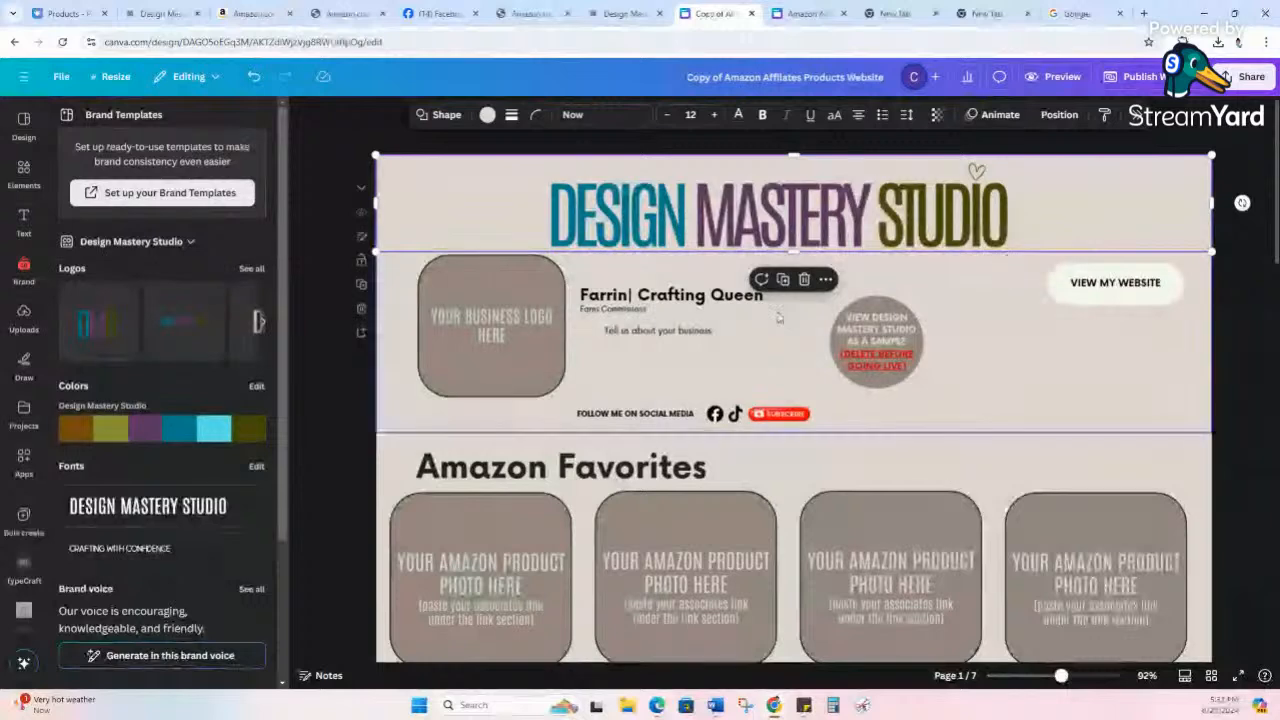
# - Replace the header's name line with the owner's first name, a vertical bar and "Coily Kids Creations"
pyautogui.scroll(-1, 815, 277)
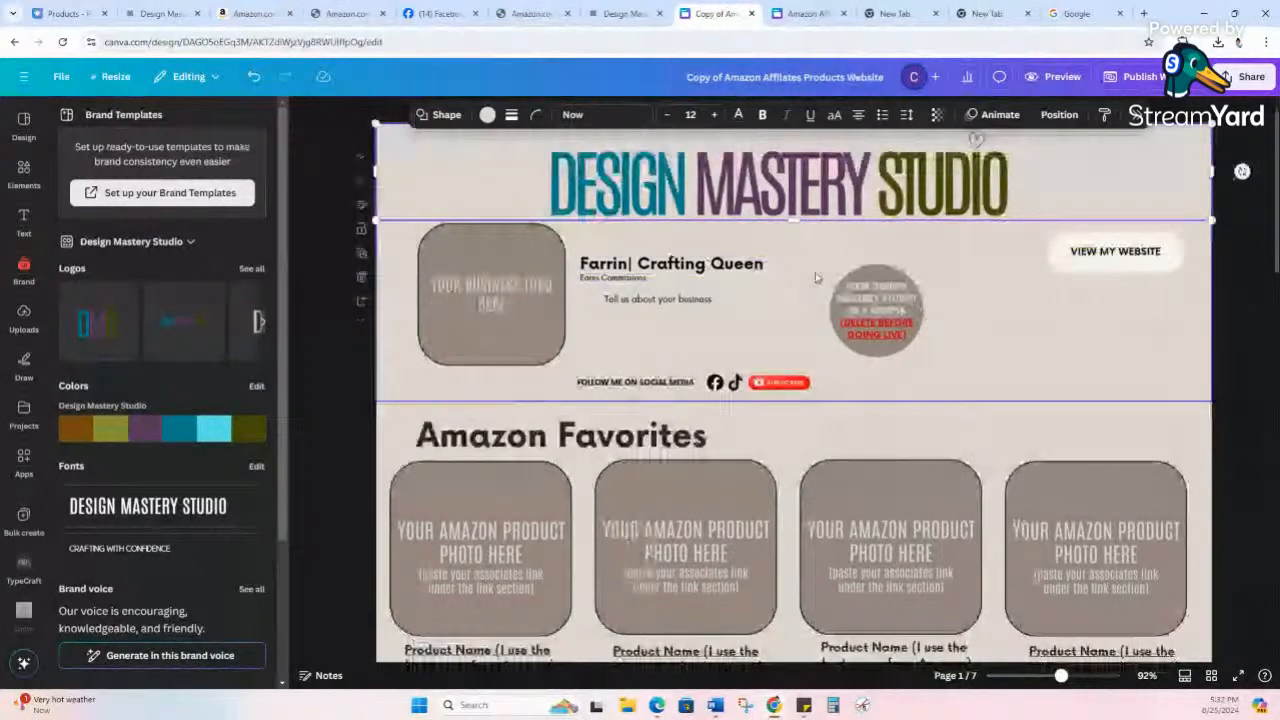
pyautogui.scroll(1, 815, 277)
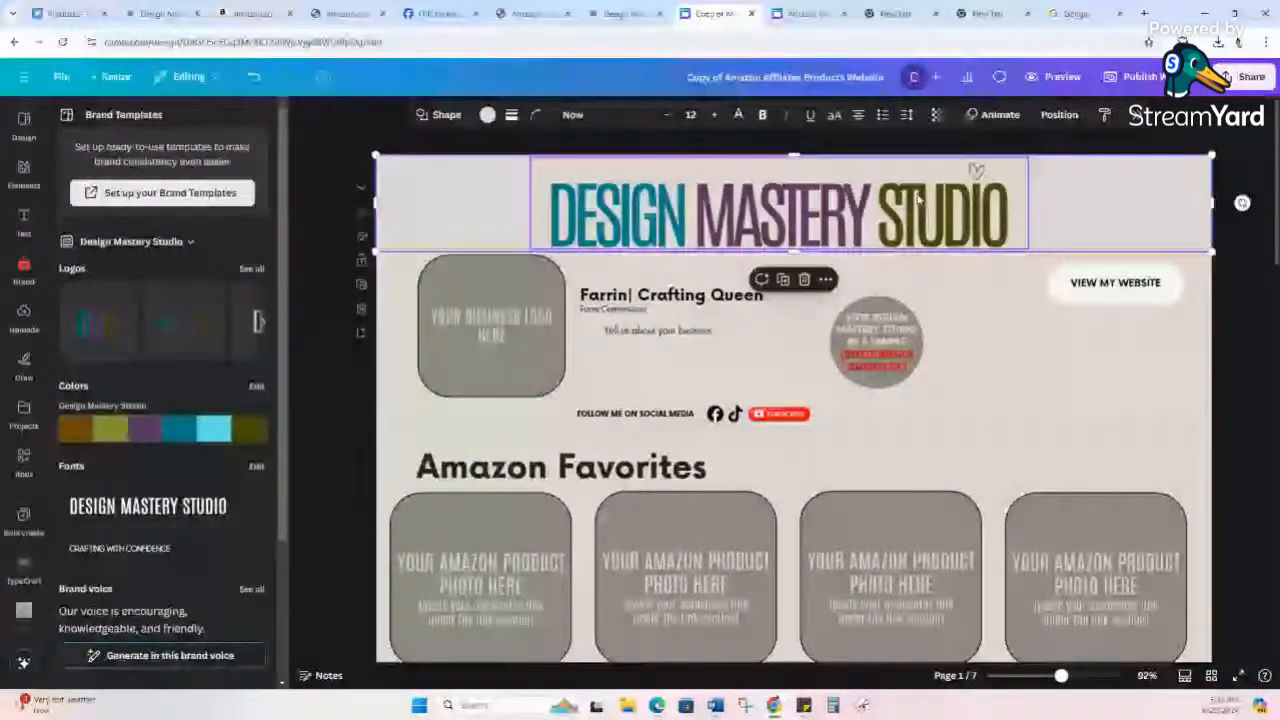
pyautogui.doubleClick(735, 294)
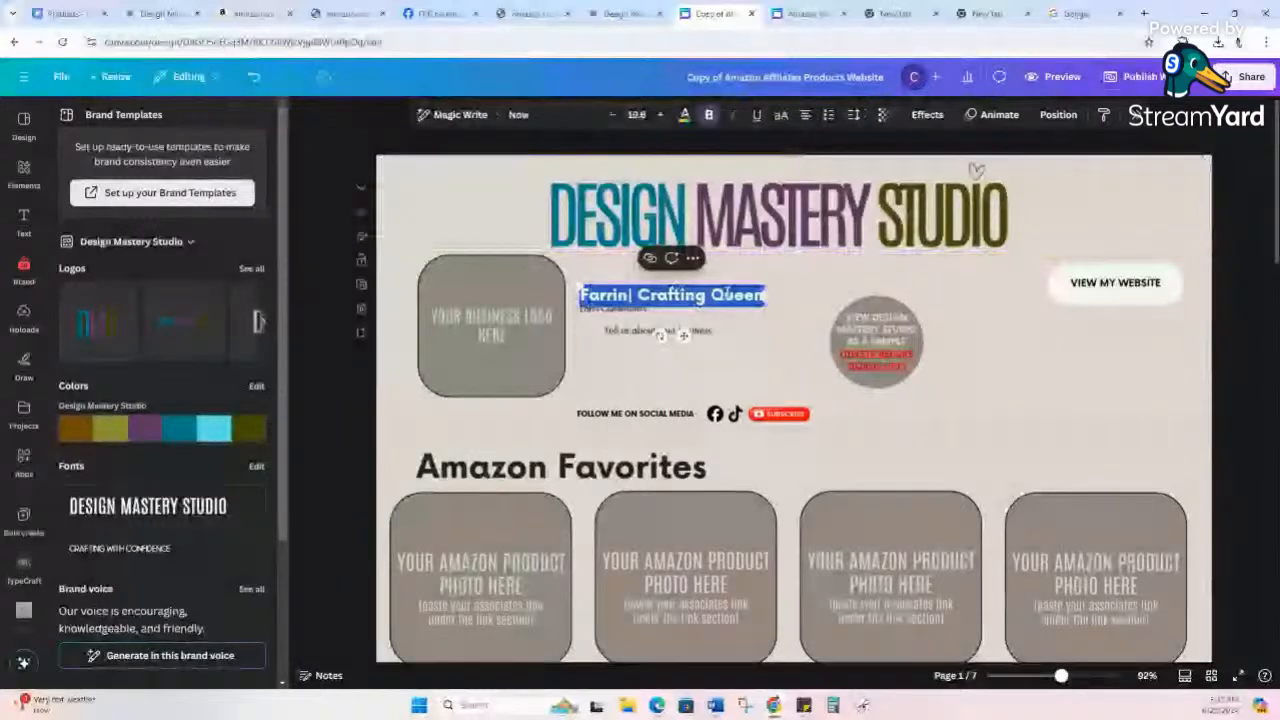
pyautogui.write('Tas')
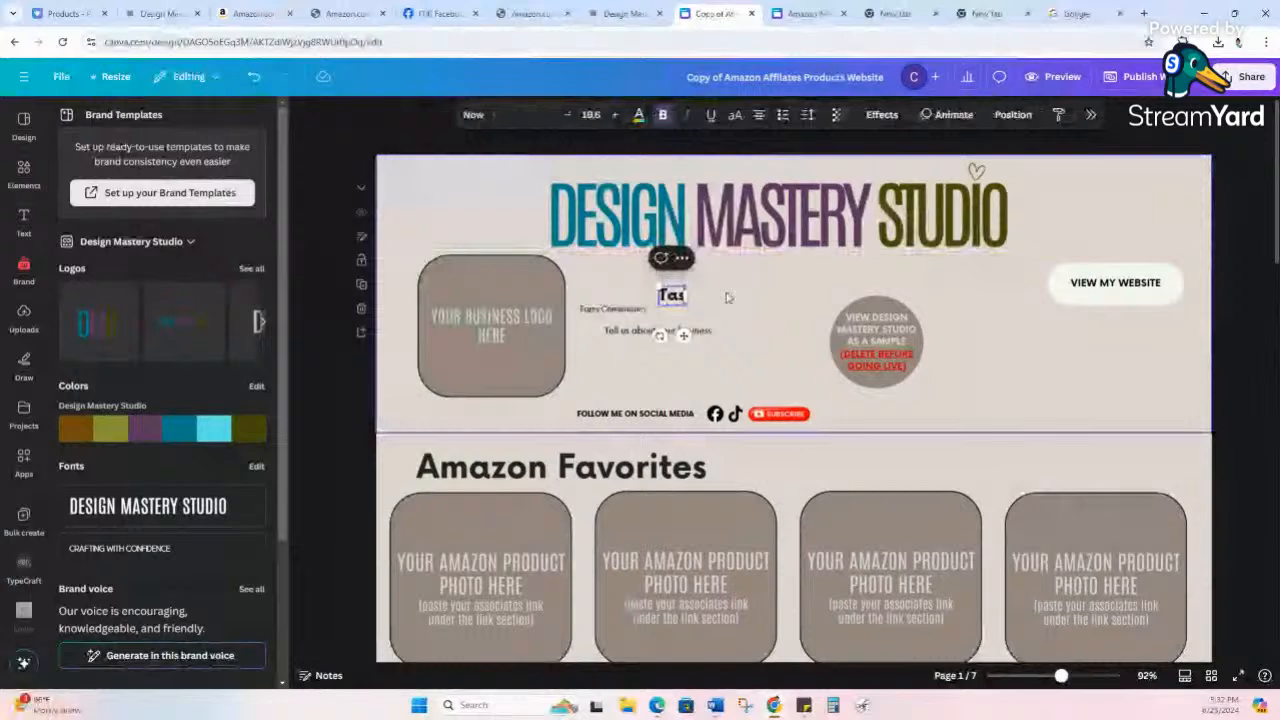
pyautogui.write('hi')
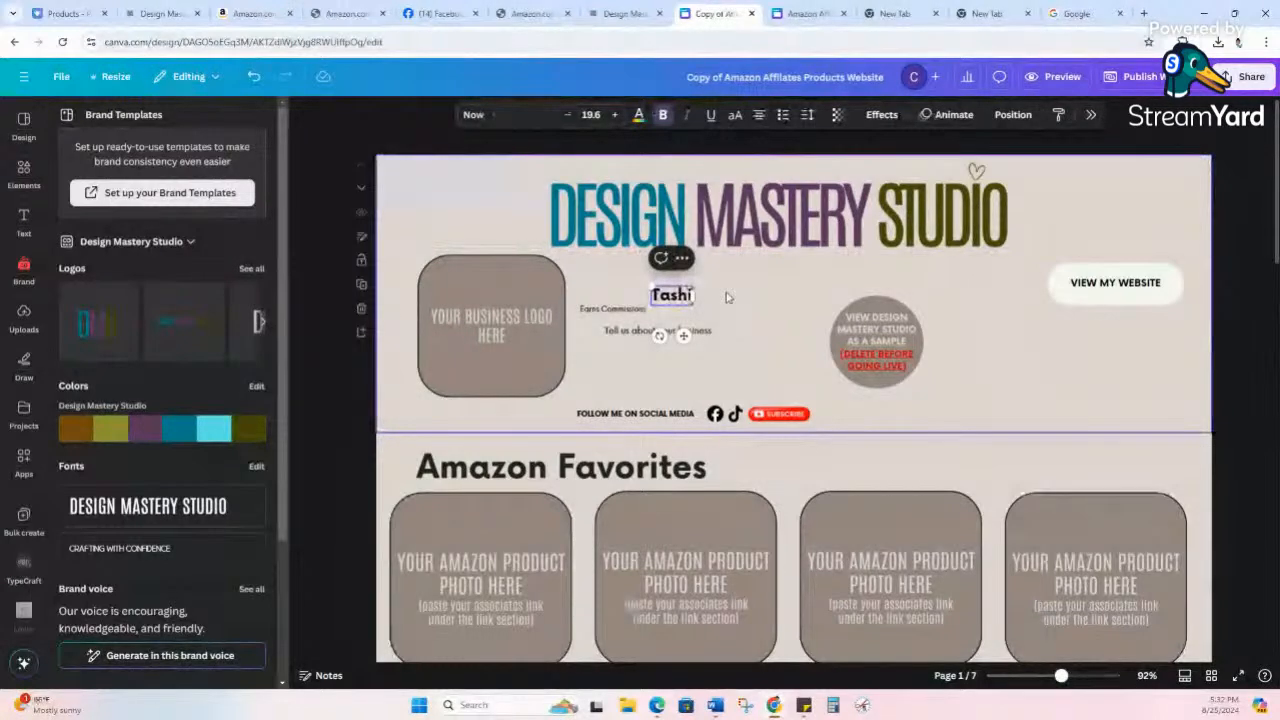
pyautogui.write('a| C')
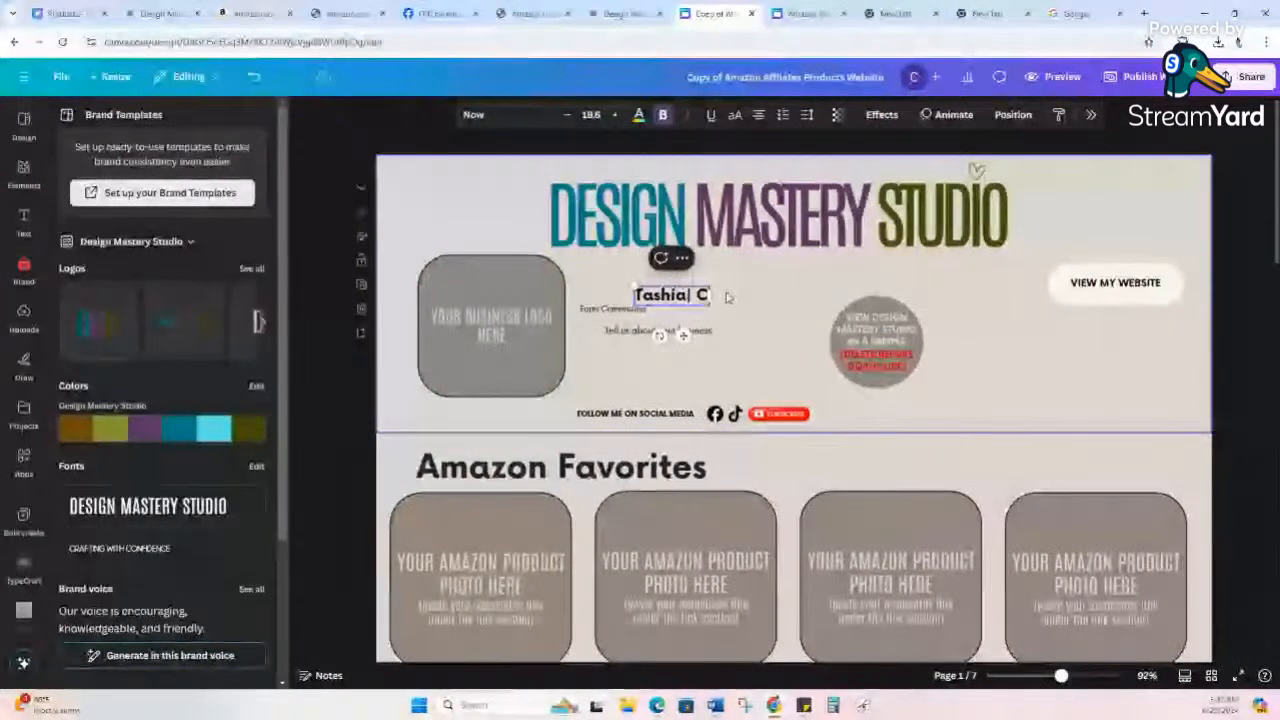
pyautogui.write('oily')
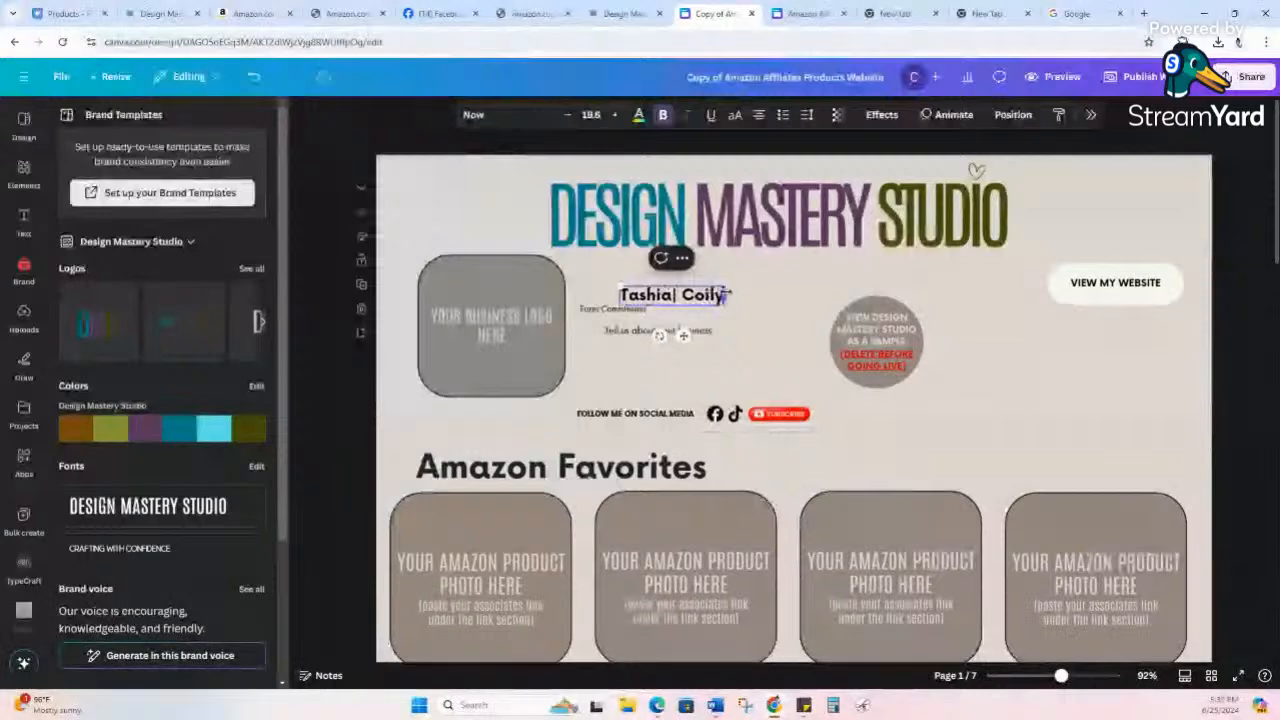
pyautogui.hotkey('ctrl', 'shift', '.')
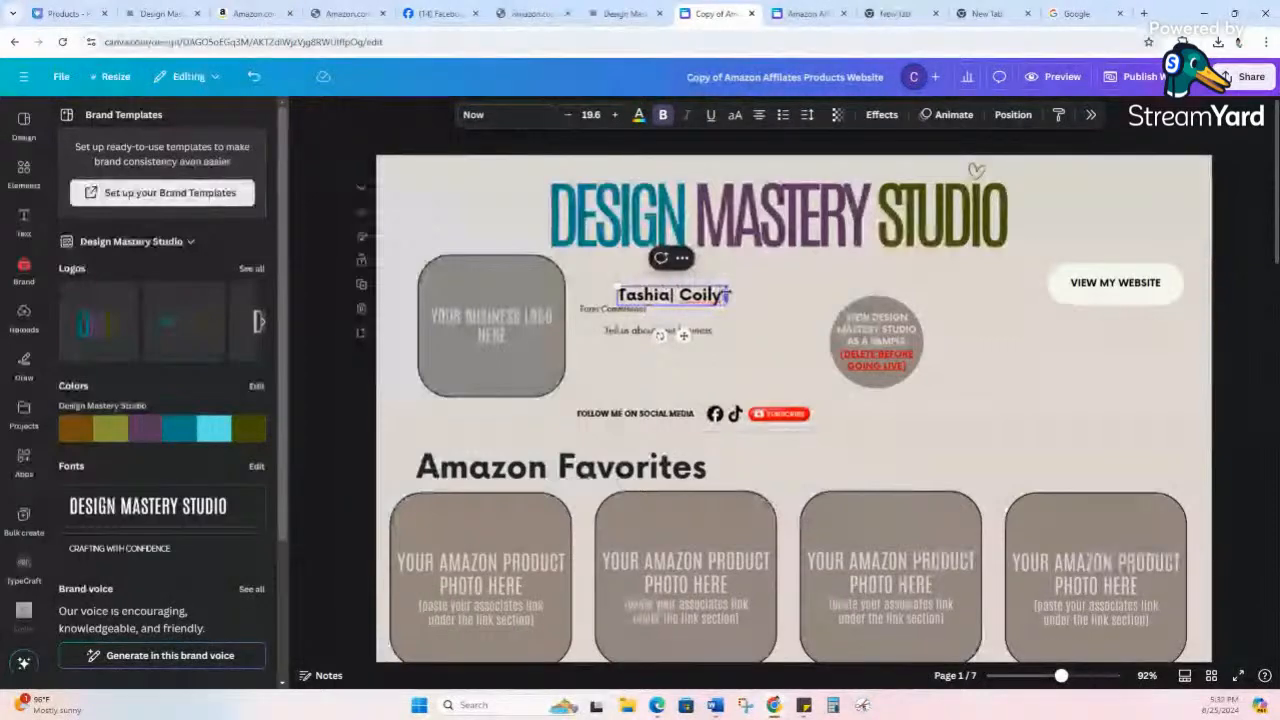
pyautogui.write('Kids Creations')
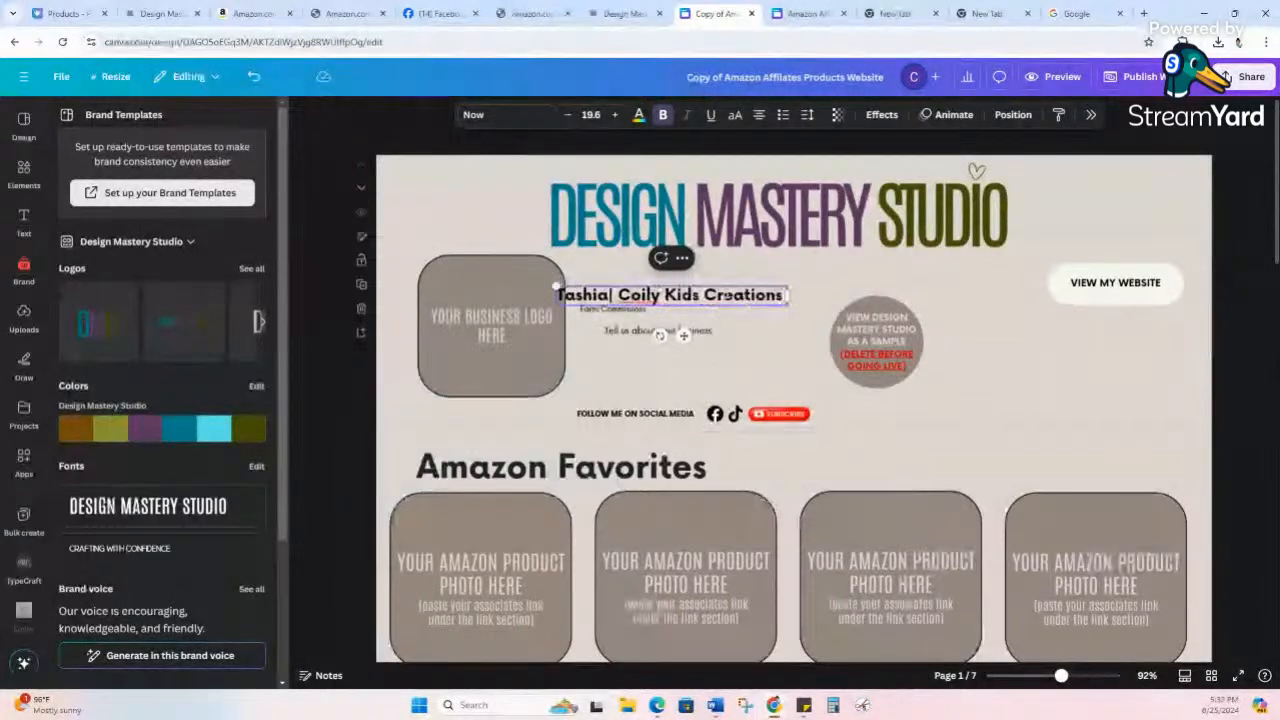
pyautogui.rightClick(636, 297)
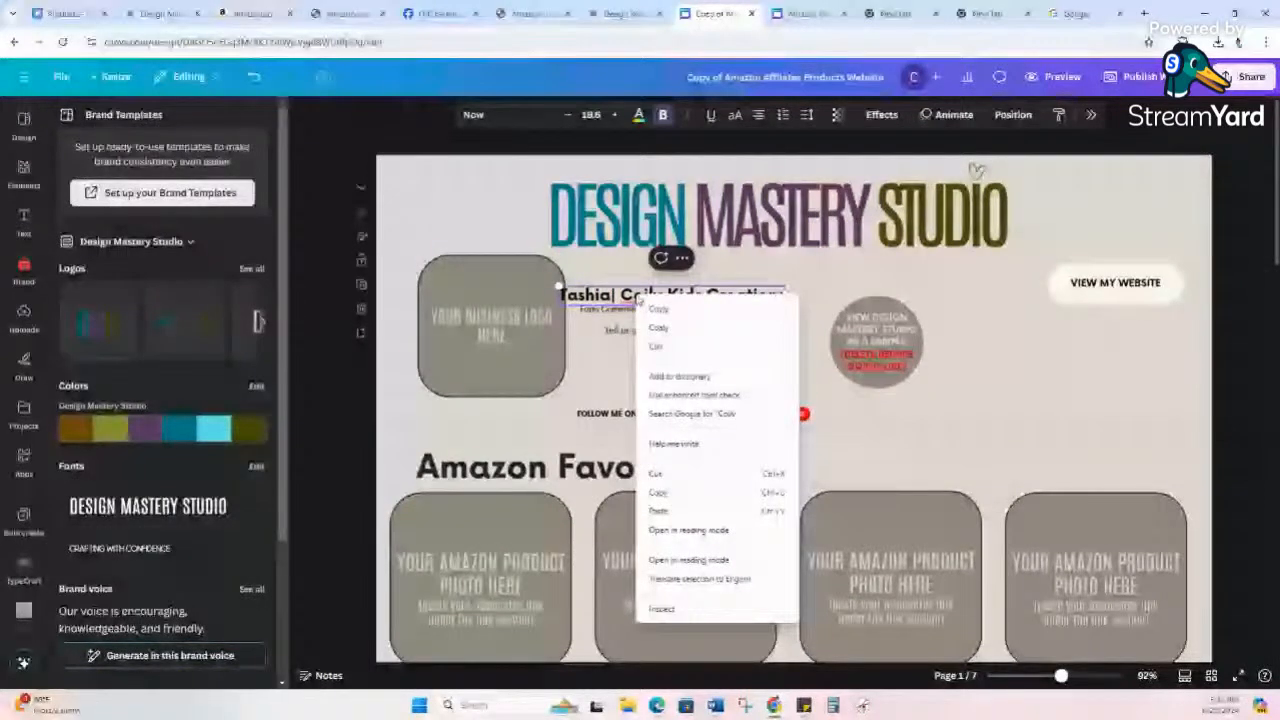
pyautogui.press('Escape')
# - Reposition the "Coily Kids Creations" headline clear of the business logo frame and set its text color to black
pyautogui.moveTo(739, 300); pyautogui.dragTo(744, 300)
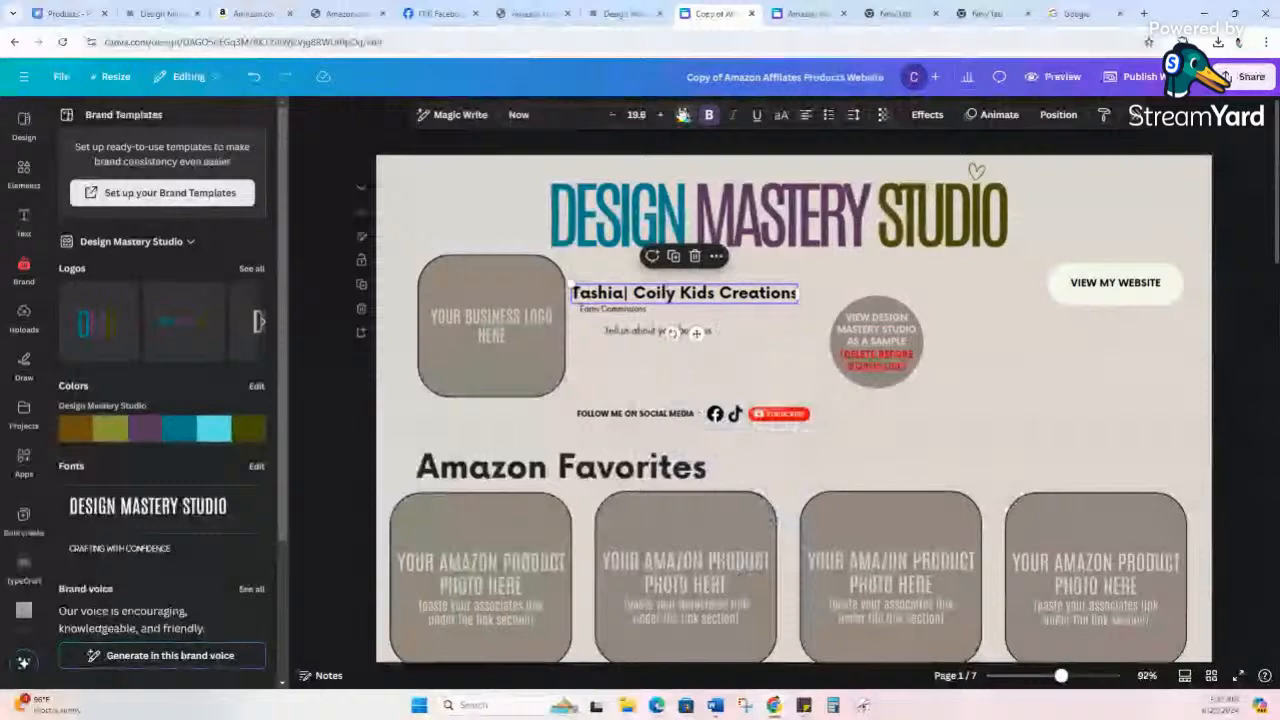
pyautogui.click(683, 114)
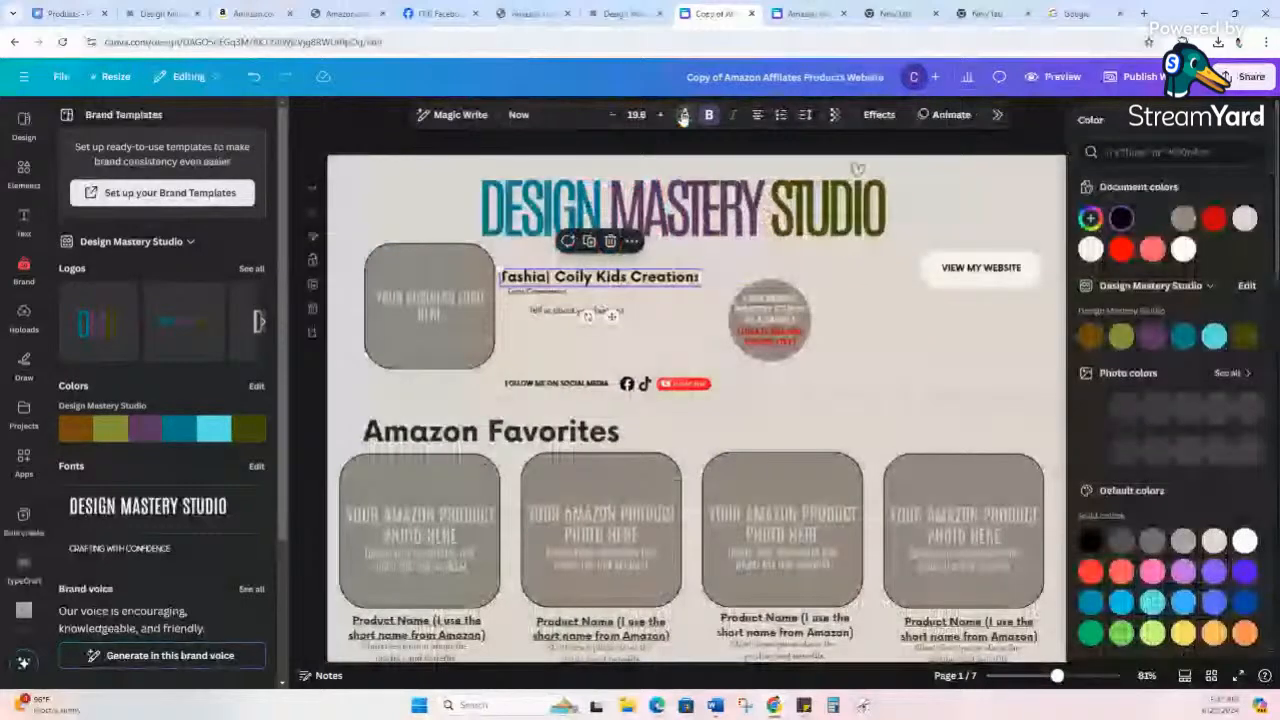
pyautogui.click(1152, 332)
pyautogui.click(1119, 217)
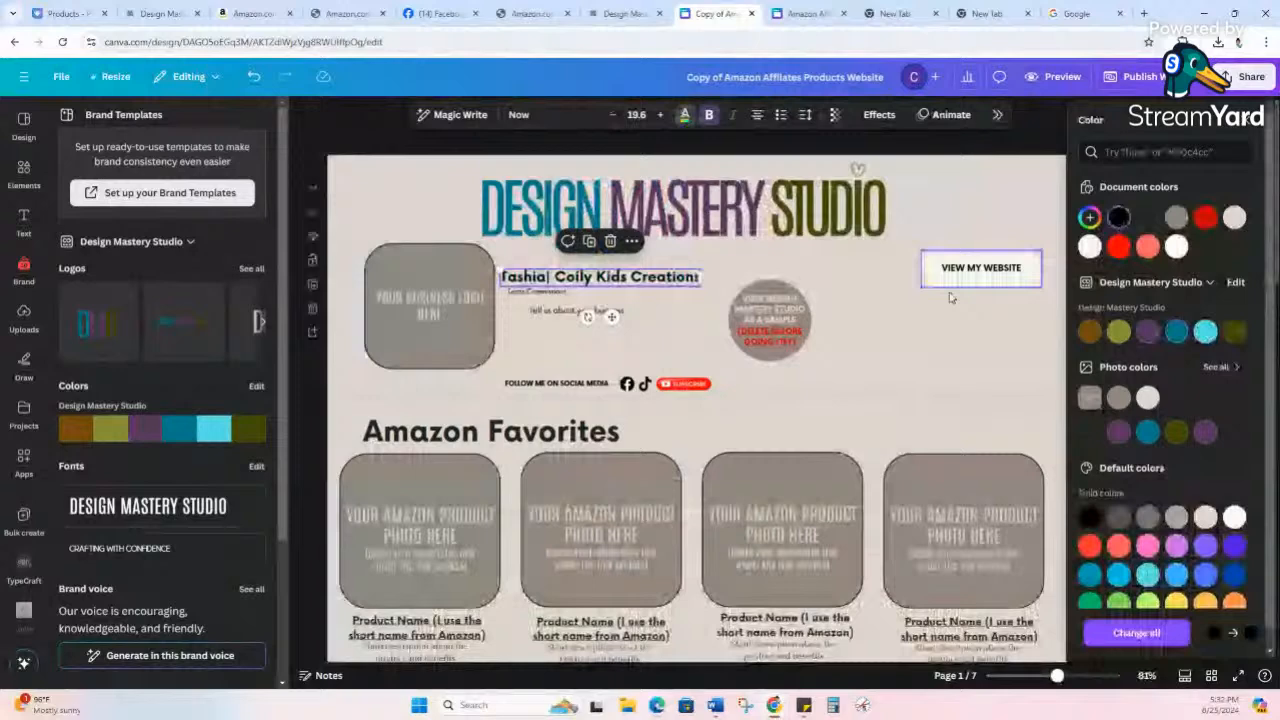
# - Reposition the small commissions line and the "Tell us about your business" line beneath the headline
pyautogui.click(537, 292)
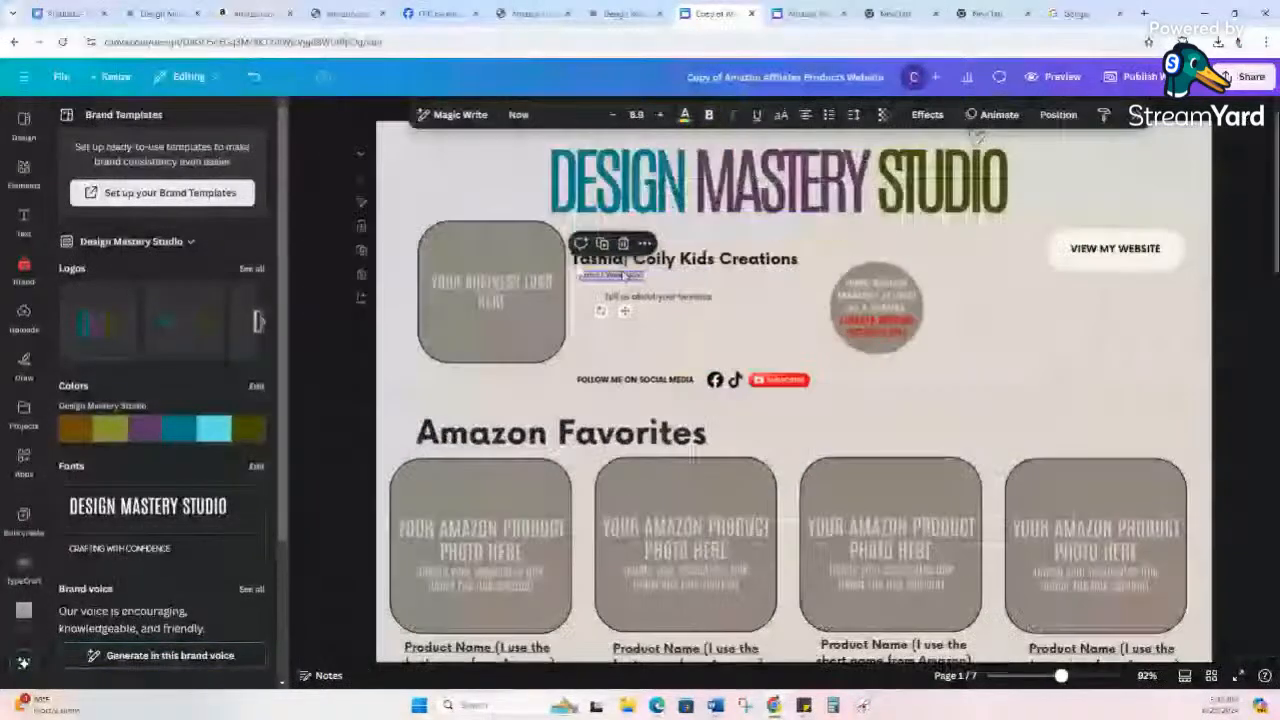
pyautogui.moveTo(624, 313); pyautogui.dragTo(624, 315)
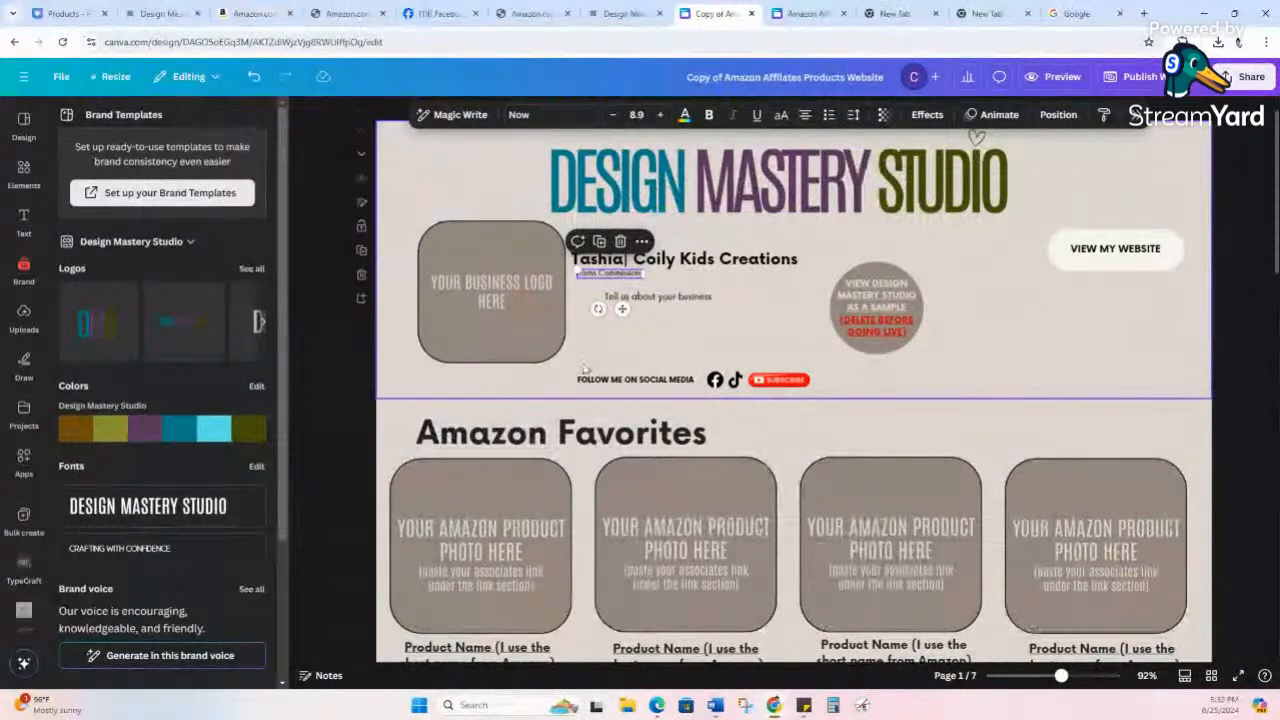
pyautogui.click(655, 297)
pyautogui.moveTo(656, 298); pyautogui.dragTo(660, 297)
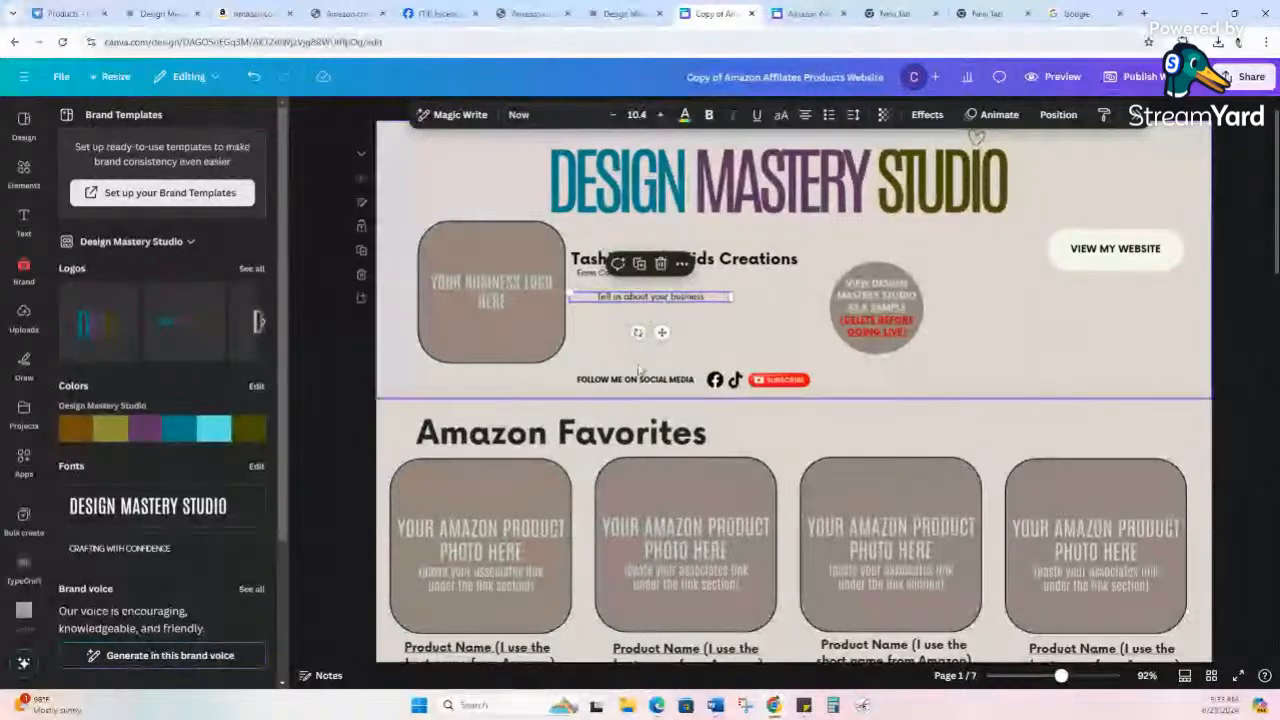
# - Add the DMS brand logo to the page and place it over the header text beside the business logo frame
pyautogui.click(558, 322)
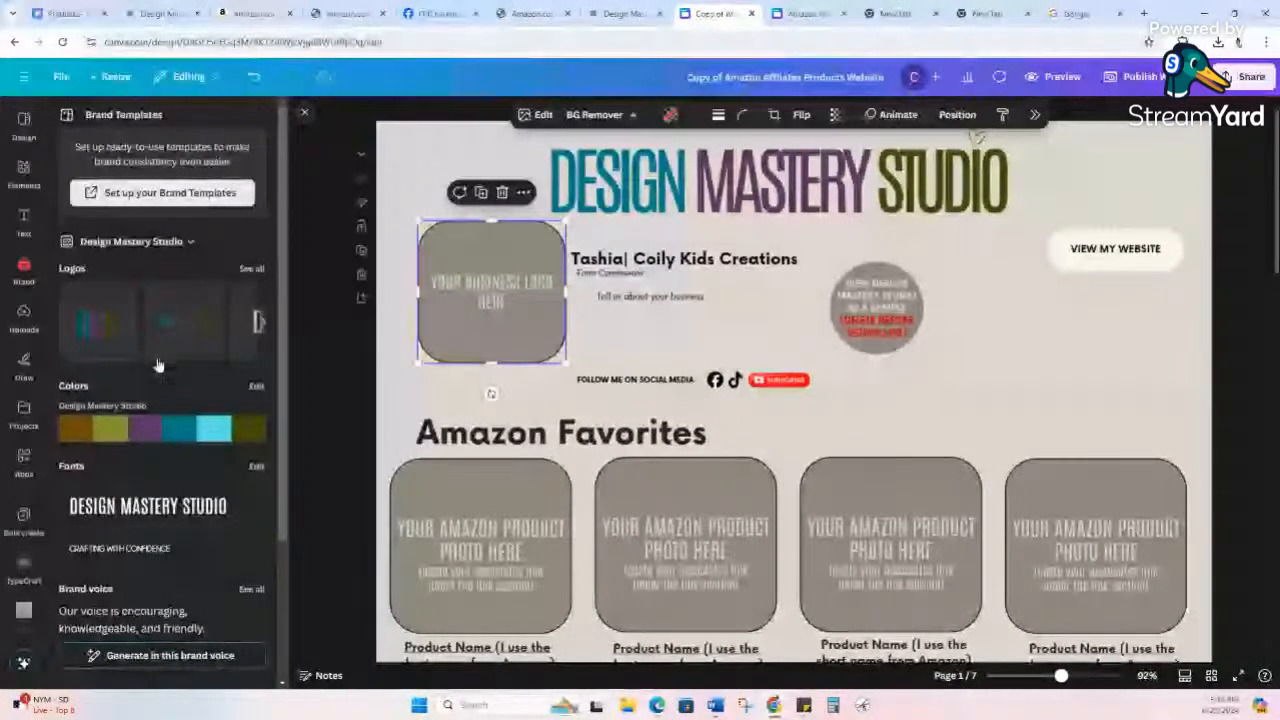
pyautogui.click(98, 325)
pyautogui.moveTo(793, 297); pyautogui.dragTo(679, 347)
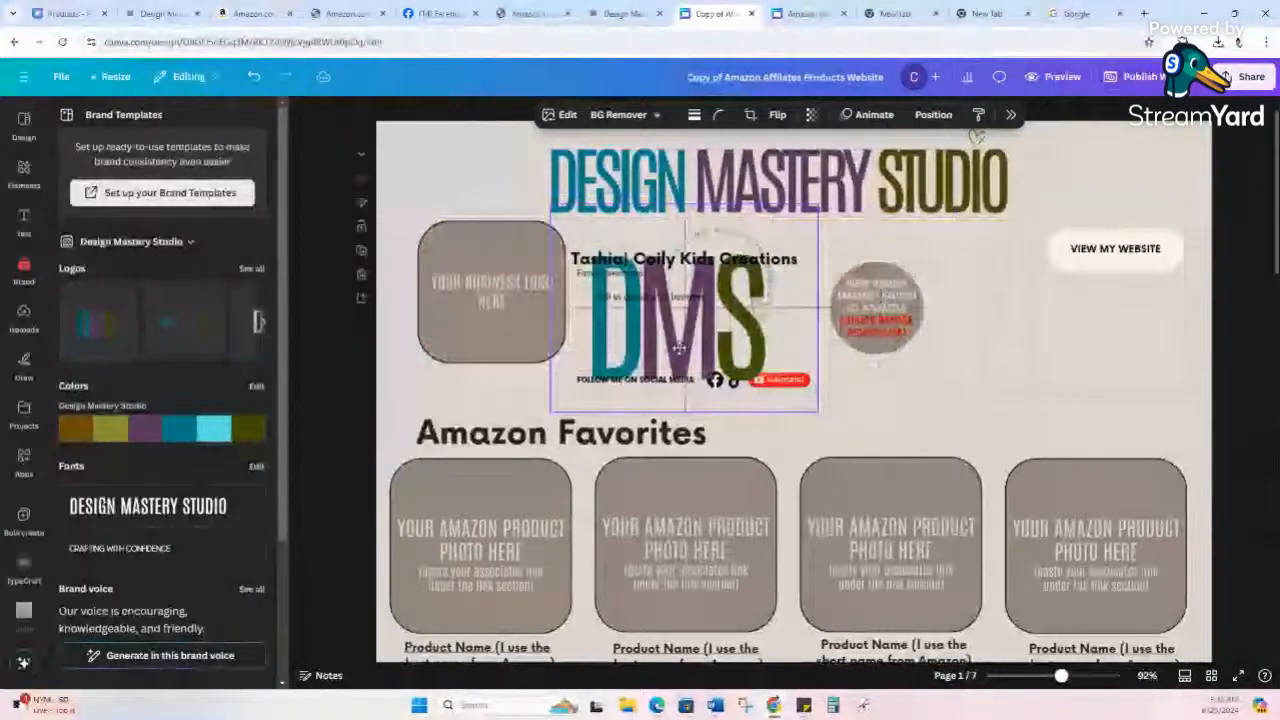
# - Fill the business logo frame with the uploaded blue "Editable Template" promo image
pyautogui.click(491, 337)
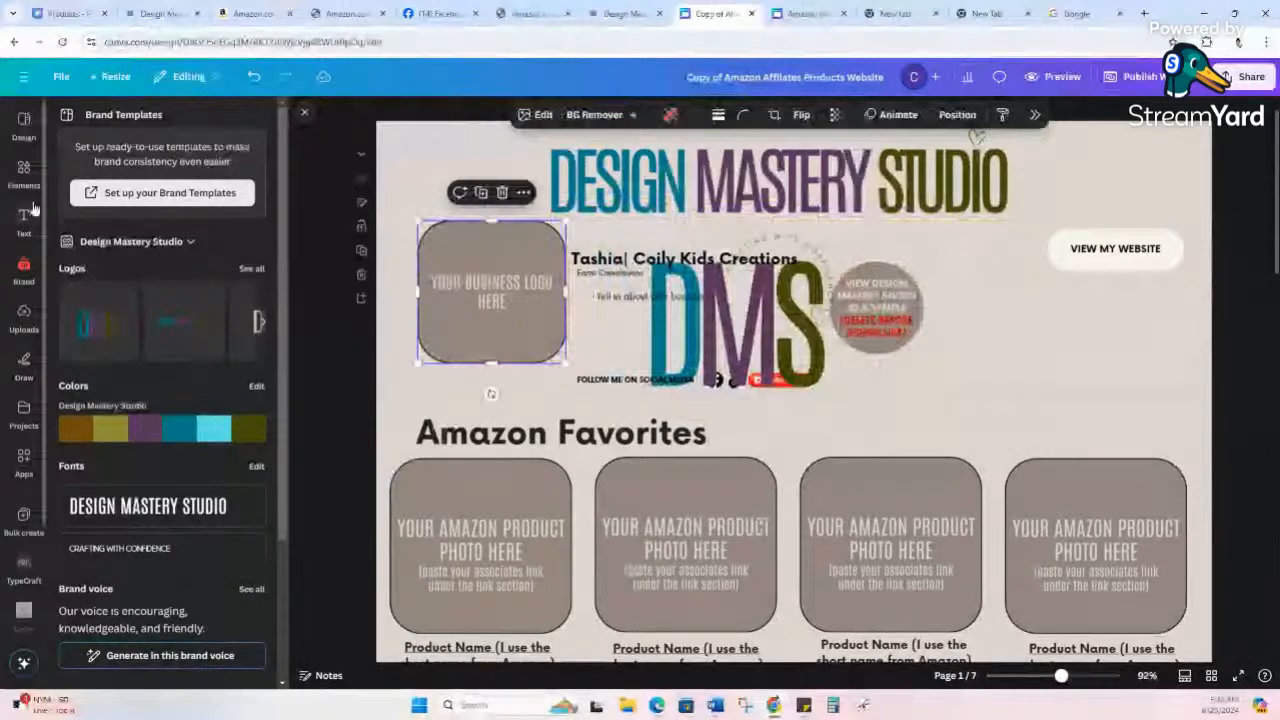
pyautogui.click(24, 316)
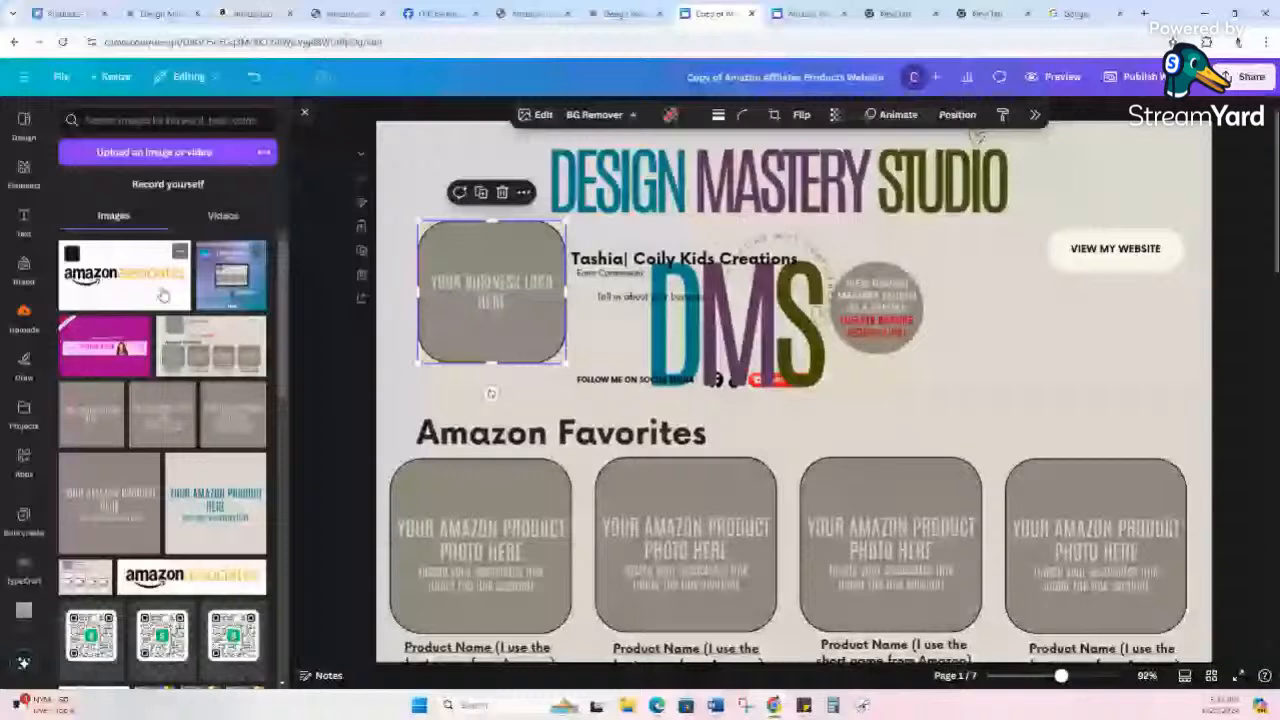
pyautogui.moveTo(231, 275); pyautogui.dragTo(491, 292)
# - Place the DMS logo inside the business logo frame as its image
pyautogui.click(586, 340)
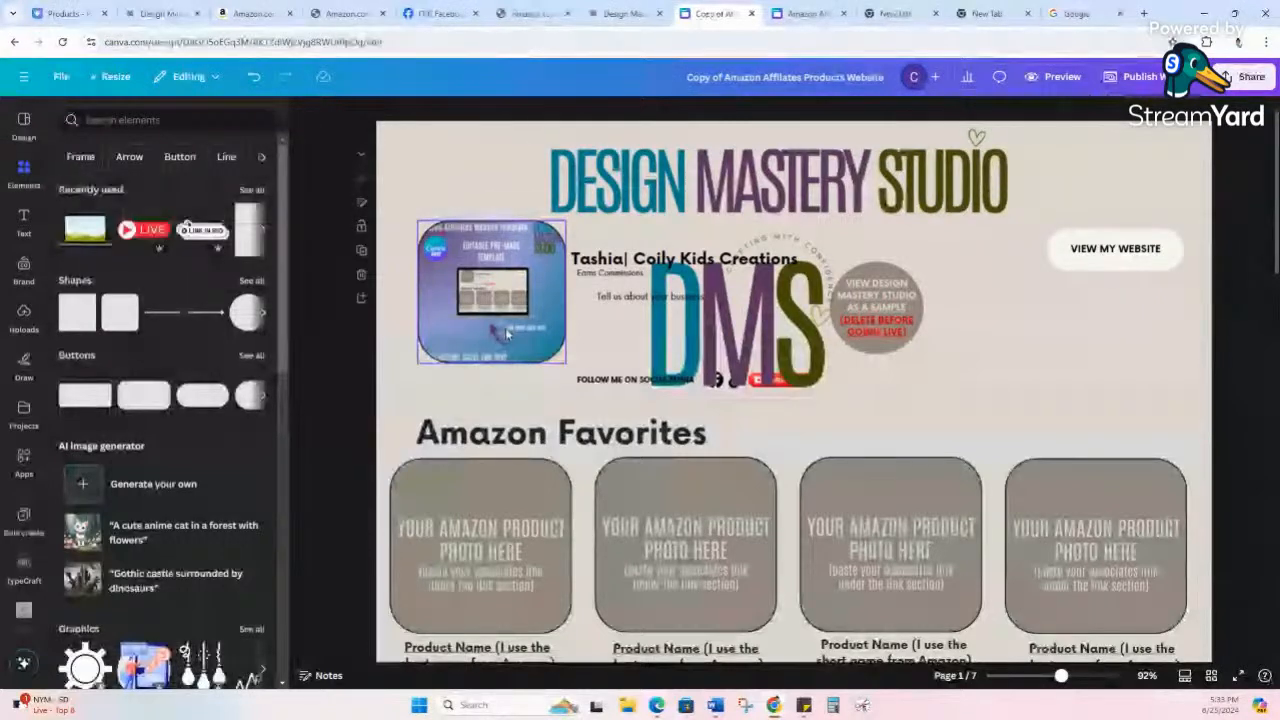
pyautogui.moveTo(702, 328); pyautogui.dragTo(545, 330)
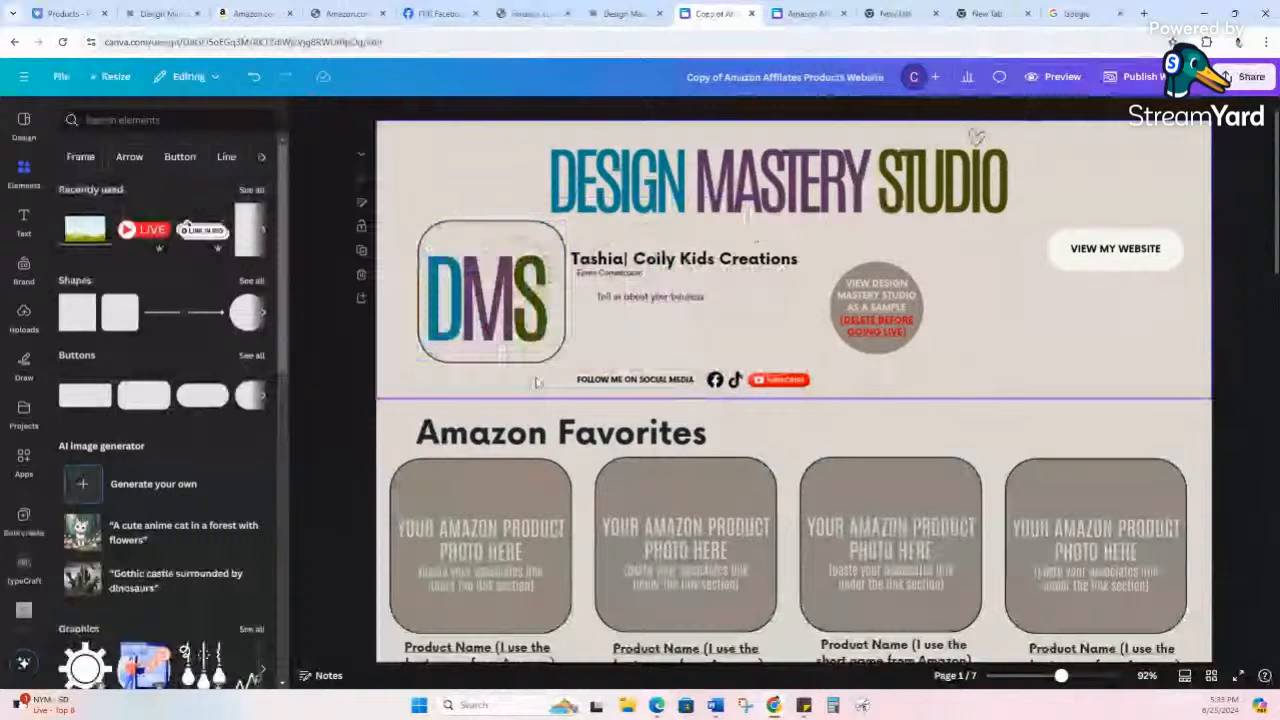
pyautogui.click(603, 350)
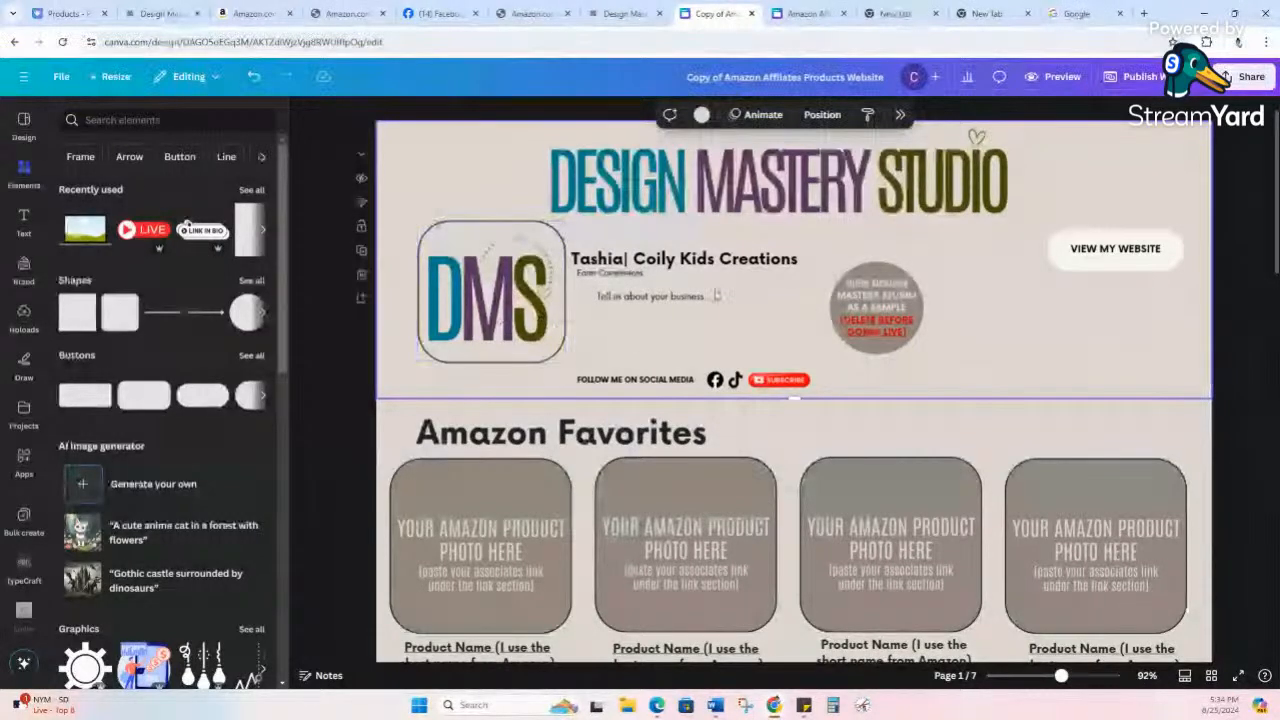
# - Inspect the "Follow me on social media" row and open the page linked from the Facebook icon
pyautogui.doubleClick(688, 374)
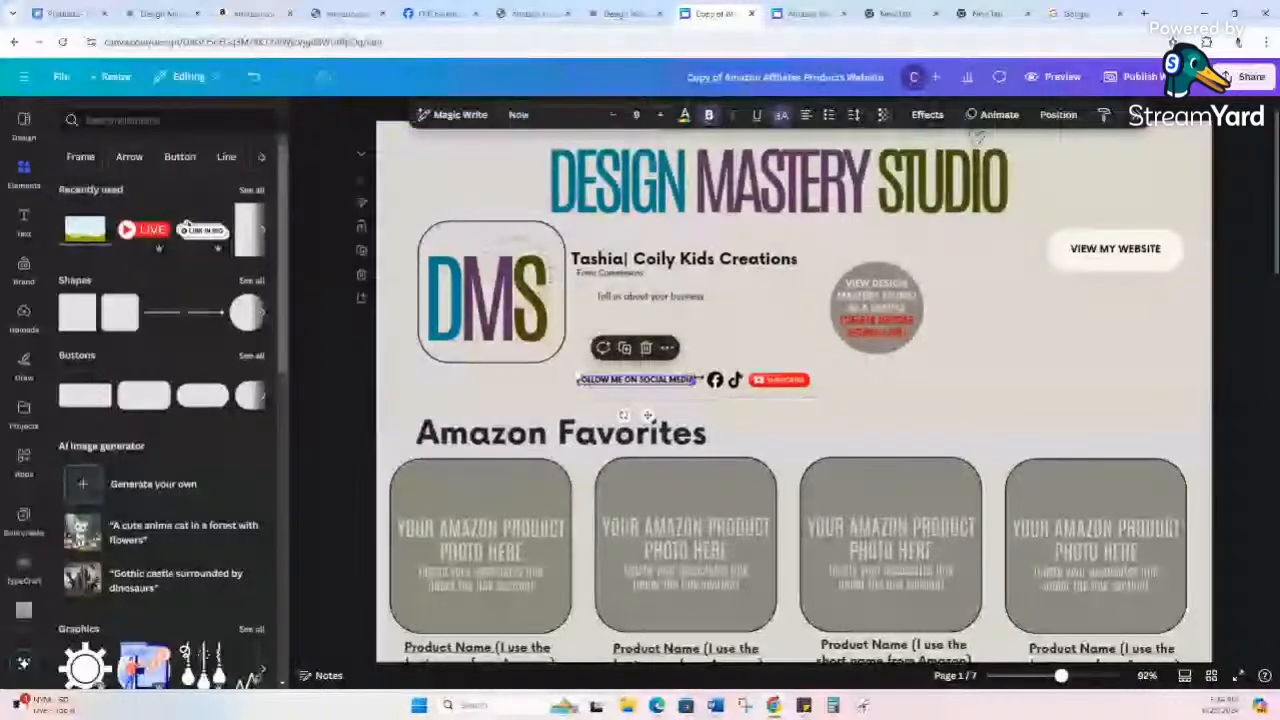
pyautogui.click(715, 380)
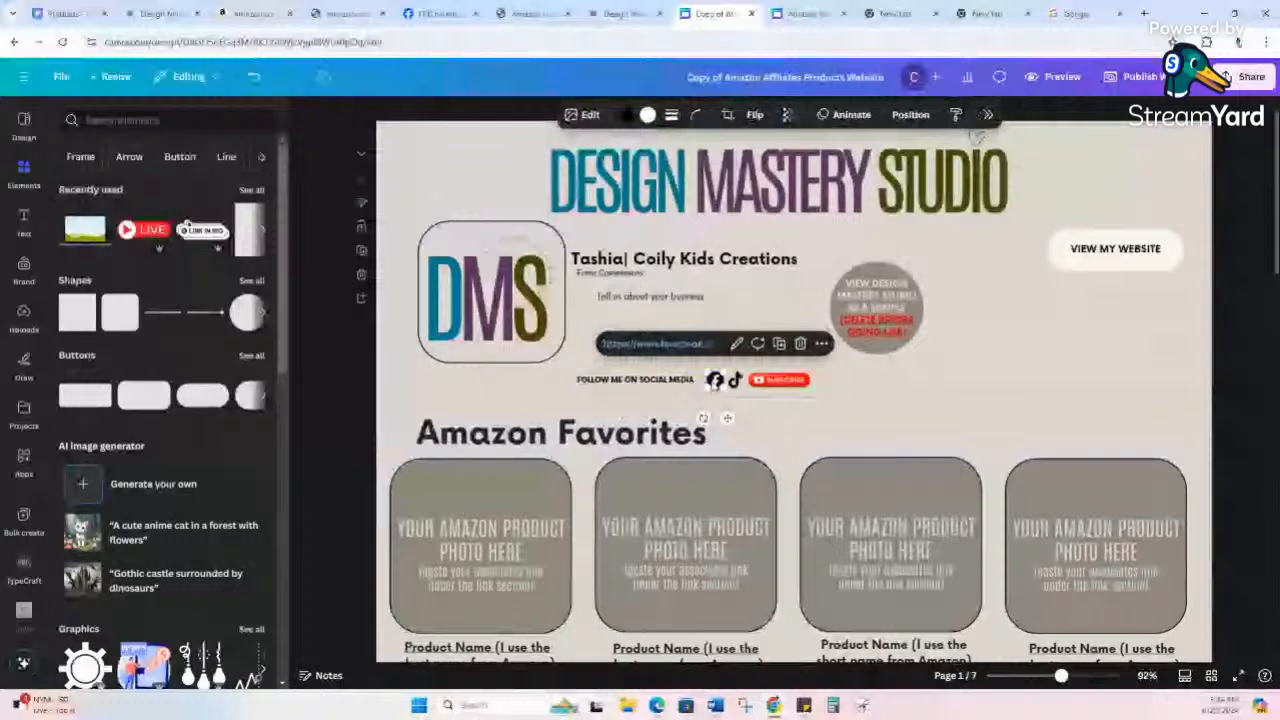
pyautogui.click(718, 314)
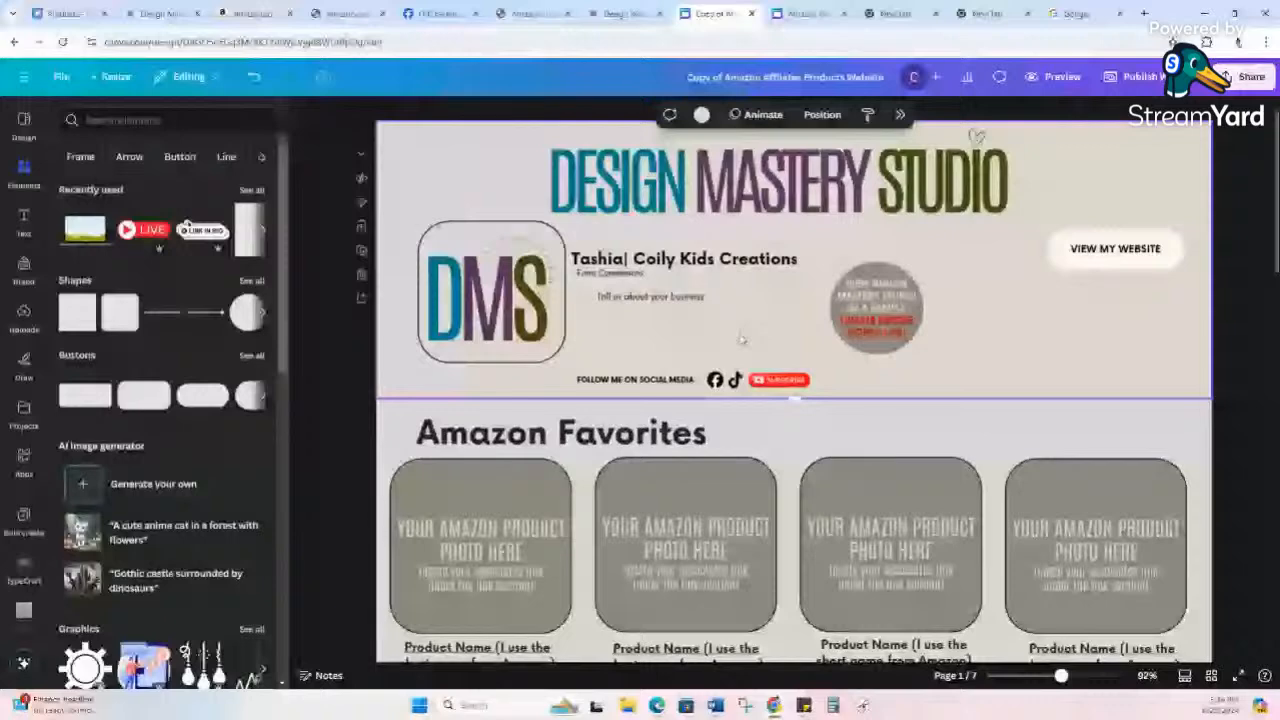
pyautogui.click(715, 379)
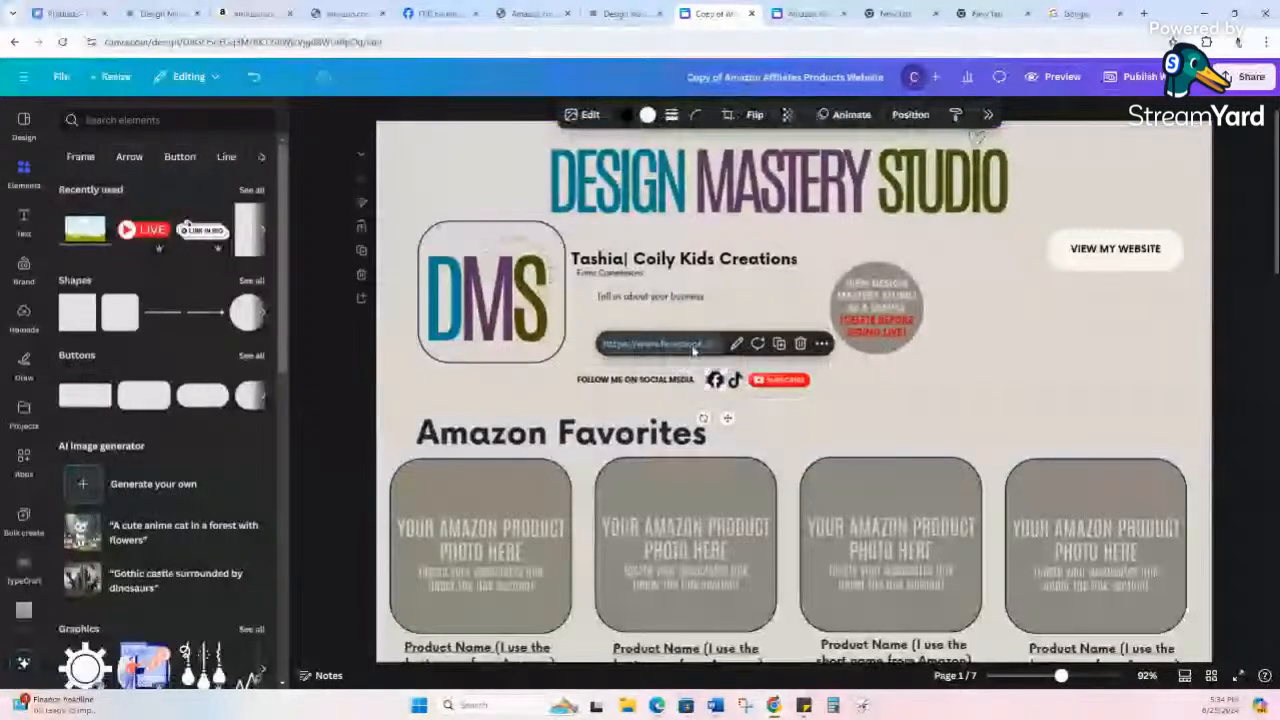
pyautogui.click(693, 345)
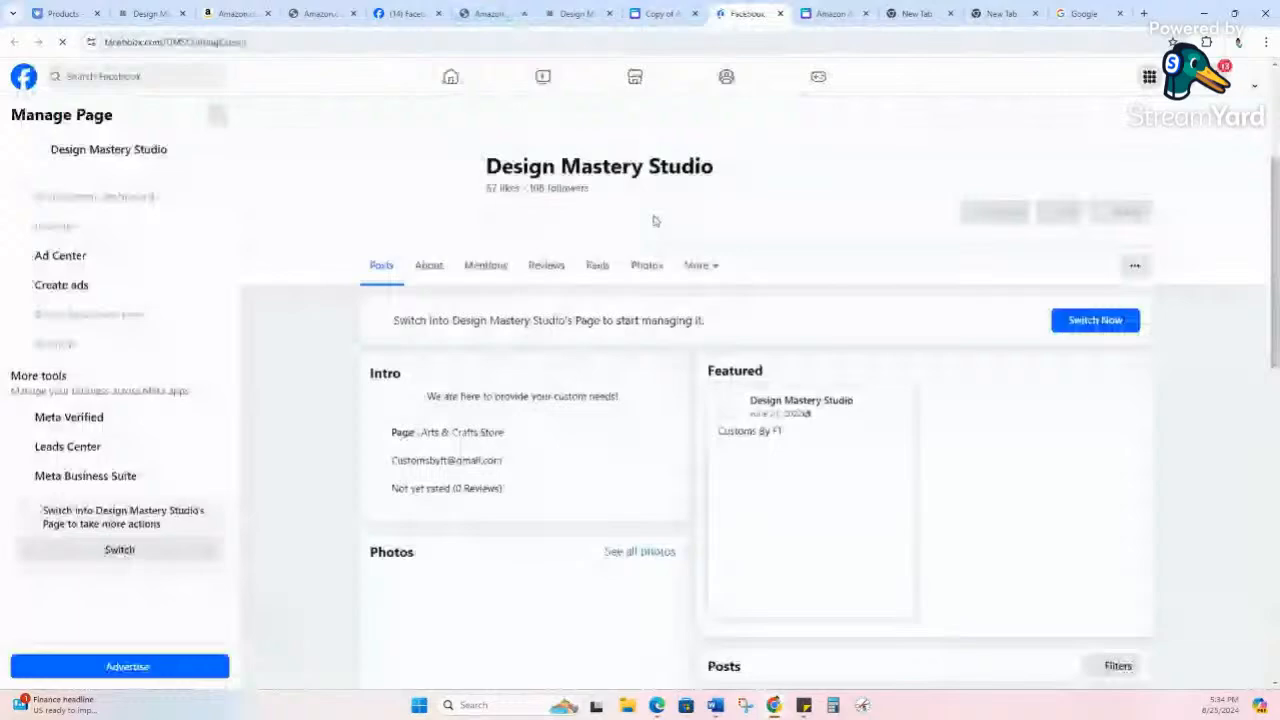
# - Close the original Amazon Affiliates Products Website design and return to the copied design
pyautogui.click(810, 16)
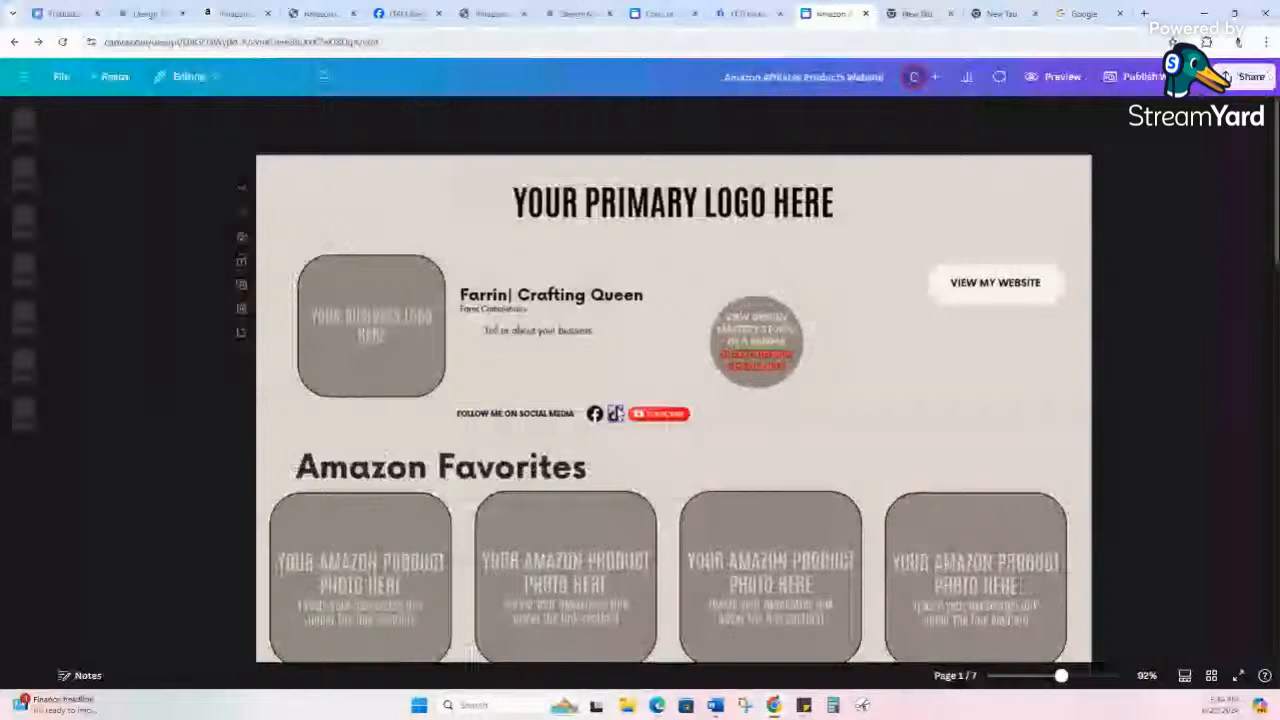
pyautogui.hotkey('ctrl', 'w')
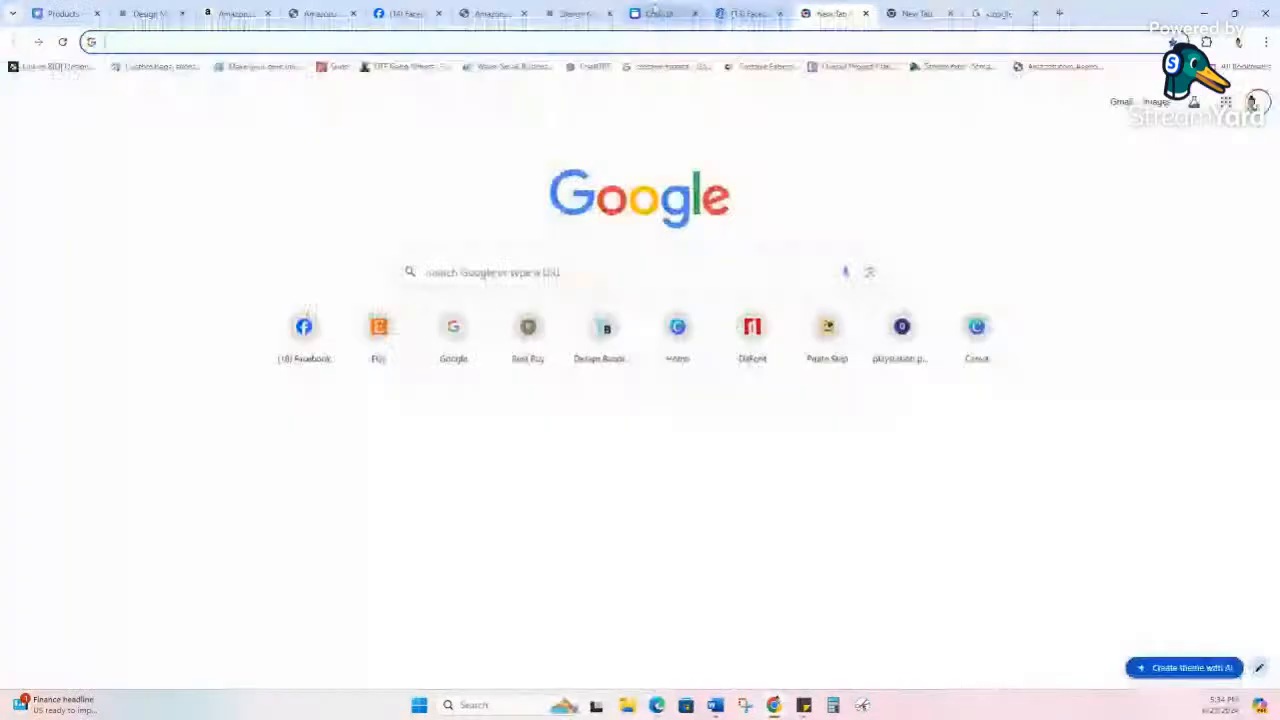
pyautogui.click(655, 13)
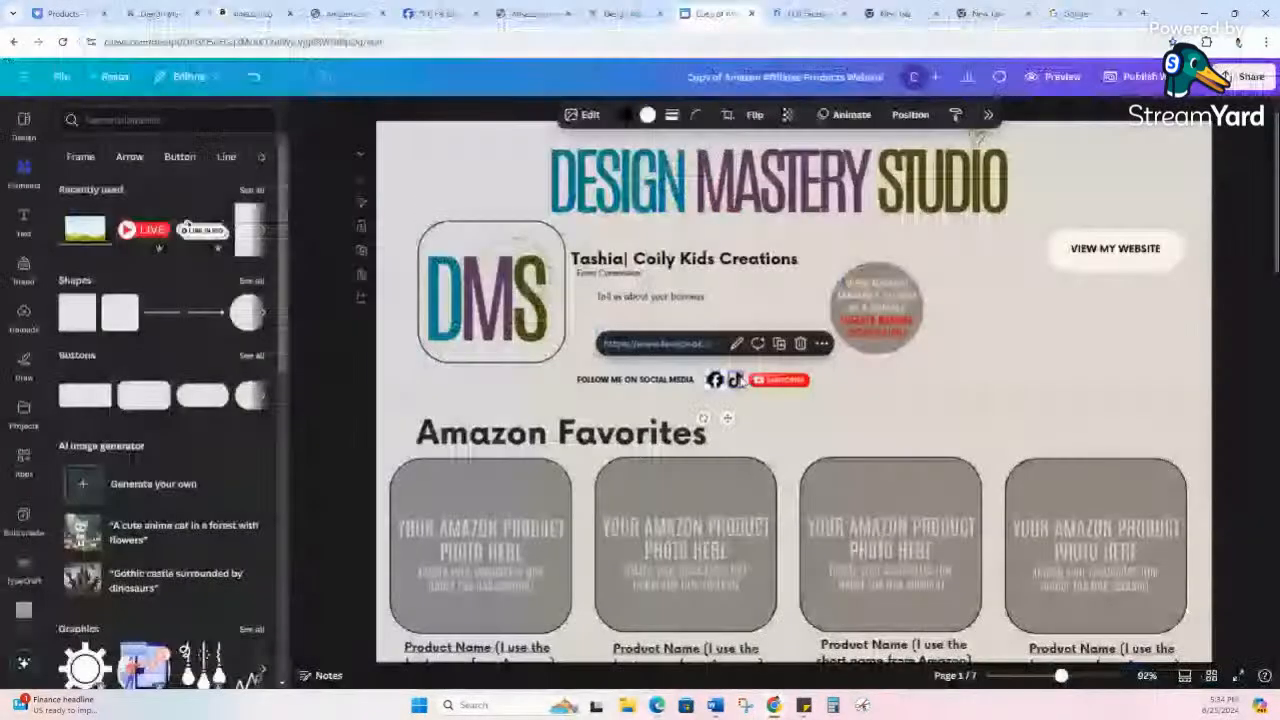
# - Open the TikTok icon's linked profile, return to the copied design and check the YouTube subscribe icon's link
pyautogui.click(664, 344)
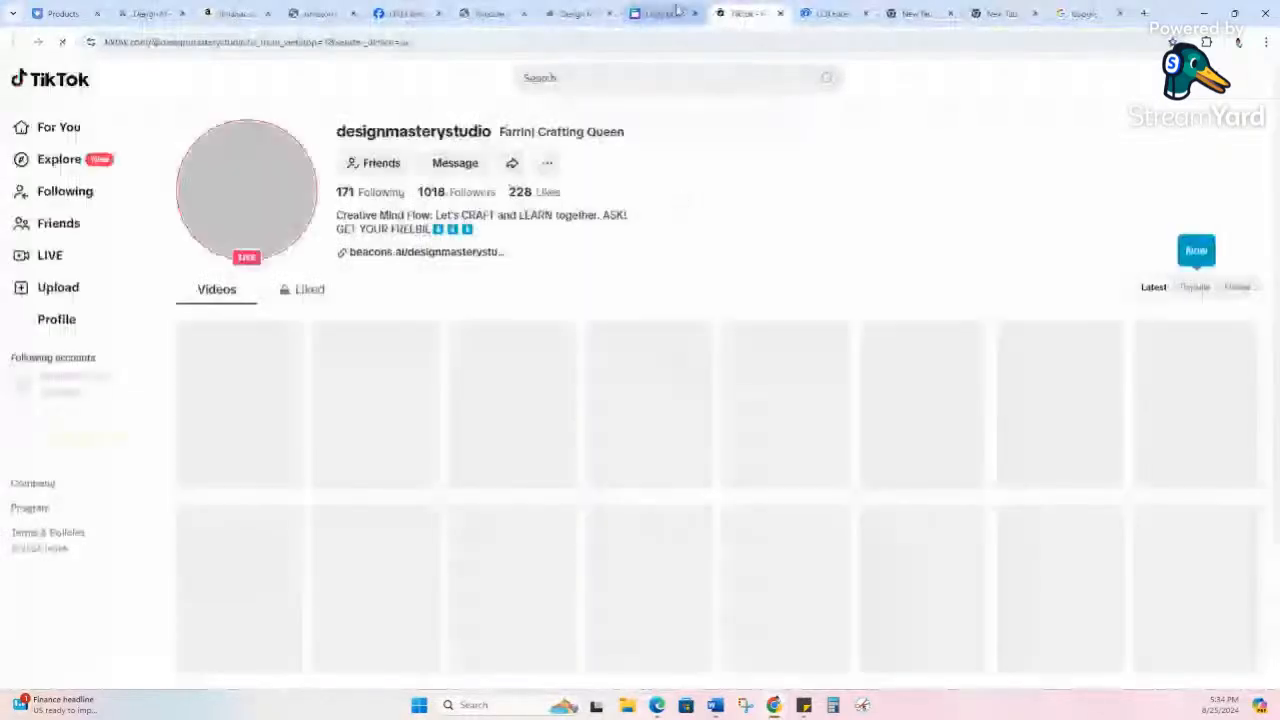
pyautogui.click(660, 13)
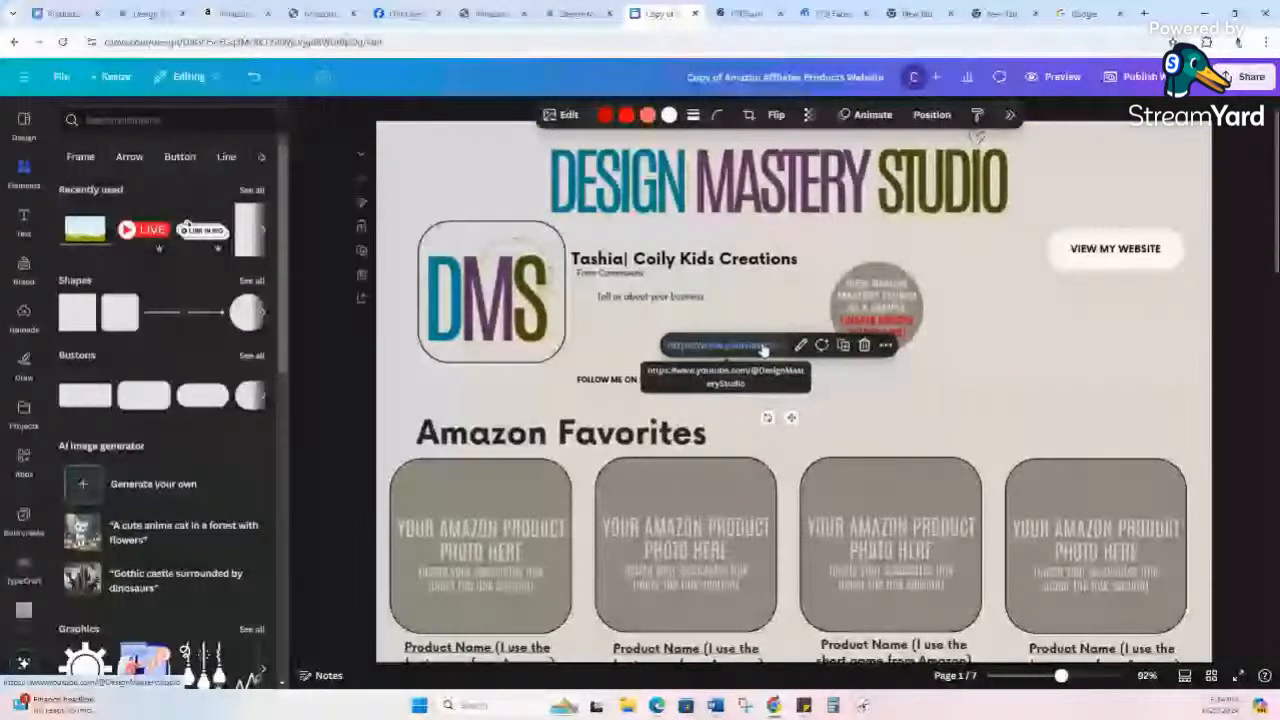
pyautogui.click(810, 393)
# - Select the Facebook icon in the social media row and close the opened TikTok and Facebook pages
pyautogui.click(714, 379)
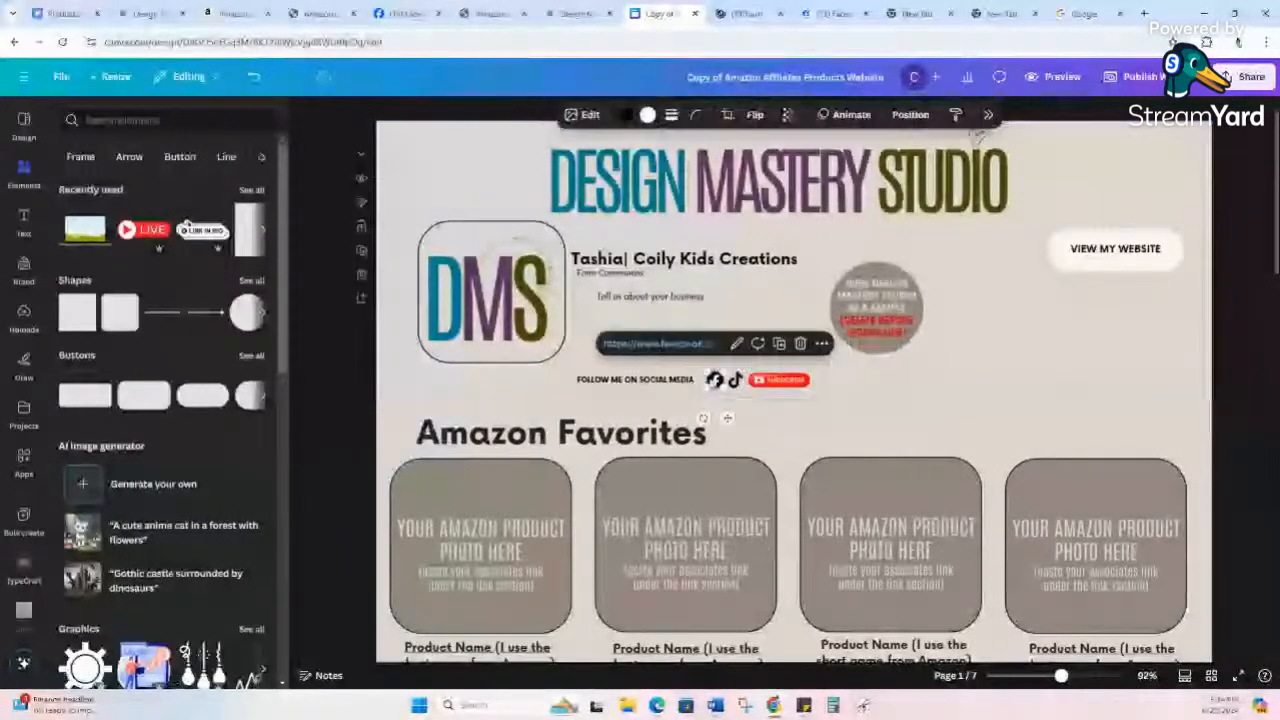
pyautogui.click(865, 13)
pyautogui.click(865, 13)
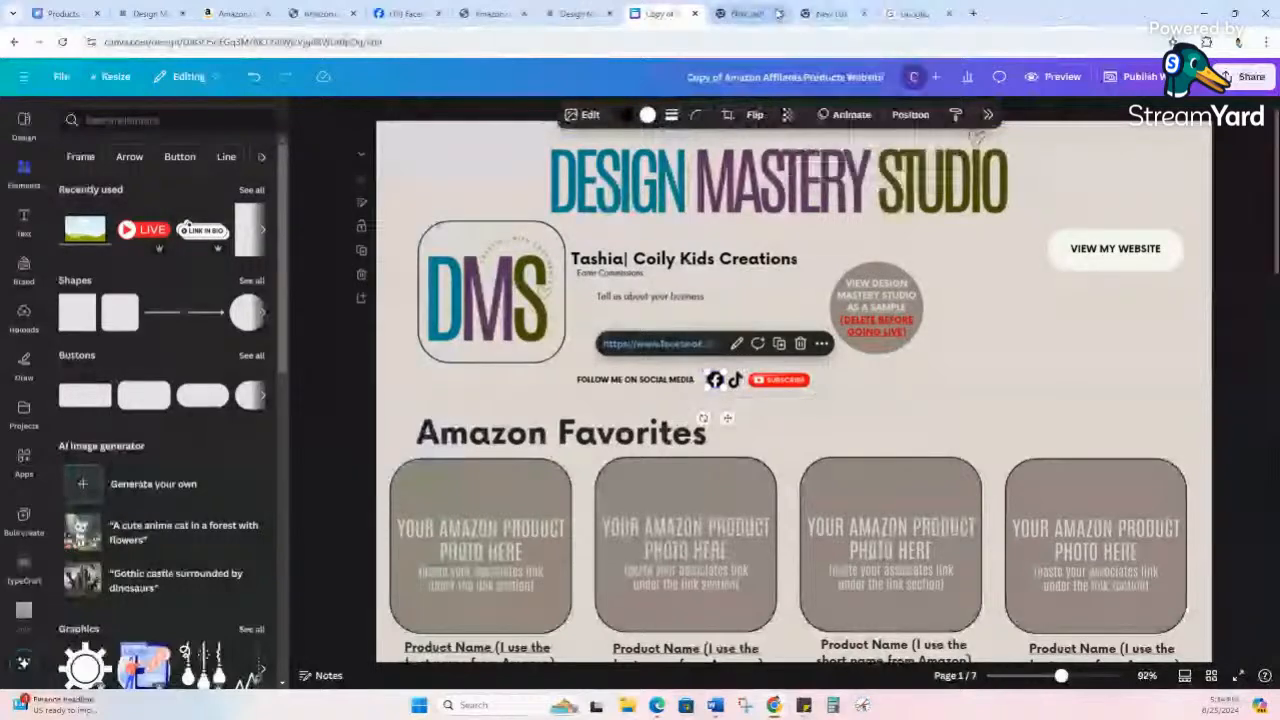
# - Close the leftover opened pages and view the full link address of the Facebook icon without changing it
pyautogui.click(917, 14)
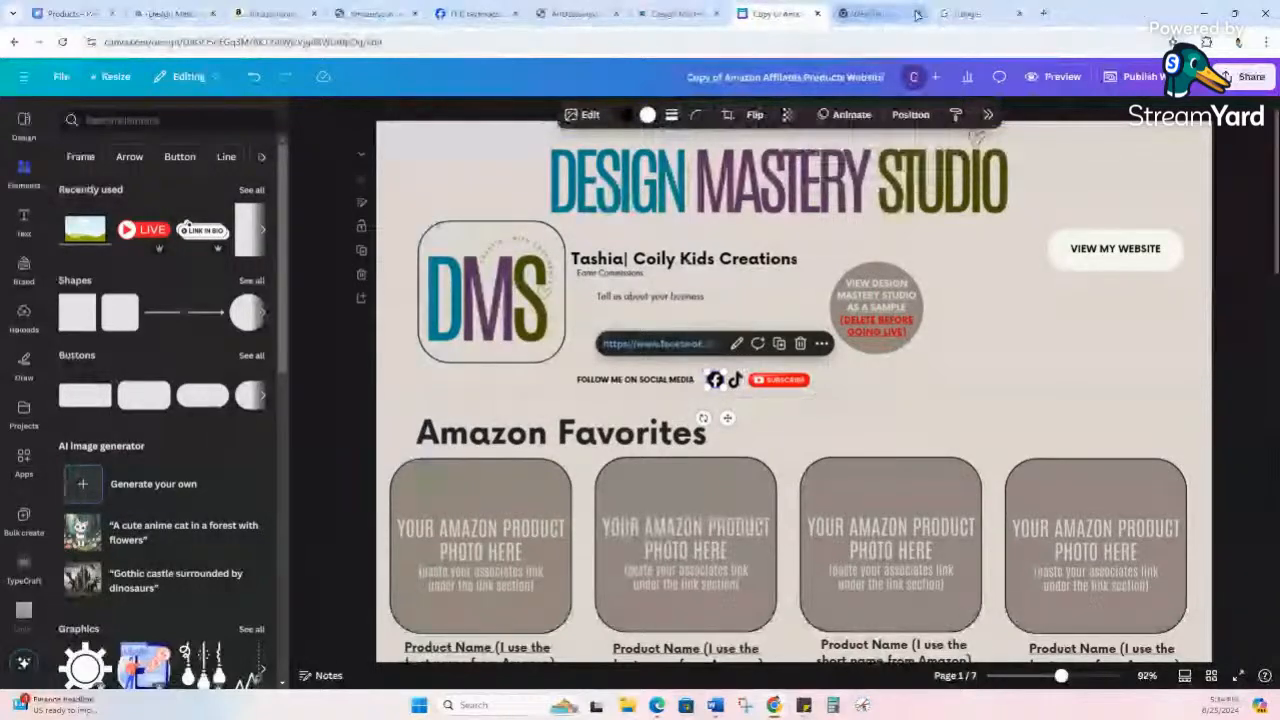
pyautogui.click(917, 14)
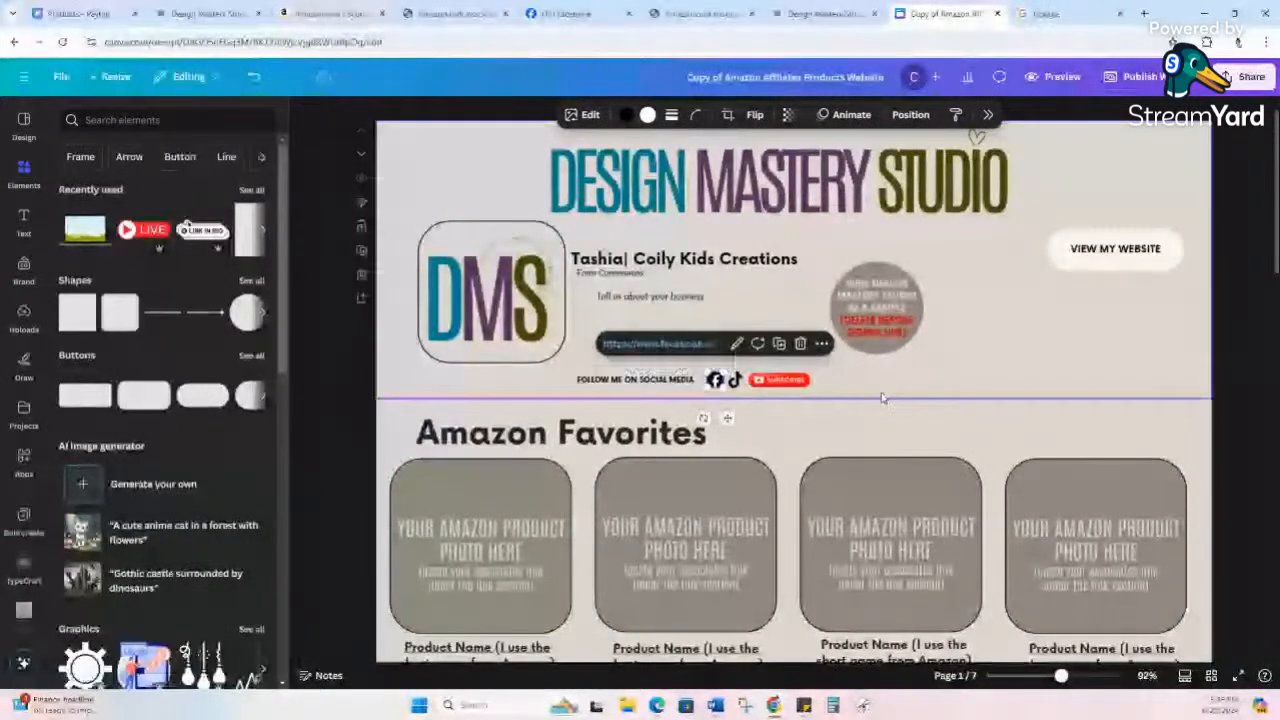
pyautogui.click(737, 345)
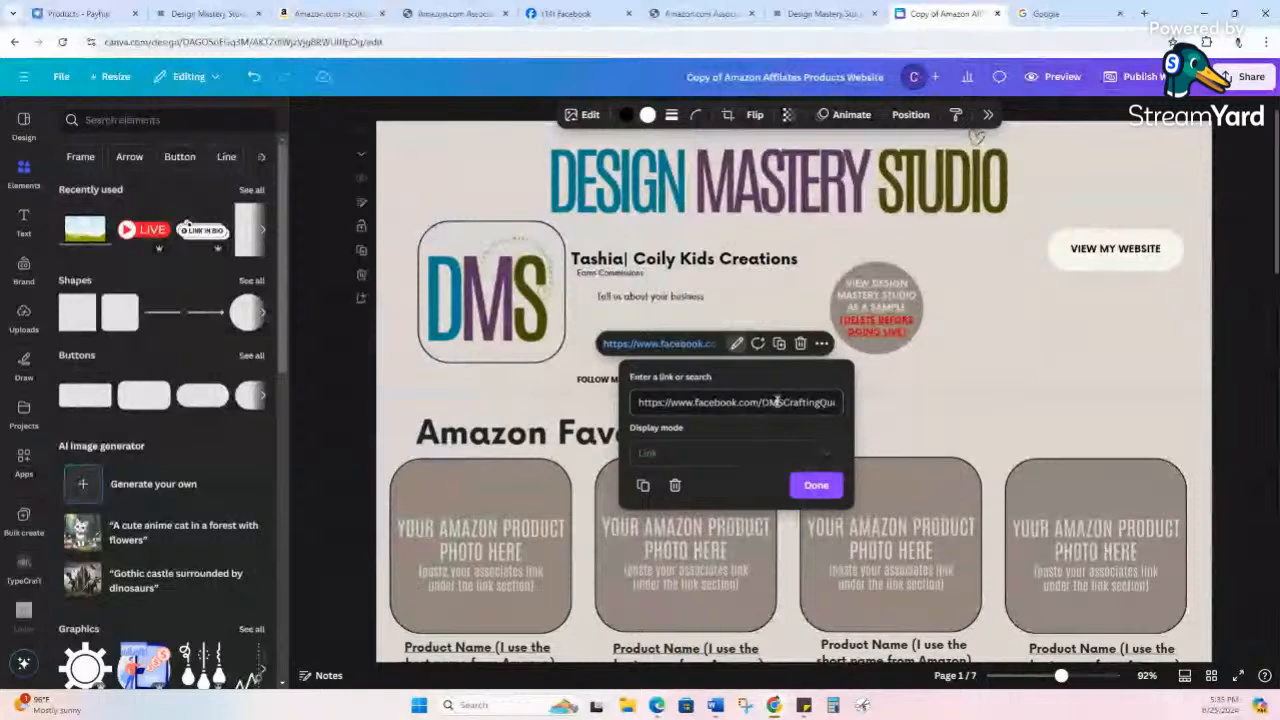
pyautogui.click(928, 386)
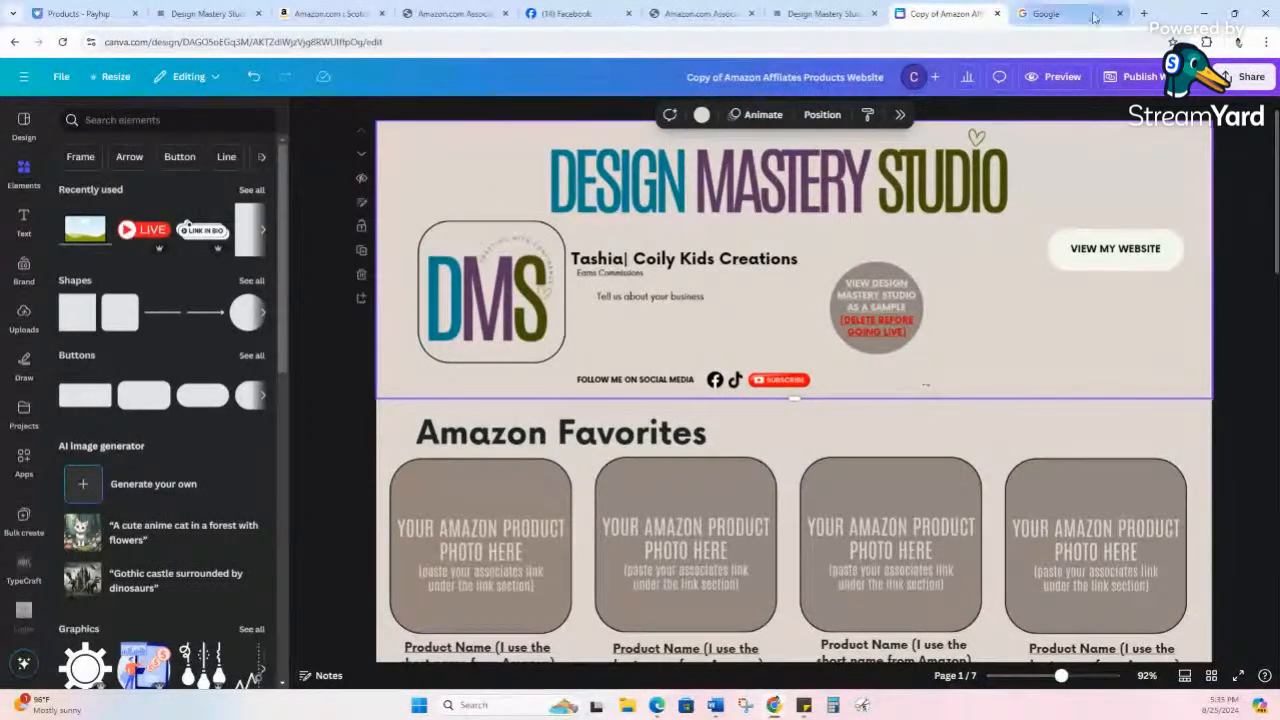
# - Open youtube.com in a new browser tab
pyautogui.click(1146, 12)
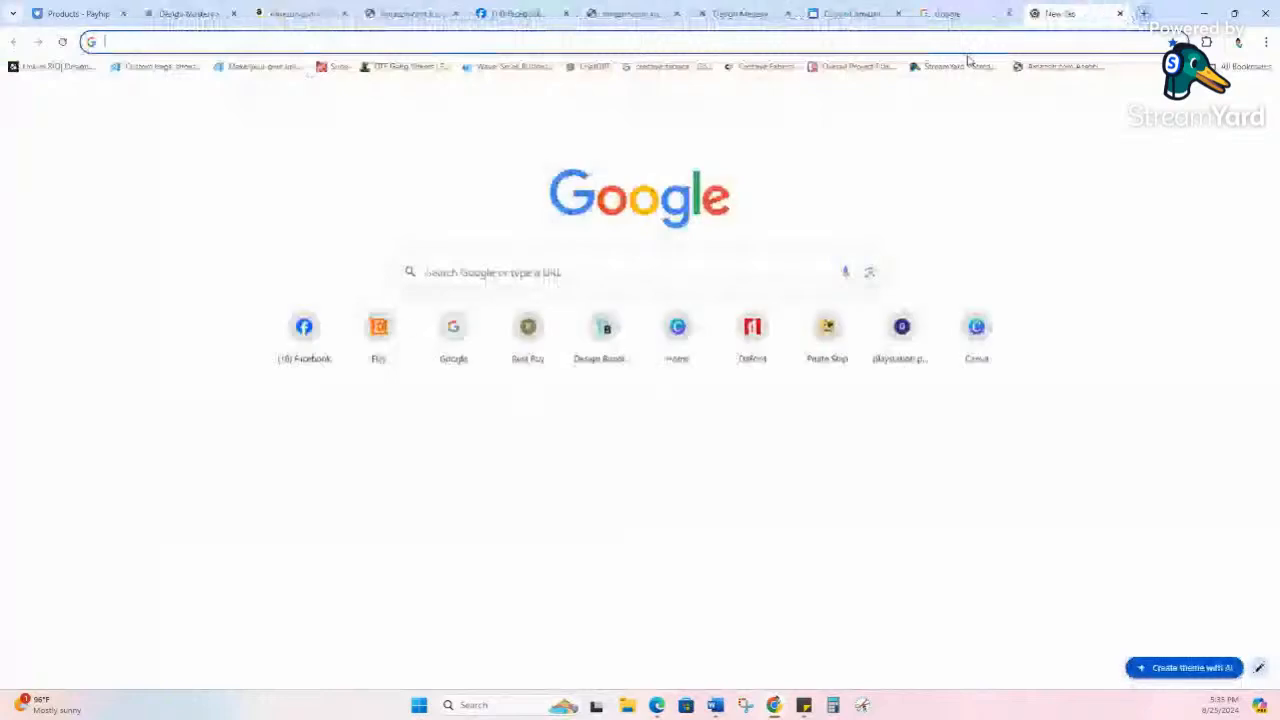
pyautogui.write('yo')
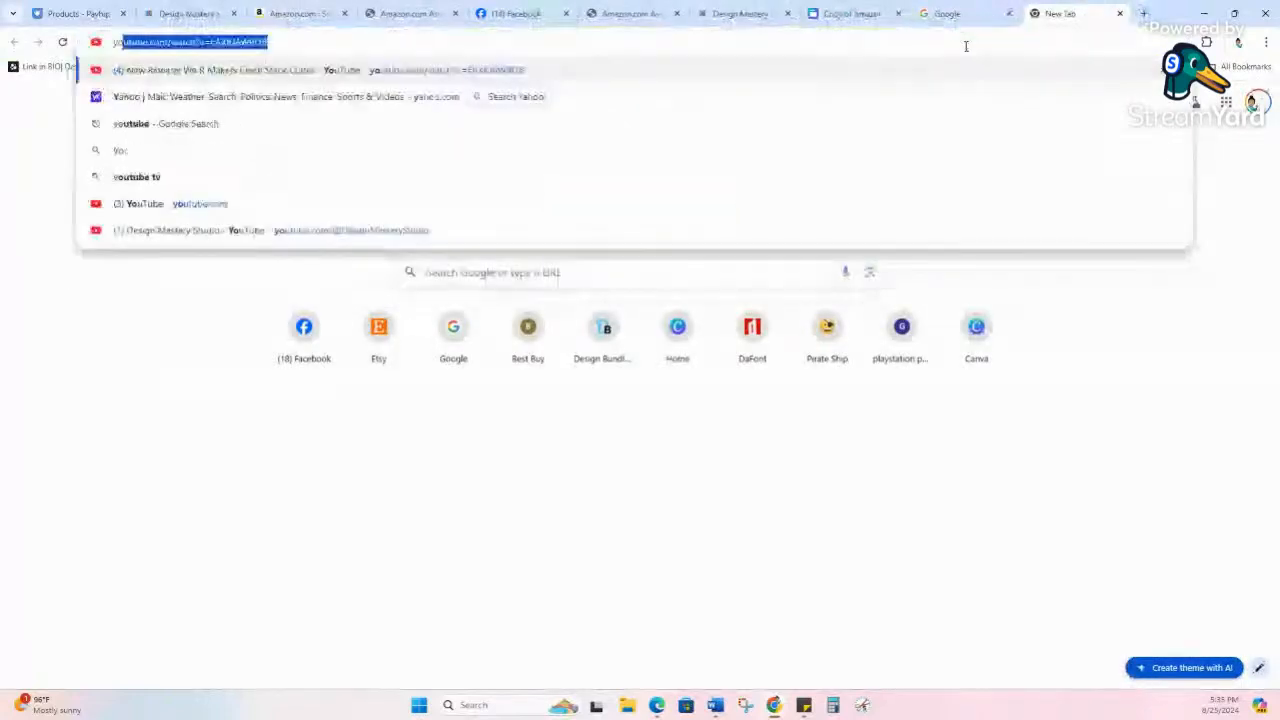
pyautogui.write('utube')
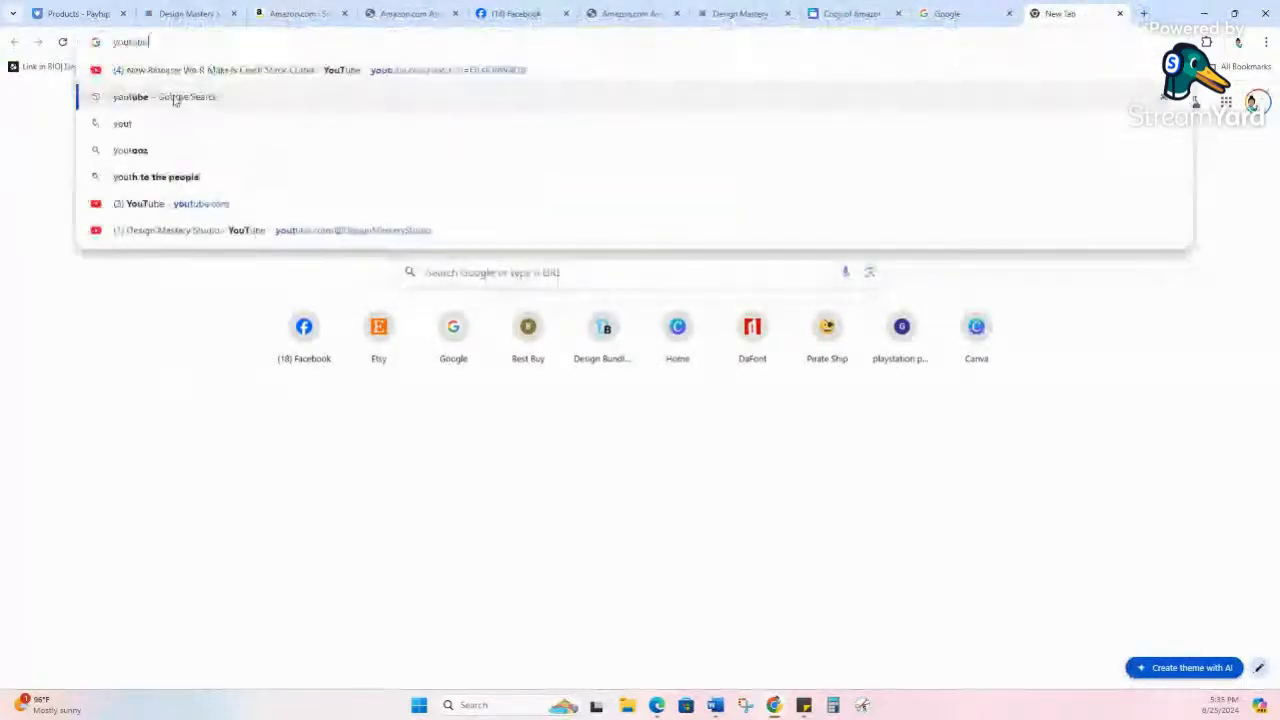
pyautogui.click(174, 97)
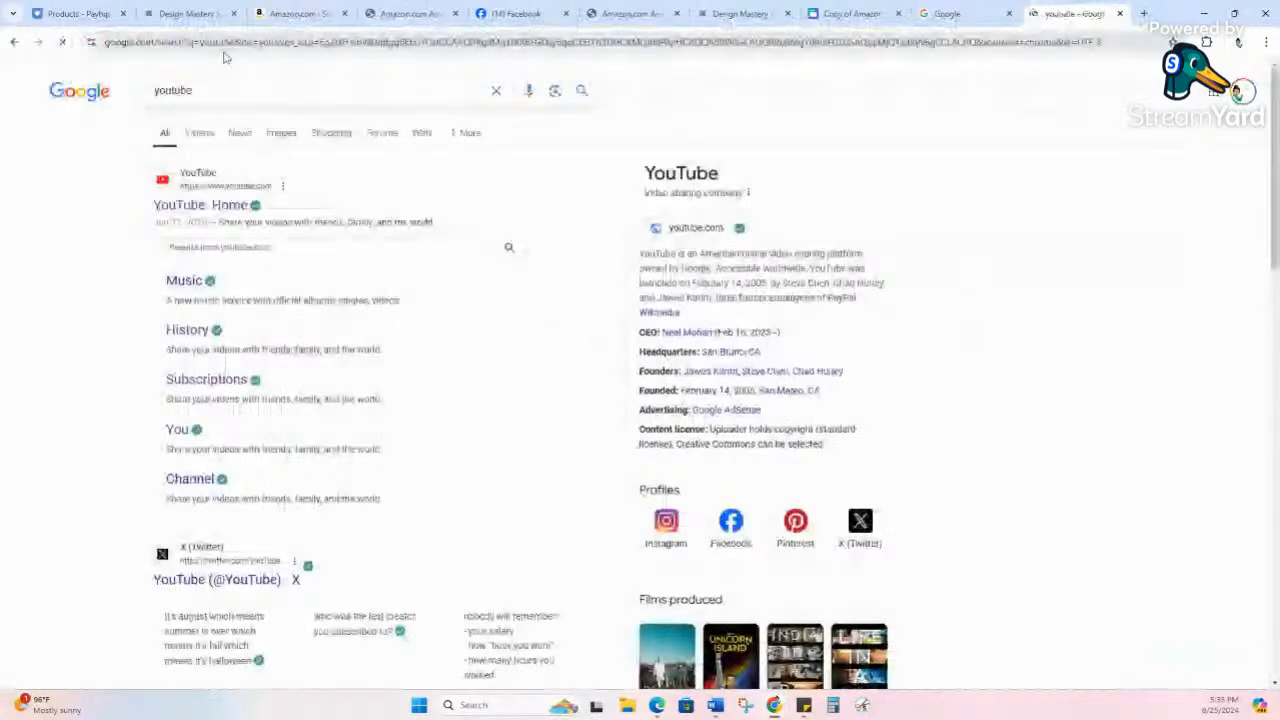
pyautogui.click(229, 46)
pyautogui.press('BackSpace')
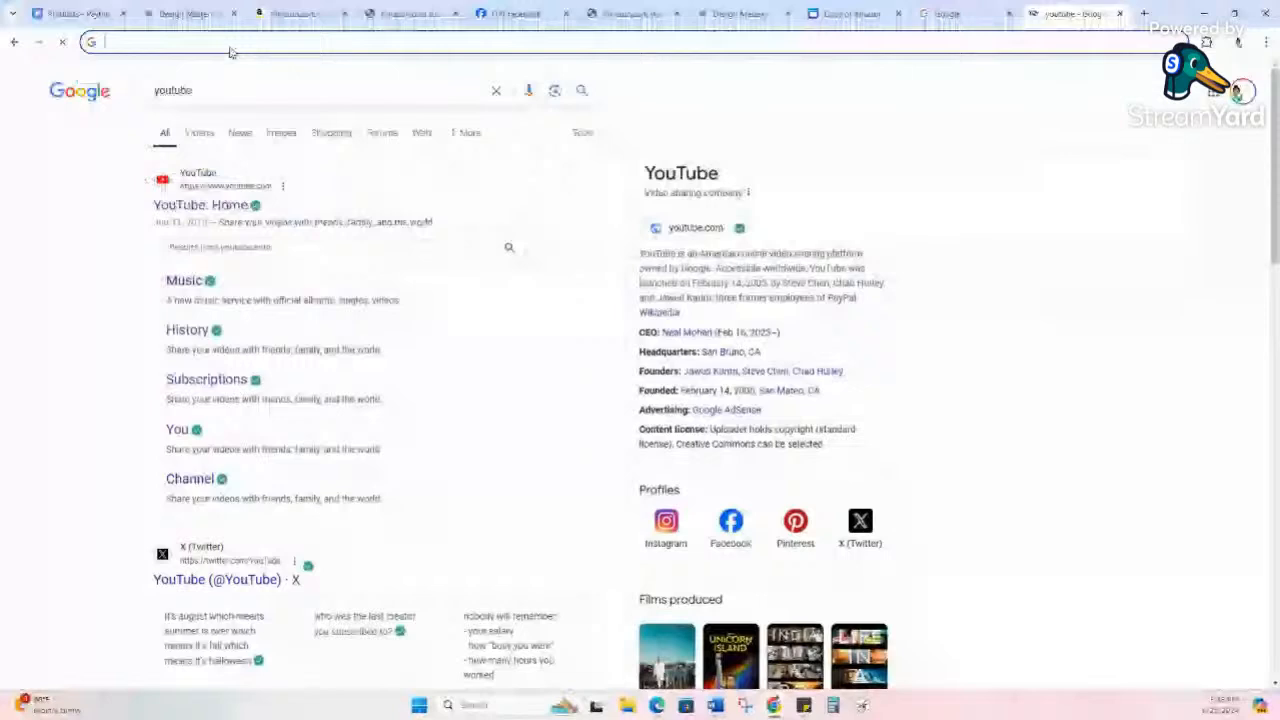
pyautogui.write('youtube.com')
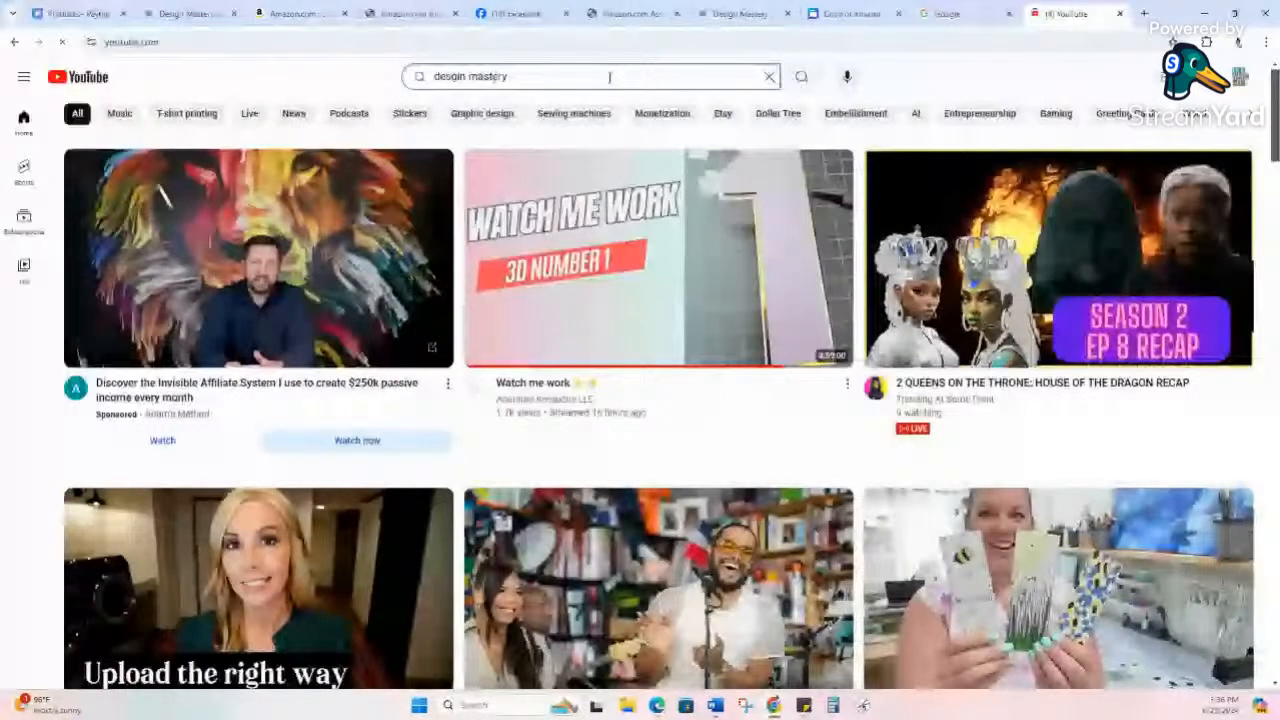
# - Search YouTube for "desgin mastery studio" and look through the results for the business's channel
pyautogui.write('studio')
pyautogui.press('Return')
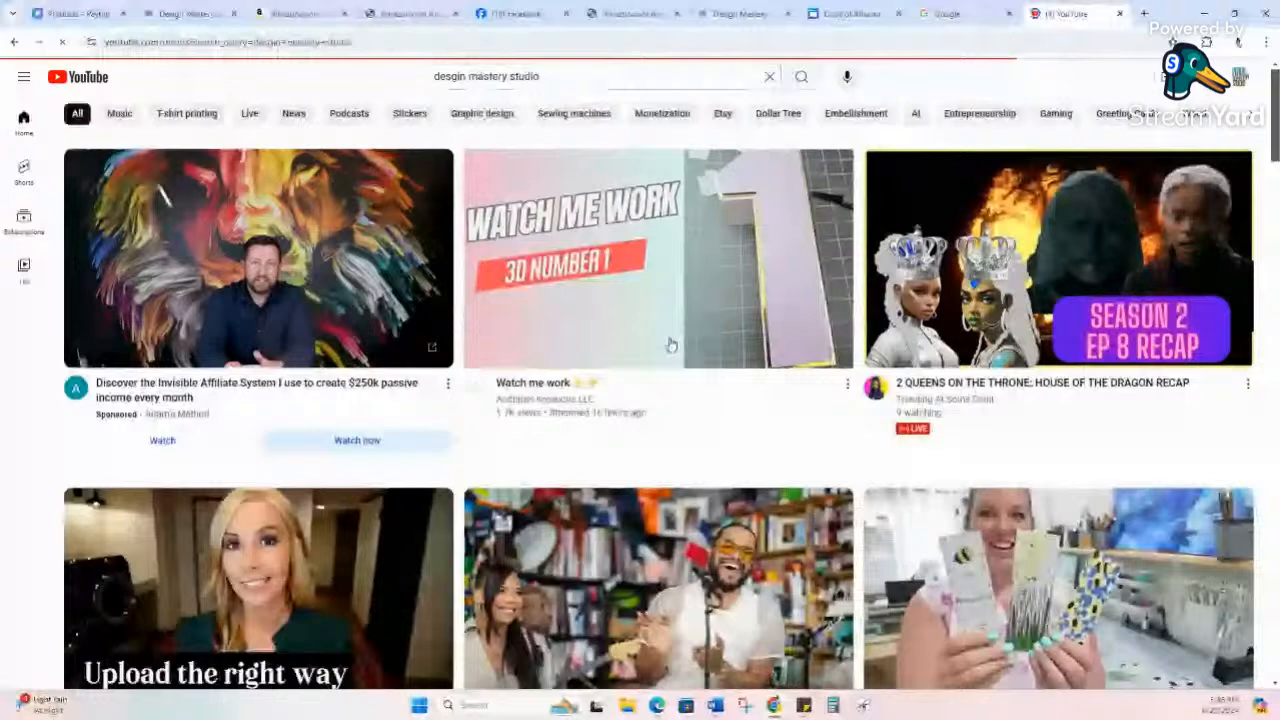
pyautogui.scroll(-1, 610, 403)
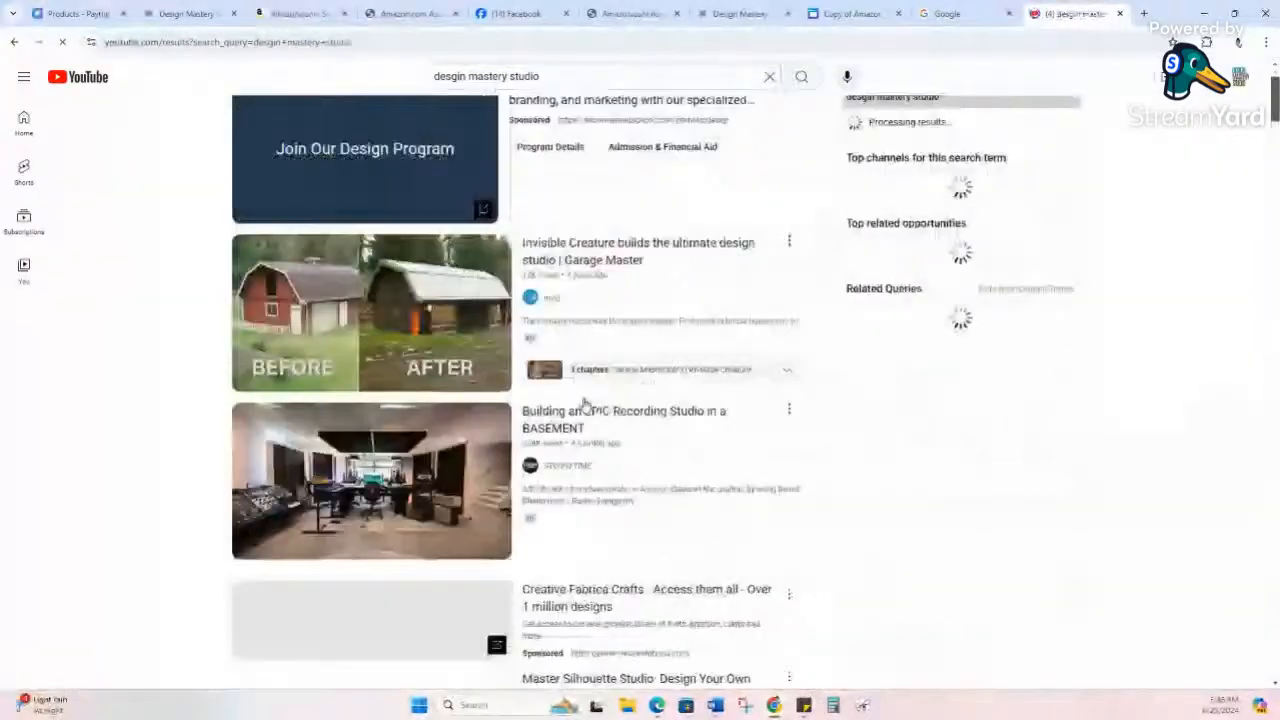
pyautogui.scroll(-3, 600, 400)
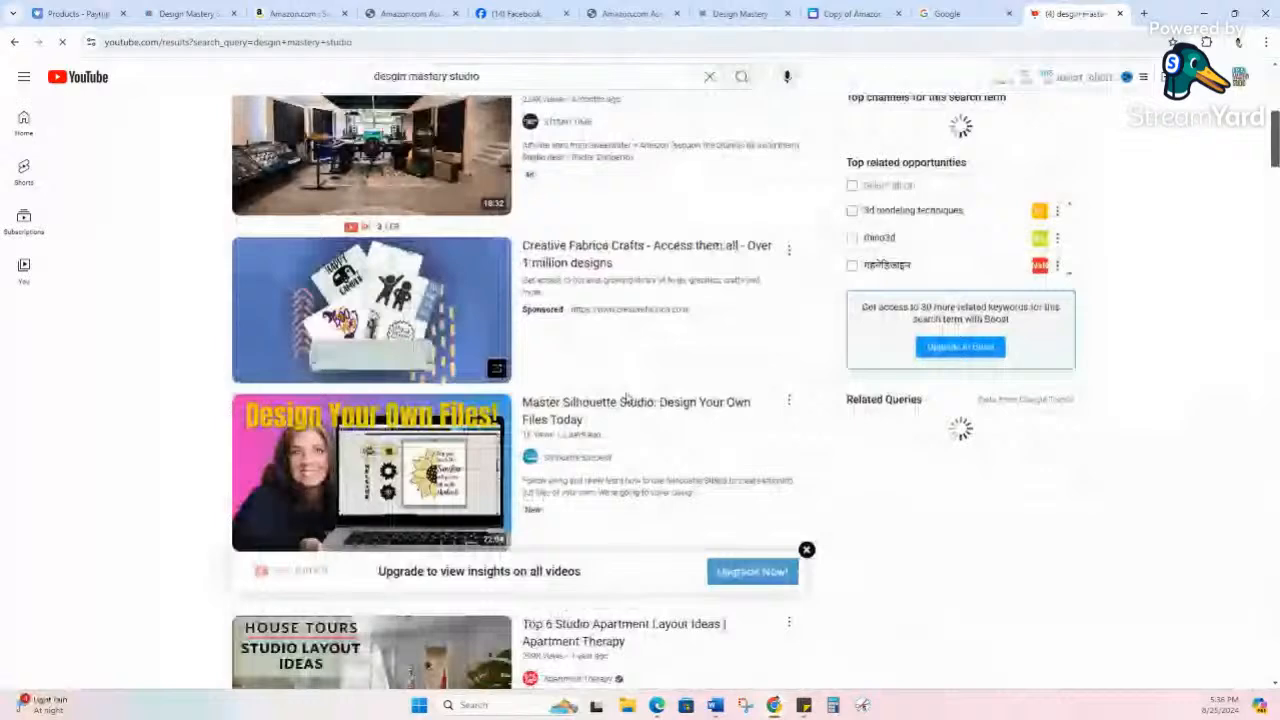
pyautogui.scroll(4, 630, 396)
pyautogui.scroll(-10, 660, 398)
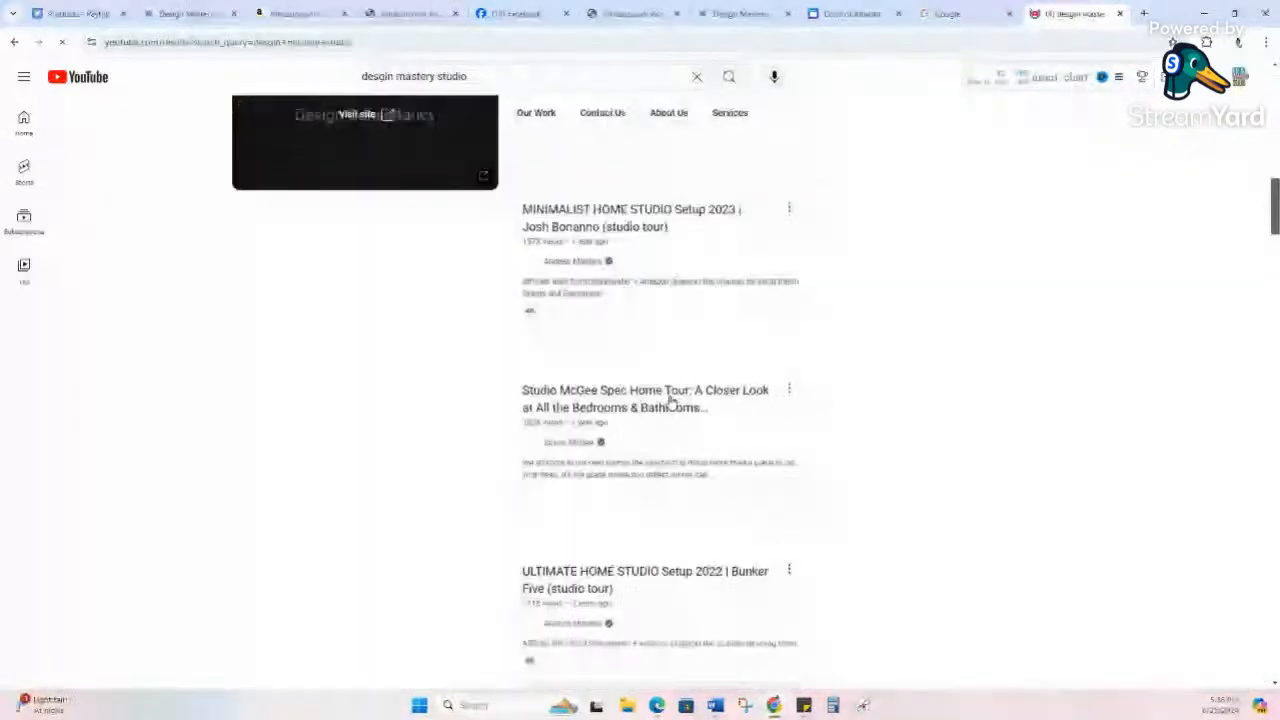
pyautogui.scroll(4, 670, 400)
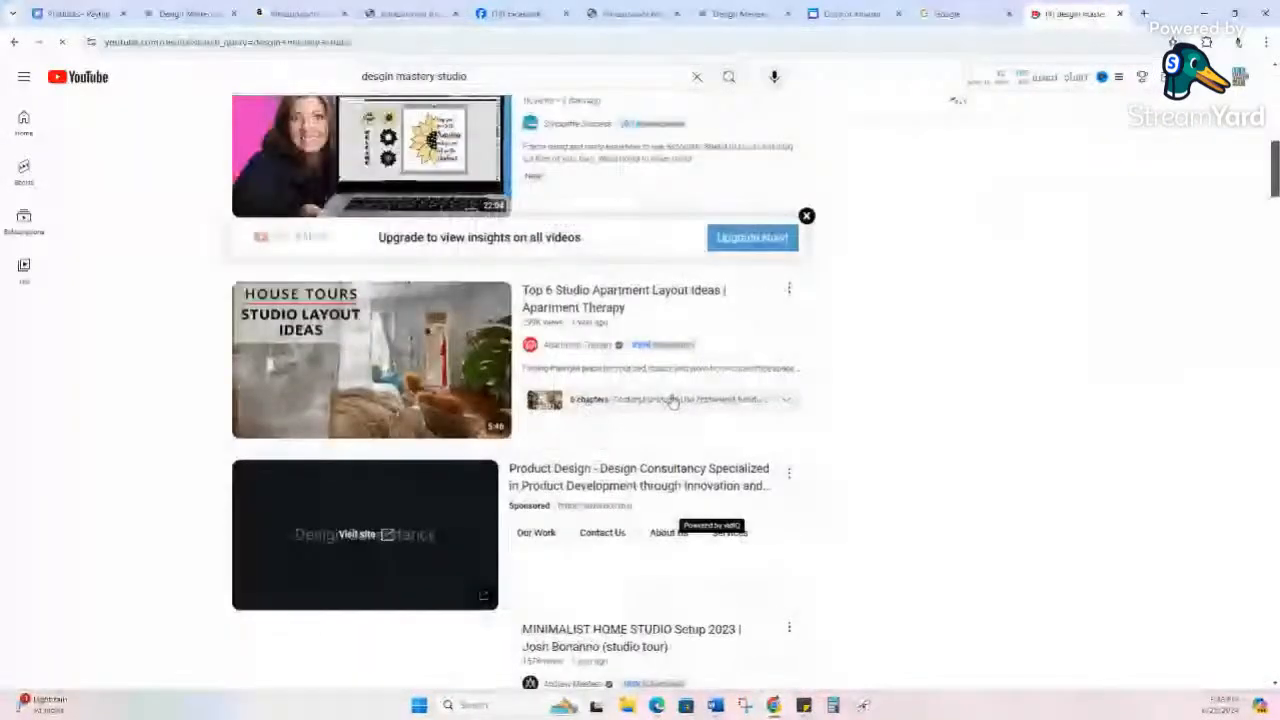
pyautogui.scroll(5, 673, 400)
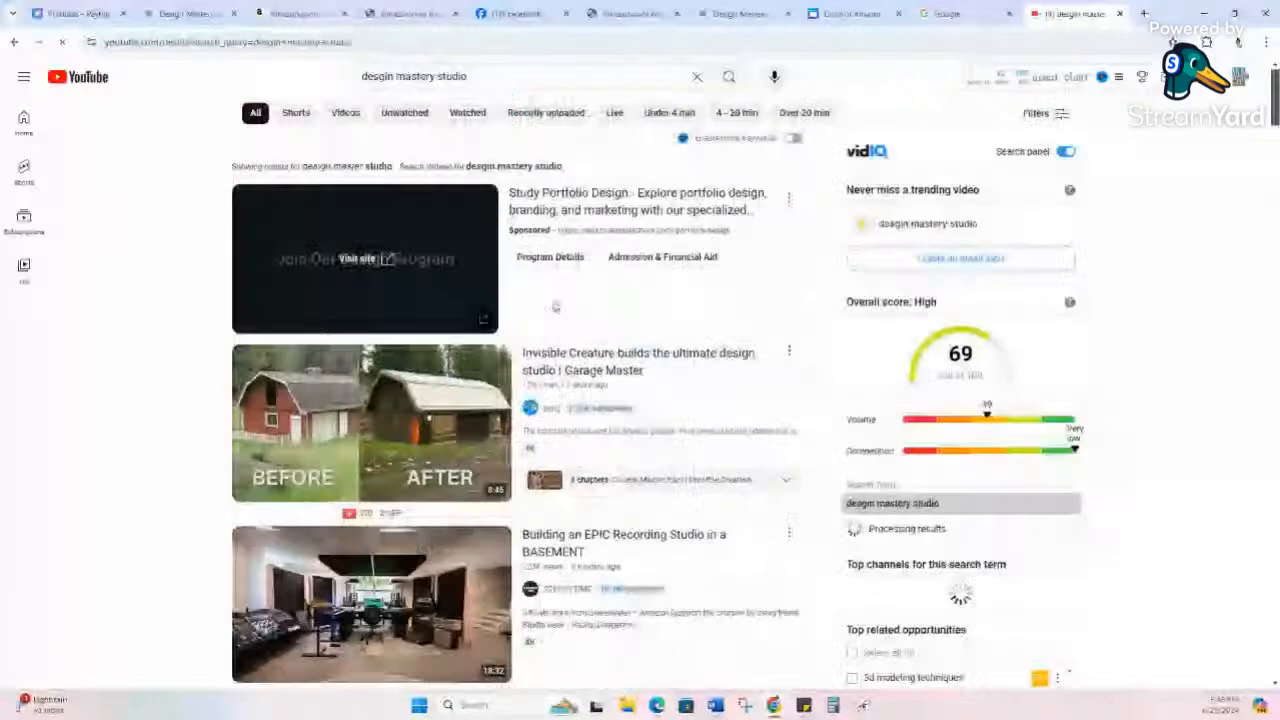
# - Correct the YouTube search to "design mastery studio" and run it again
pyautogui.click(387, 80)
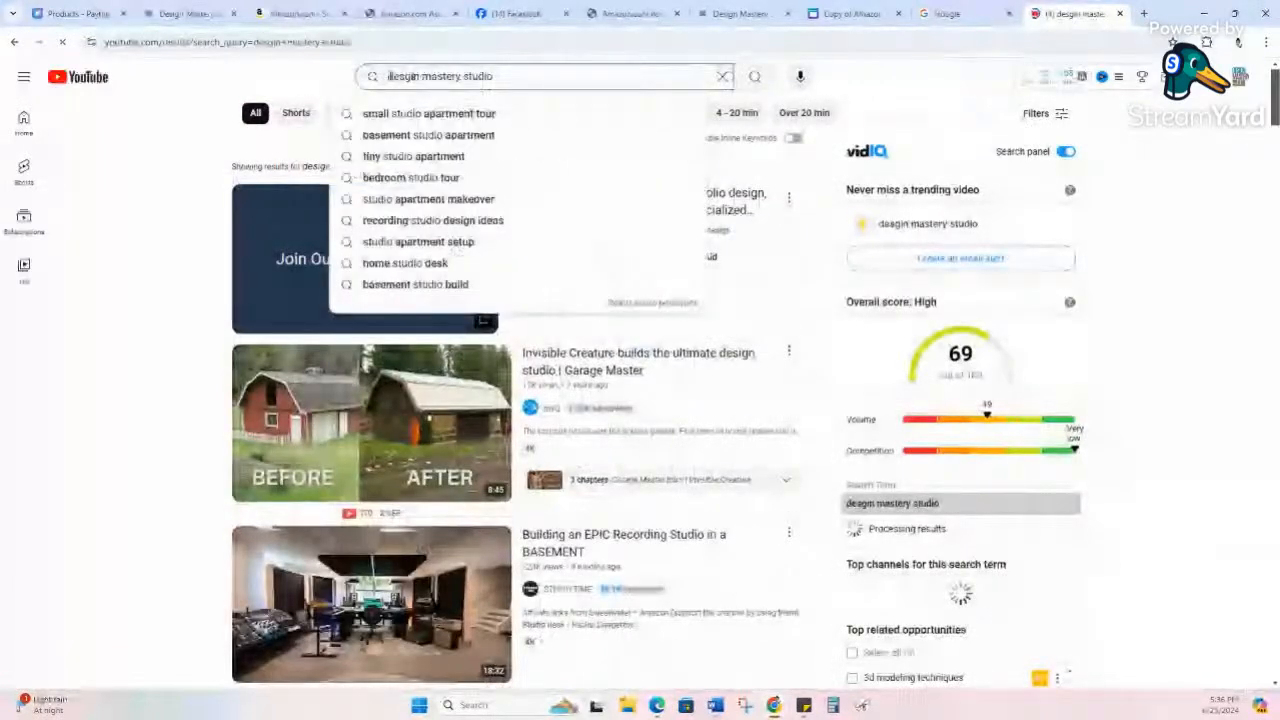
pyautogui.press('BackSpace')
pyautogui.press('BackSpace')
pyautogui.press('BackSpace')
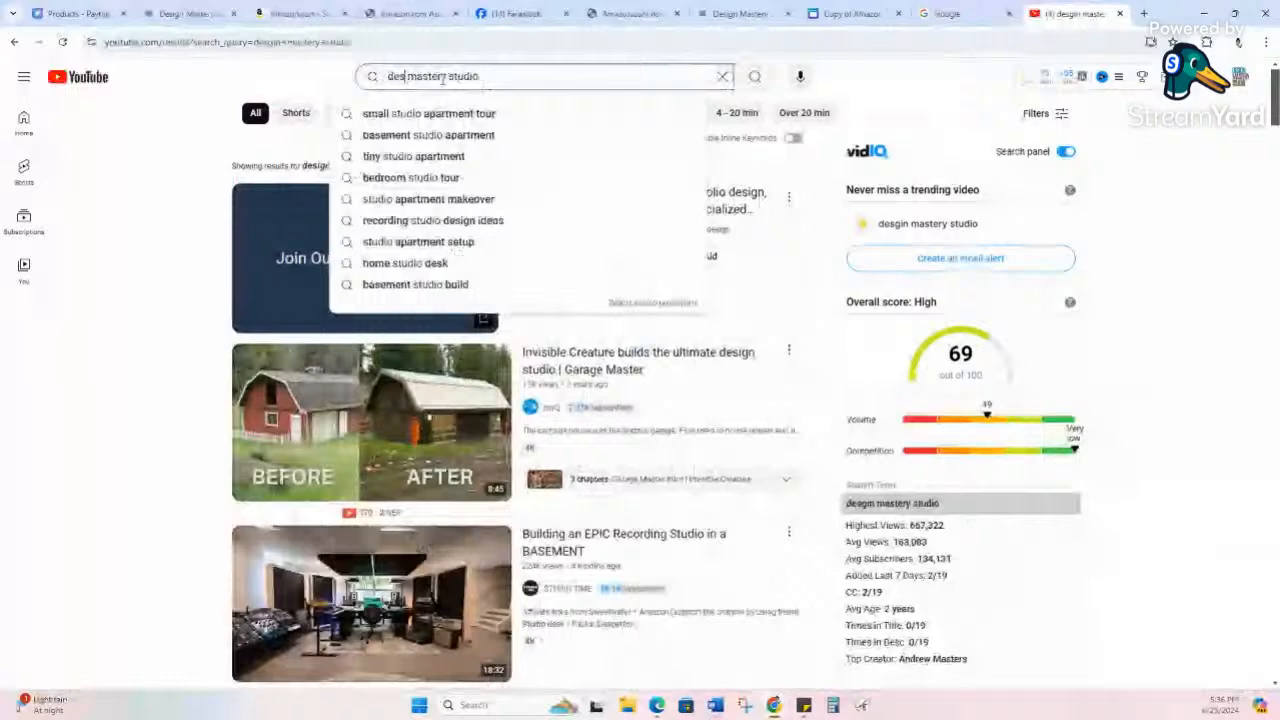
pyautogui.write('ign')
pyautogui.press('Return')
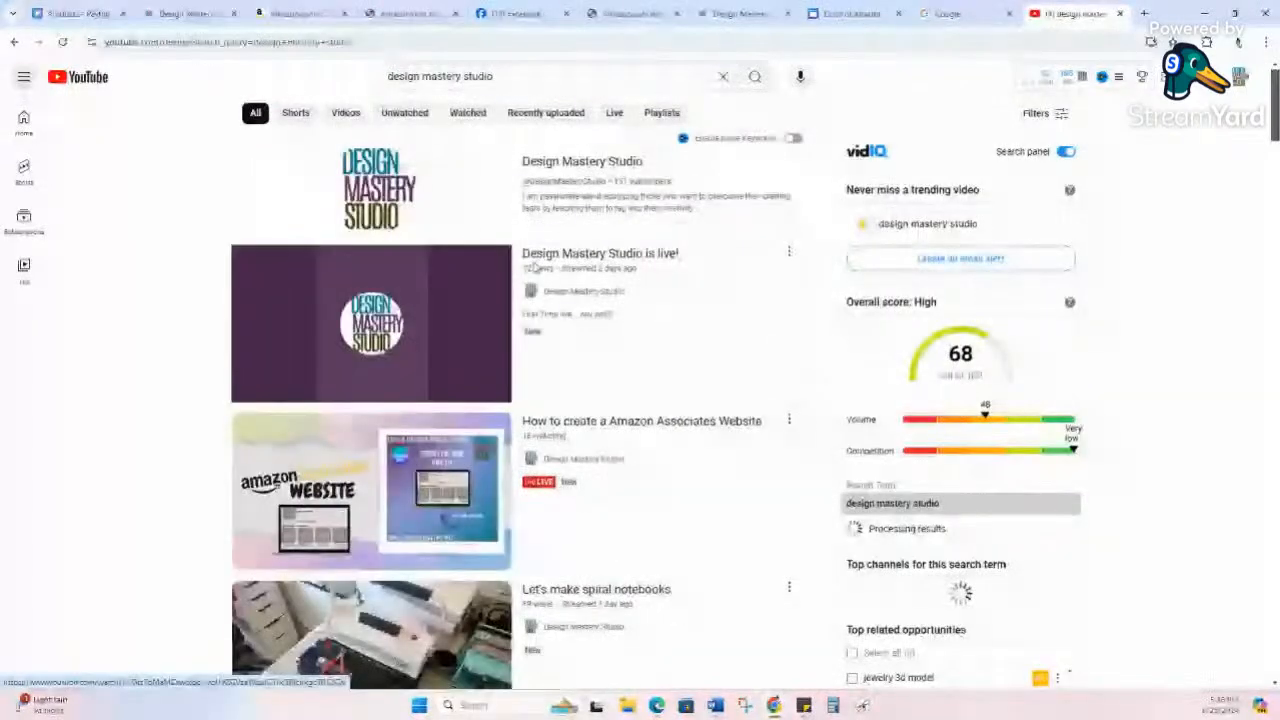
# - Open the Design Mastery Studio channel through its "Design Mastery Studio is live!" video and follow the link in the channel description
pyautogui.click(615, 254)
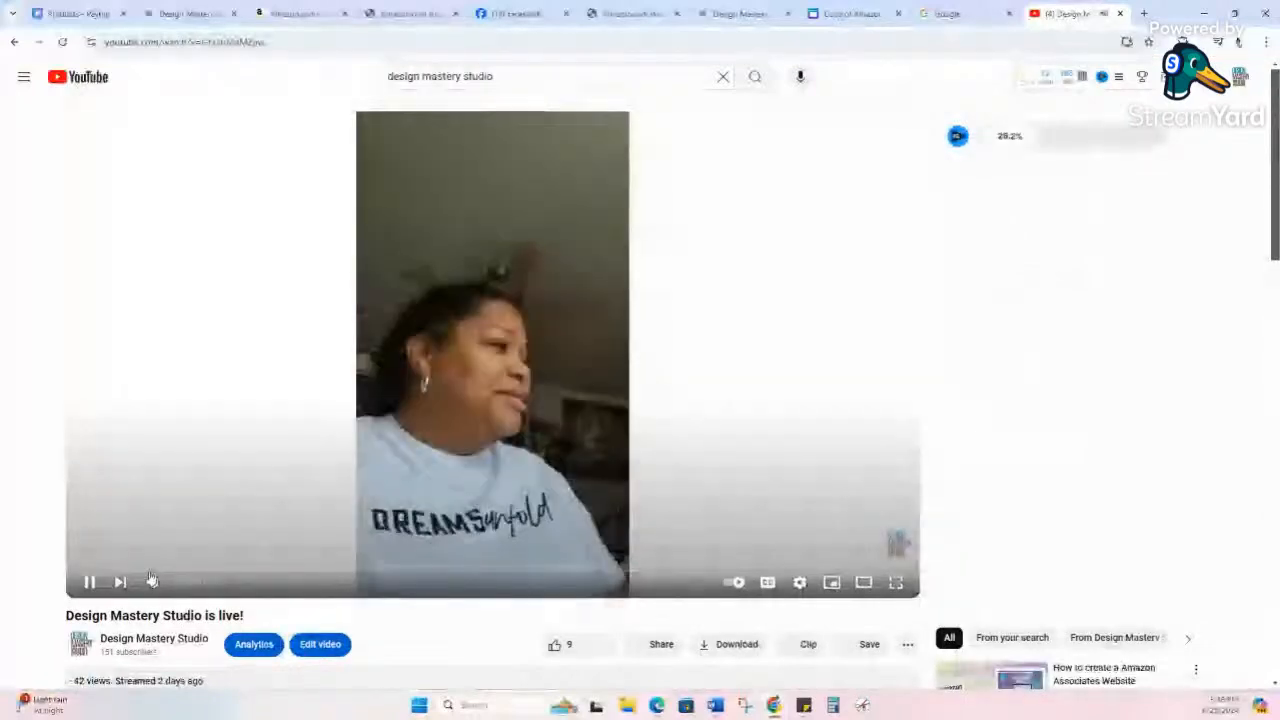
pyautogui.click(170, 645)
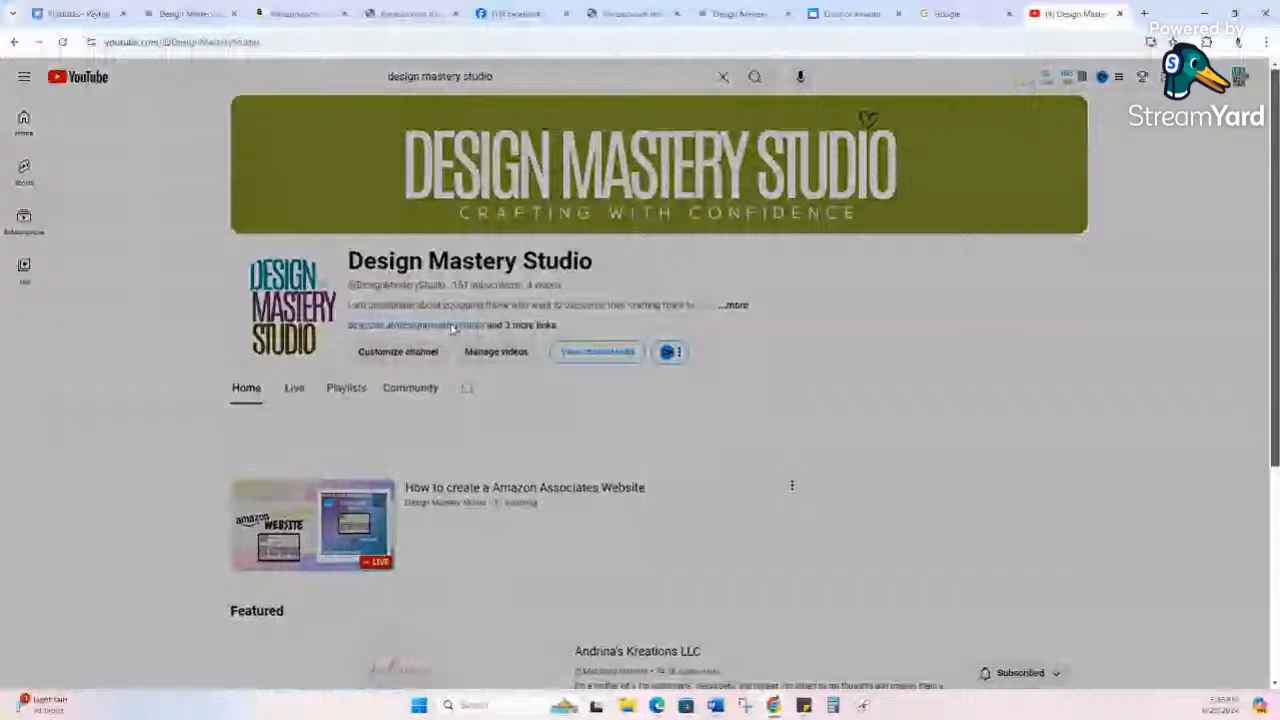
pyautogui.click(451, 326)
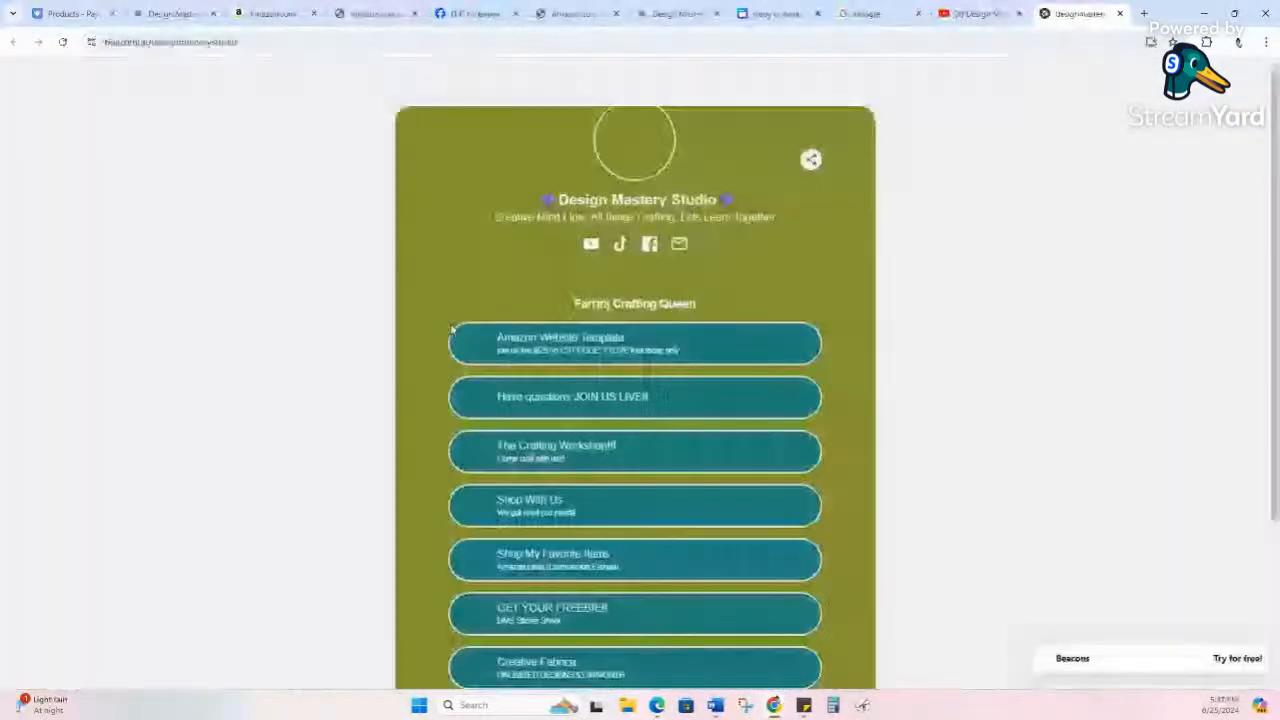
# - Open the "Amazon Website Template" product from the Design Mastery Studio links page
pyautogui.scroll(-1, 836, 509)
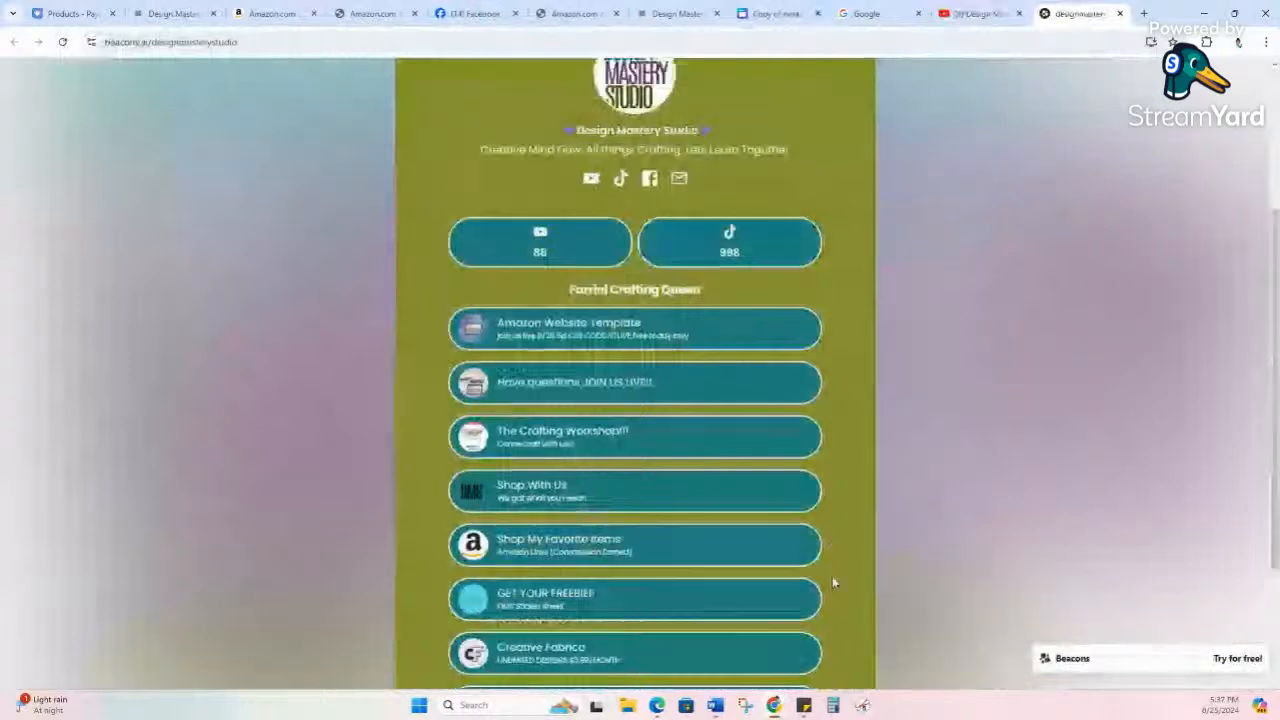
pyautogui.scroll(-1, 862, 471)
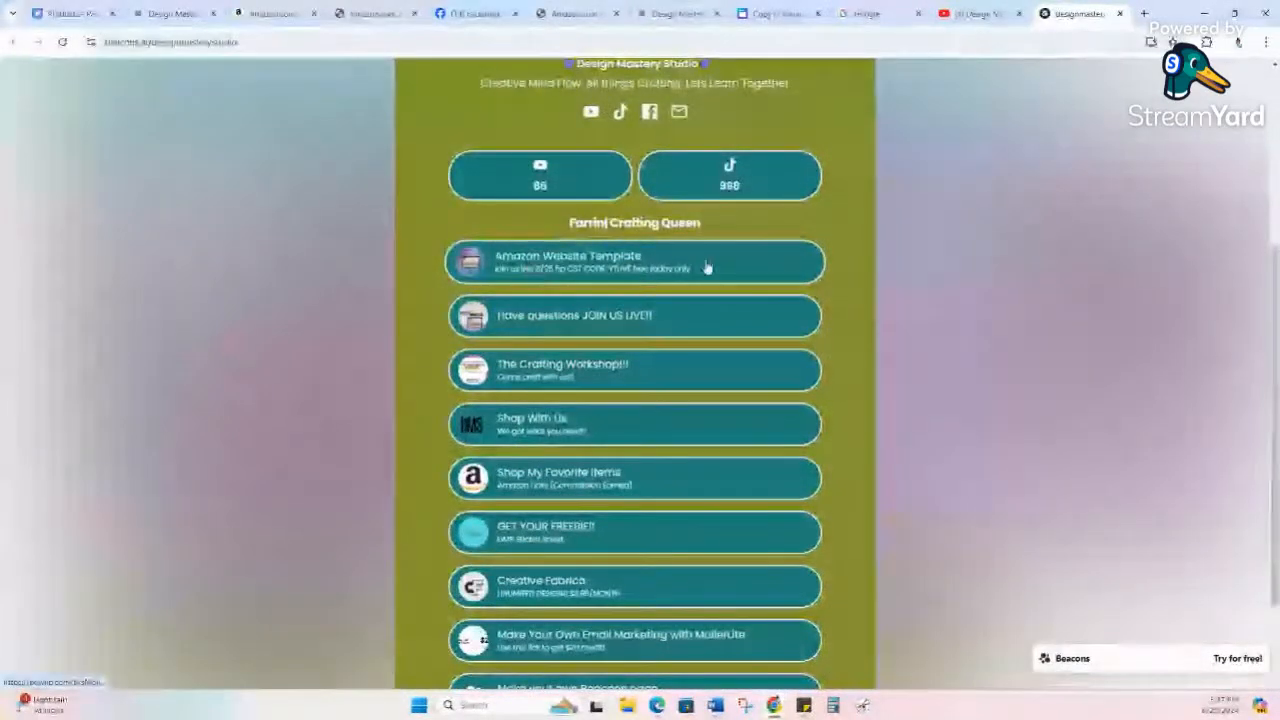
pyautogui.click(759, 267)
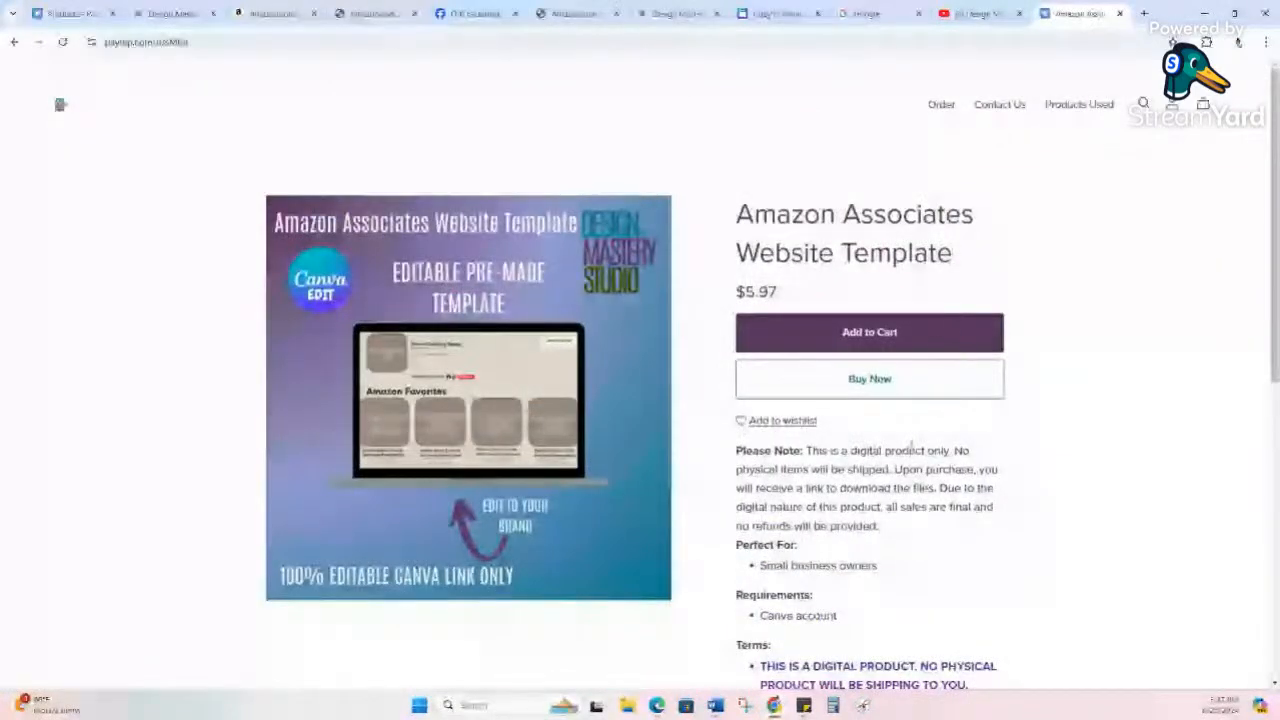
# - Add the Amazon Associates Website Template to the cart and apply the coupon code "ytlive" at checkout
pyautogui.click(946, 330)
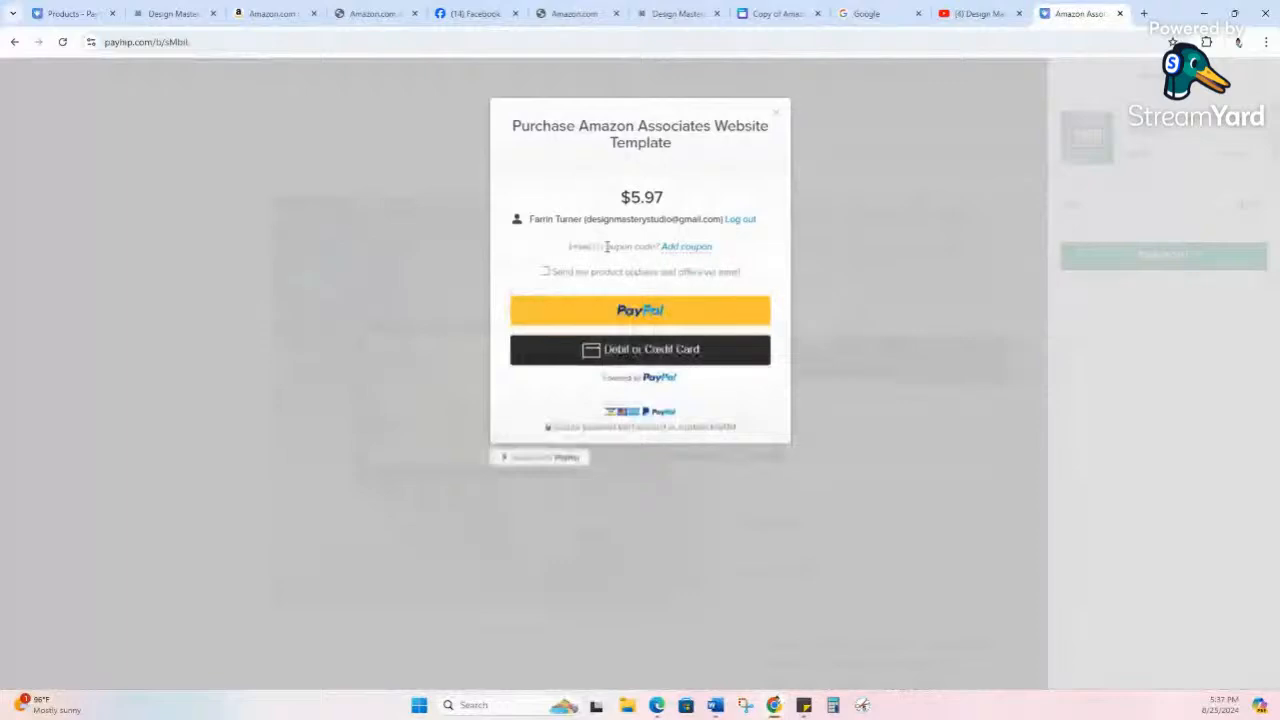
pyautogui.click(692, 248)
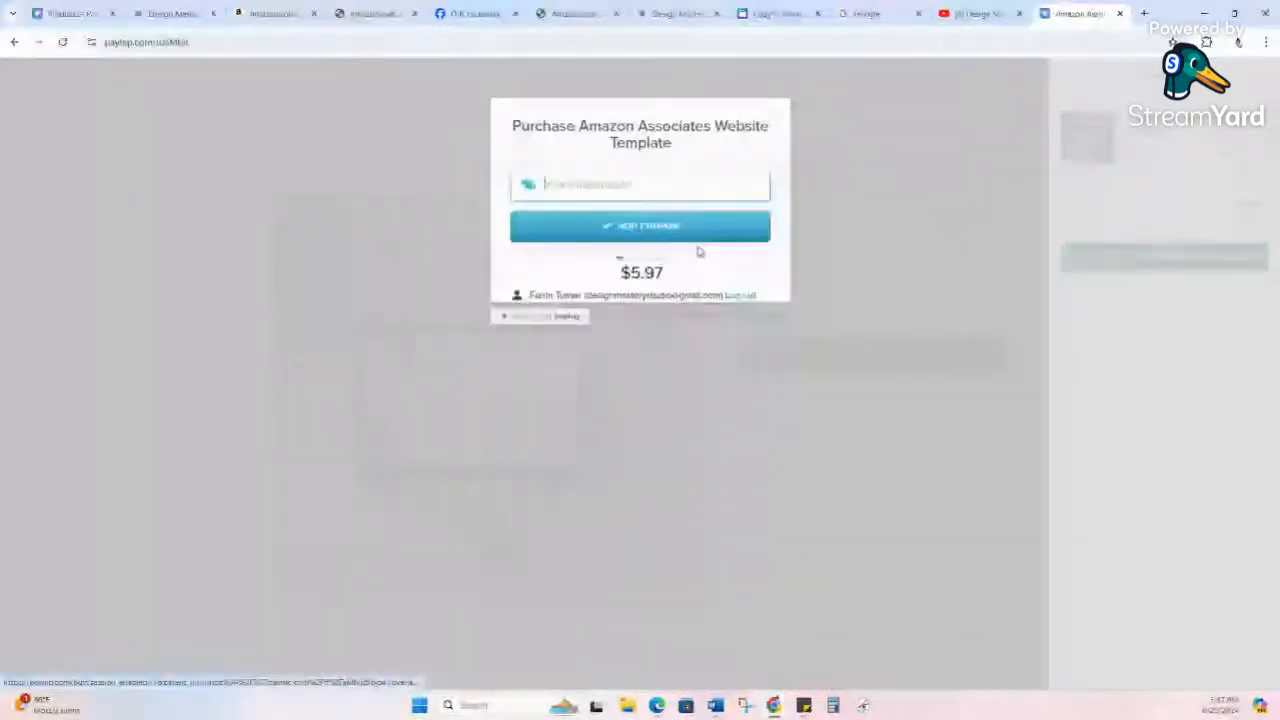
pyautogui.write('yt')
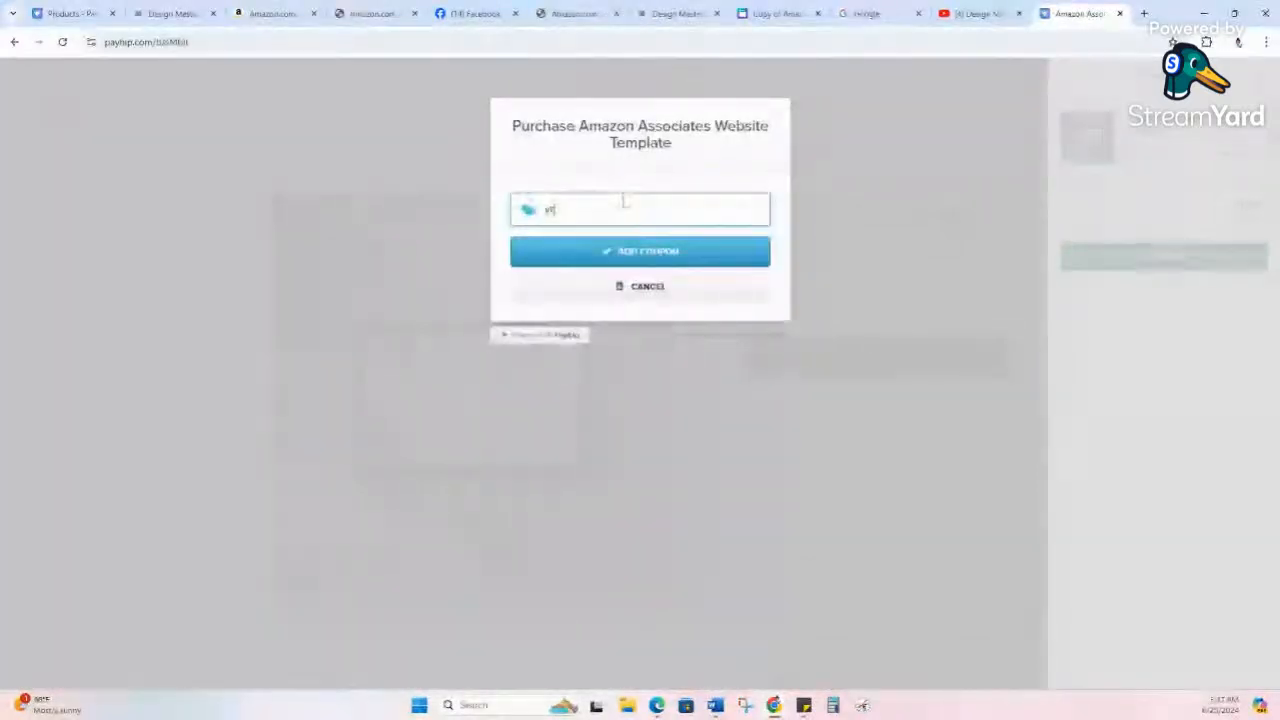
pyautogui.write('live')
pyautogui.click(632, 262)
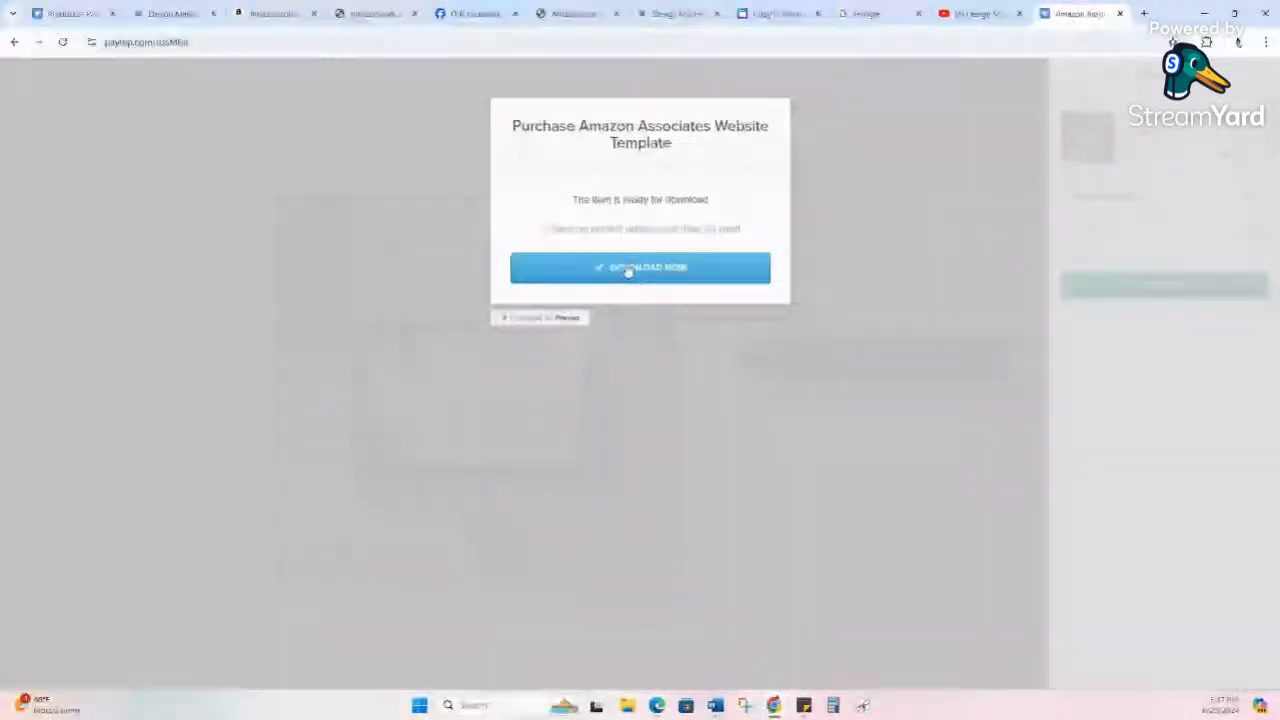
# - Close the template's purchase dialog without downloading and switch back to the copied Canva website design
pyautogui.click(780, 118)
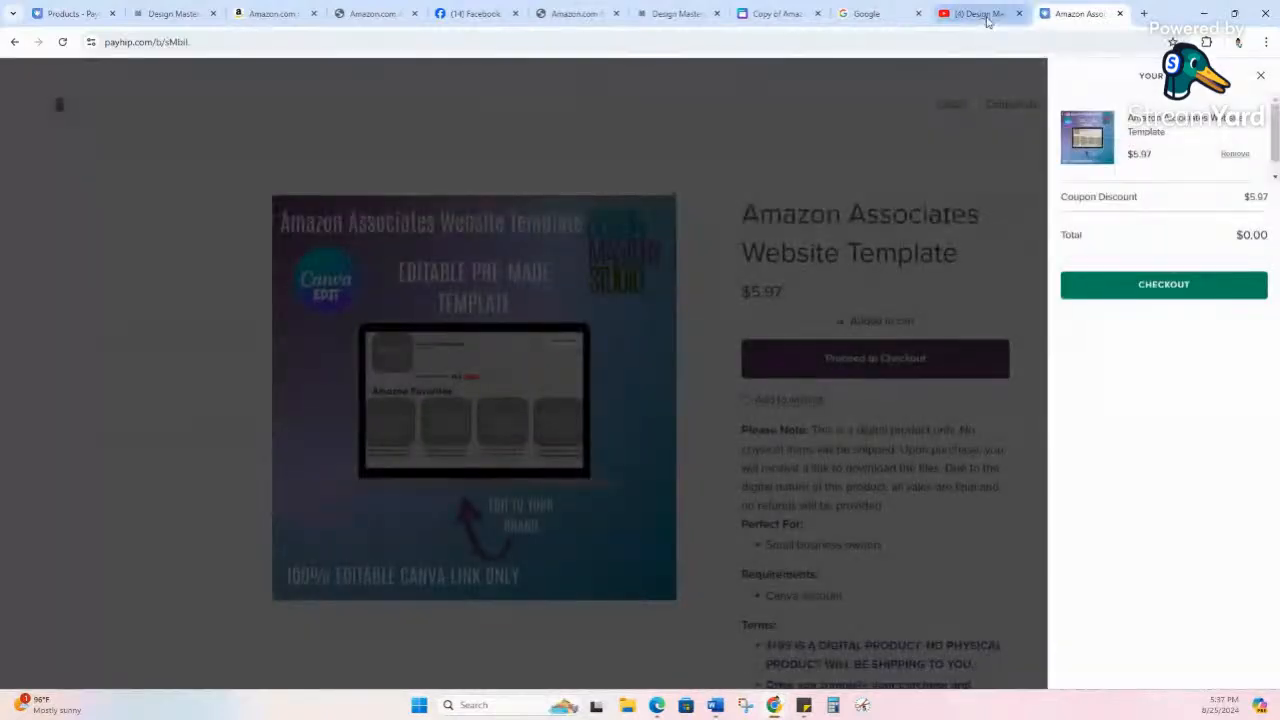
pyautogui.click(758, 16)
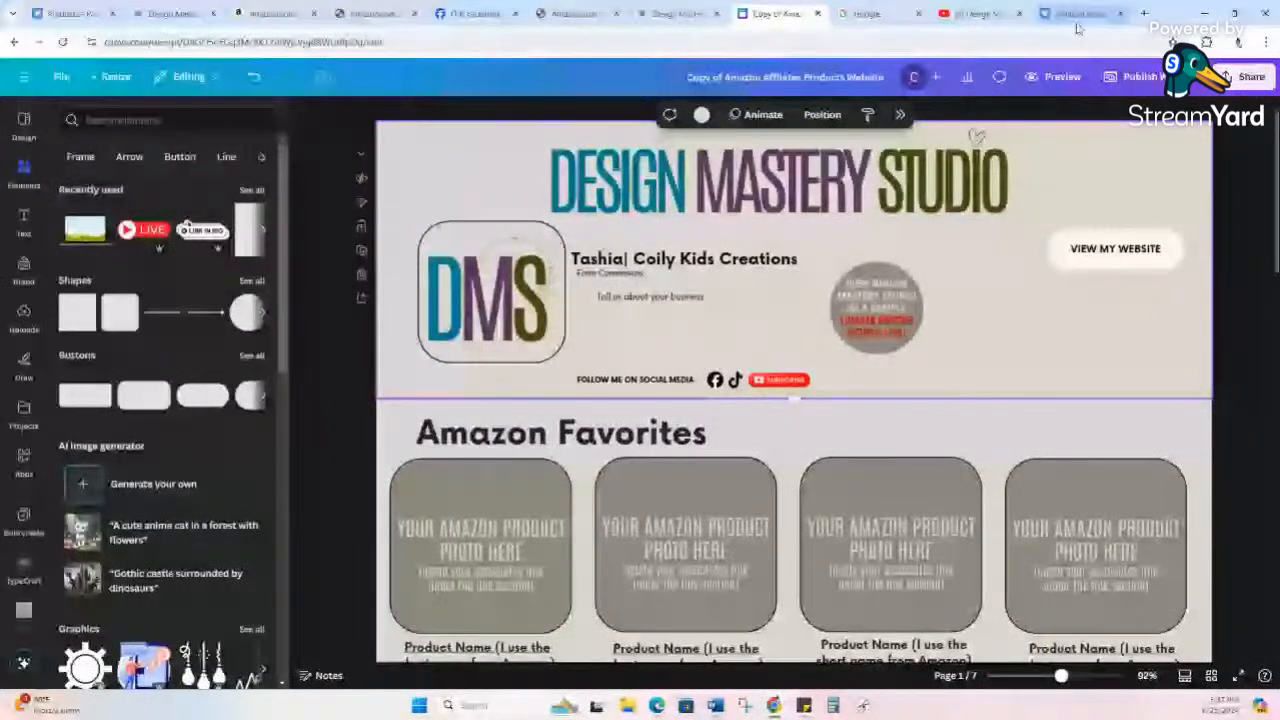
pyautogui.moveTo(1077, 28)
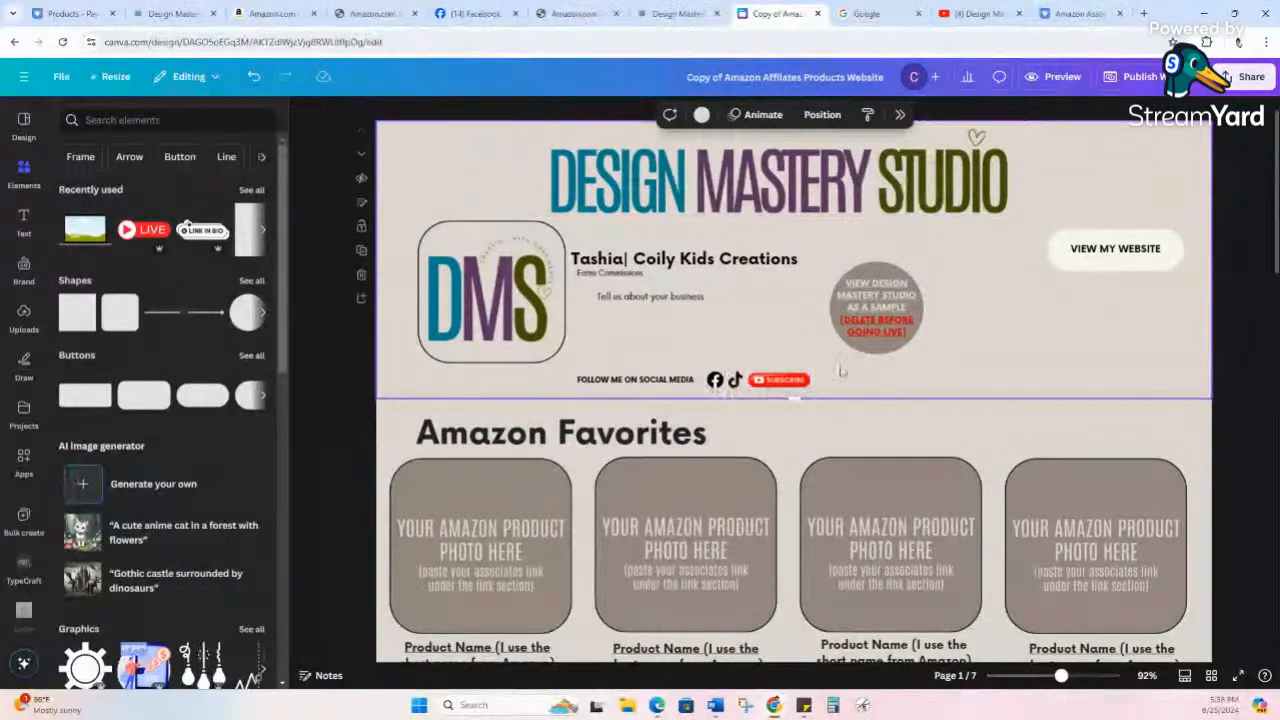
# - Check the links attached to the Facebook icon and the YouTube subscribe icon in the social media row
pyautogui.click(722, 388)
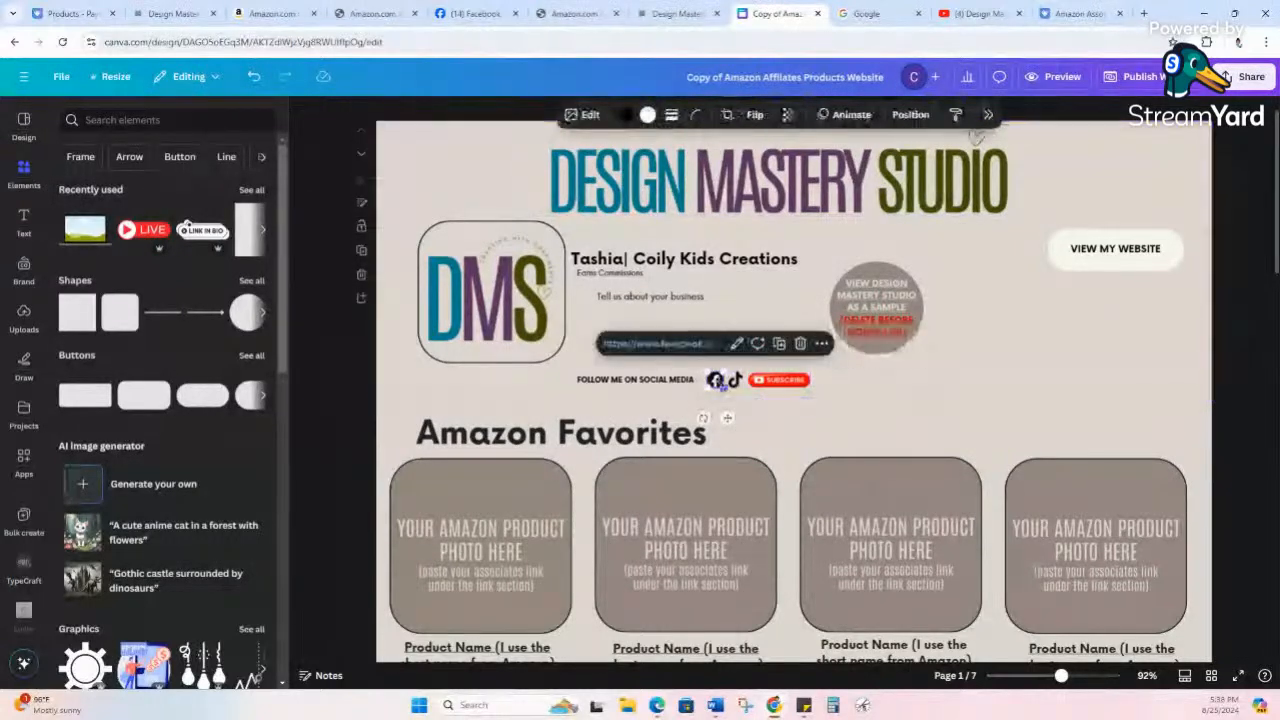
pyautogui.click(756, 386)
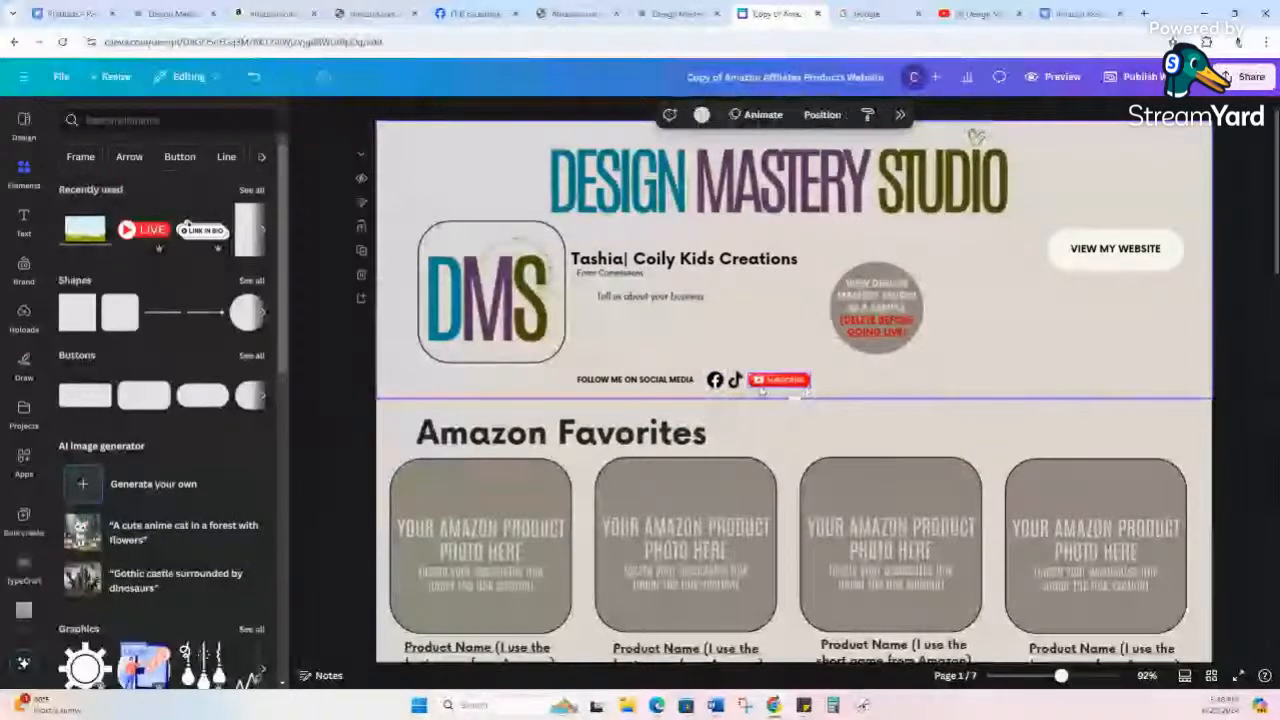
pyautogui.click(762, 389)
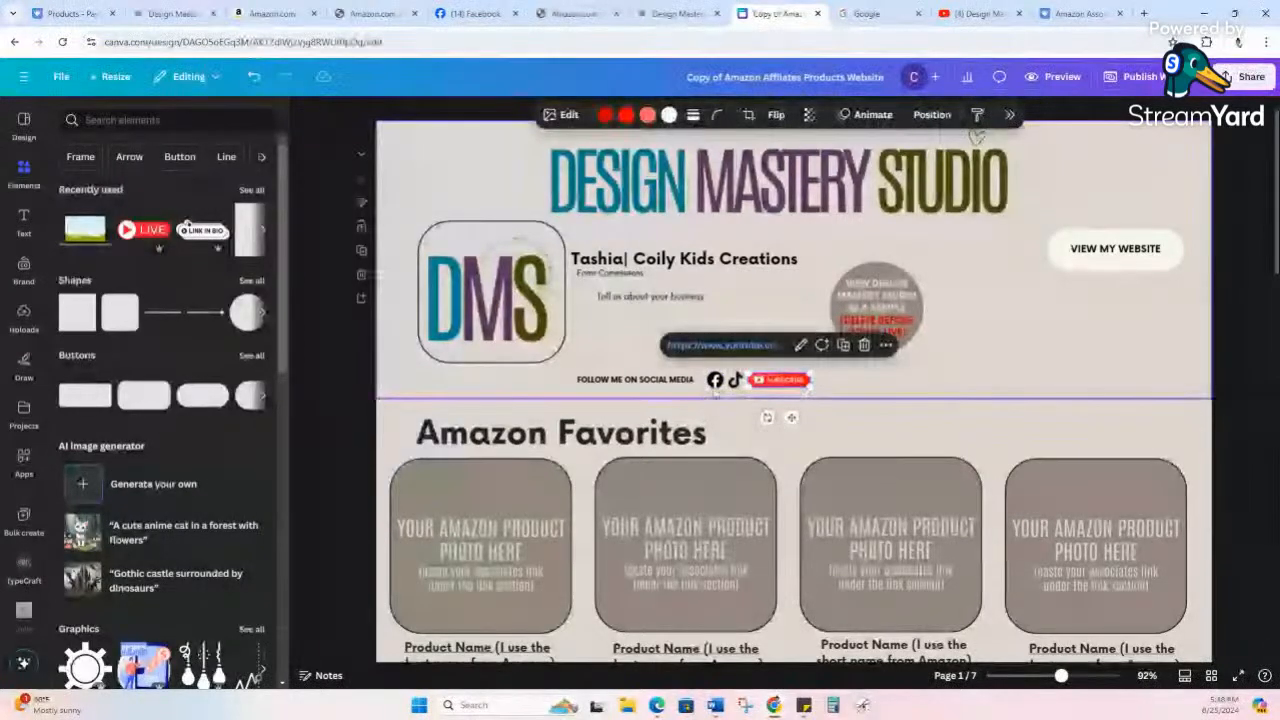
# - Search the design elements for "instagram"
pyautogui.click(101, 122)
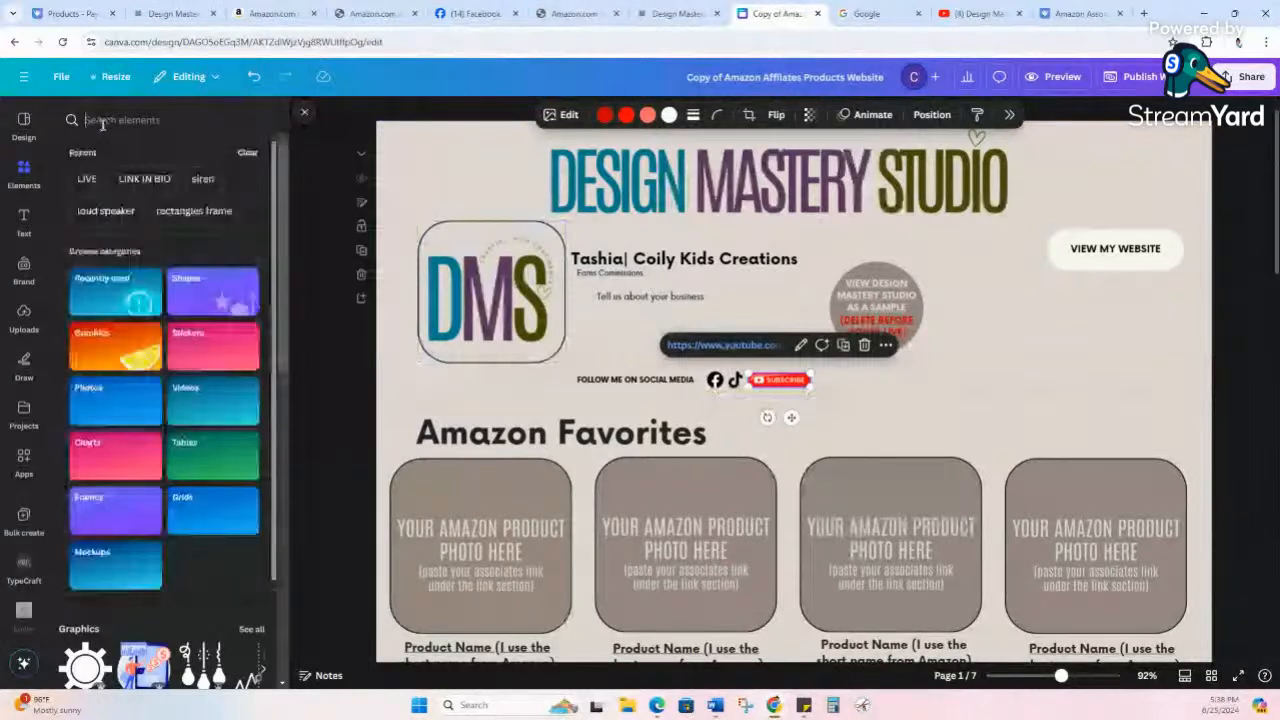
pyautogui.write('instagram')
pyautogui.press('Return')
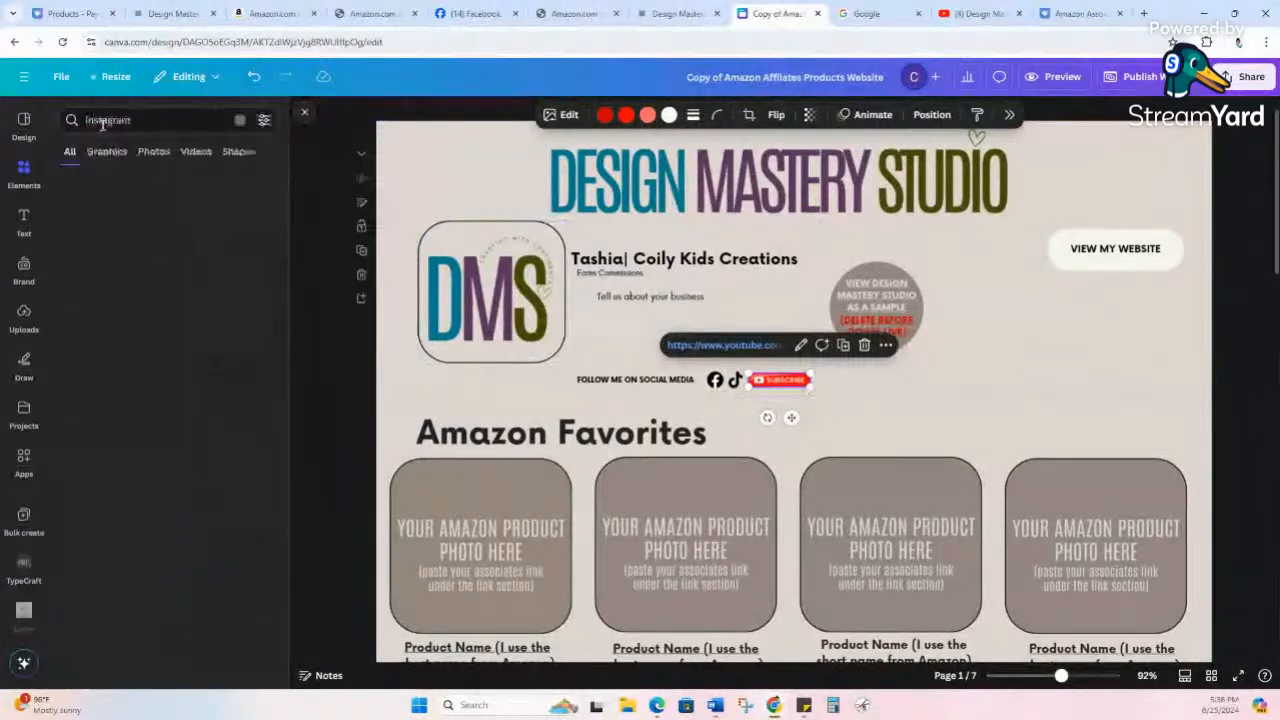
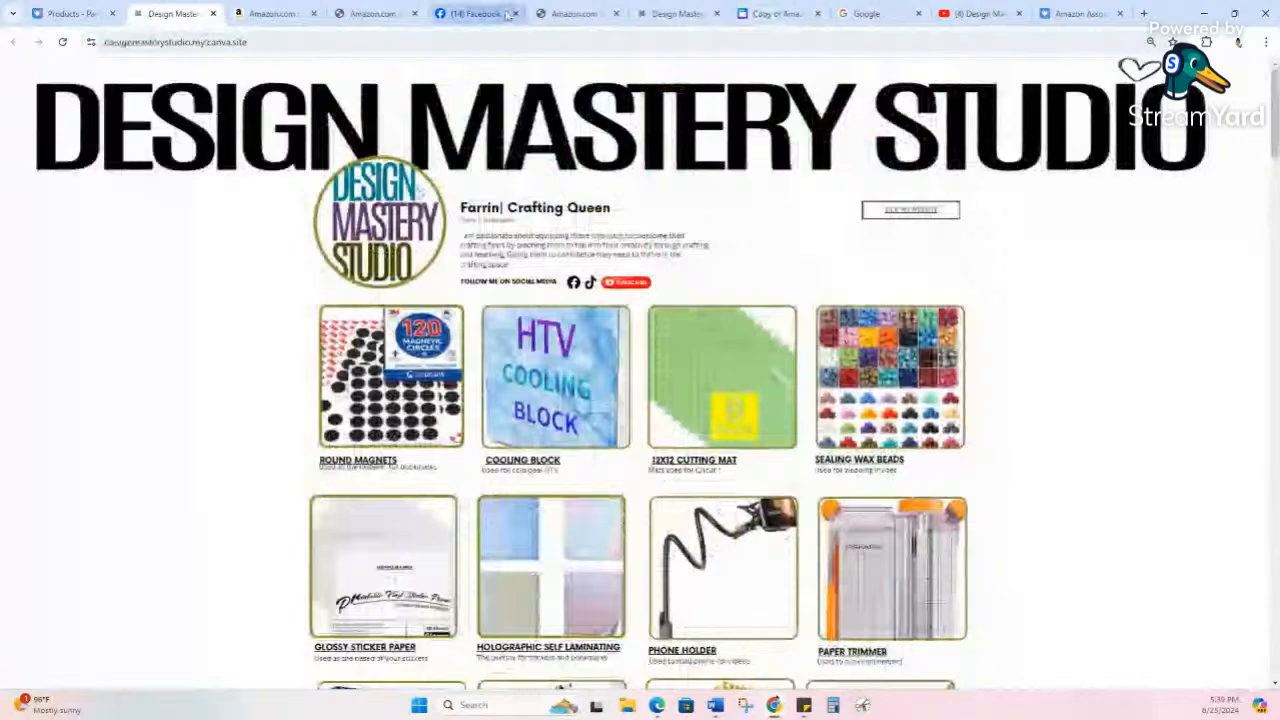
# - Close the unneeded Facebook, Amazon Associates and duplicate Design Mastery Studio pages and return to the copied Canva website design
pyautogui.click(516, 14)
pyautogui.click(414, 15)
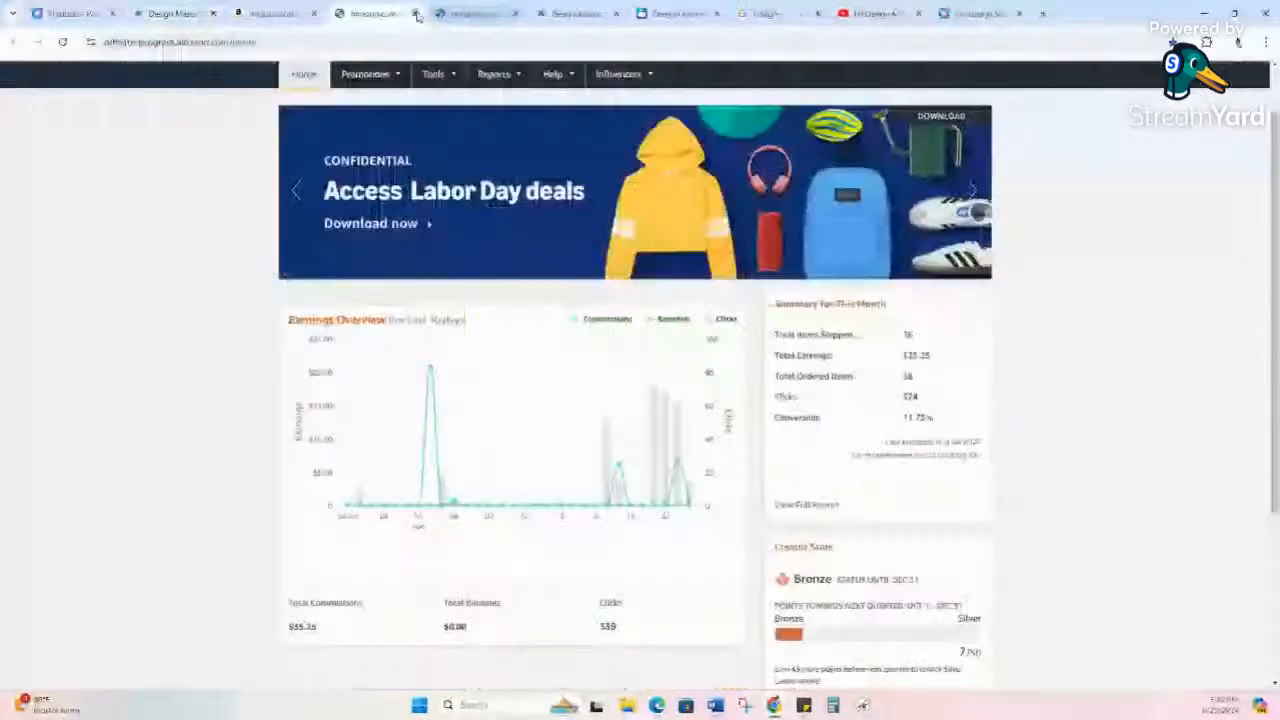
pyautogui.click(415, 14)
pyautogui.click(415, 14)
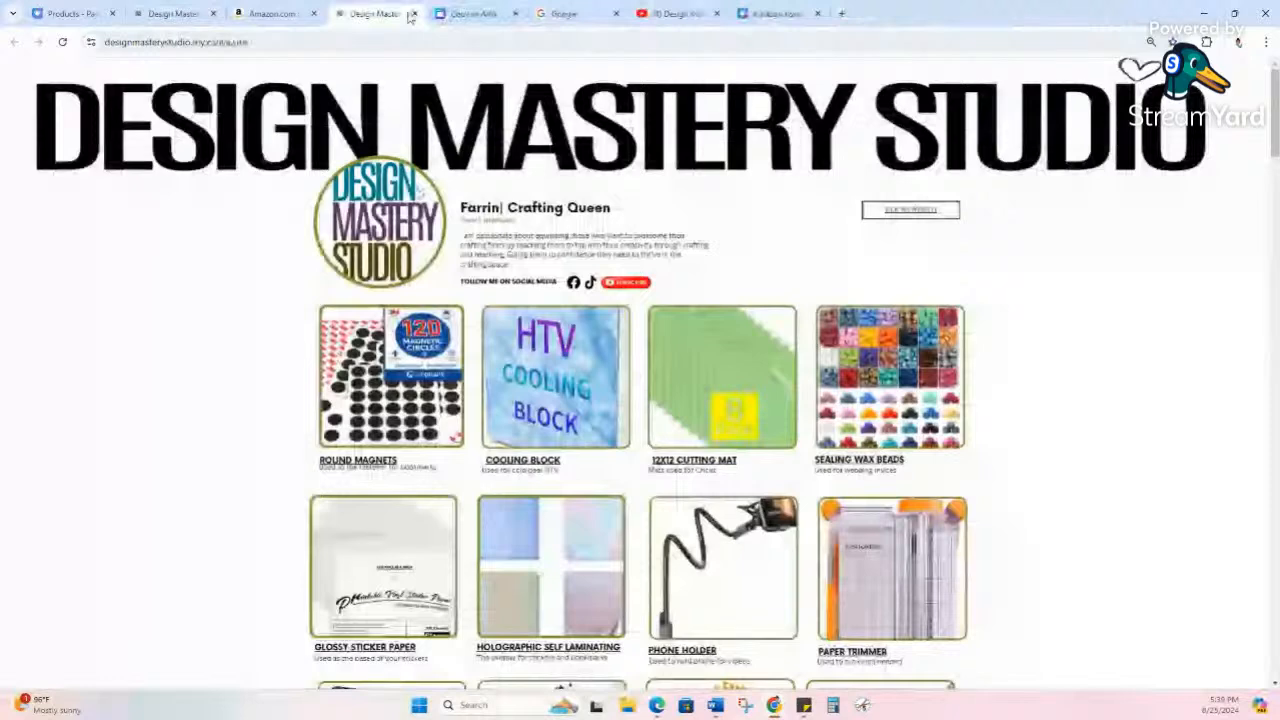
pyautogui.click(413, 14)
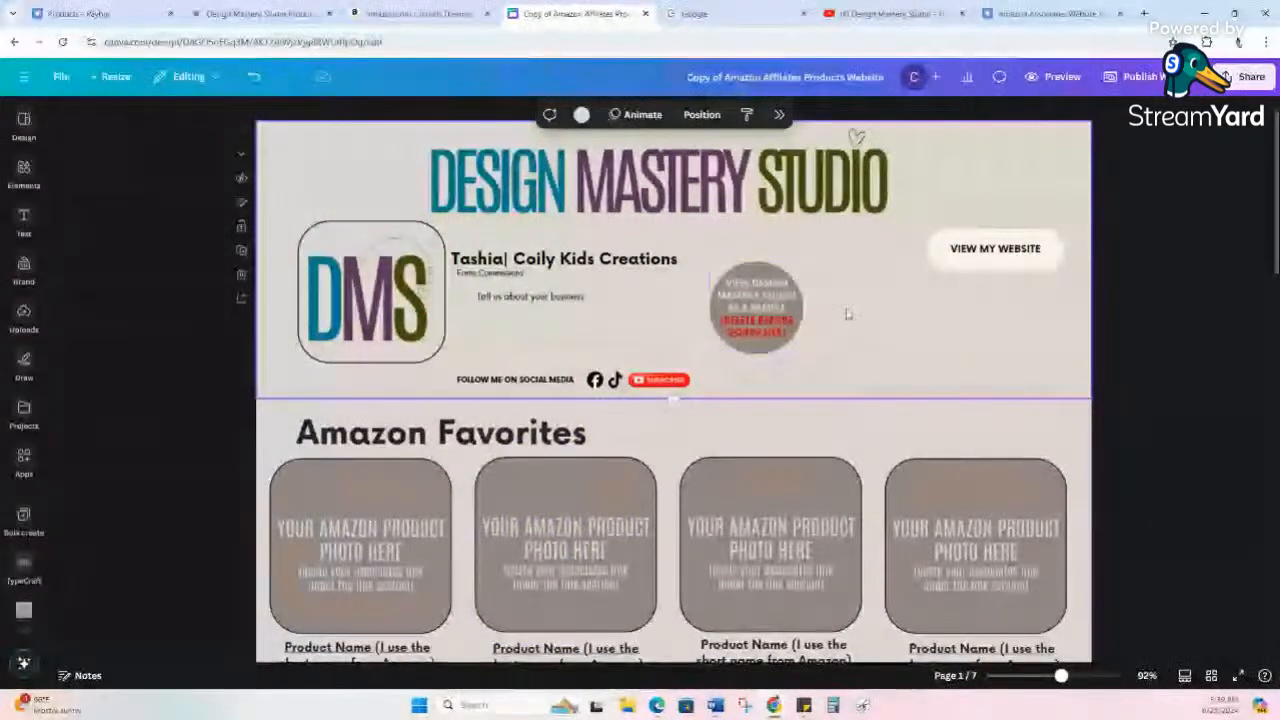
# - Select the "VIEW MY WEBSITE" button, examine the Design Mastery Studio Beacons page as an example website, and return to the Canva design
pyautogui.click(980, 255)
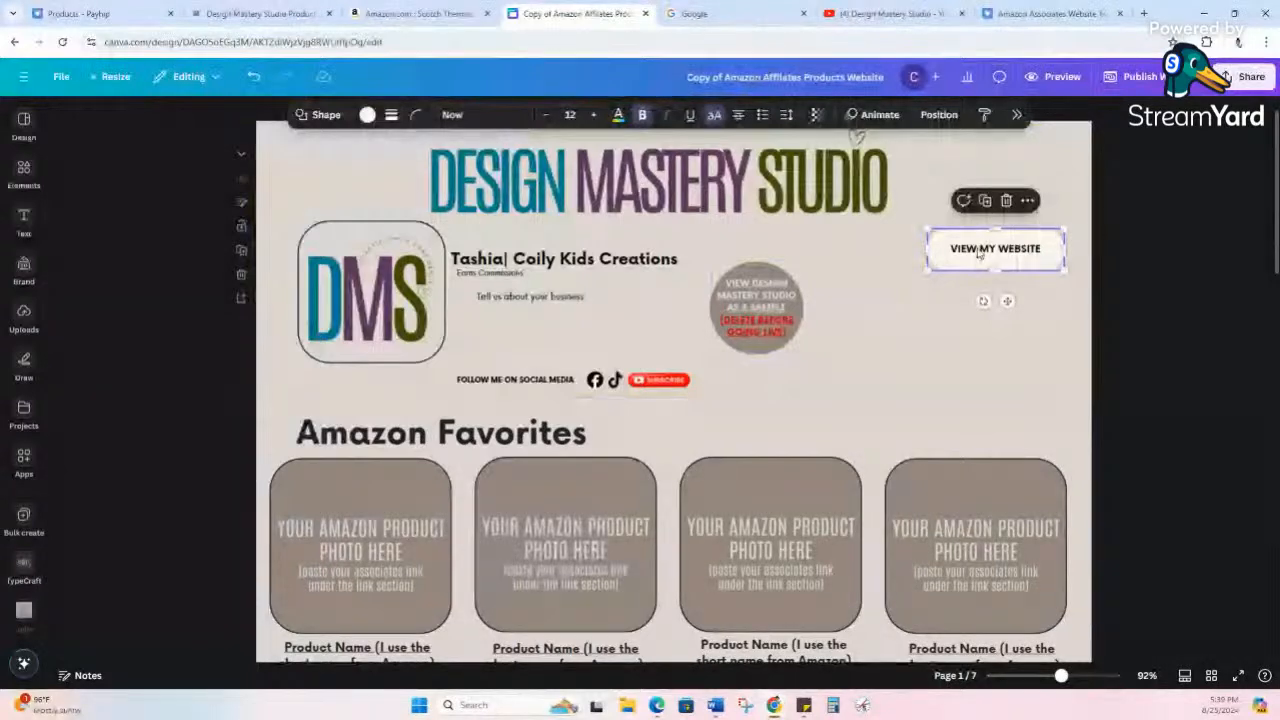
pyautogui.click(993, 8)
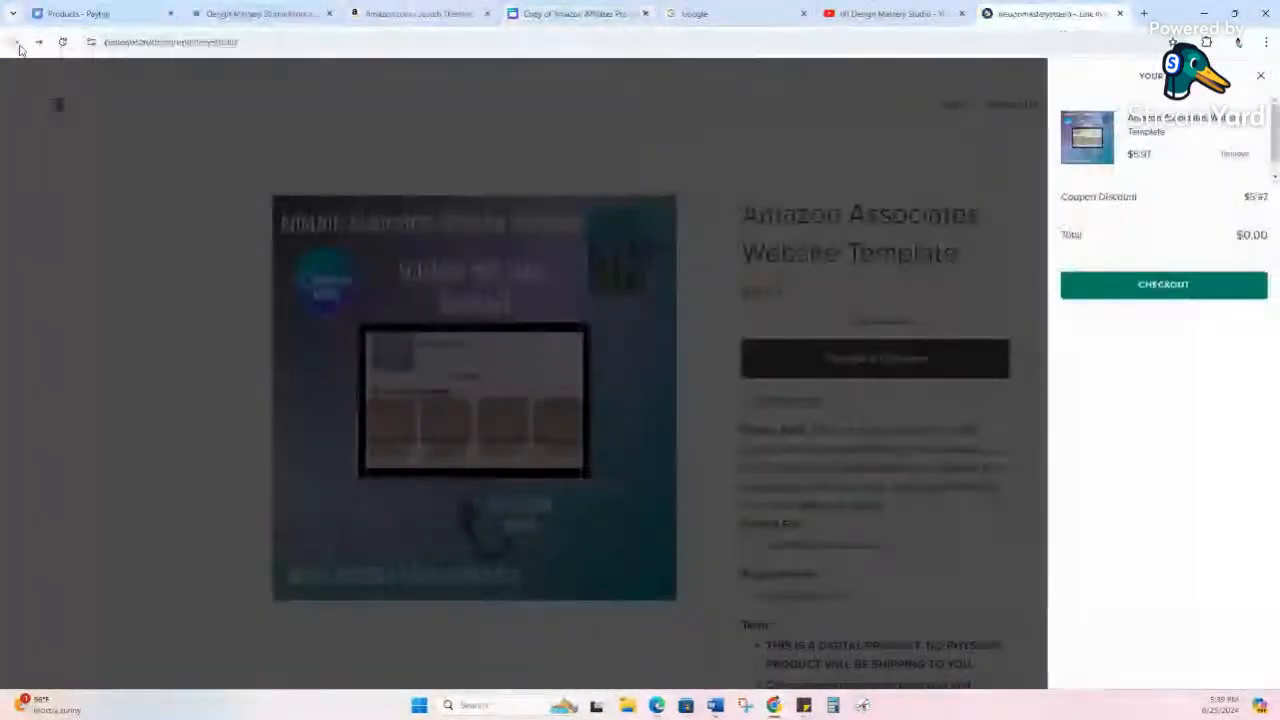
pyautogui.click(17, 44)
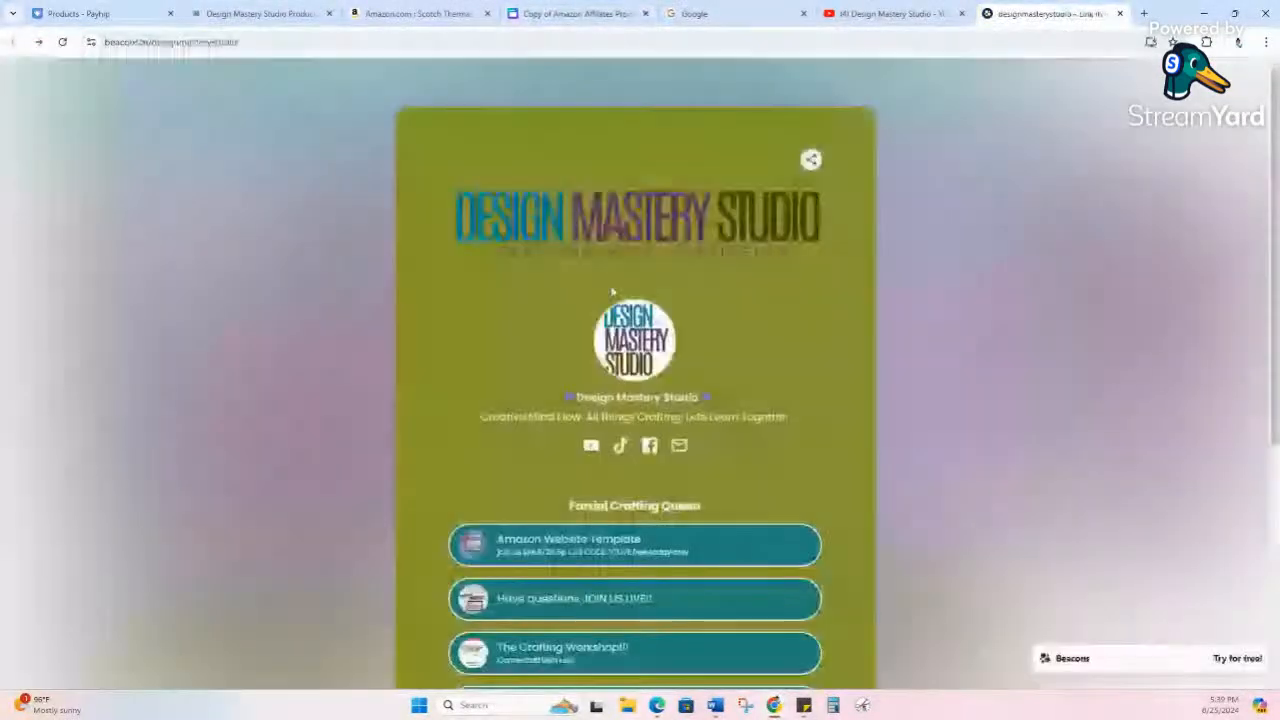
pyautogui.scroll(-1, 806, 403)
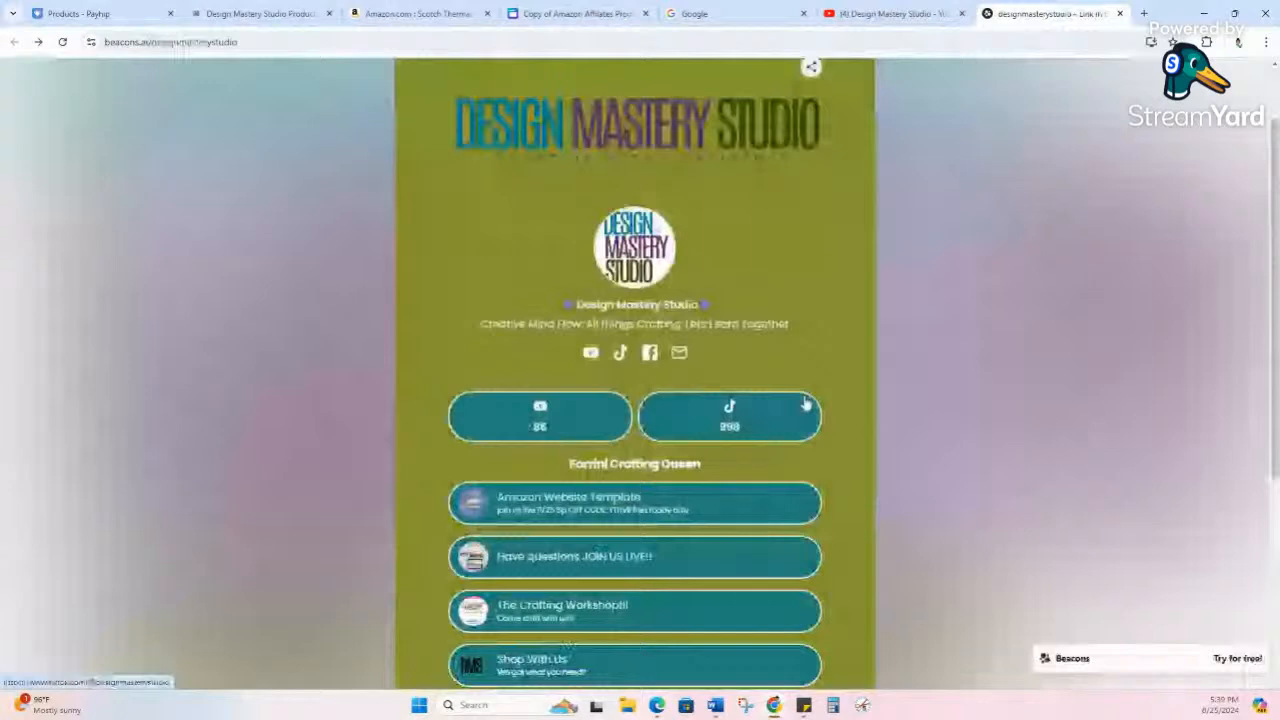
pyautogui.scroll(-5, 806, 403)
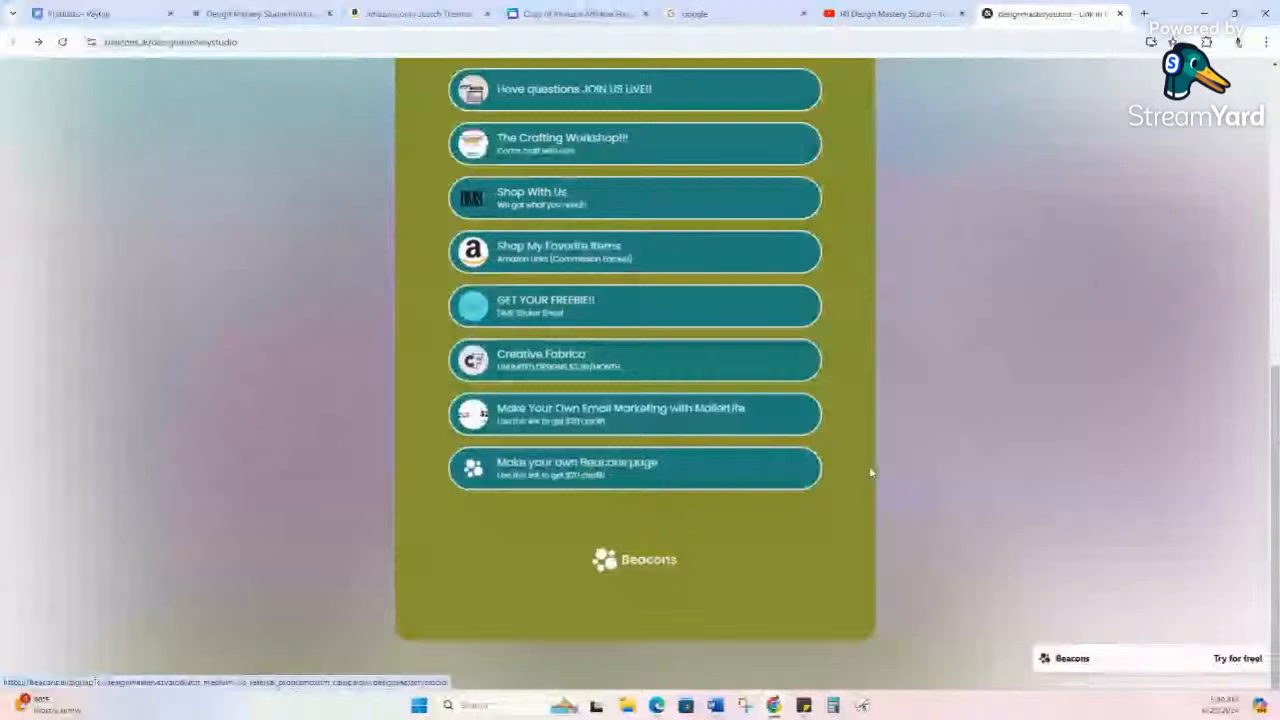
pyautogui.scroll(5, 870, 473)
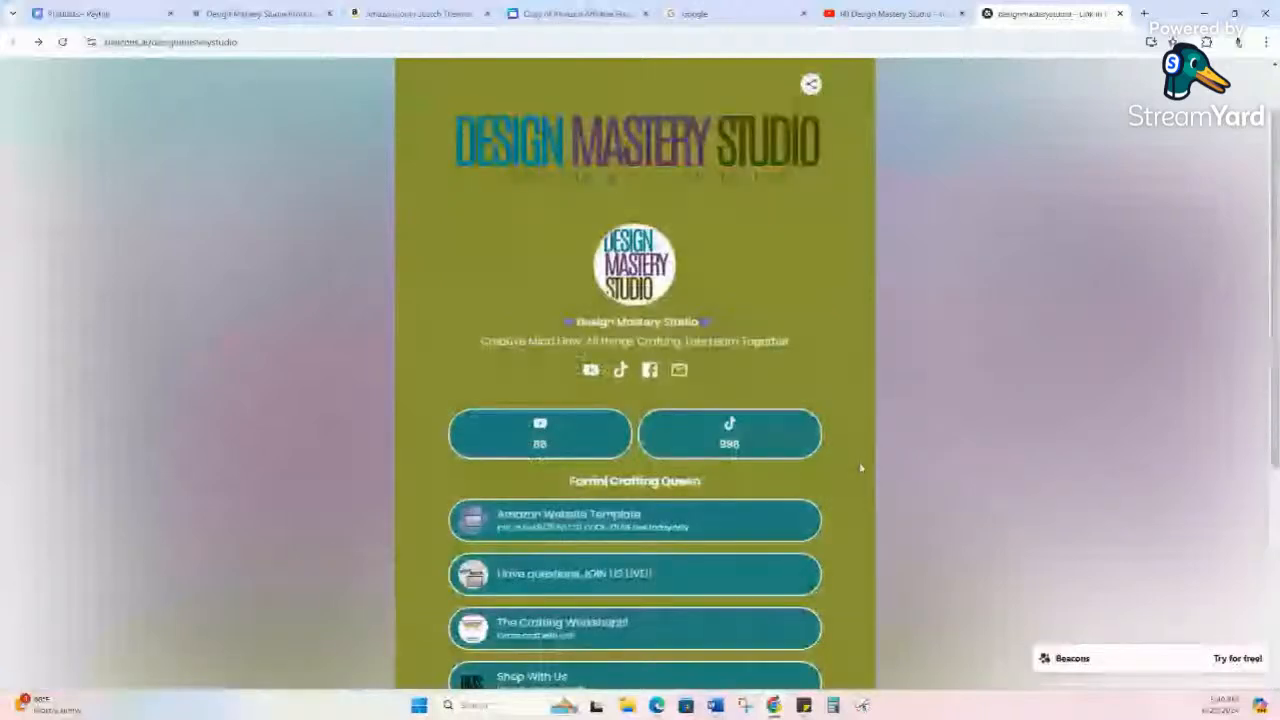
pyautogui.scroll(-1, 860, 463)
pyautogui.scroll(2, 860, 459)
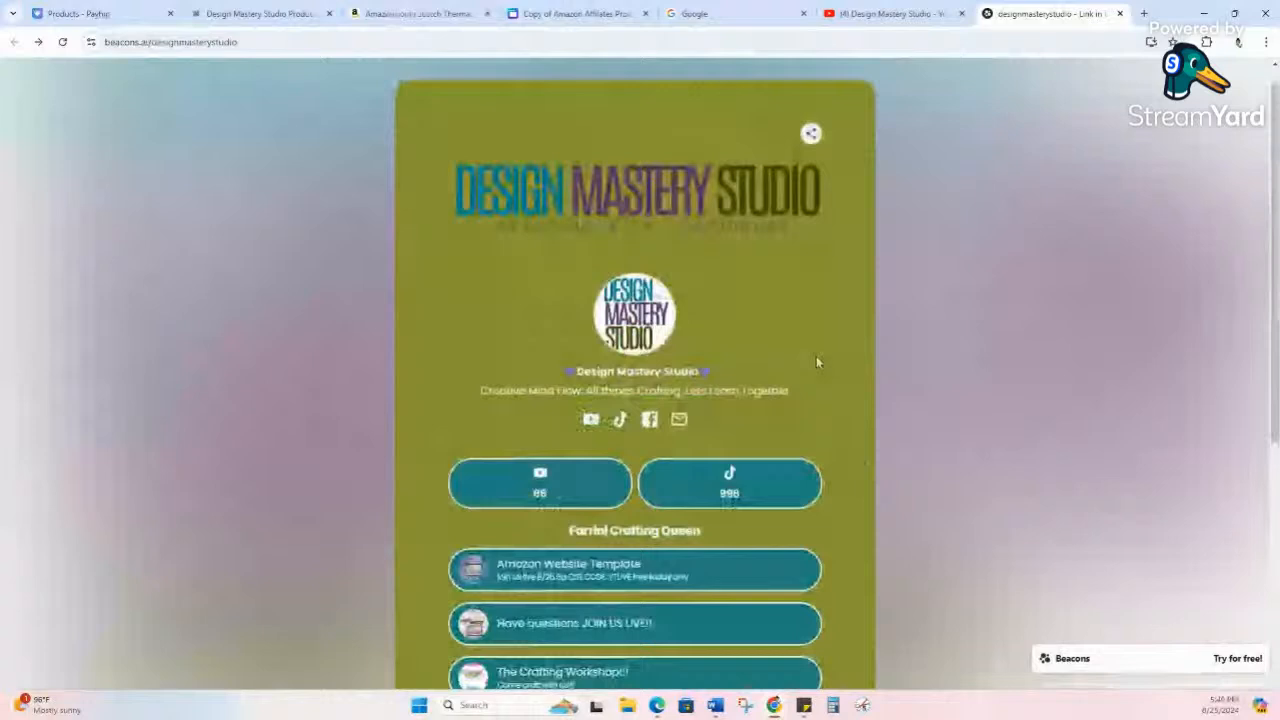
pyautogui.scroll(-2, 816, 362)
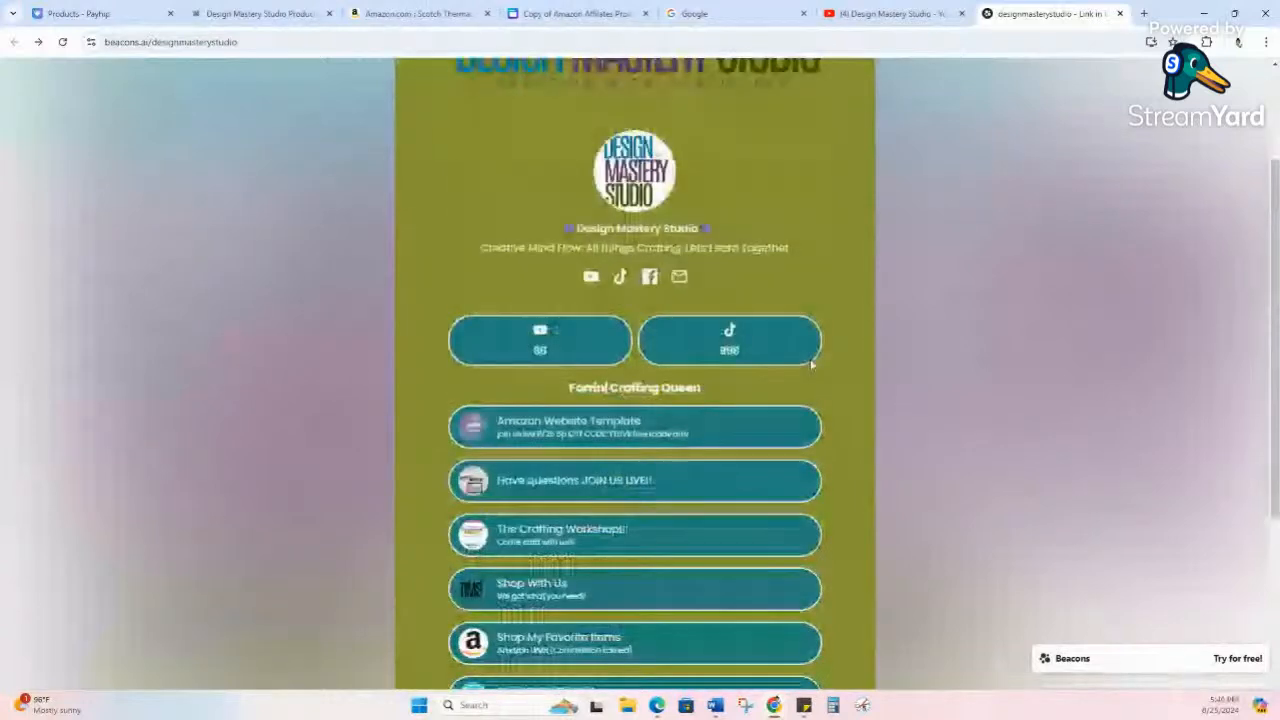
pyautogui.scroll(-1, 812, 367)
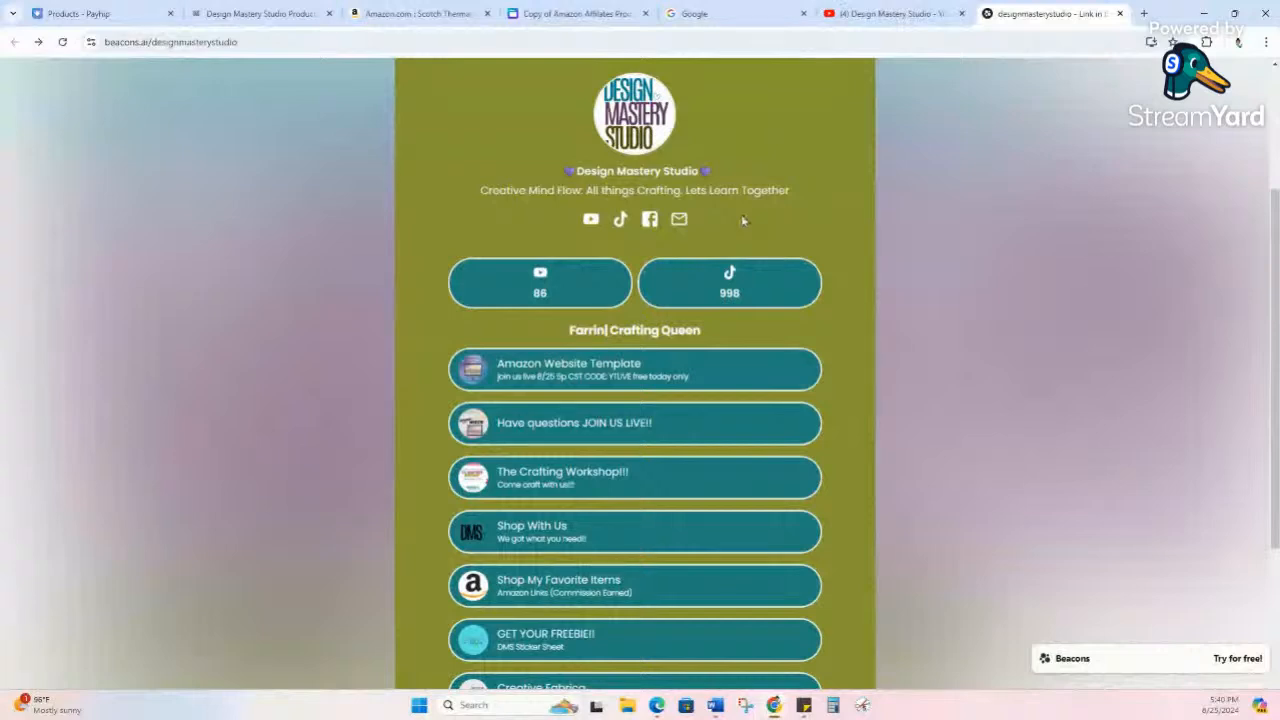
pyautogui.scroll(-1, 730, 245)
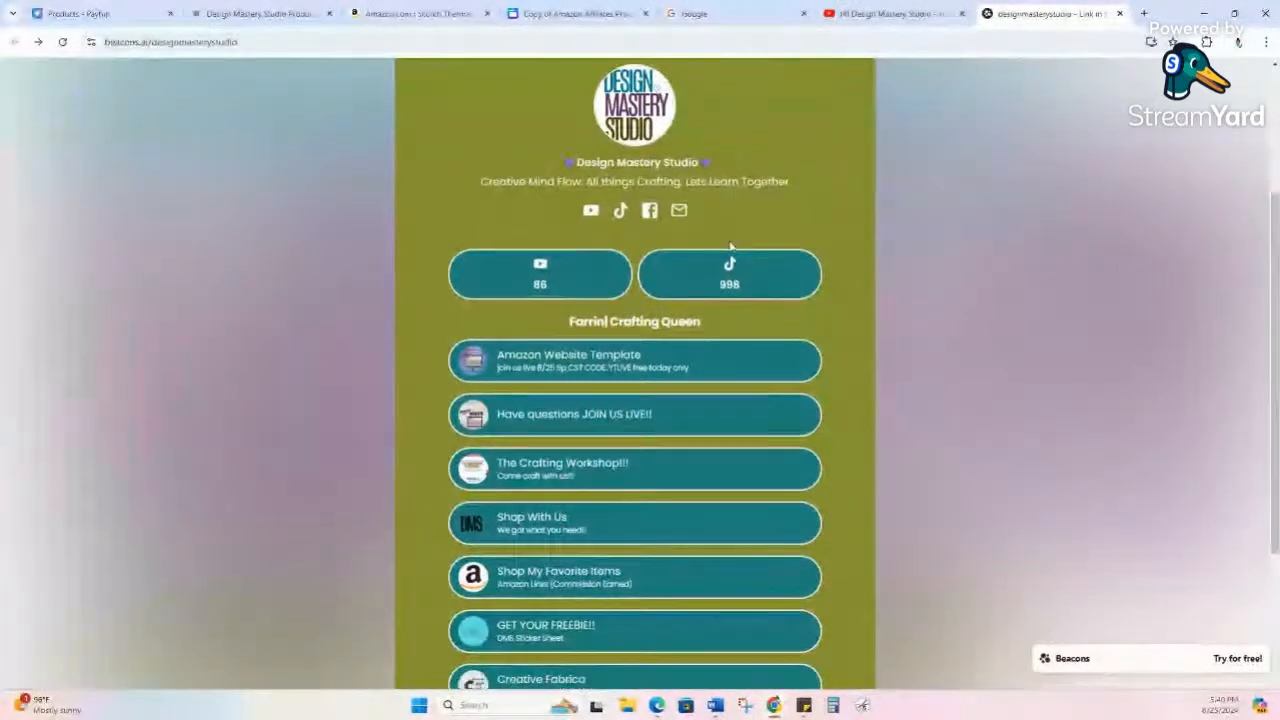
pyautogui.scroll(-1, 715, 280)
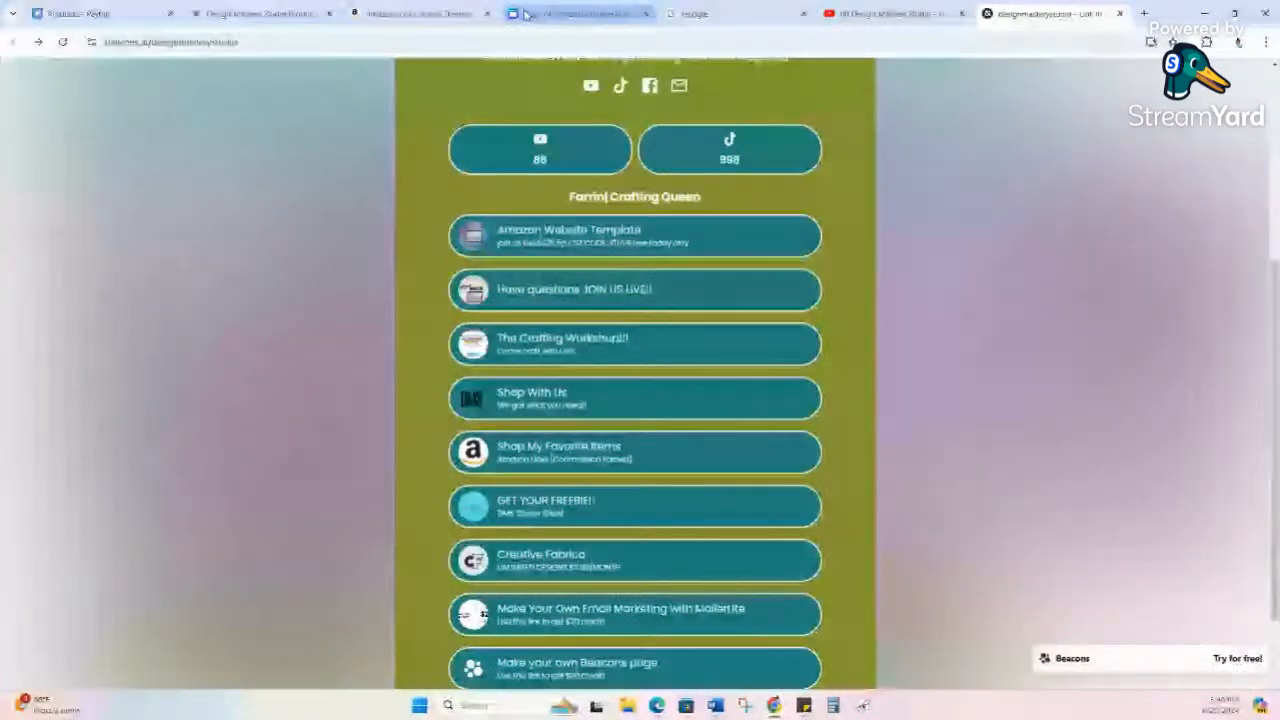
pyautogui.click(560, 14)
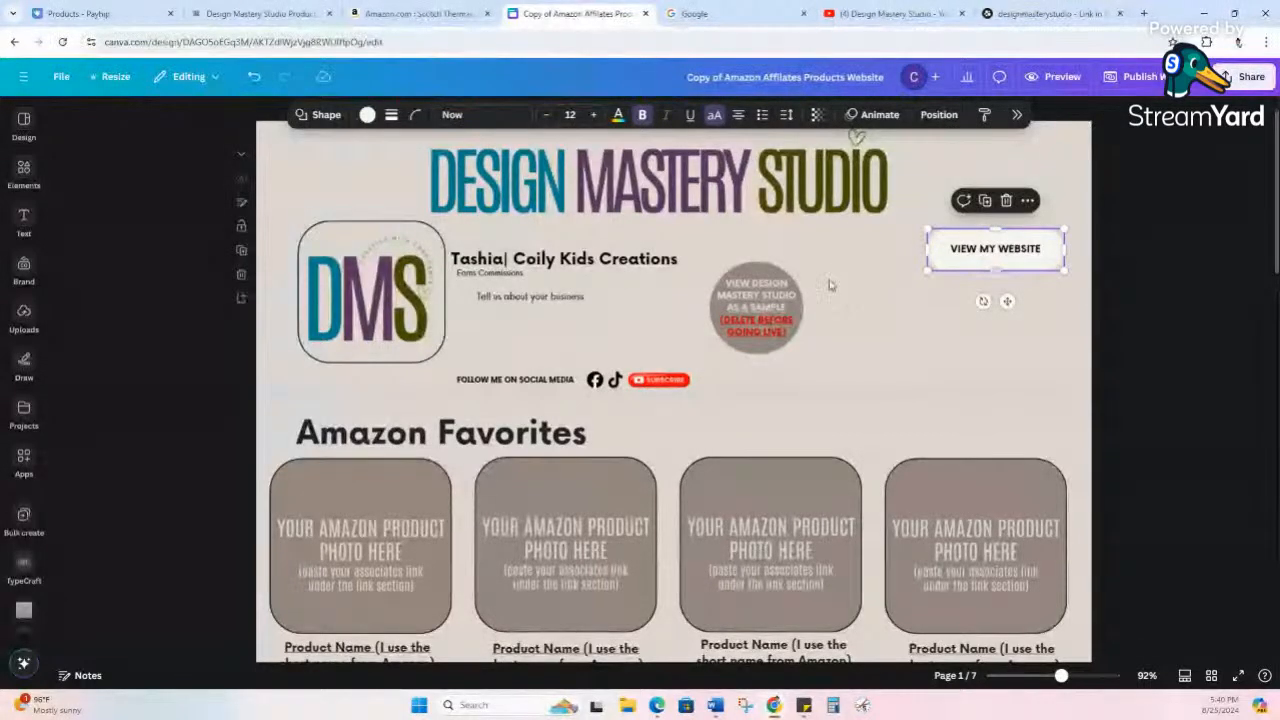
# - Move the "Amazon Favorites" heading slightly up and to the right above the first product row
pyautogui.scroll(-1, 808, 295)
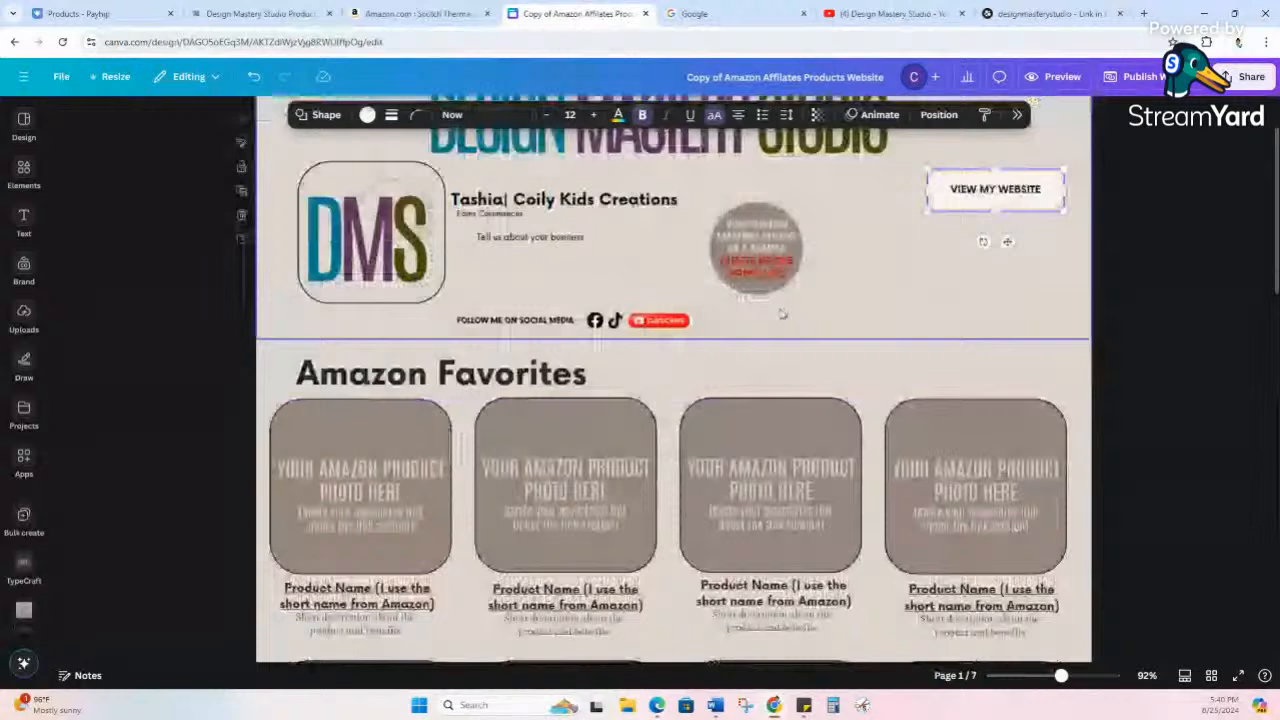
pyautogui.scroll(-2, 782, 314)
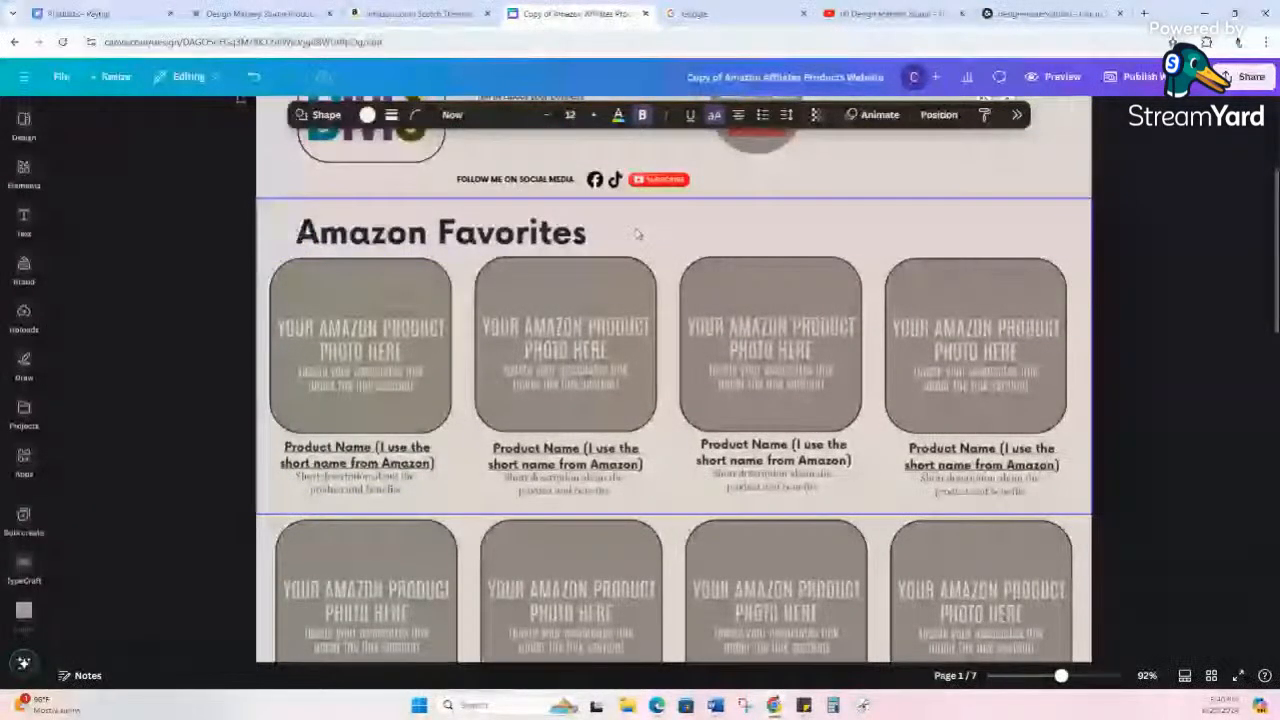
pyautogui.click(385, 232)
pyautogui.moveTo(386, 230)
pyautogui.mouseDown()
pyautogui.moveTo(634, 252)
pyautogui.moveTo(391, 214)
pyautogui.mouseUp()
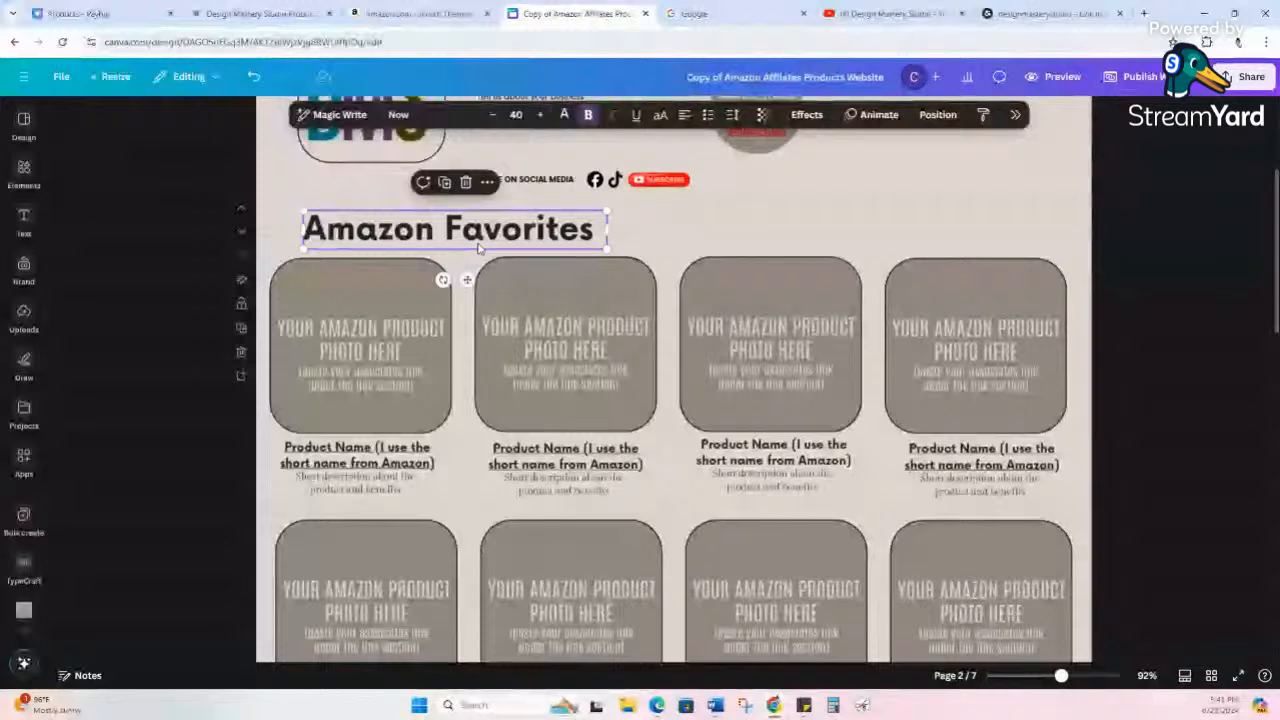
# - Switch to the Scotch Thermal Laminating Pouches page on Amazon and generate its short Associates text link with SiteStripe
pyautogui.click(447, 292)
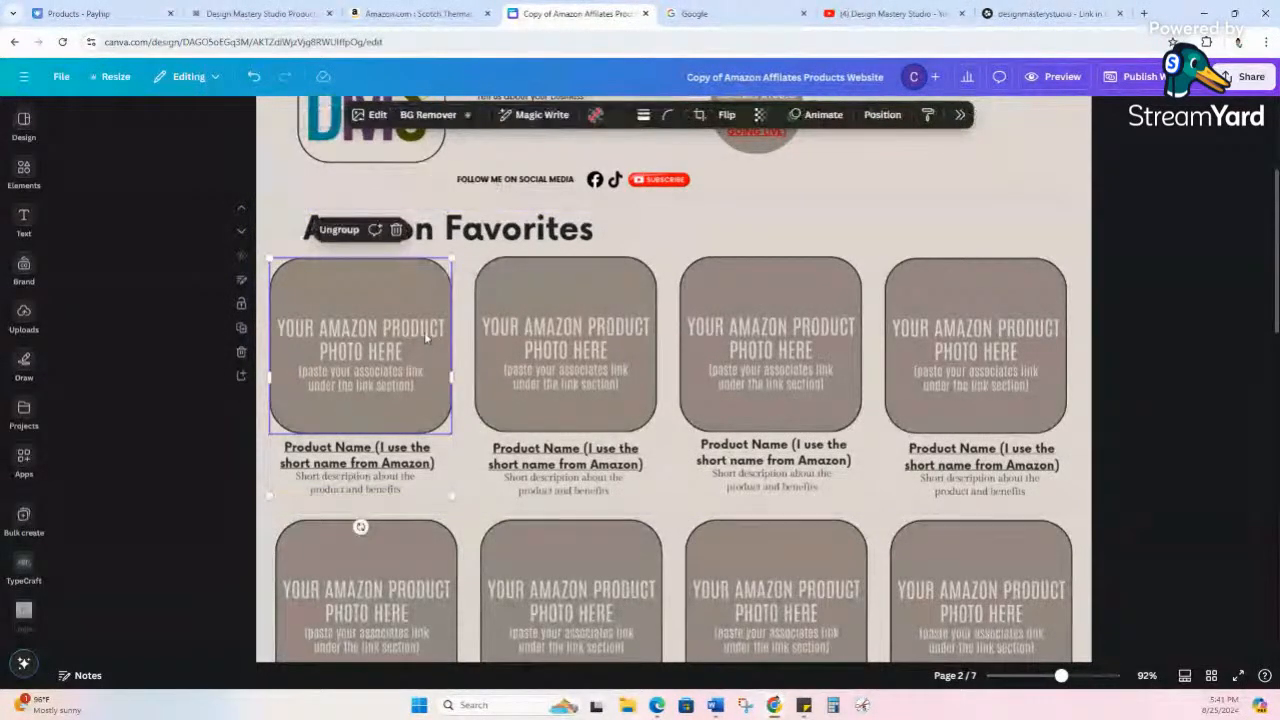
pyautogui.click(408, 16)
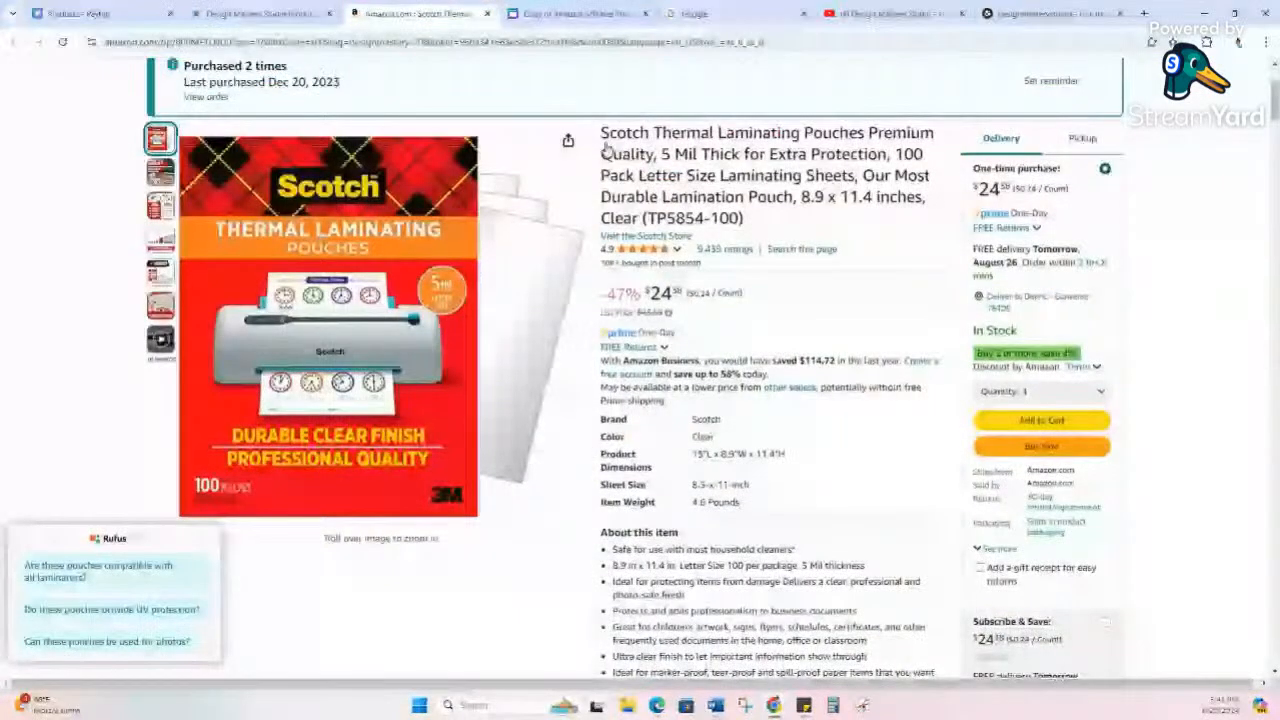
pyautogui.scroll(-4, 605, 146)
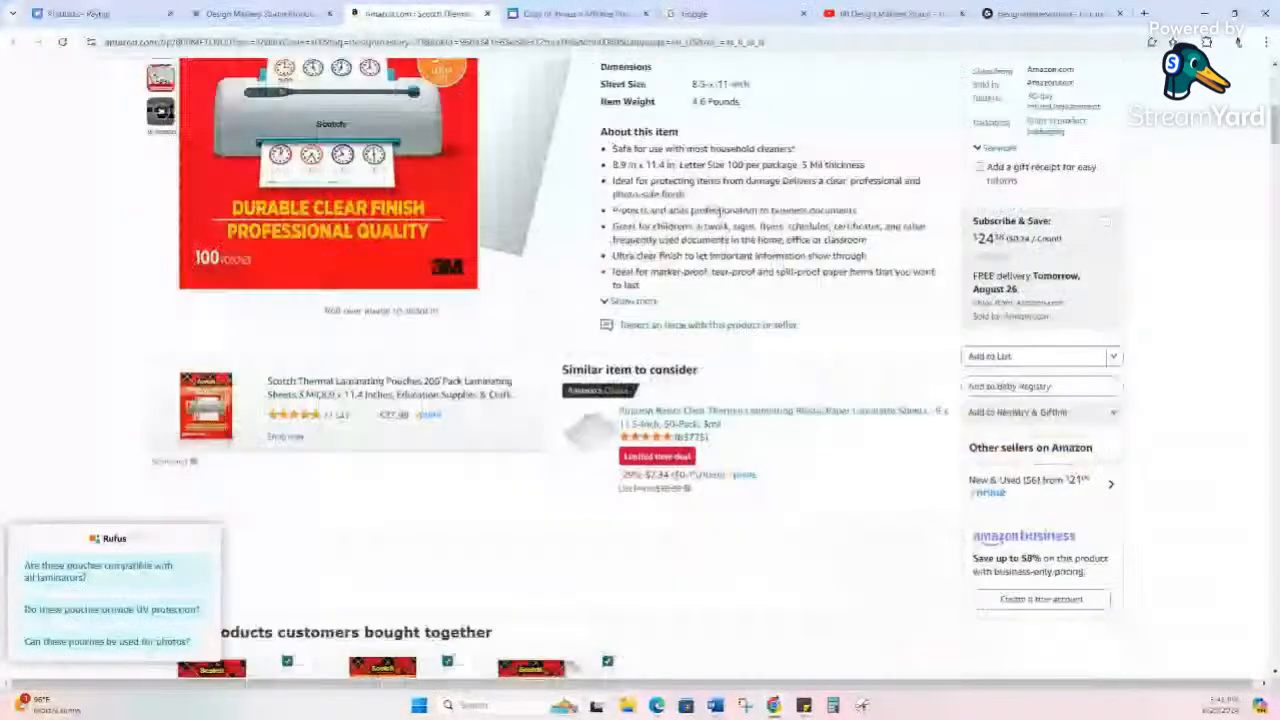
pyautogui.scroll(3, 722, 210)
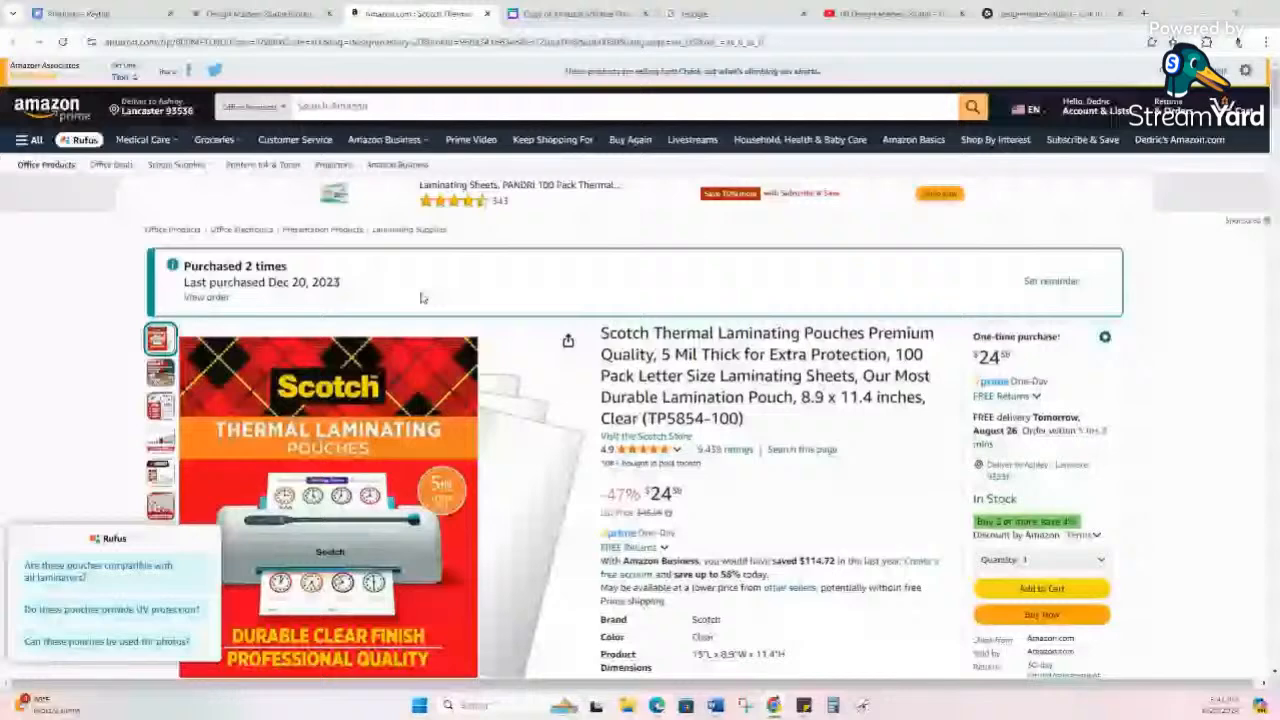
pyautogui.click(132, 78)
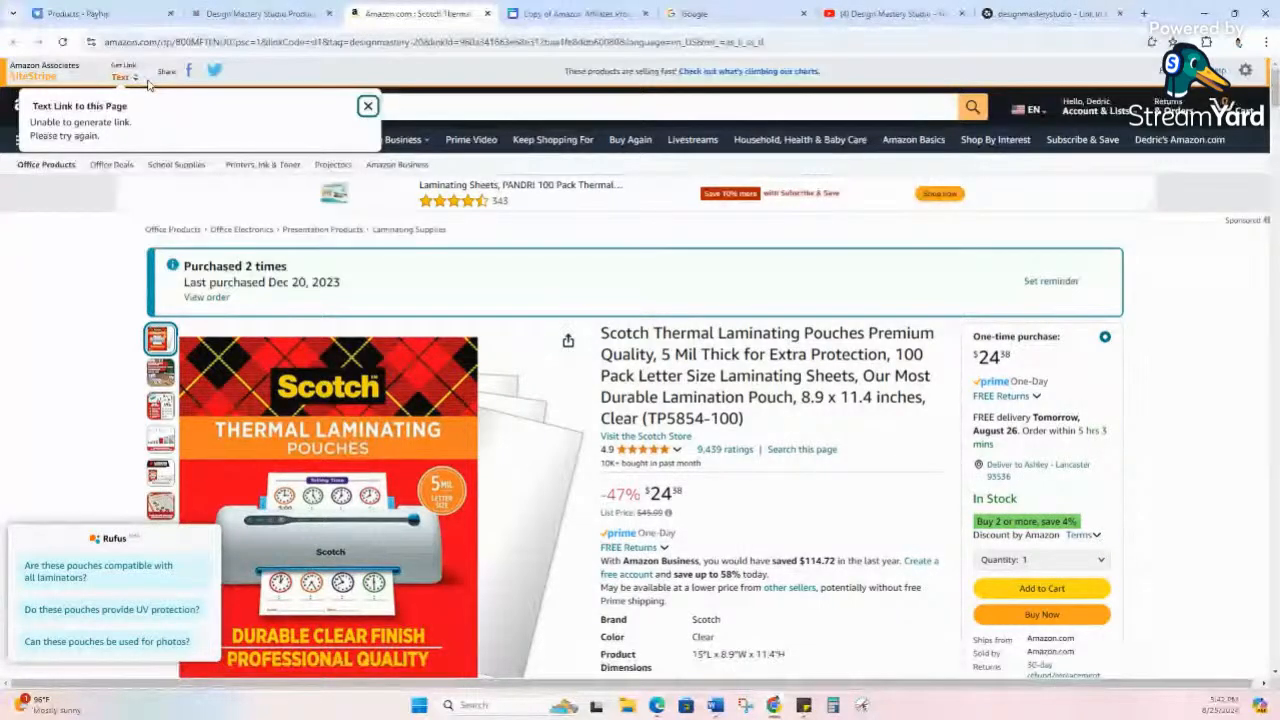
pyautogui.click(125, 78)
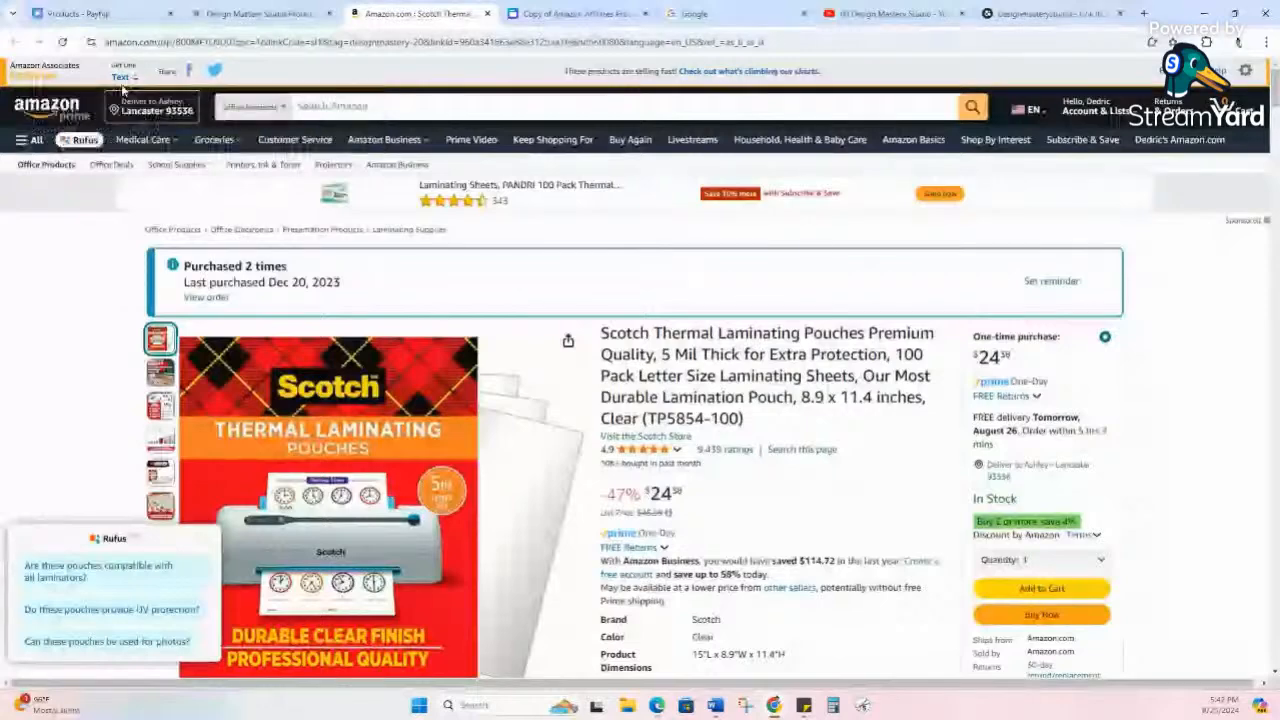
pyautogui.click(125, 78)
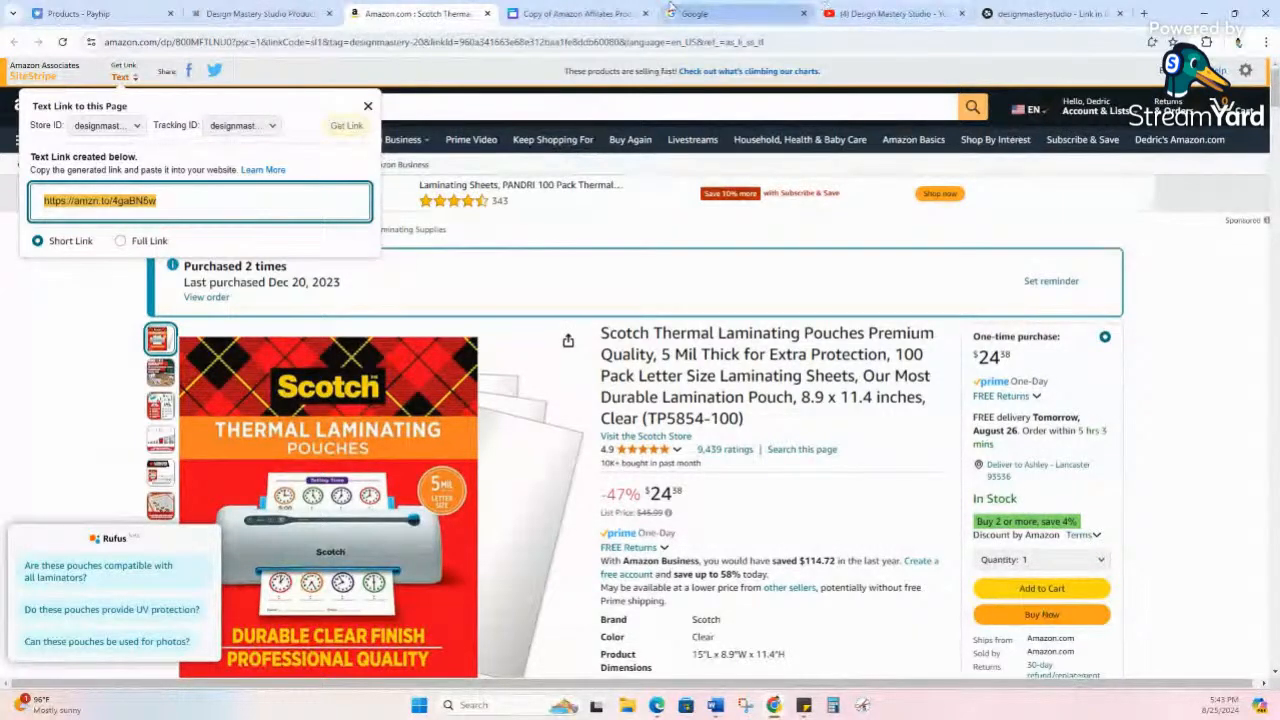
# - Bring the enlarged Scotch laminating pouches photo from Amazon into the Canva design and place it in the first product frame under "Amazon Favorites"
pyautogui.click(555, 10)
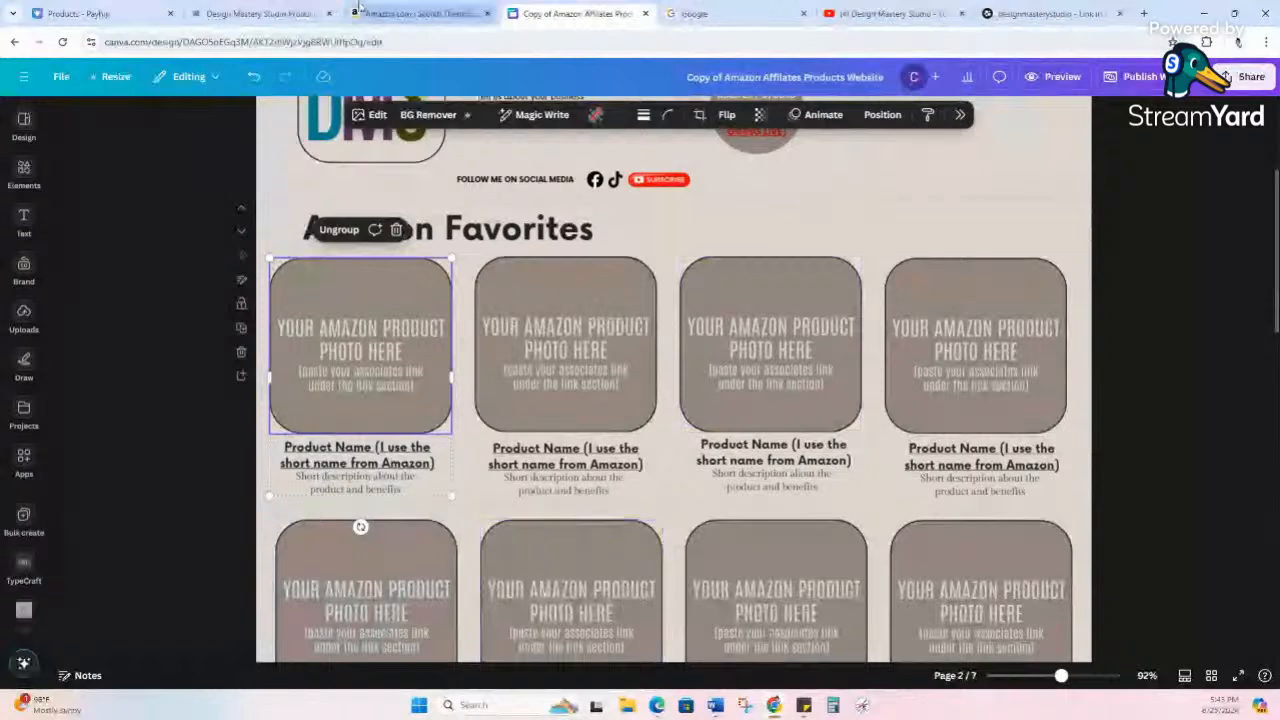
pyautogui.click(410, 13)
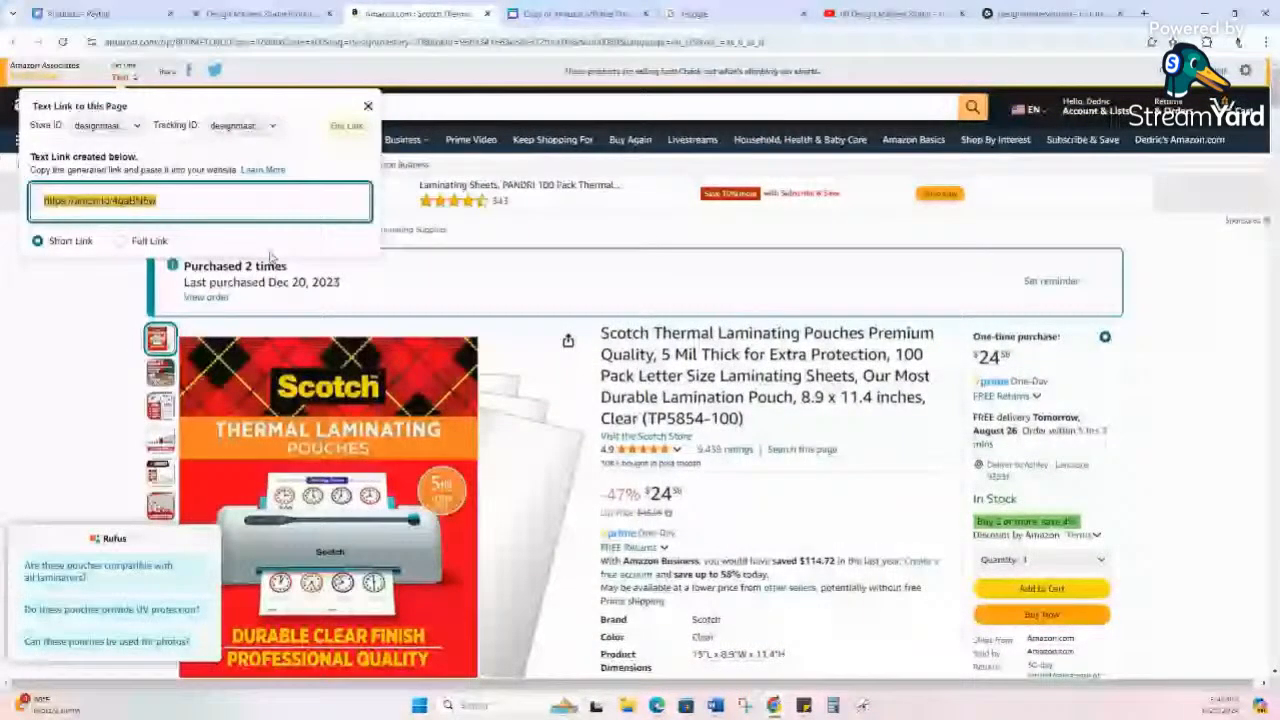
pyautogui.click(418, 490)
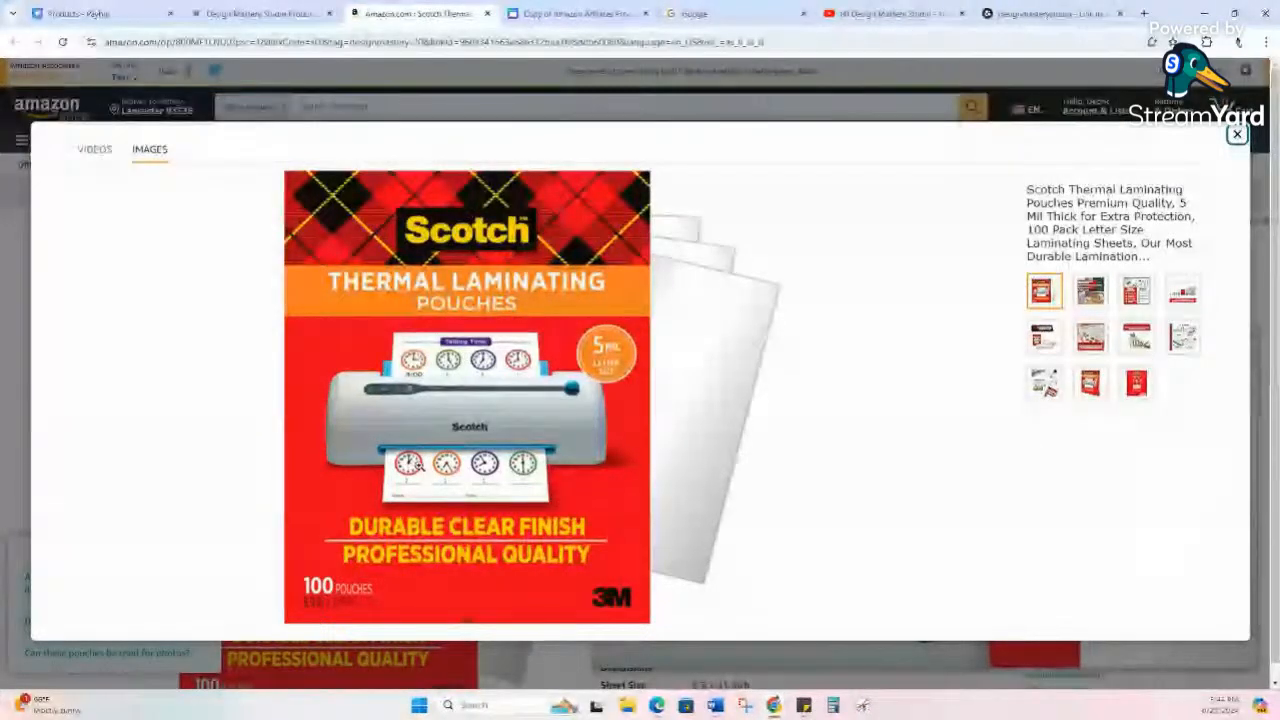
pyautogui.moveTo(433, 480); pyautogui.dragTo(474, 477)
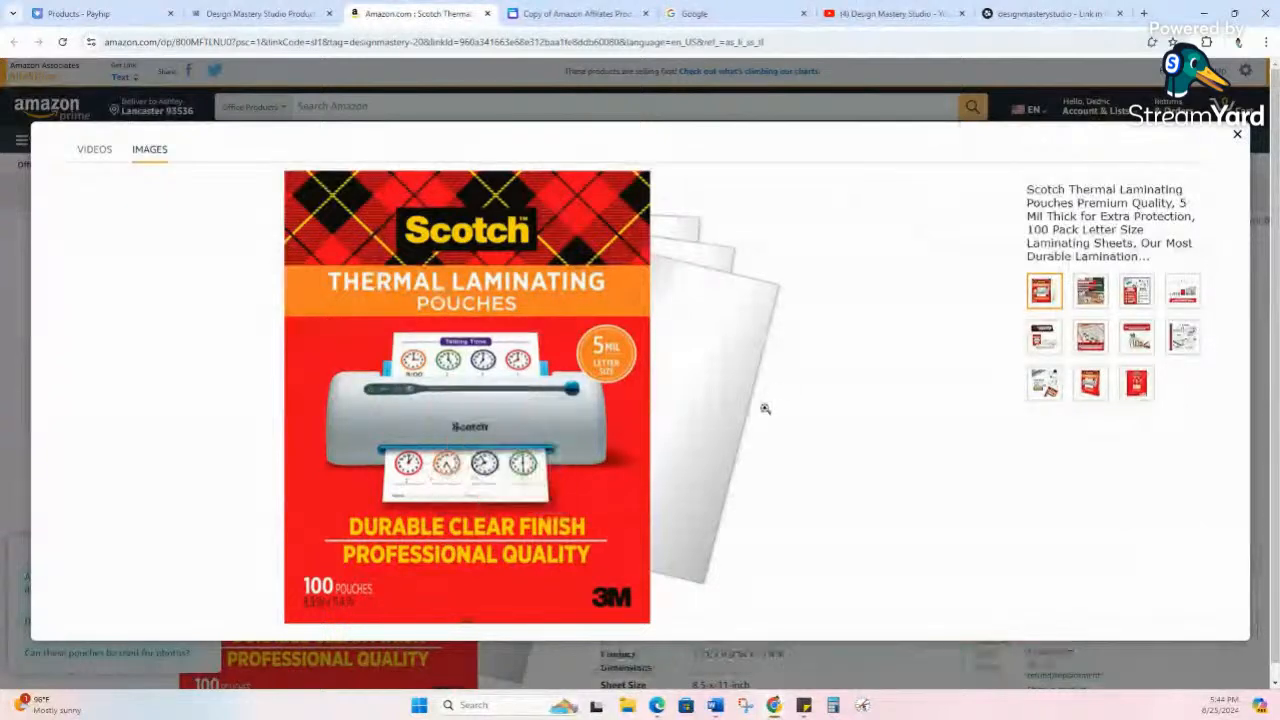
pyautogui.moveTo(490, 232); pyautogui.dragTo(622, 322)
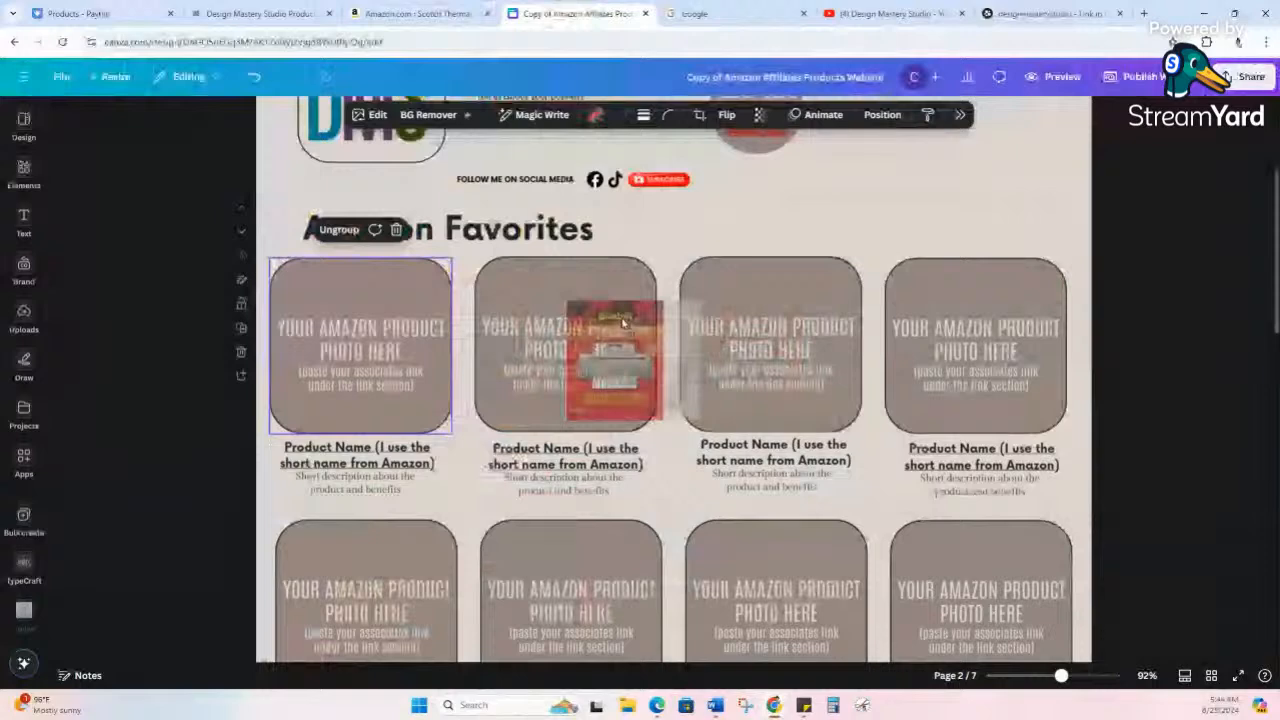
pyautogui.moveTo(622, 322); pyautogui.dragTo(622, 322)
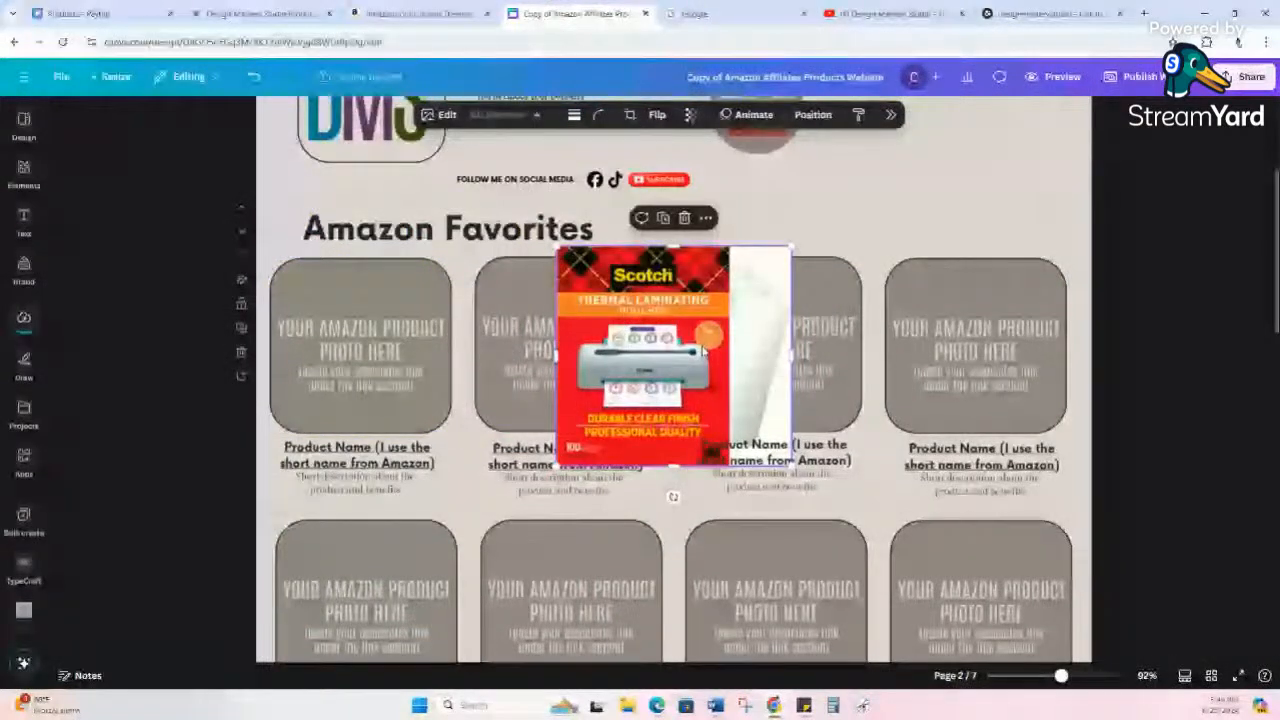
pyautogui.moveTo(703, 350); pyautogui.dragTo(404, 412)
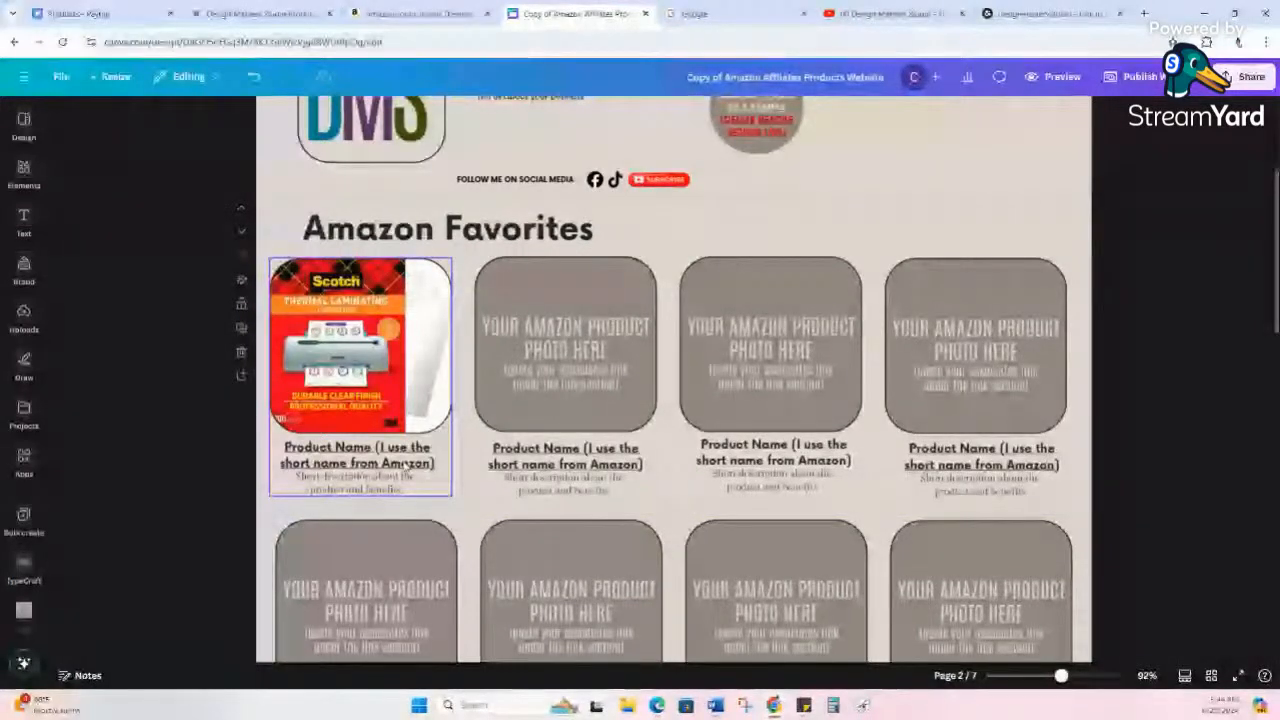
# - Switch to the Amazon product page and copy the words "Laminating Pouches" from the Scotch product title
pyautogui.click(432, 16)
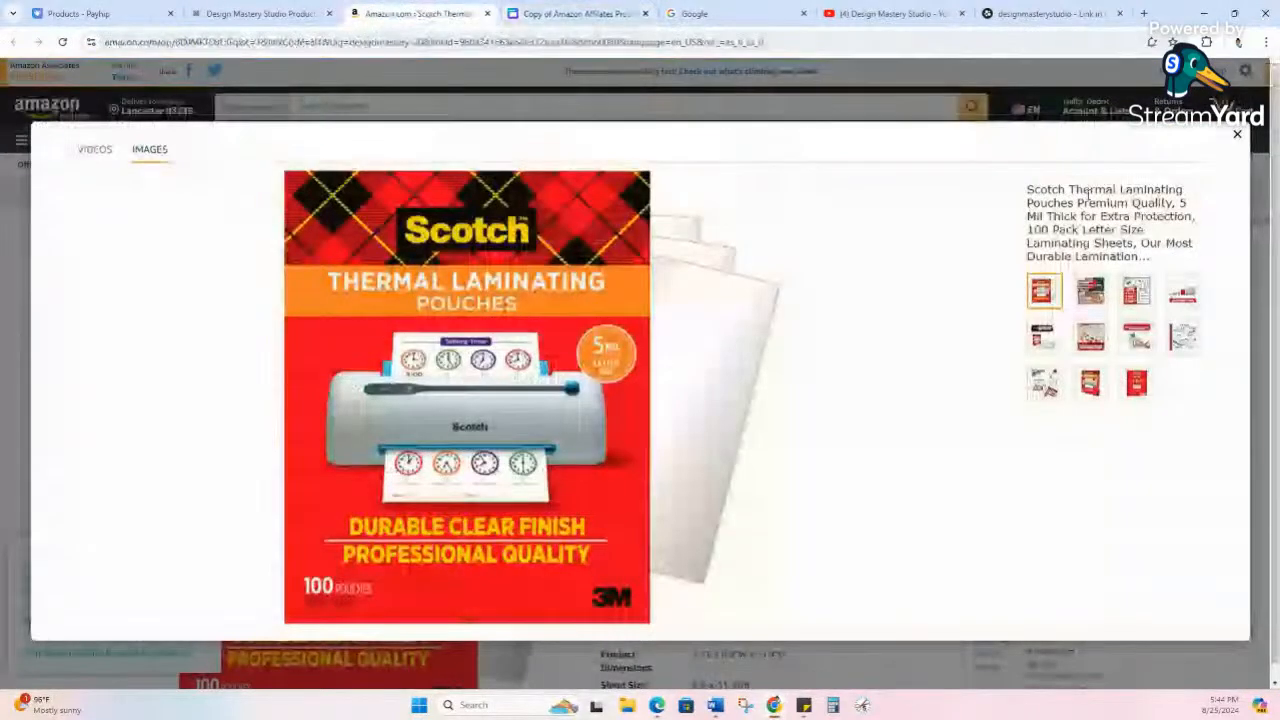
pyautogui.moveTo(1027, 189); pyautogui.dragTo(1076, 203)
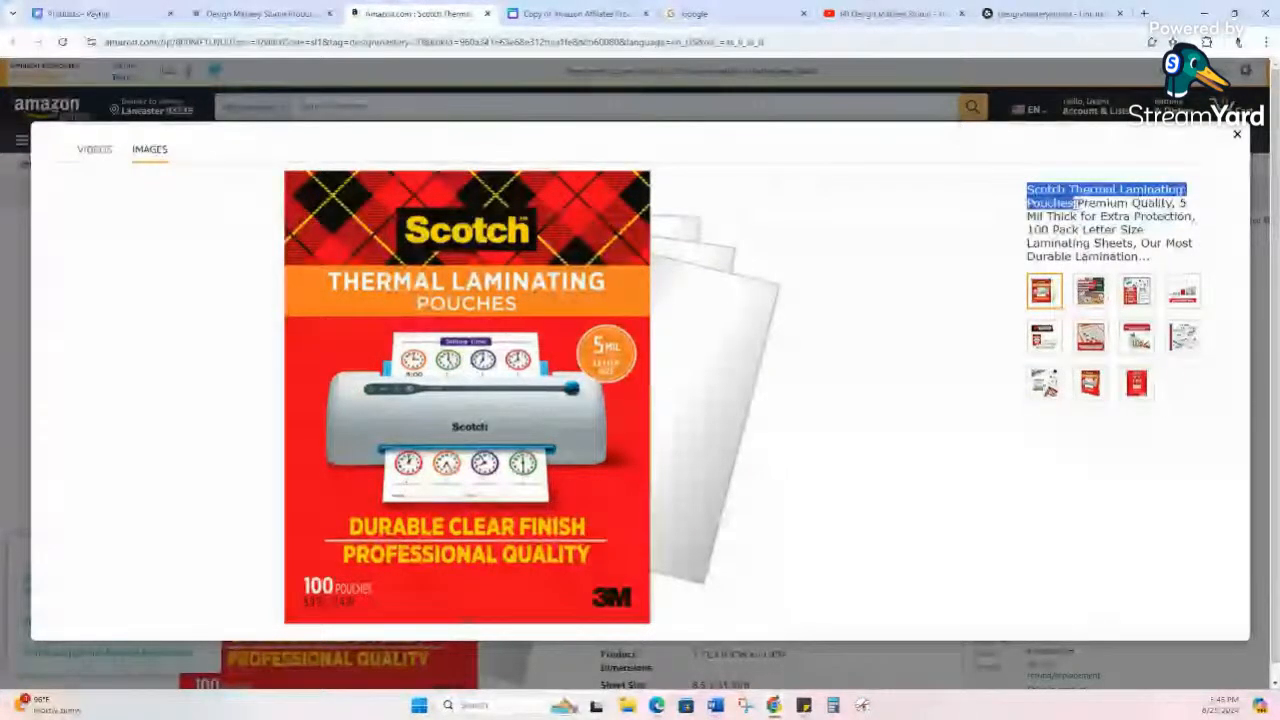
pyautogui.click(1076, 203)
pyautogui.moveTo(1116, 189); pyautogui.dragTo(1076, 203)
pyautogui.hotkey('ctrl', 'c')
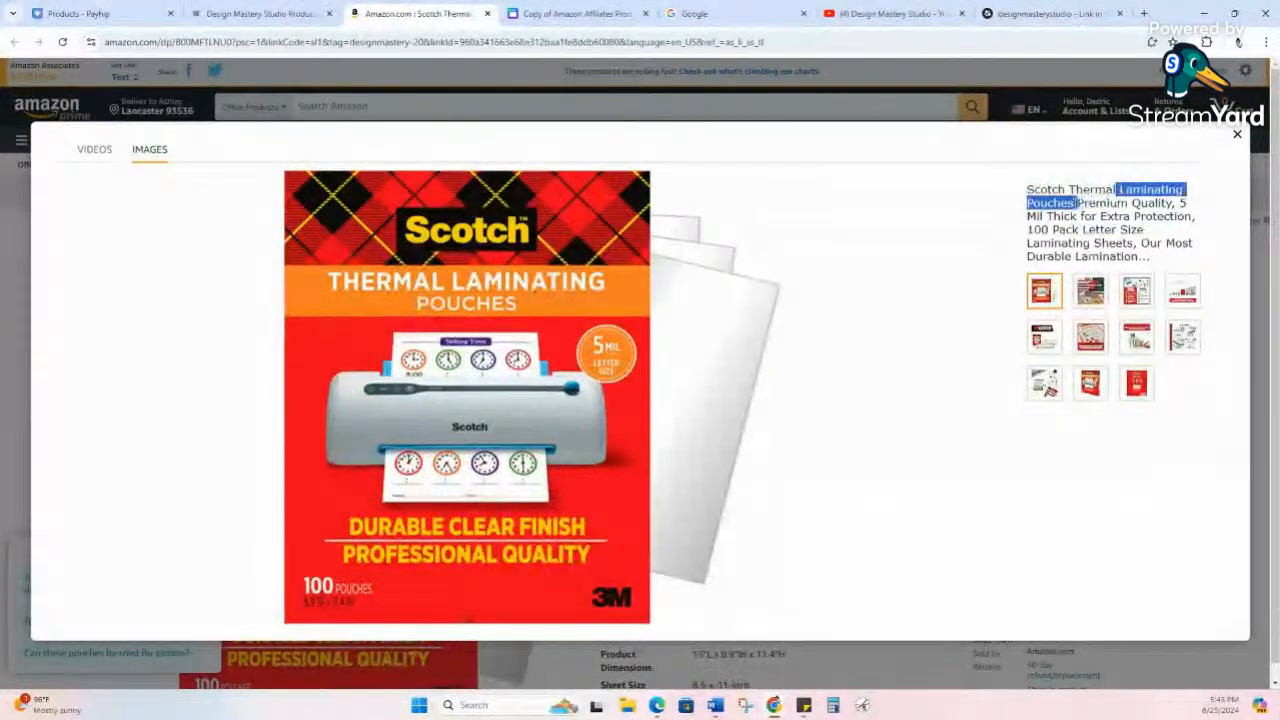
# - Return to the Canva design and replace the first product's placeholder name with the copied "Laminating Pouches" text
pyautogui.click(572, 14)
pyautogui.click(333, 466)
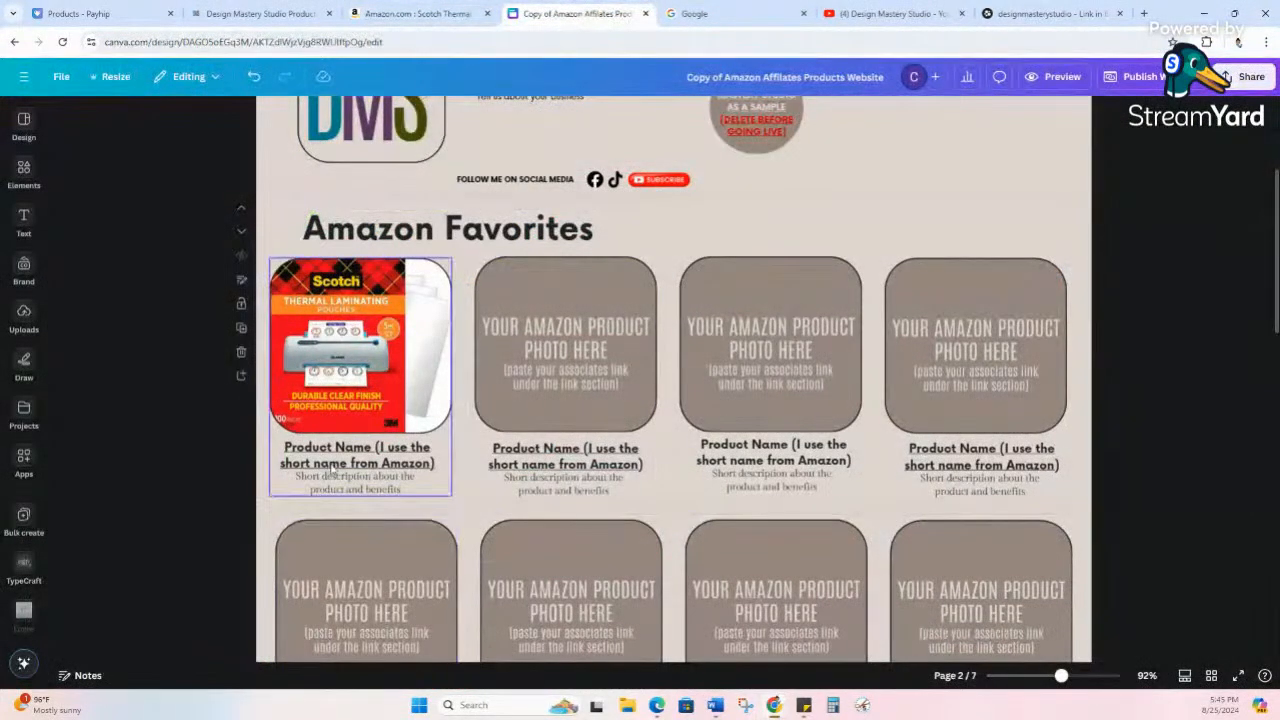
pyautogui.click(333, 466)
pyautogui.click(345, 416)
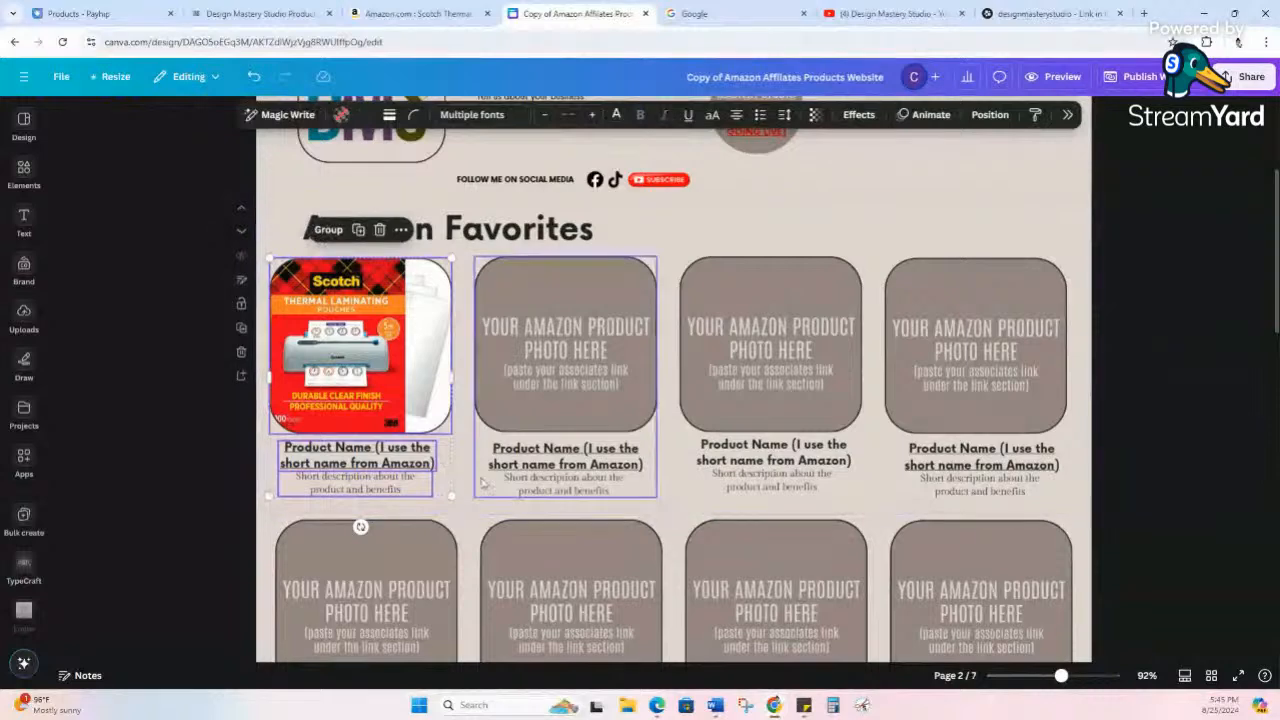
pyautogui.click(463, 483)
pyautogui.click(344, 471)
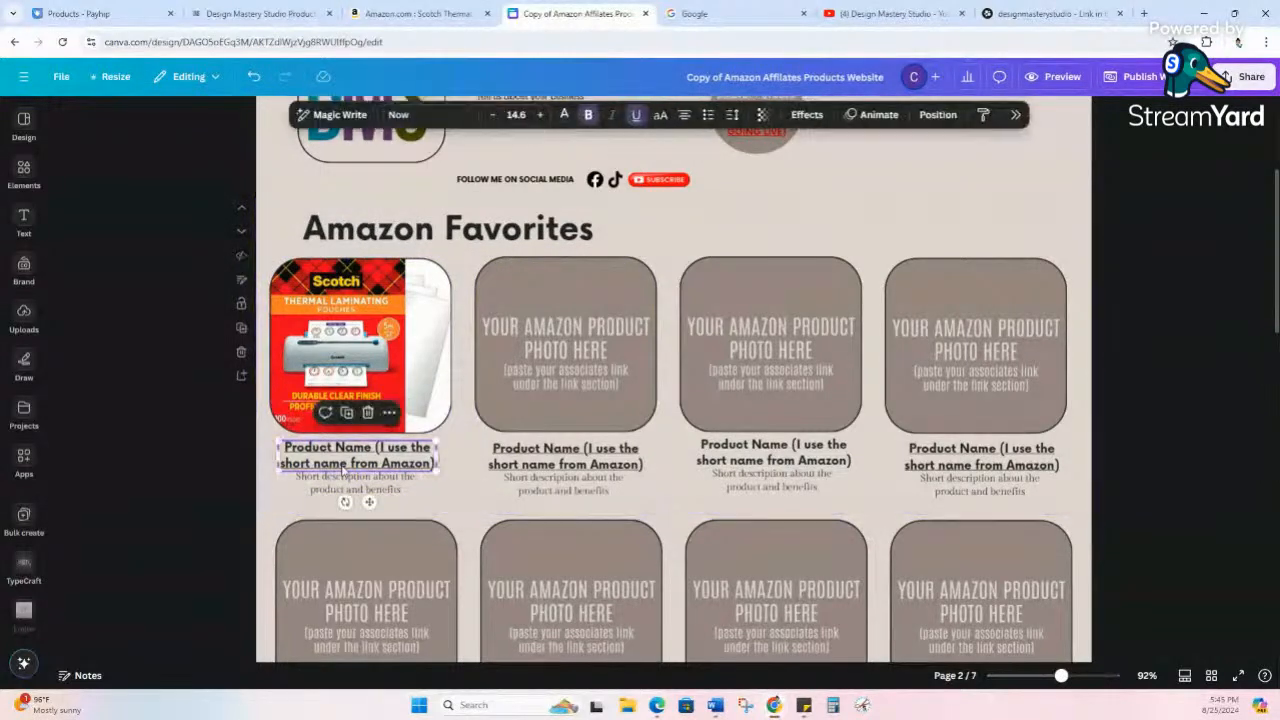
pyautogui.click(333, 449)
pyautogui.hotkey('ctrl', 'a')
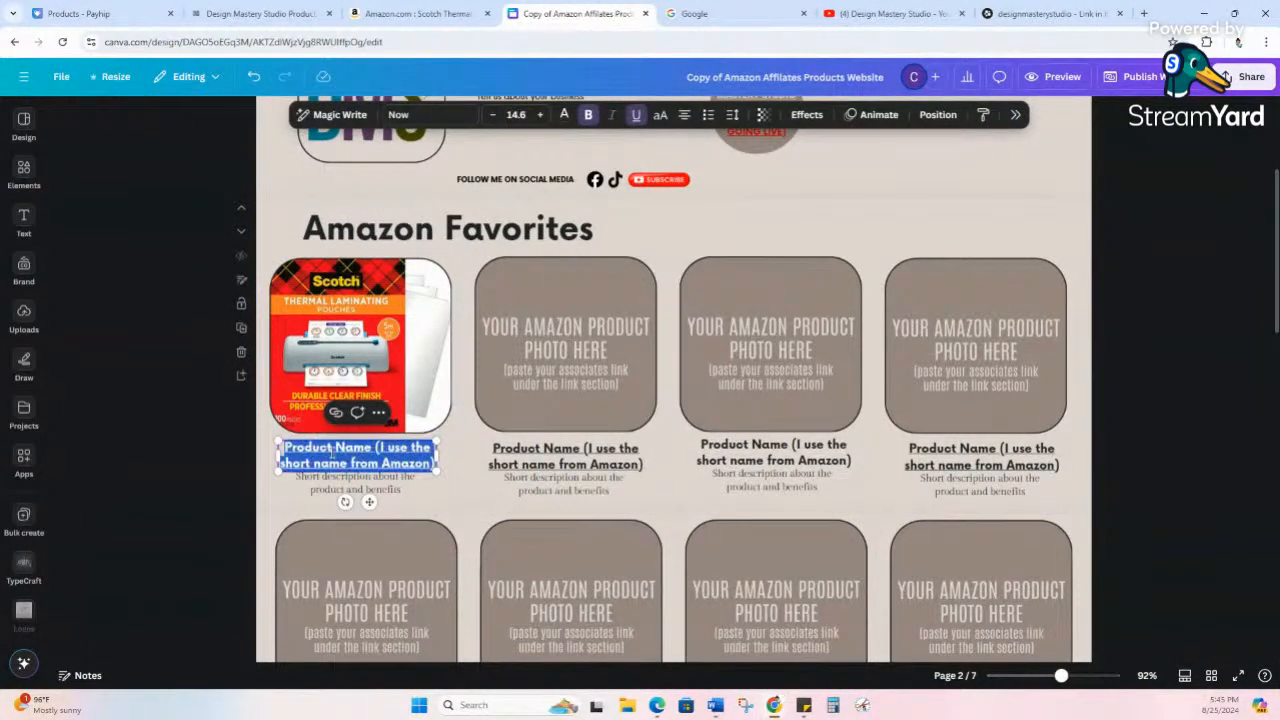
pyautogui.hotkey('ctrl', 'v')
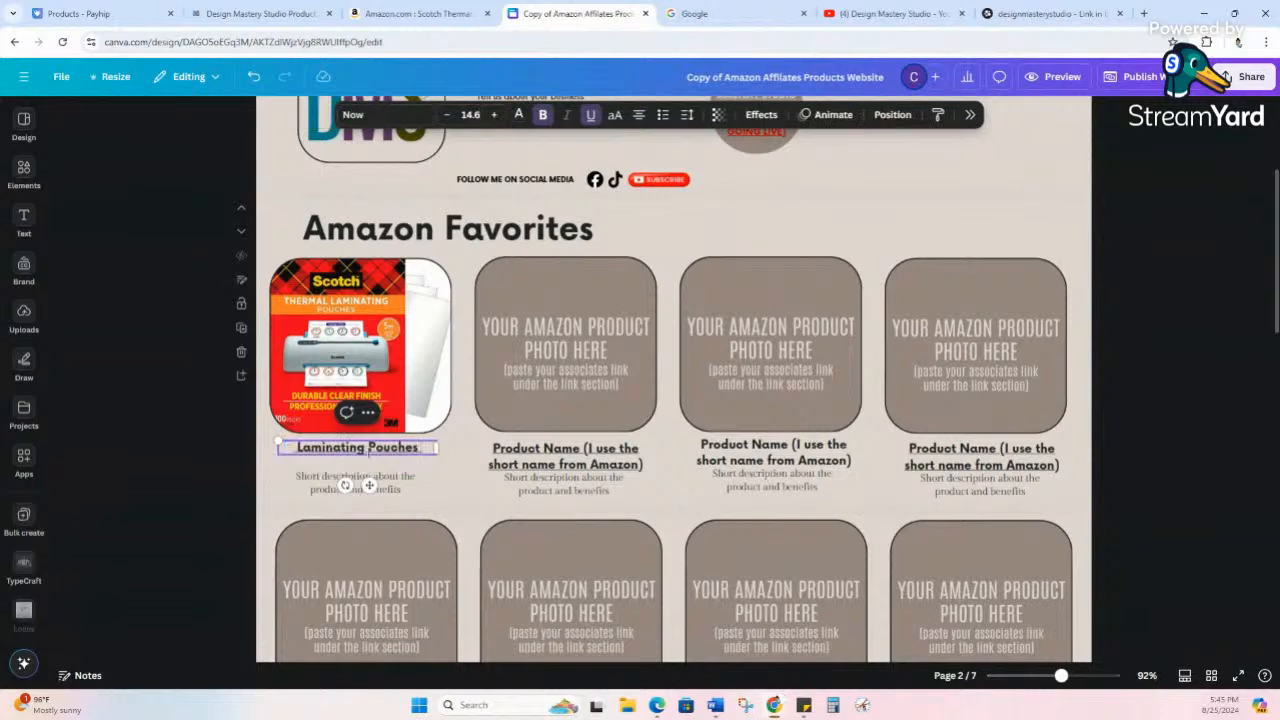
# - Add "5ml" after "Laminating Pouches" and resize the text box so the name fits on one line
pyautogui.moveTo(421, 447); pyautogui.dragTo(408, 448)
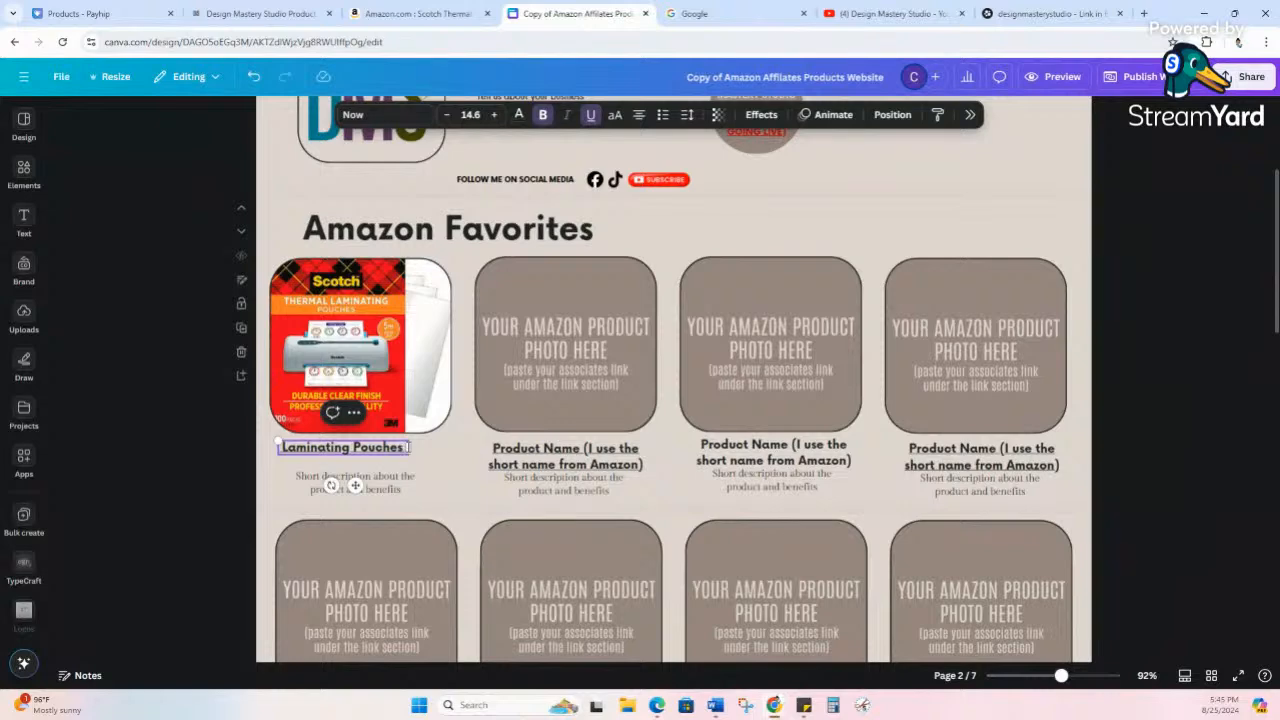
pyautogui.write('5m')
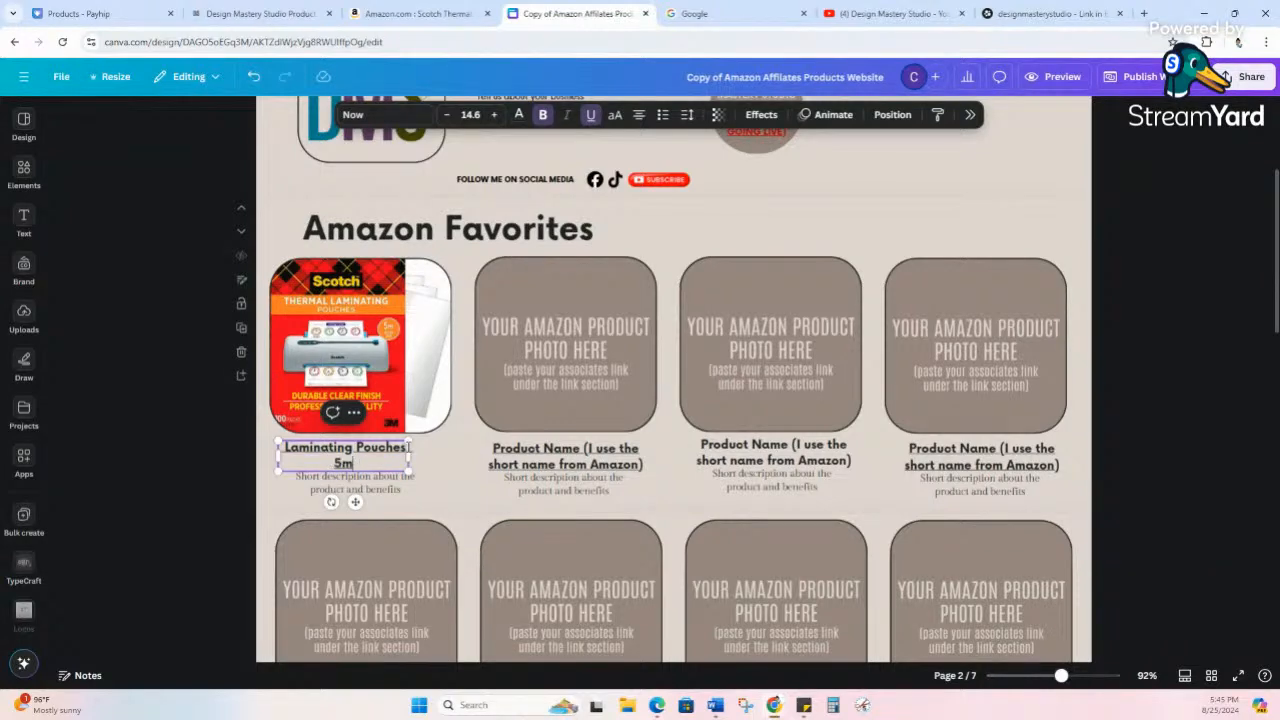
pyautogui.write('l')
pyautogui.moveTo(410, 460); pyautogui.dragTo(377, 476)
# - Replace the first product's description with "Use for journals", shrink its text box and align it just beneath the product name
pyautogui.click(390, 488)
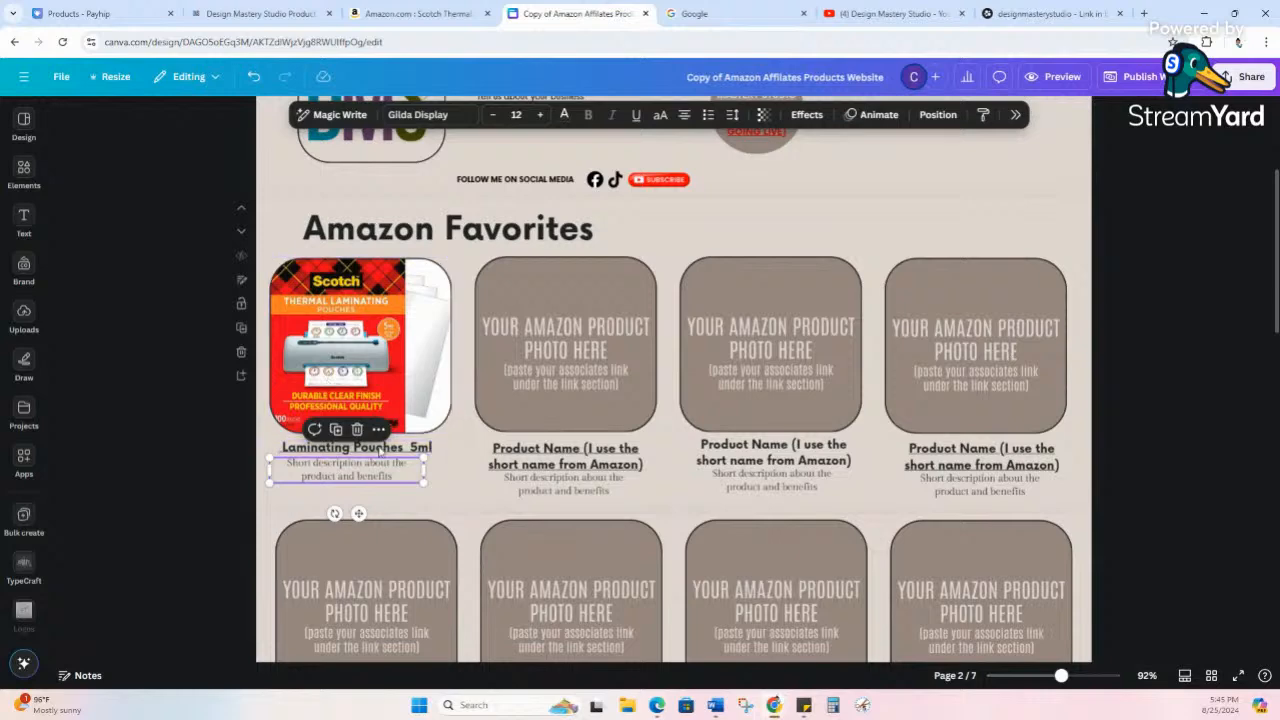
pyautogui.doubleClick(380, 467)
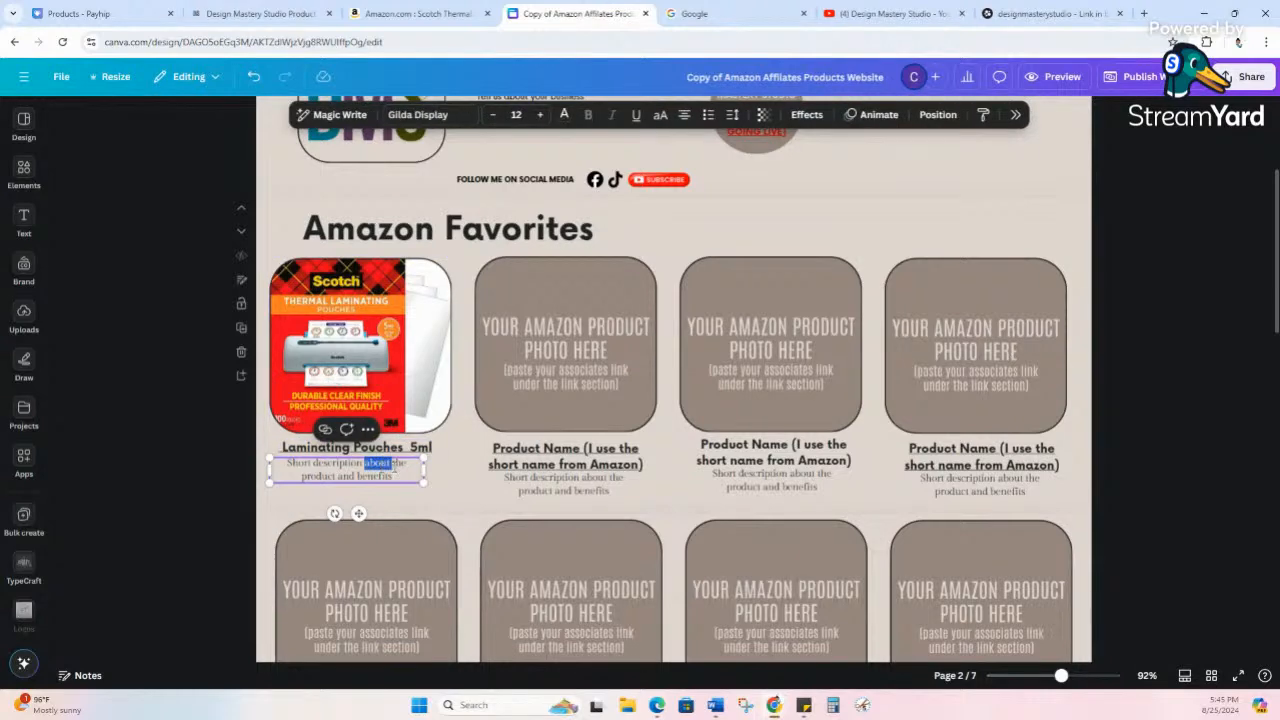
pyautogui.click(407, 491)
pyautogui.doubleClick(404, 480)
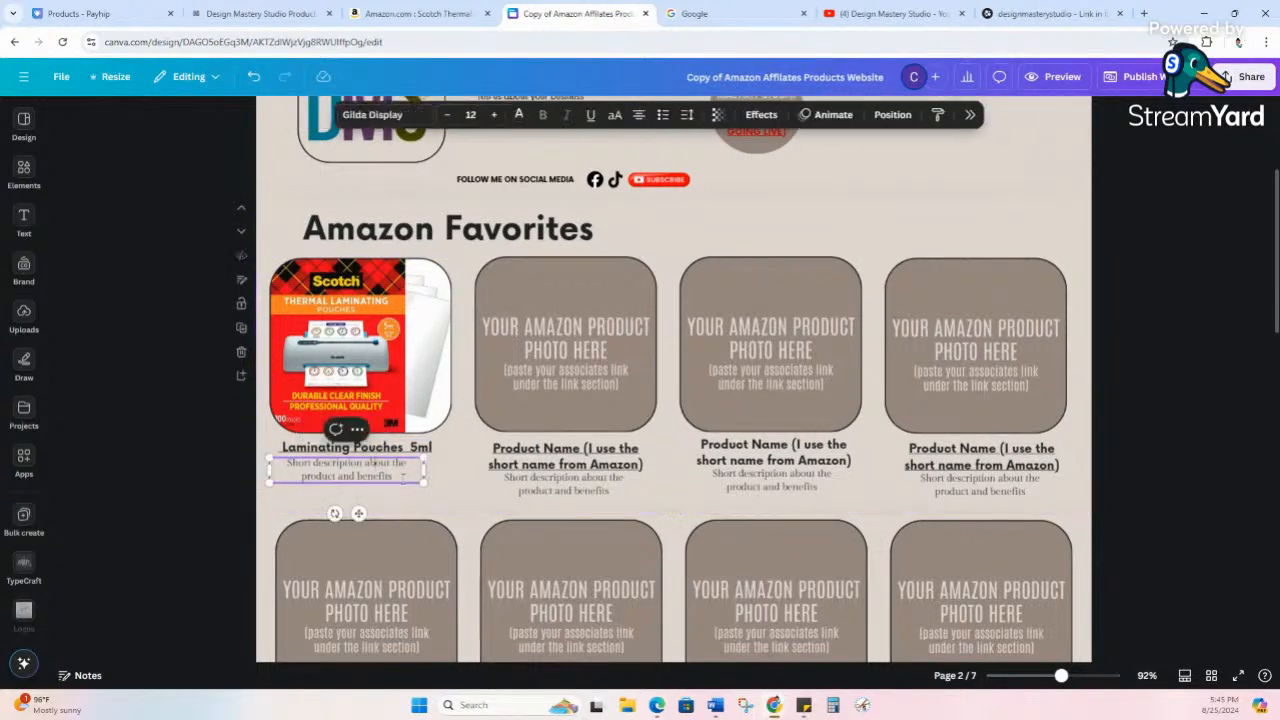
pyautogui.moveTo(403, 476); pyautogui.dragTo(290, 463)
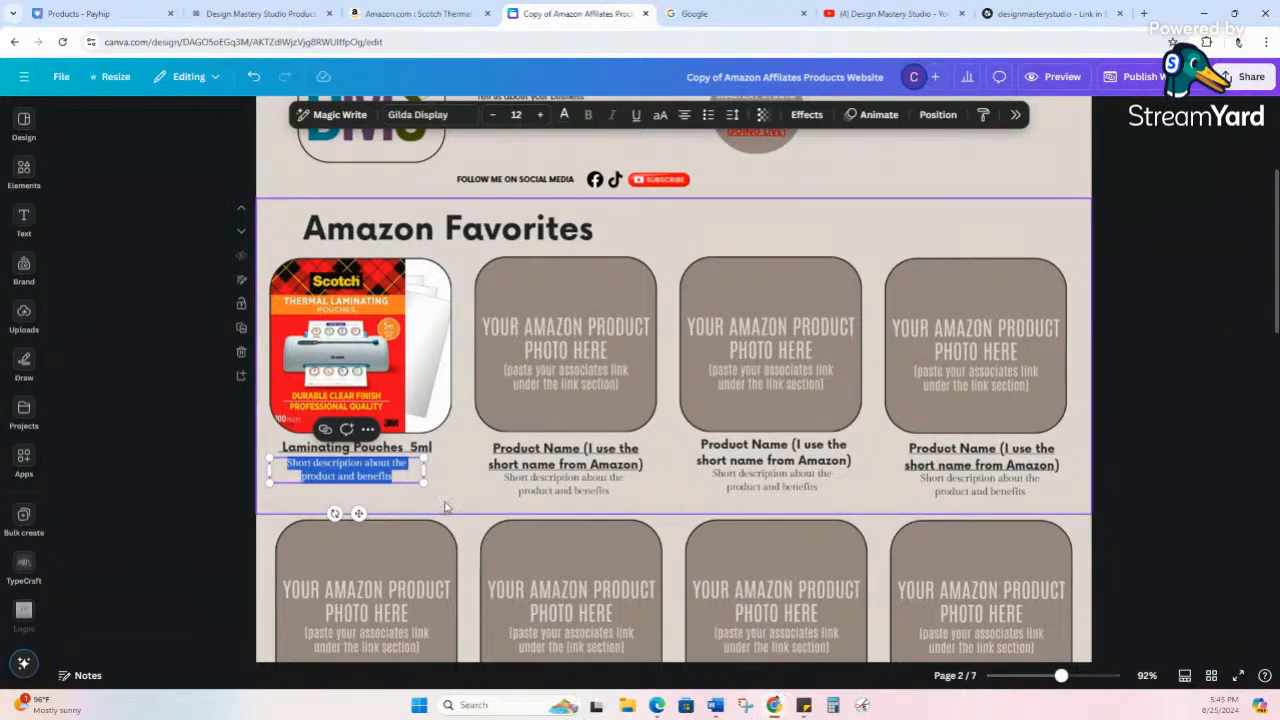
pyautogui.write('US')
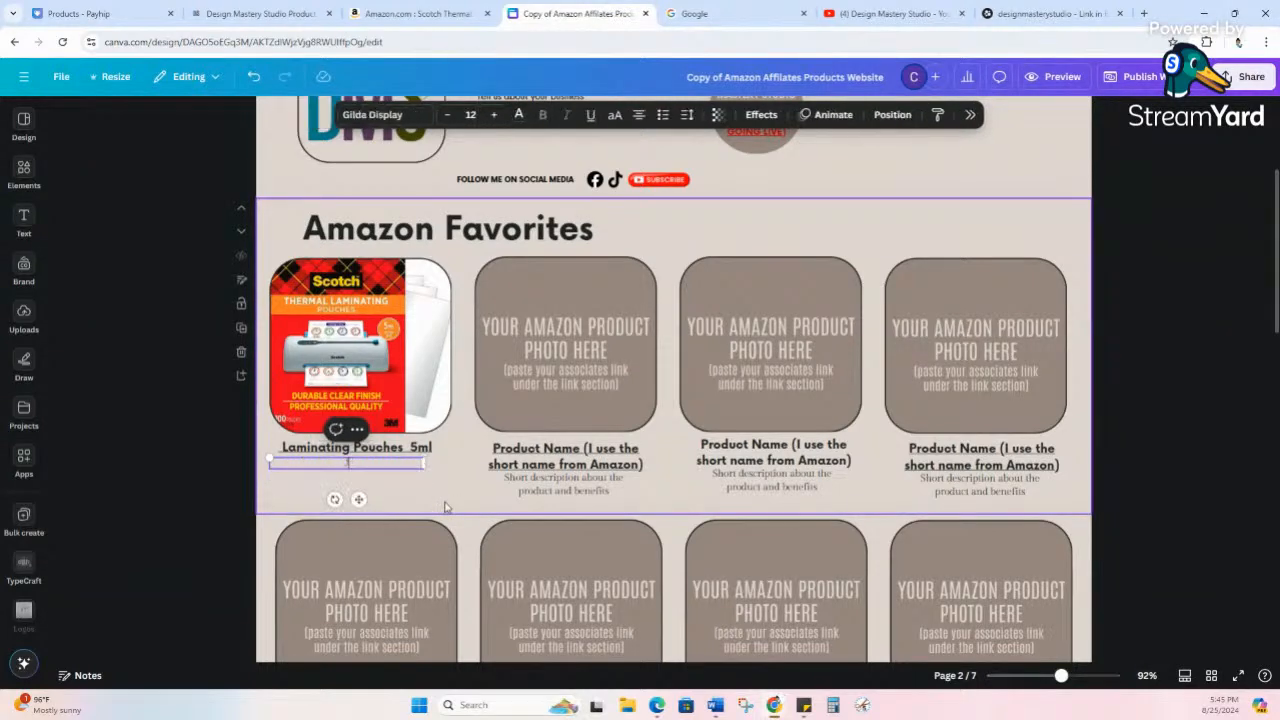
pyautogui.press('BackSpace')
pyautogui.write('se for journals')
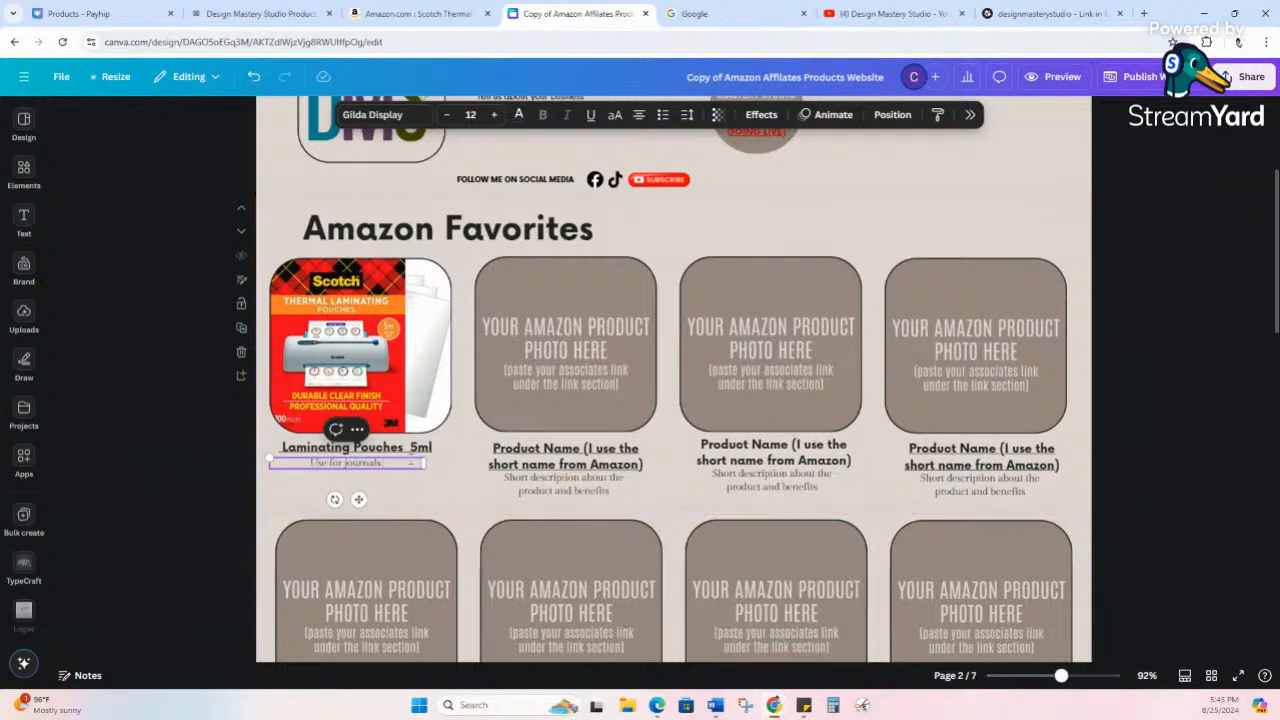
pyautogui.moveTo(425, 463); pyautogui.dragTo(397, 469)
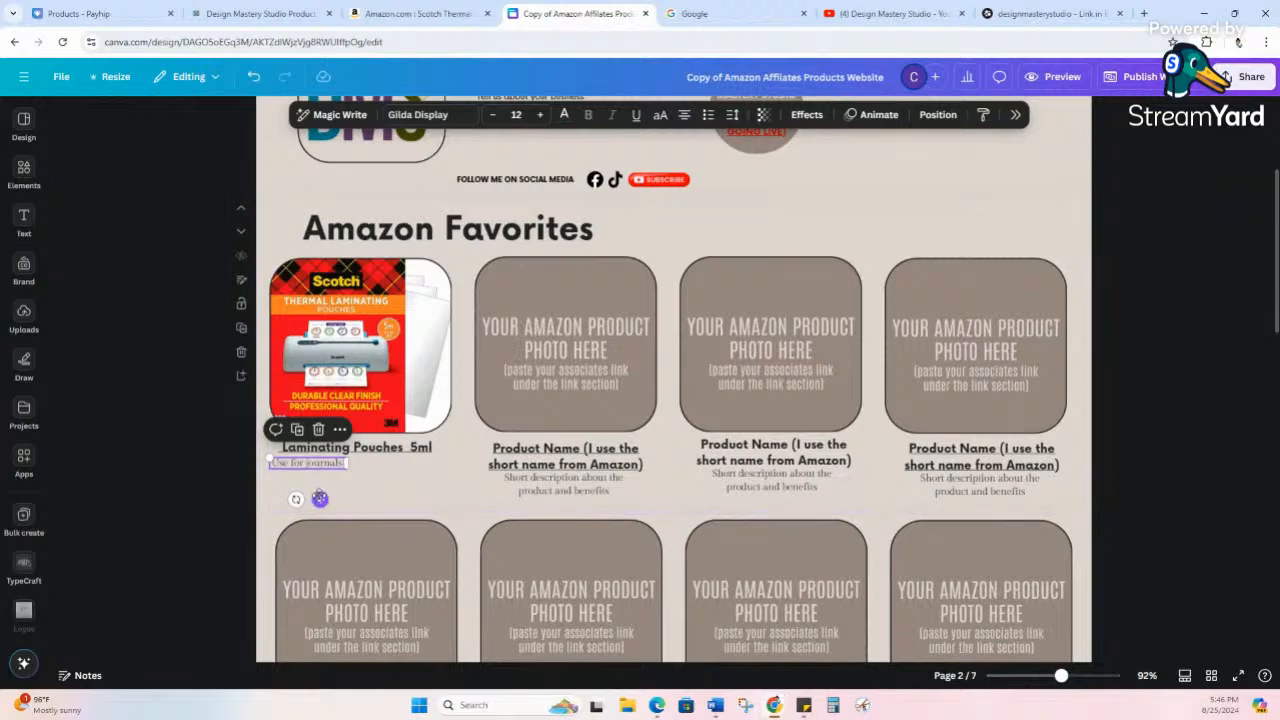
pyautogui.moveTo(320, 499); pyautogui.dragTo(331, 493)
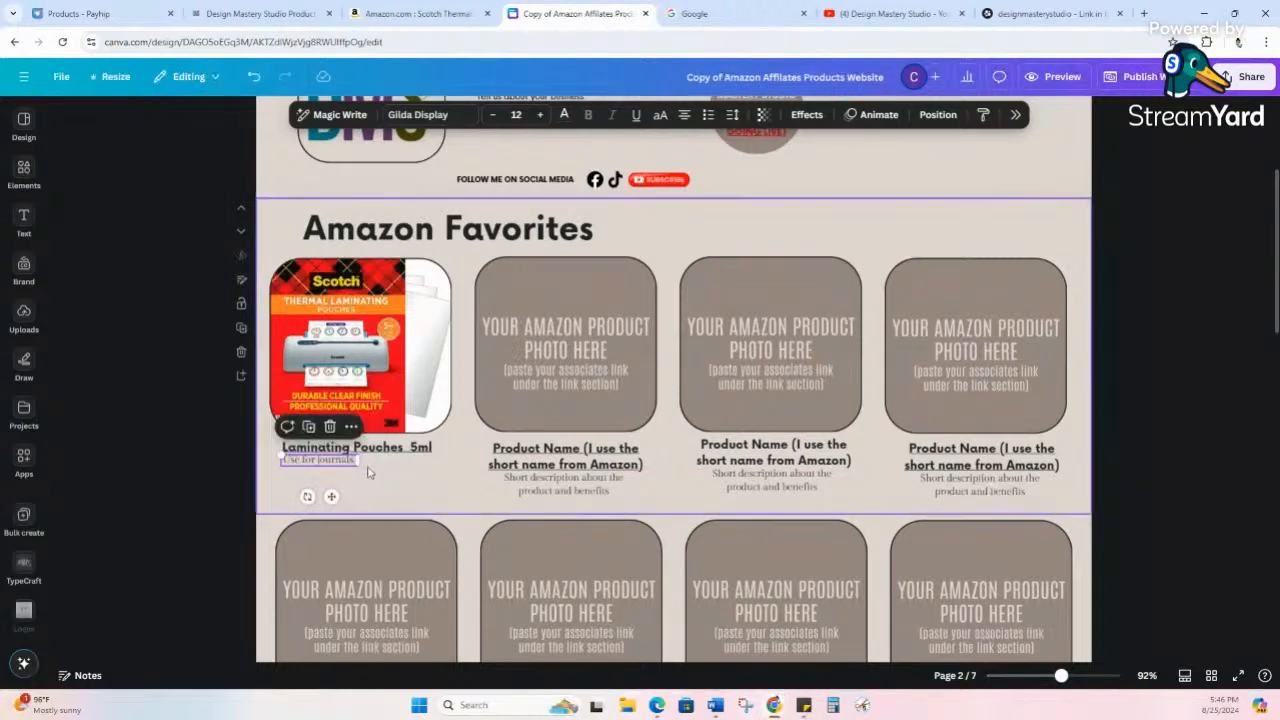
pyautogui.click(368, 469)
pyautogui.click(350, 465)
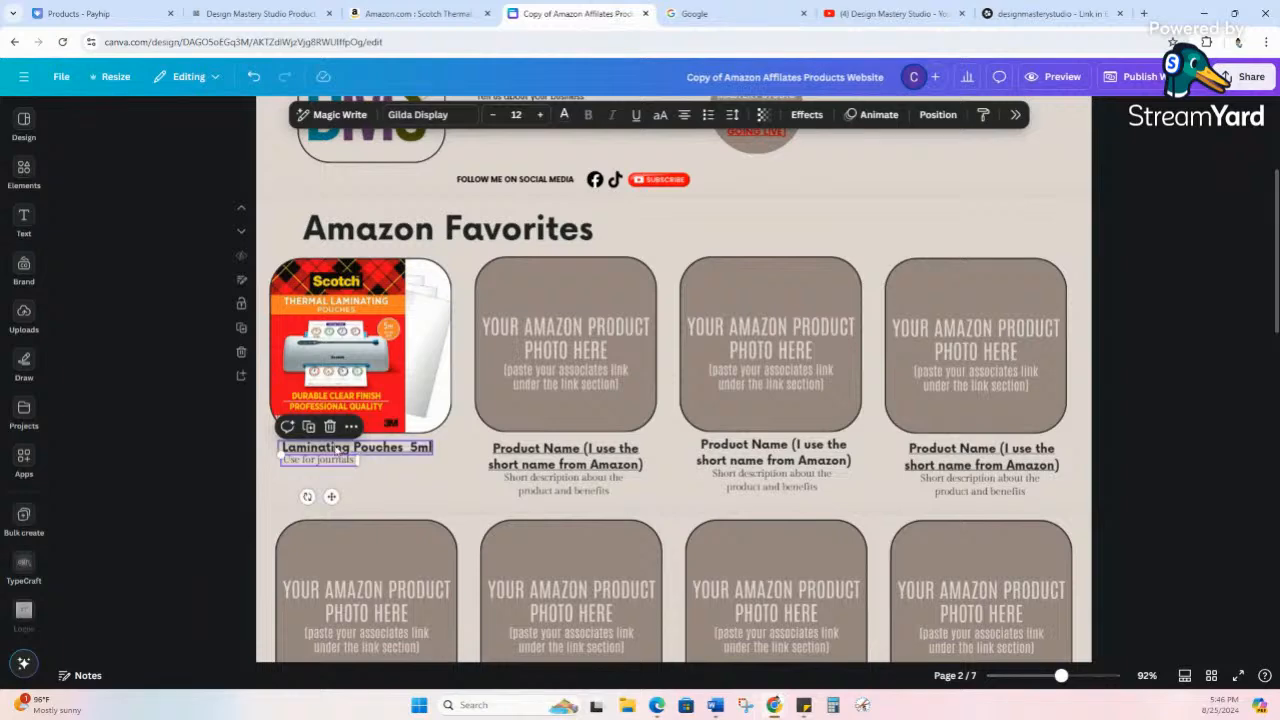
pyautogui.press('Delete')
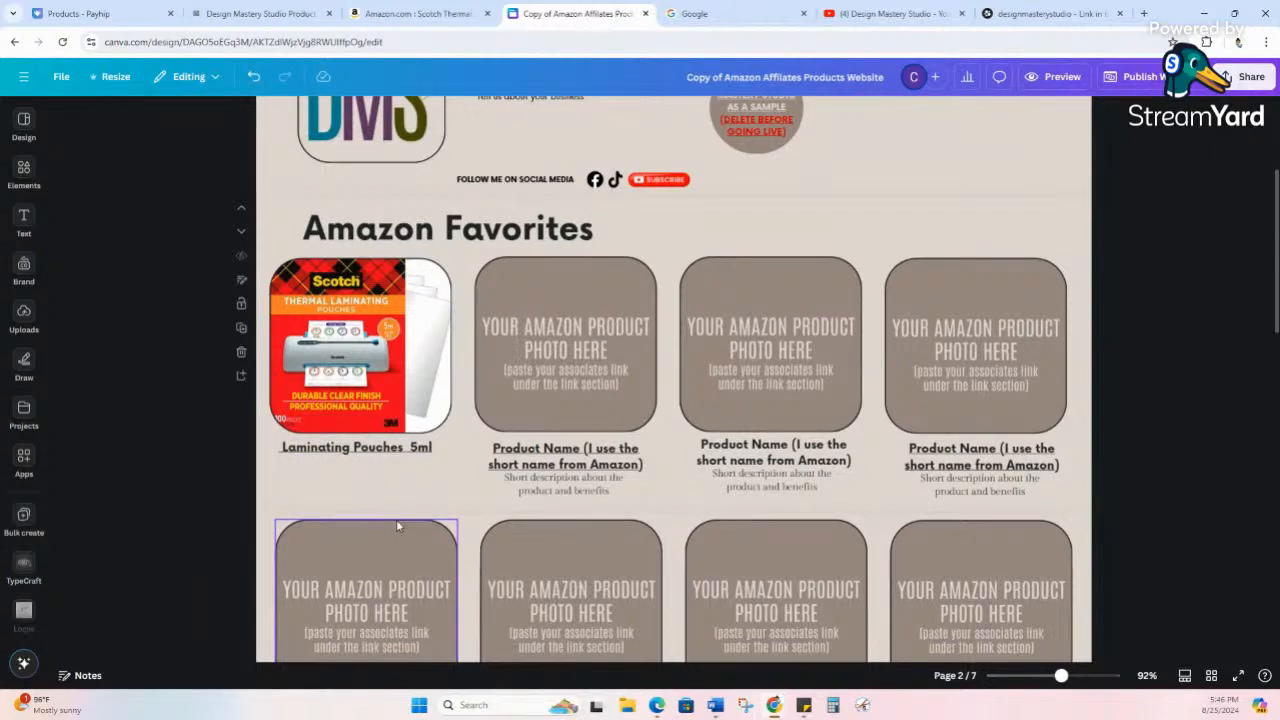
pyautogui.click(254, 76)
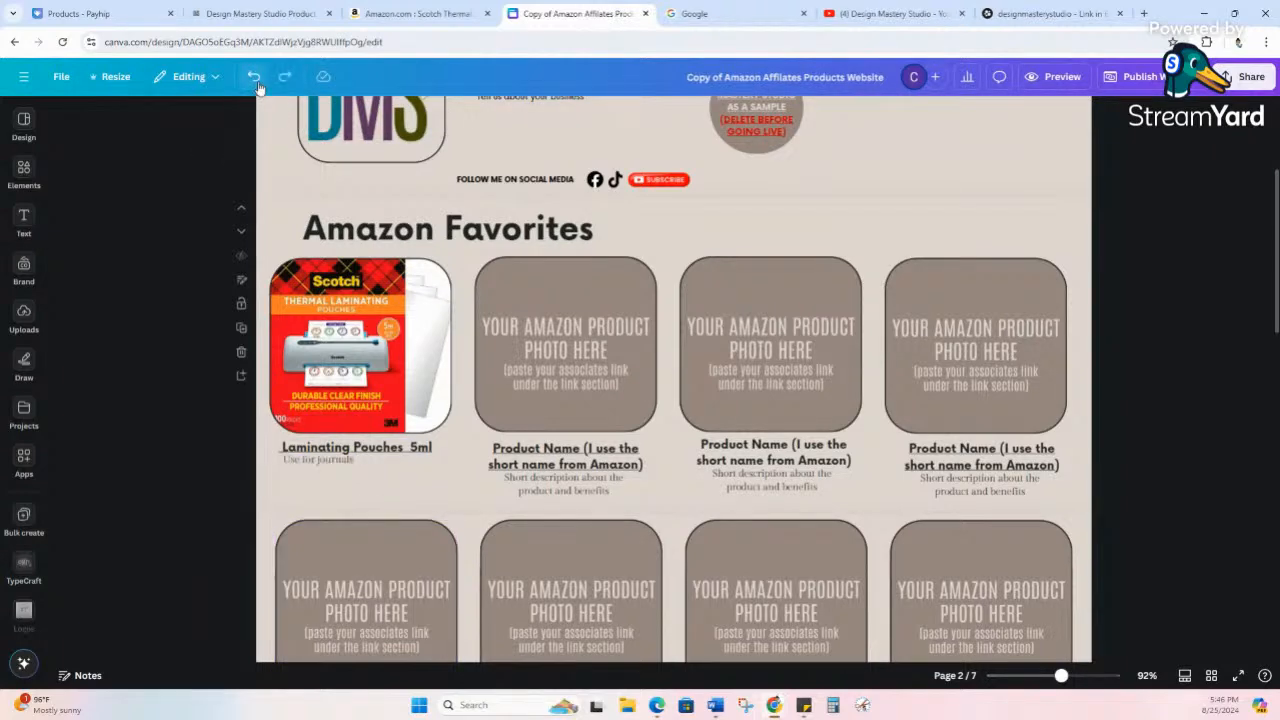
# - Nudge the "Laminating Pouches 5ml" name slightly up and to the right, closer to the product photo
pyautogui.click(367, 472)
pyautogui.moveTo(371, 445); pyautogui.dragTo(372, 441)
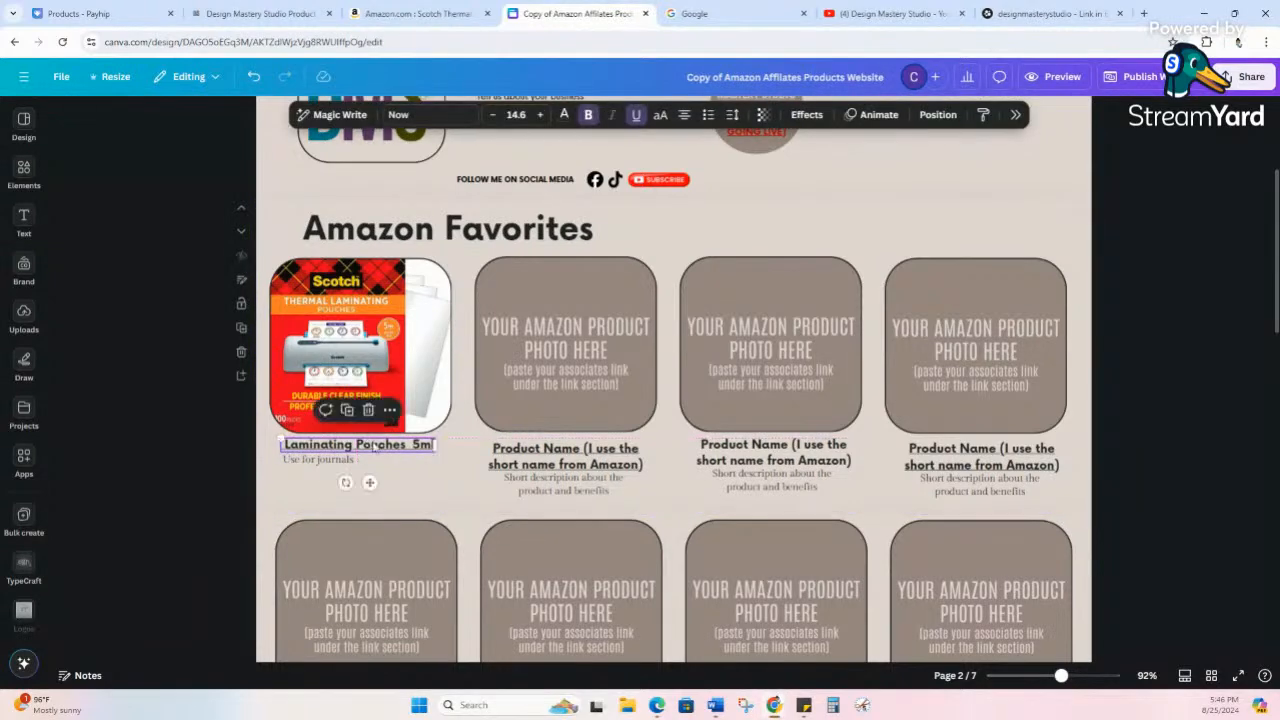
# - Switch to the Amazon page, close the enlarged product image and copy the short Associates text link from SiteStripe
pyautogui.click(425, 14)
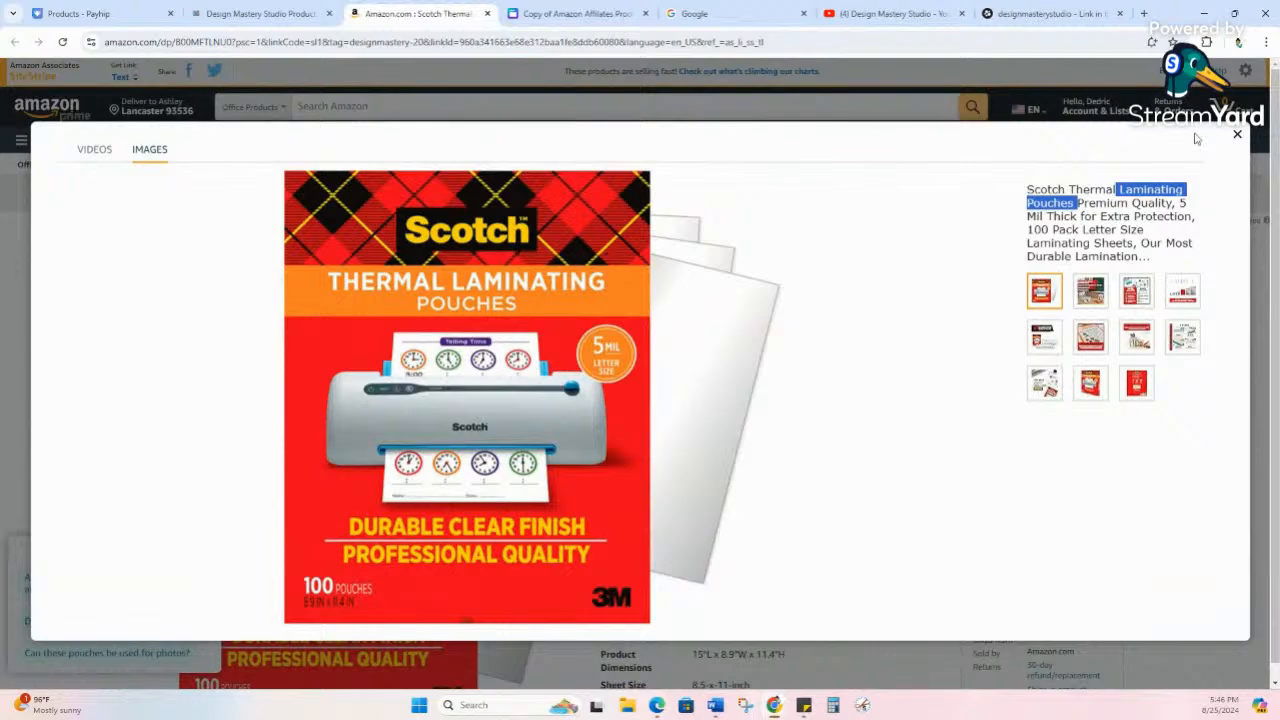
pyautogui.click(1236, 135)
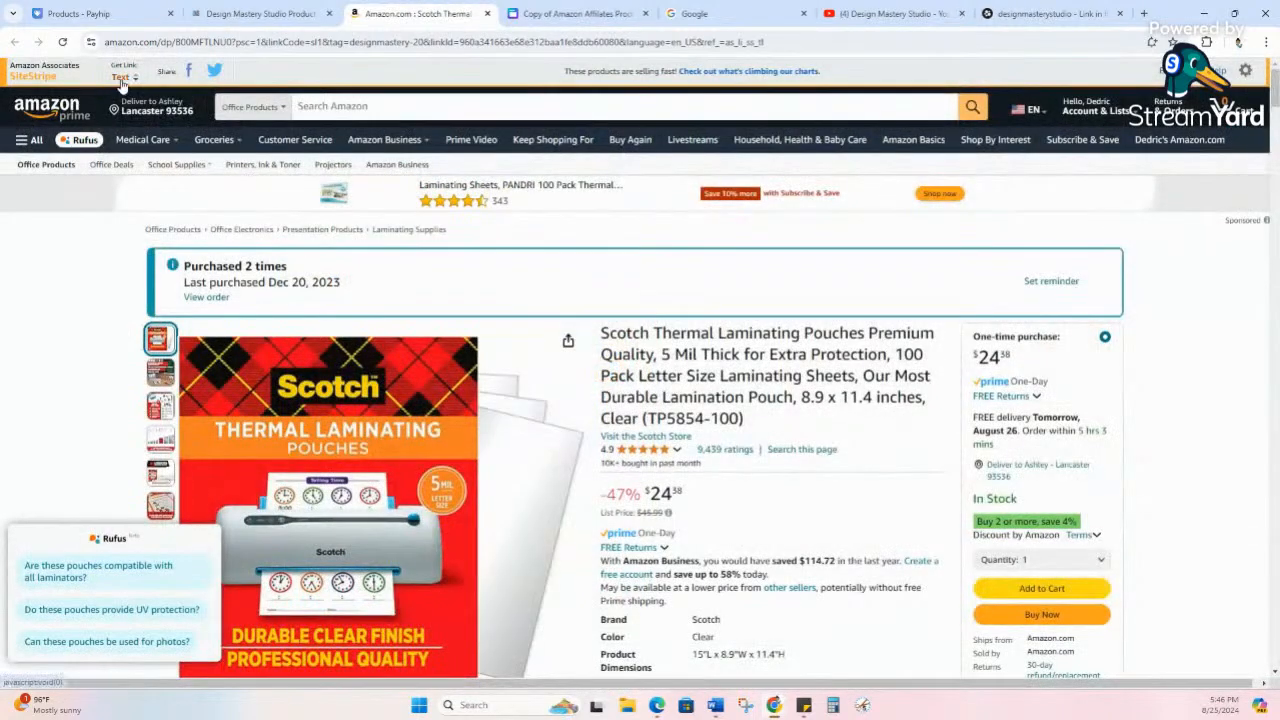
pyautogui.click(122, 80)
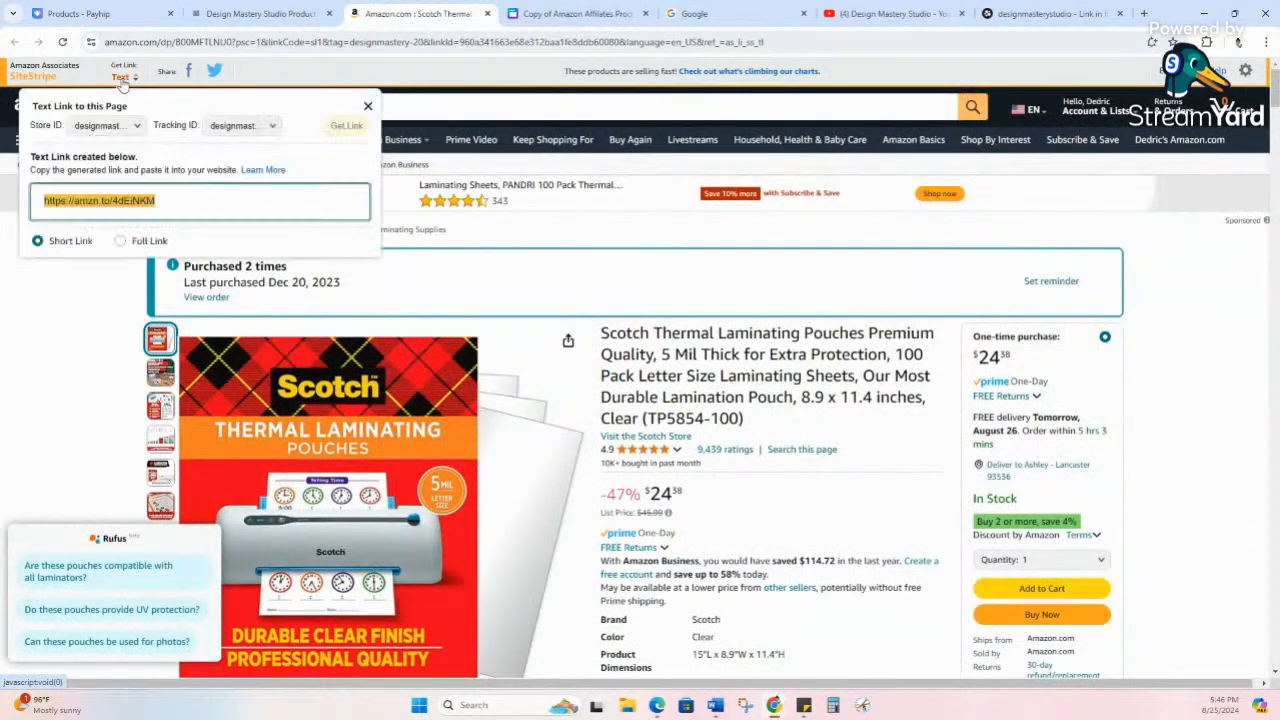
pyautogui.rightClick(146, 203)
pyautogui.click(162, 214)
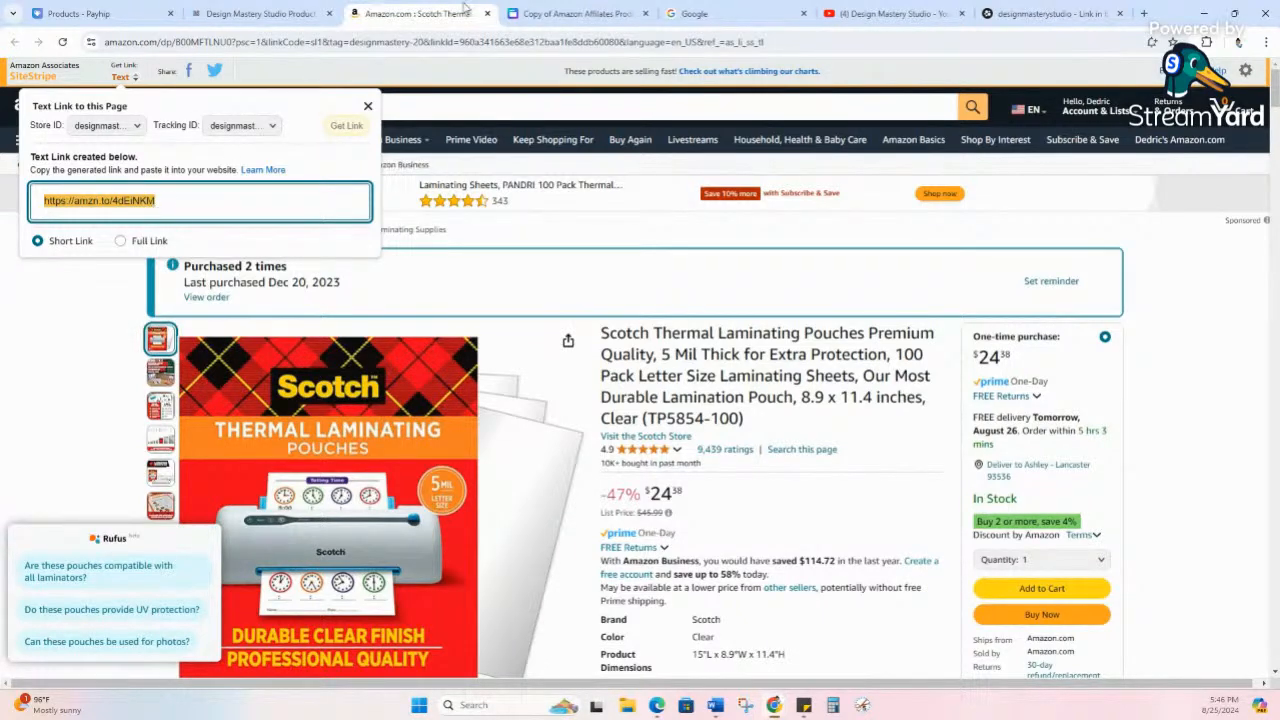
pyautogui.click(570, 13)
pyautogui.click(416, 450)
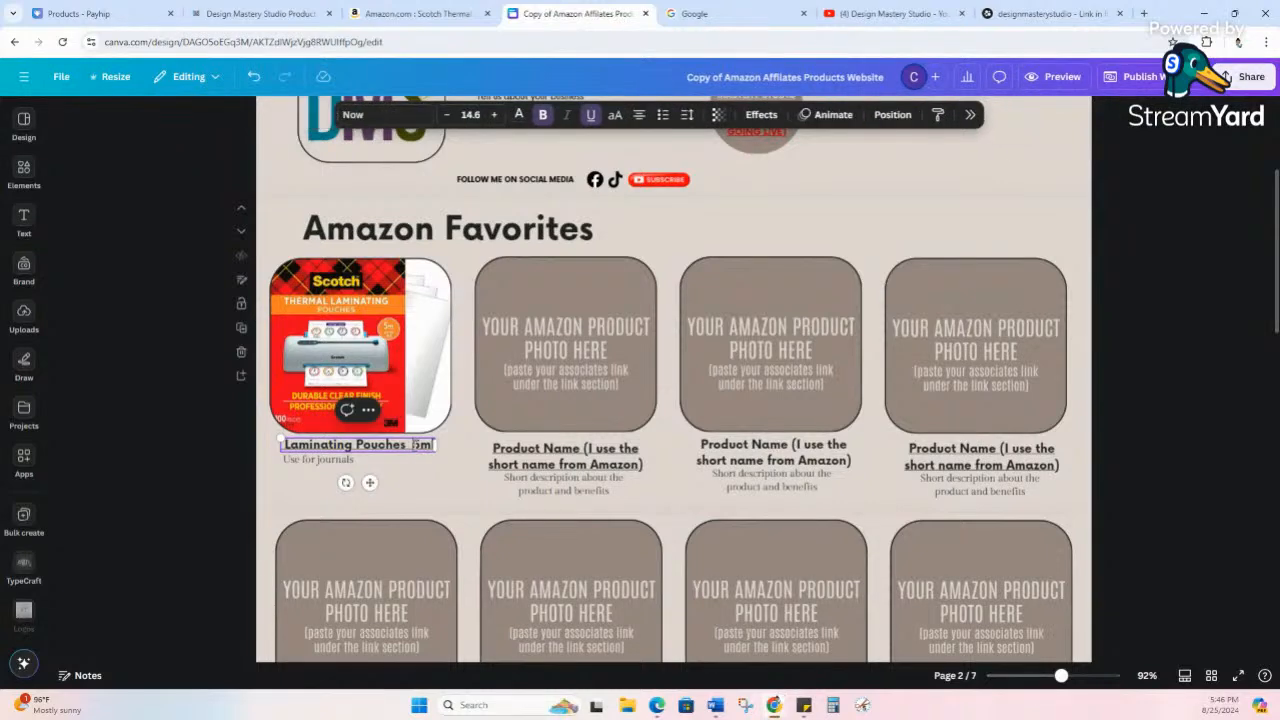
pyautogui.click(459, 412)
pyautogui.click(420, 450)
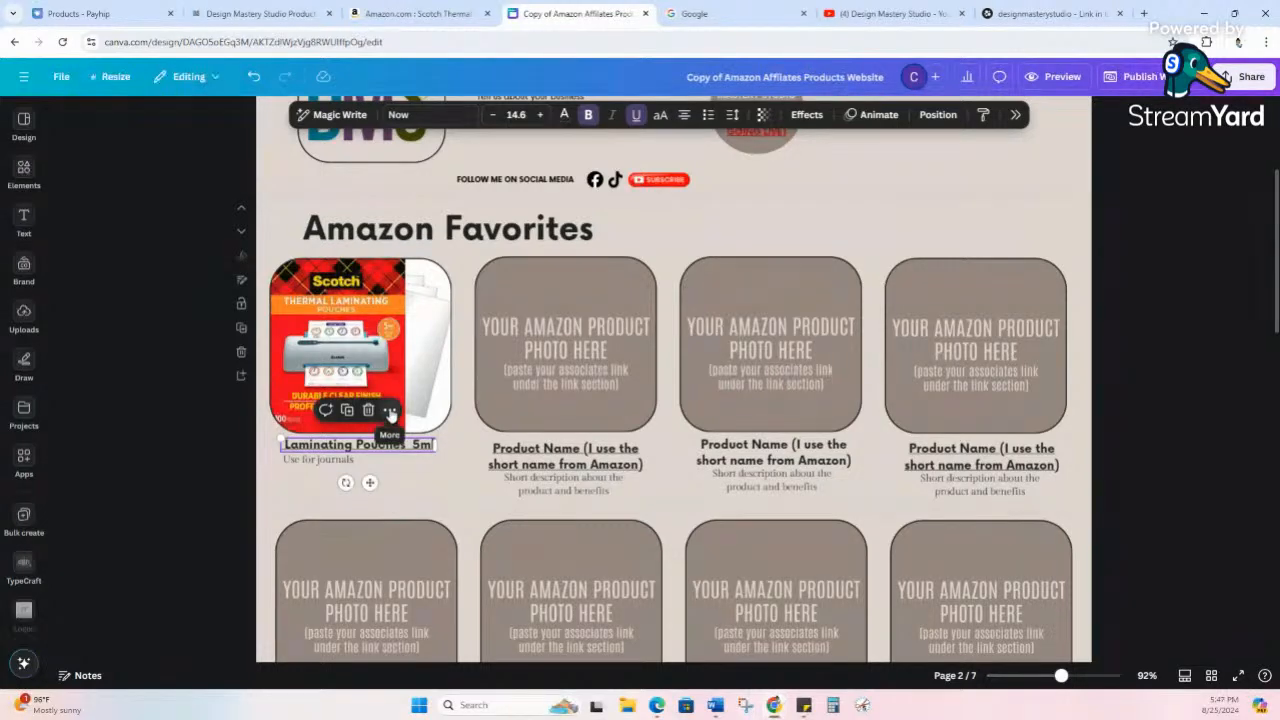
pyautogui.click(390, 412)
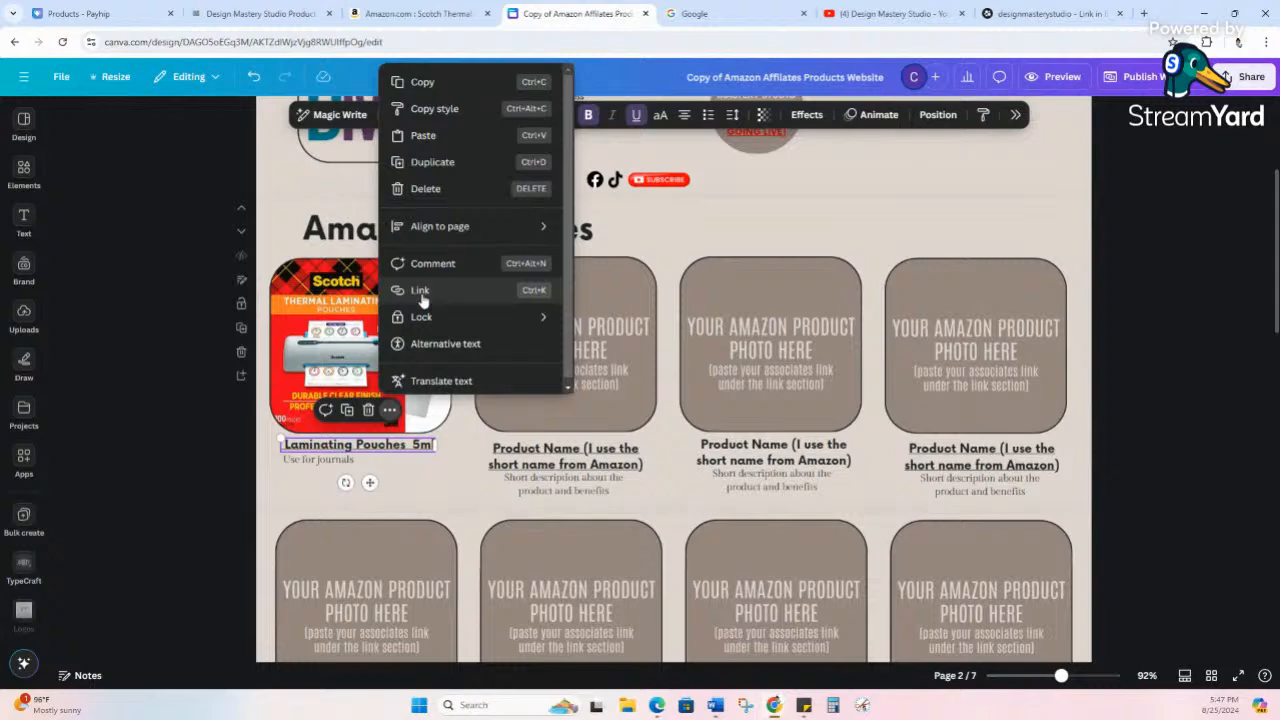
pyautogui.click(463, 497)
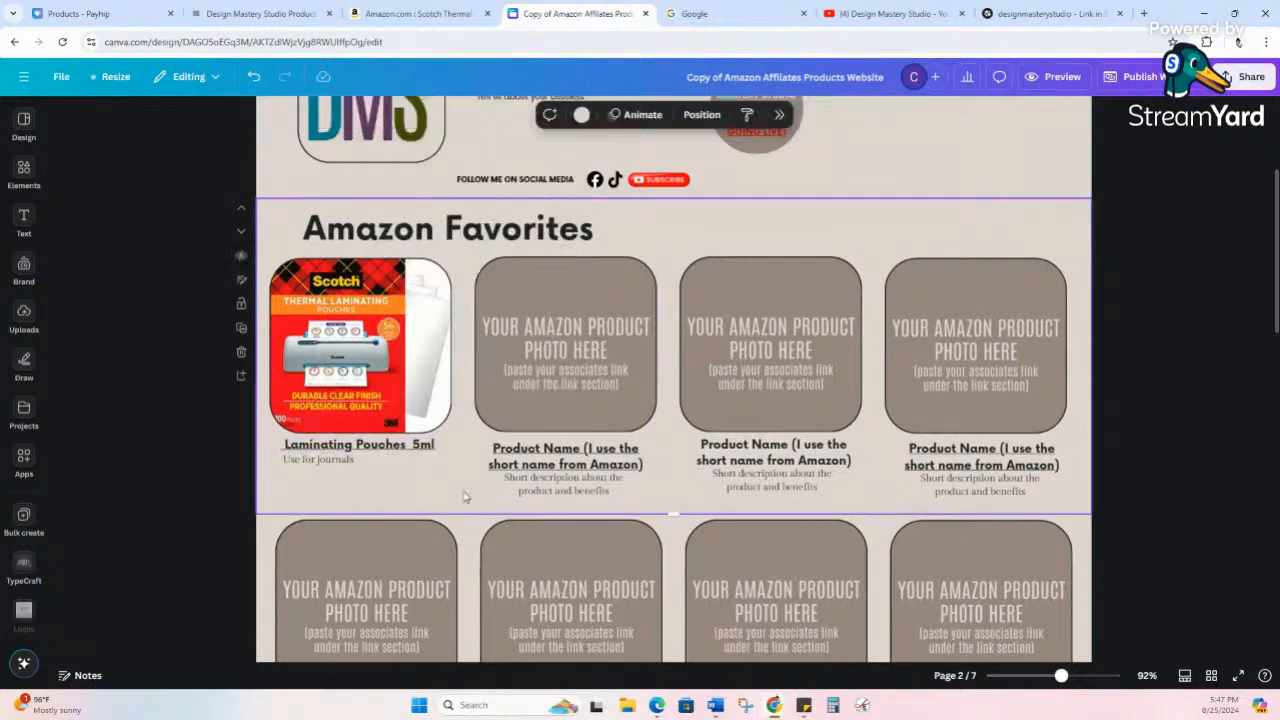
pyautogui.click(415, 447)
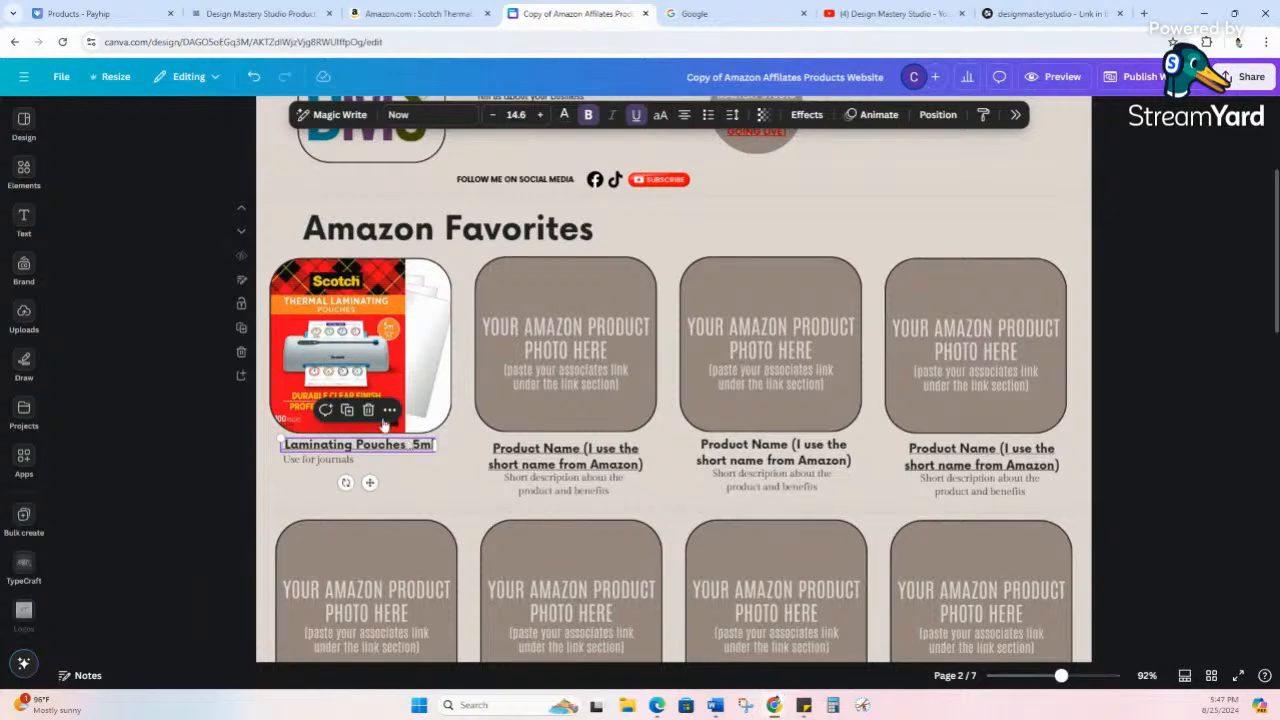
pyautogui.click(389, 411)
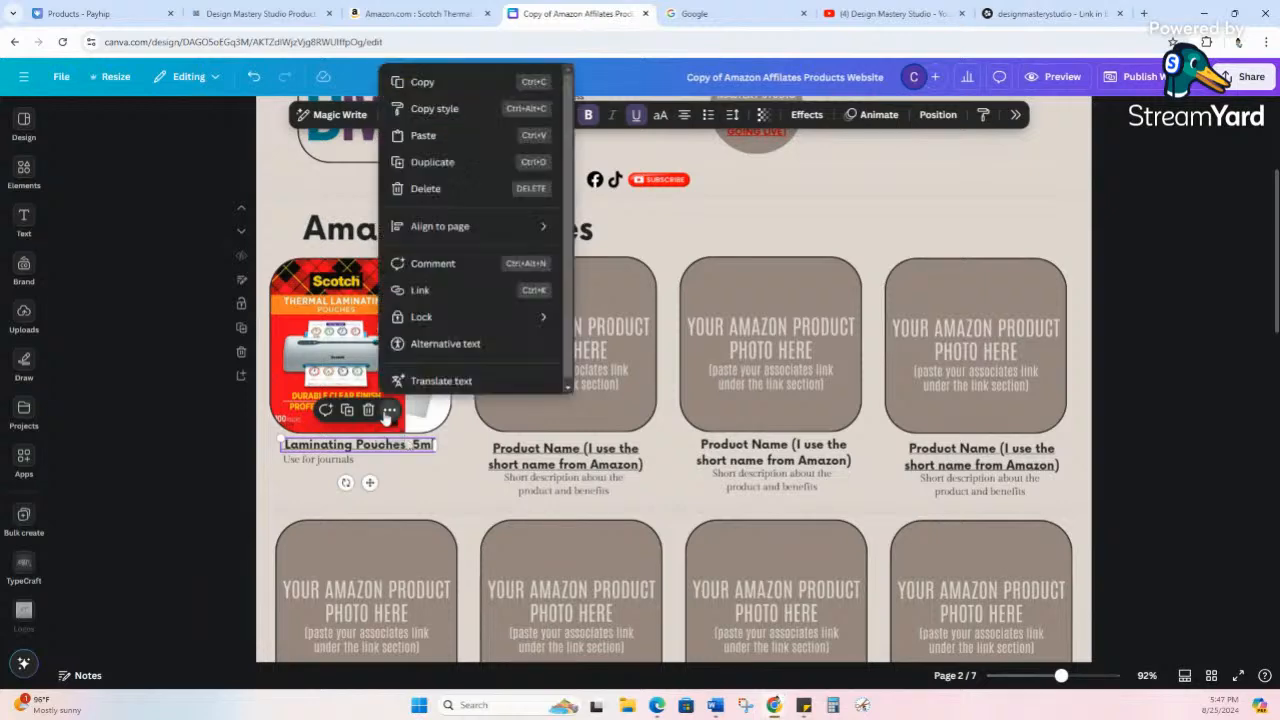
pyautogui.click(446, 292)
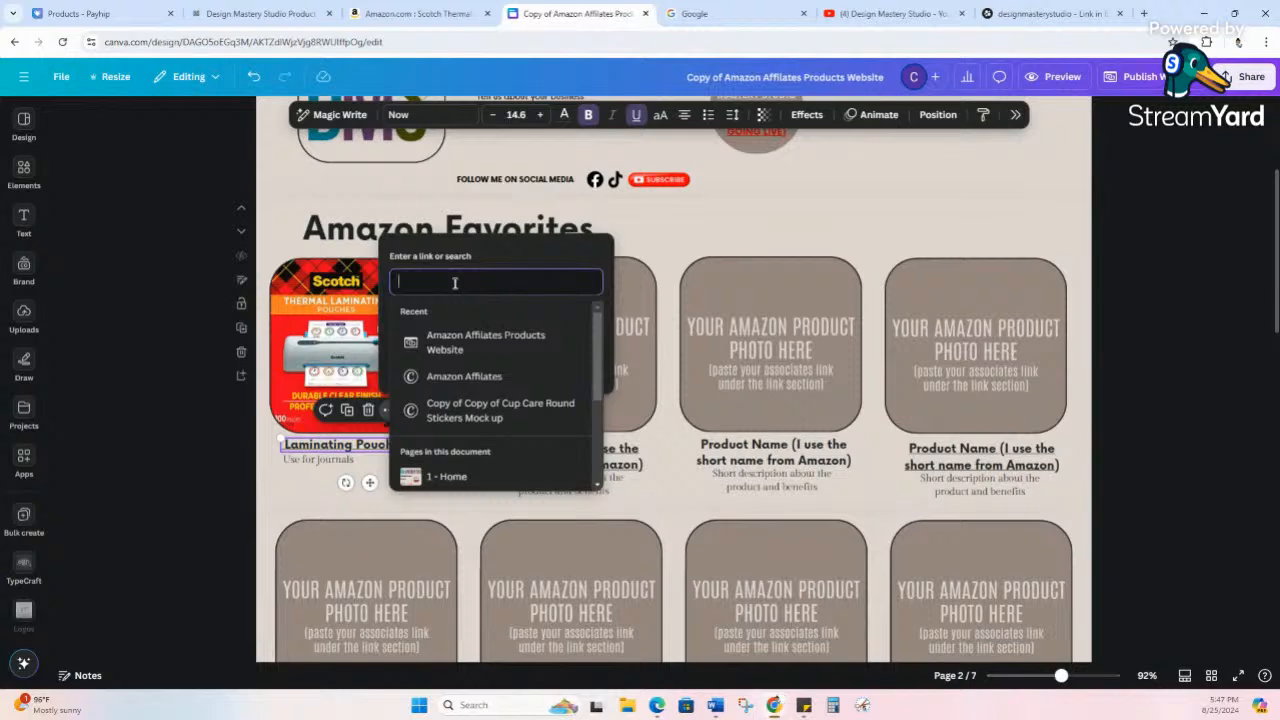
pyautogui.rightClick(455, 284)
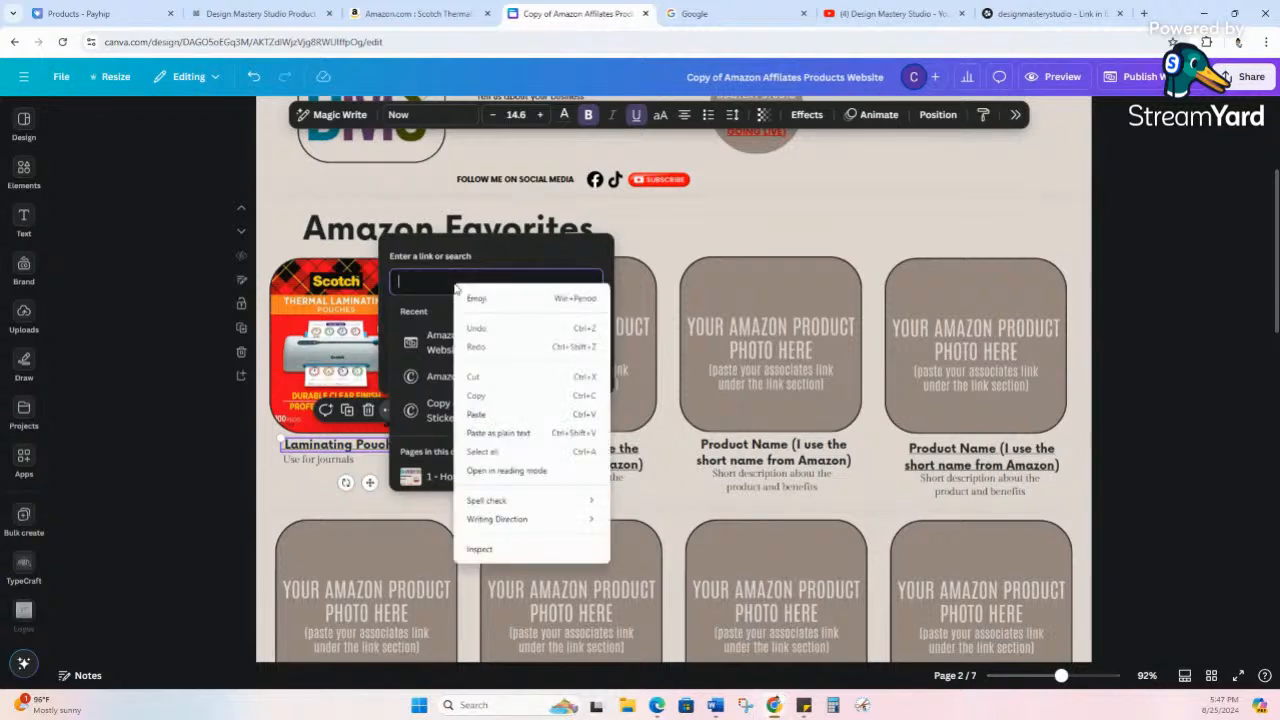
pyautogui.click(488, 420)
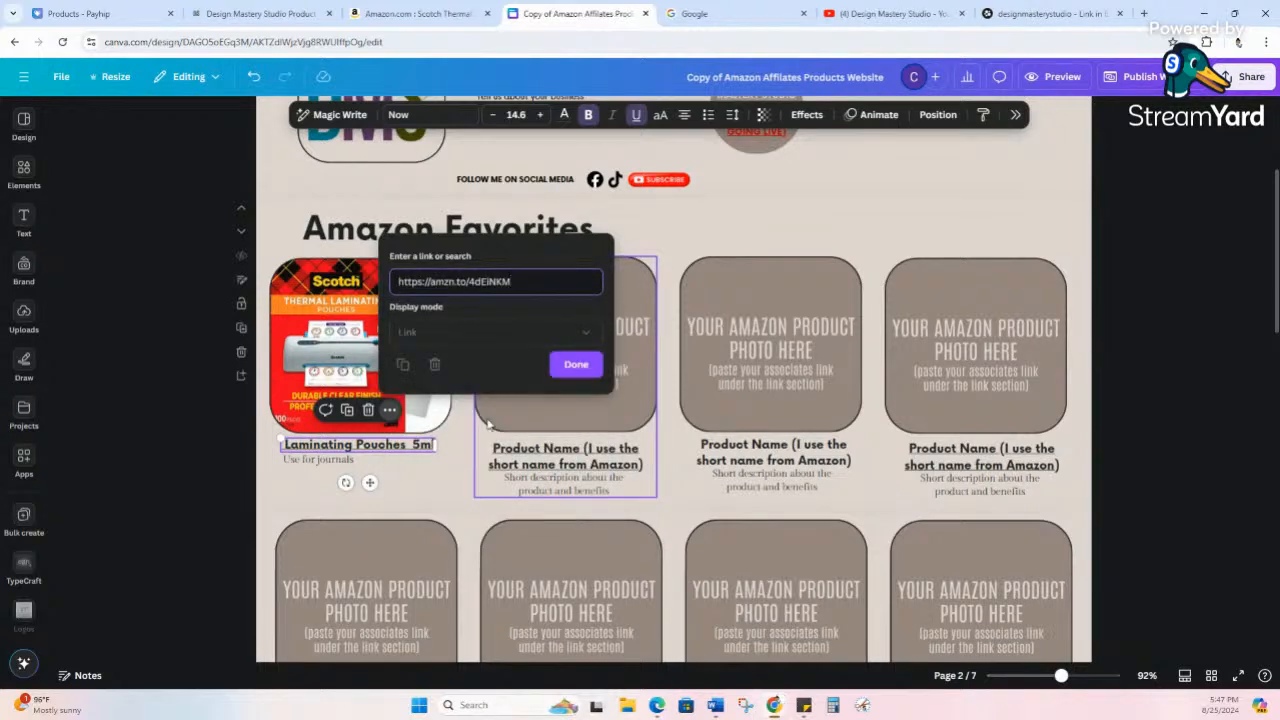
pyautogui.click(575, 365)
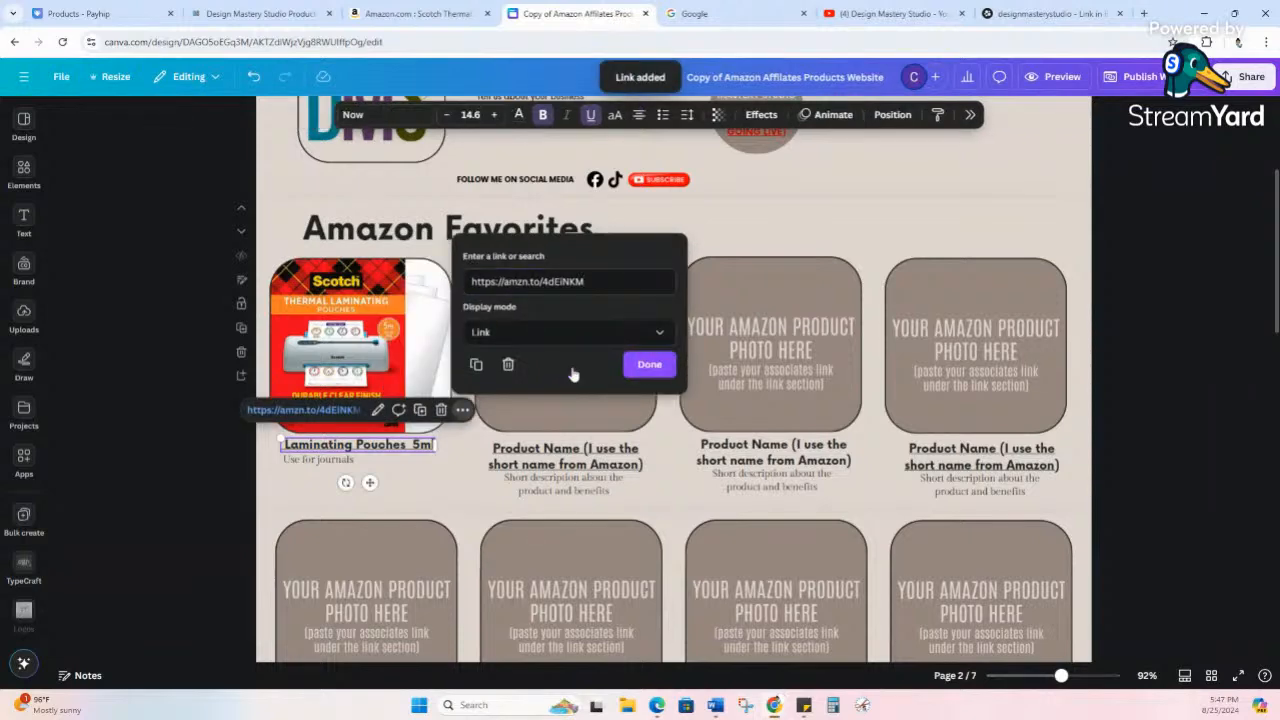
pyautogui.click(450, 462)
# - Test the link on the "Laminating Pouches 5ml" name by opening it and look over the Amazon product page
pyautogui.click(356, 447)
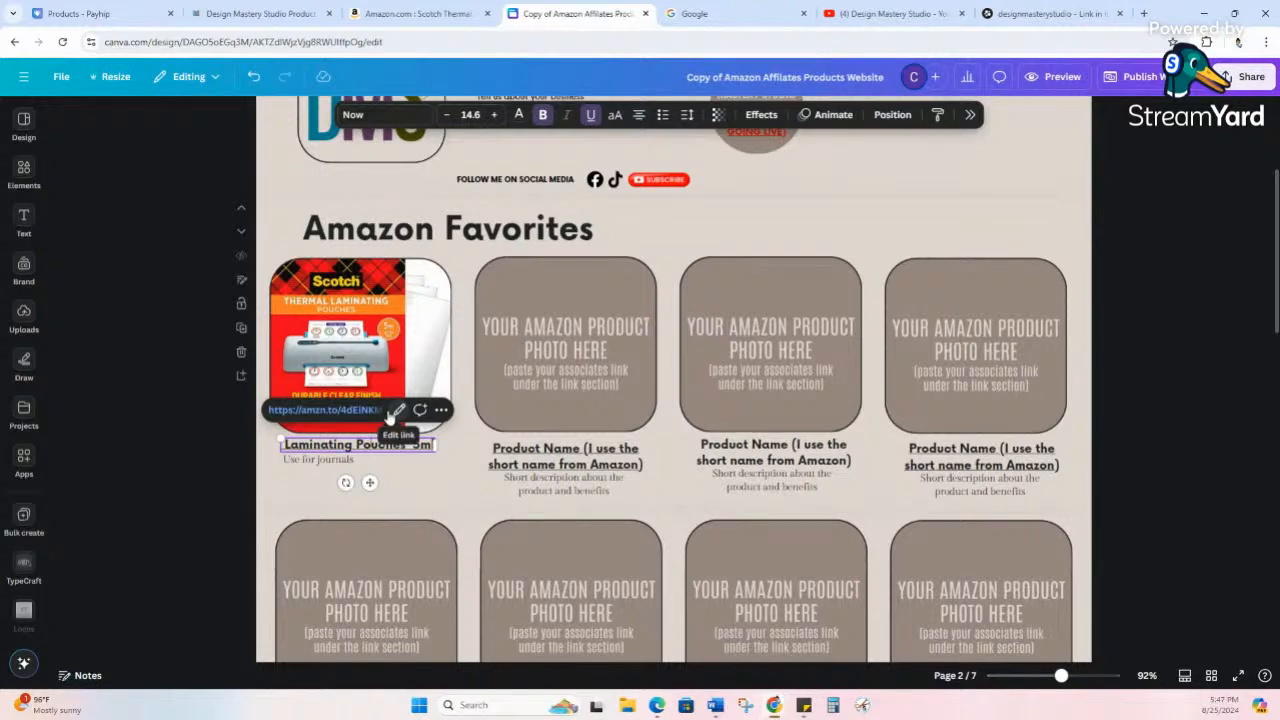
pyautogui.click(355, 420)
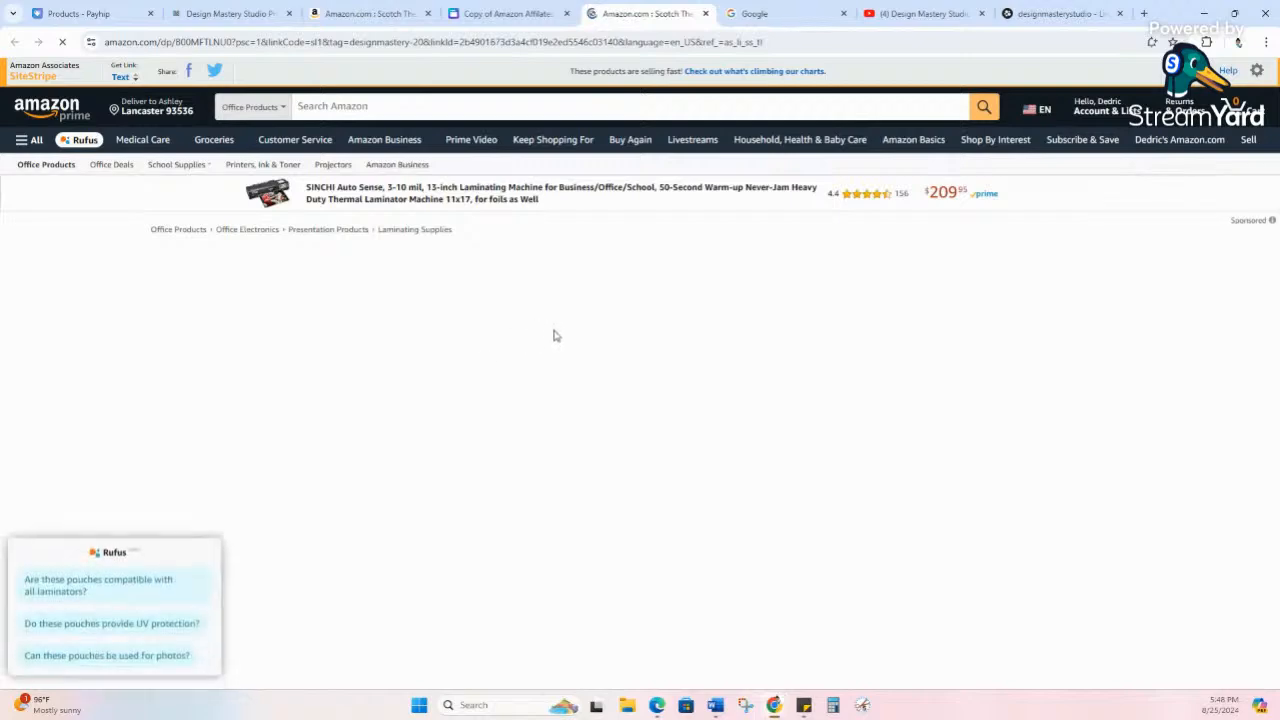
pyautogui.scroll(-2, 638, 328)
pyautogui.scroll(-1, 638, 328)
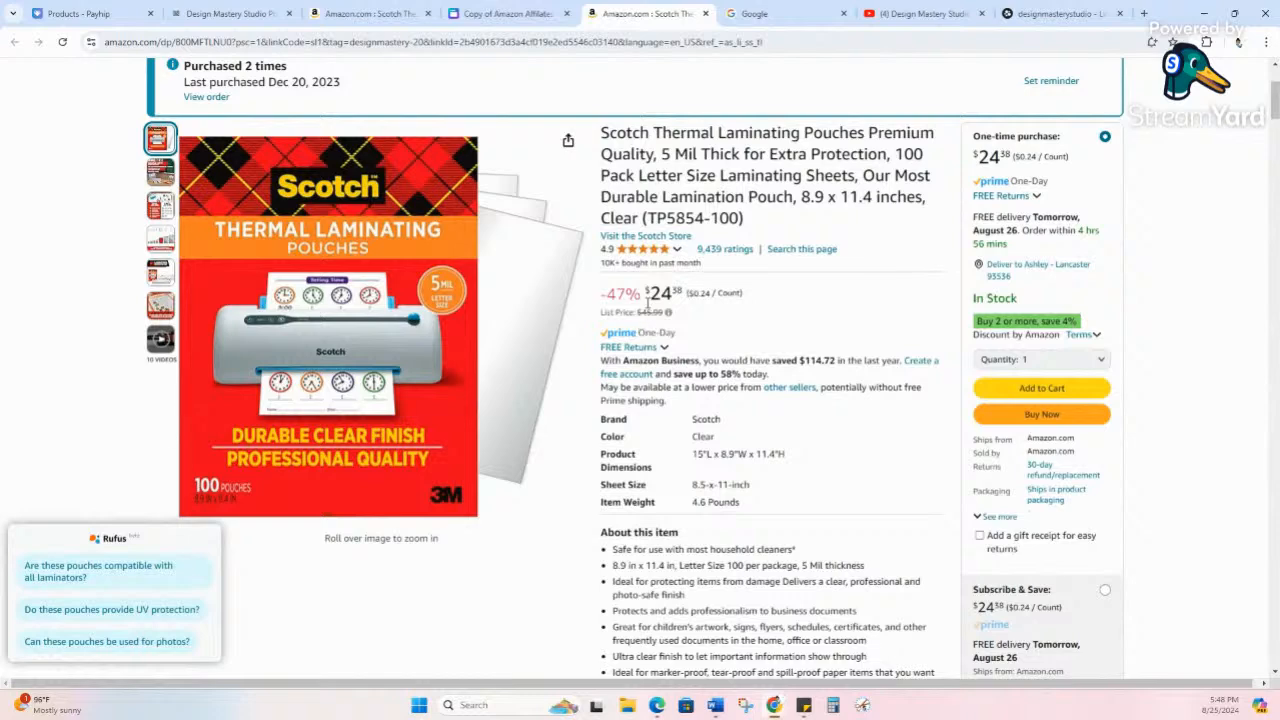
# - Switch to the original Amazon product page and inspect the affiliate tag and link ID in its full address
pyautogui.click(530, 13)
pyautogui.click(396, 9)
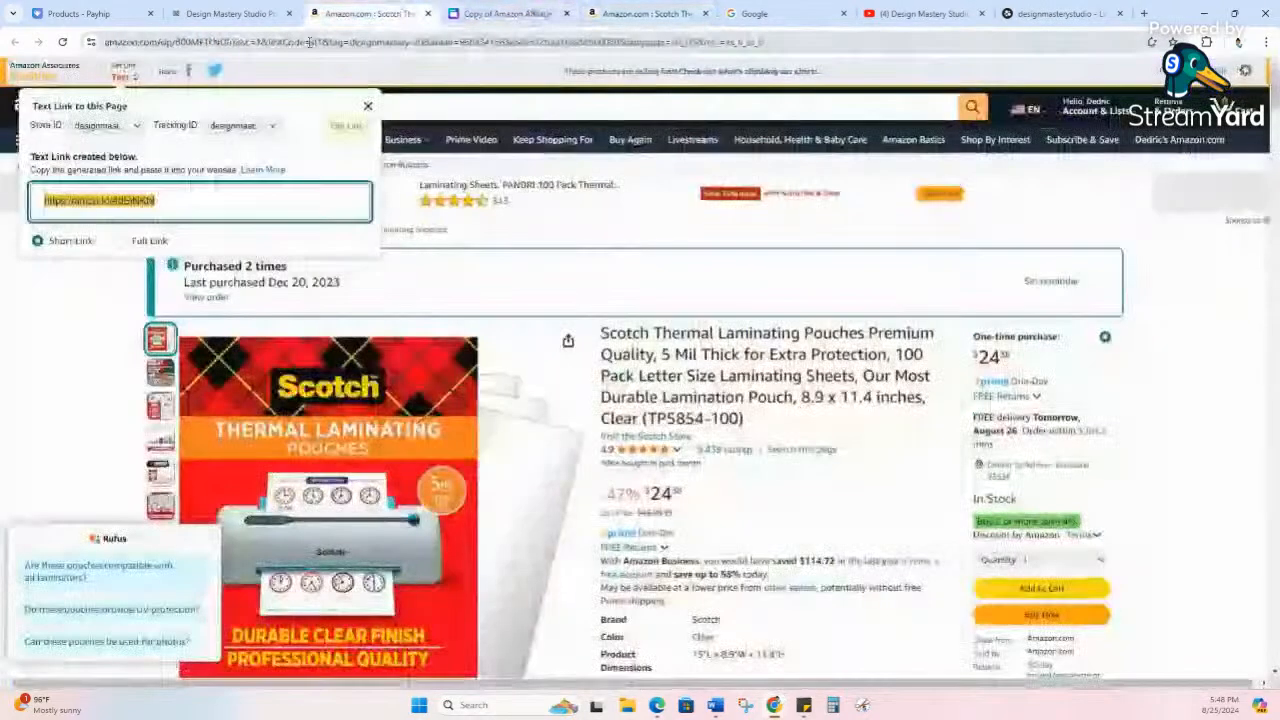
pyautogui.click(283, 43)
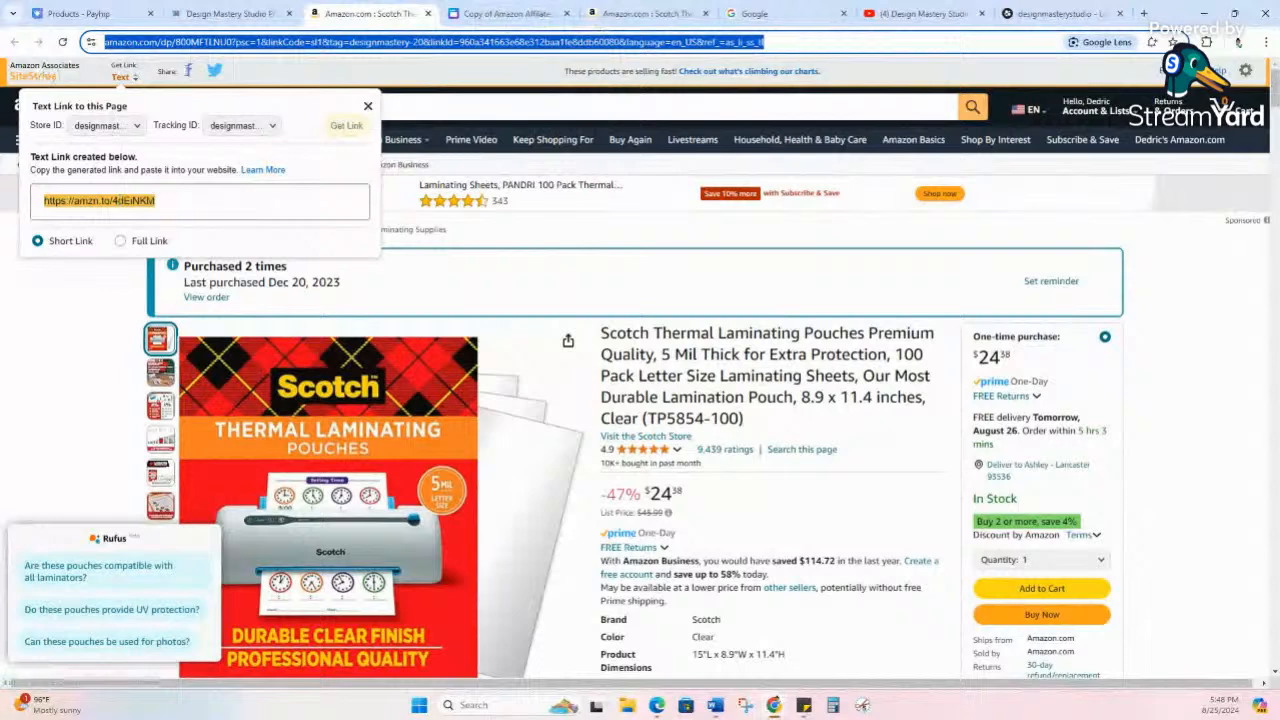
pyautogui.click(541, 46)
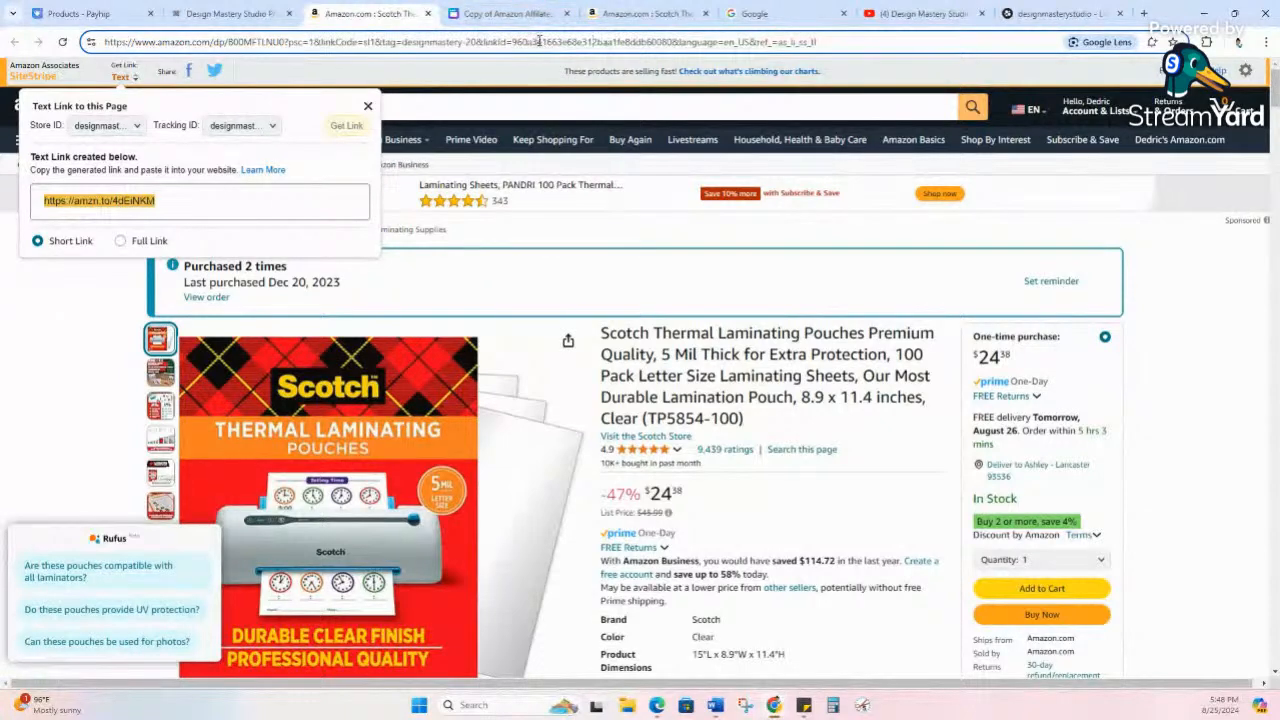
pyautogui.tripleClick(541, 46)
pyautogui.doubleClick(541, 46)
pyautogui.click(541, 46)
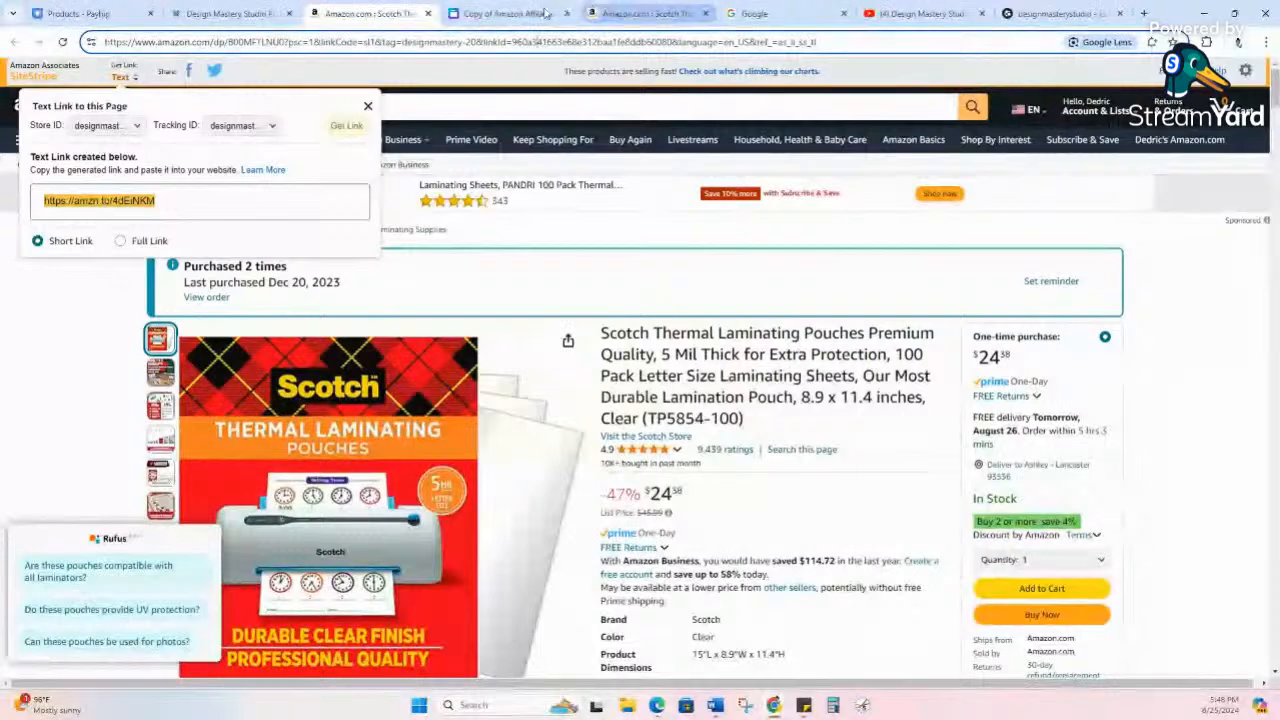
pyautogui.click(520, 15)
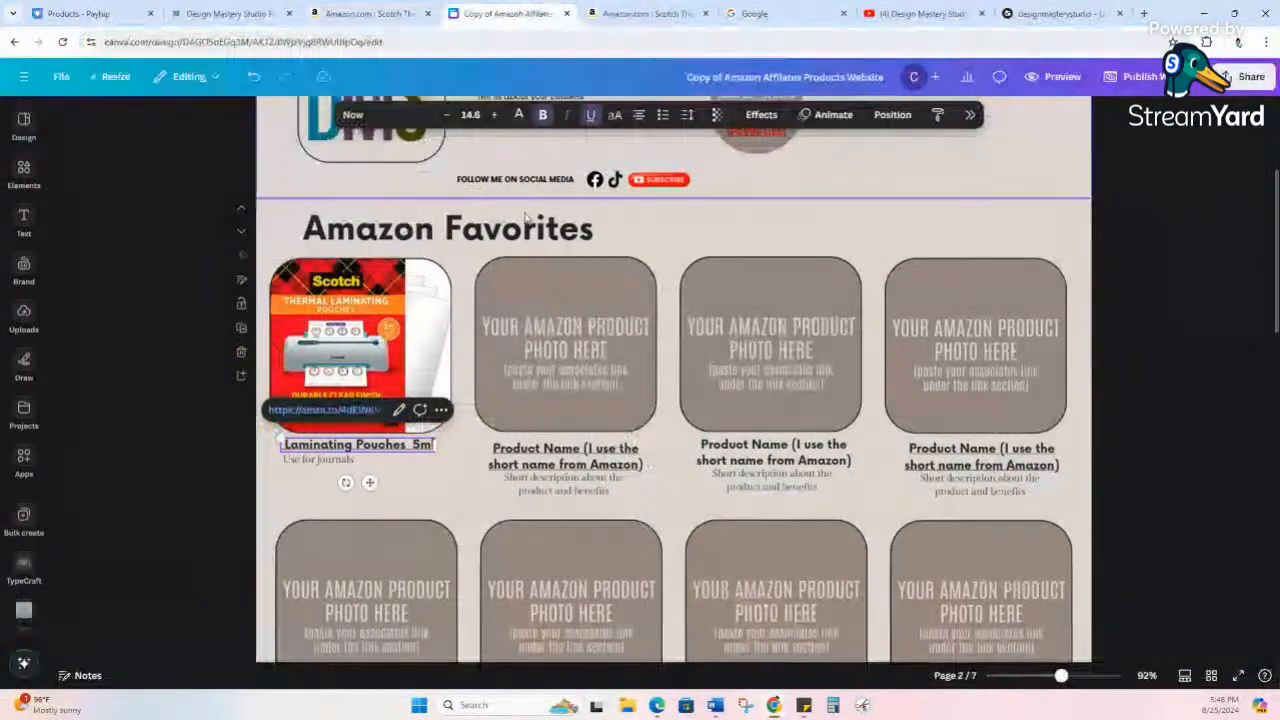
pyautogui.click(468, 462)
pyautogui.click(406, 452)
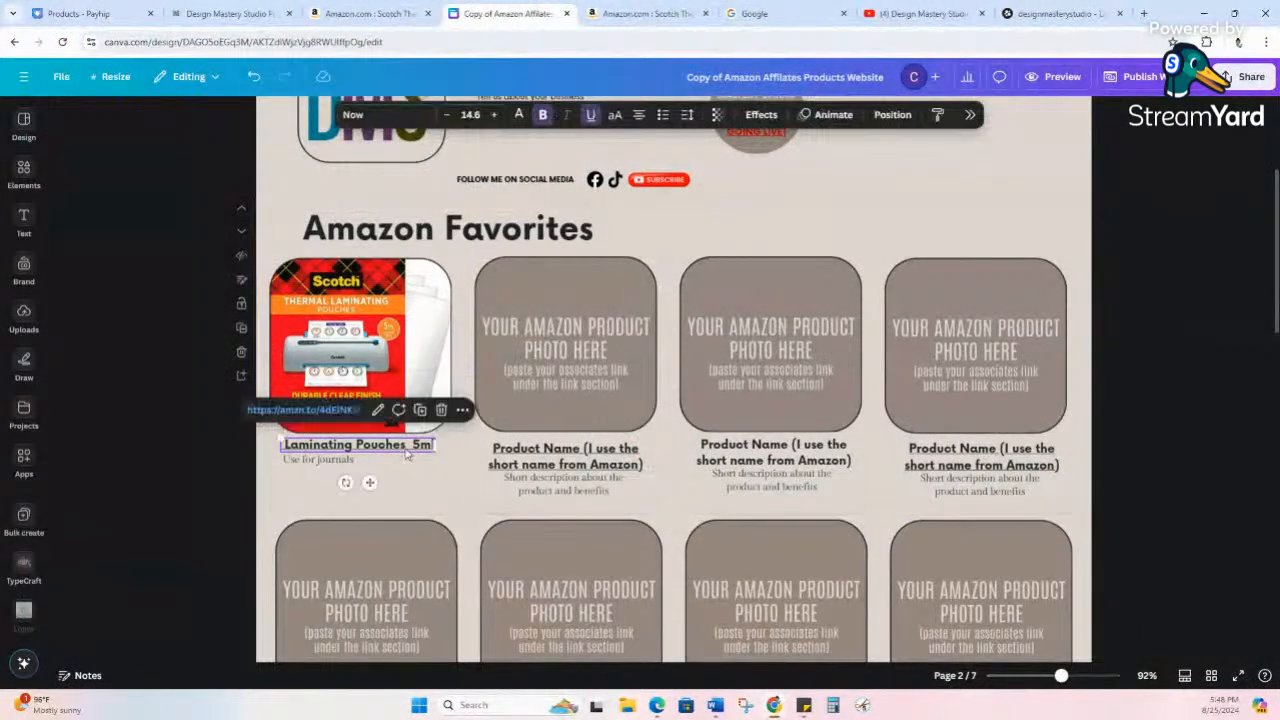
pyautogui.click(381, 320)
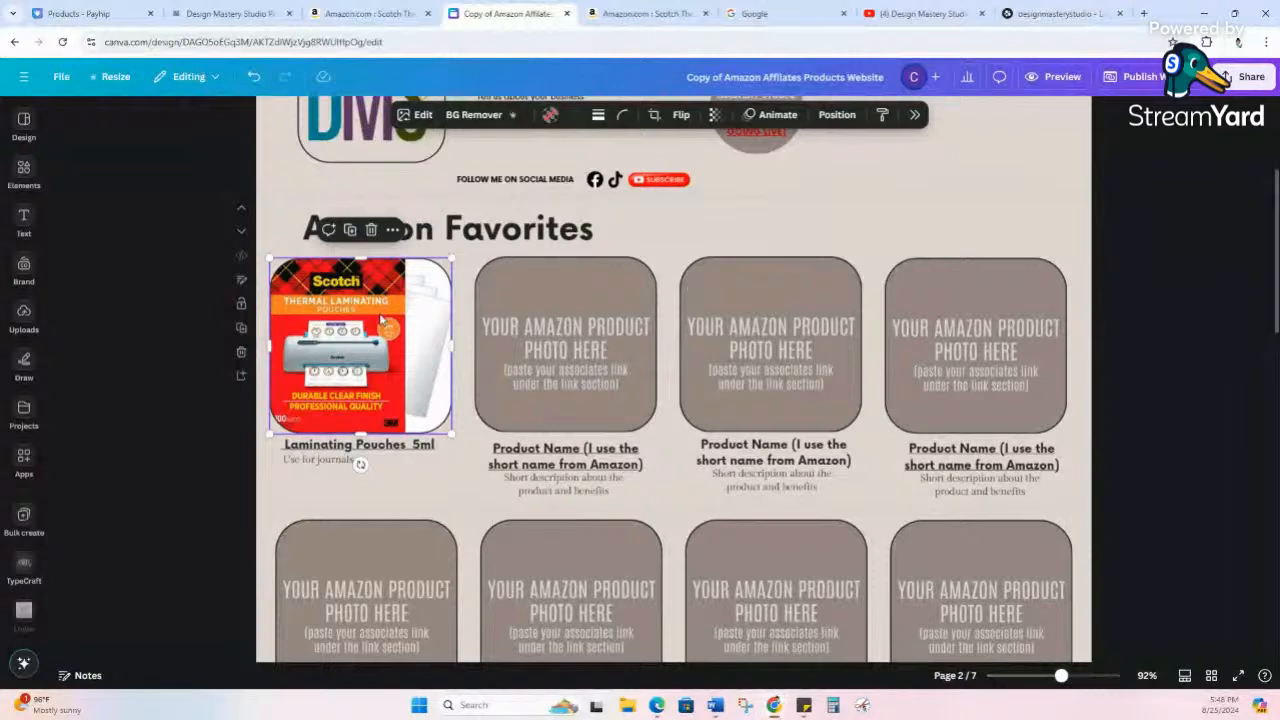
pyautogui.click(392, 230)
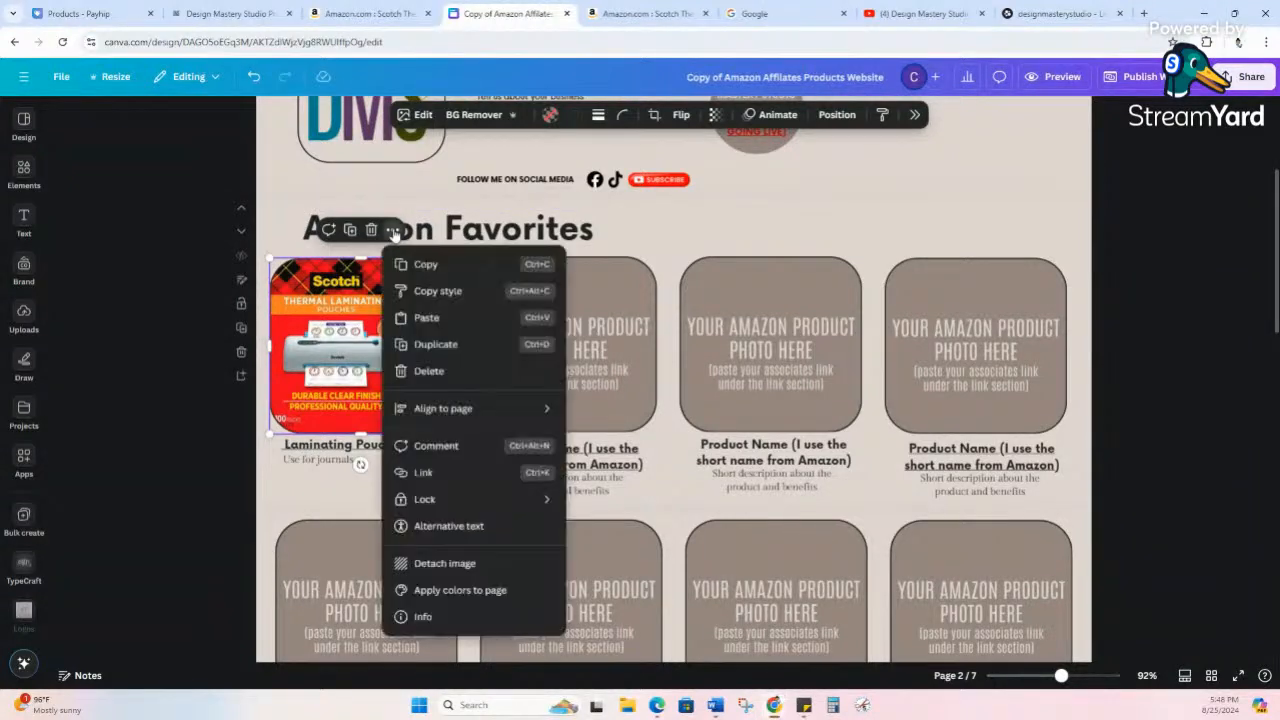
pyautogui.click(428, 474)
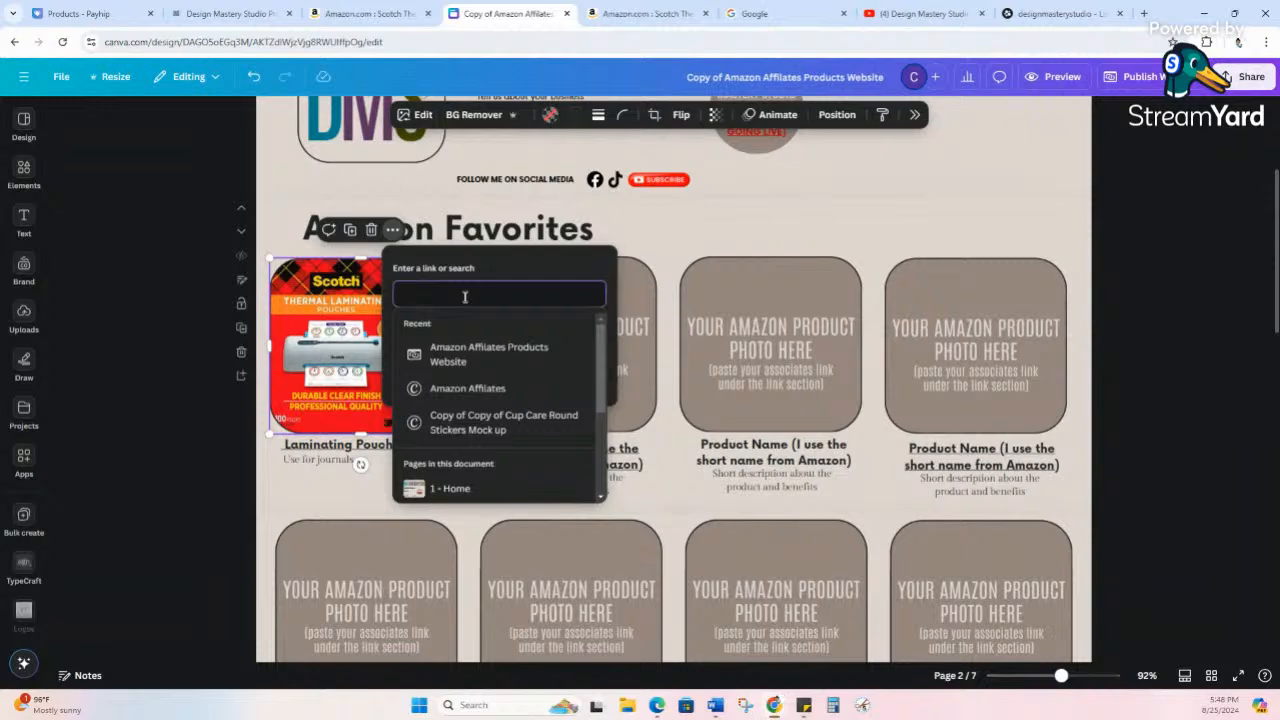
pyautogui.write('https://amzn.to/4dEINKM')
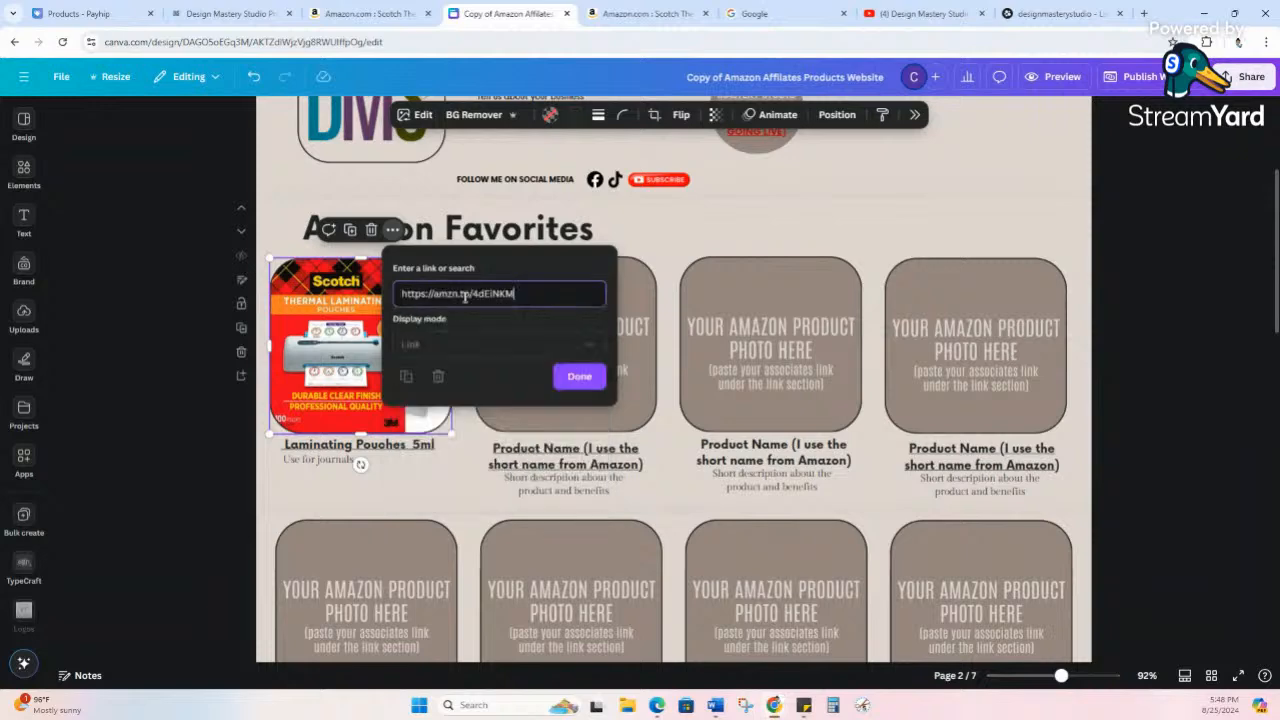
pyautogui.click(576, 380)
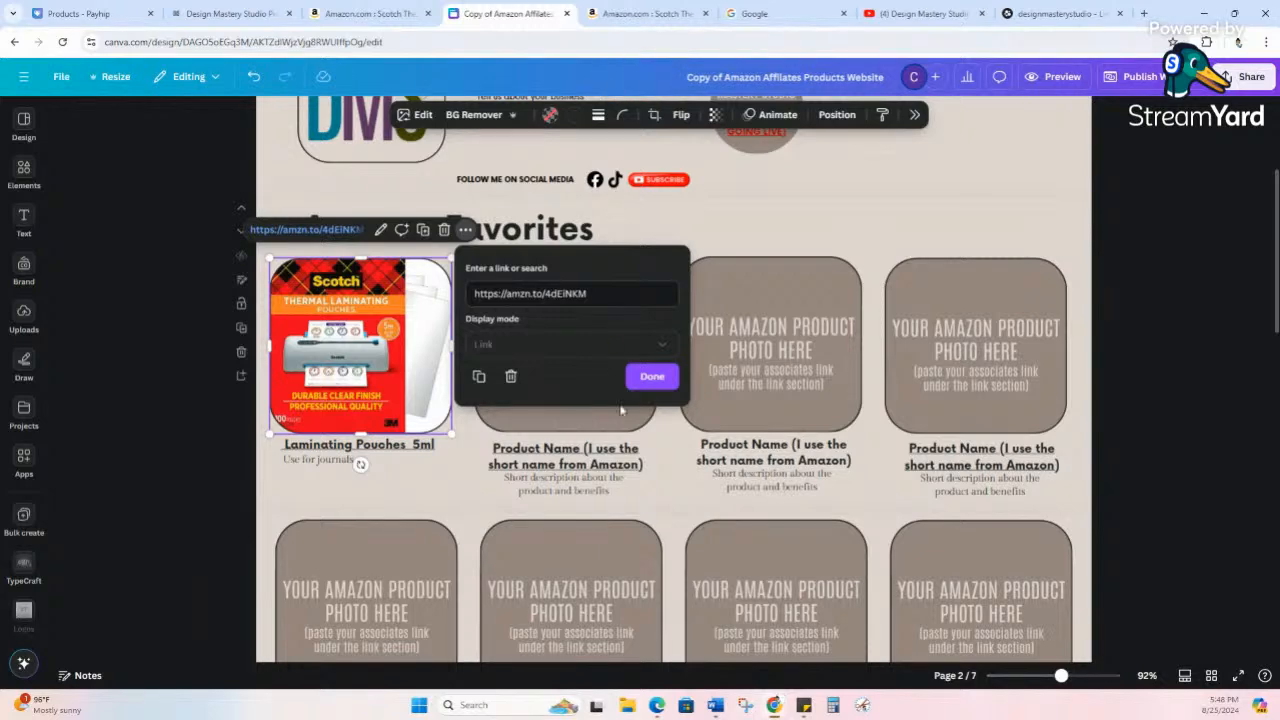
pyautogui.click(655, 377)
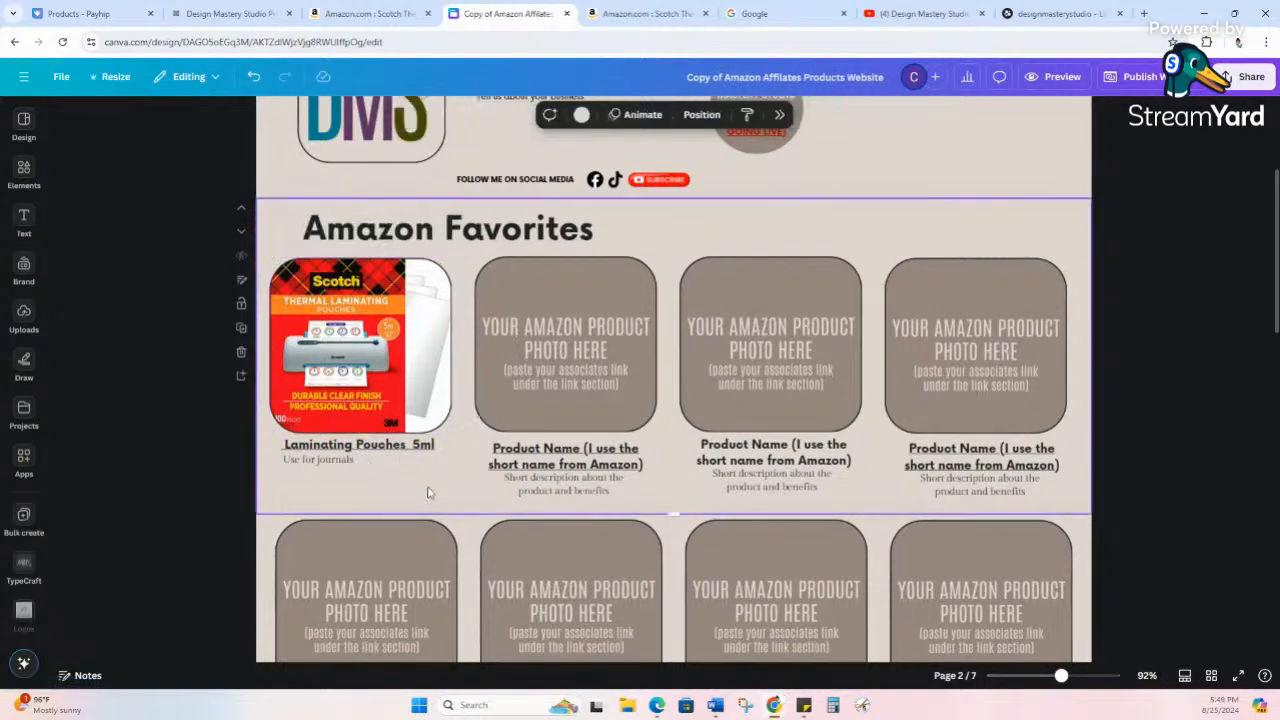
# - Check the links attached to the first product's name and photo and compare them with the neighbouring placeholder
pyautogui.click(396, 447)
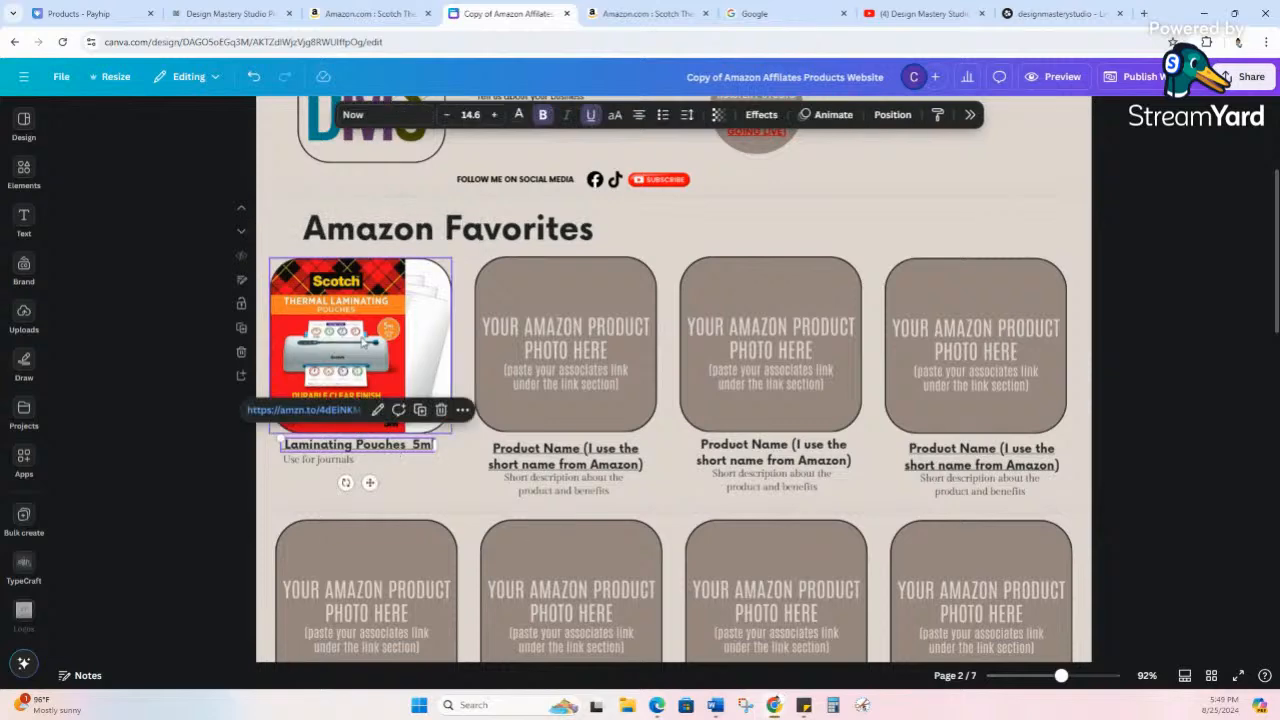
pyautogui.click(363, 342)
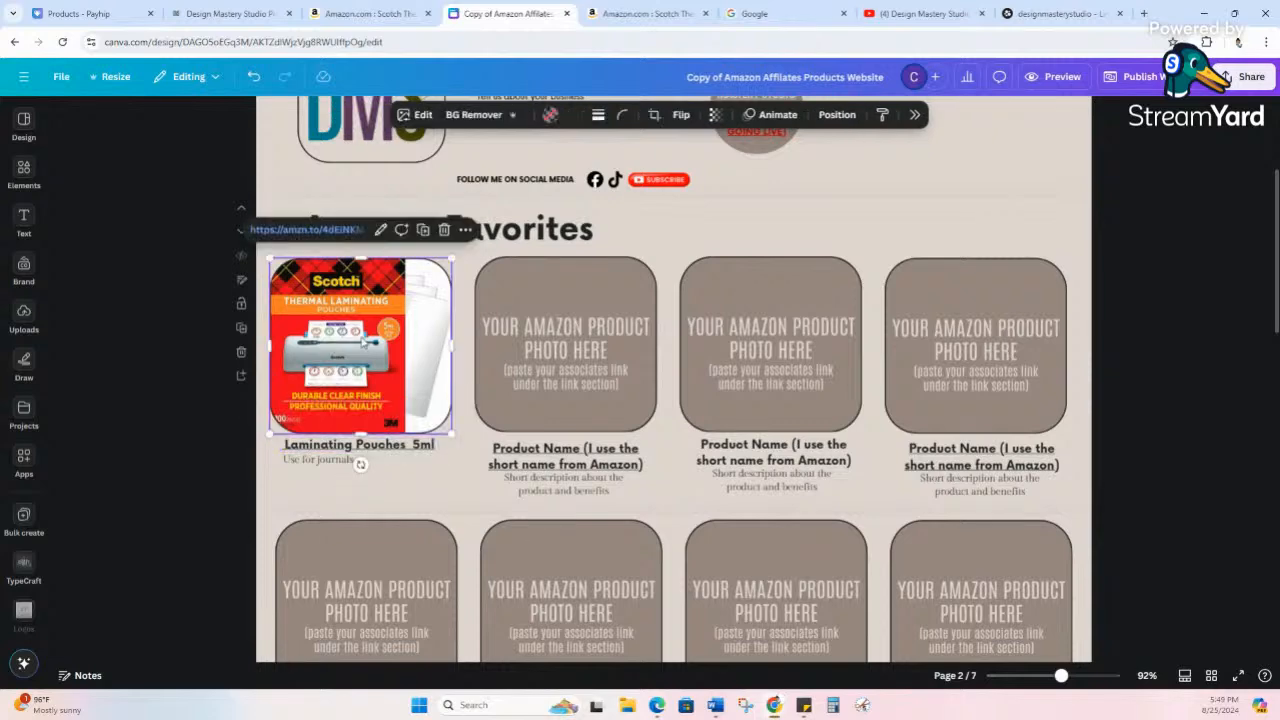
pyautogui.click(388, 452)
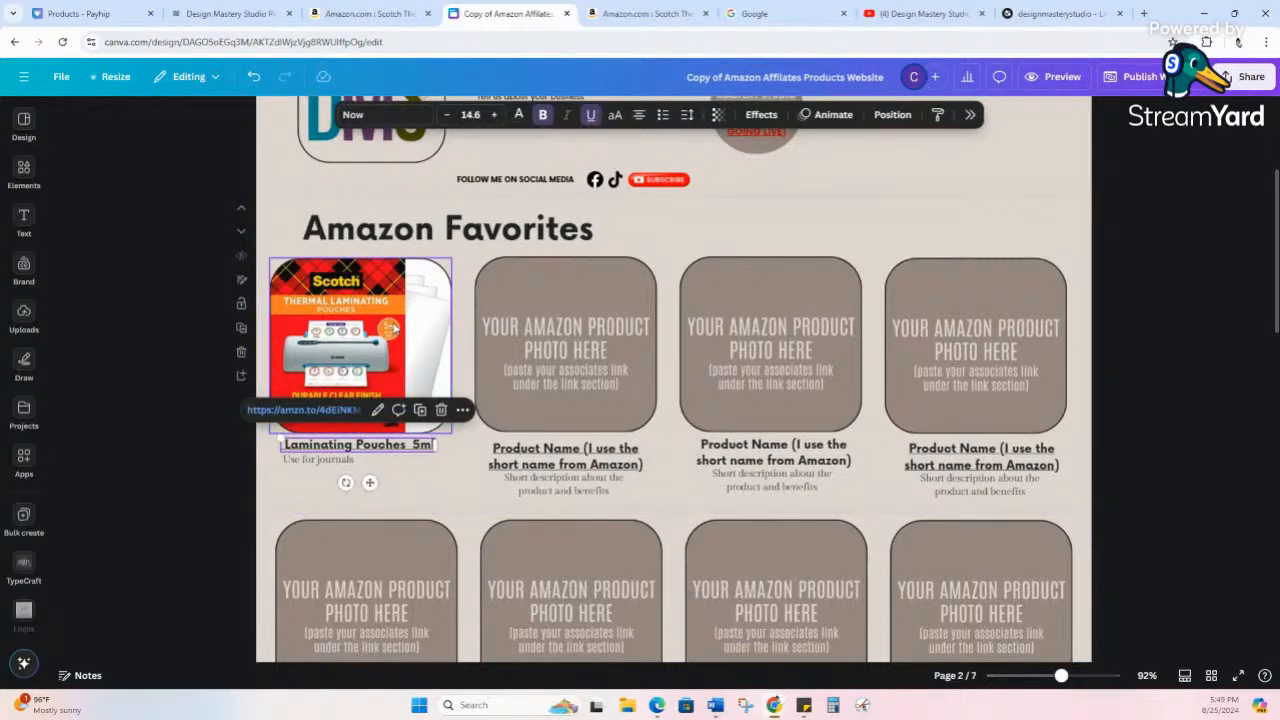
pyautogui.click(390, 328)
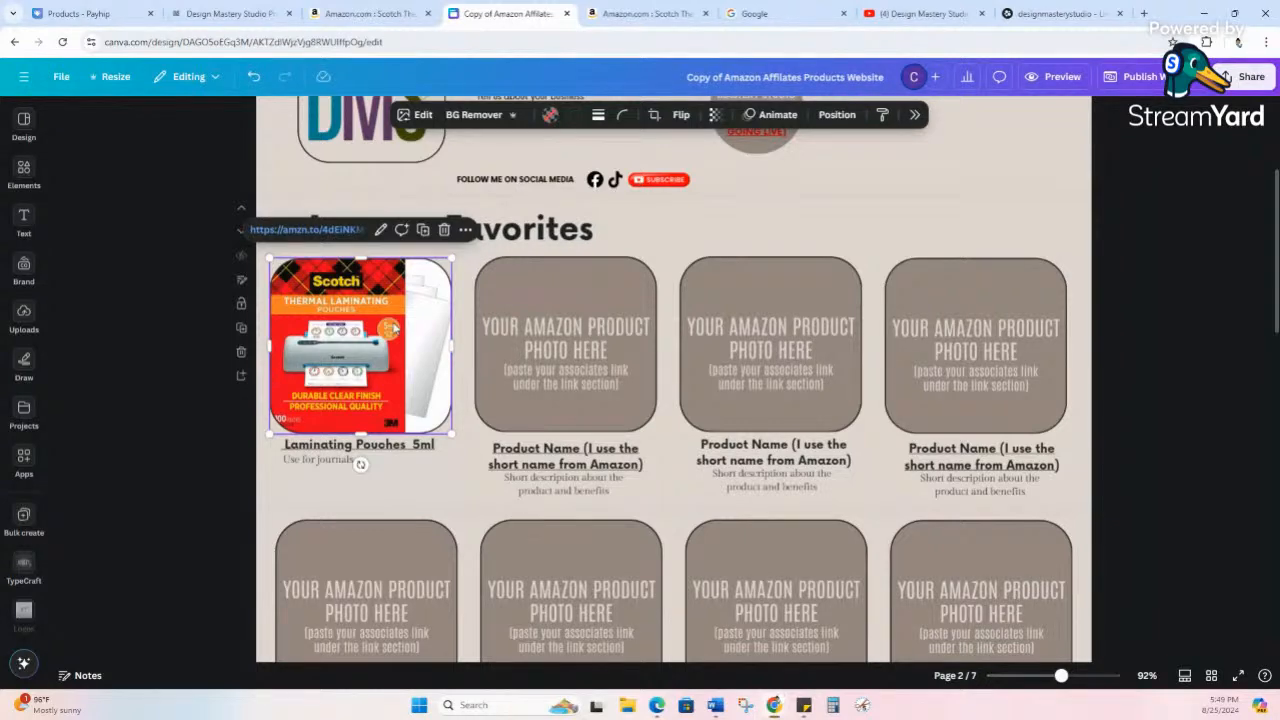
pyautogui.click(453, 457)
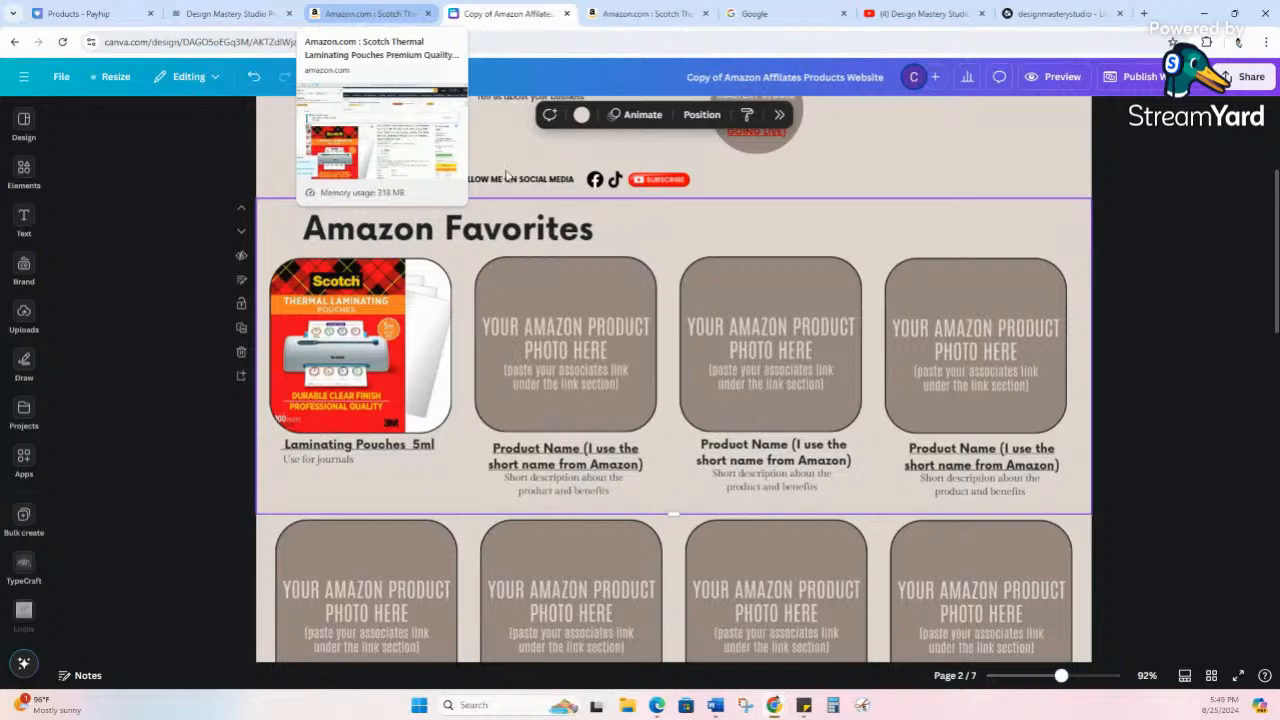
pyautogui.moveTo(778, 711)
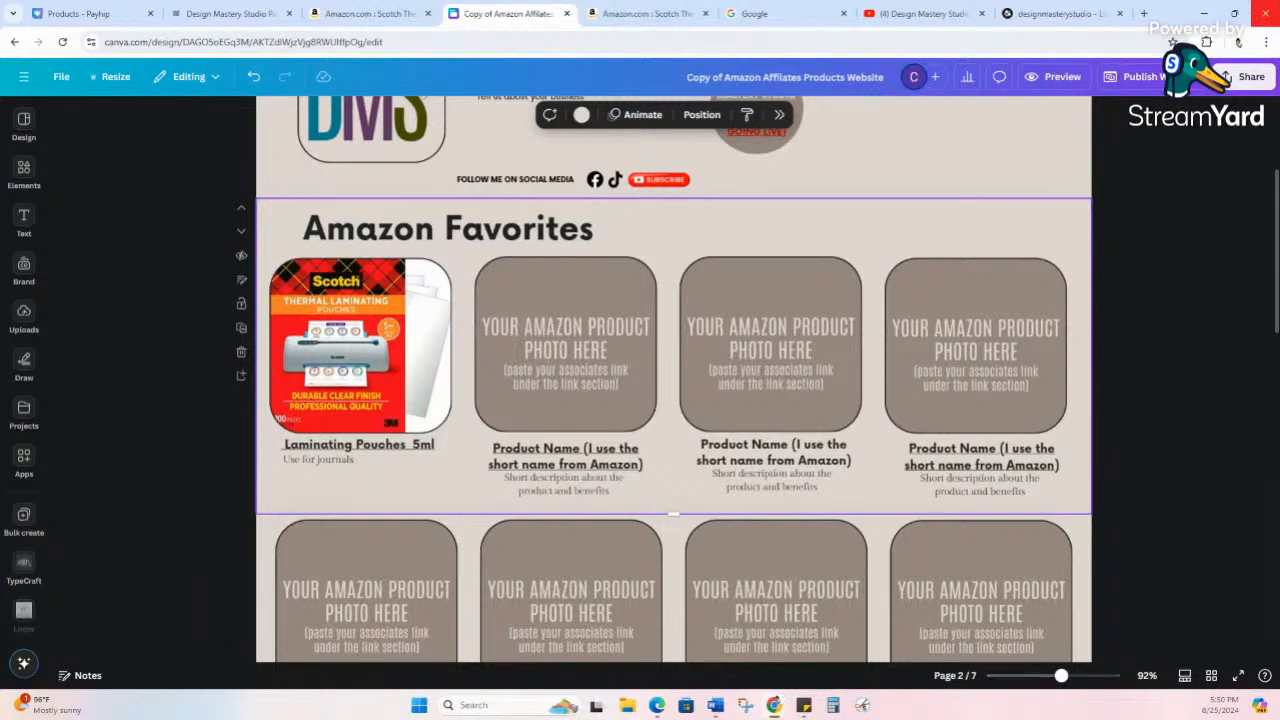
pyautogui.click(338, 330)
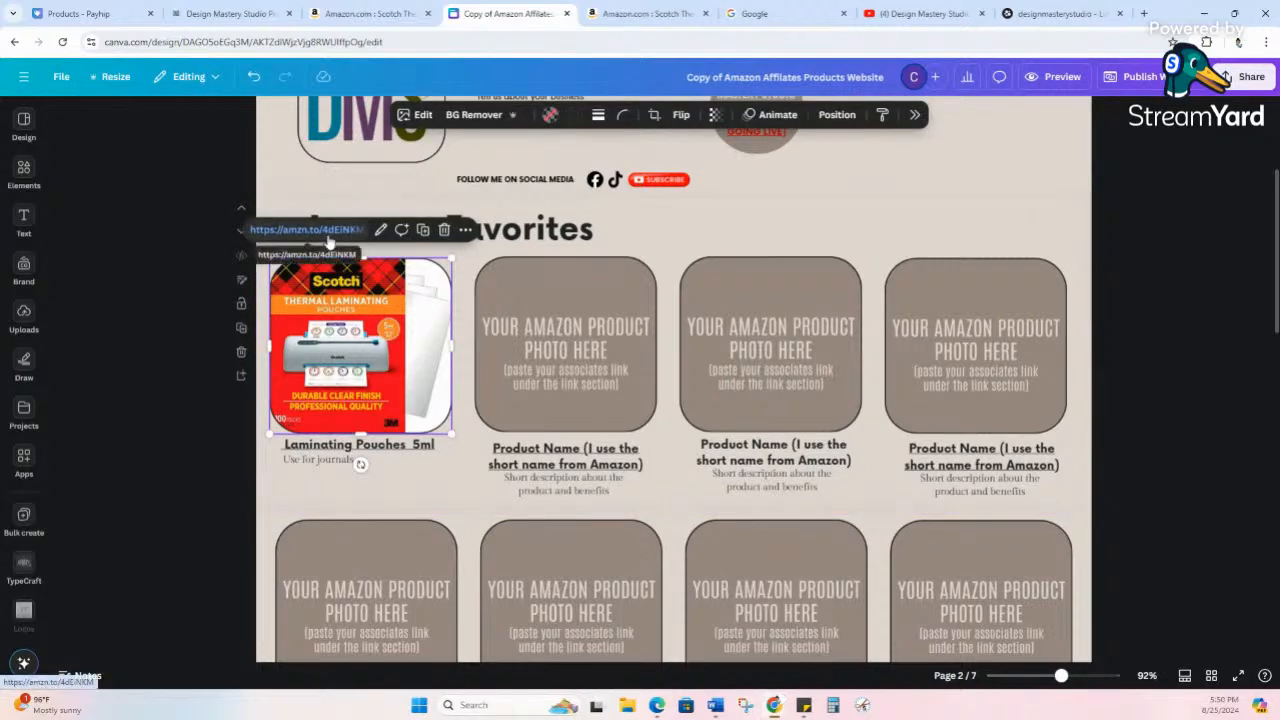
pyautogui.click(557, 286)
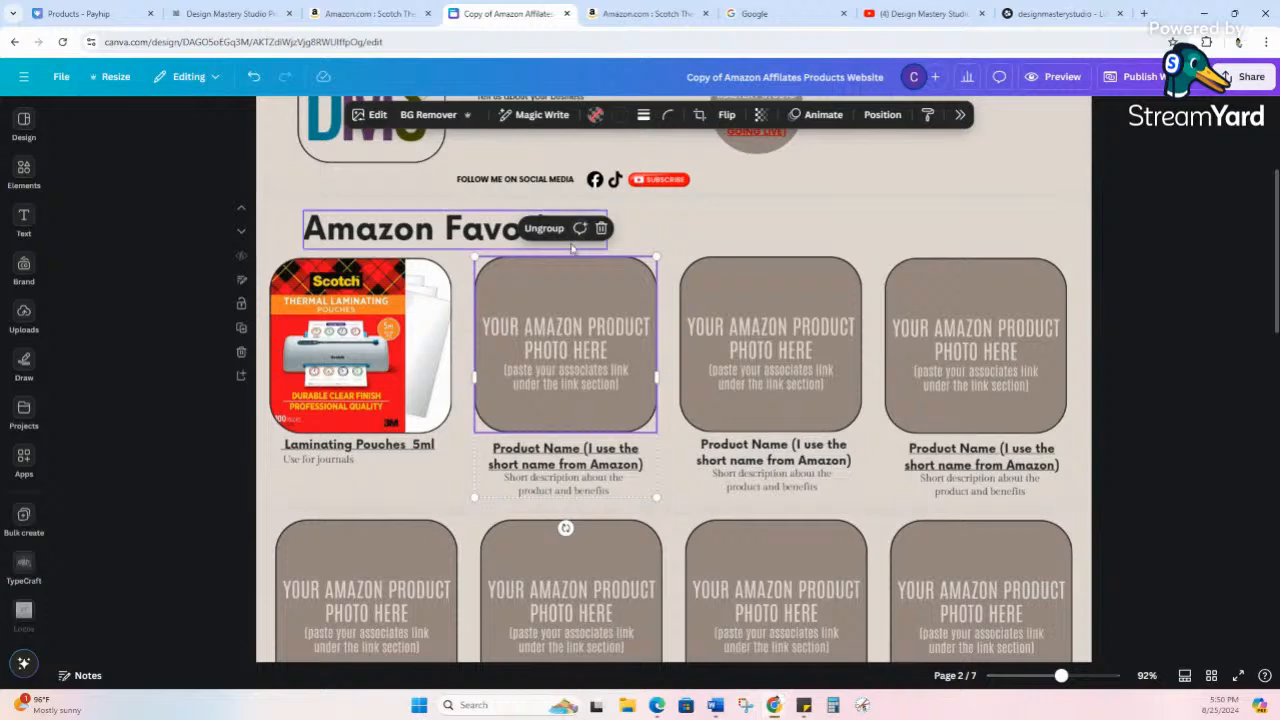
pyautogui.click(408, 335)
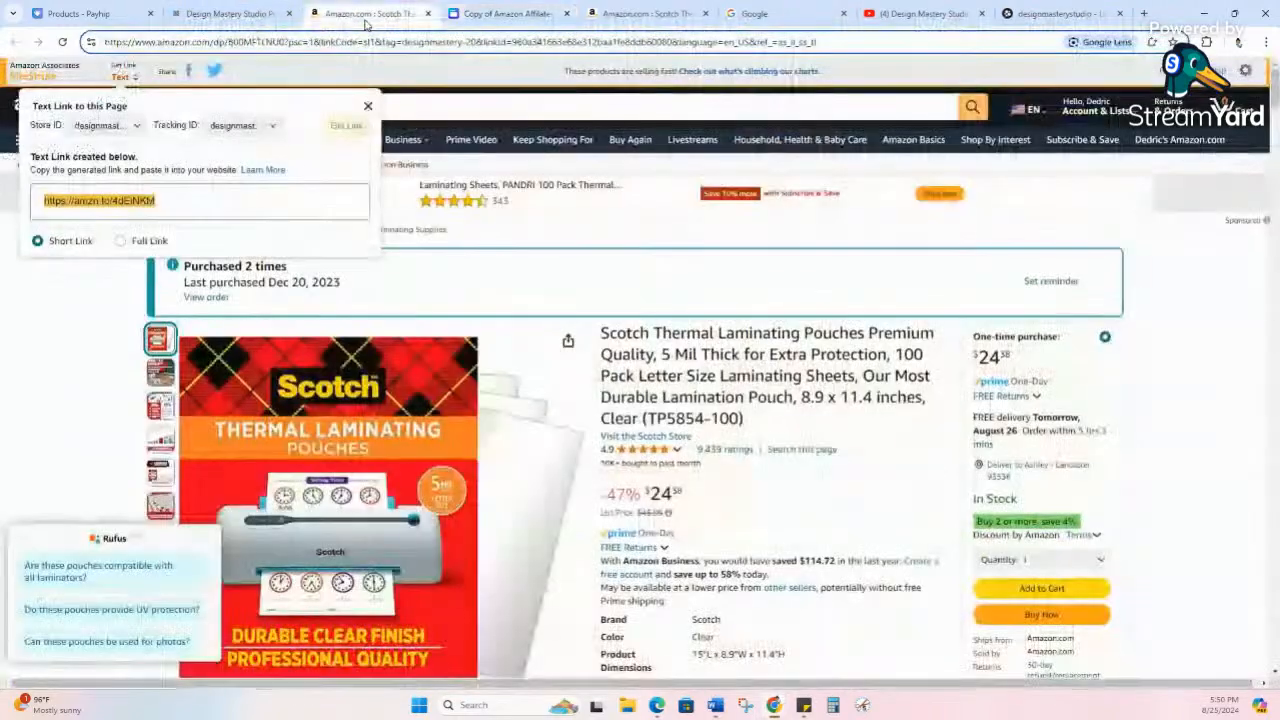
# - Switch to the Amazon laminating pouches page and look over its product details and share option
pyautogui.click(370, 13)
pyautogui.scroll(-2, 727, 365)
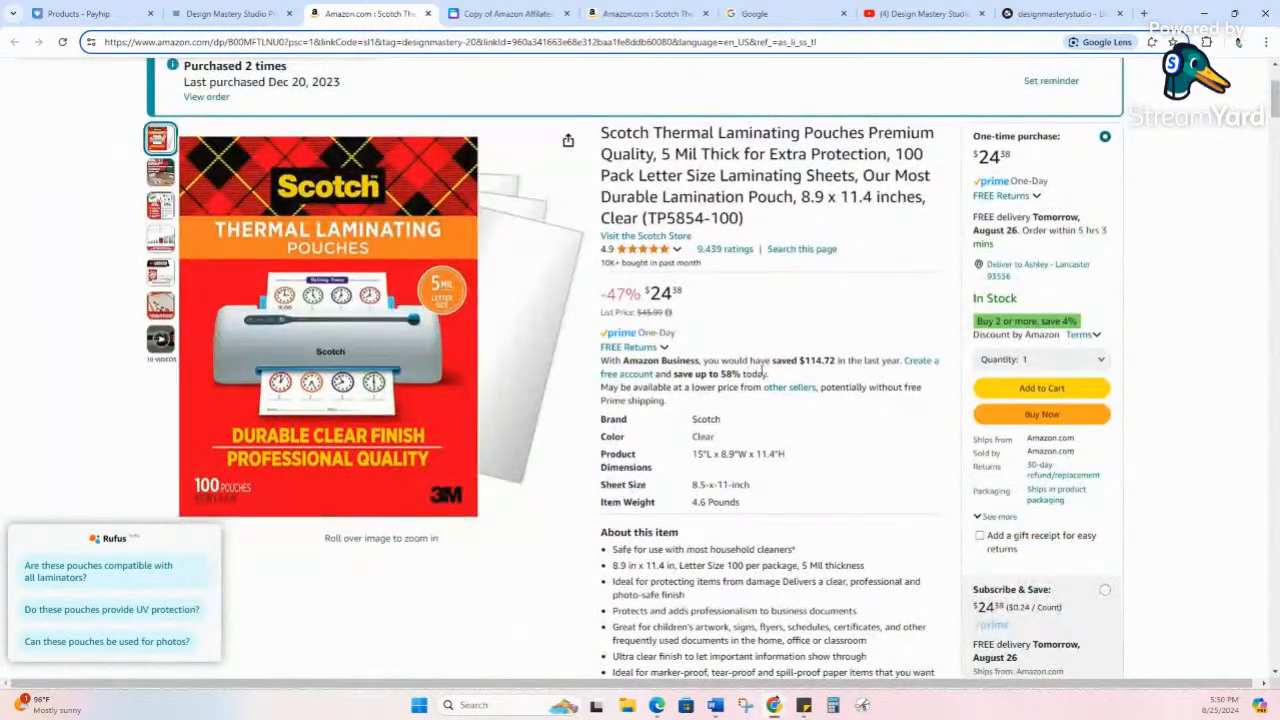
pyautogui.scroll(-1, 775, 380)
pyautogui.scroll(-1, 829, 385)
pyautogui.scroll(3, 829, 385)
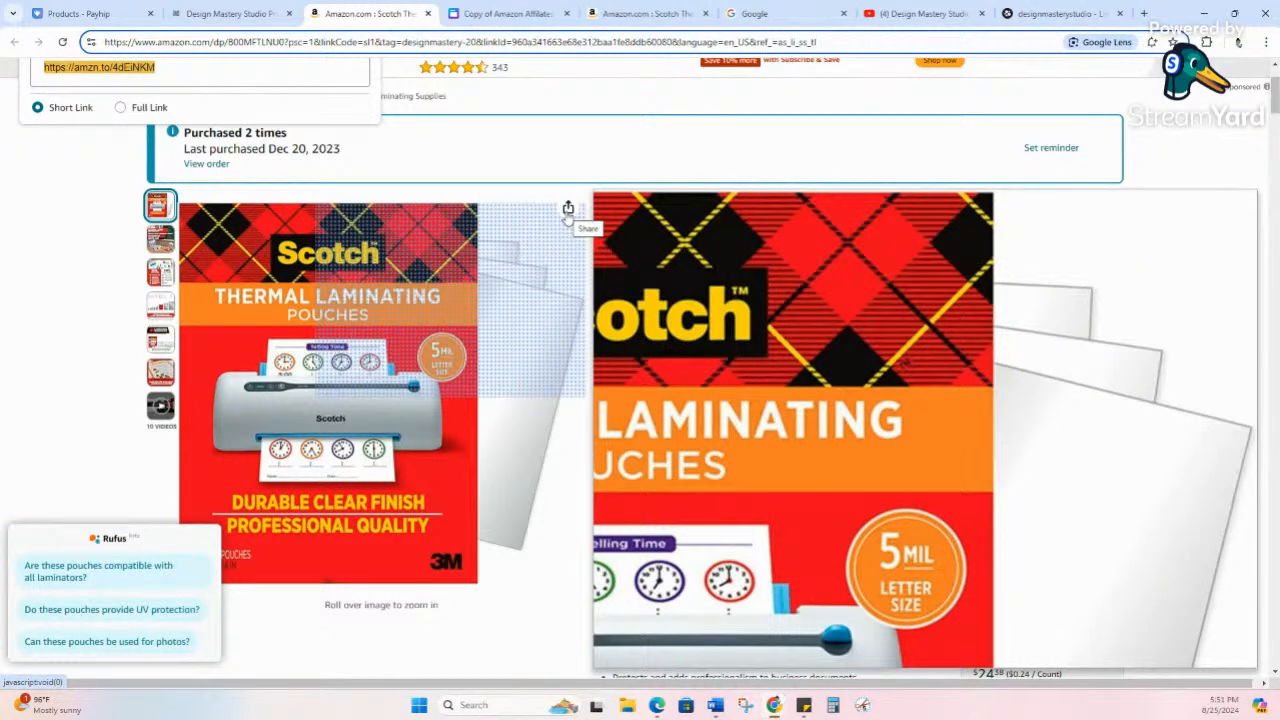
# - Return to the Canva design and look over the remaining product placeholders and category section
pyautogui.click(541, 18)
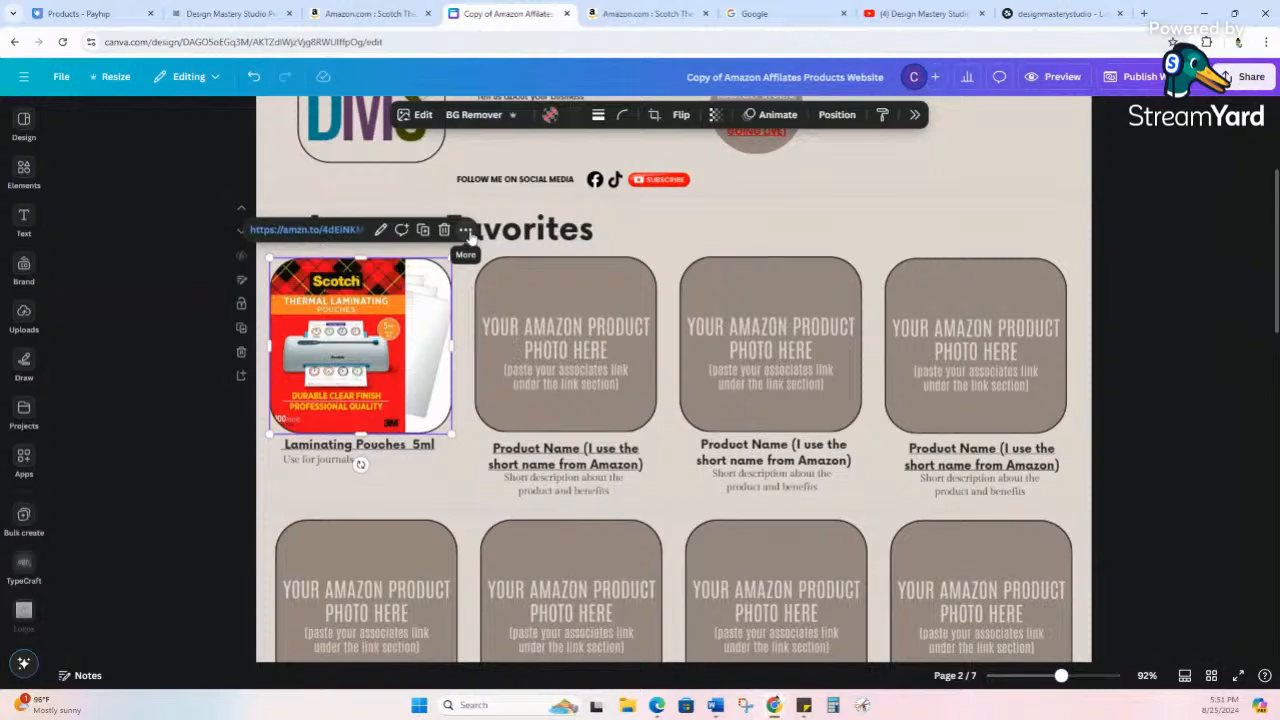
pyautogui.scroll(-5, 470, 235)
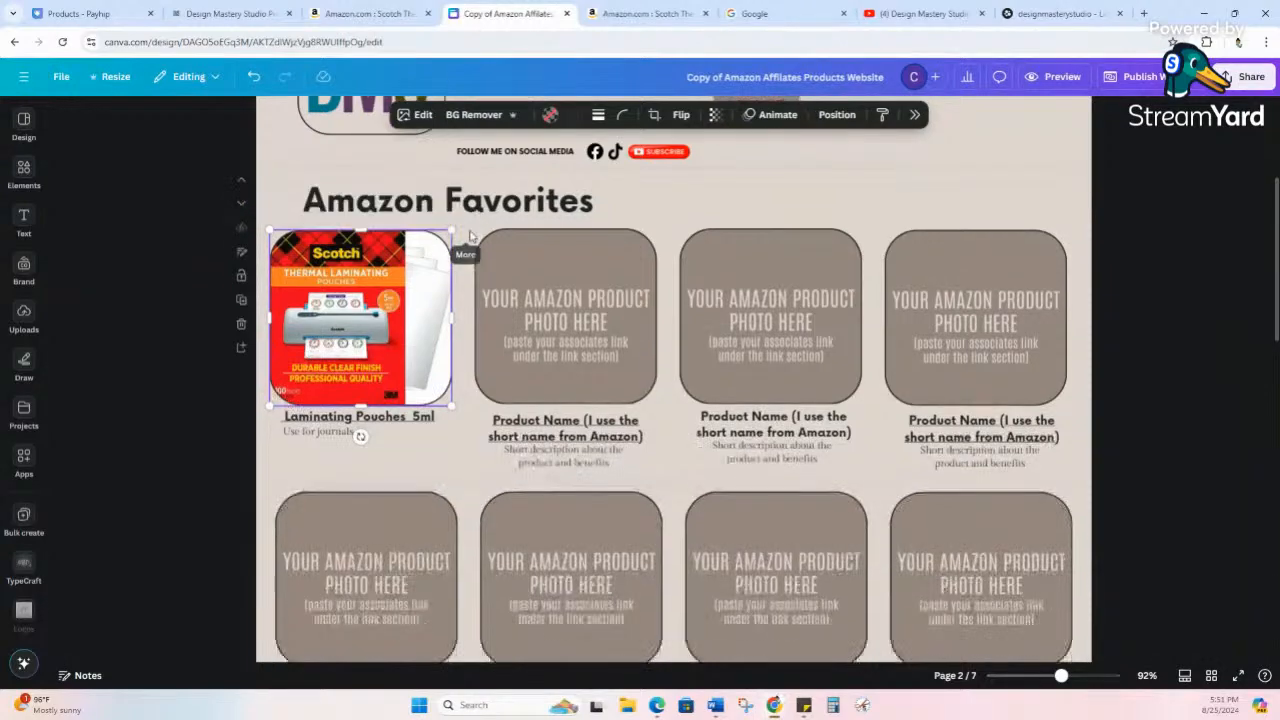
pyautogui.scroll(-10, 470, 235)
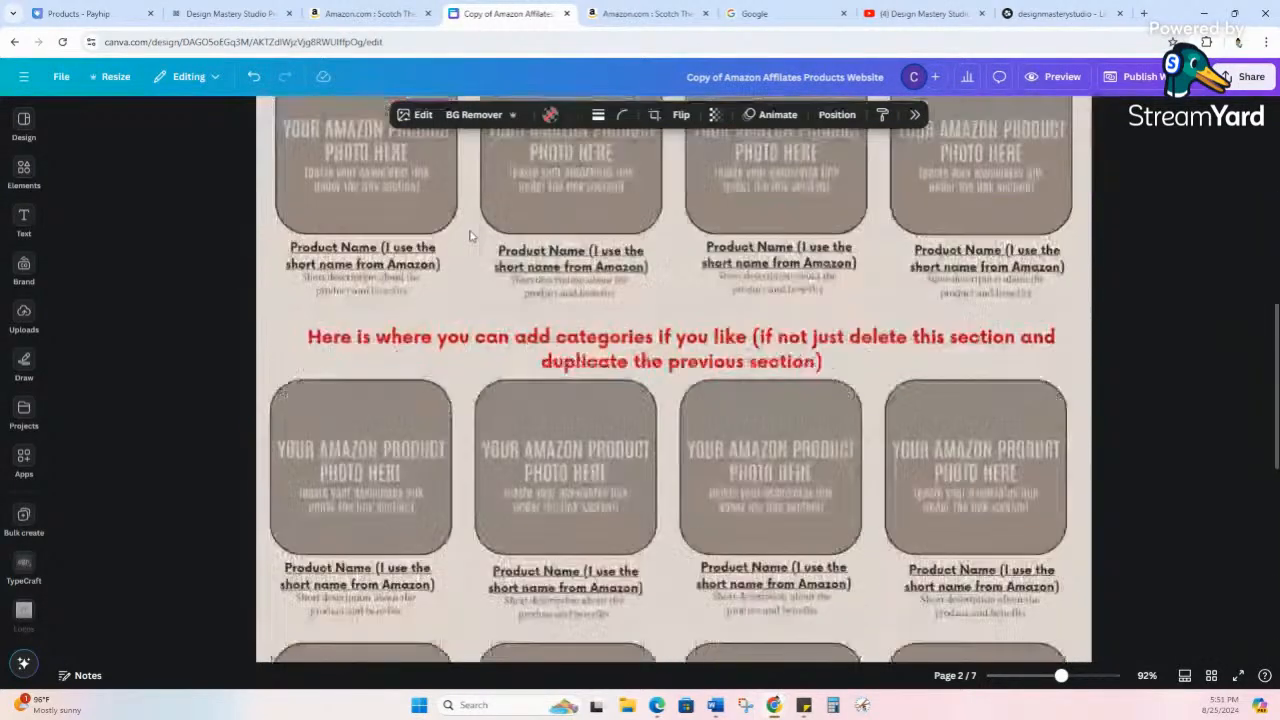
pyautogui.scroll(12, 480, 280)
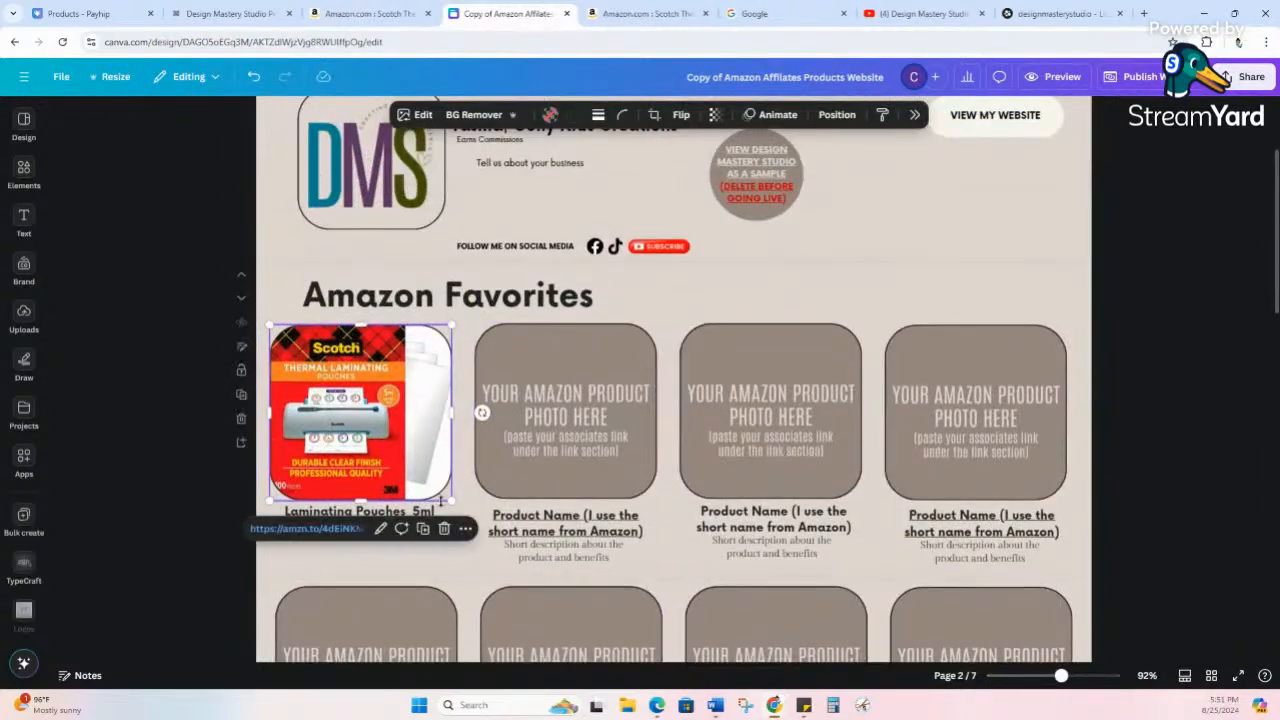
pyautogui.click(468, 552)
# - Go back to the Amazon laminating pouches page and open the Scotch TL901X Thermal Laminator product from it
pyautogui.click(330, 12)
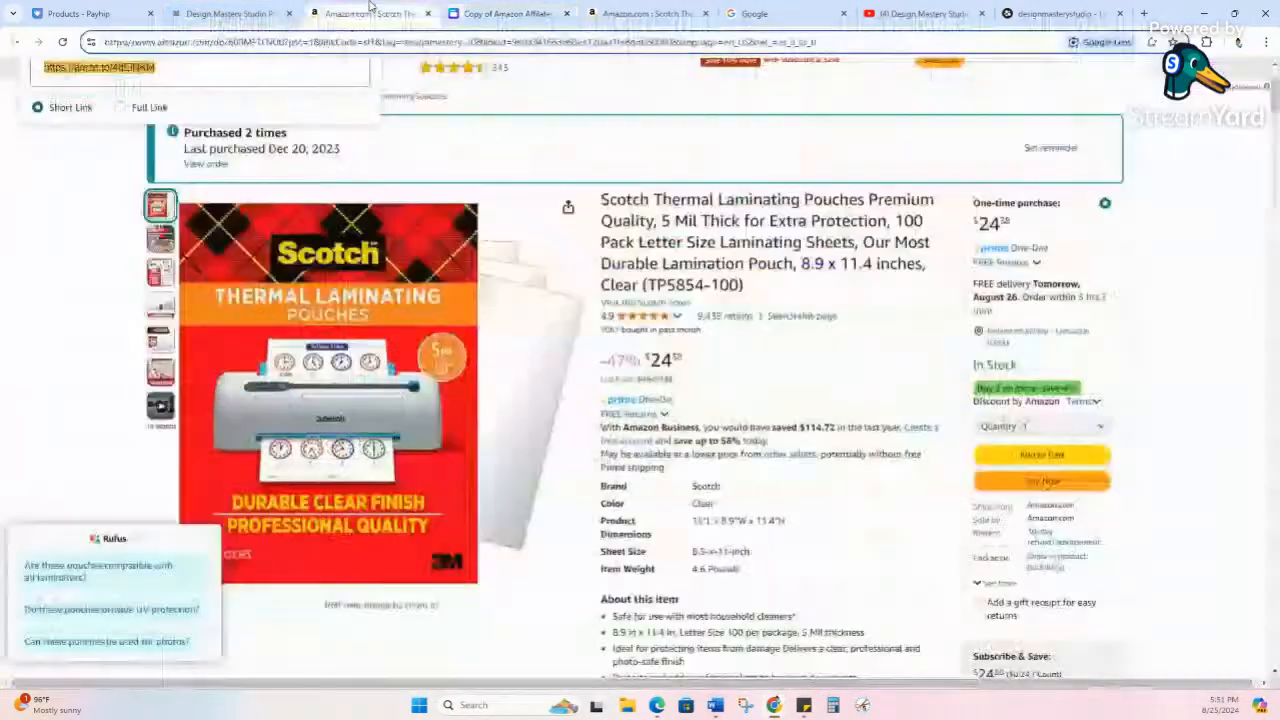
pyautogui.scroll(1, 567, 156)
pyautogui.scroll(-10, 567, 156)
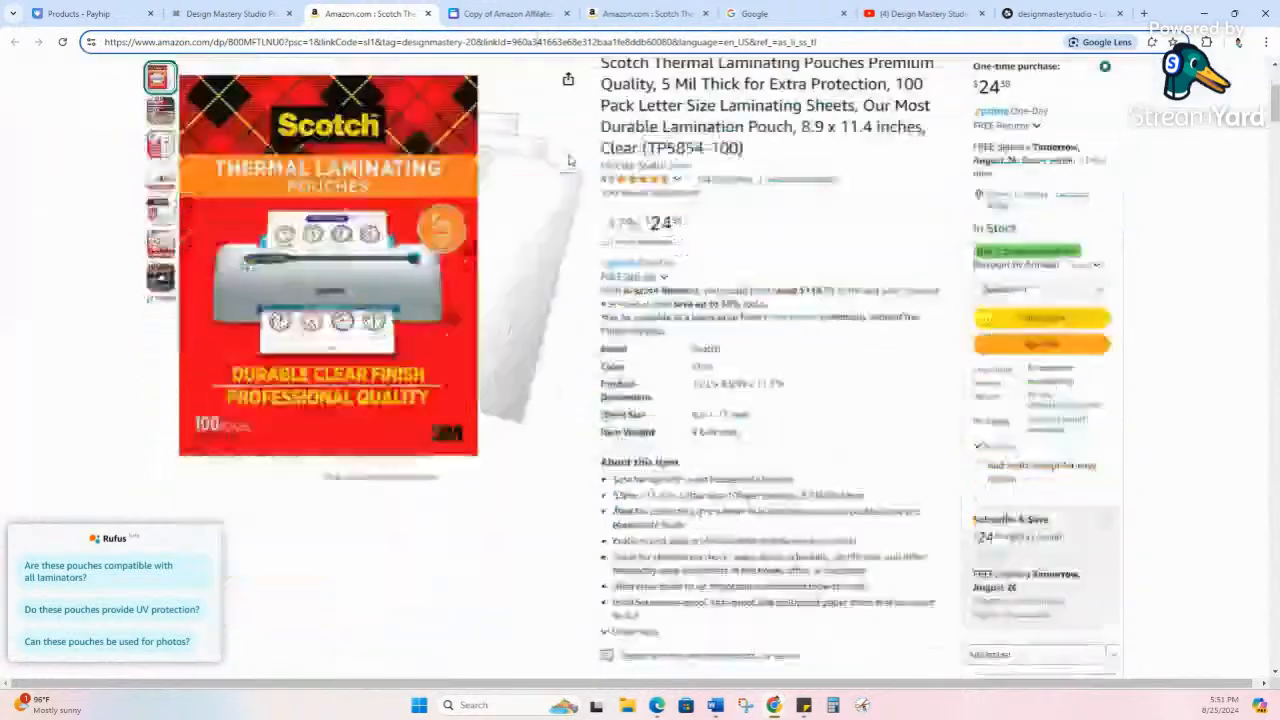
pyautogui.click(390, 420)
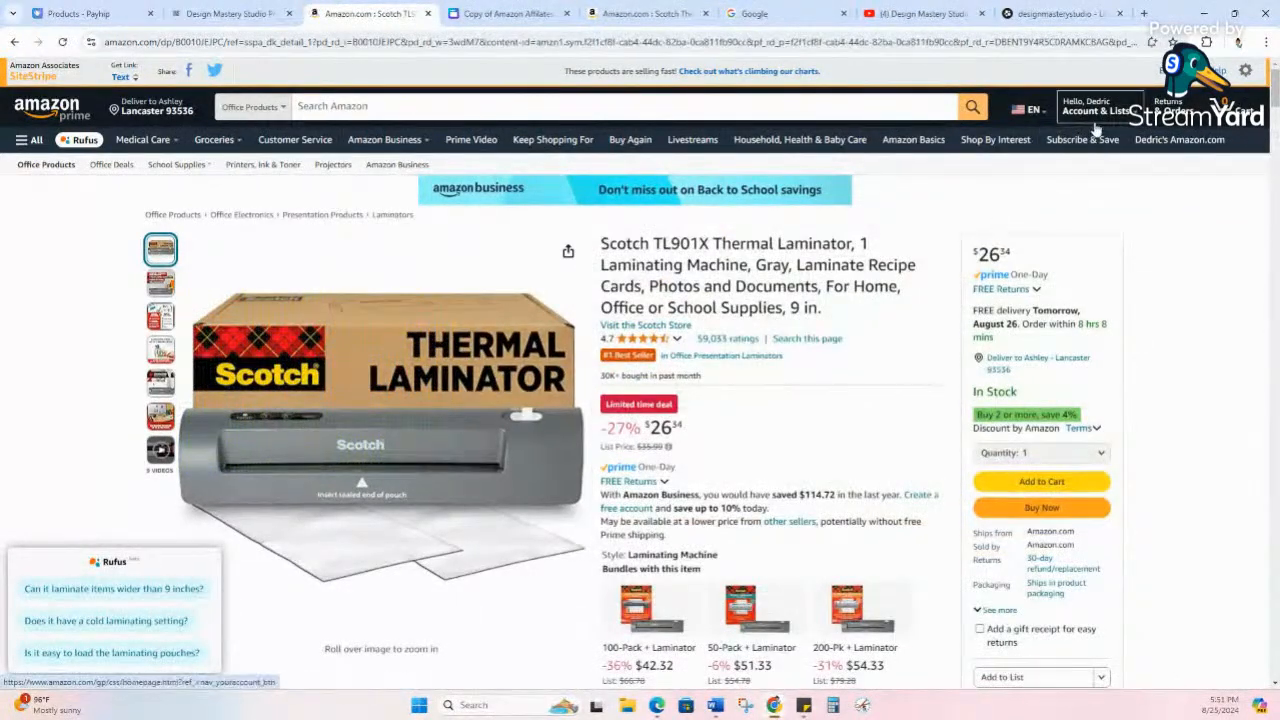
pyautogui.moveTo(1090, 112)
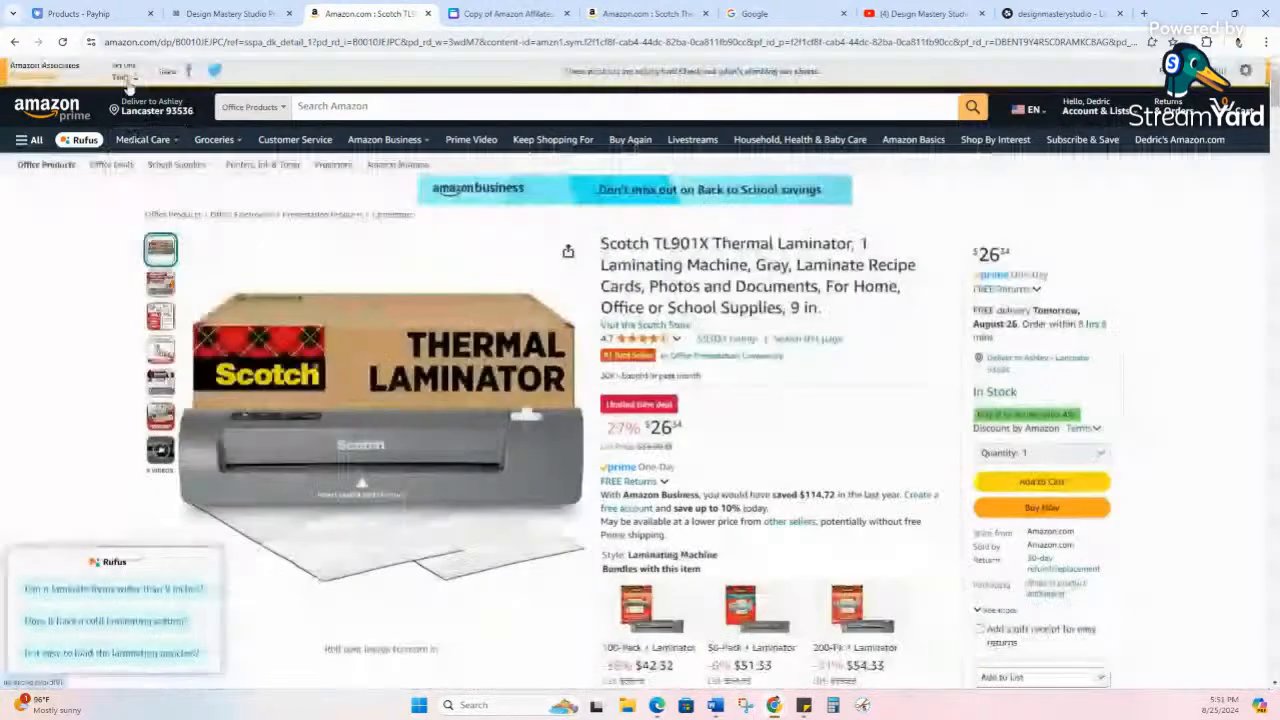
# - Generate the laminator's short Associates text link and copy it
pyautogui.click(122, 77)
pyautogui.hotkey('ctrl', 'c')
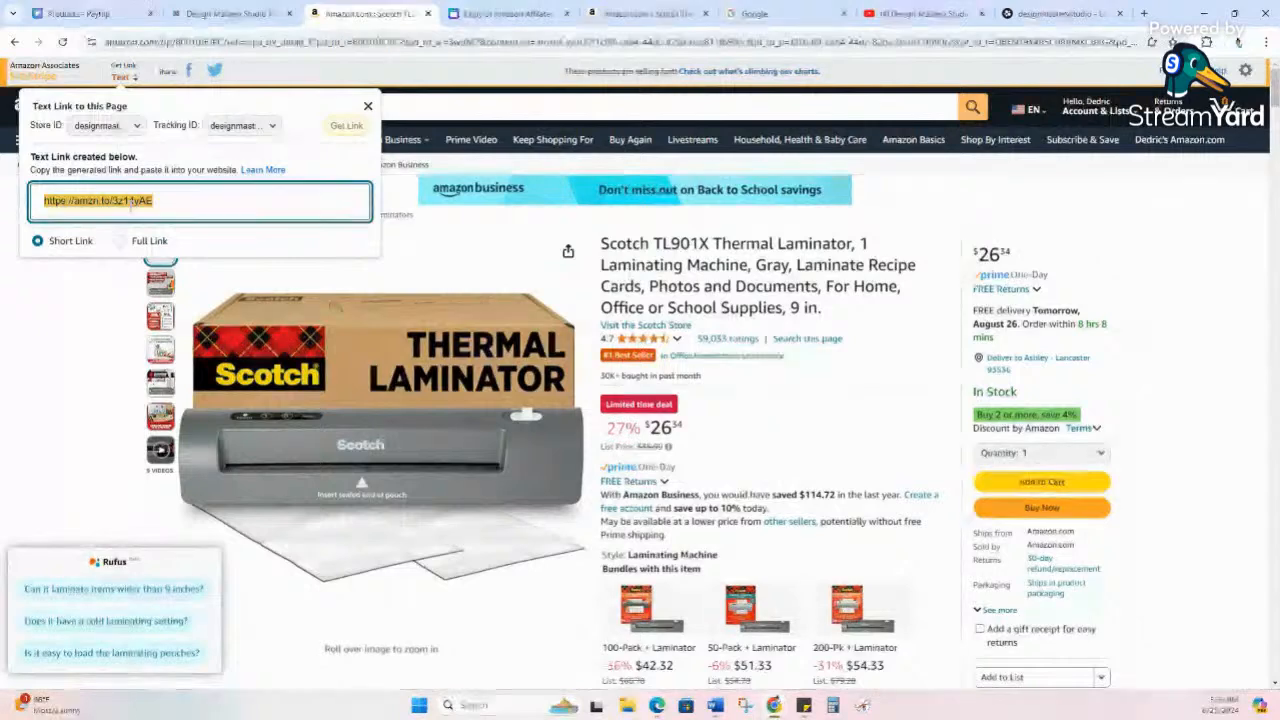
pyautogui.rightClick(133, 206)
pyautogui.click(170, 219)
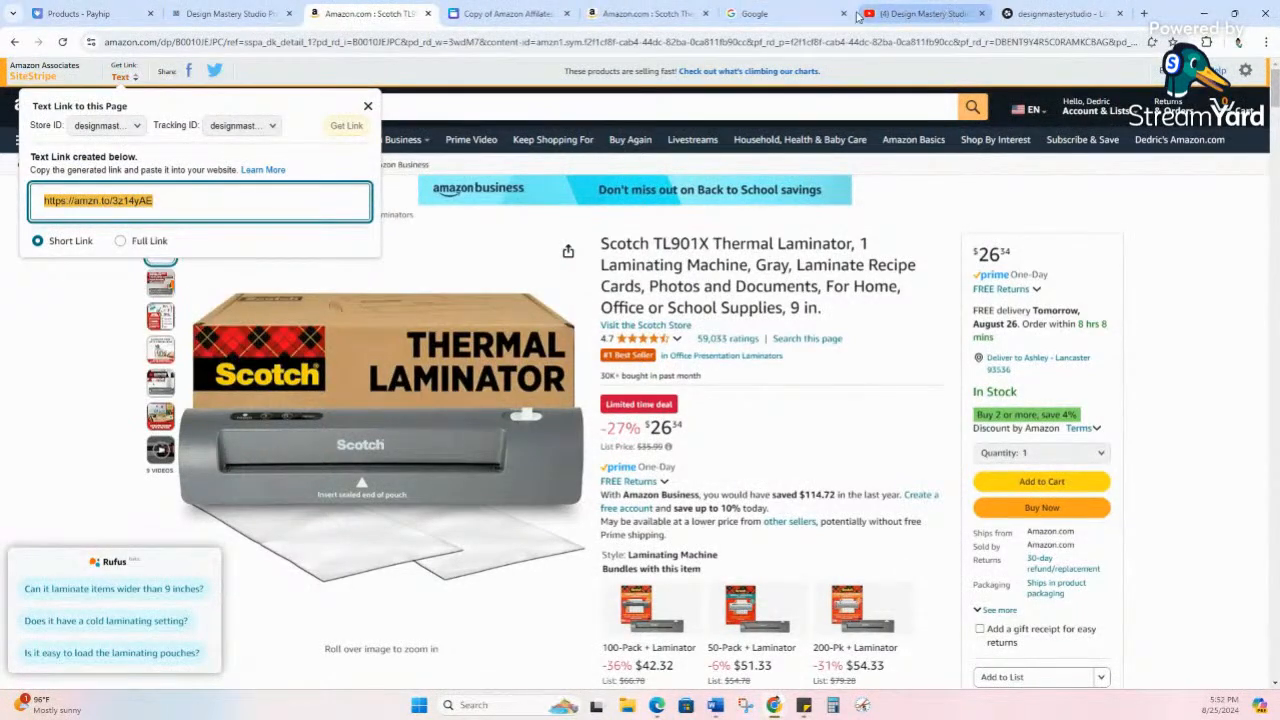
pyautogui.click(500, 13)
pyautogui.click(562, 482)
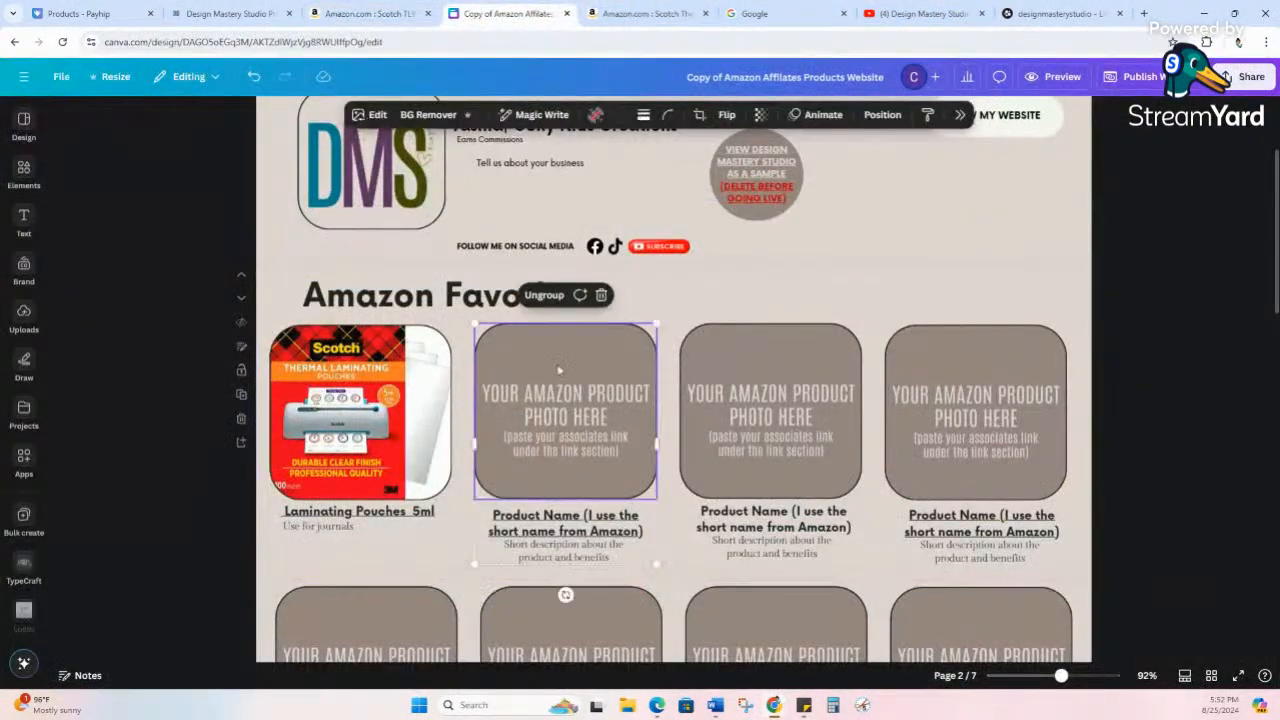
pyautogui.click(543, 295)
pyautogui.scroll(-3, 680, 558)
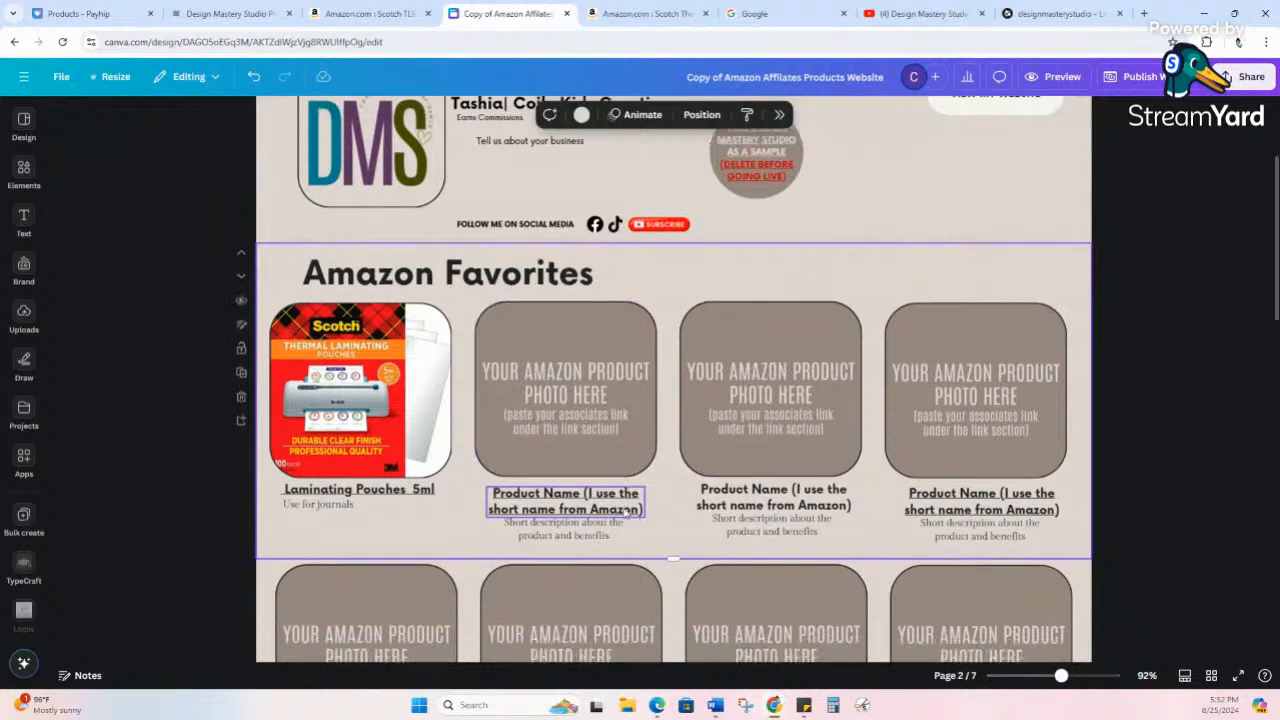
pyautogui.click(580, 389)
pyautogui.click(597, 347)
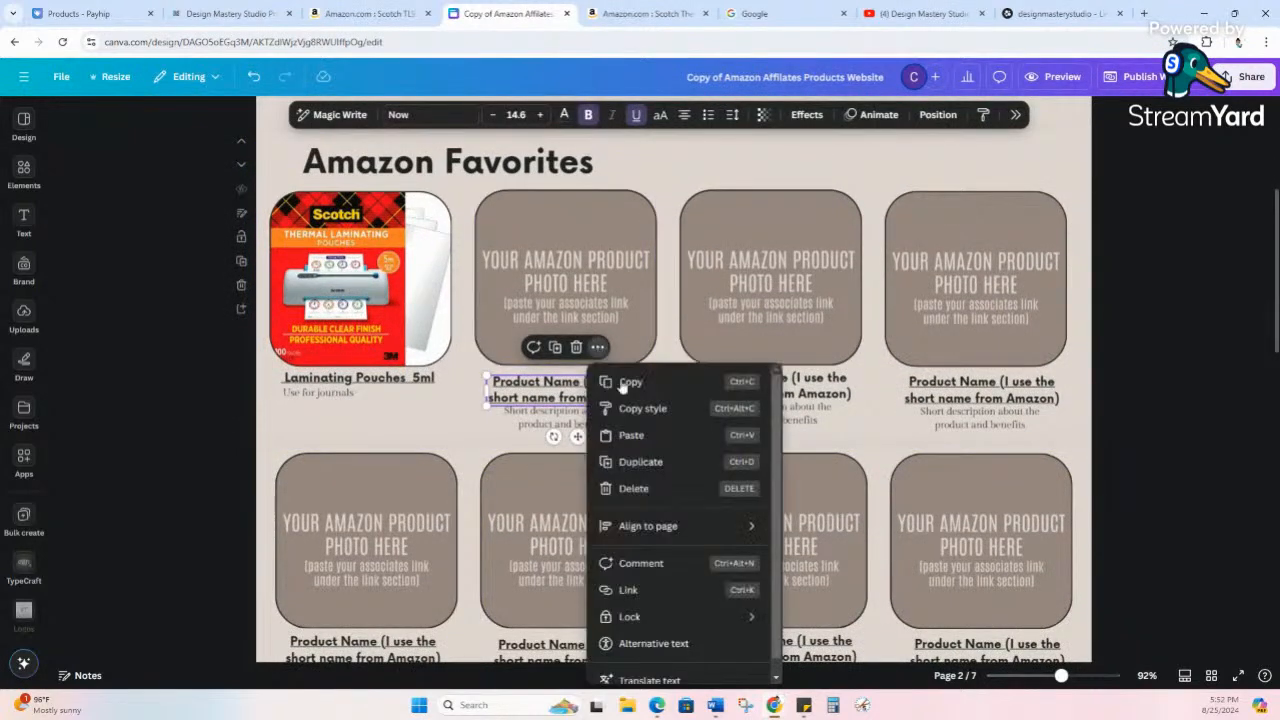
pyautogui.click(673, 592)
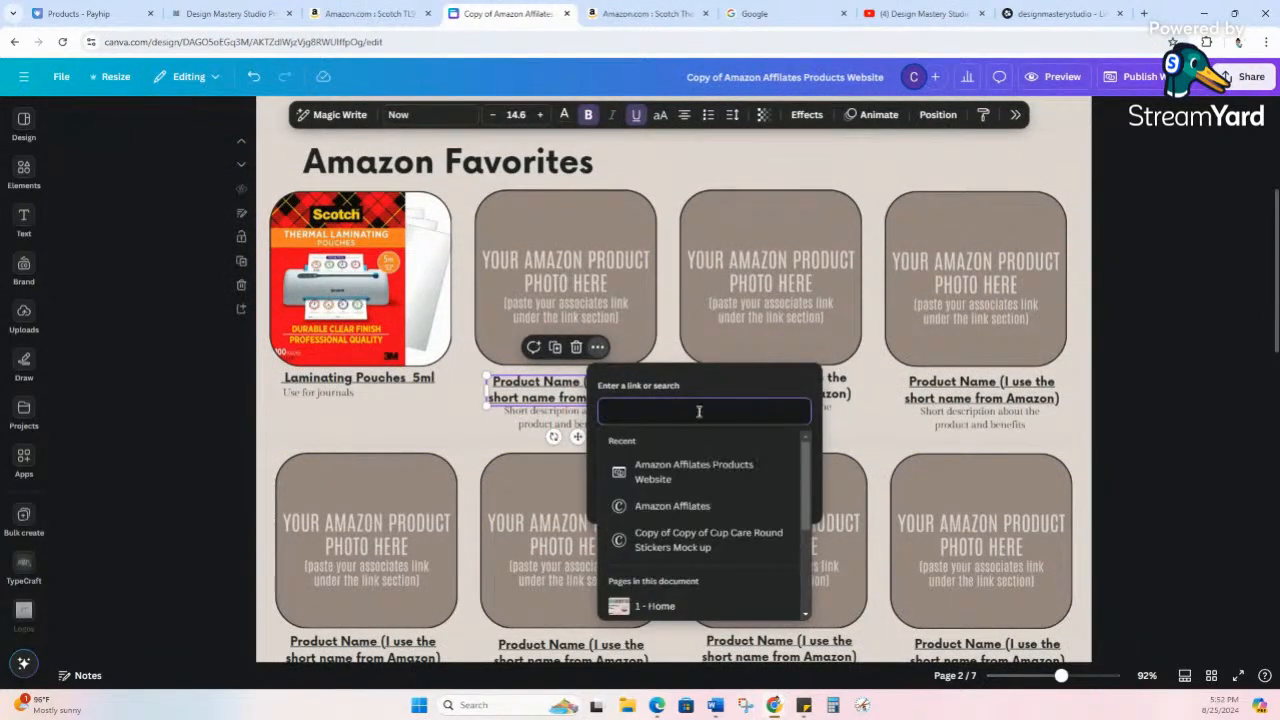
pyautogui.hotkey('ctrl', 'v')
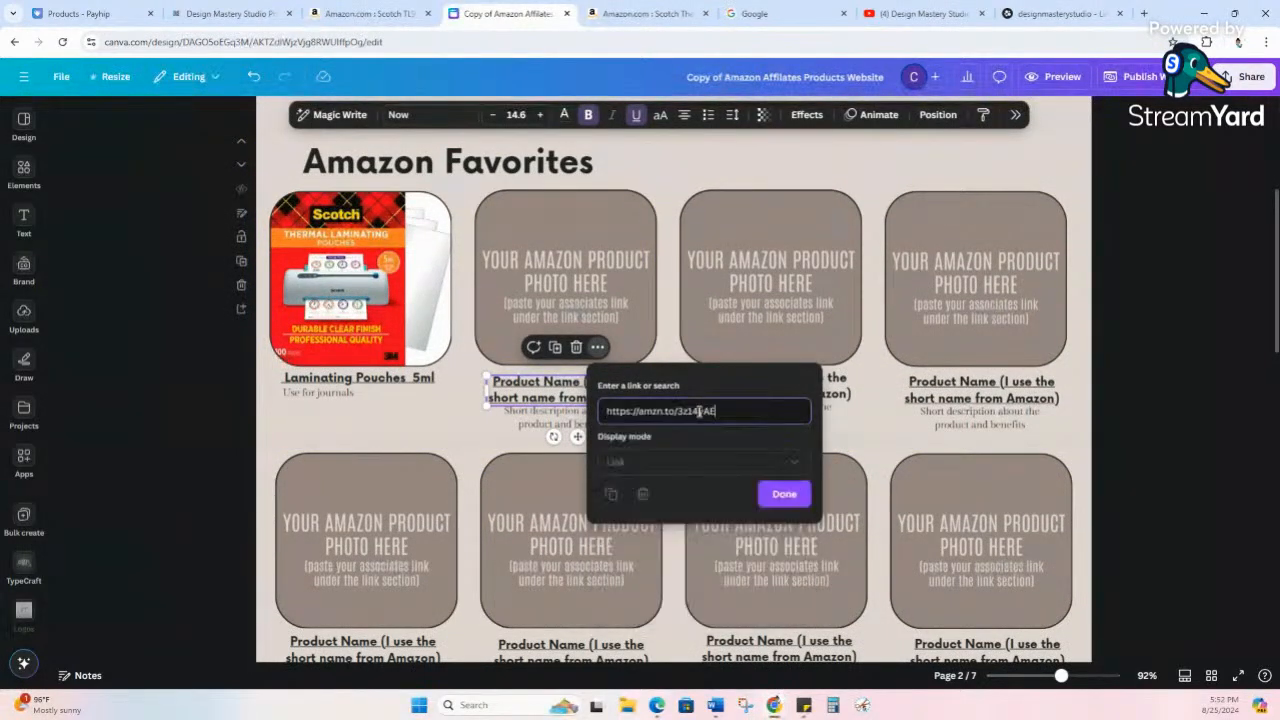
pyautogui.click(780, 495)
# - Open the laminator's main image on its Amazon page and bring it into the Canva design's uploads
pyautogui.click(347, 20)
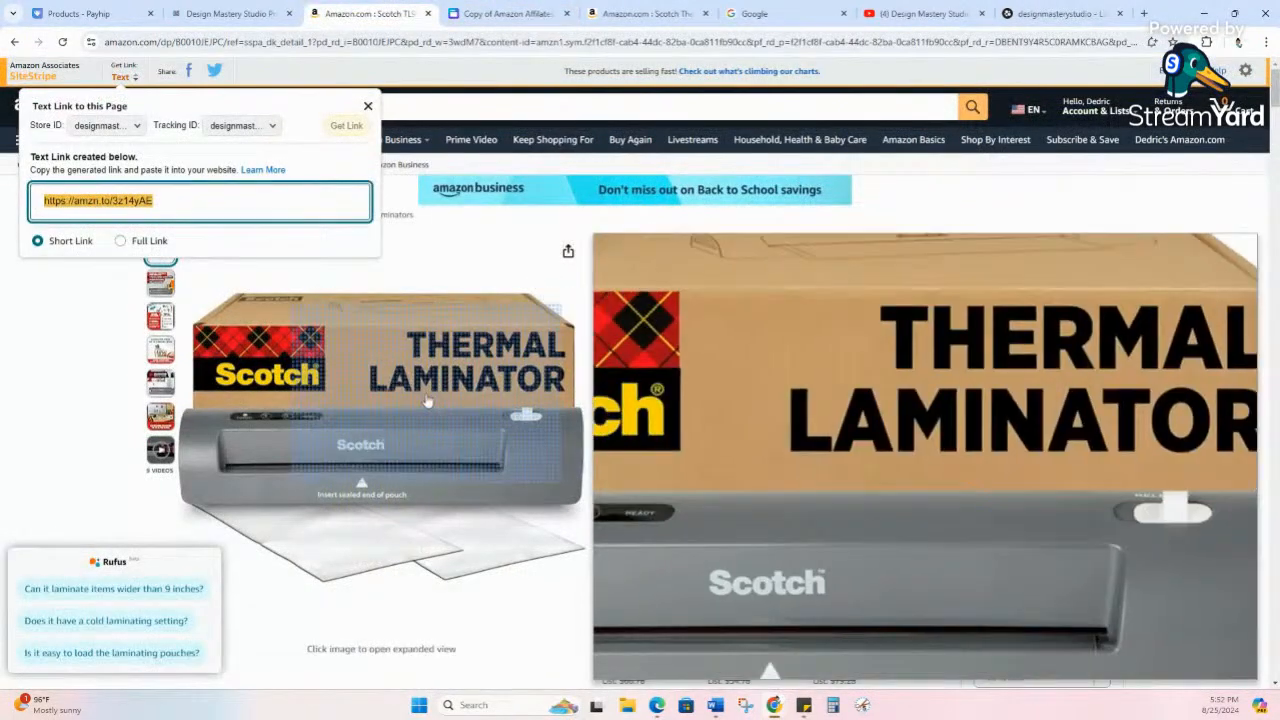
pyautogui.click(427, 400)
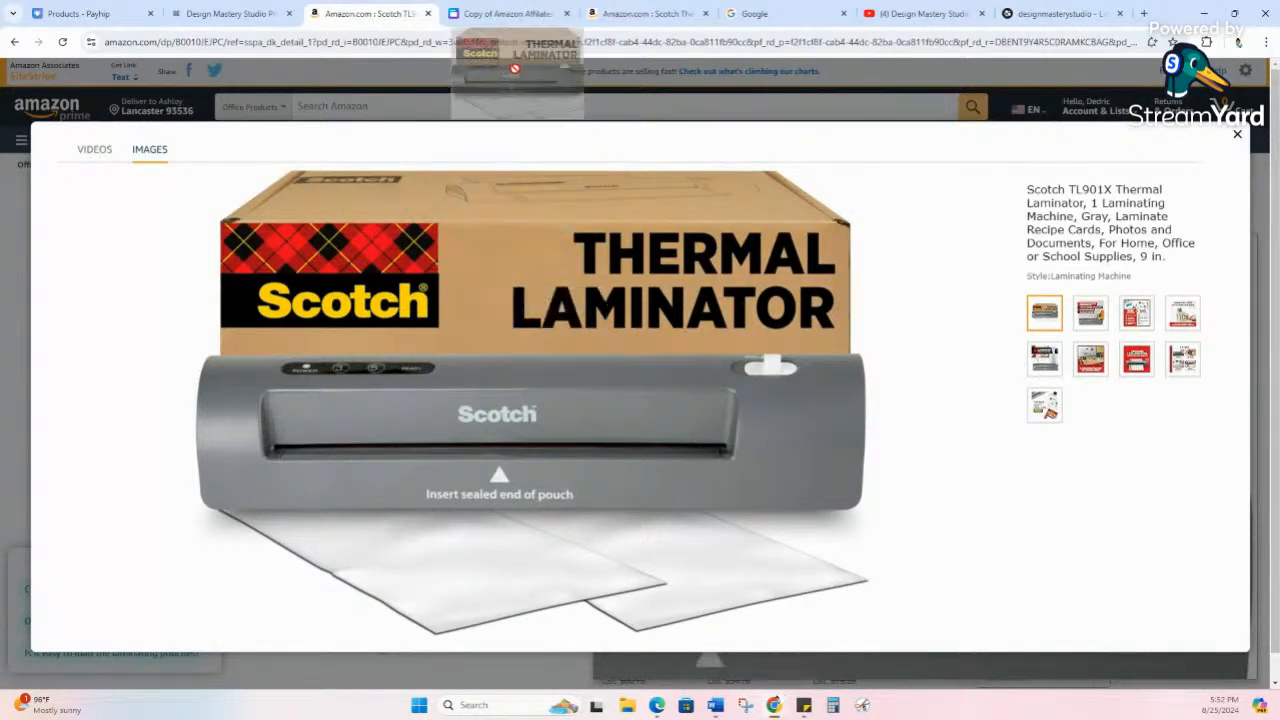
pyautogui.click(522, 14)
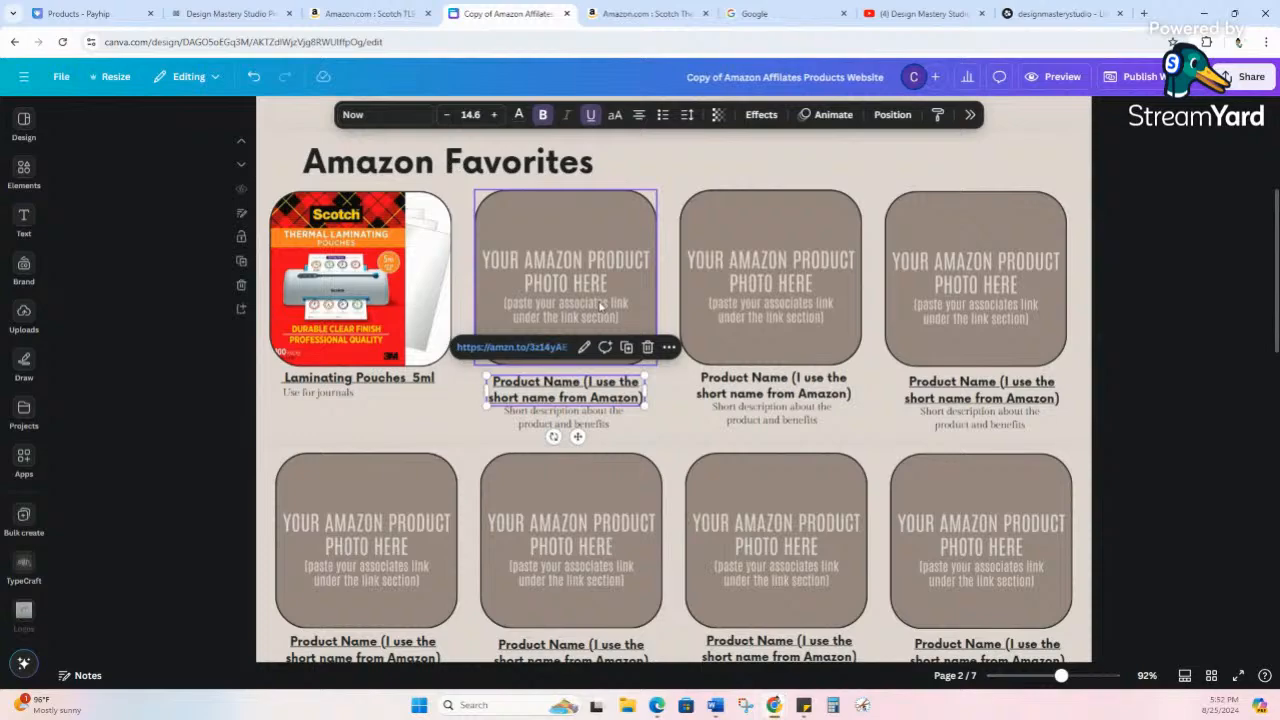
# - Add the uploaded thermal laminator image to the page and fill the second product's photo frame with it
pyautogui.scroll(-2, 721, 415)
pyautogui.scroll(3, 721, 415)
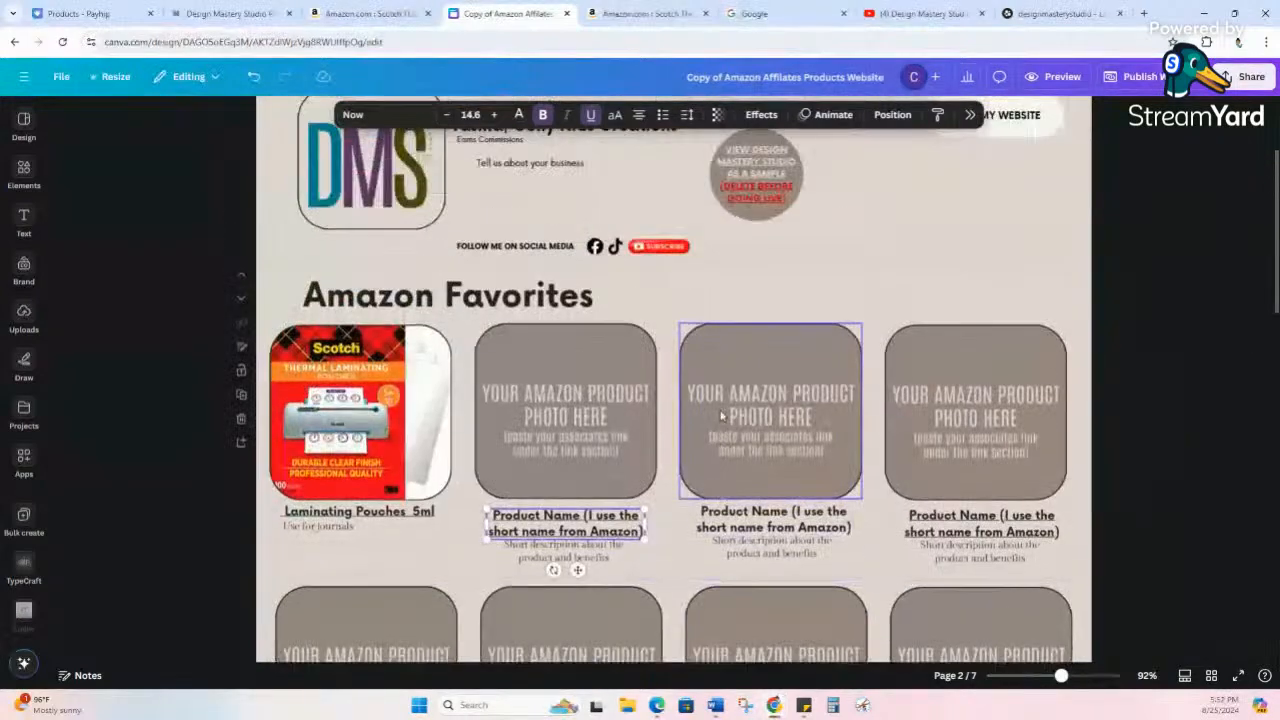
pyautogui.scroll(3, 721, 415)
pyautogui.scroll(-4, 721, 415)
pyautogui.click(25, 218)
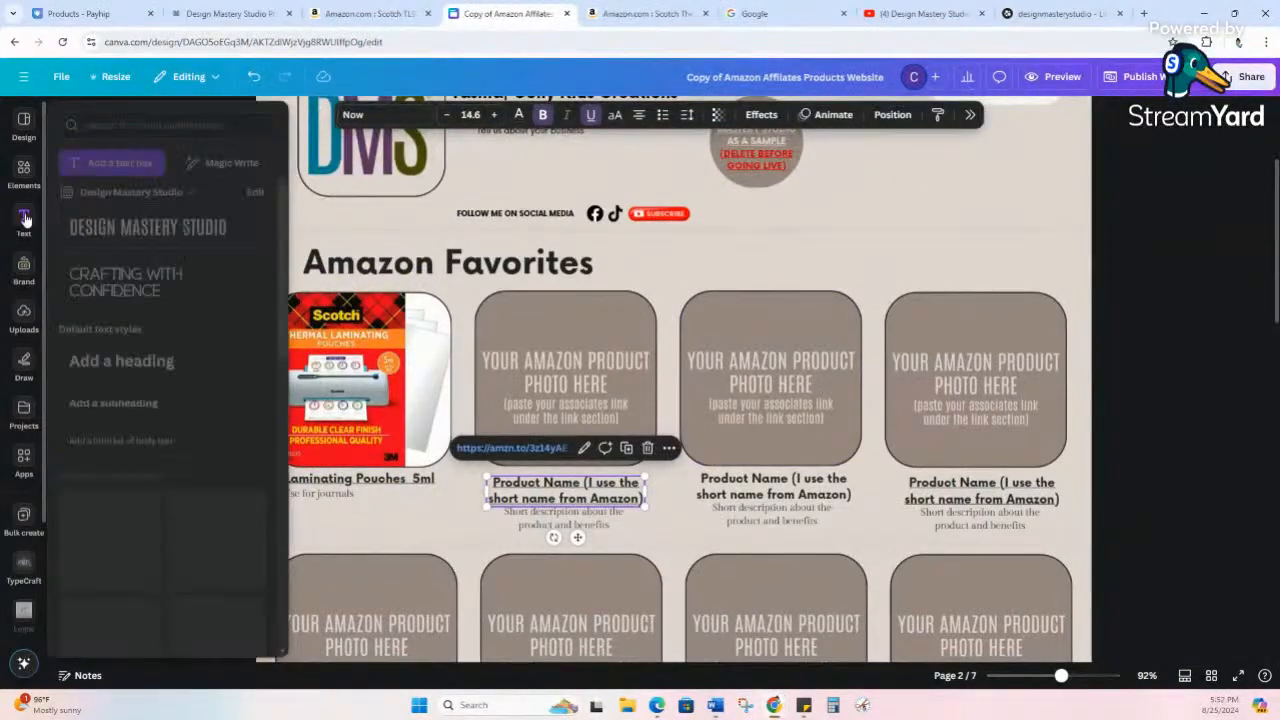
pyautogui.click(24, 316)
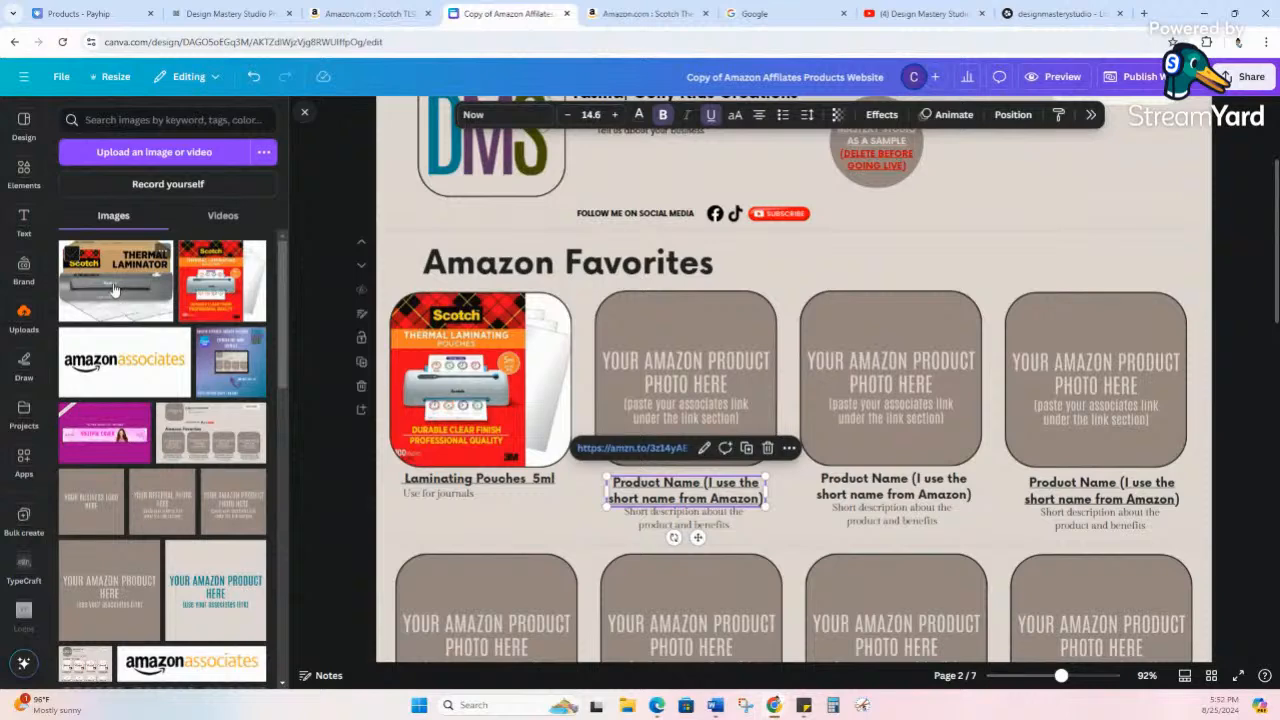
pyautogui.click(115, 290)
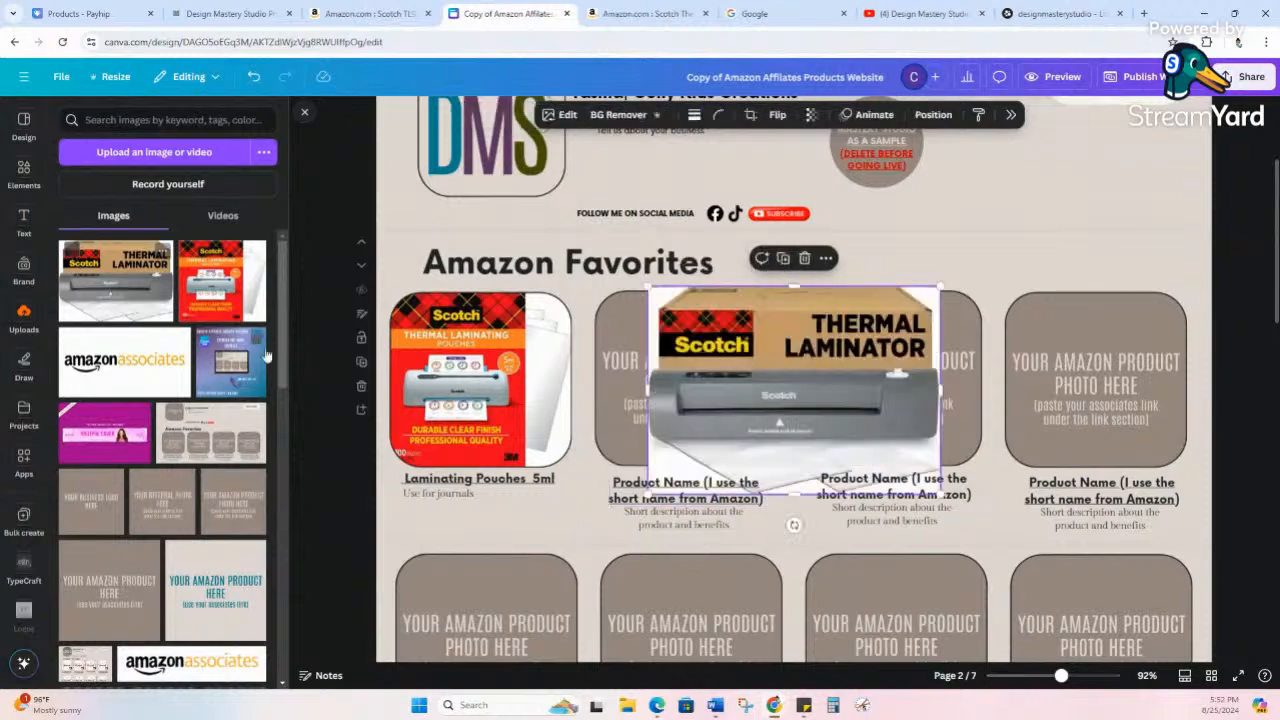
pyautogui.click(305, 110)
pyautogui.moveTo(773, 395); pyautogui.dragTo(603, 395)
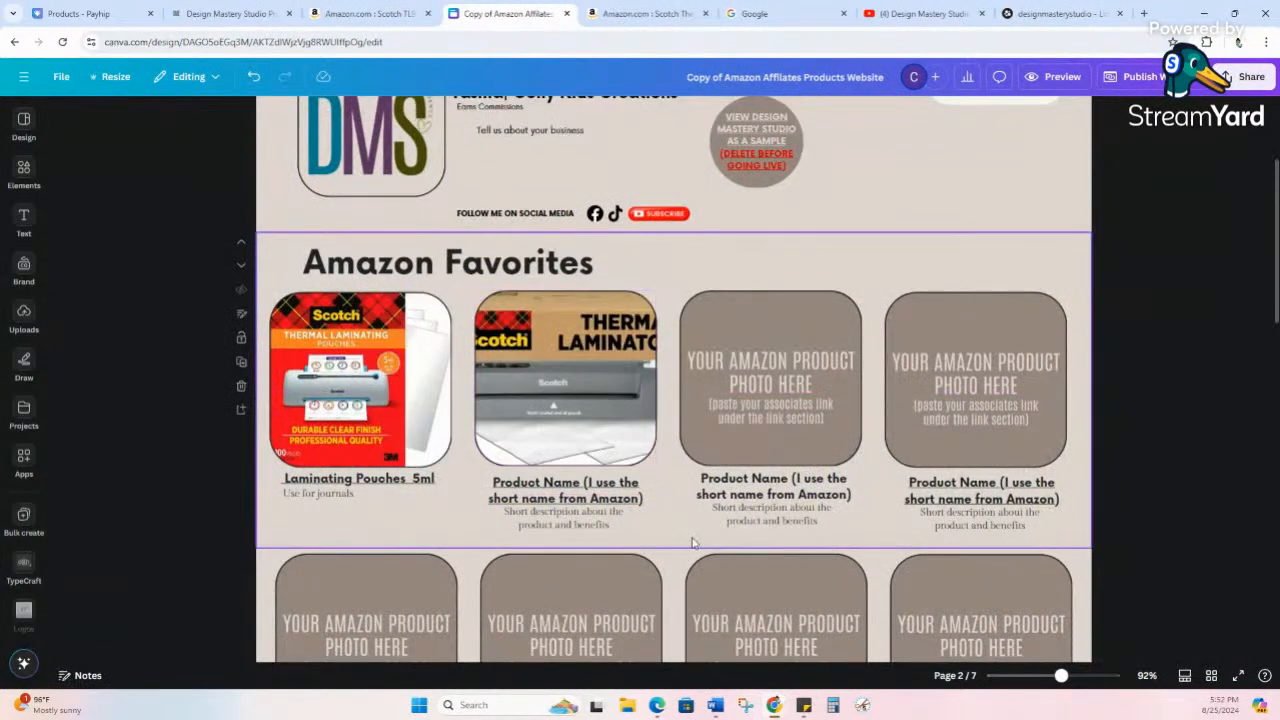
# - Take "Laminating Machine" from the laminator's Amazon title and make it the second product's name in the Canva design
pyautogui.click(645, 13)
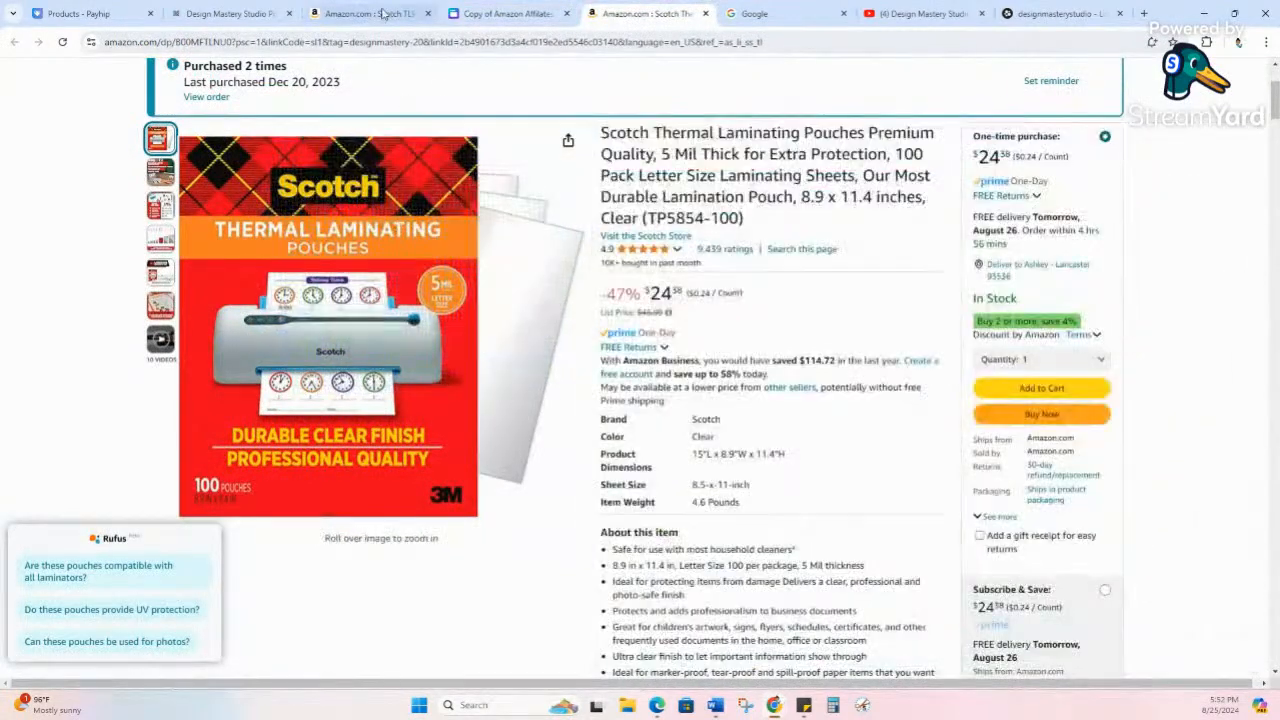
pyautogui.click(365, 13)
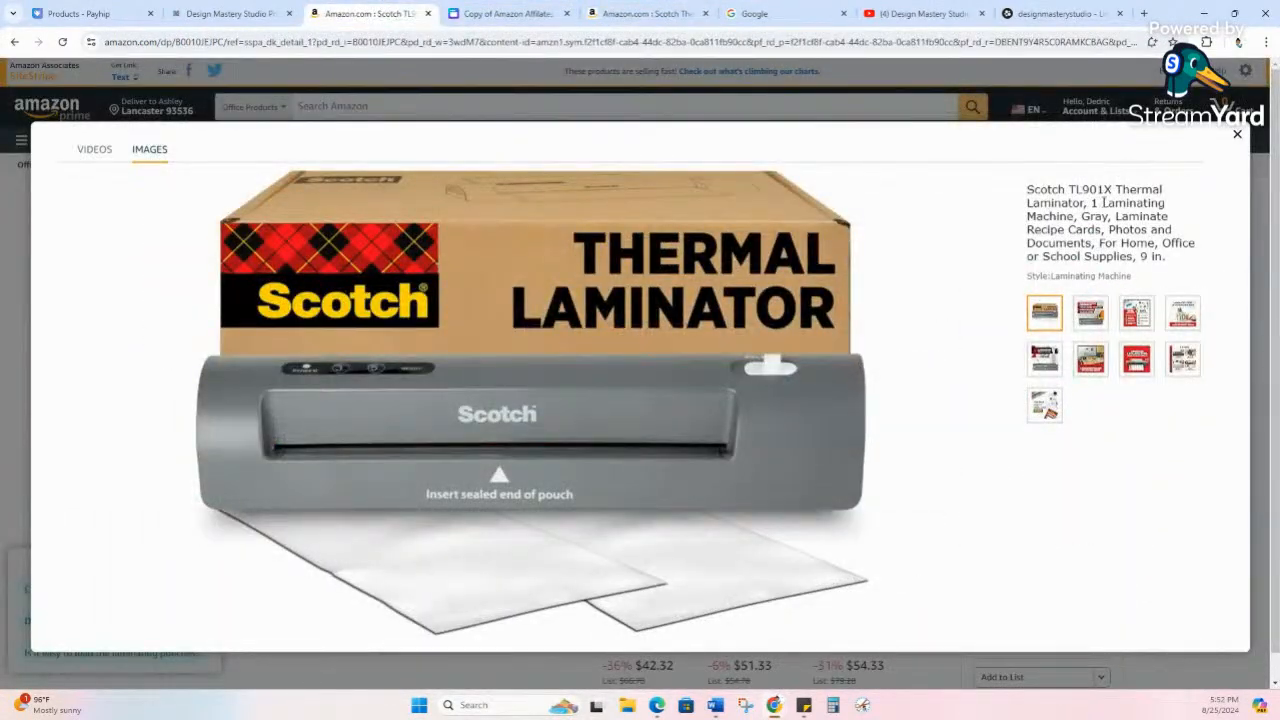
pyautogui.moveTo(1103, 202); pyautogui.dragTo(1071, 217)
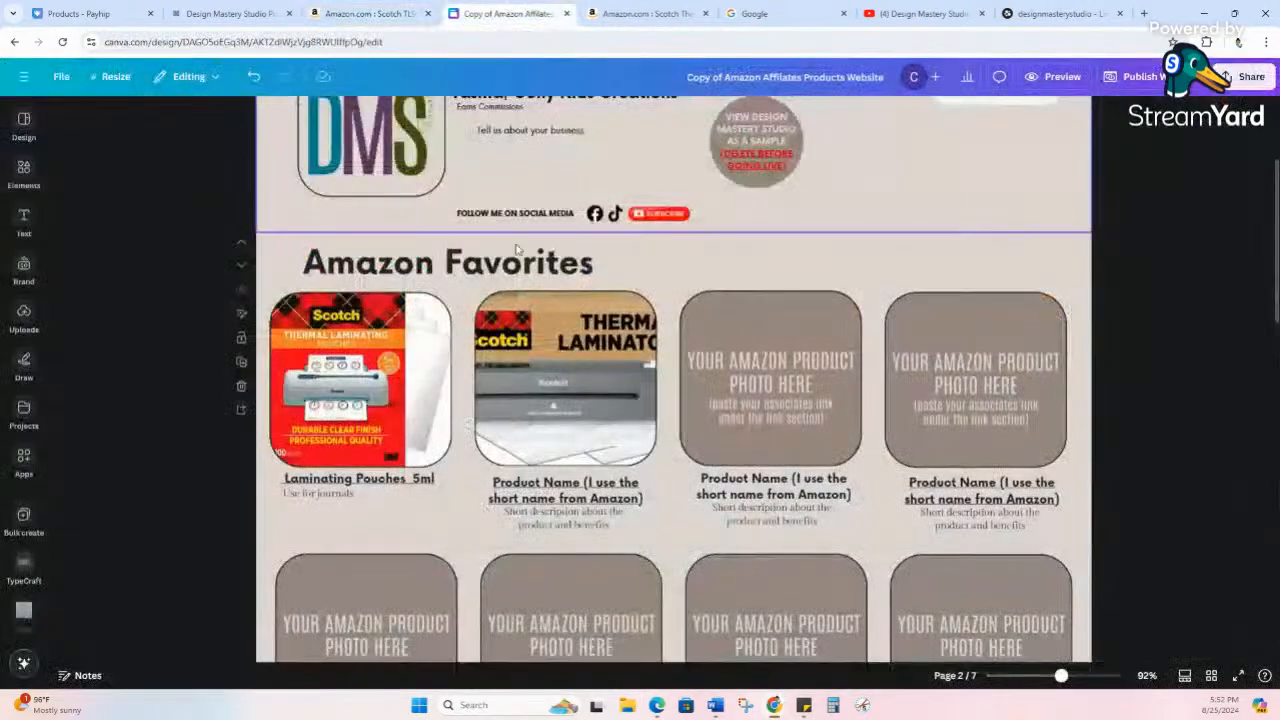
pyautogui.click(505, 12)
pyautogui.click(607, 493)
pyautogui.doubleClick(607, 493)
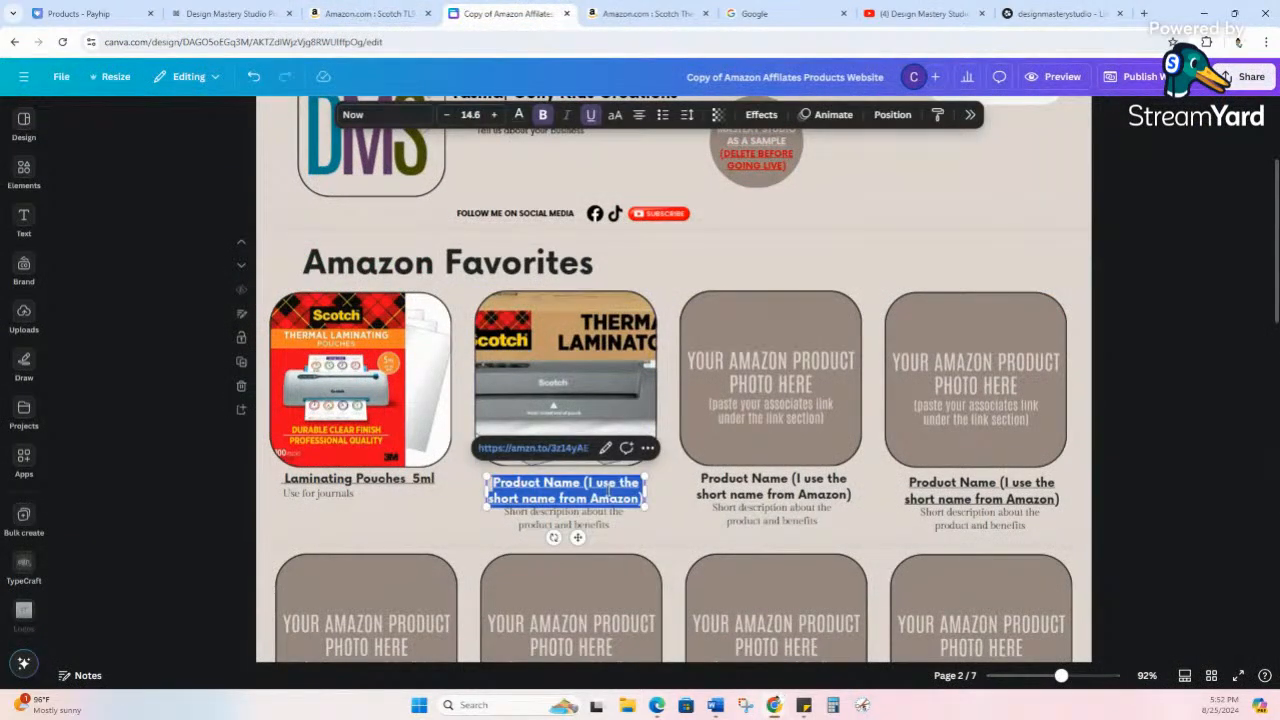
pyautogui.write('Laminating Machine')
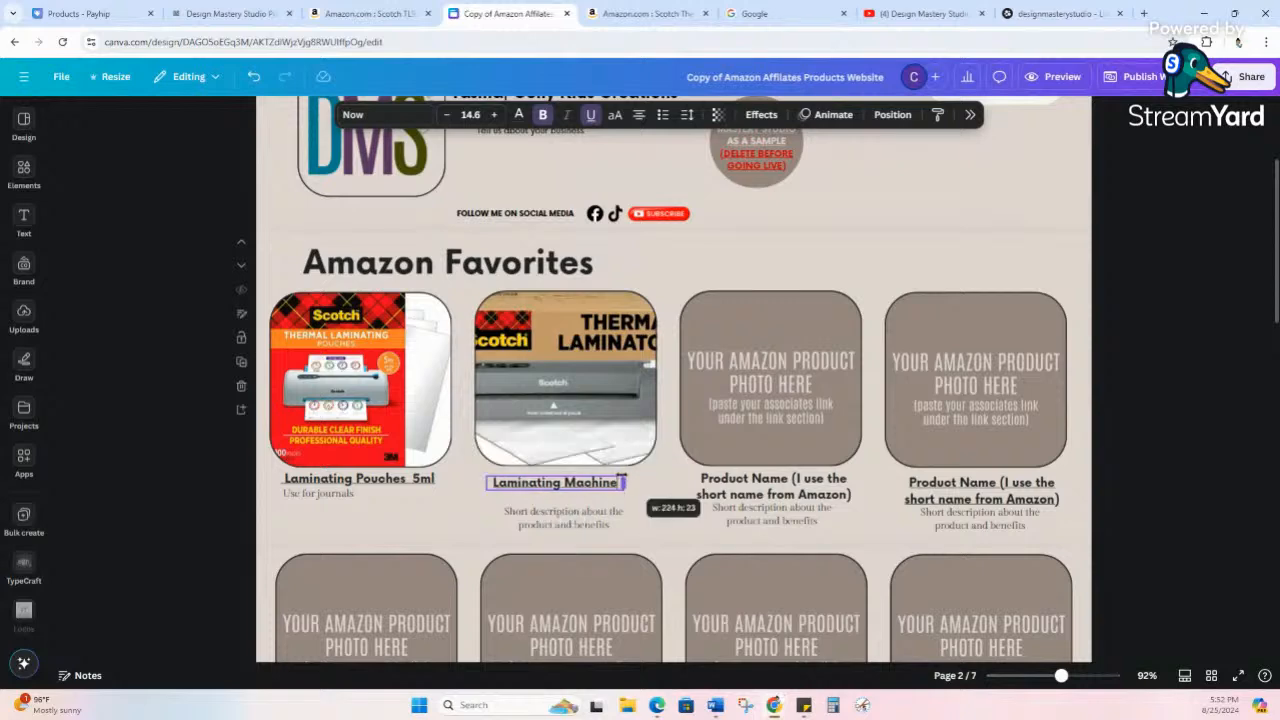
pyautogui.click(556, 538)
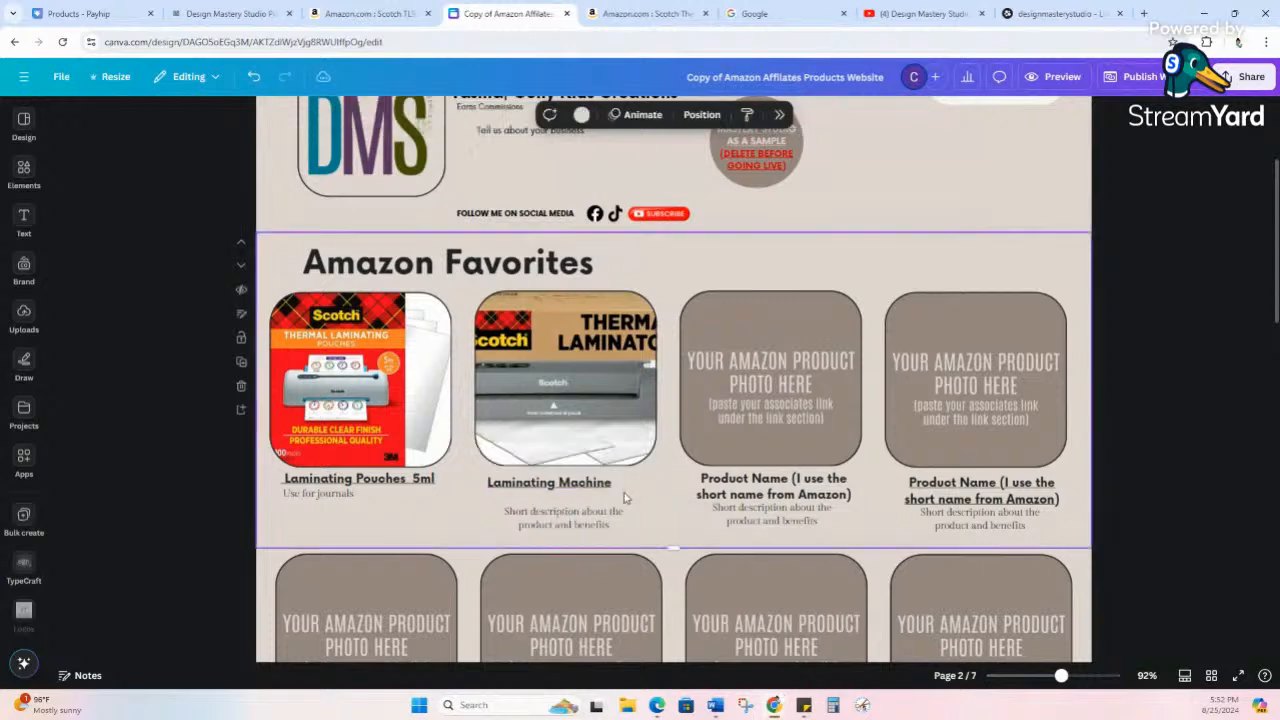
# - Delete the second product's description placeholder and move the "Laminating Machine" name up level with the first product's name
pyautogui.click(556, 515)
pyautogui.press('Delete')
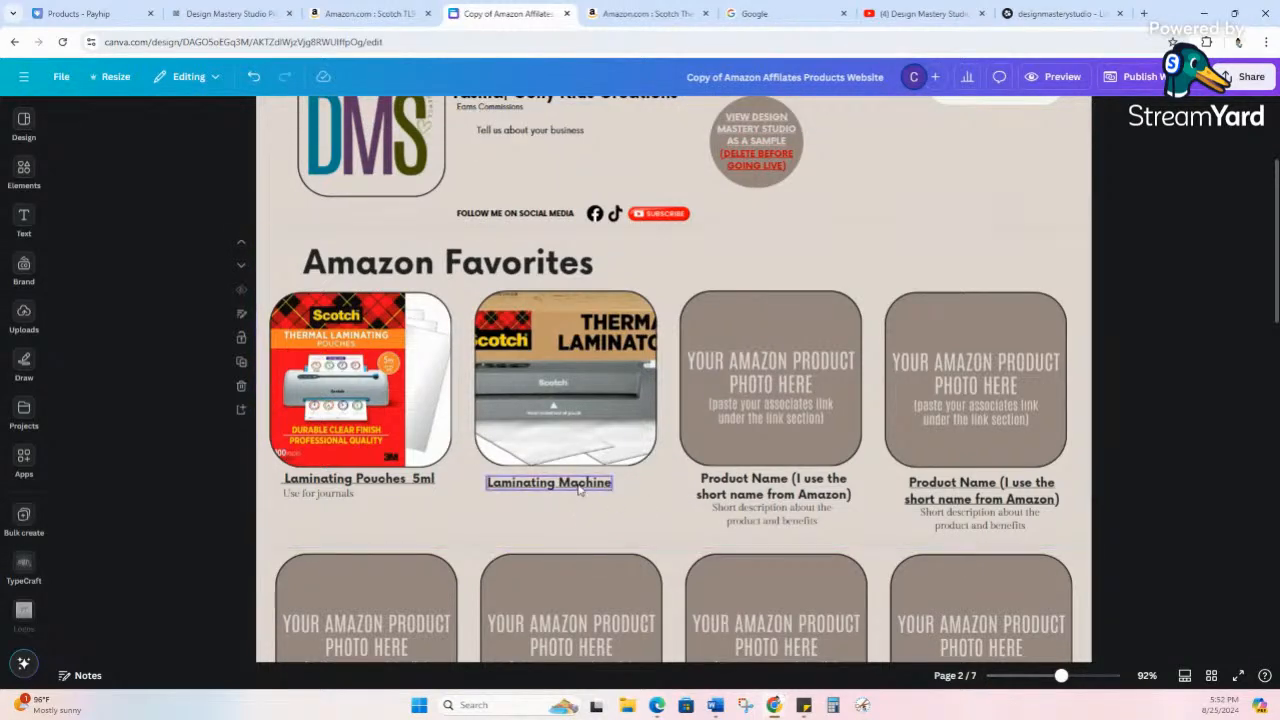
pyautogui.click(578, 488)
pyautogui.moveTo(578, 480); pyautogui.dragTo(578, 480)
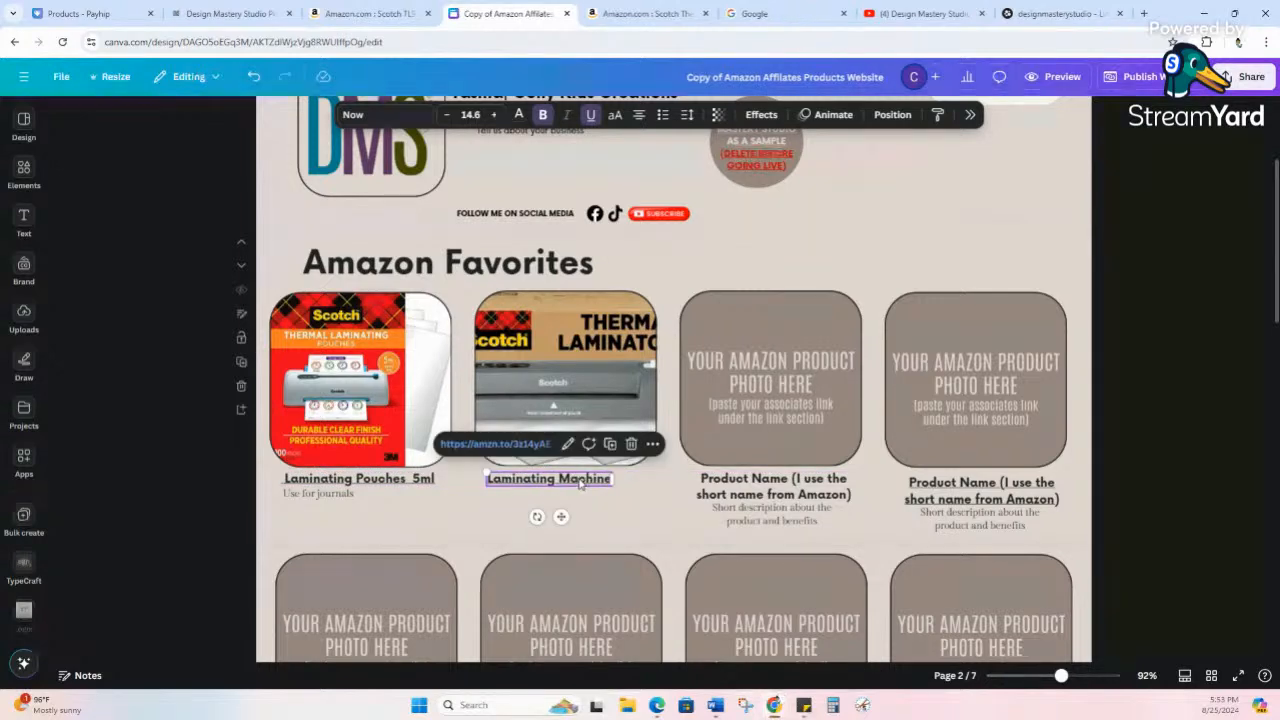
pyautogui.click(607, 530)
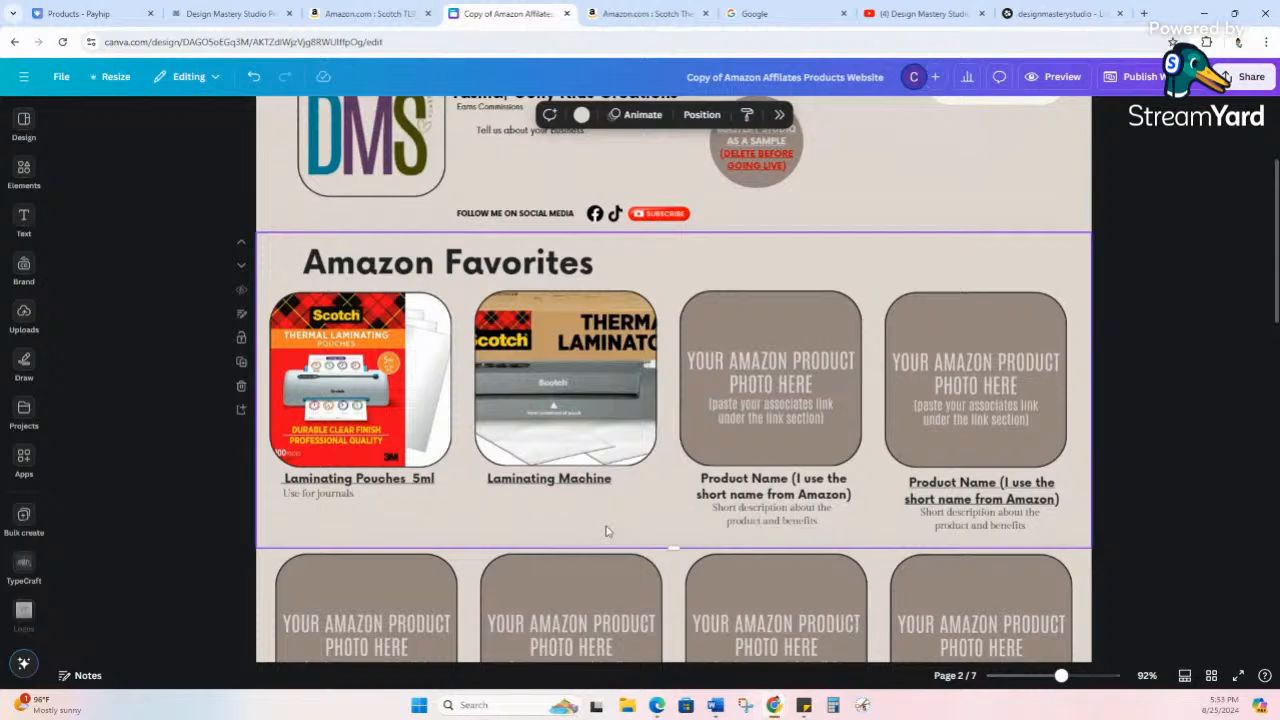
# - Group the first product's laminating pouches photo with its name and "Use for journals" description
pyautogui.click(317, 500)
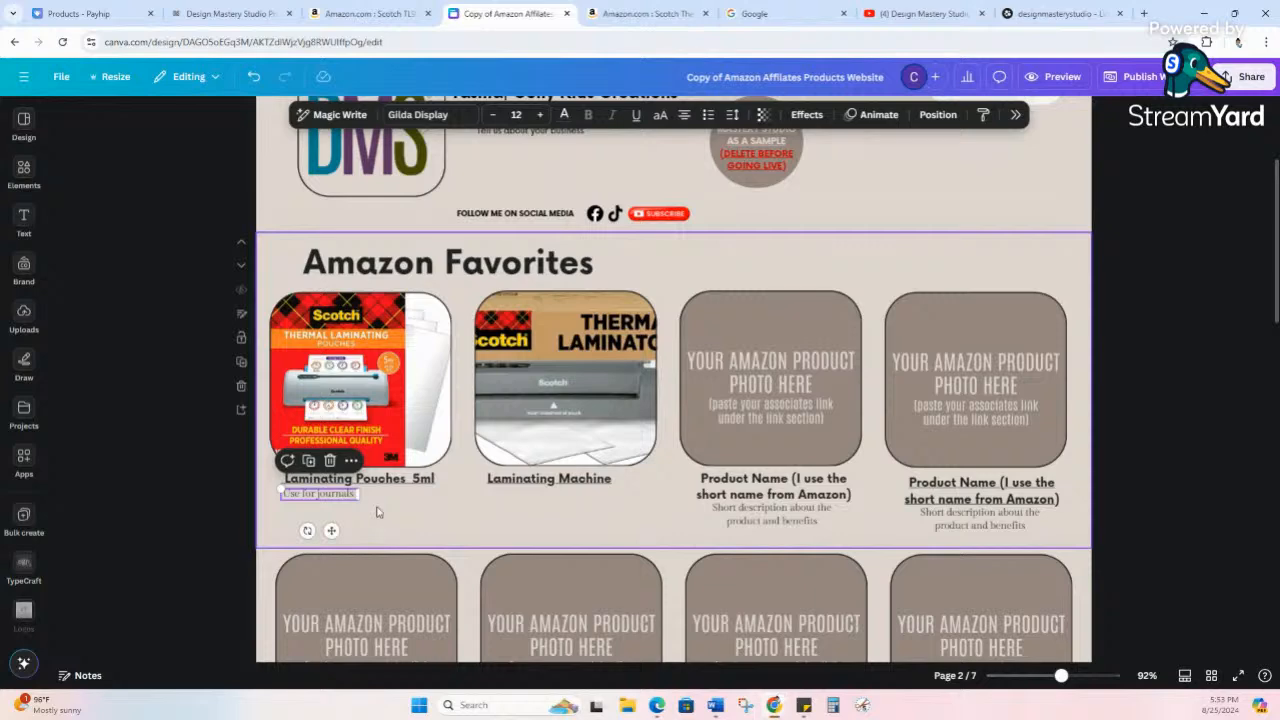
pyautogui.click(489, 518)
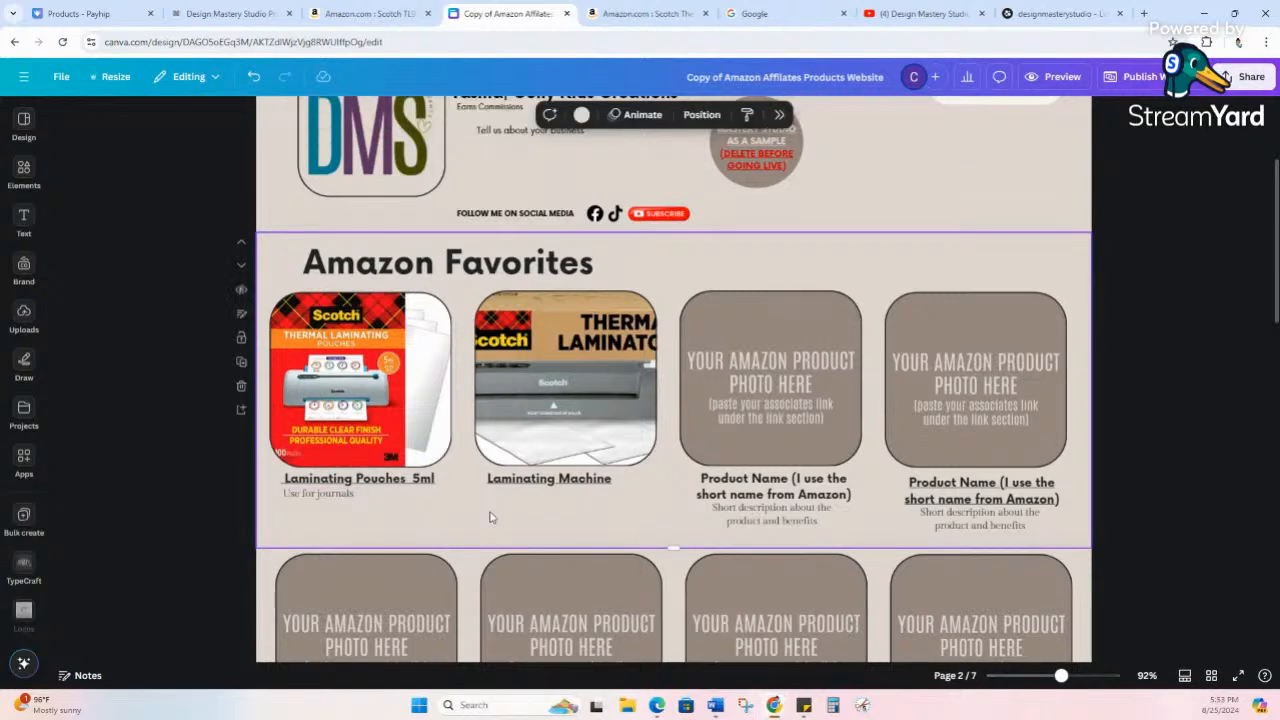
pyautogui.click(335, 430)
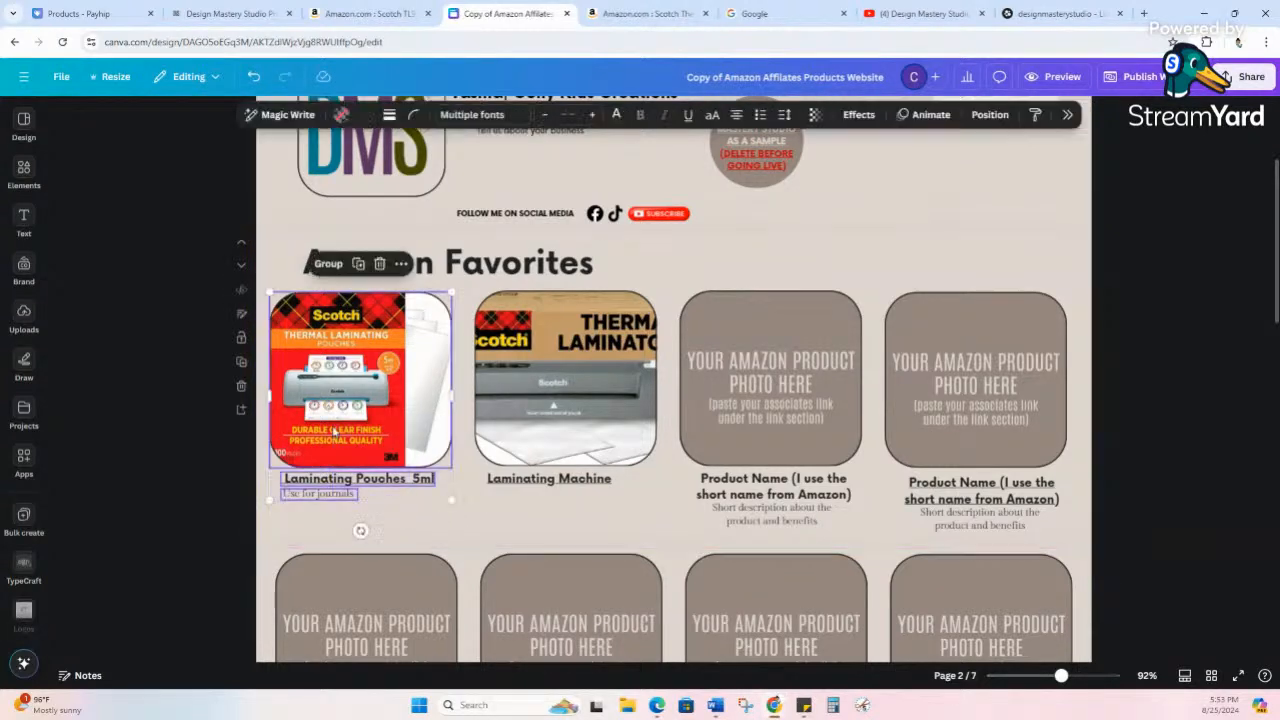
pyautogui.click(330, 268)
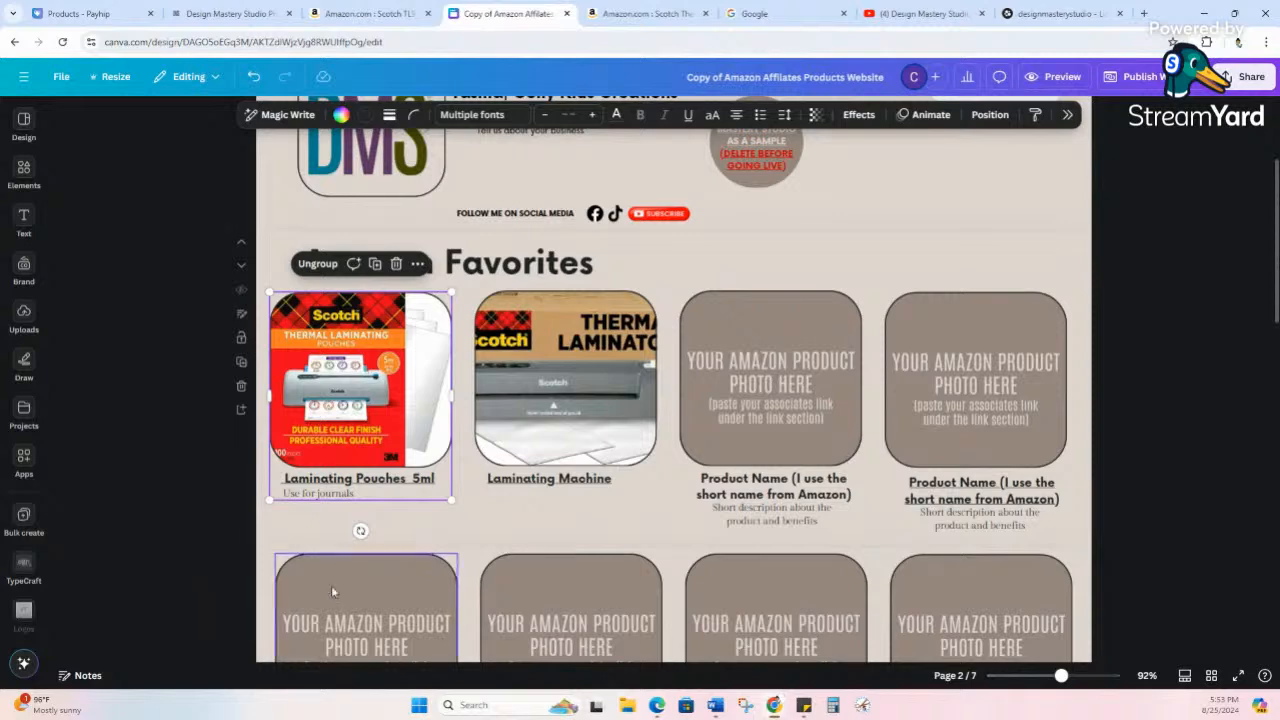
pyautogui.click(377, 532)
pyautogui.moveTo(374, 525); pyautogui.dragTo(362, 406)
pyautogui.click(362, 406)
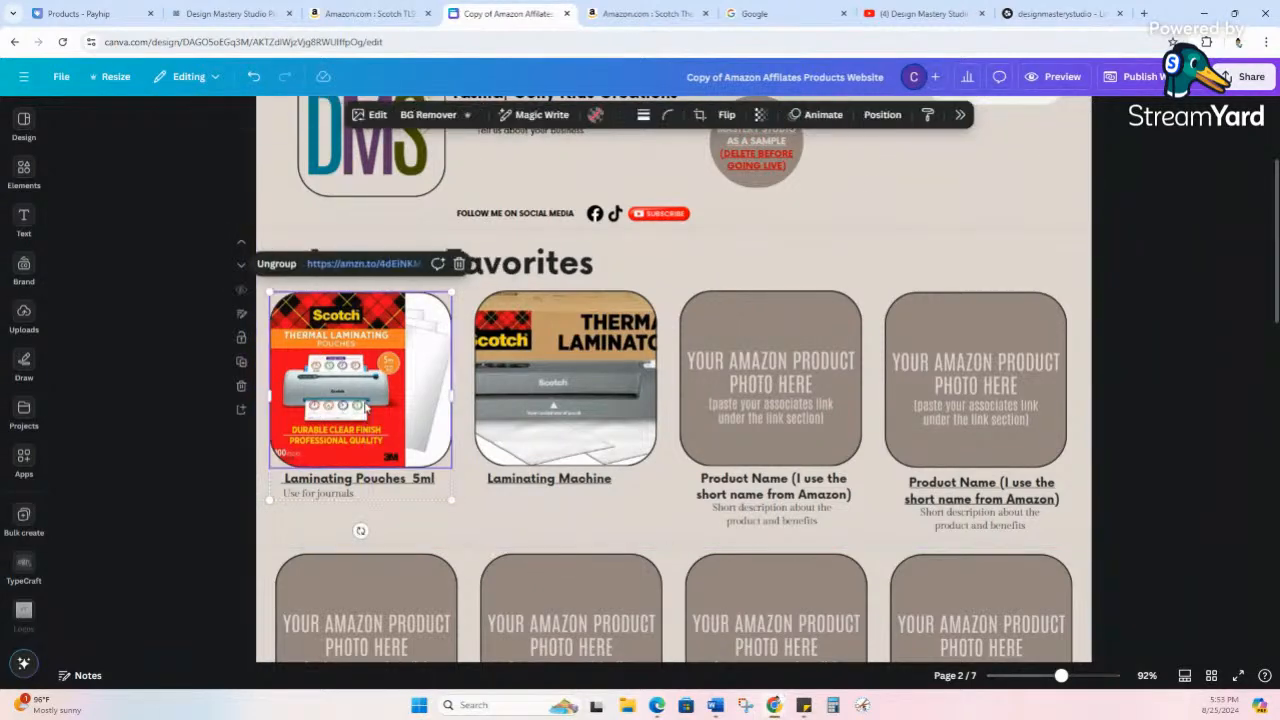
# - Preview the website in the desktop and mobile layouts, and return to the editor
pyautogui.click(1042, 80)
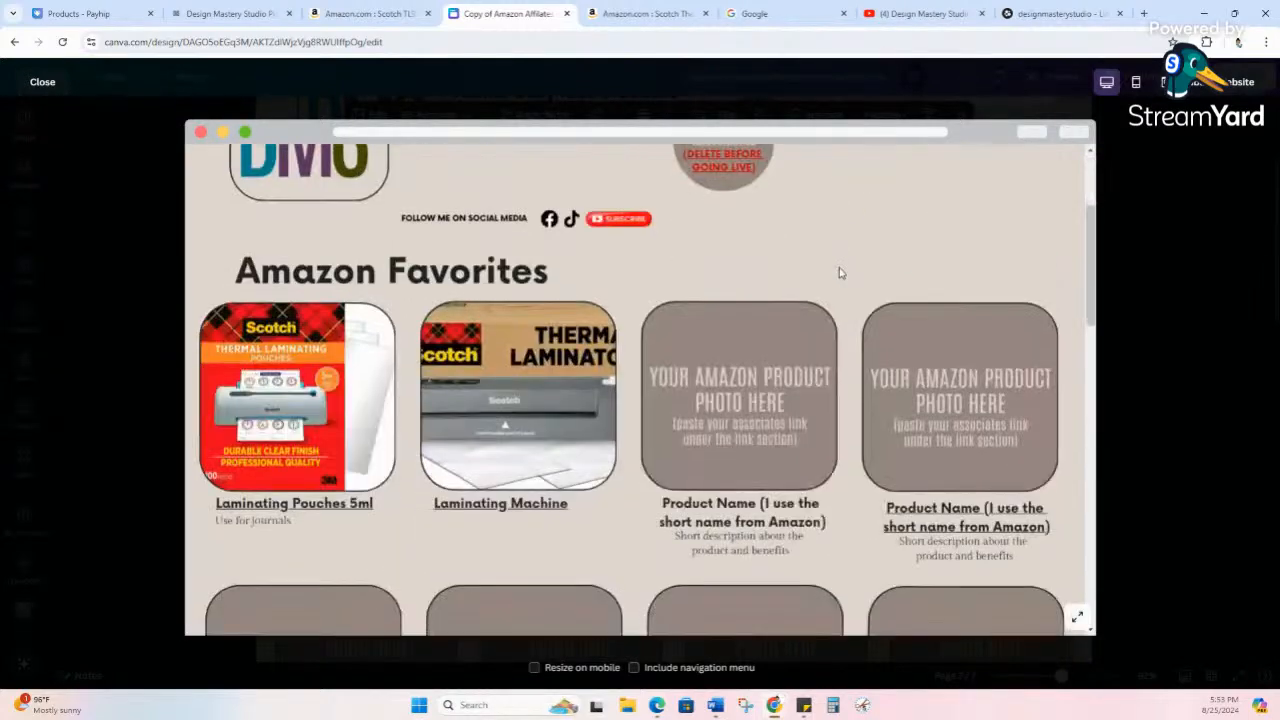
pyautogui.scroll(-1, 840, 272)
pyautogui.click(1134, 84)
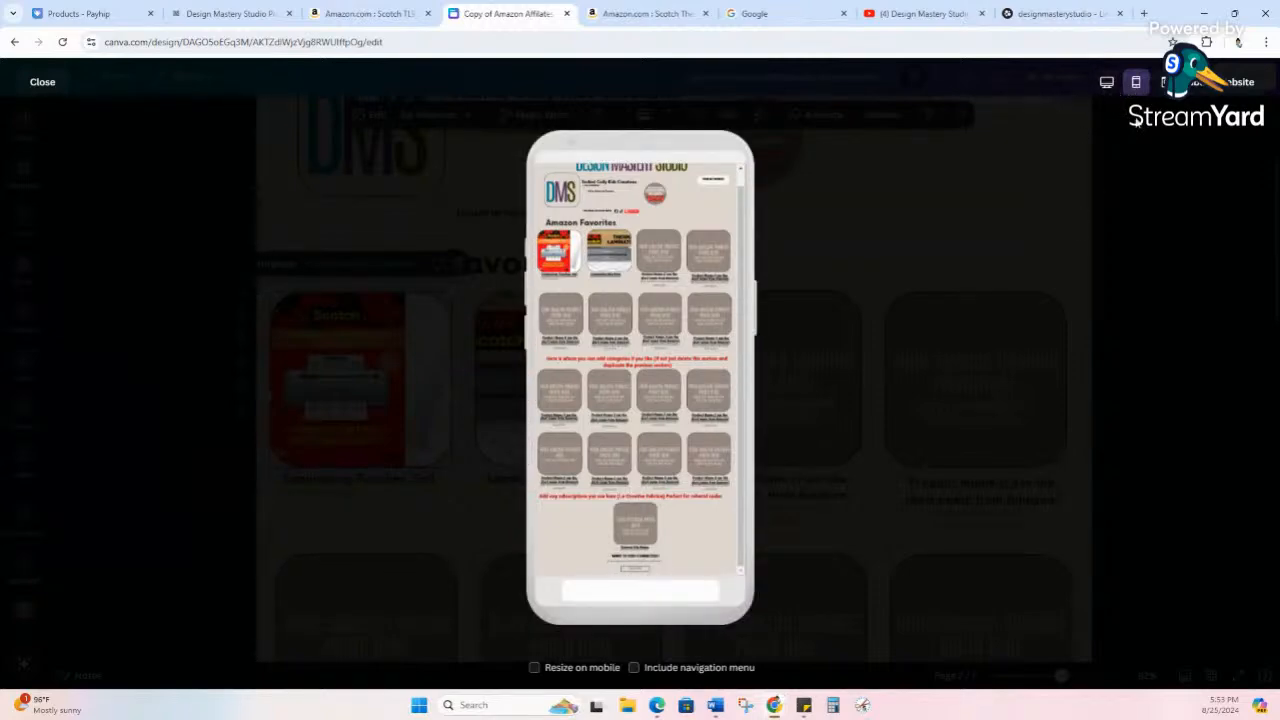
pyautogui.click(42, 83)
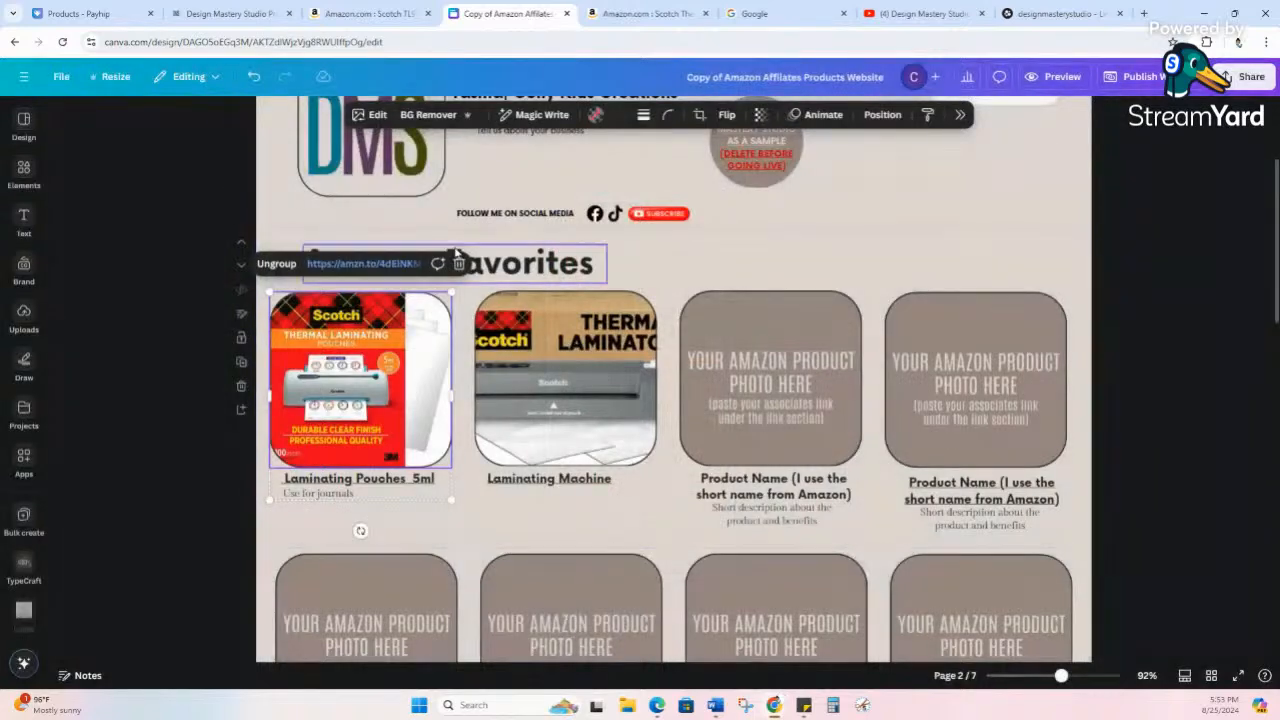
# - Group the laminator photo with its "Laminating Machine" name and ungroup them again
pyautogui.scroll(-1, 636, 272)
pyautogui.scroll(-1, 636, 272)
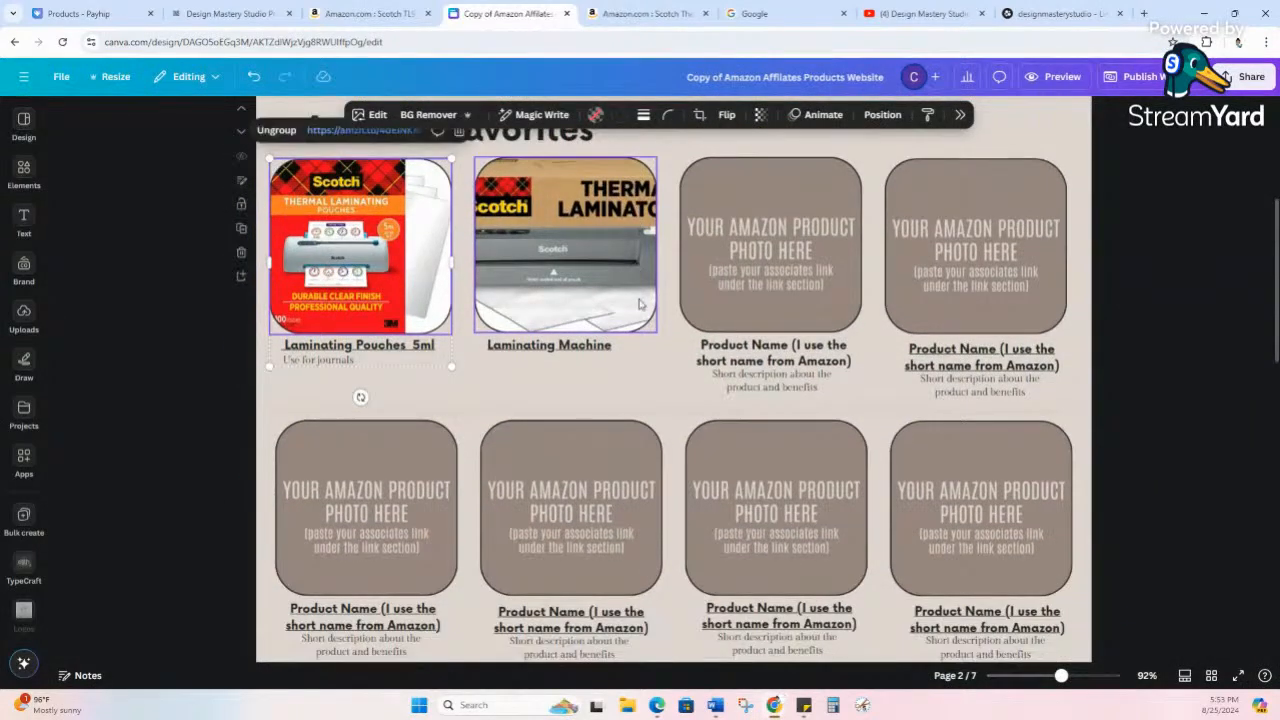
pyautogui.click(643, 352)
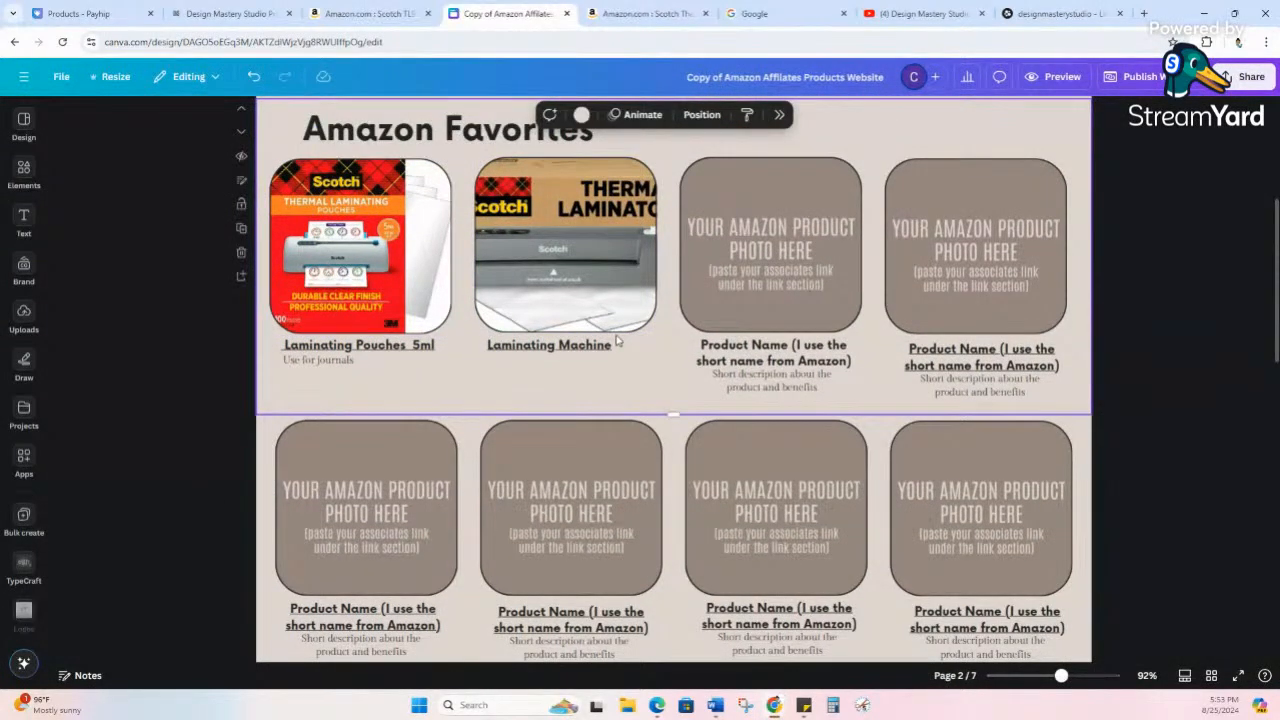
pyautogui.click(613, 321)
pyautogui.click(507, 348)
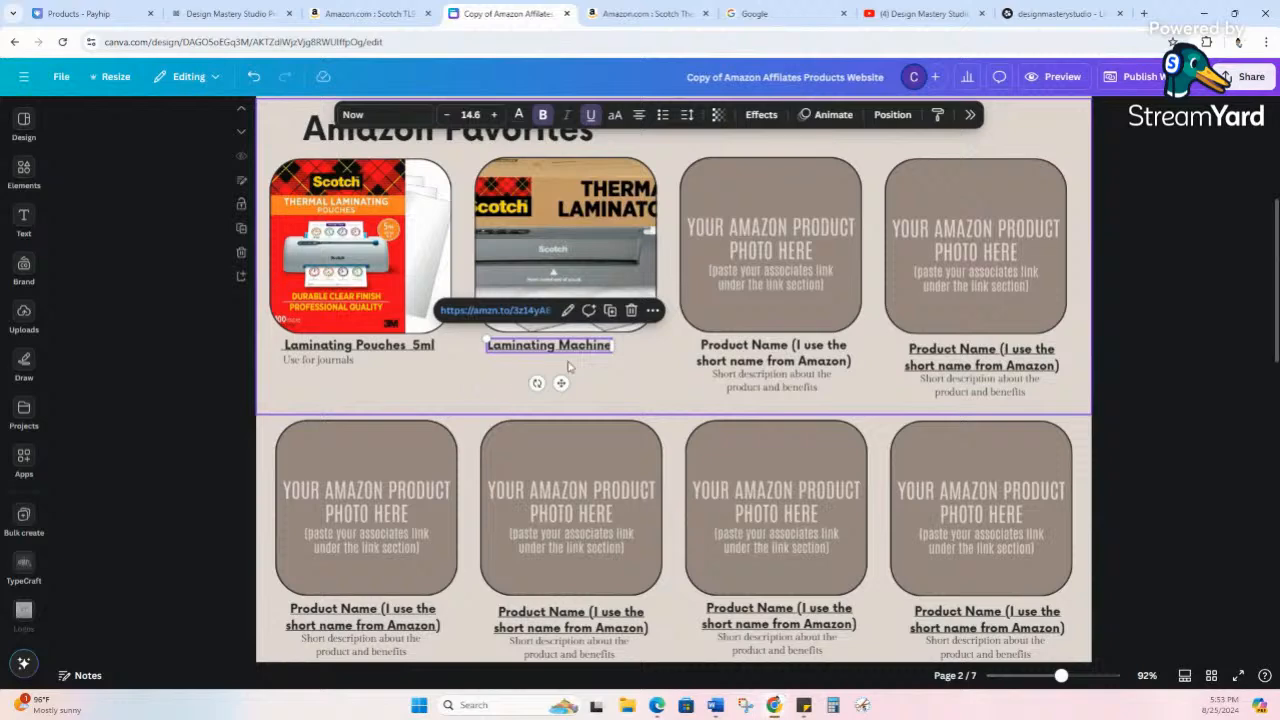
pyautogui.keyDown('shift'); pyautogui.click(589, 237); pyautogui.keyUp('shift')
pyautogui.click(535, 380)
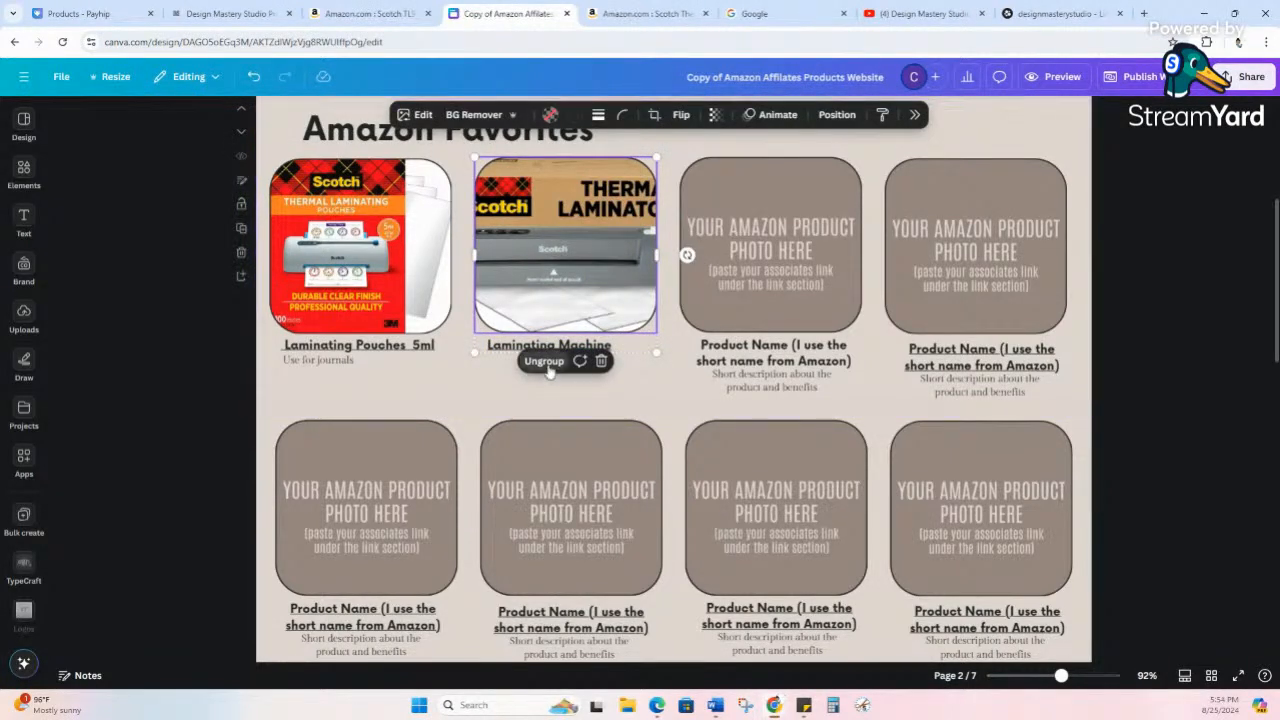
pyautogui.click(545, 362)
pyautogui.click(594, 350)
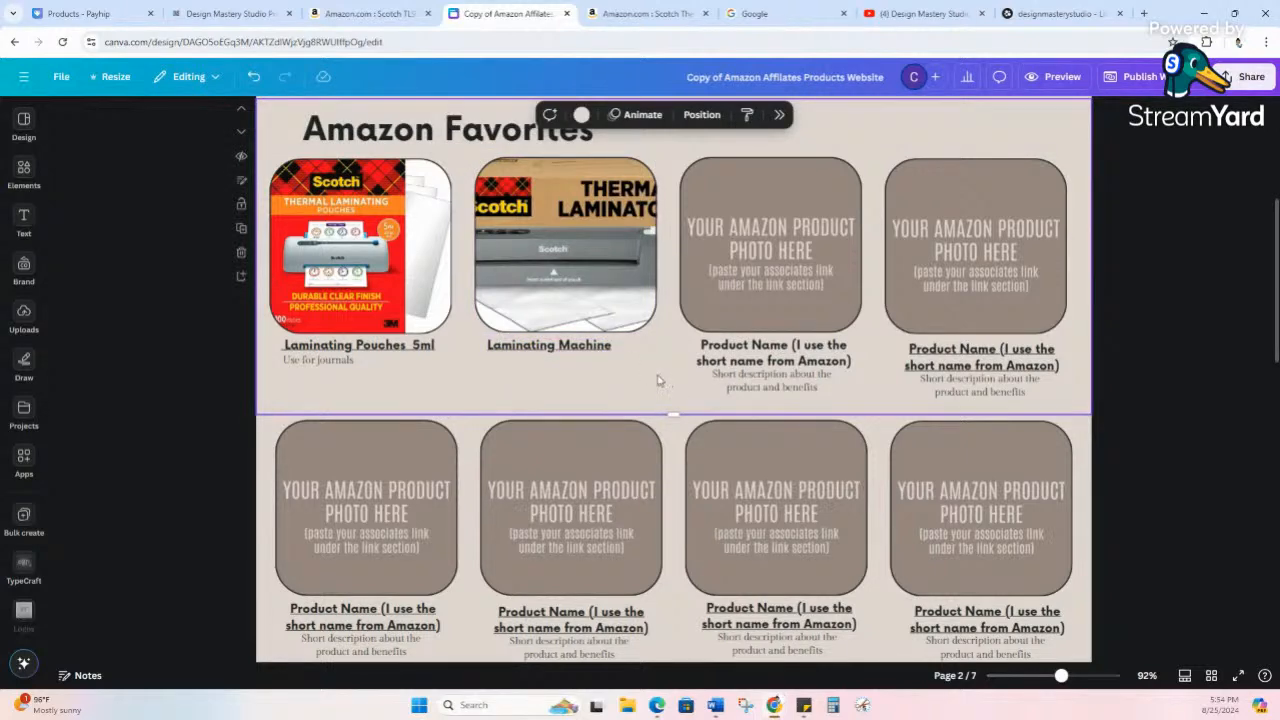
# - On Amazon, open the Office Werks 100-pack thermal laminating pouches page and generate its short associates text link for the third product
pyautogui.click(772, 352)
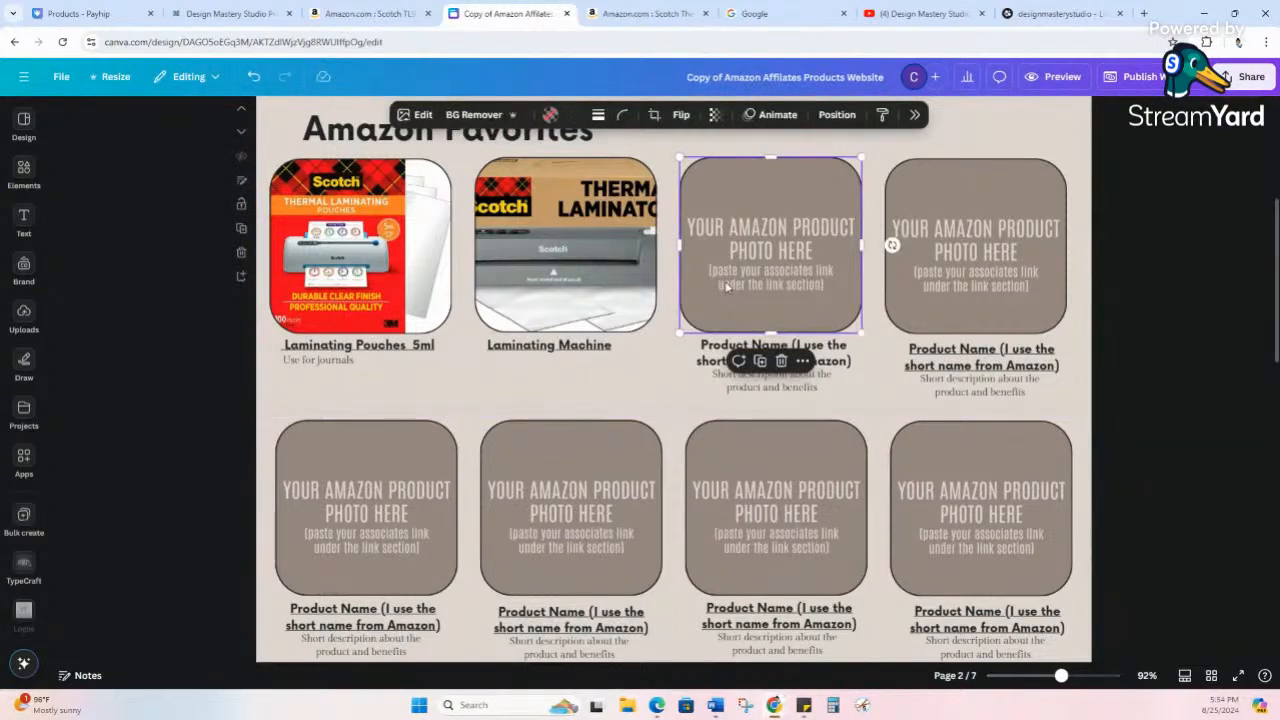
pyautogui.click(643, 13)
pyautogui.scroll(2, 208, 116)
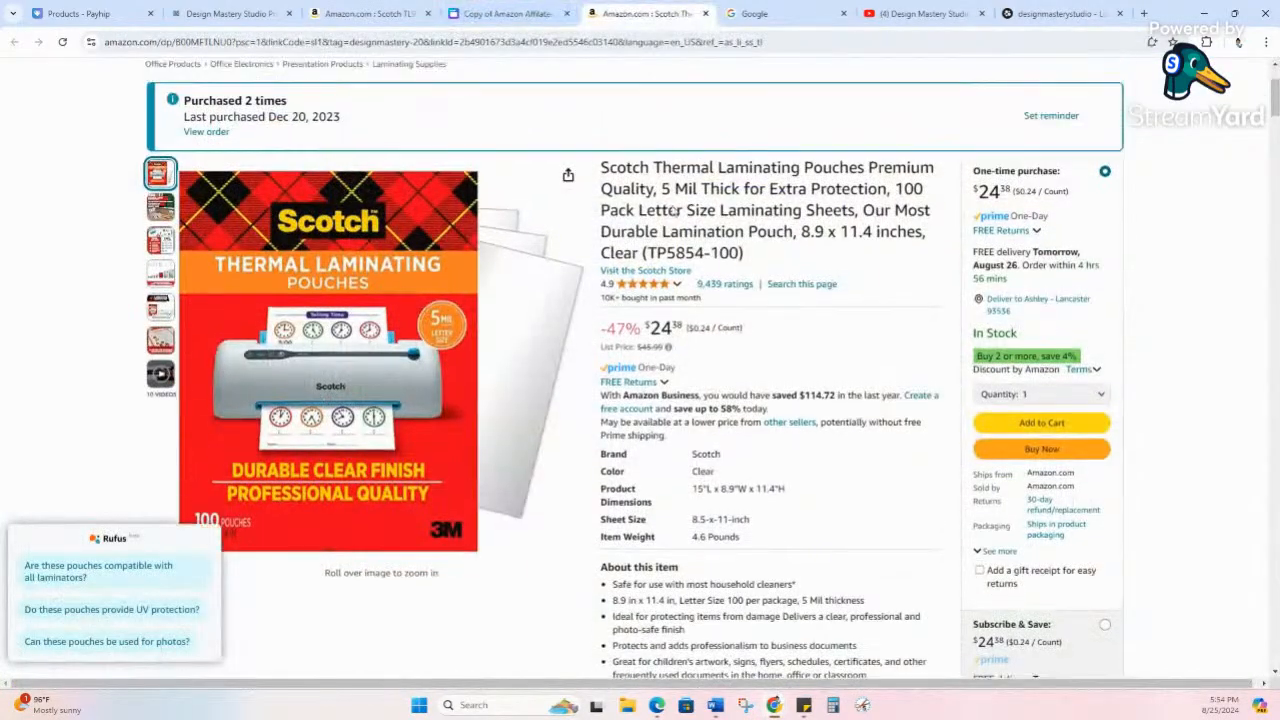
pyautogui.scroll(-15, 633, 273)
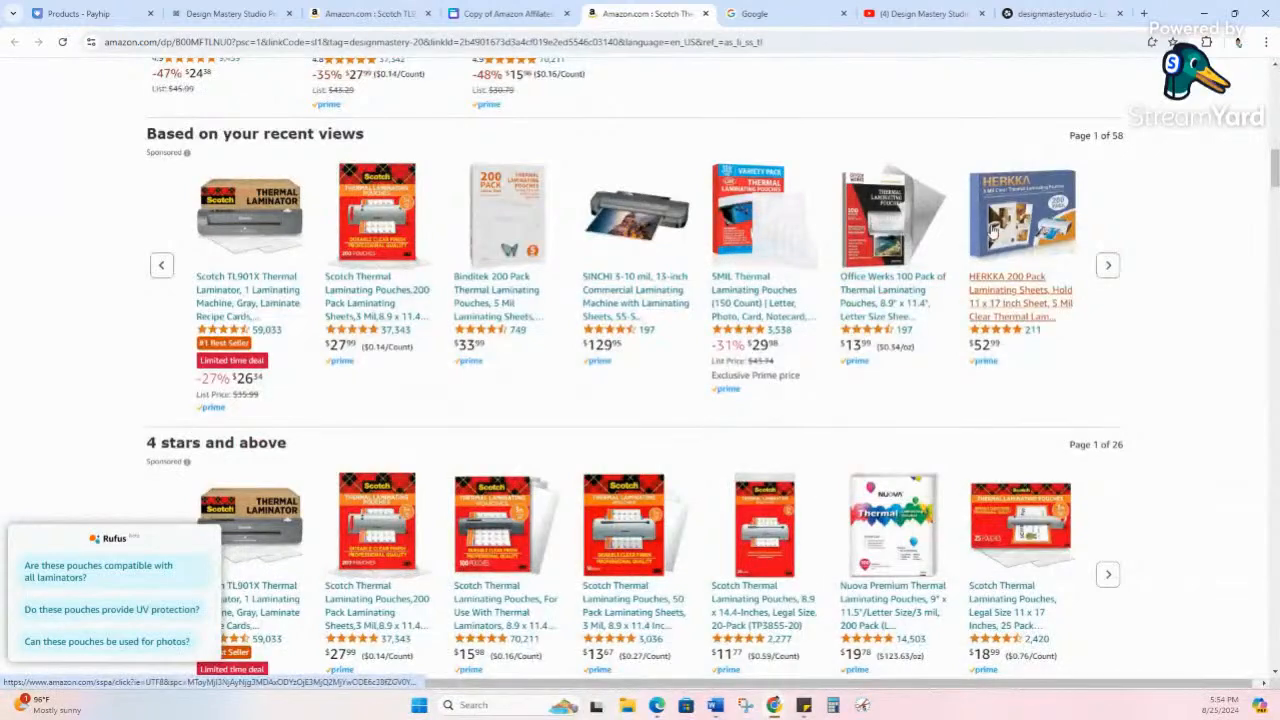
pyautogui.click(911, 234)
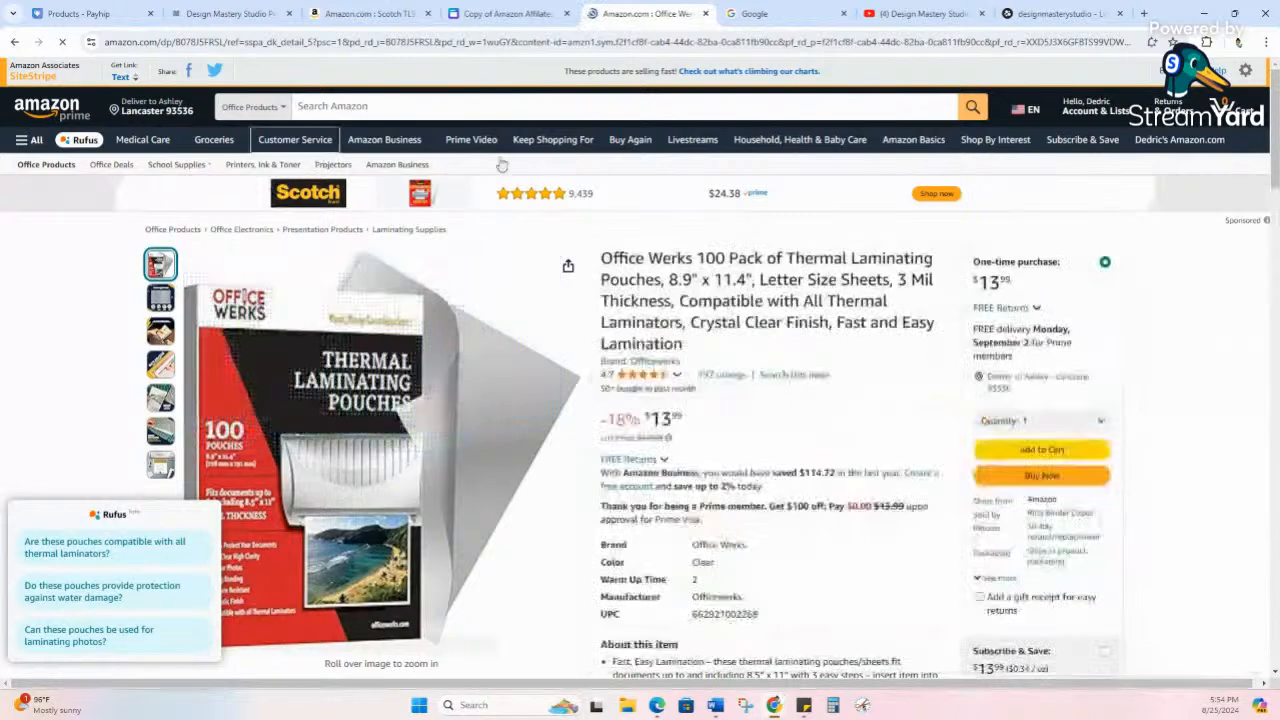
pyautogui.click(125, 78)
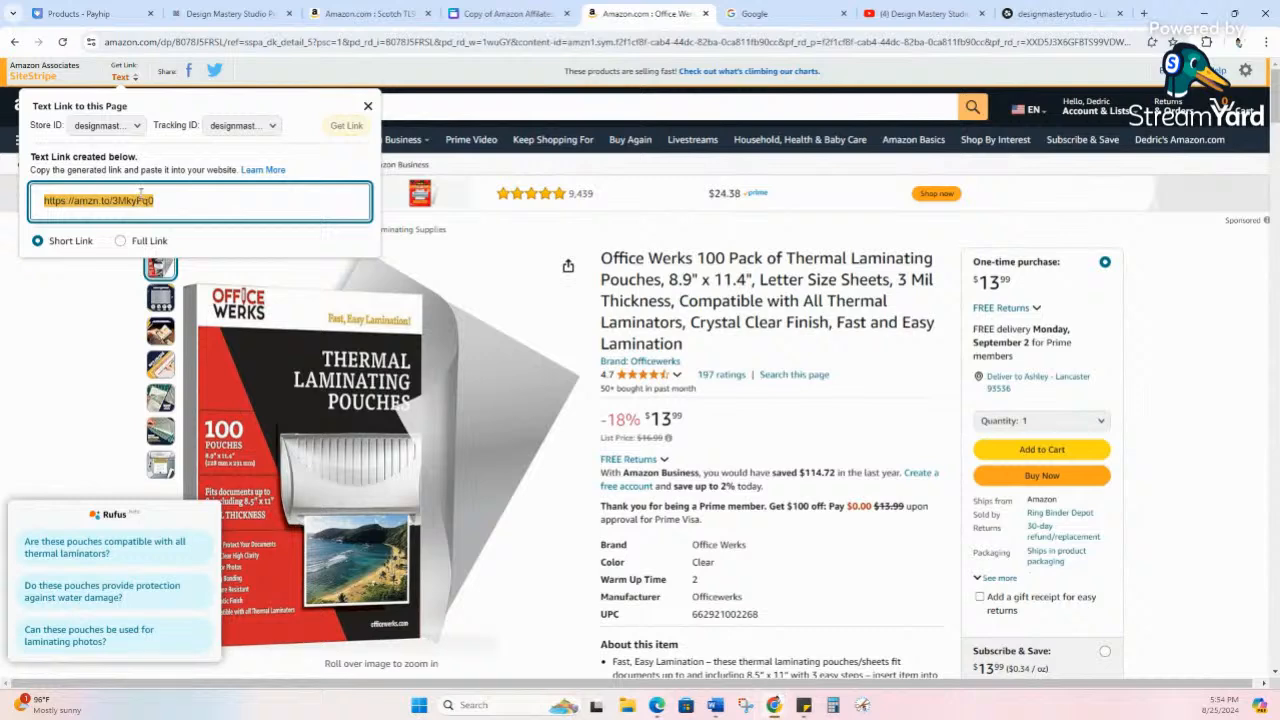
pyautogui.click(508, 13)
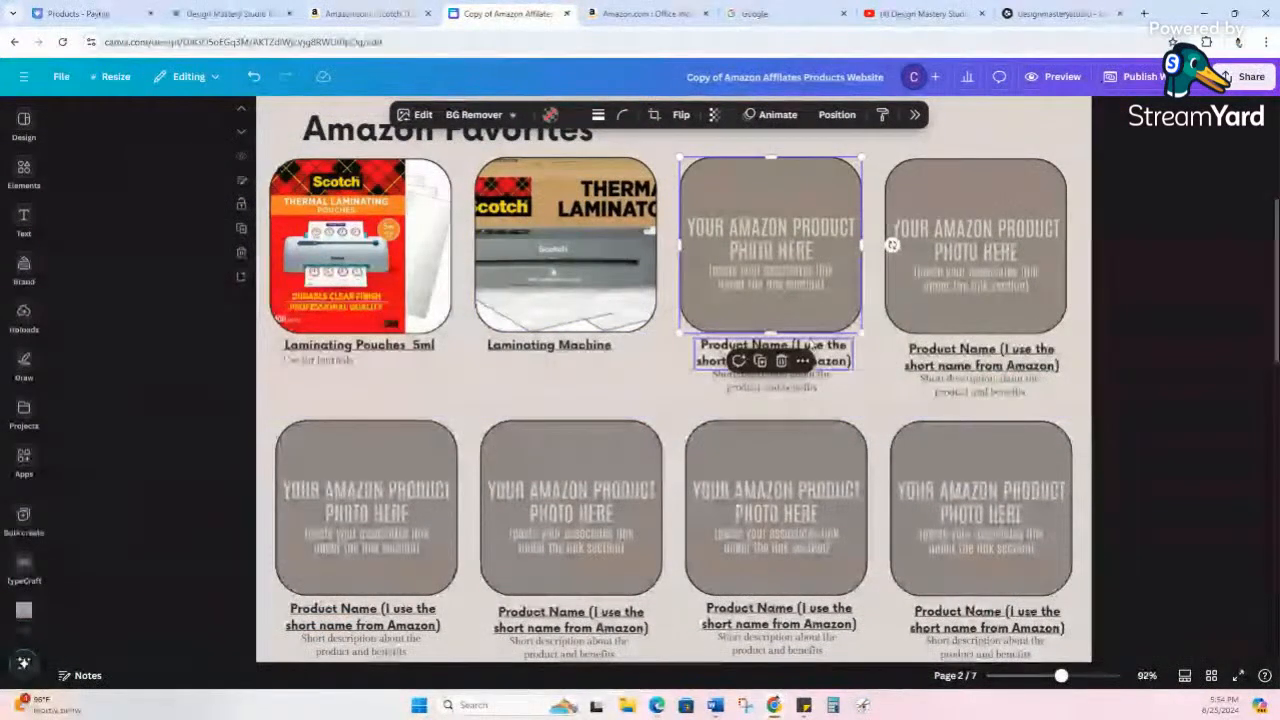
pyautogui.click(598, 302)
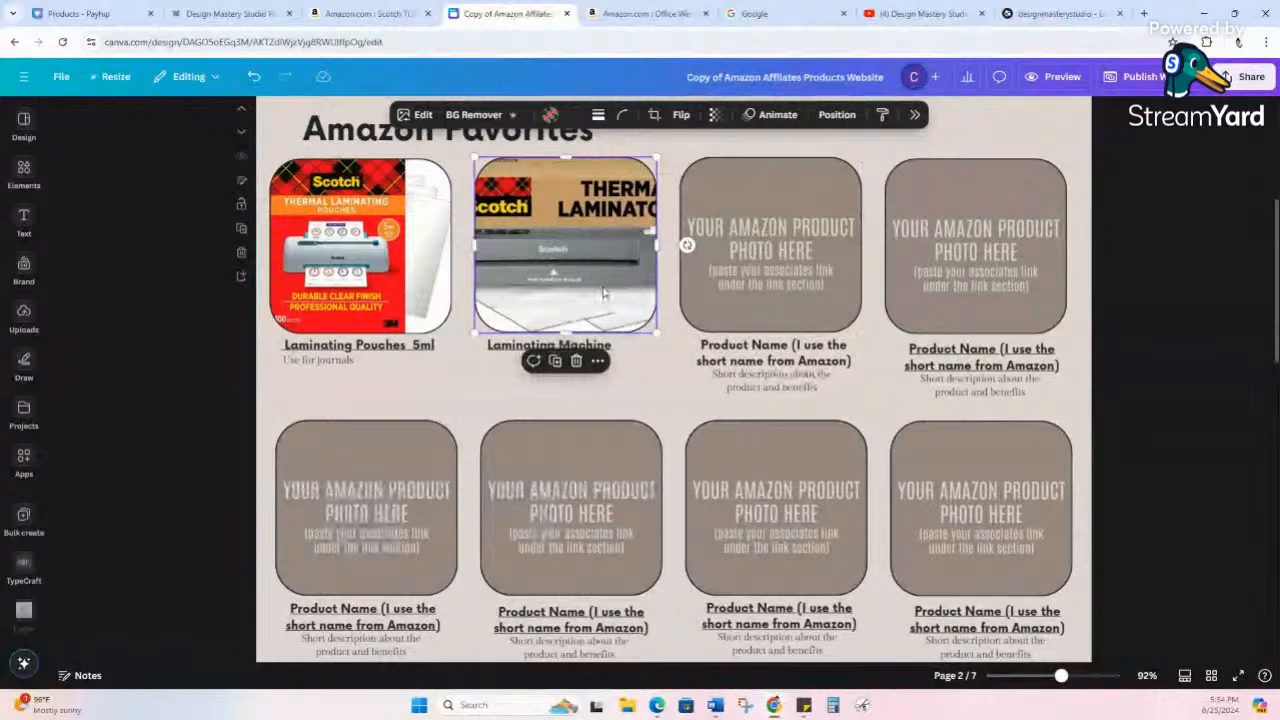
pyautogui.click(835, 288)
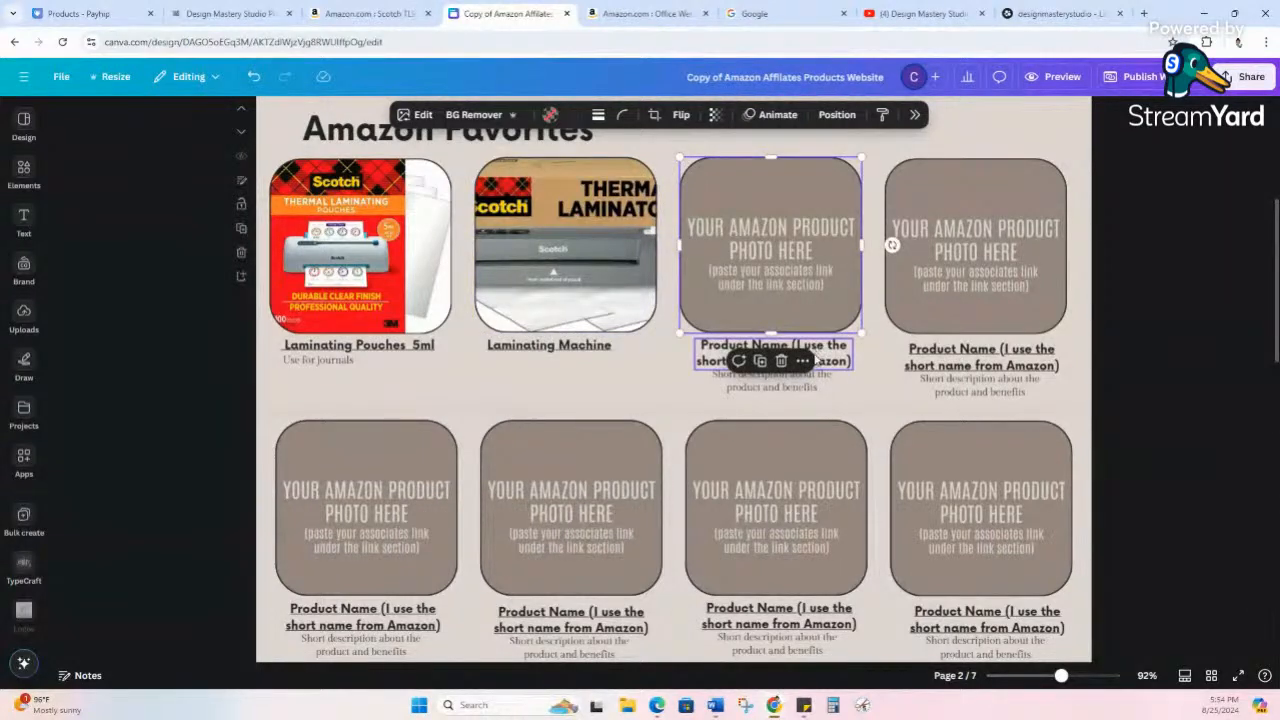
pyautogui.rightClick(803, 360)
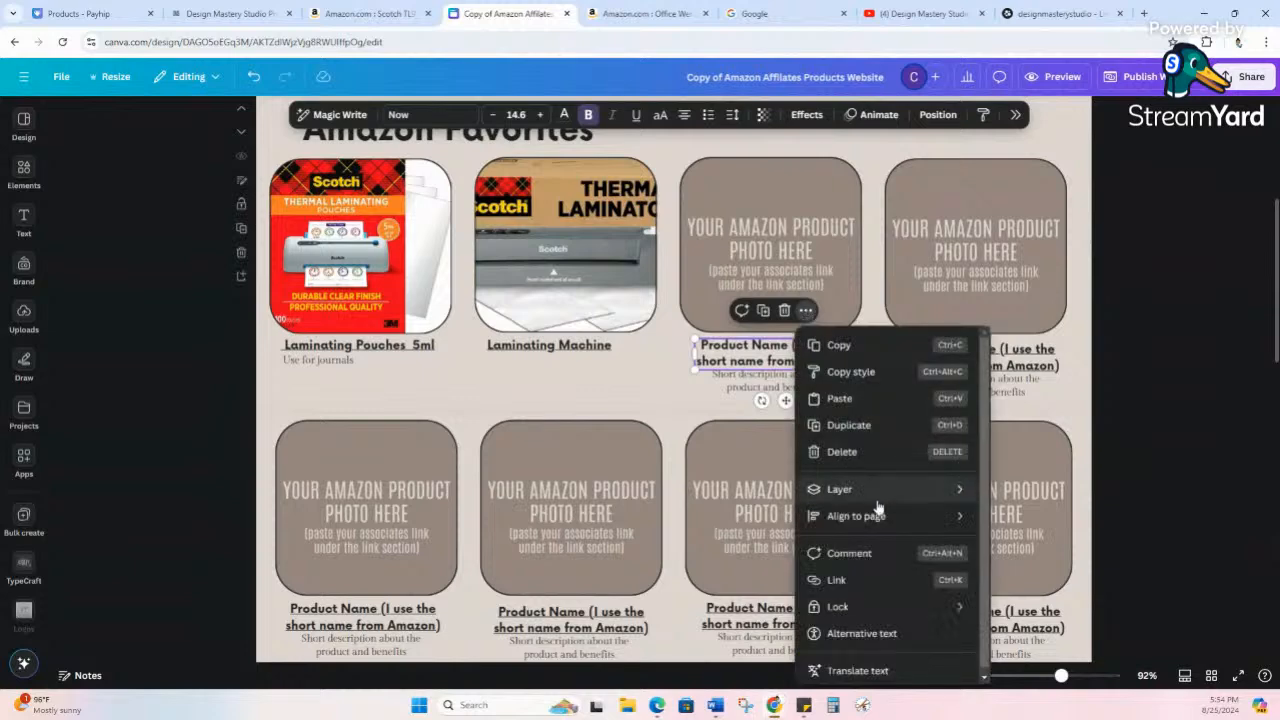
pyautogui.click(880, 580)
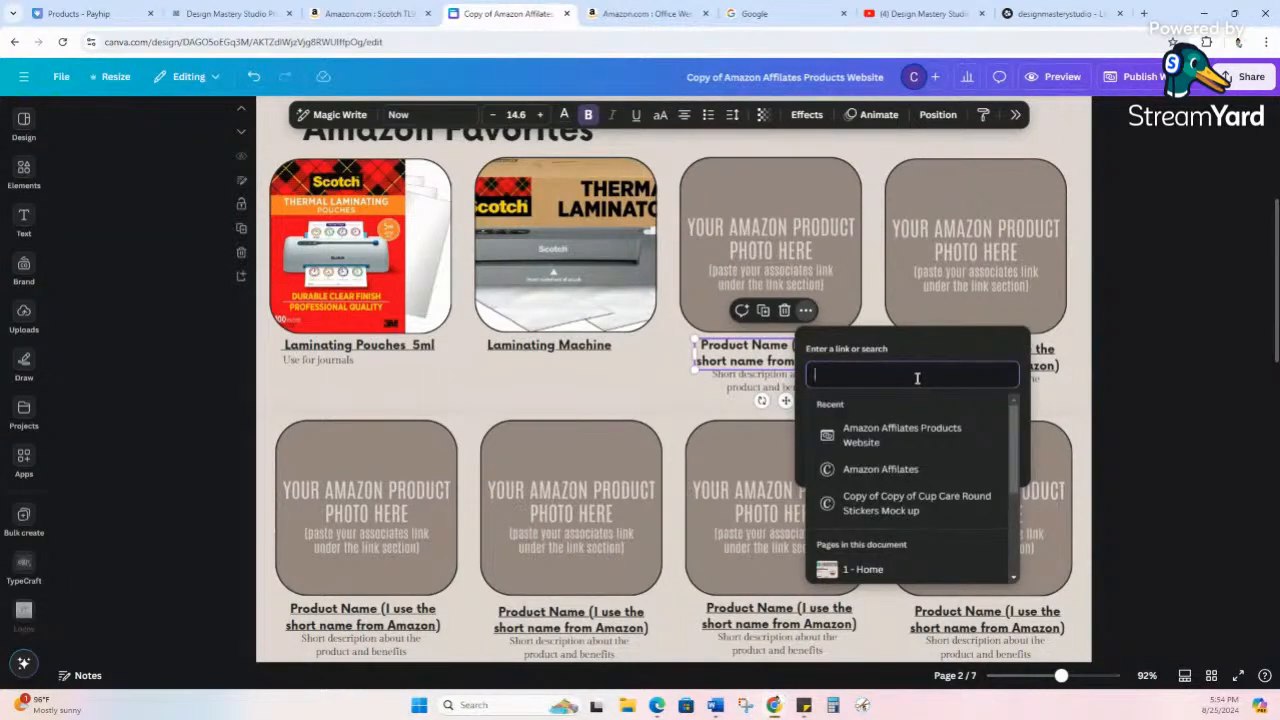
pyautogui.write('https://amzn.to/3MkyFq0')
pyautogui.click(989, 456)
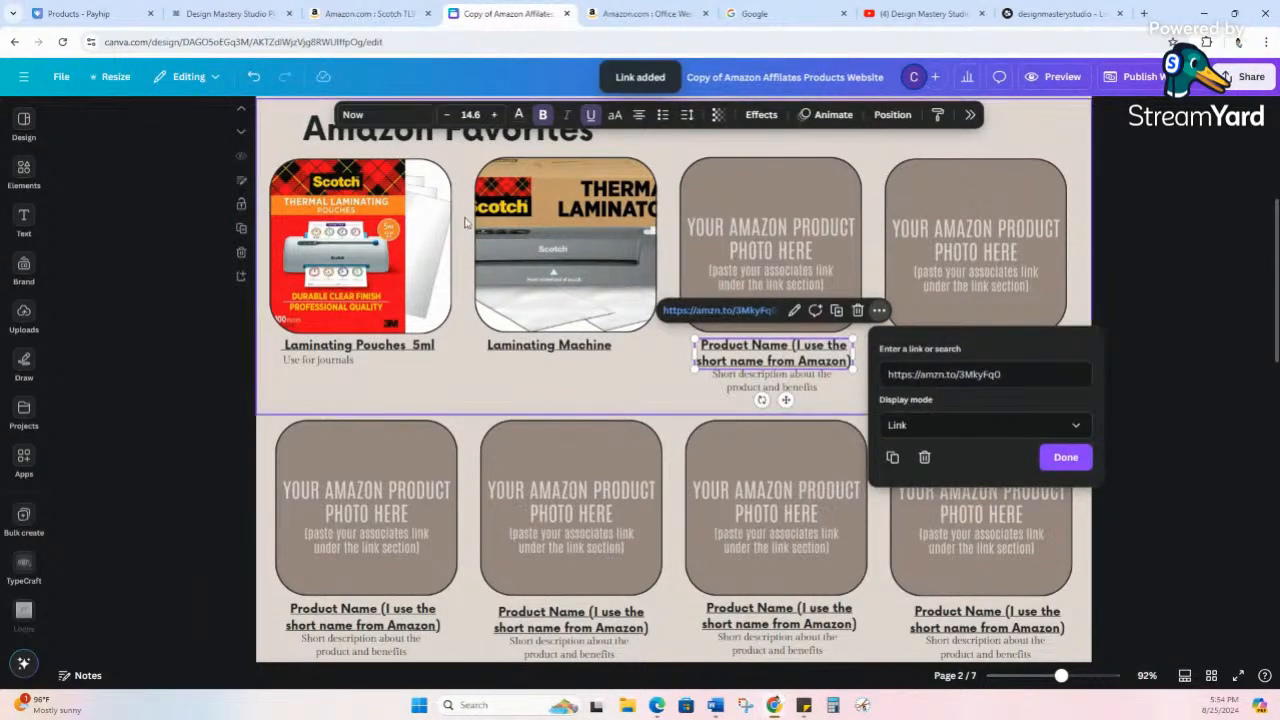
# - Check whether the laminator photo and its "Laminating Machine" name each carry an associates link
pyautogui.click(511, 252)
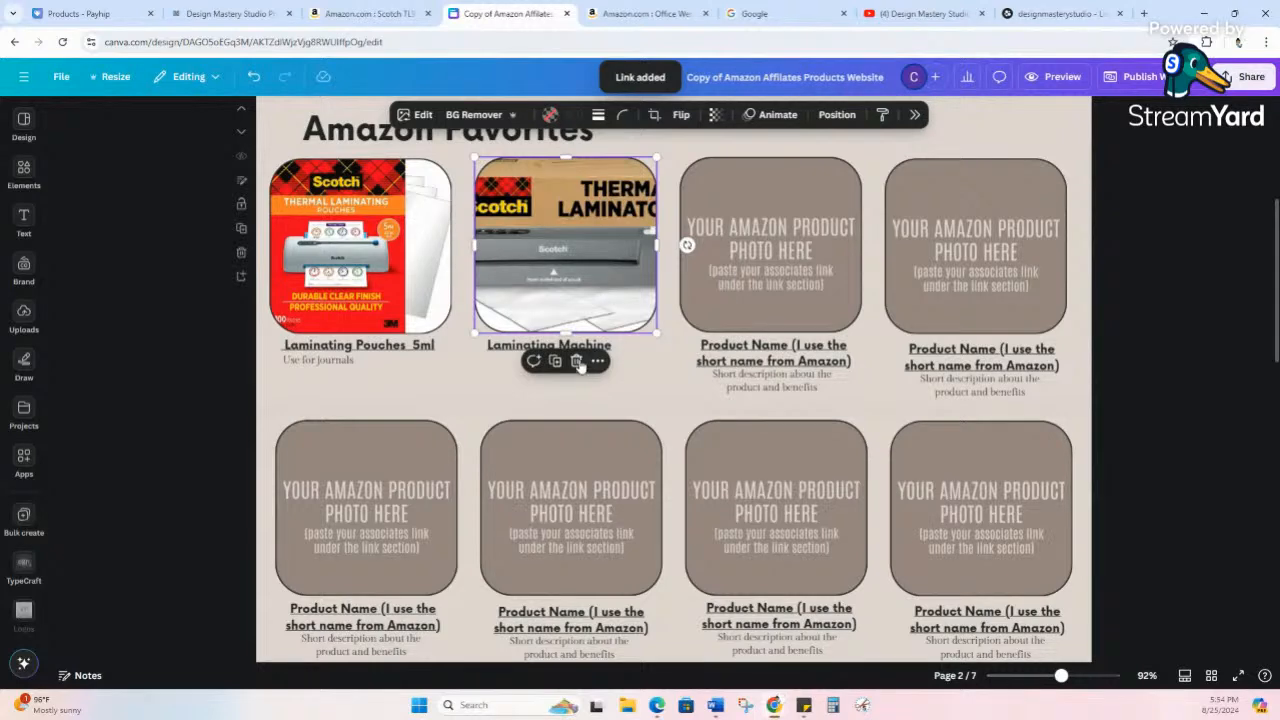
pyautogui.click(615, 355)
pyautogui.click(608, 355)
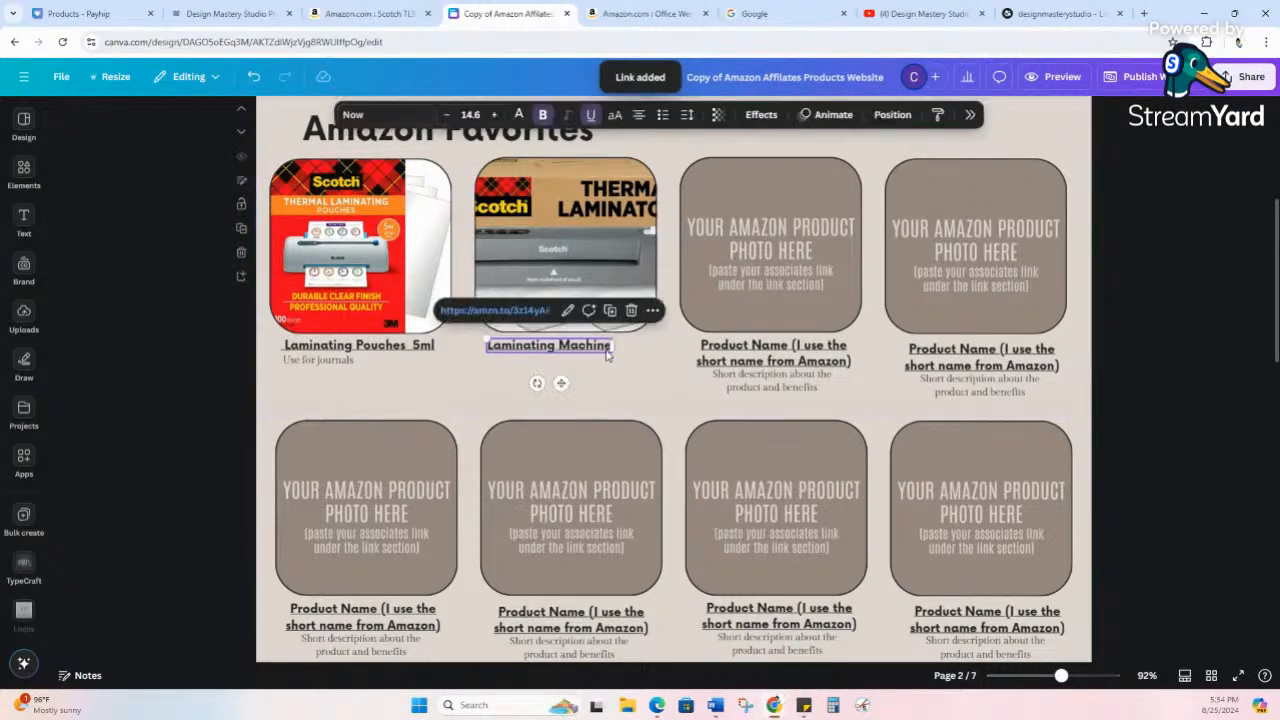
pyautogui.click(604, 285)
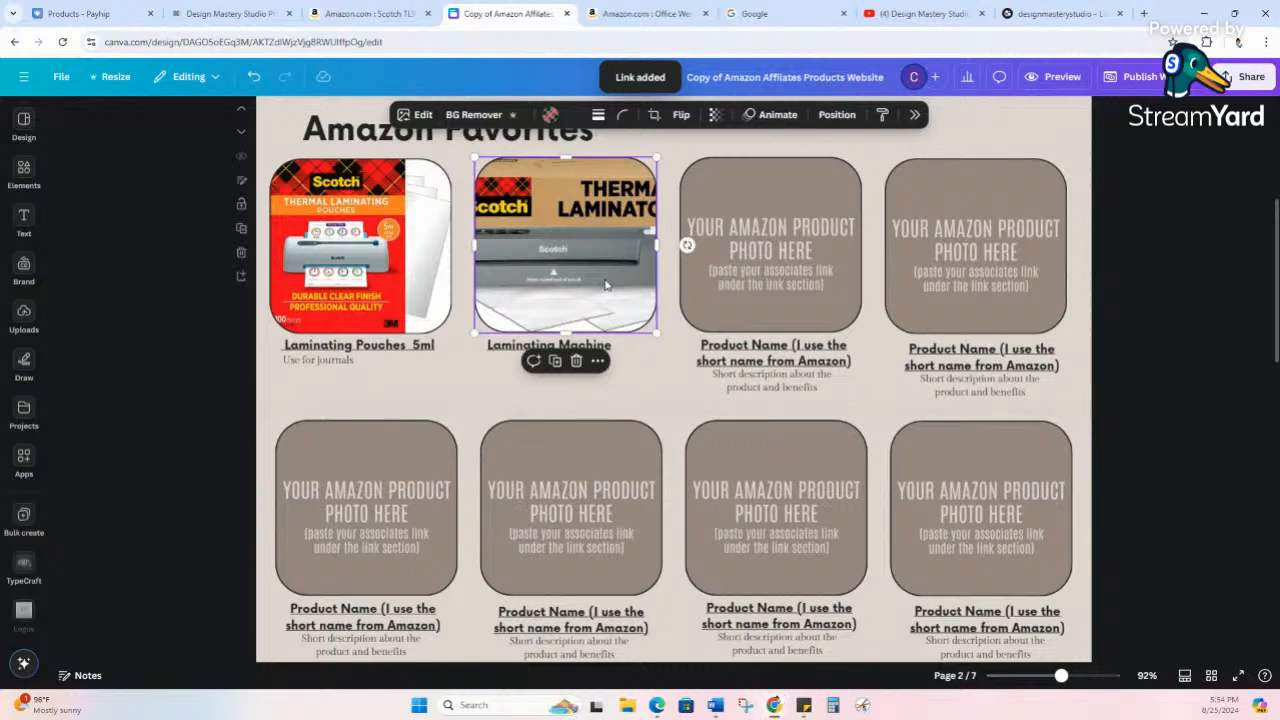
pyautogui.click(572, 350)
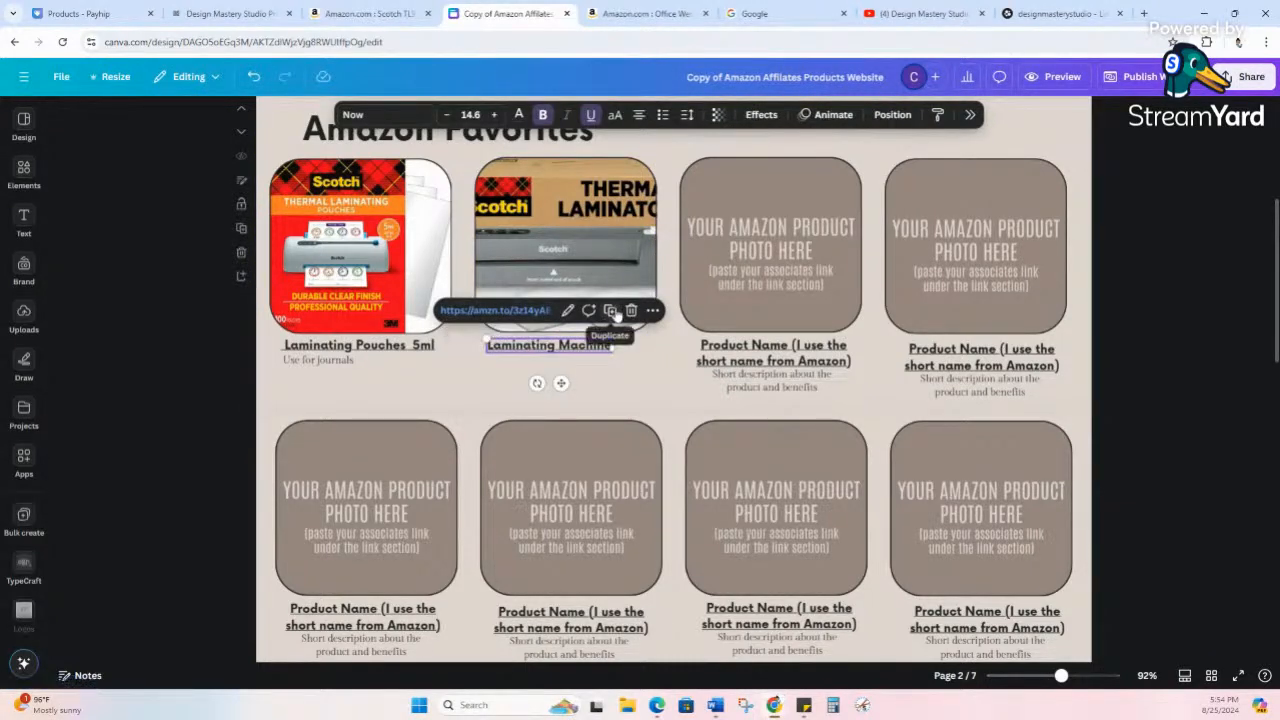
pyautogui.click(603, 268)
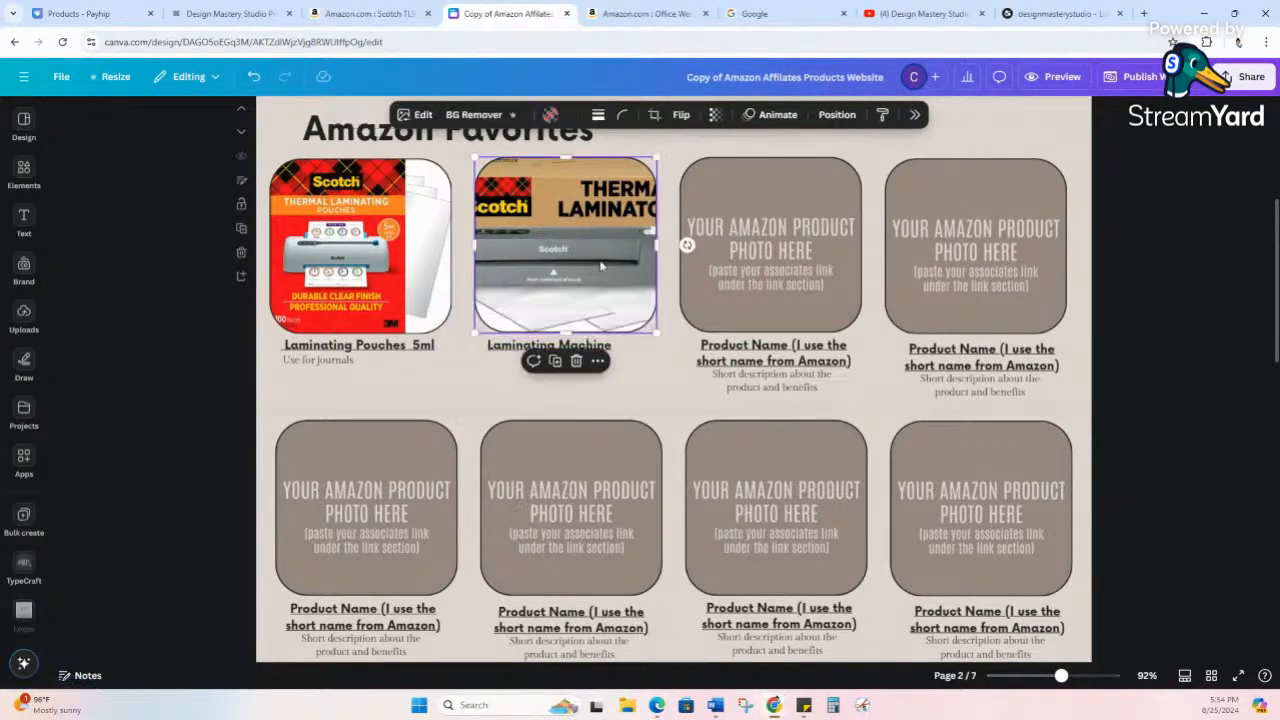
pyautogui.click(548, 350)
pyautogui.click(568, 311)
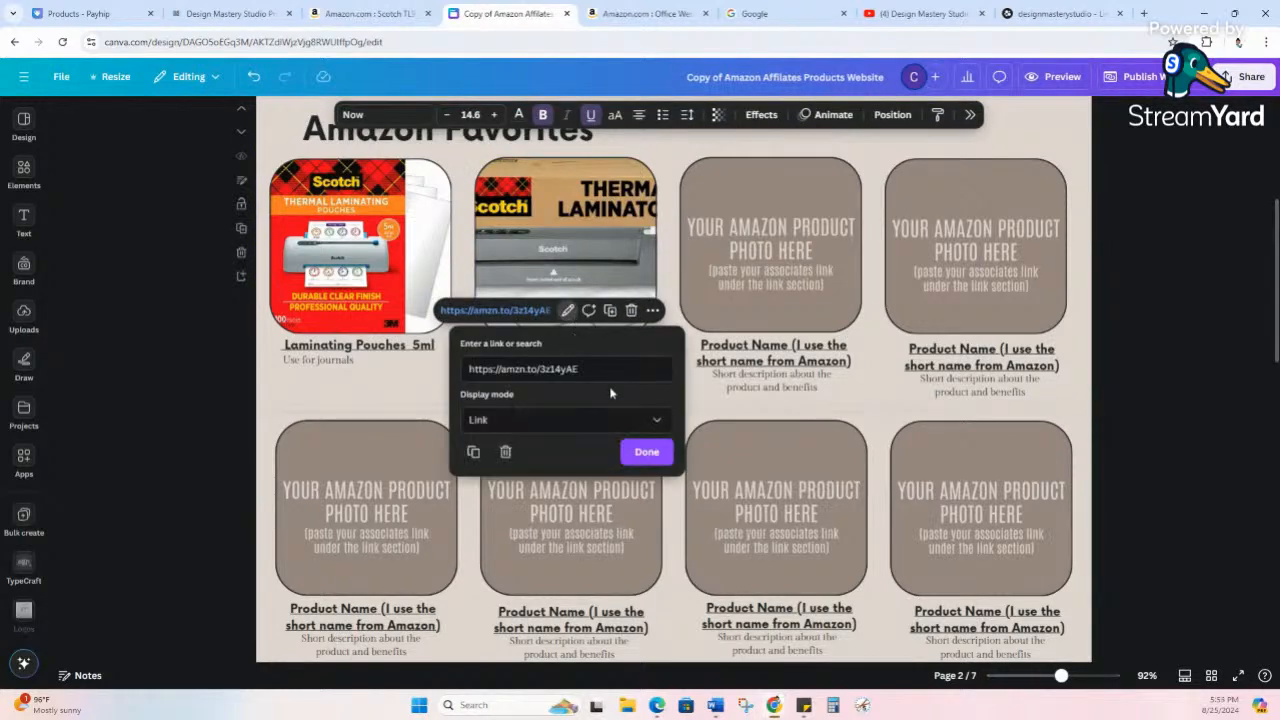
pyautogui.moveTo(580, 369); pyautogui.dragTo(469, 377)
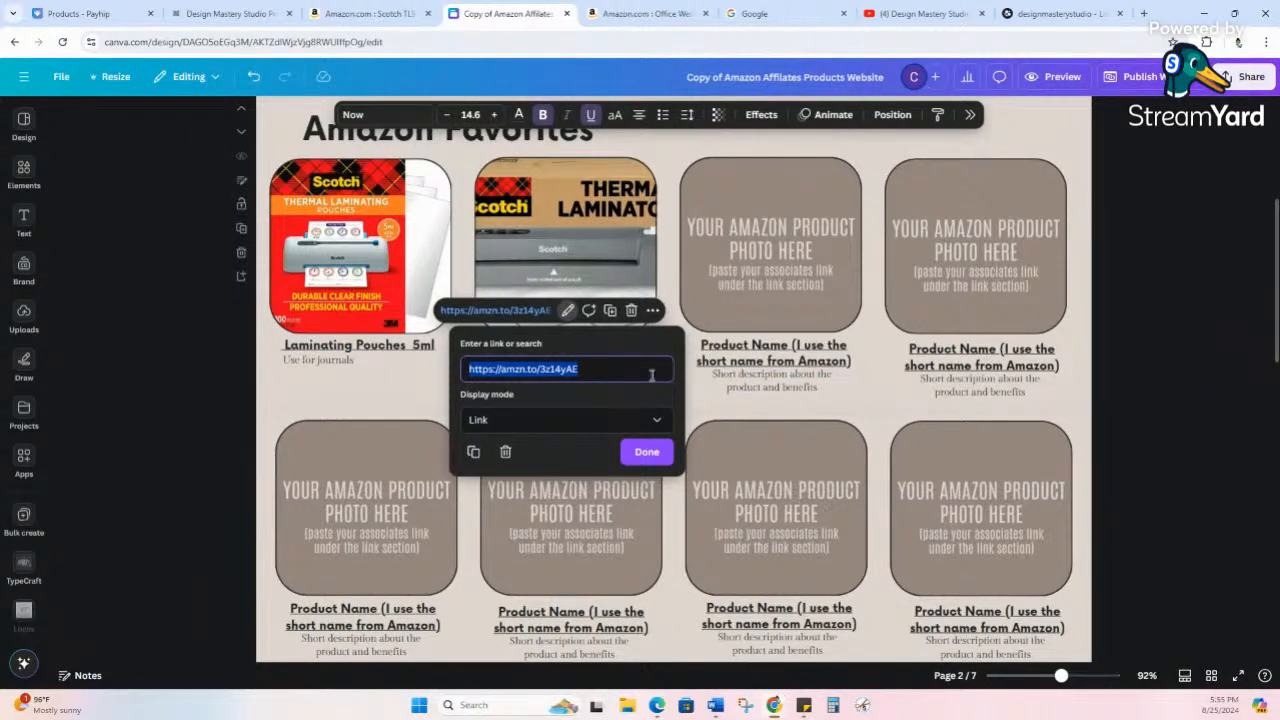
pyautogui.click(645, 452)
pyautogui.click(592, 261)
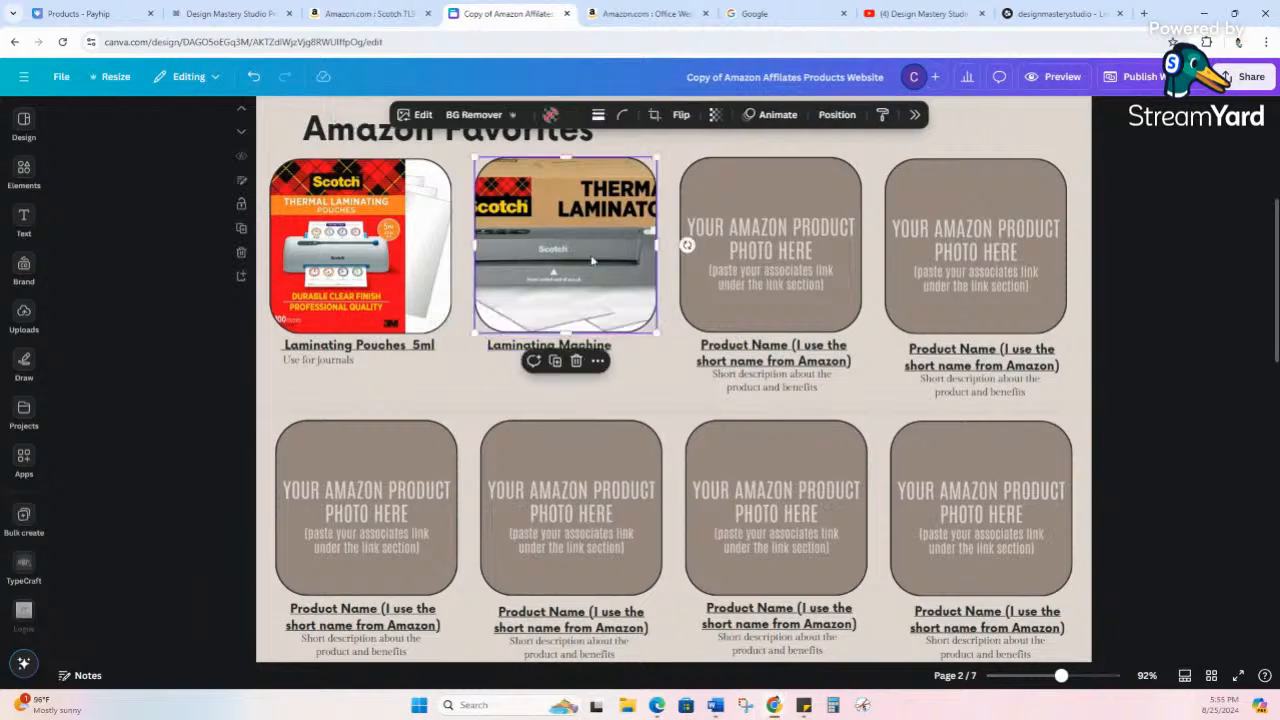
pyautogui.click(598, 360)
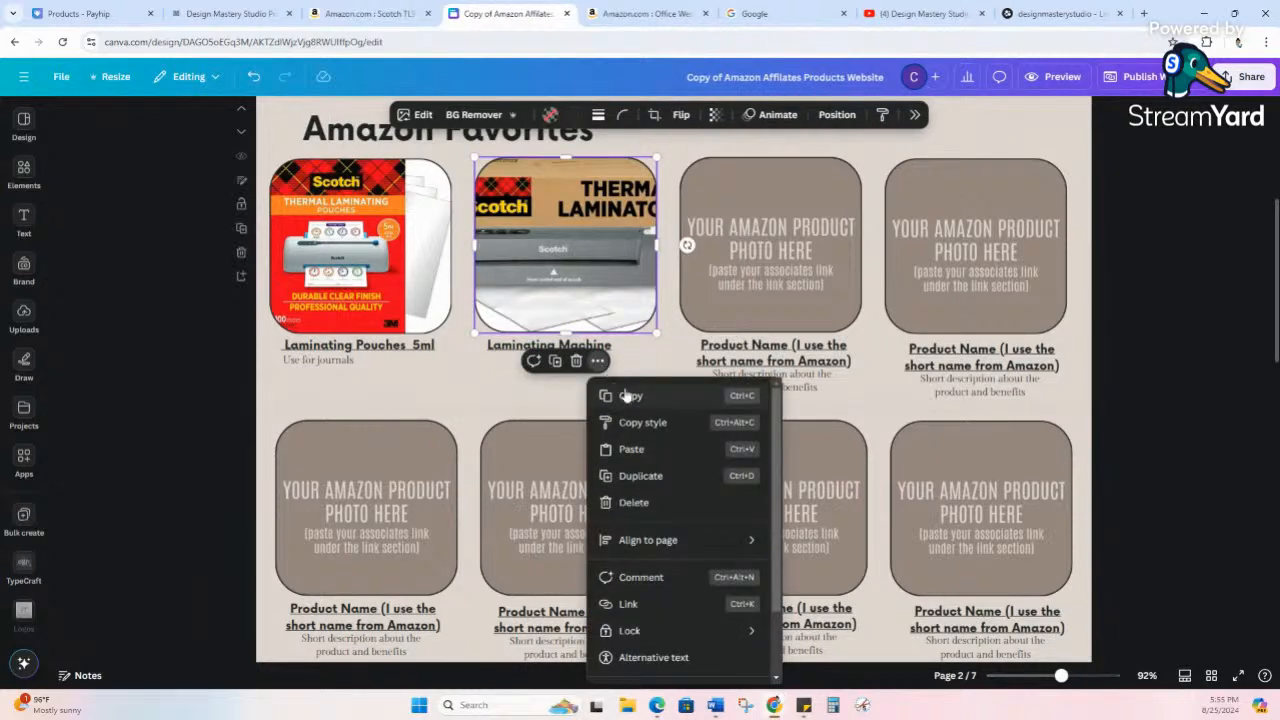
pyautogui.click(660, 605)
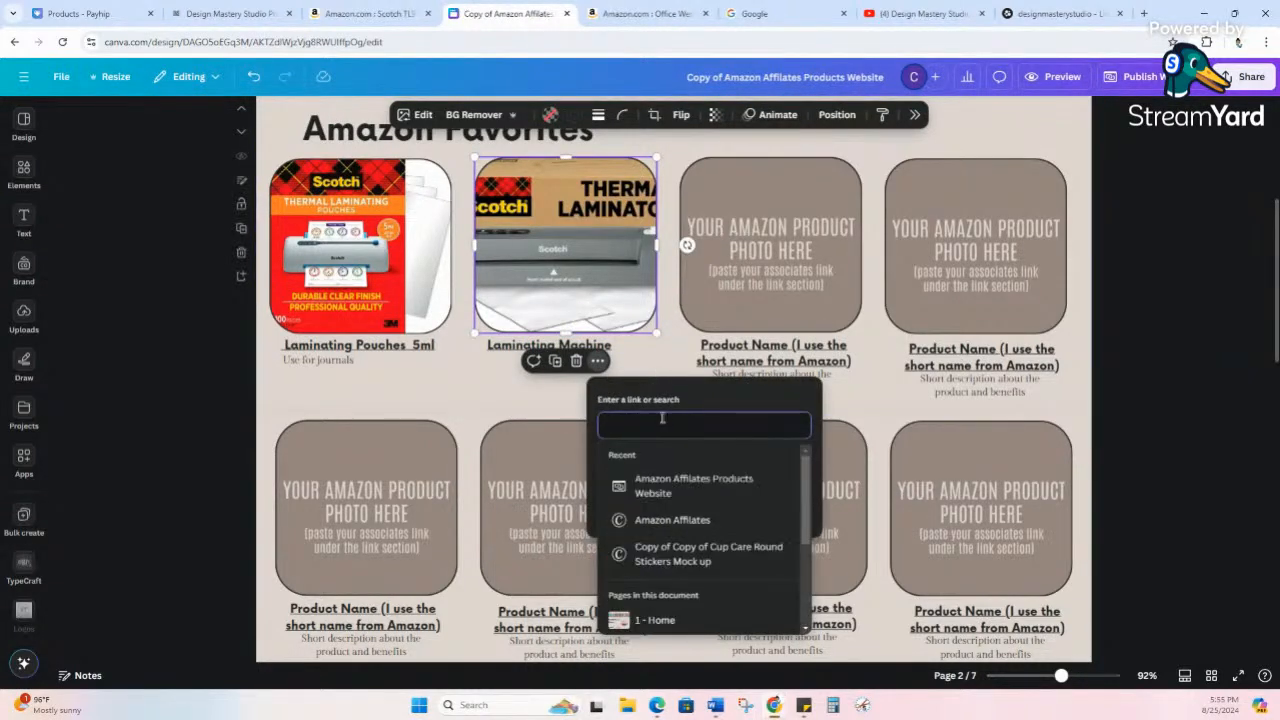
pyautogui.hotkey('ctrl', 'v')
pyautogui.press('Return')
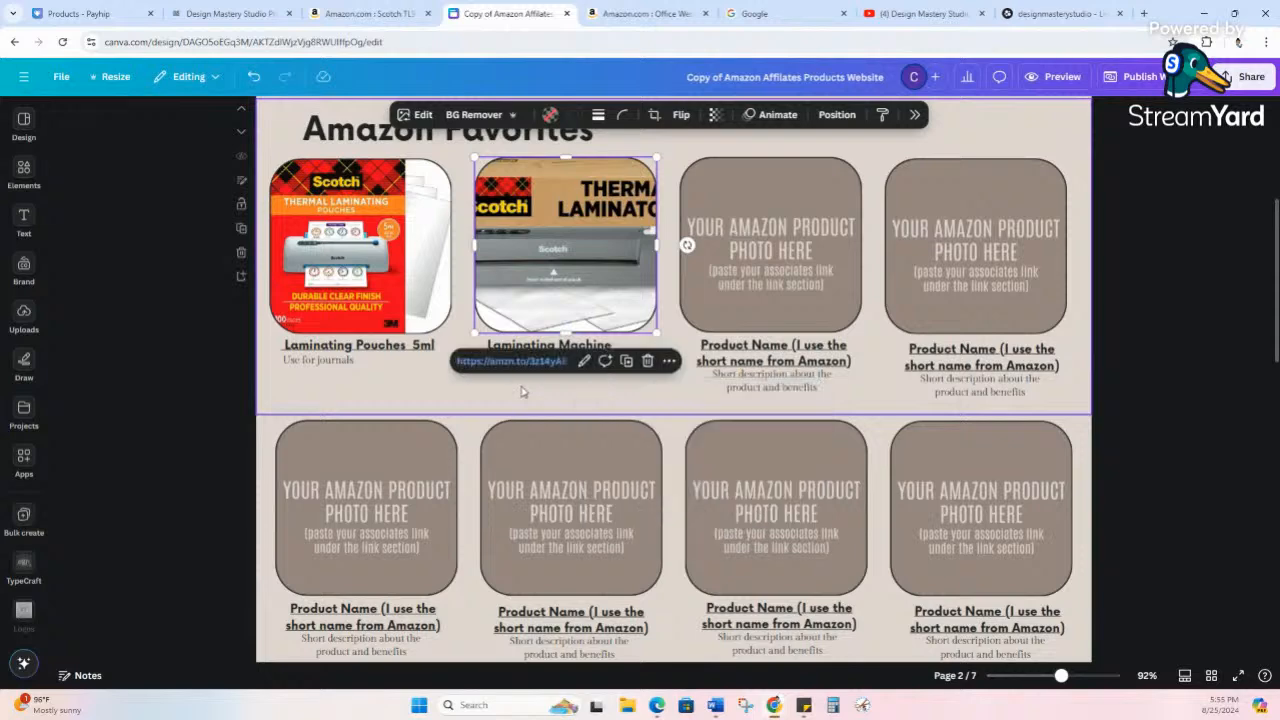
pyautogui.click(576, 368)
pyautogui.moveTo(576, 368); pyautogui.dragTo(564, 277)
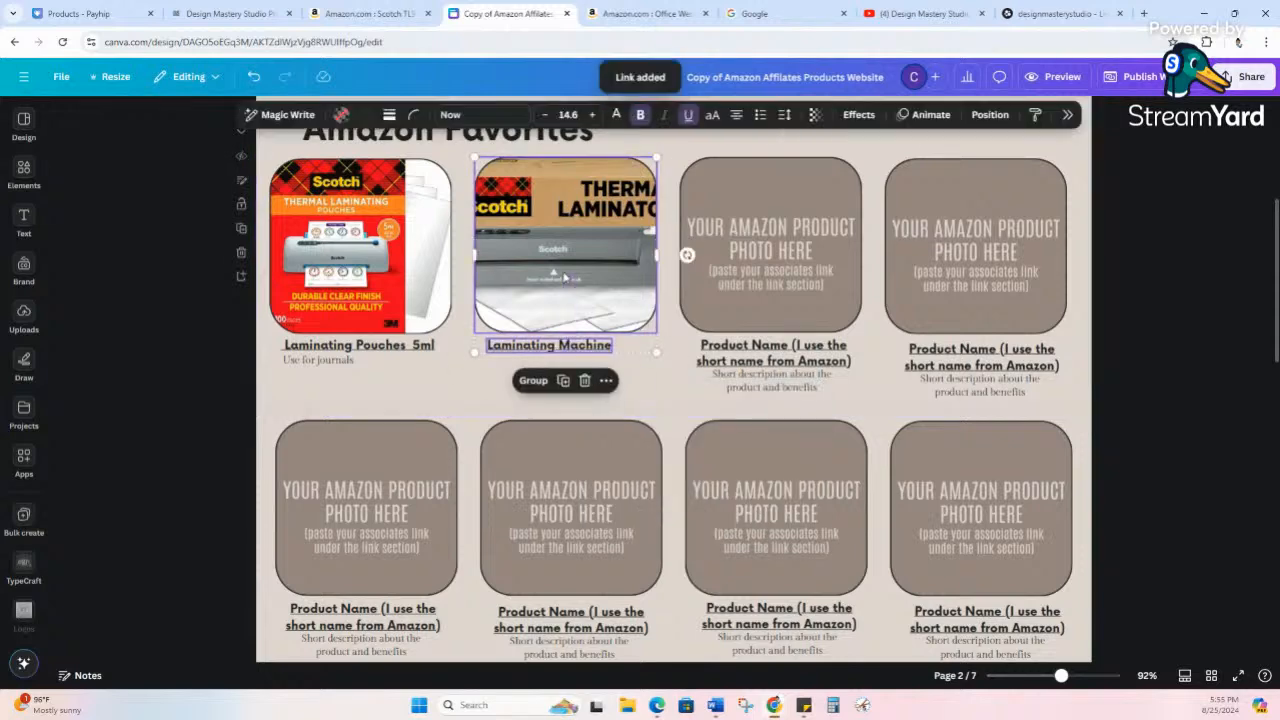
pyautogui.click(548, 385)
pyautogui.click(551, 390)
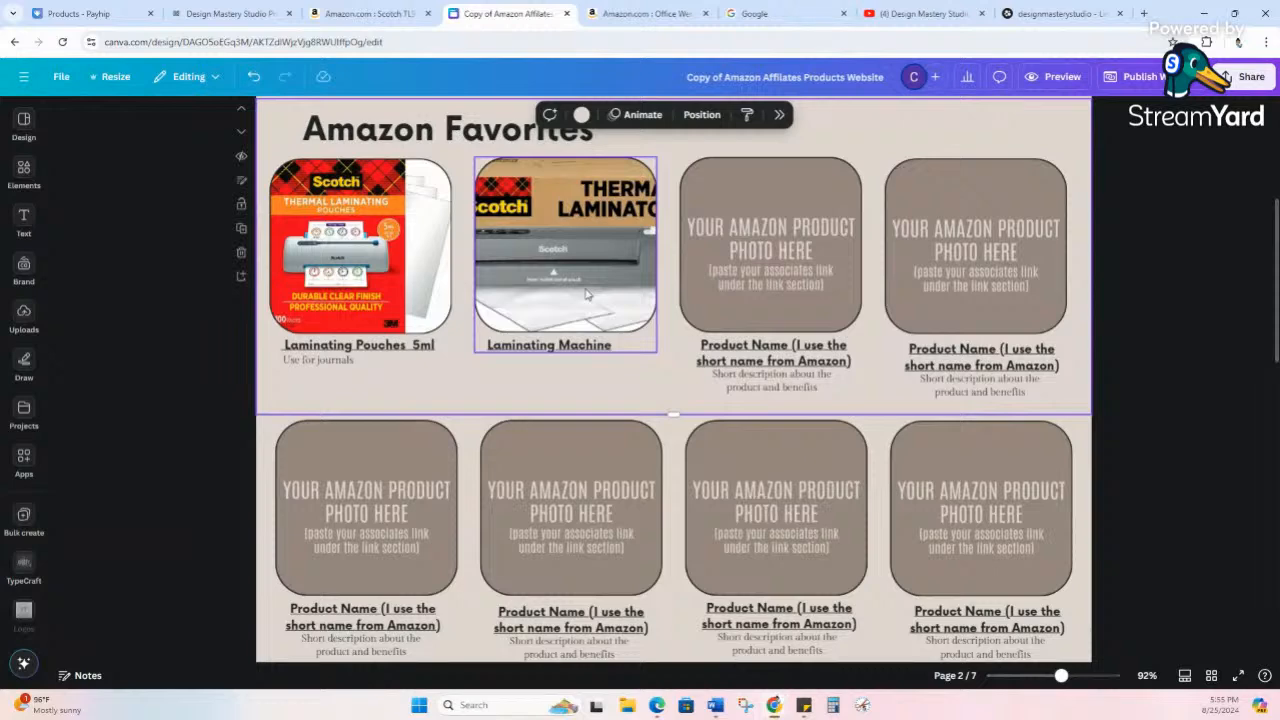
pyautogui.click(726, 345)
pyautogui.click(794, 310)
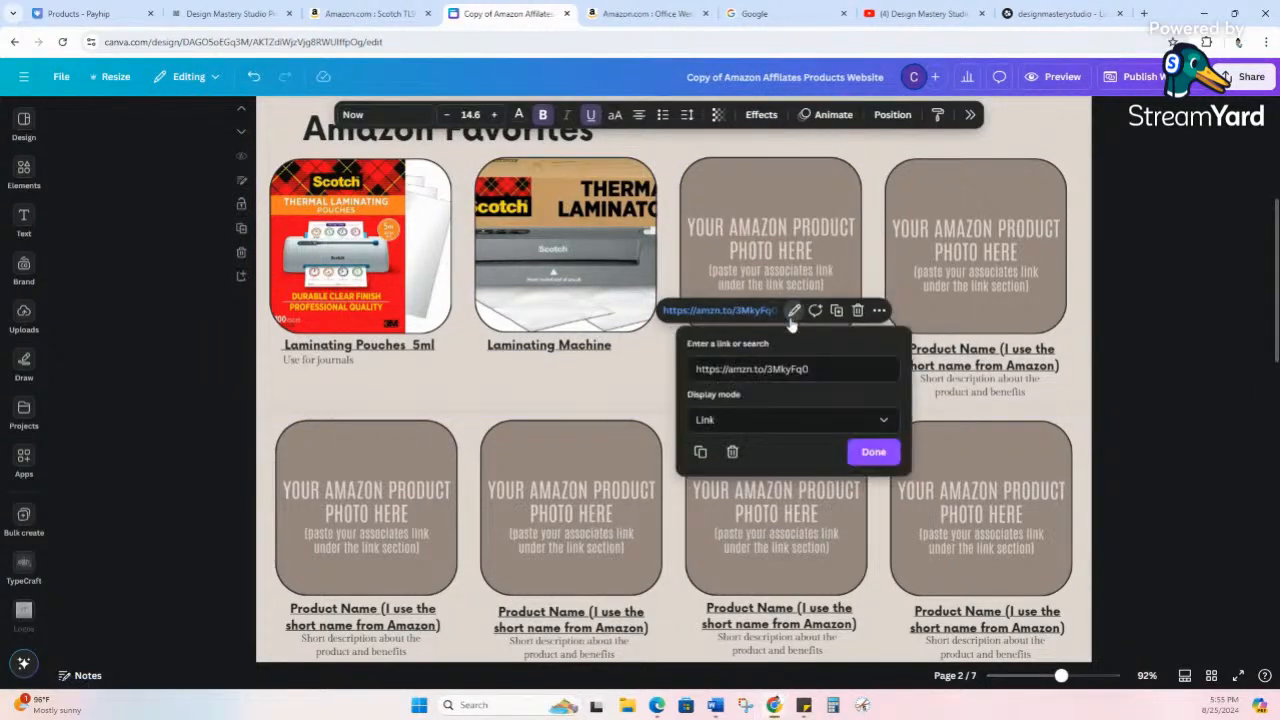
pyautogui.moveTo(832, 372); pyautogui.dragTo(682, 372)
pyautogui.hotkey('ctrl', 'c')
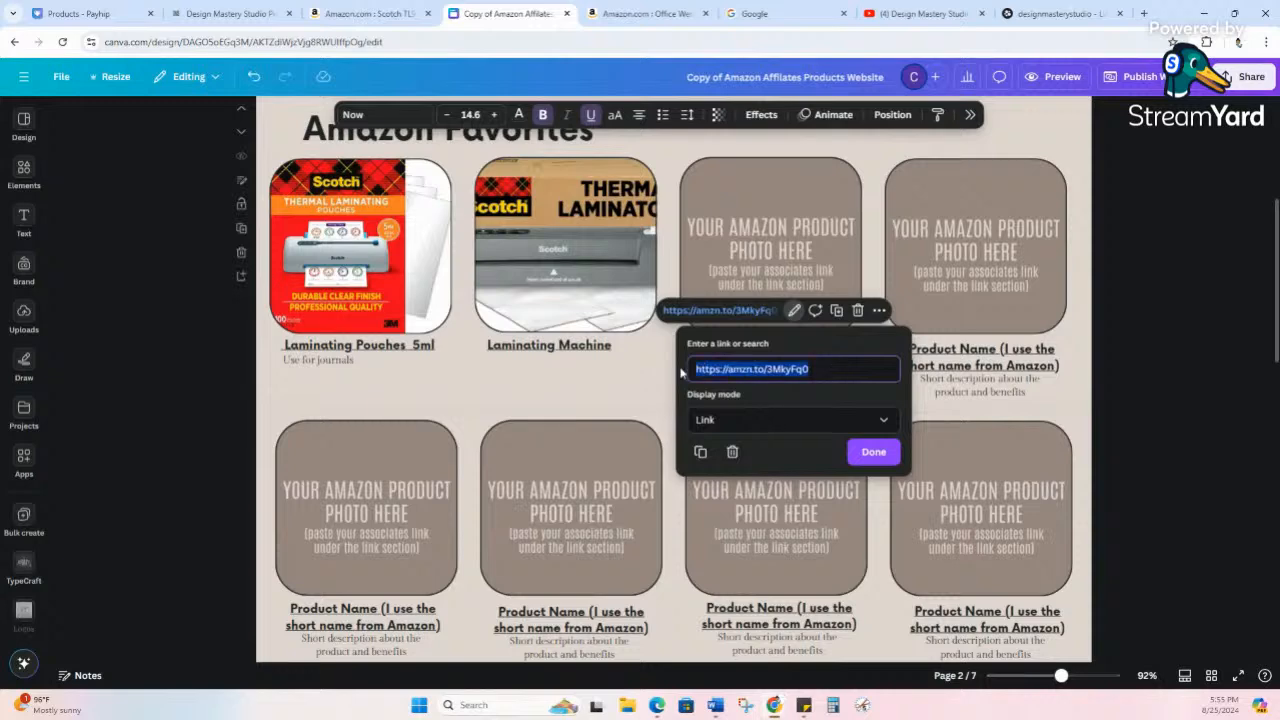
pyautogui.click(748, 230)
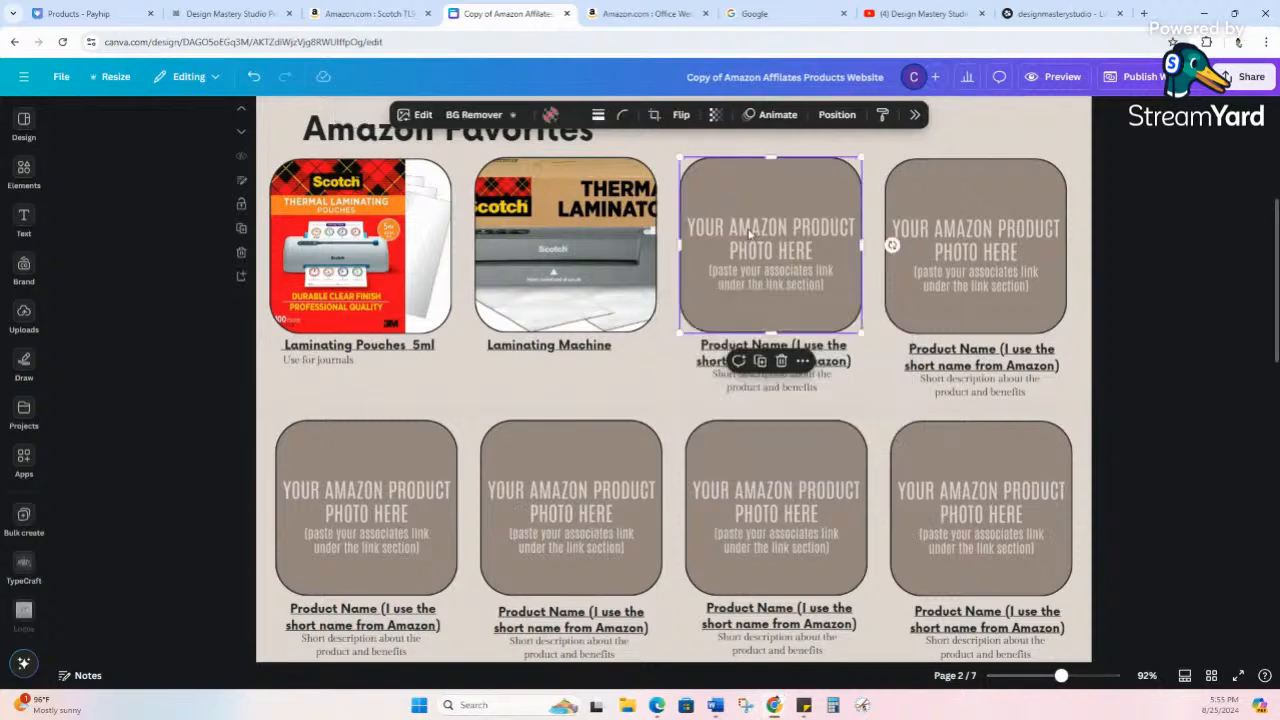
pyautogui.click(802, 361)
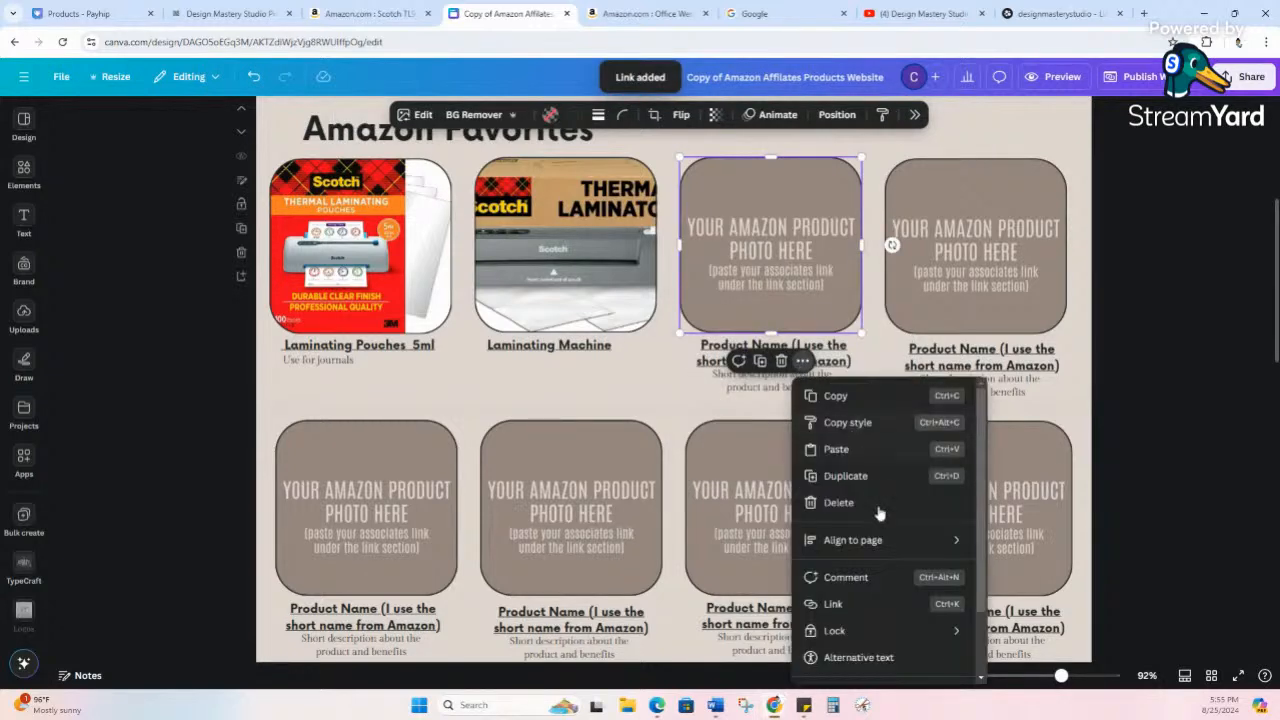
pyautogui.click(889, 606)
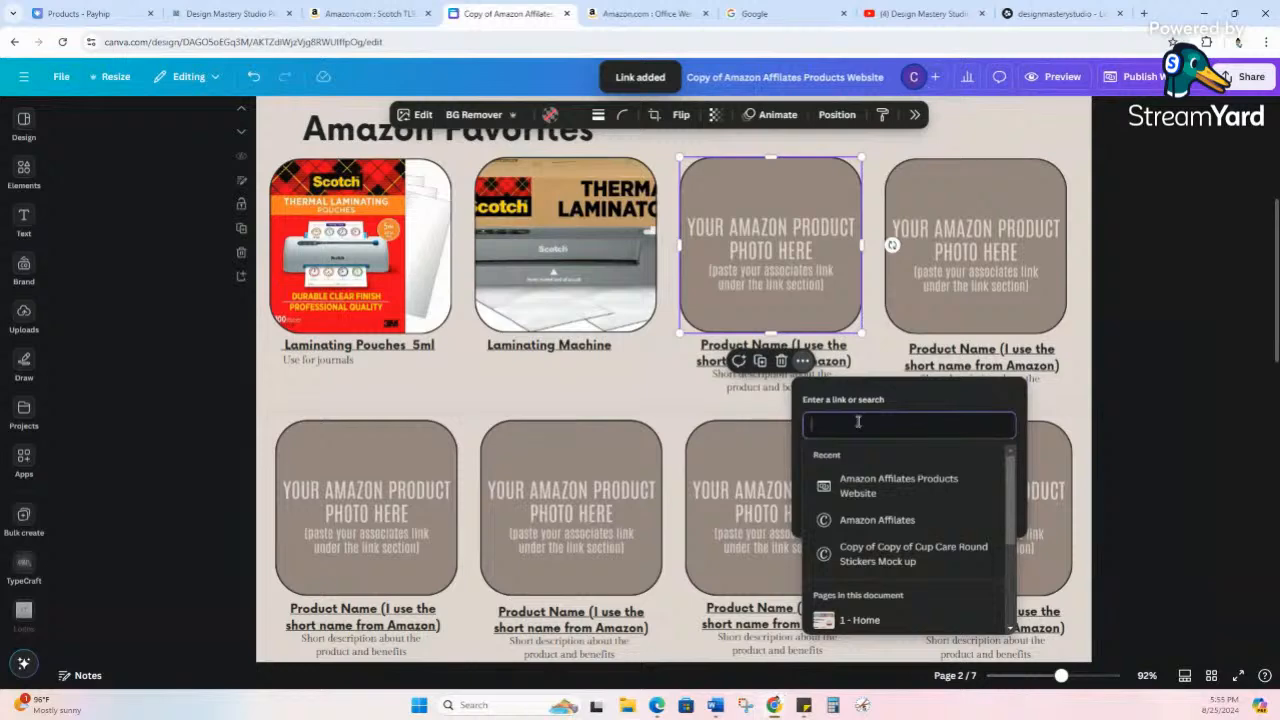
pyautogui.hotkey('ctrl', 'v')
pyautogui.click(986, 508)
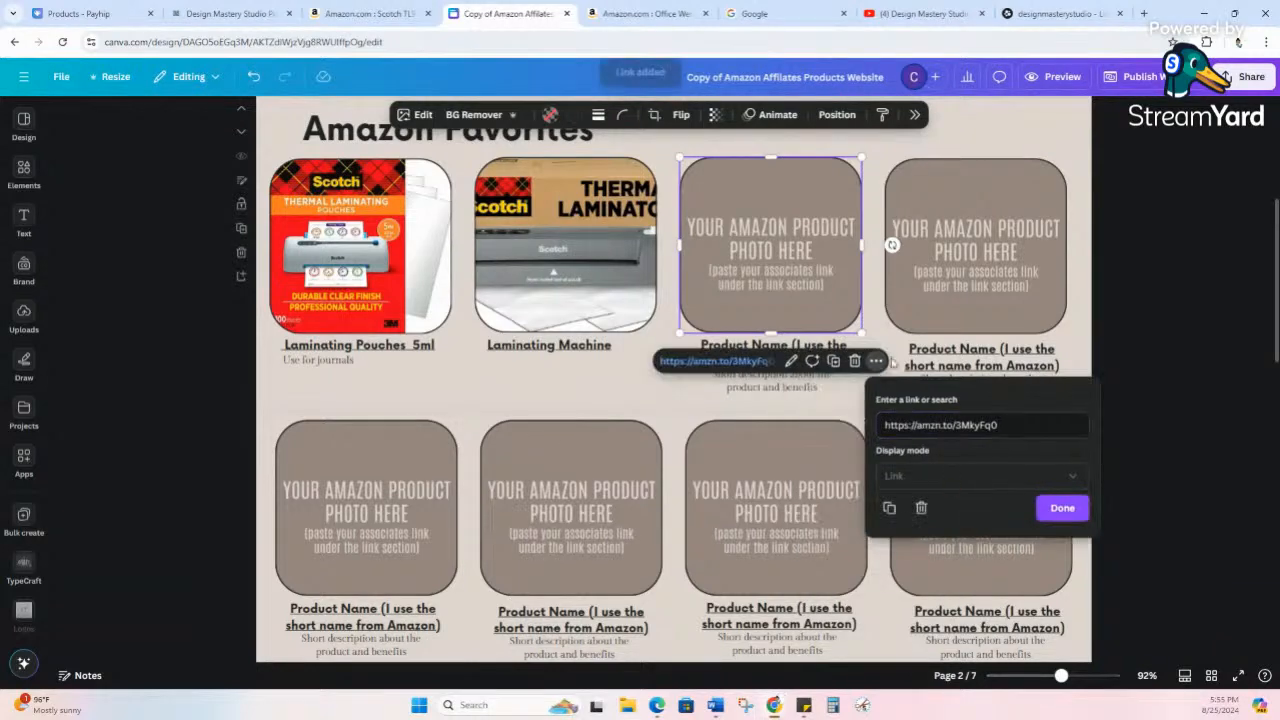
pyautogui.click(884, 352)
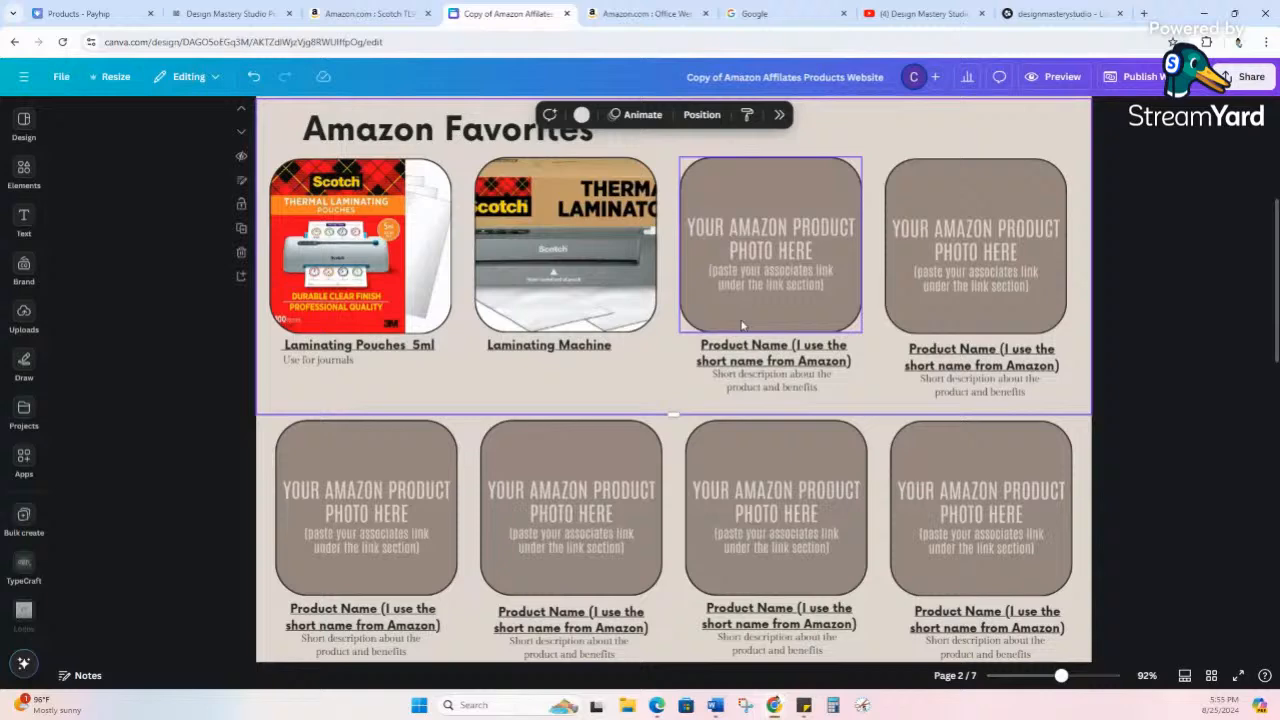
pyautogui.click(745, 307)
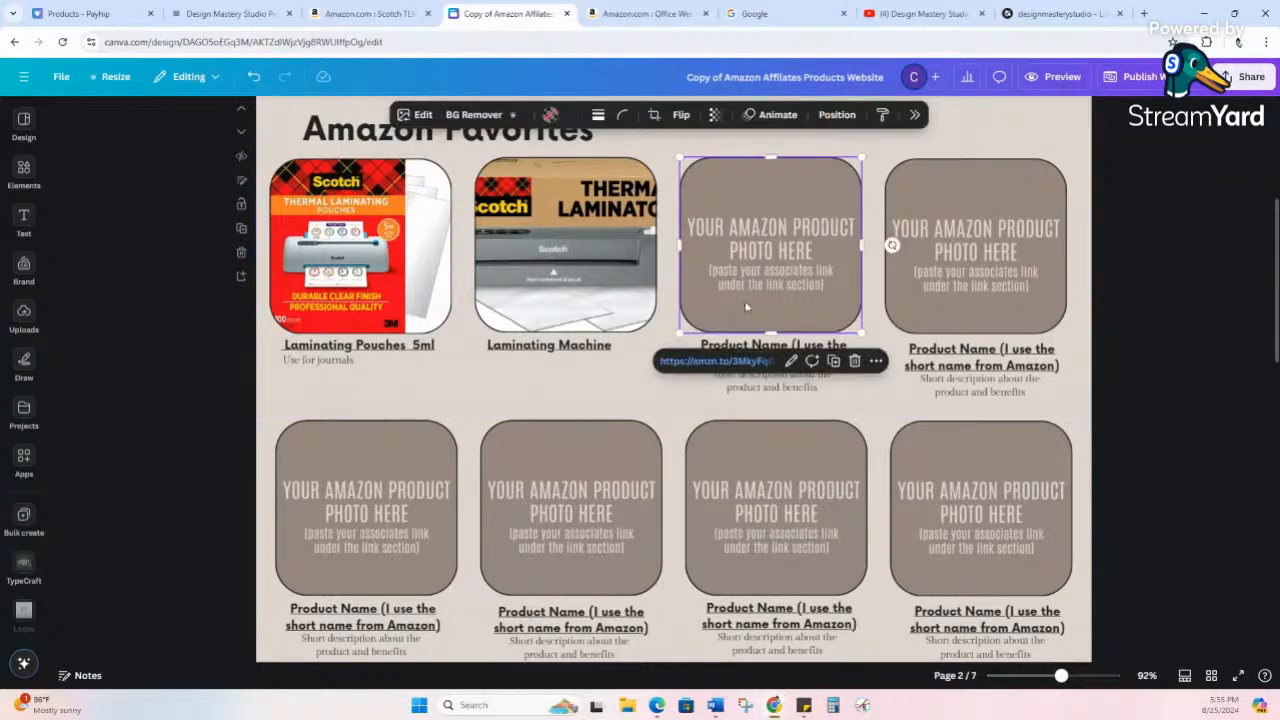
pyautogui.click(677, 407)
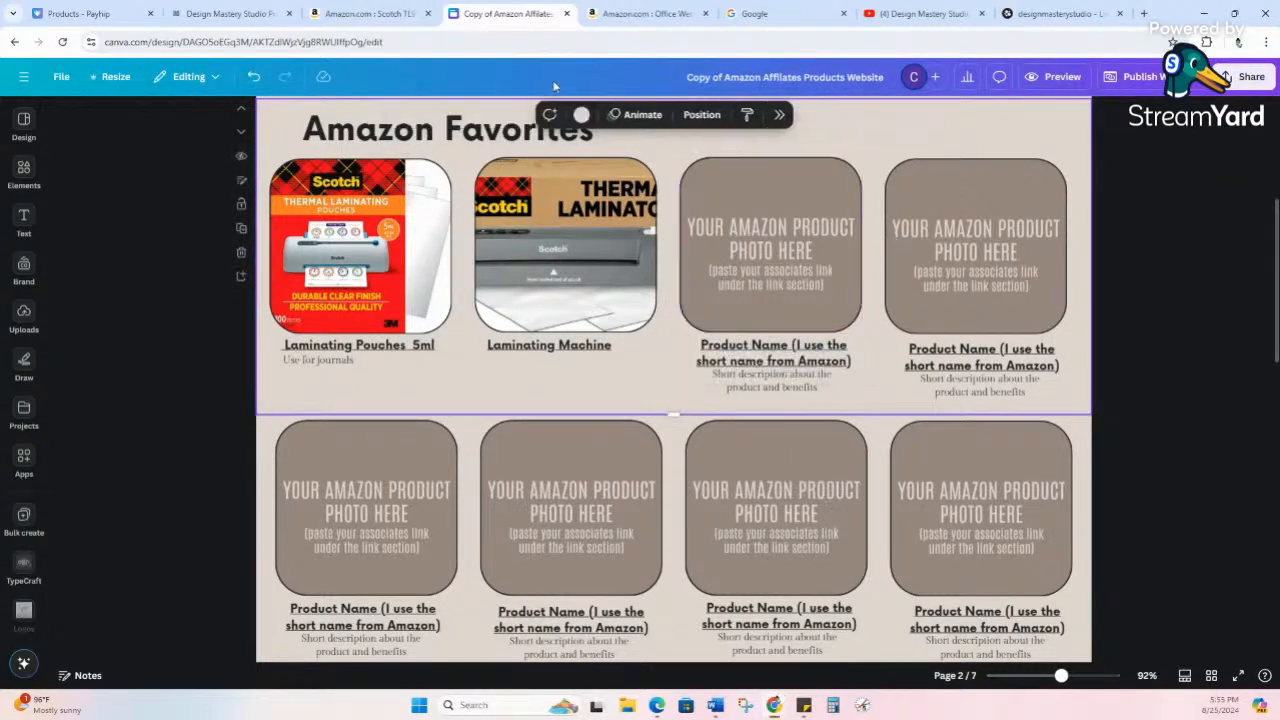
# - Copy the Office Werks laminating pouches image from its Amazon page and place it in the third product photo frame in Canva
pyautogui.click(640, 13)
pyautogui.click(328, 490)
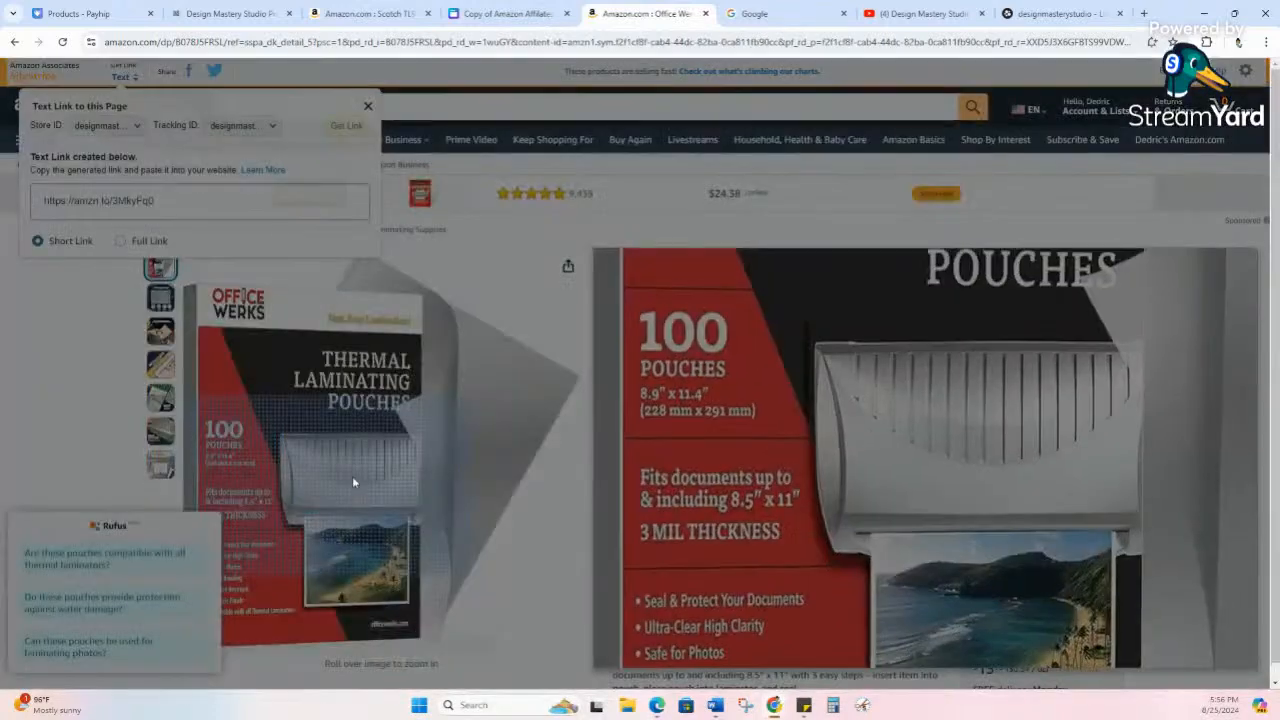
pyautogui.moveTo(623, 7); pyautogui.dragTo(748, 288)
pyautogui.hotkey('ctrl', 'v')
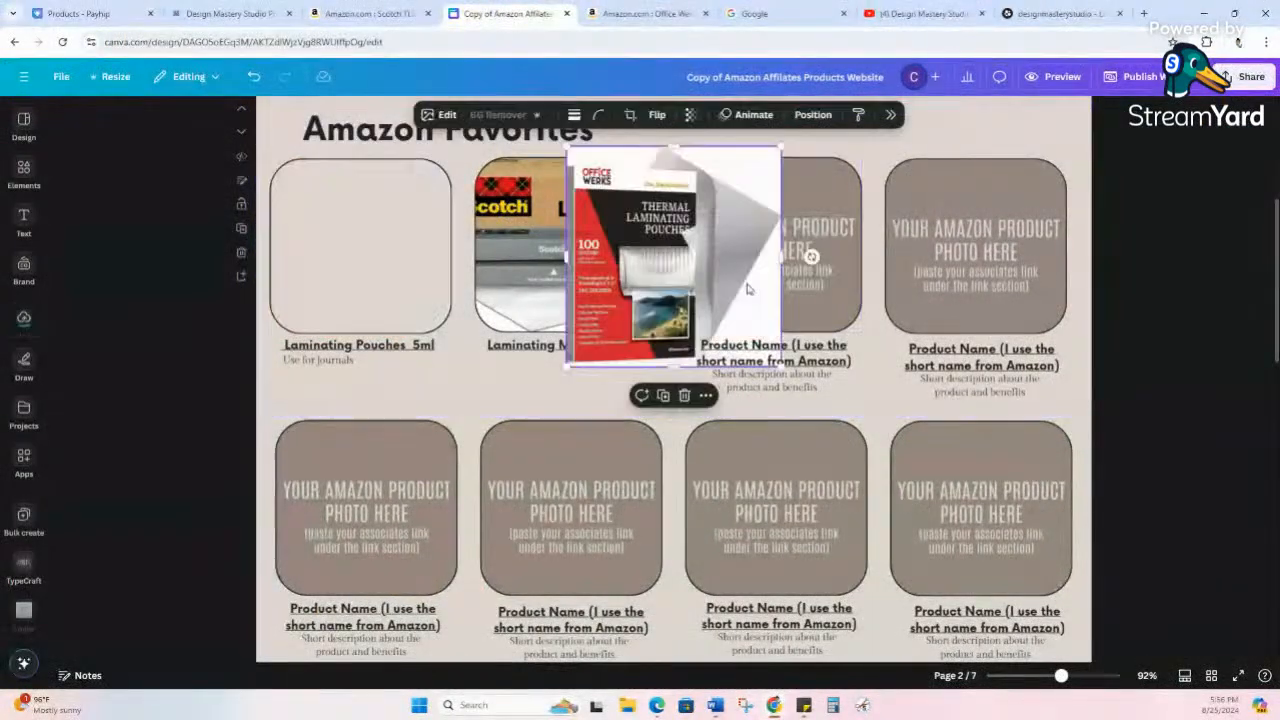
pyautogui.moveTo(666, 306); pyautogui.dragTo(764, 285)
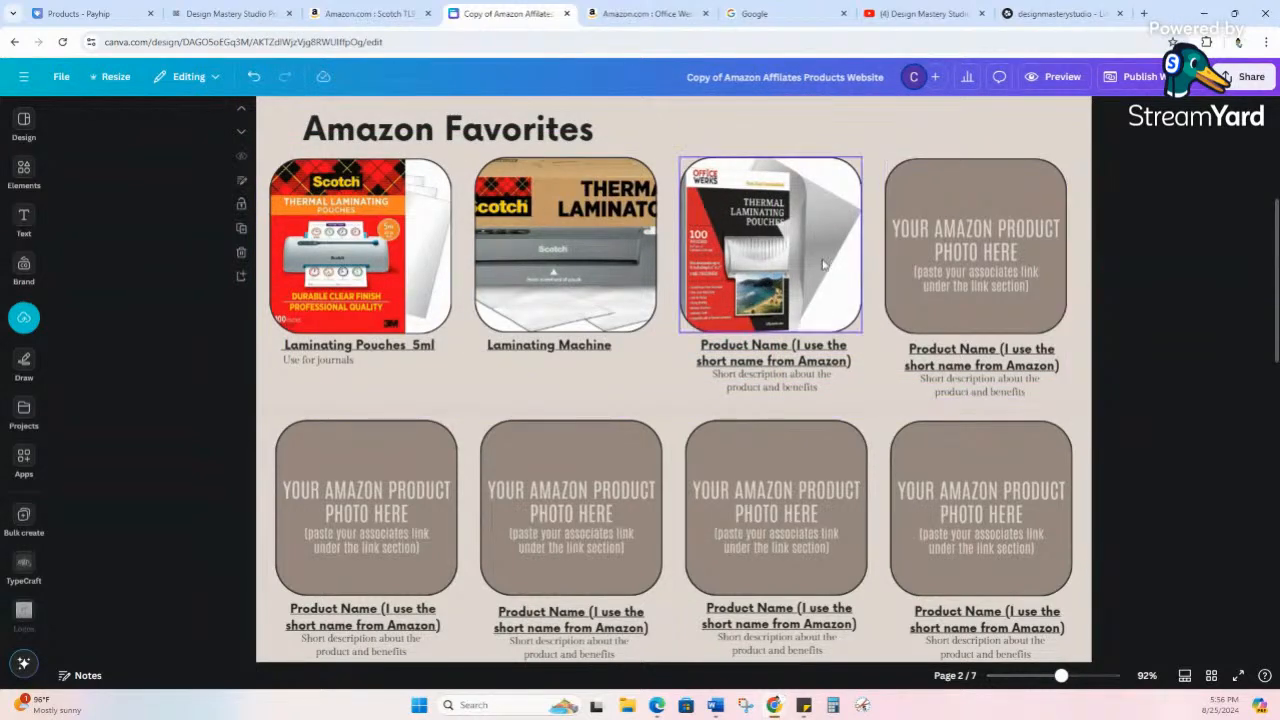
# - Insert the Office Werks pouches image from the uploaded images and drop it into the third product photo frame again
pyautogui.click(24, 318)
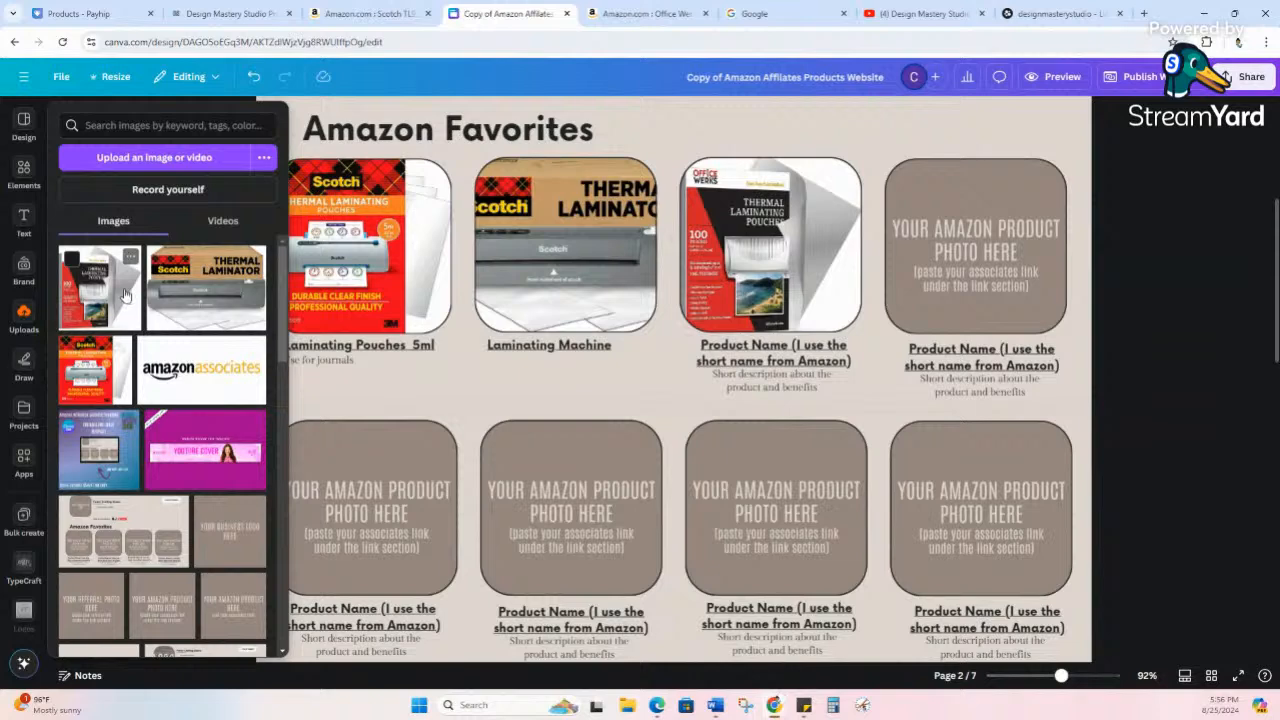
pyautogui.click(125, 294)
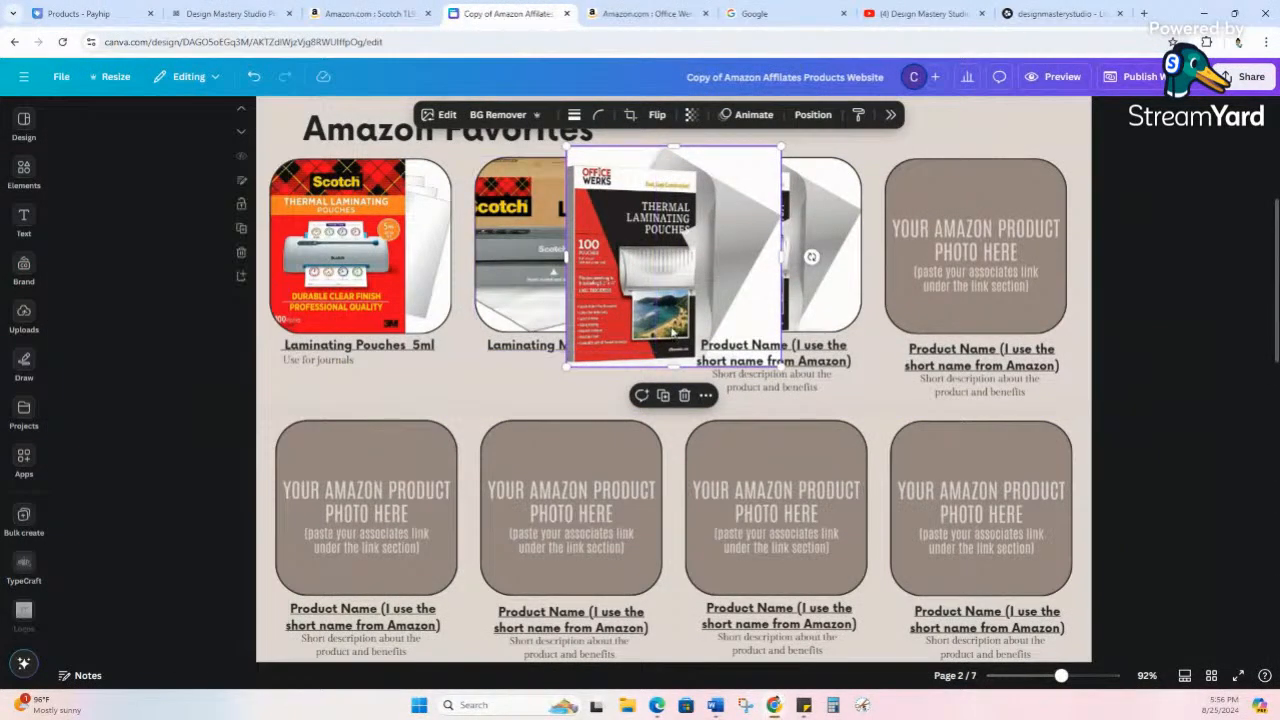
pyautogui.moveTo(662, 313); pyautogui.dragTo(745, 262)
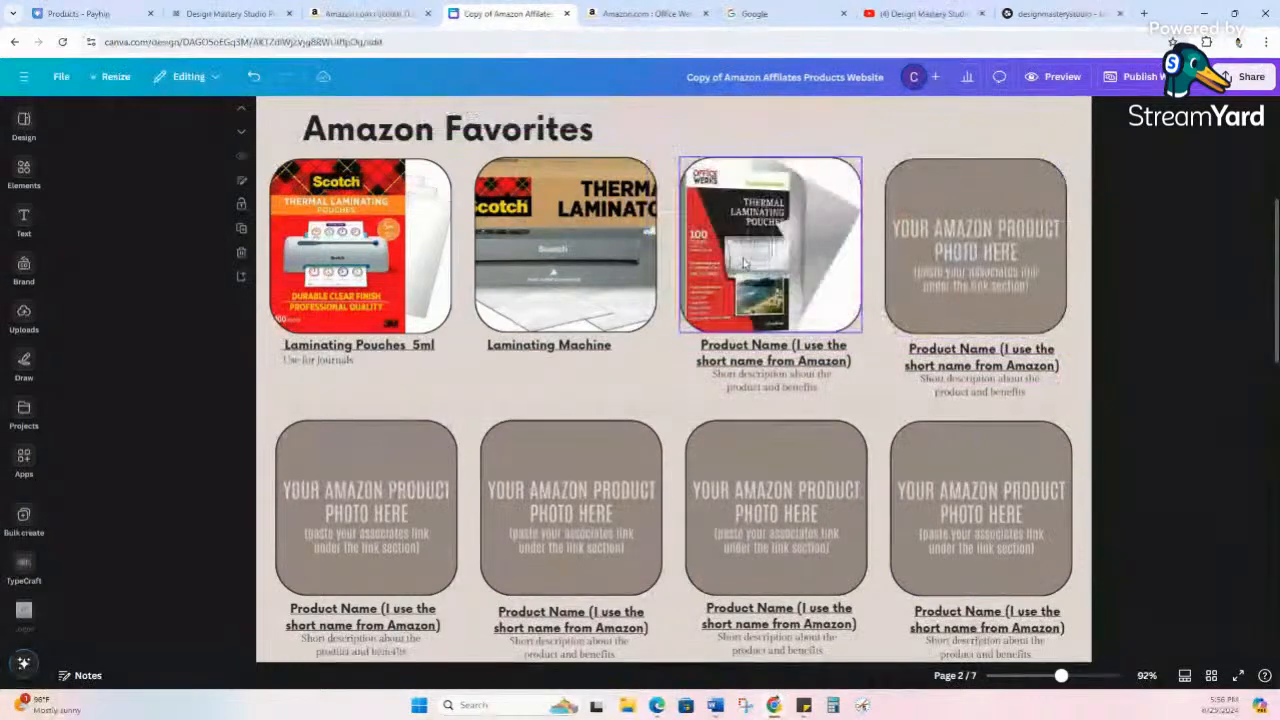
# - Replace the third product's name placeholder with "Laminating Sheets"
pyautogui.click(818, 356)
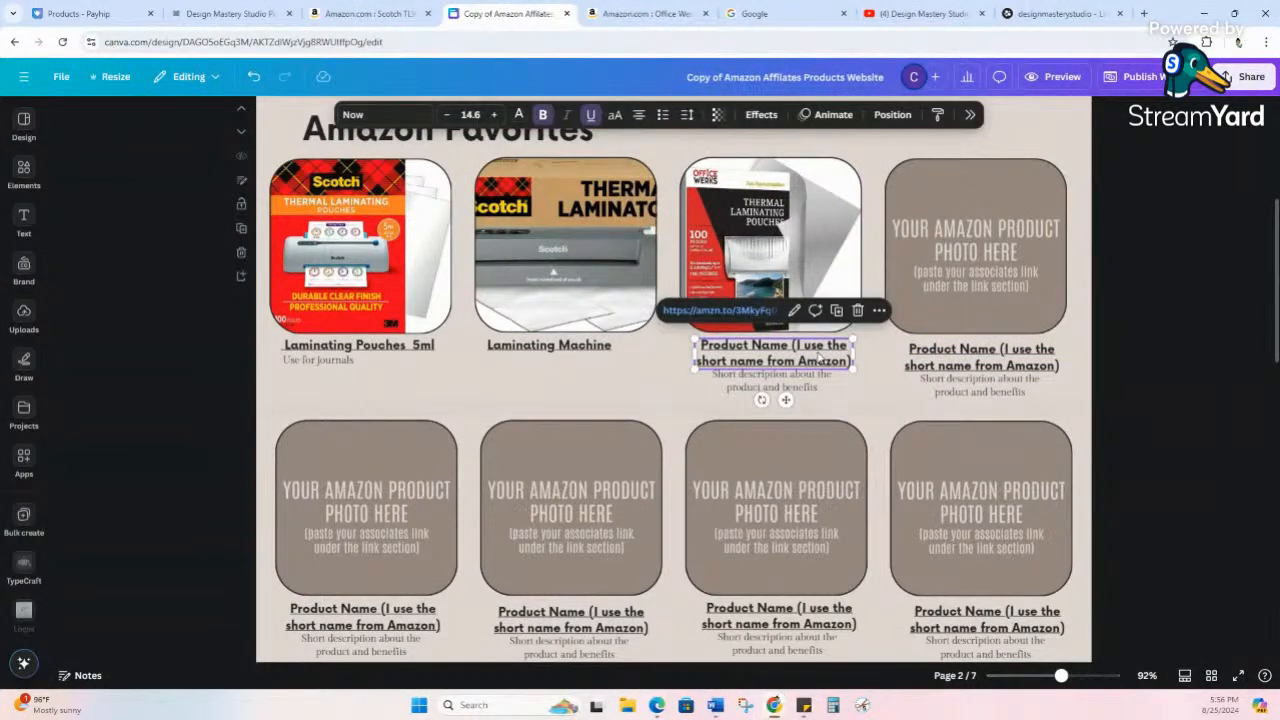
pyautogui.doubleClick(818, 356)
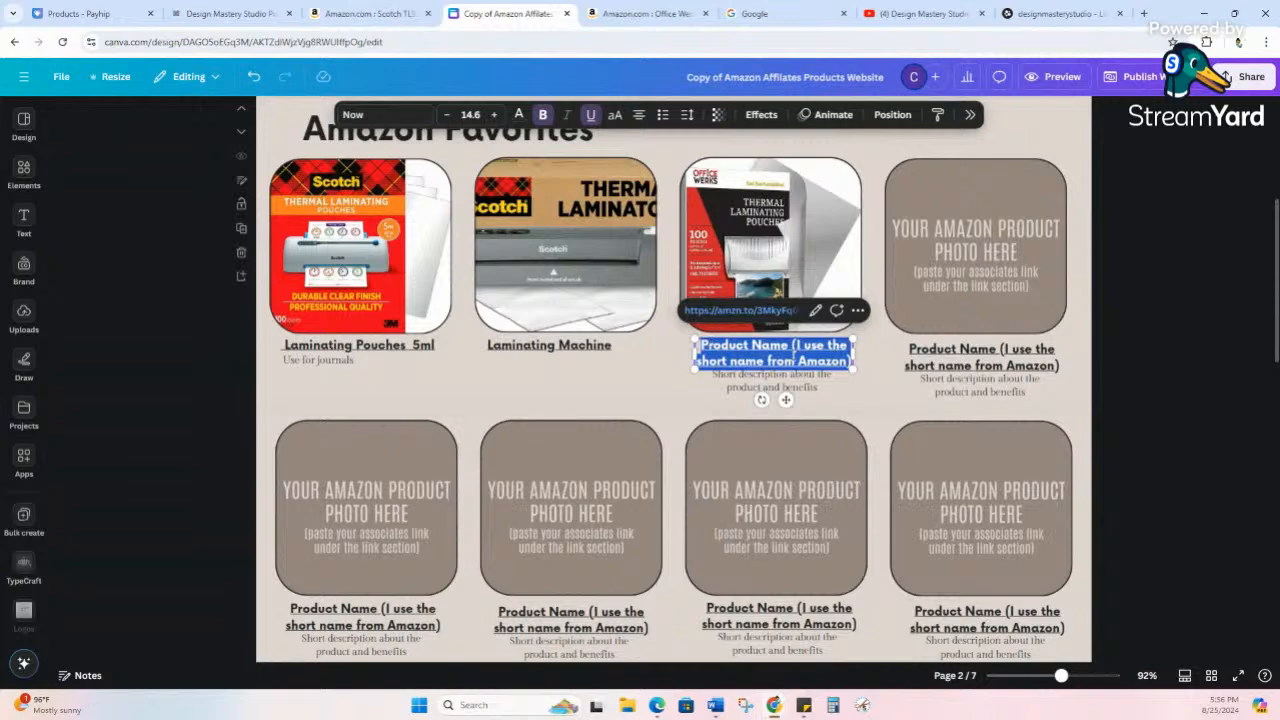
pyautogui.write('Lamin')
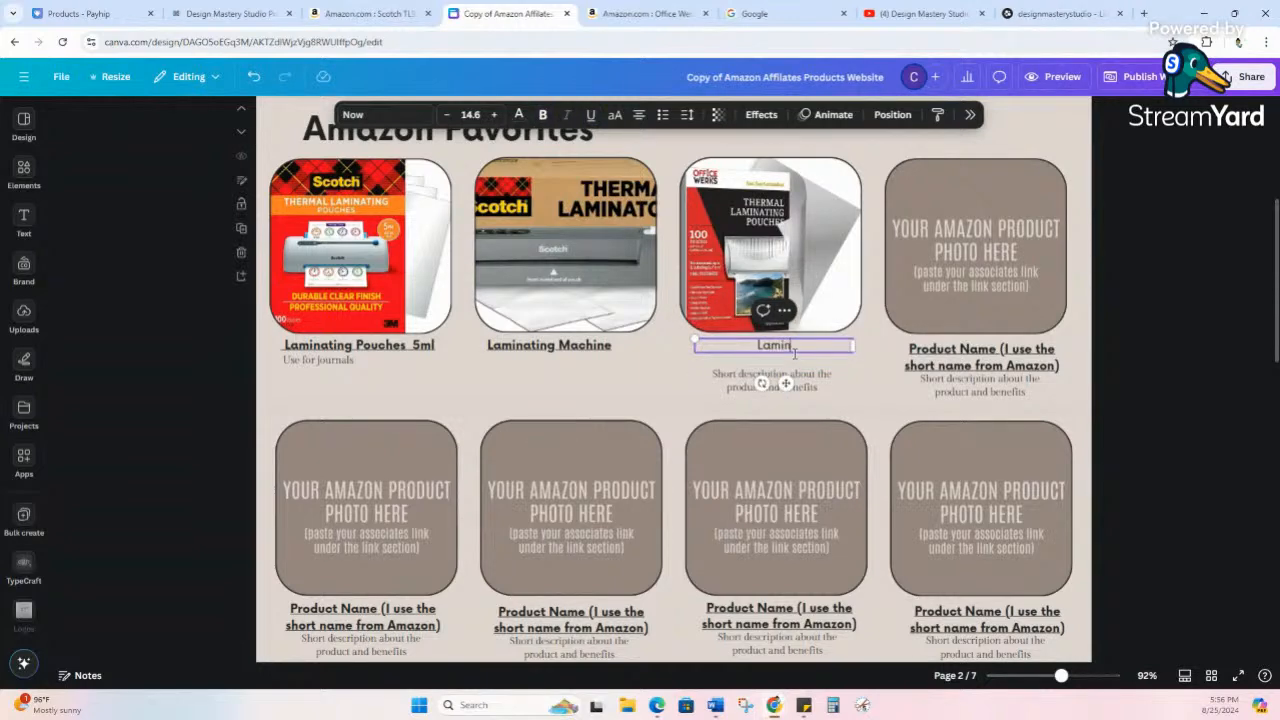
pyautogui.write('ating Sheets')
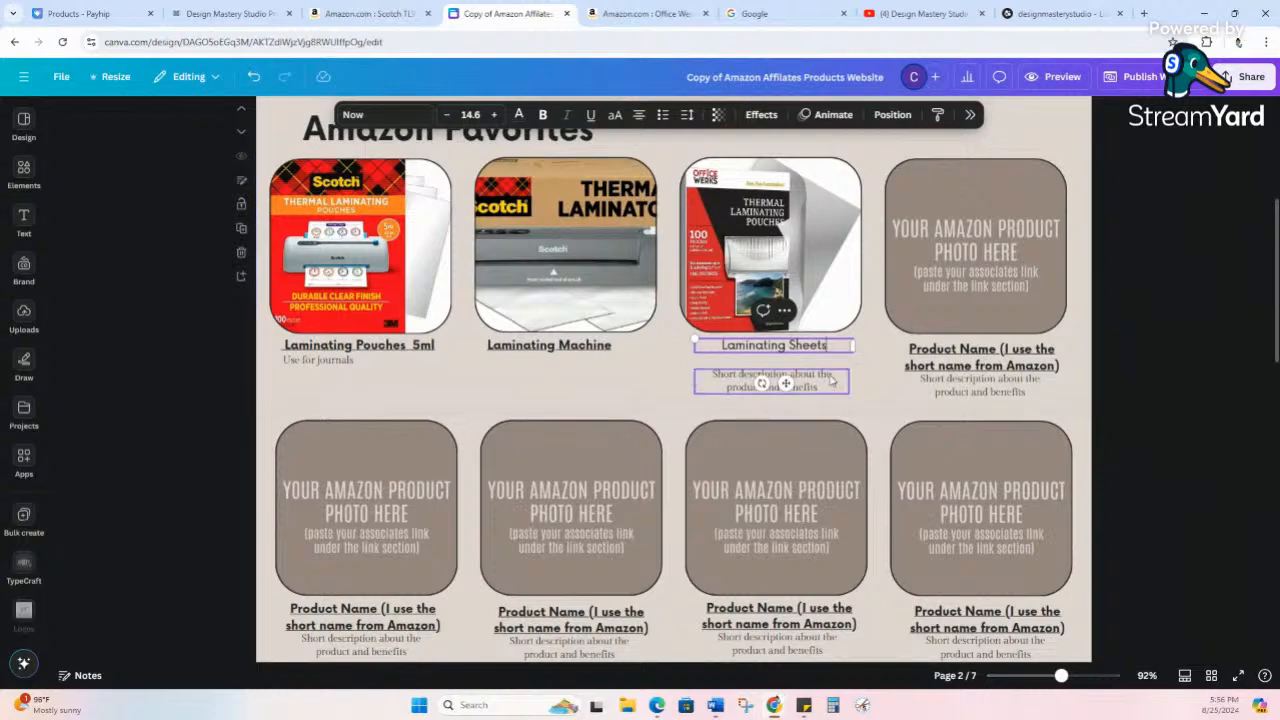
pyautogui.click(829, 378)
pyautogui.click(870, 354)
pyautogui.click(838, 348)
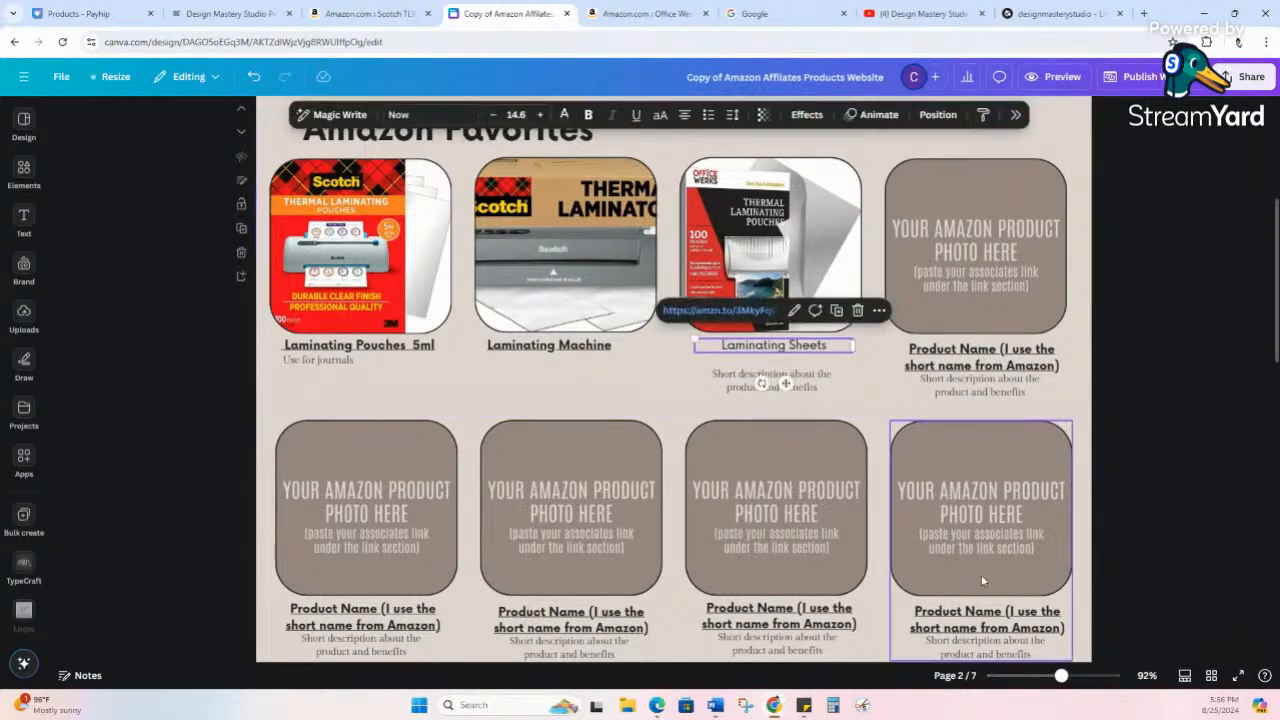
# - Make the "Laminating Sheets" name bold and underlined, and fit its text box to the name on a single line
pyautogui.moveTo(857, 345); pyautogui.dragTo(803, 345)
pyautogui.click(894, 357)
pyautogui.click(768, 352)
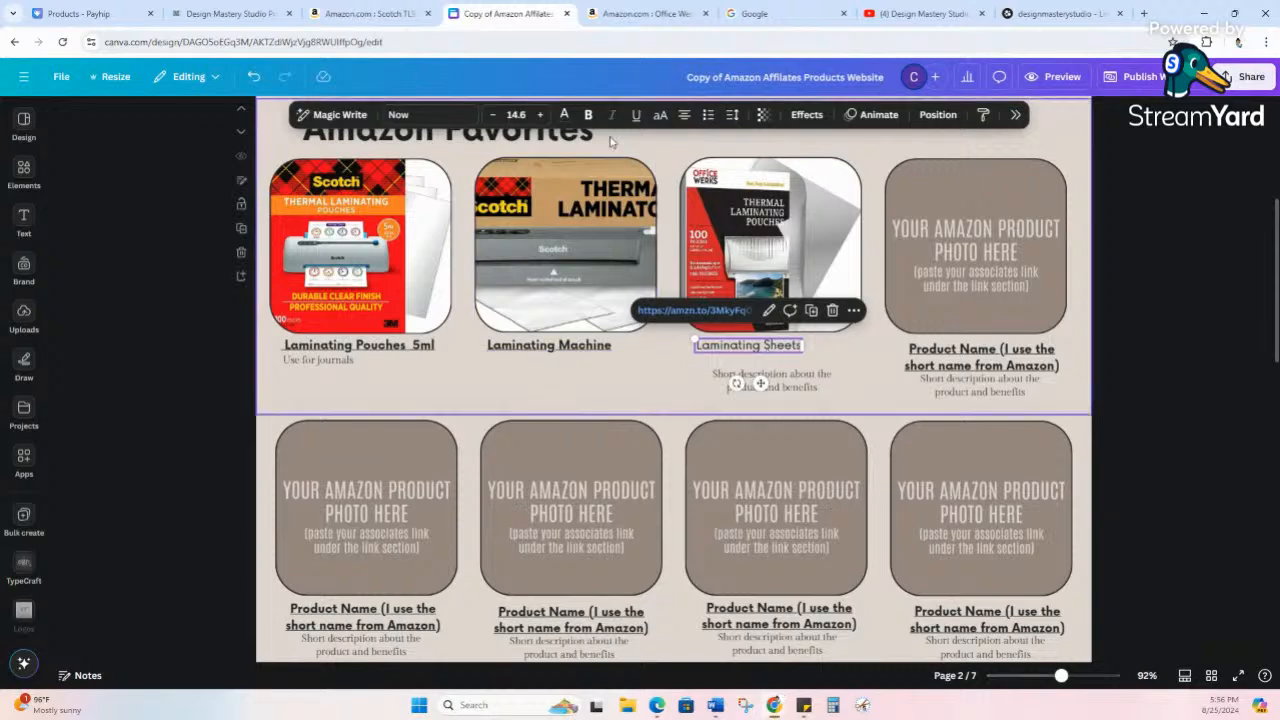
pyautogui.click(588, 114)
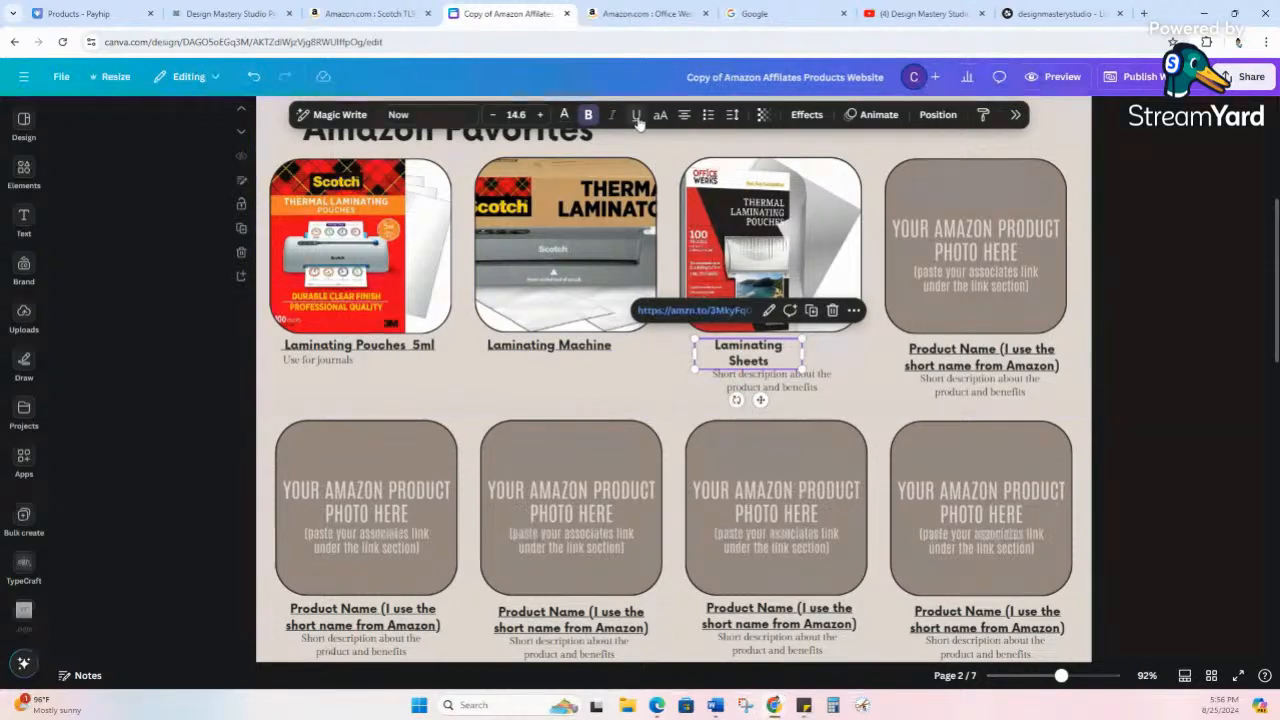
pyautogui.click(636, 114)
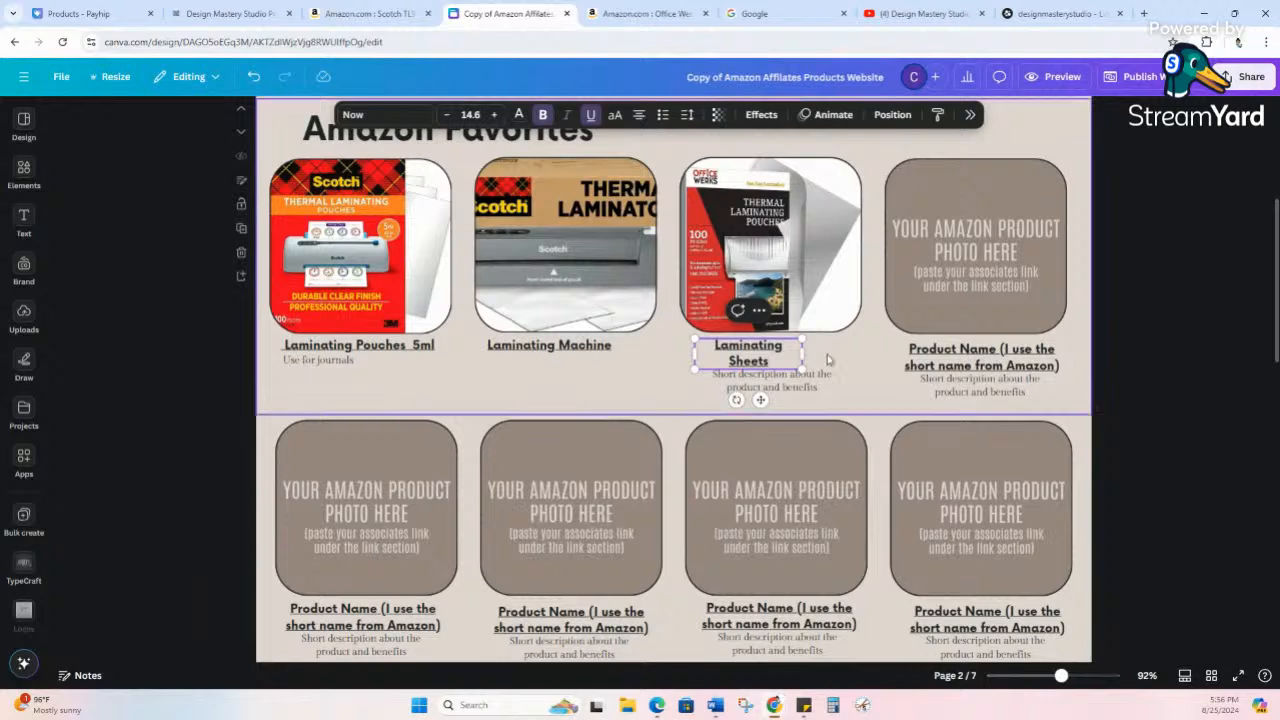
pyautogui.moveTo(805, 352); pyautogui.dragTo(811, 378)
# - Delete the short description placeholder under "Laminating Sheets"
pyautogui.click(818, 390)
pyautogui.click(818, 390)
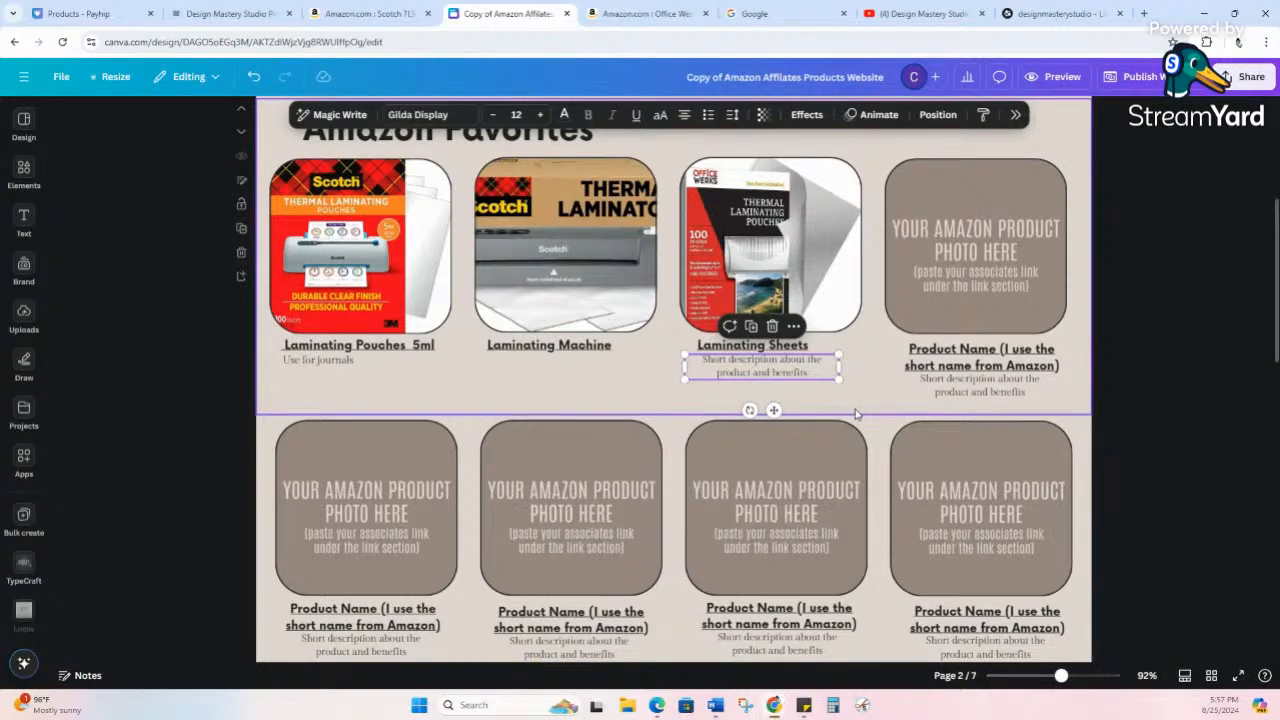
pyautogui.click(800, 402)
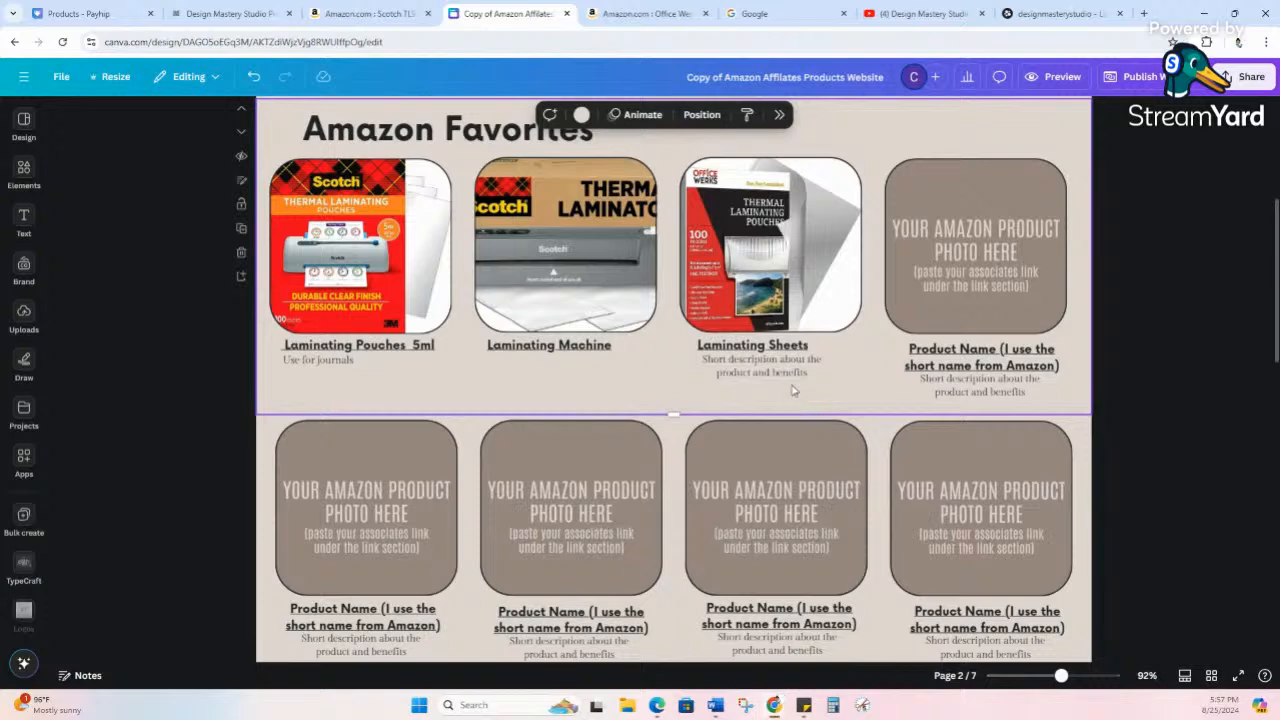
pyautogui.click(789, 377)
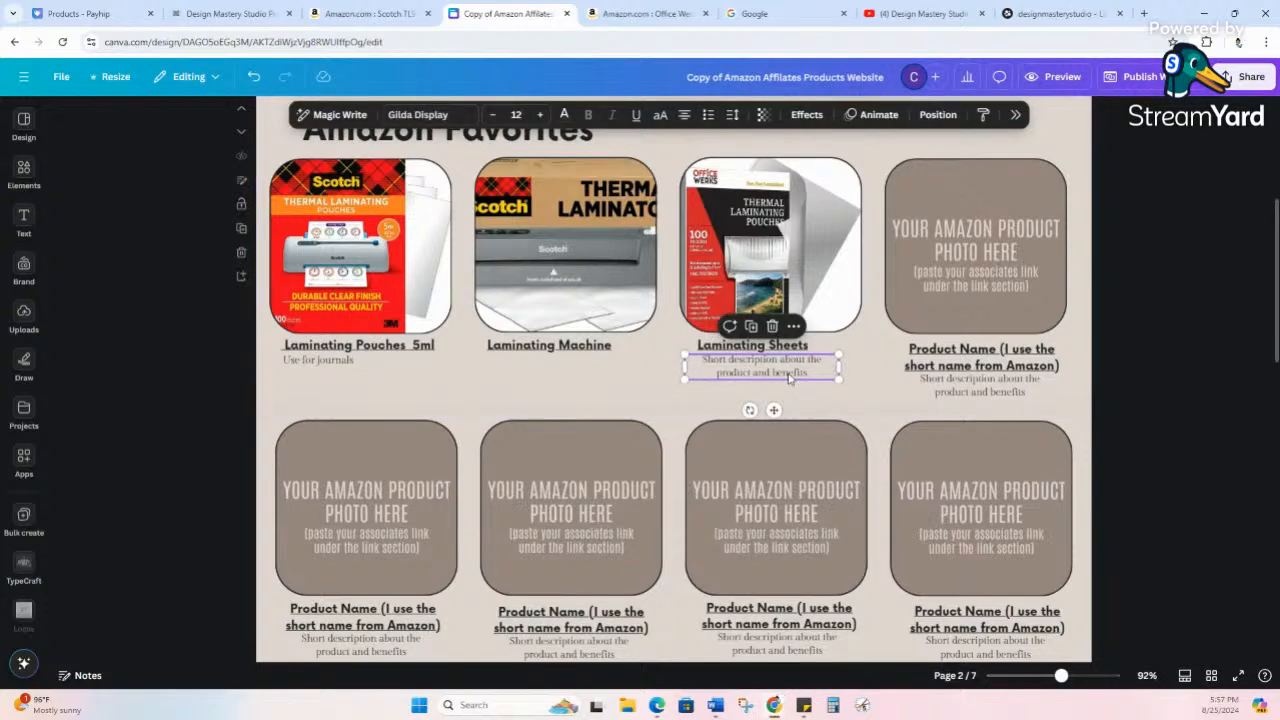
pyautogui.click(772, 326)
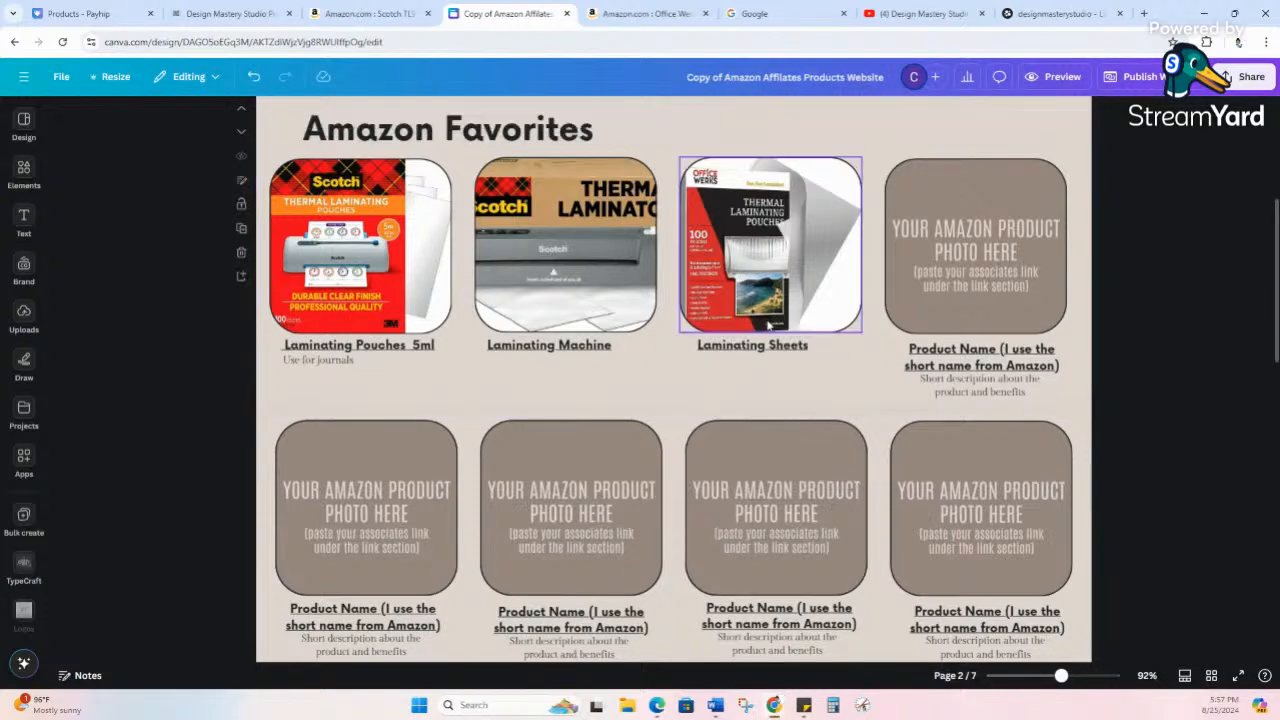
pyautogui.click(826, 352)
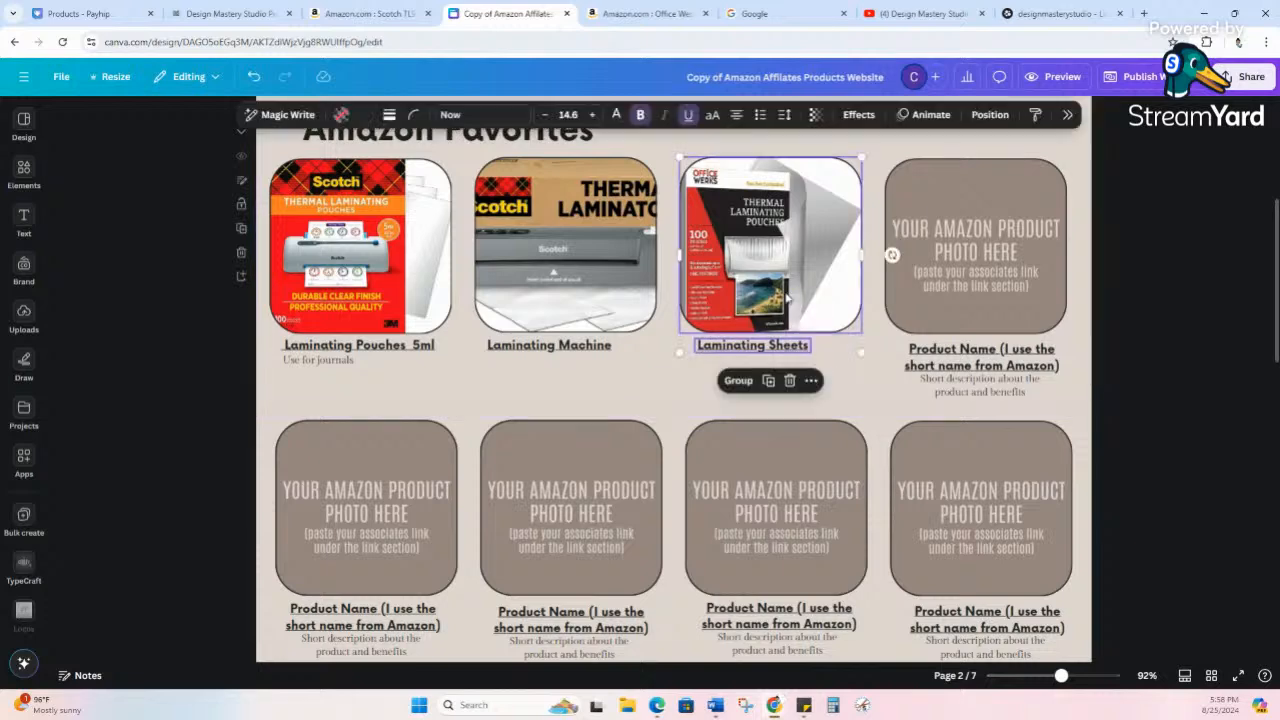
pyautogui.click(855, 370)
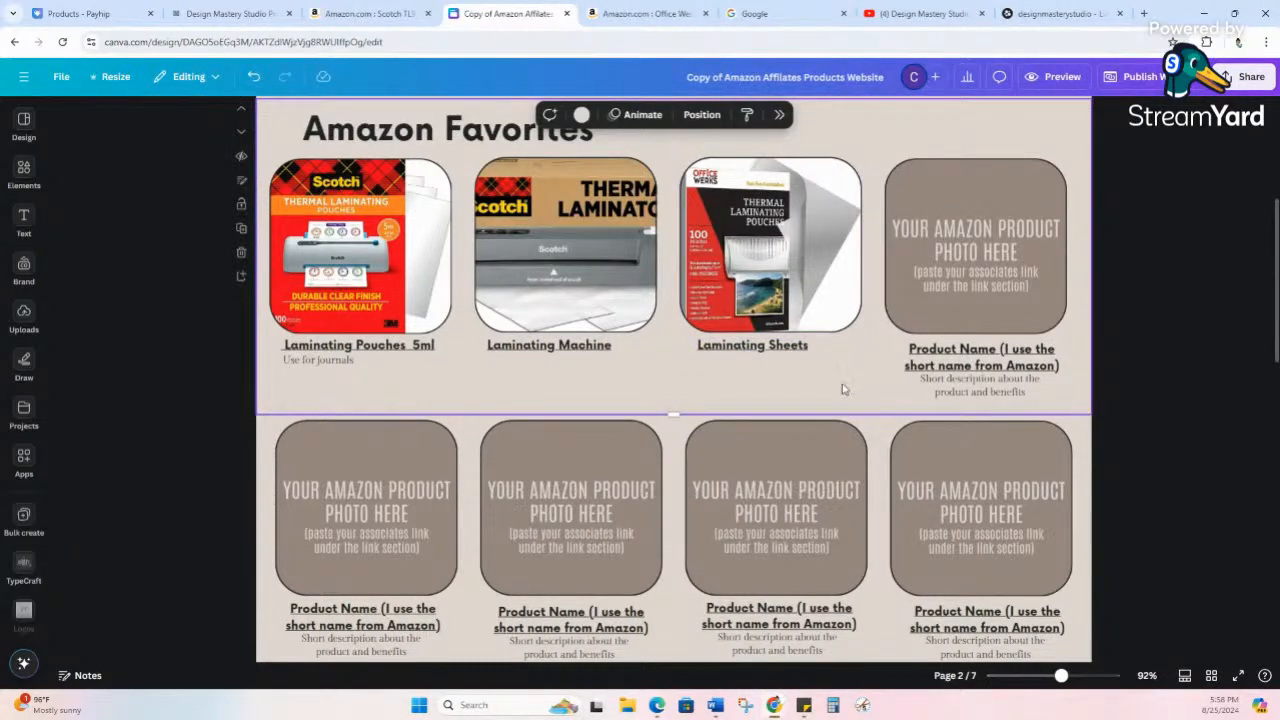
# - On Amazon, close the Scotch laminator's image viewer and open the 9-inch A4 4-in-1 laminator from the related products
pyautogui.click(365, 13)
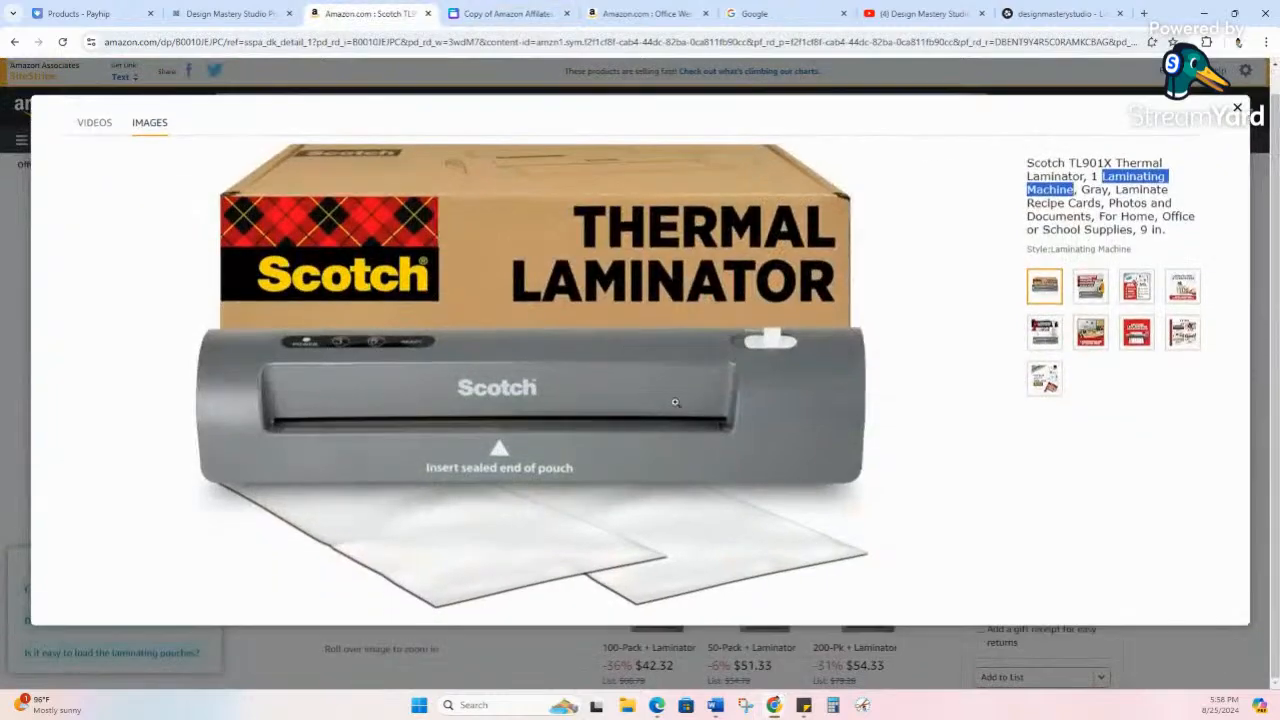
pyautogui.press('Escape')
pyautogui.scroll(-15, 741, 427)
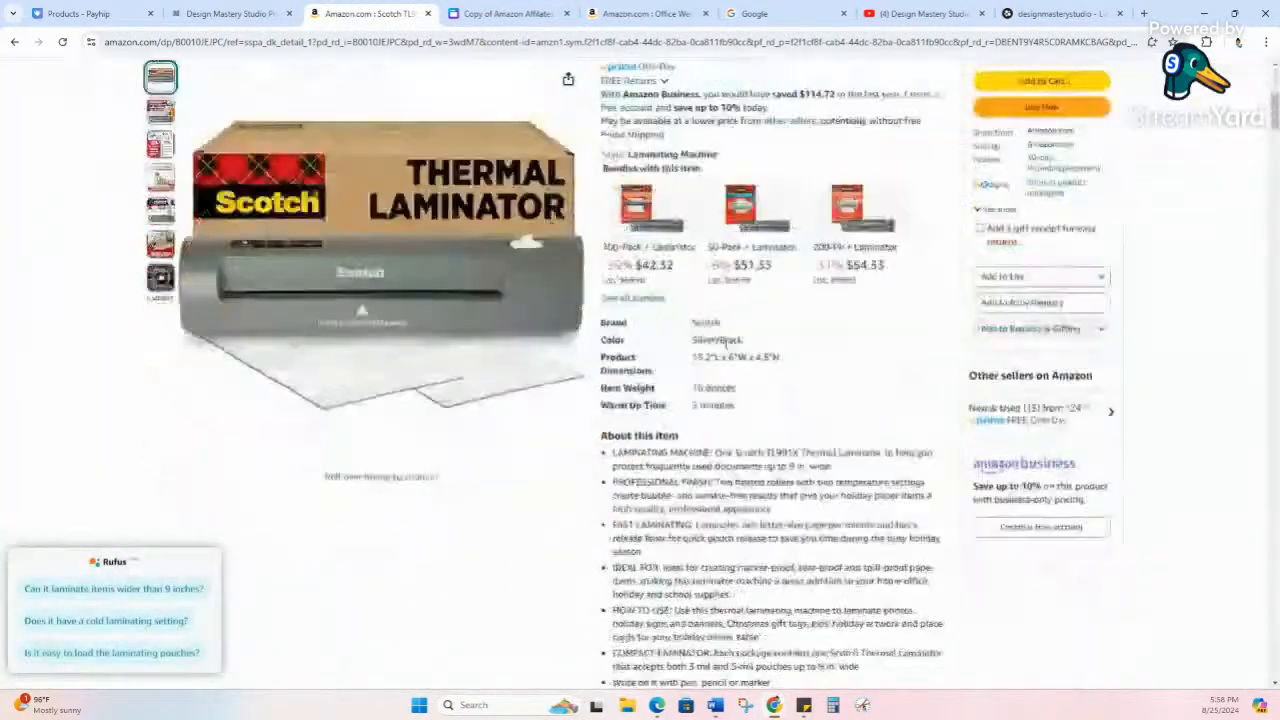
pyautogui.scroll(4, 741, 427)
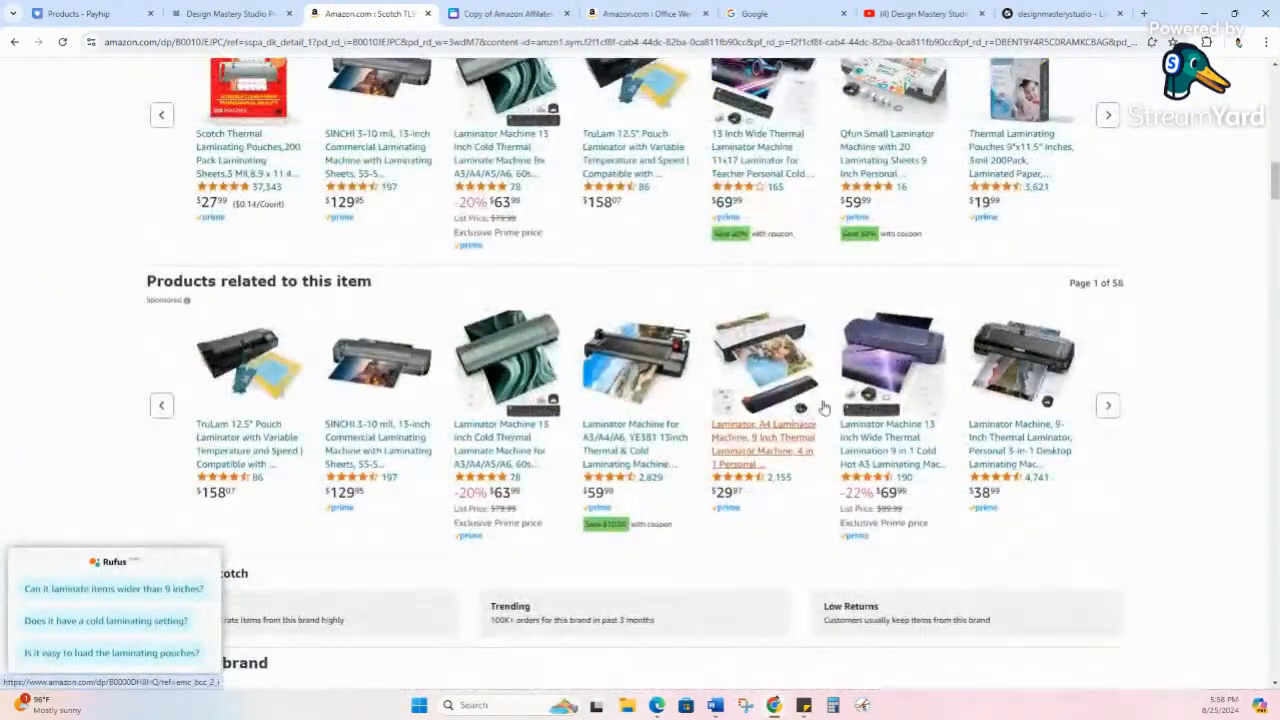
pyautogui.click(752, 370)
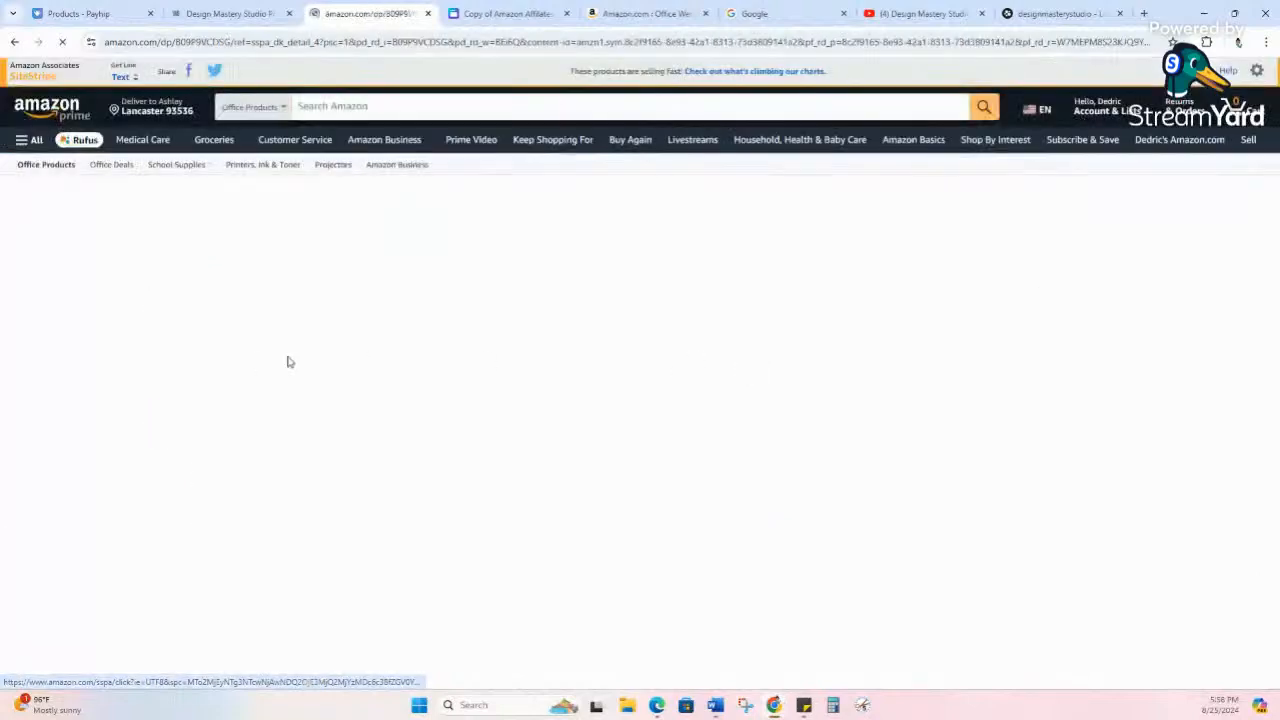
# - Open the 9-inch laminator's main image on Amazon and bring it into the fourth Amazon Favorites photo frame in Canva
pyautogui.click(280, 372)
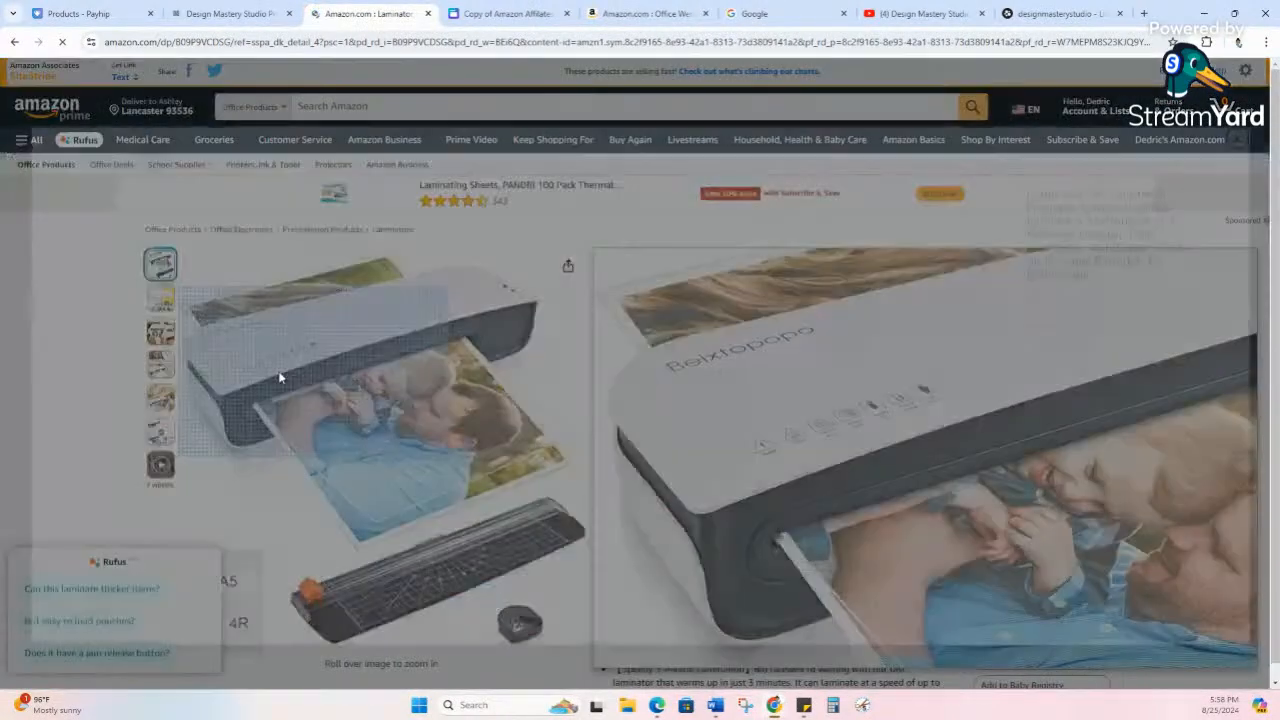
pyautogui.moveTo(491, 371); pyautogui.dragTo(694, 372)
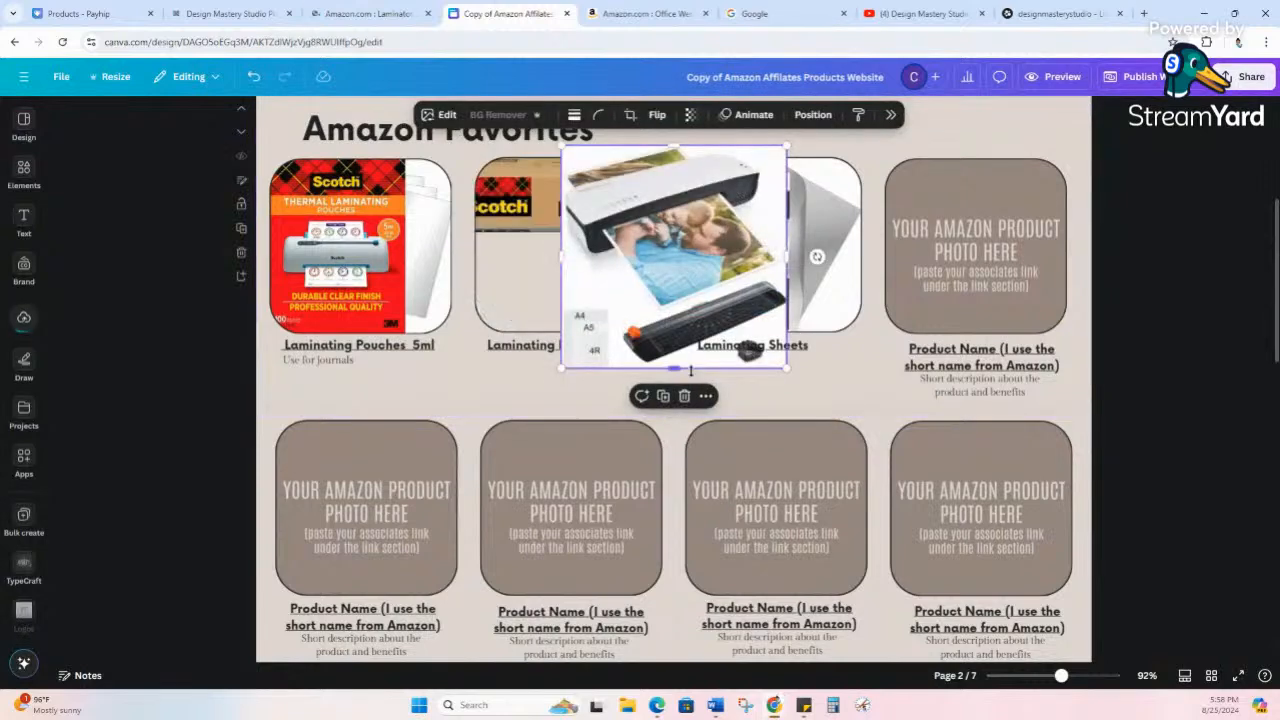
pyautogui.moveTo(694, 258); pyautogui.dragTo(958, 289)
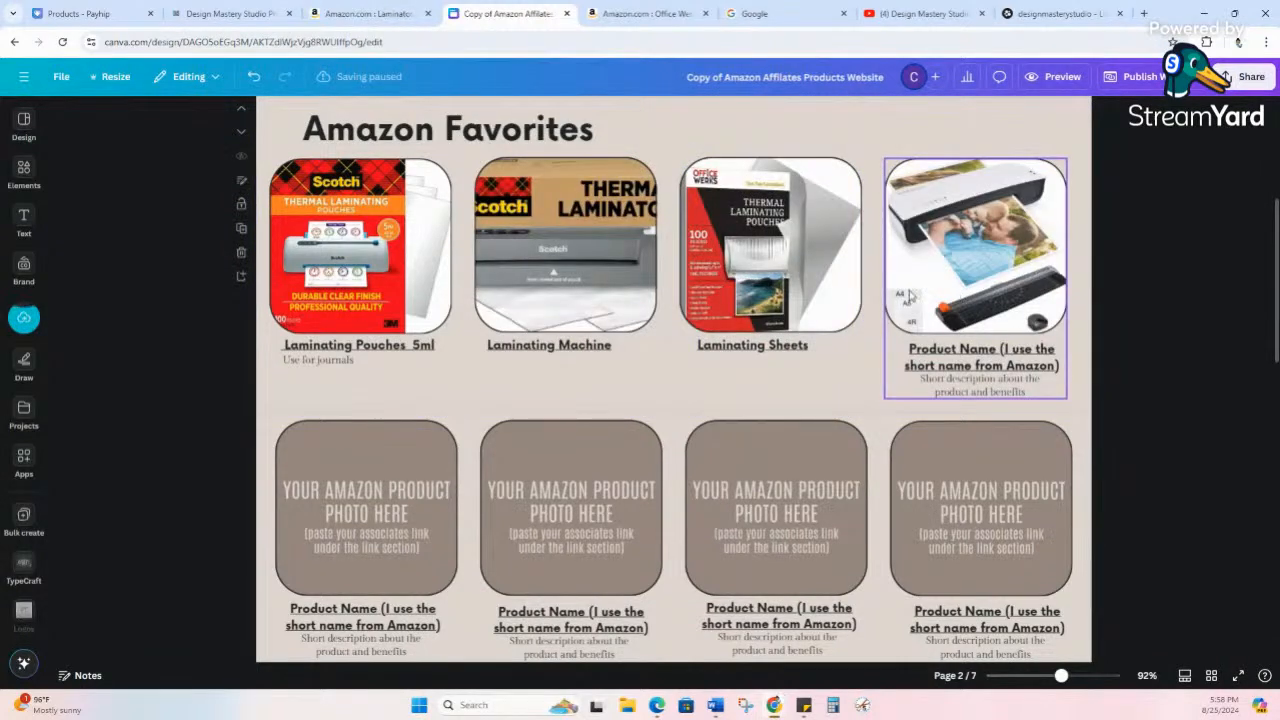
# - Copy "Laminator Machine" from the Amazon product title and replace the fourth product's name placeholder in Canva with it
pyautogui.click(395, 12)
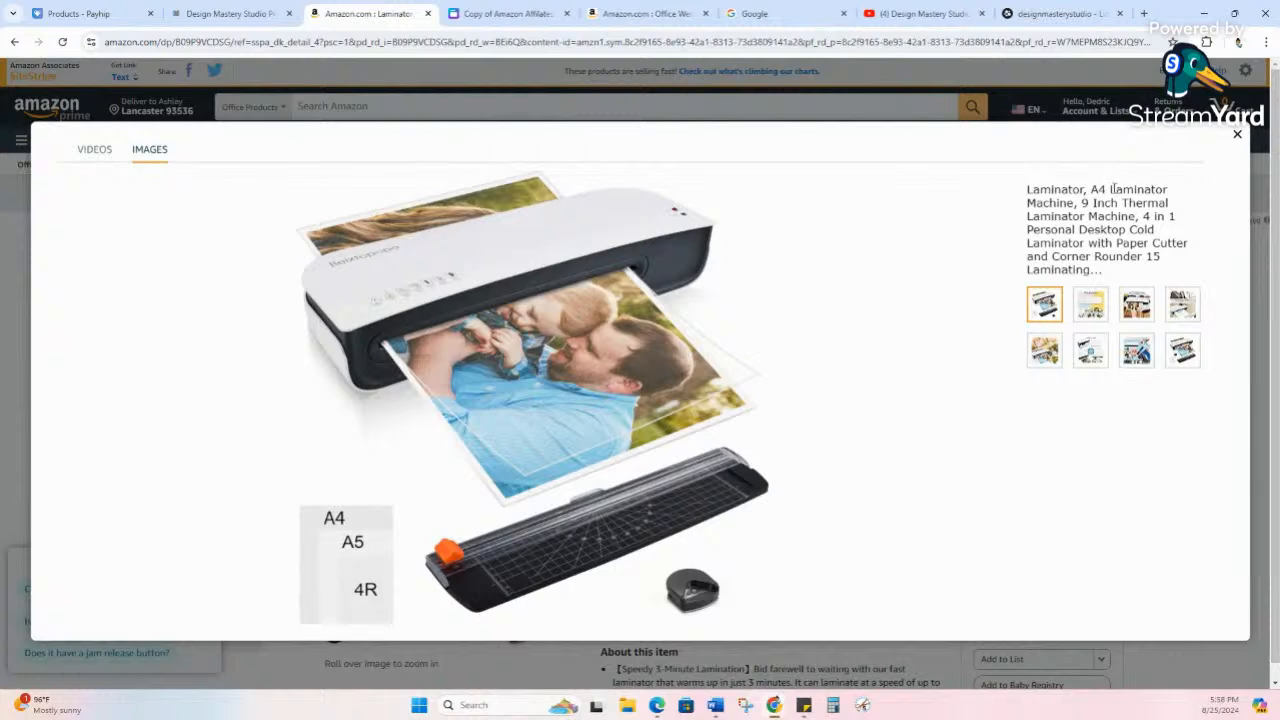
pyautogui.moveTo(1110, 189); pyautogui.dragTo(1075, 206)
pyautogui.hotkey('ctrl', 'c')
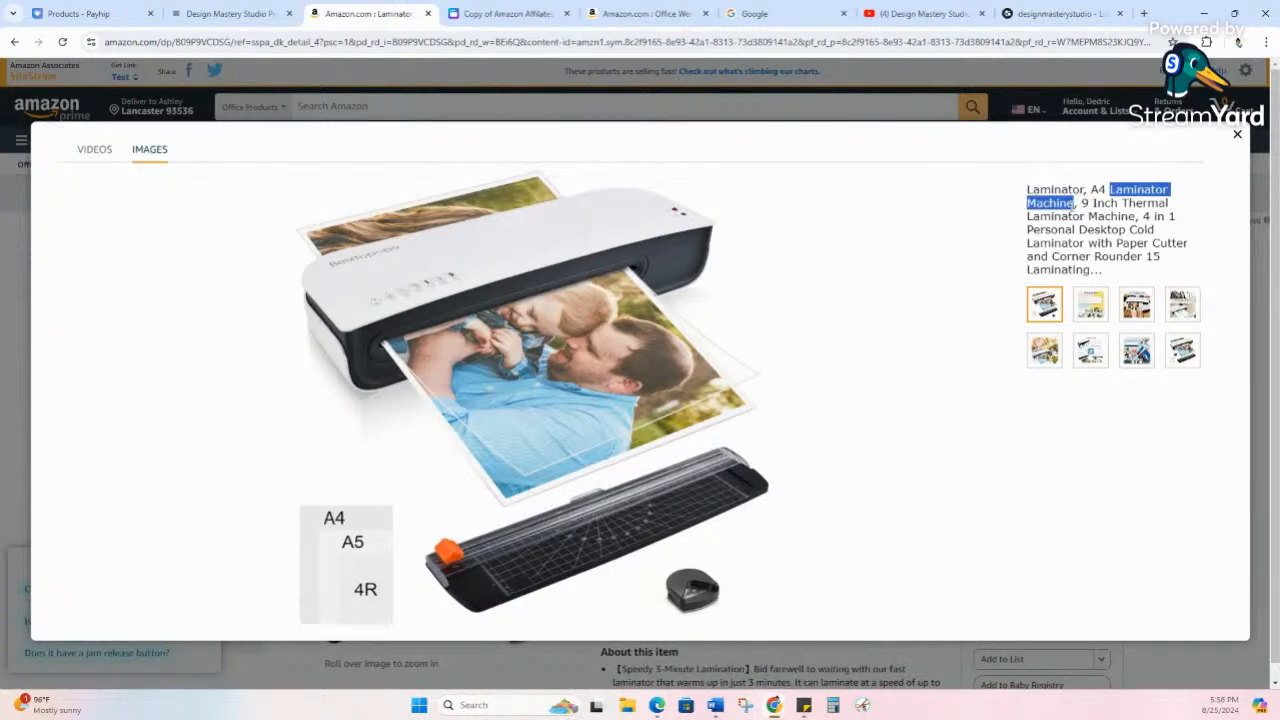
pyautogui.click(505, 13)
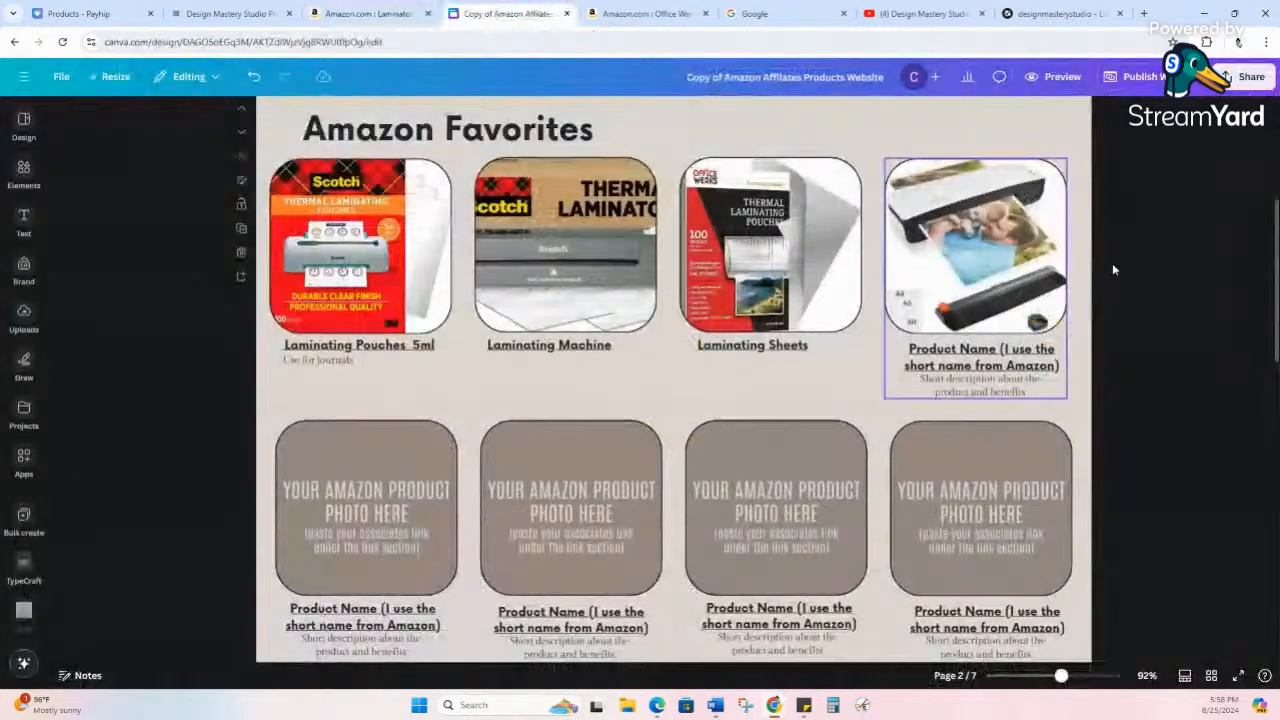
pyautogui.click(945, 357)
pyautogui.doubleClick(945, 356)
pyautogui.hotkey('ctrl', 'v')
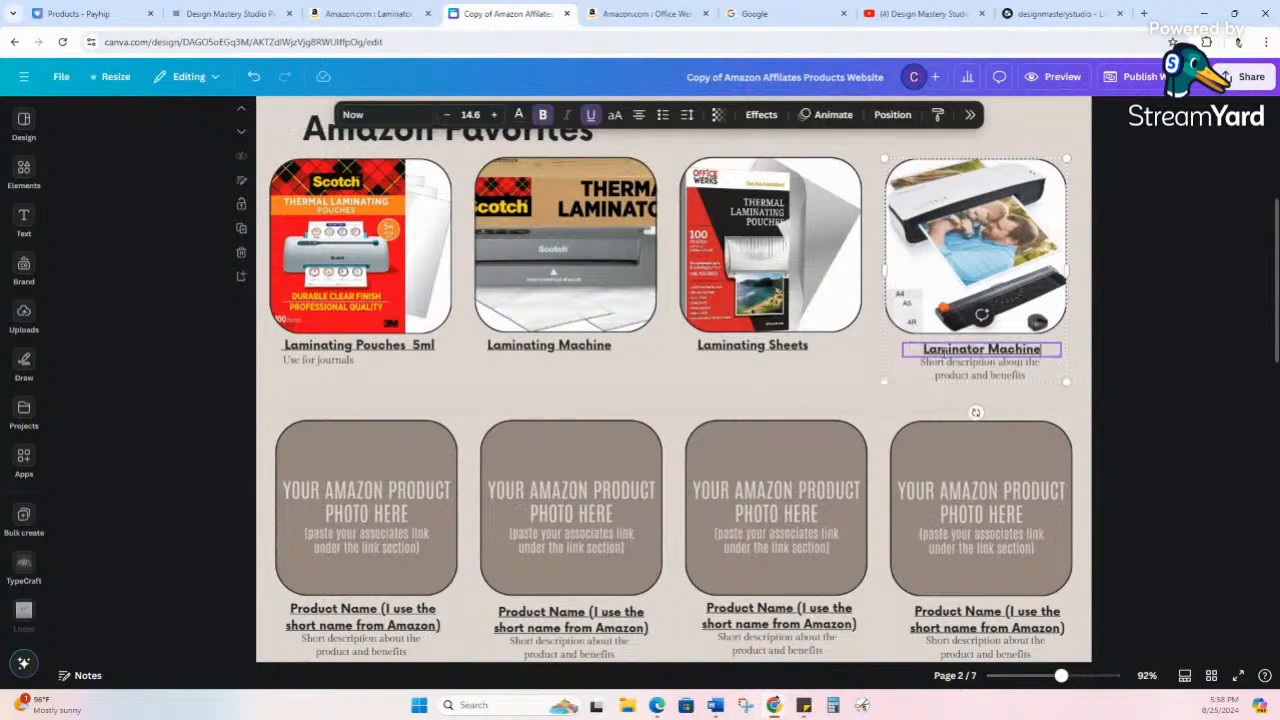
pyautogui.click(1053, 346)
pyautogui.click(1053, 346)
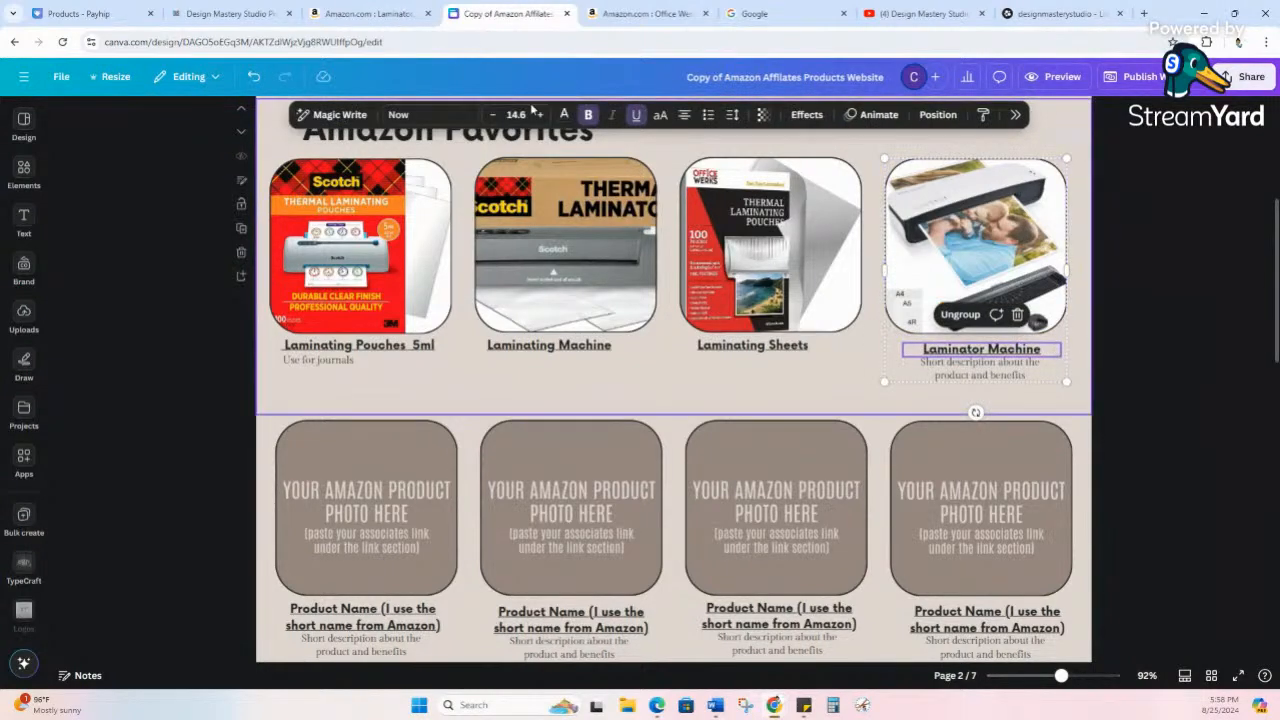
# - On Amazon, close the laminator's image viewer and generate its short associates text link
pyautogui.click(368, 13)
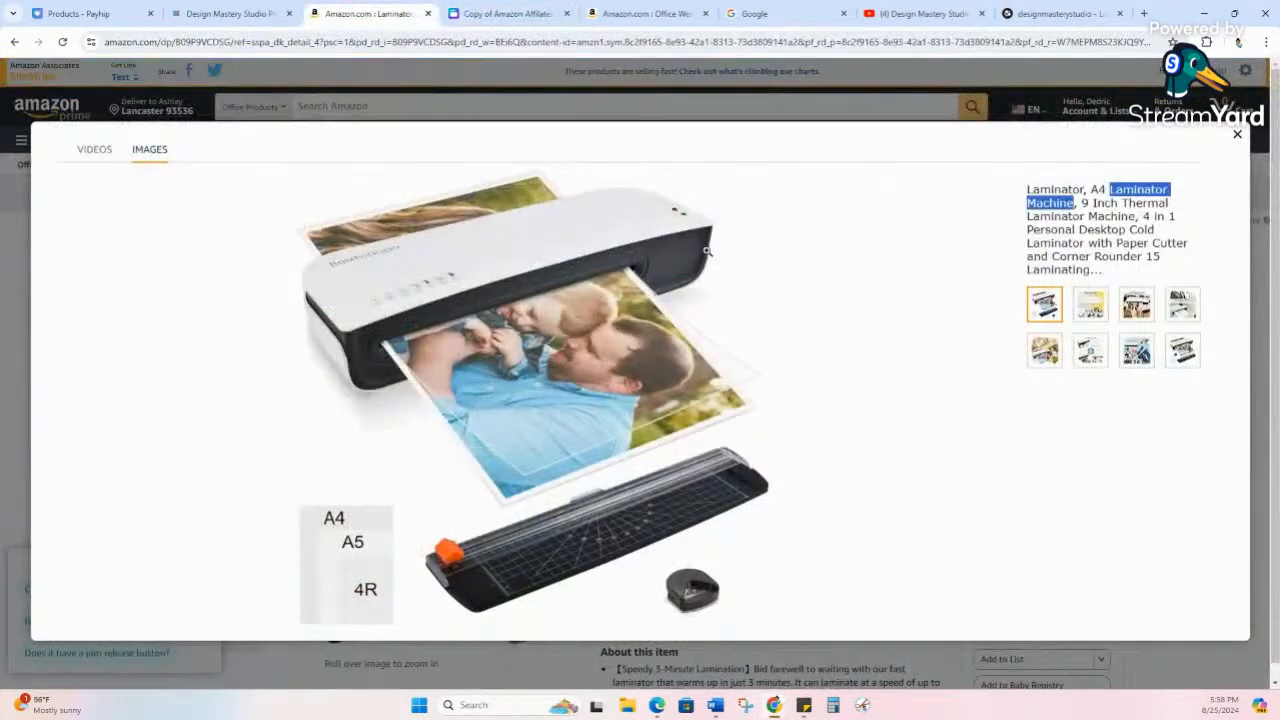
pyautogui.click(1237, 133)
pyautogui.click(124, 78)
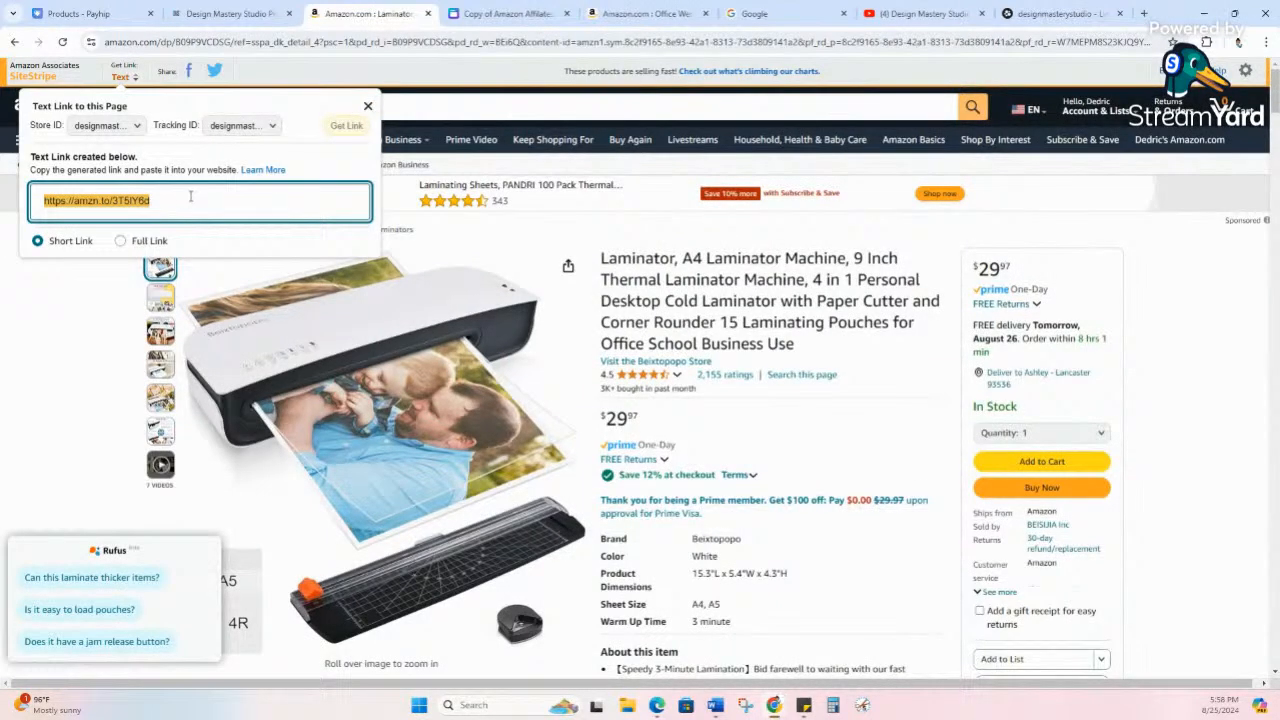
# - Back in Canva, ungroup the fourth product's photo, name and description
pyautogui.click(507, 13)
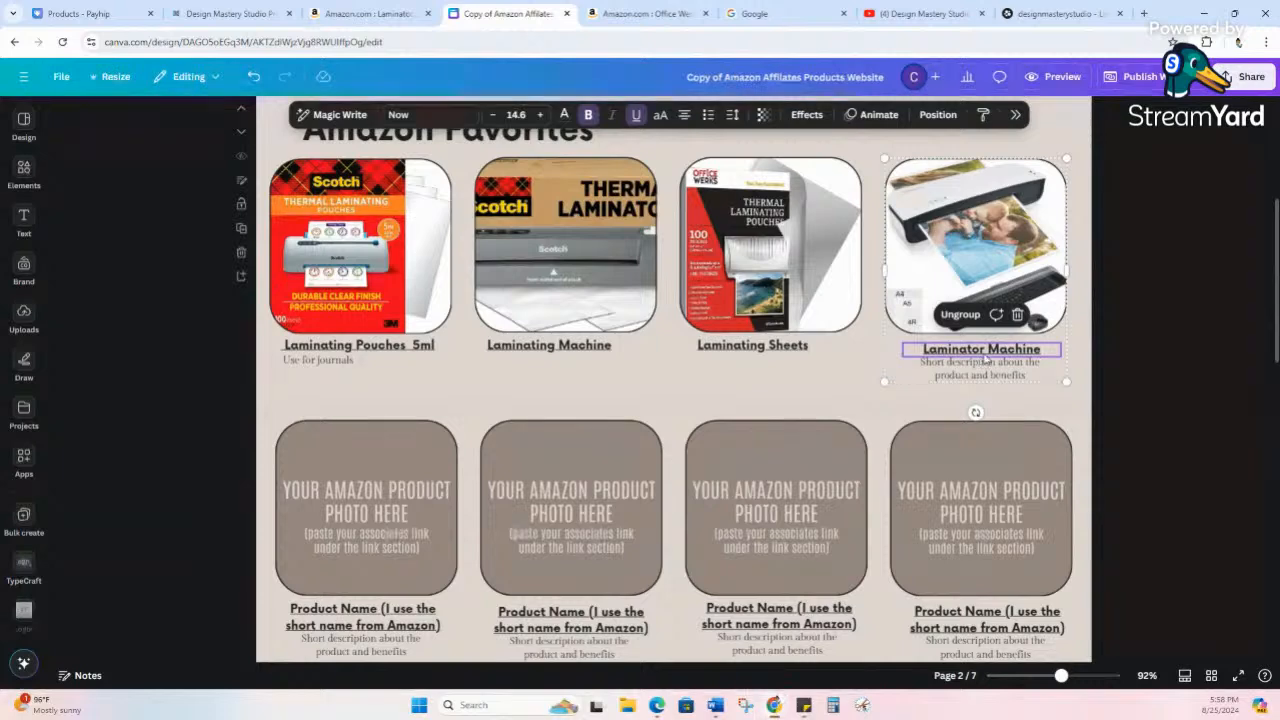
pyautogui.click(877, 389)
pyautogui.click(972, 356)
pyautogui.click(972, 356)
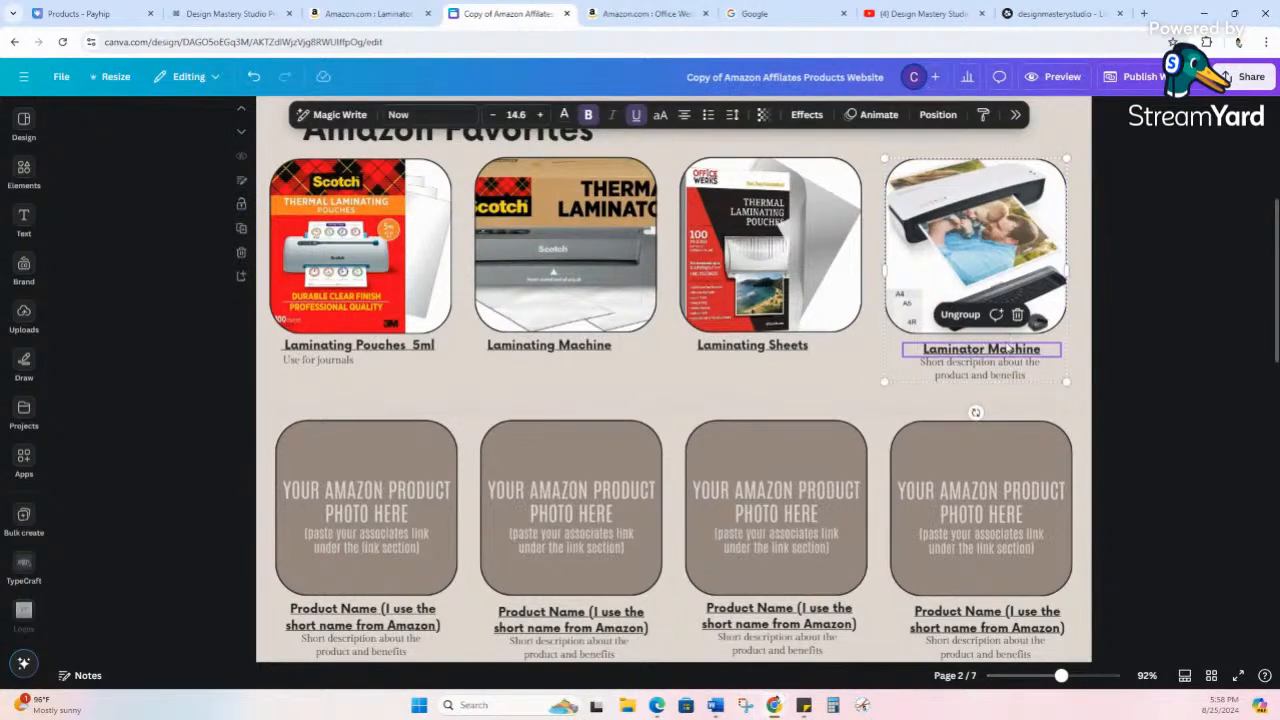
pyautogui.click(960, 314)
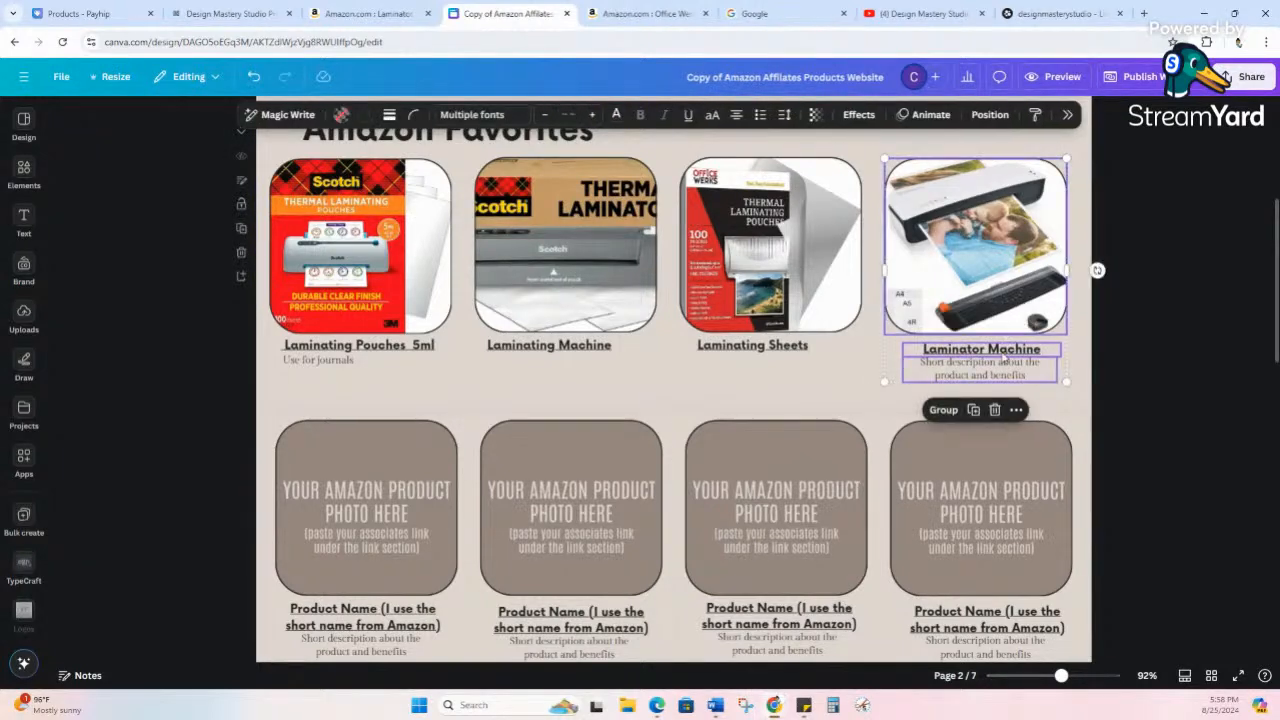
pyautogui.click(1044, 392)
# - Link the "Laminator Machine" name to the copied Amazon associates short link
pyautogui.click(1001, 350)
pyautogui.click(1013, 314)
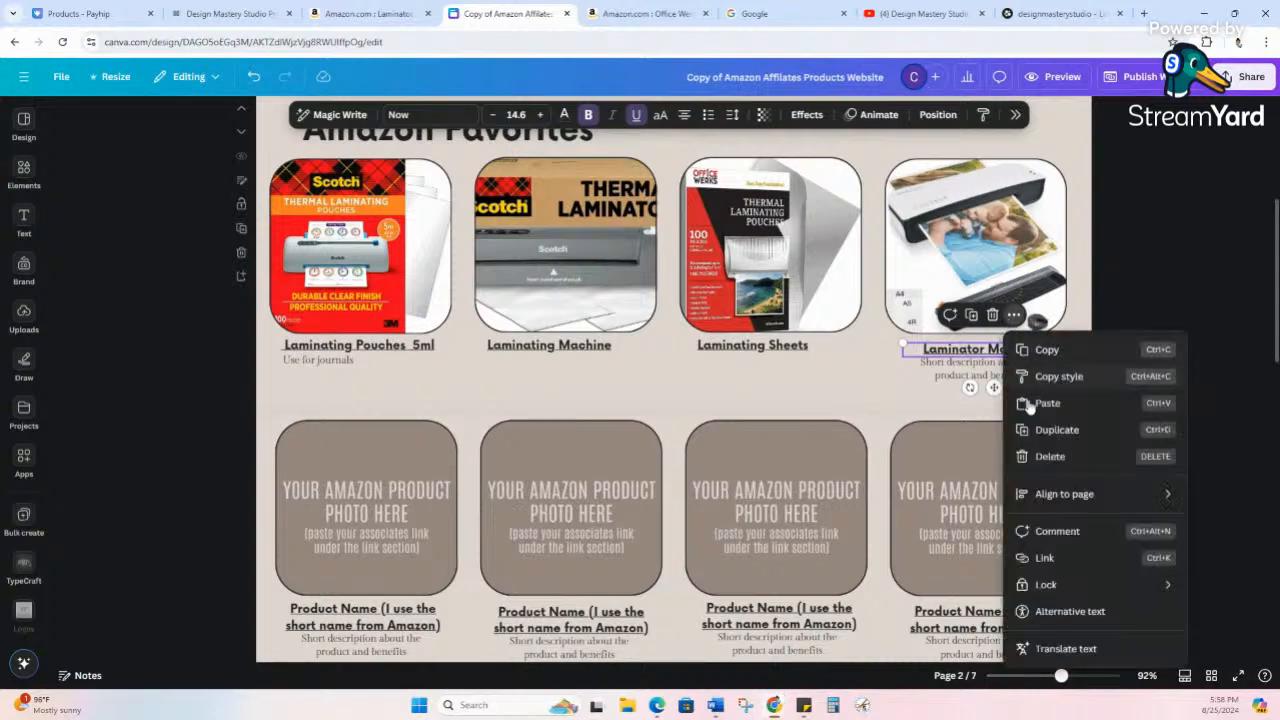
pyautogui.click(1075, 568)
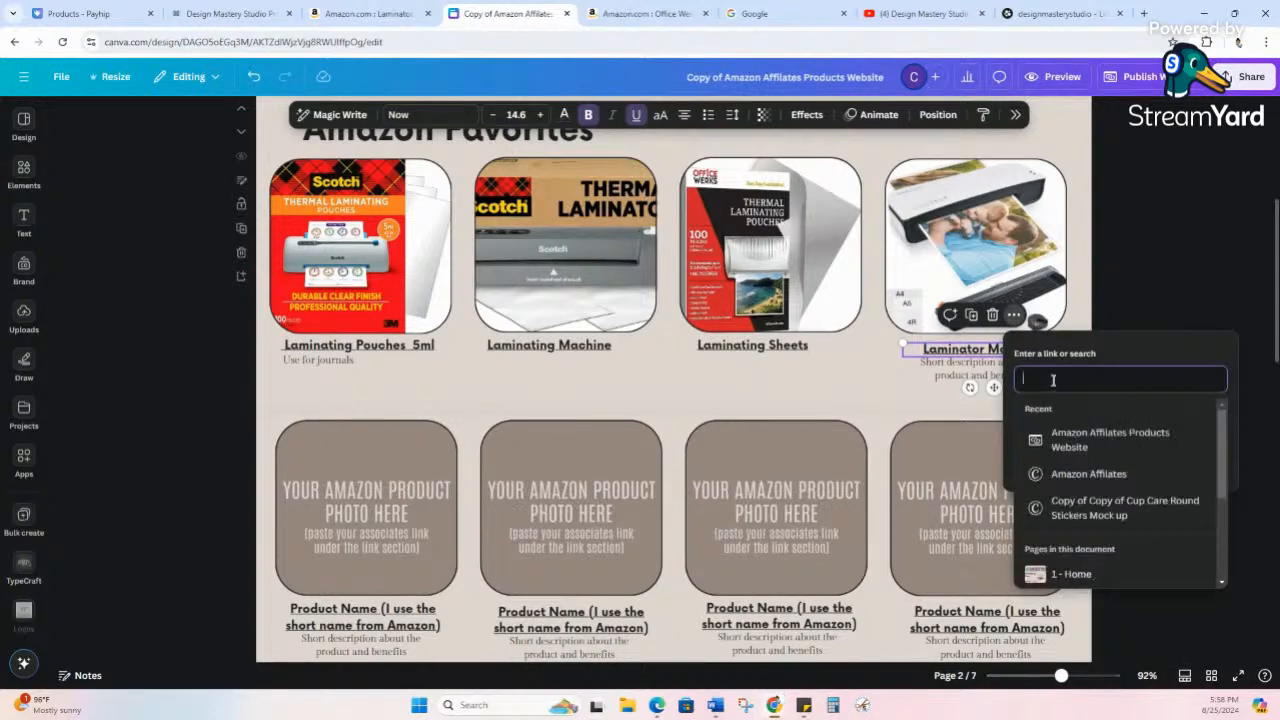
pyautogui.hotkey('ctrl', 'v')
pyautogui.click(1190, 462)
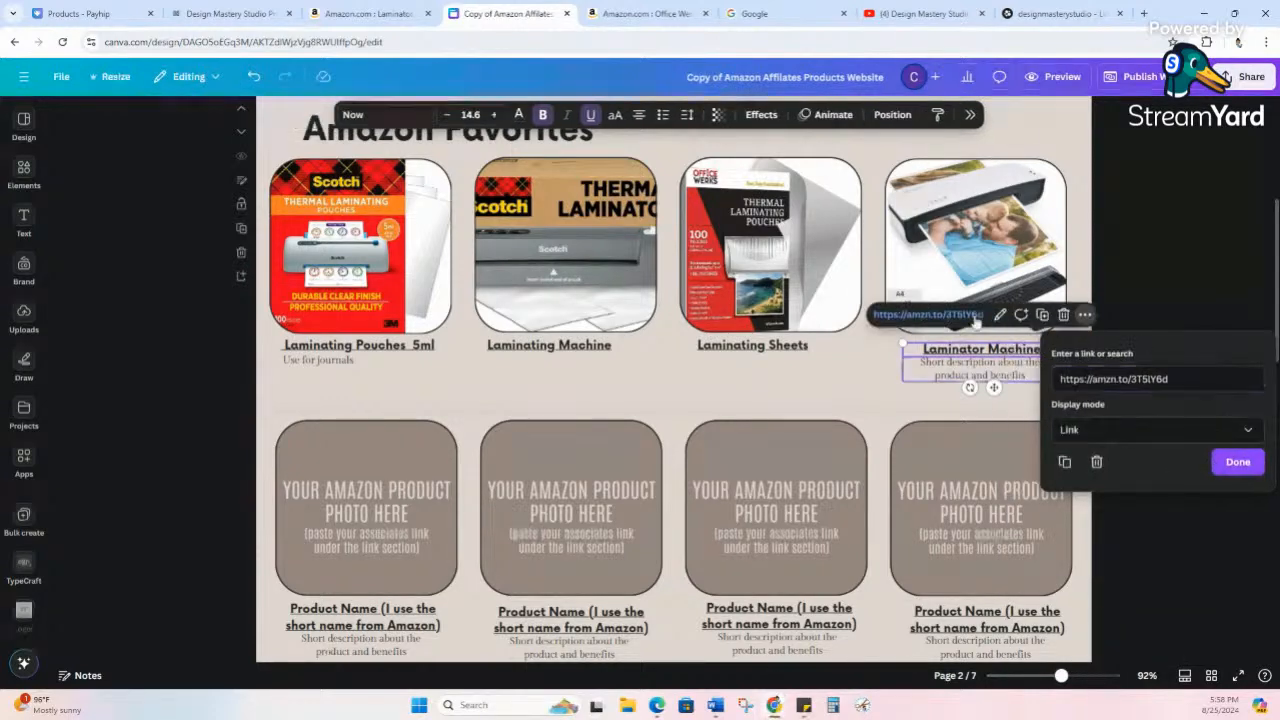
# - Add the same Amazon associates short link to the fourth product's photo
pyautogui.click(973, 272)
pyautogui.click(1007, 362)
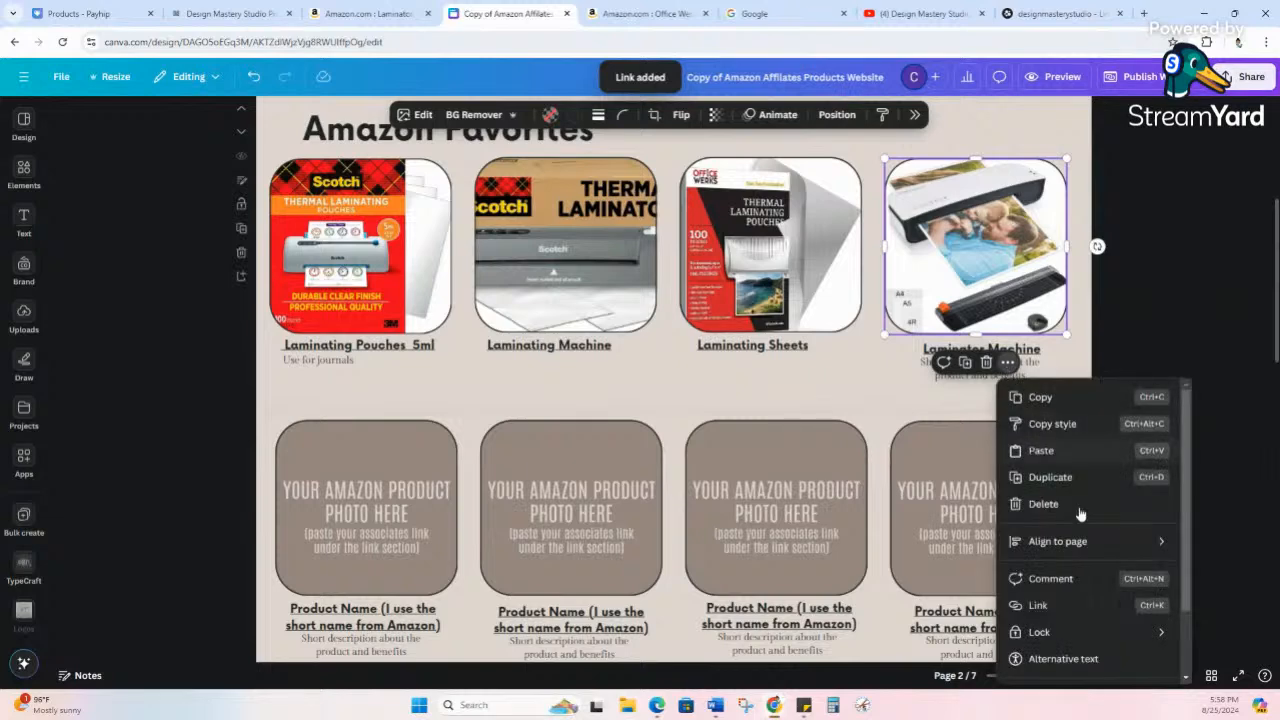
pyautogui.click(1085, 602)
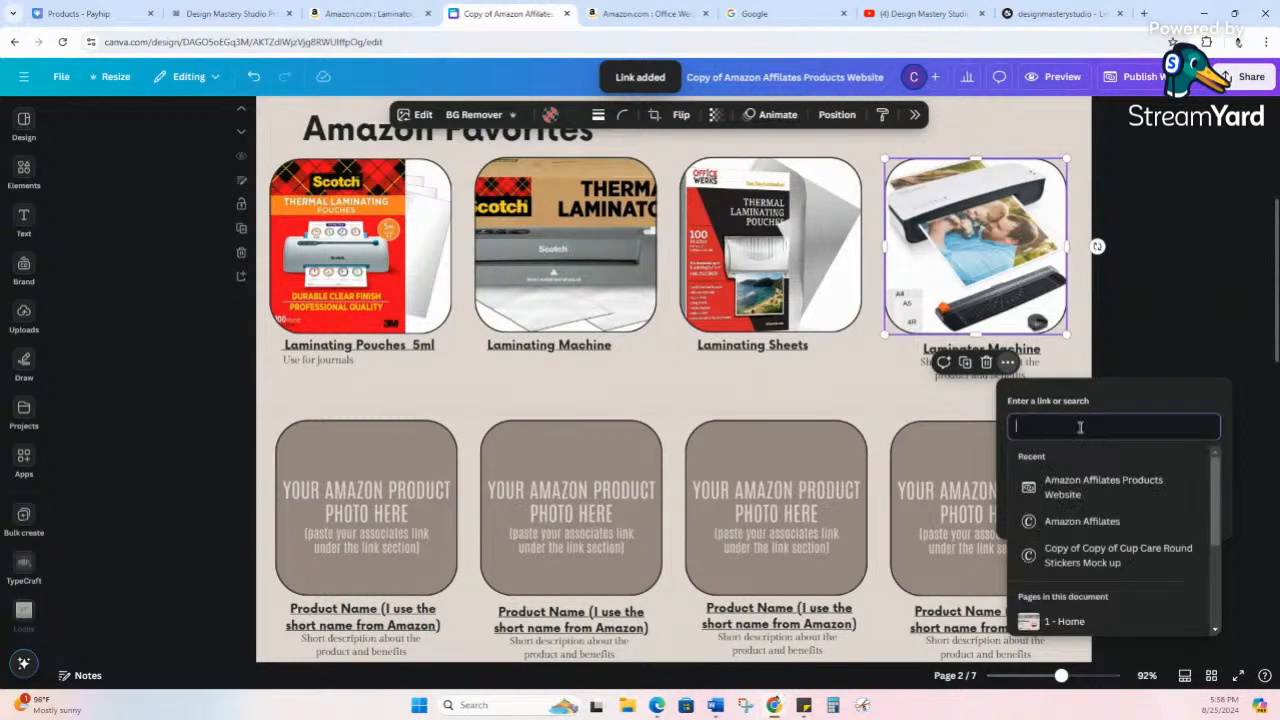
pyautogui.hotkey('ctrl', 'v')
pyautogui.click(1192, 508)
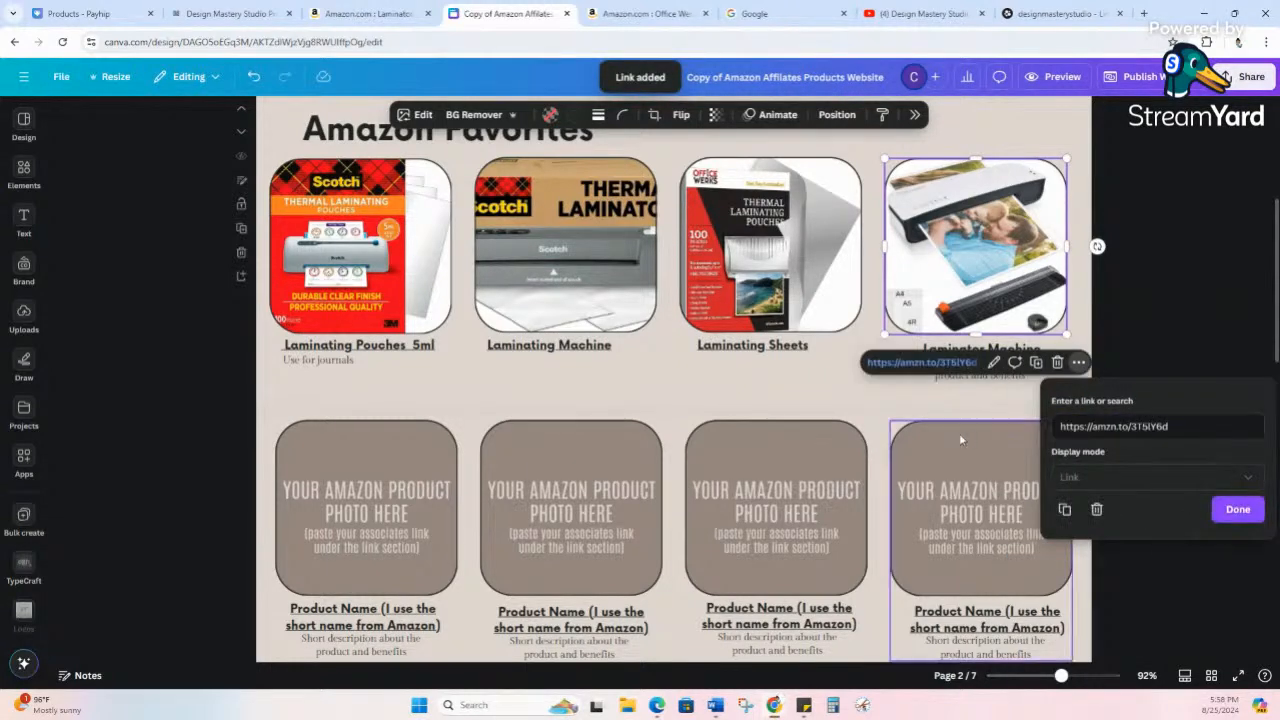
# - Delete the short description placeholder under "Laminator Machine"
pyautogui.click(953, 395)
pyautogui.click(955, 370)
pyautogui.press('Delete')
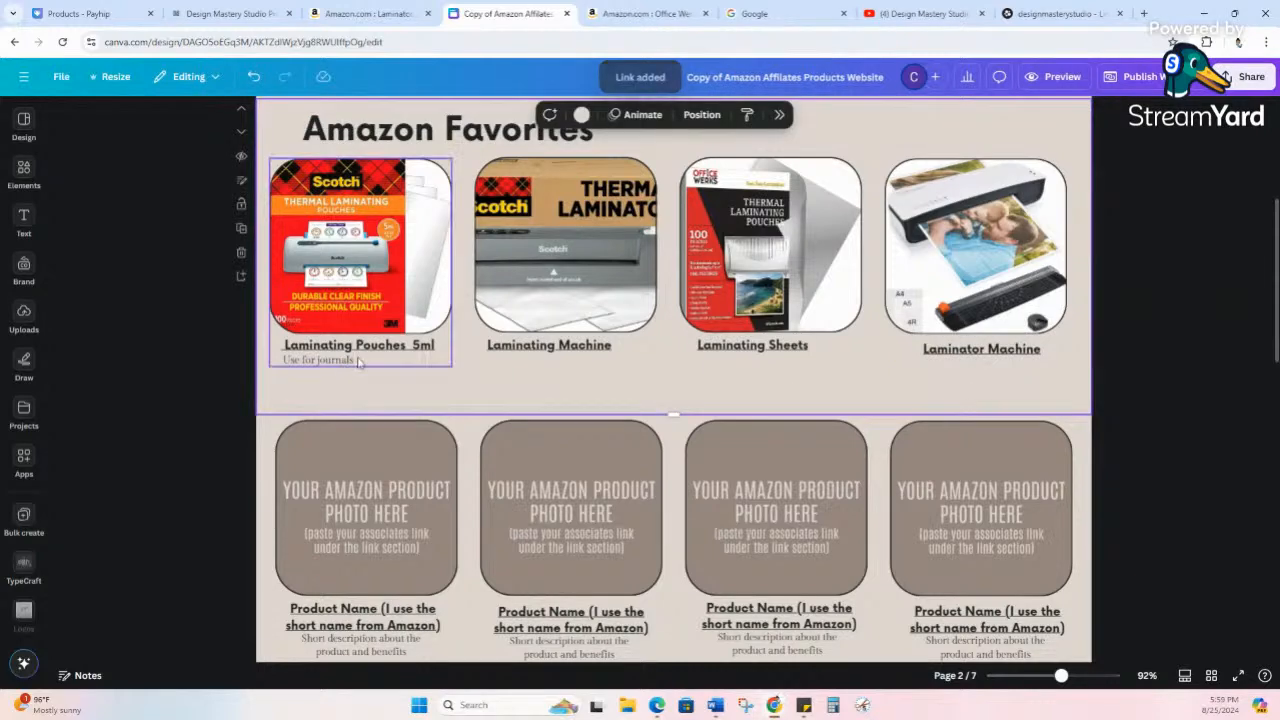
# - Group the photo and name of "Laminator Machine", and likewise those of "Laminating Sheets"
pyautogui.click(1012, 322)
pyautogui.moveTo(1011, 390); pyautogui.dragTo(980, 283)
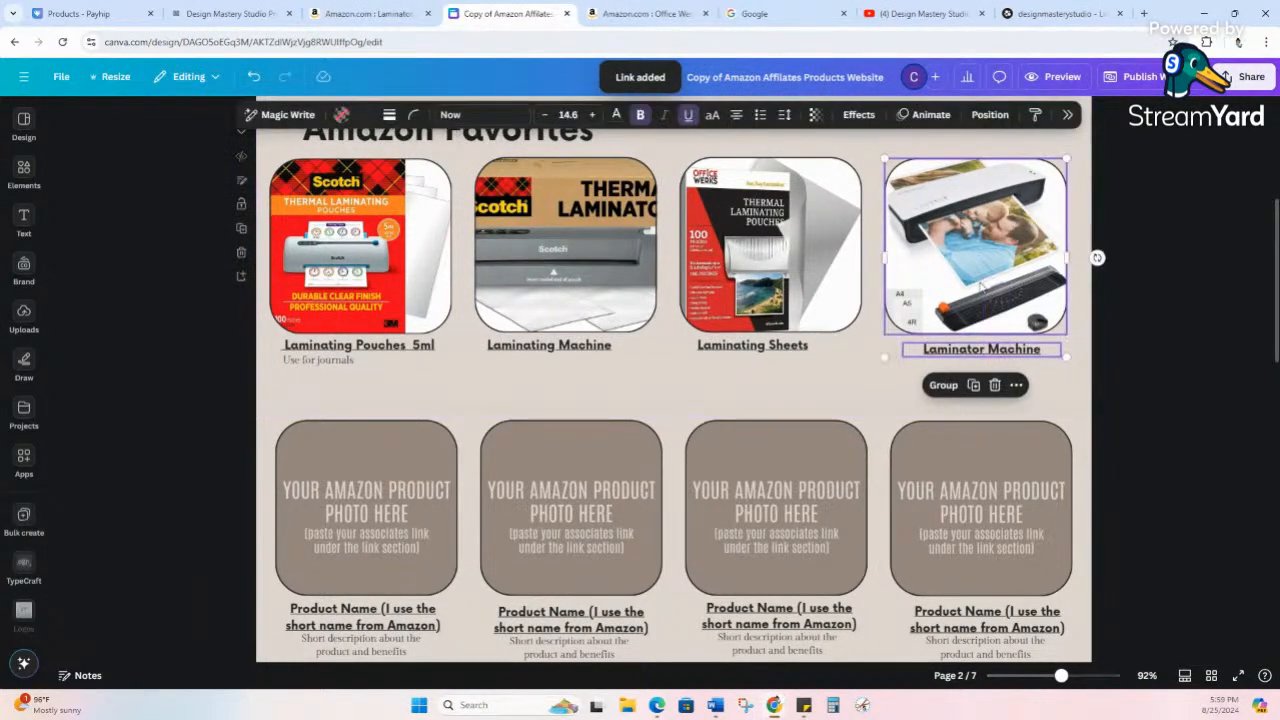
pyautogui.click(954, 388)
pyautogui.moveTo(760, 381); pyautogui.dragTo(757, 312)
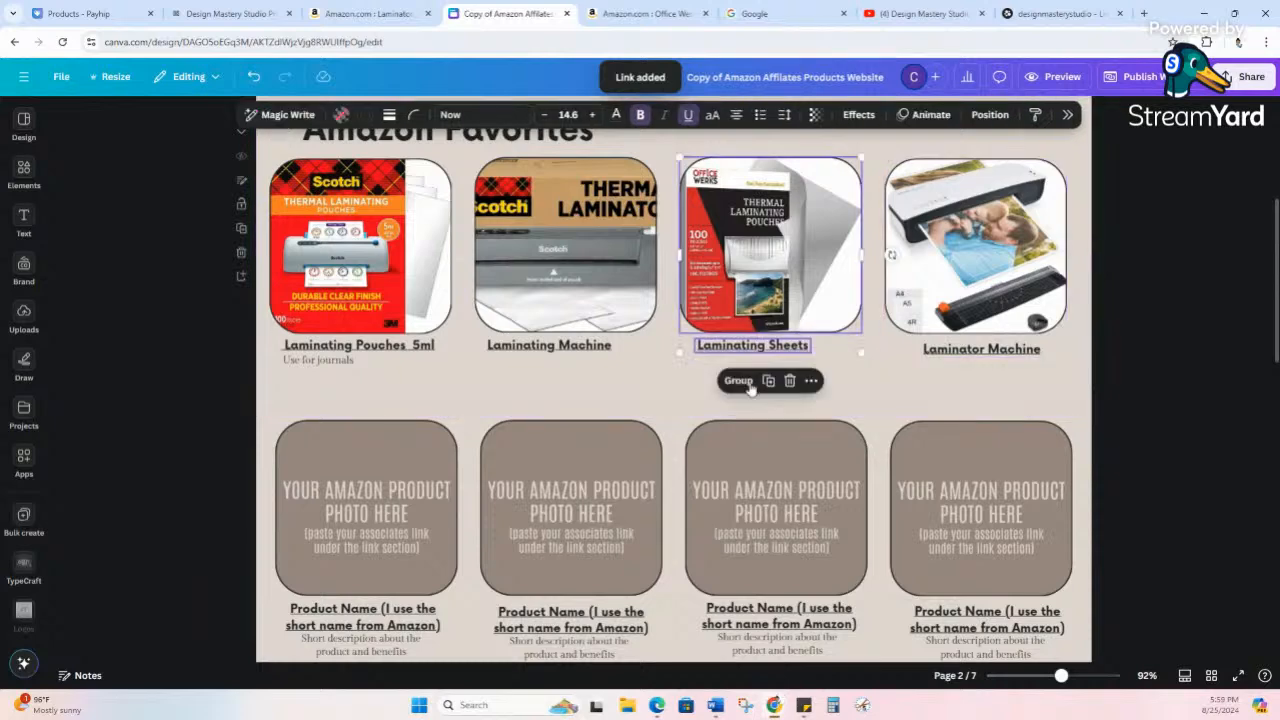
pyautogui.click(738, 382)
pyautogui.click(574, 325)
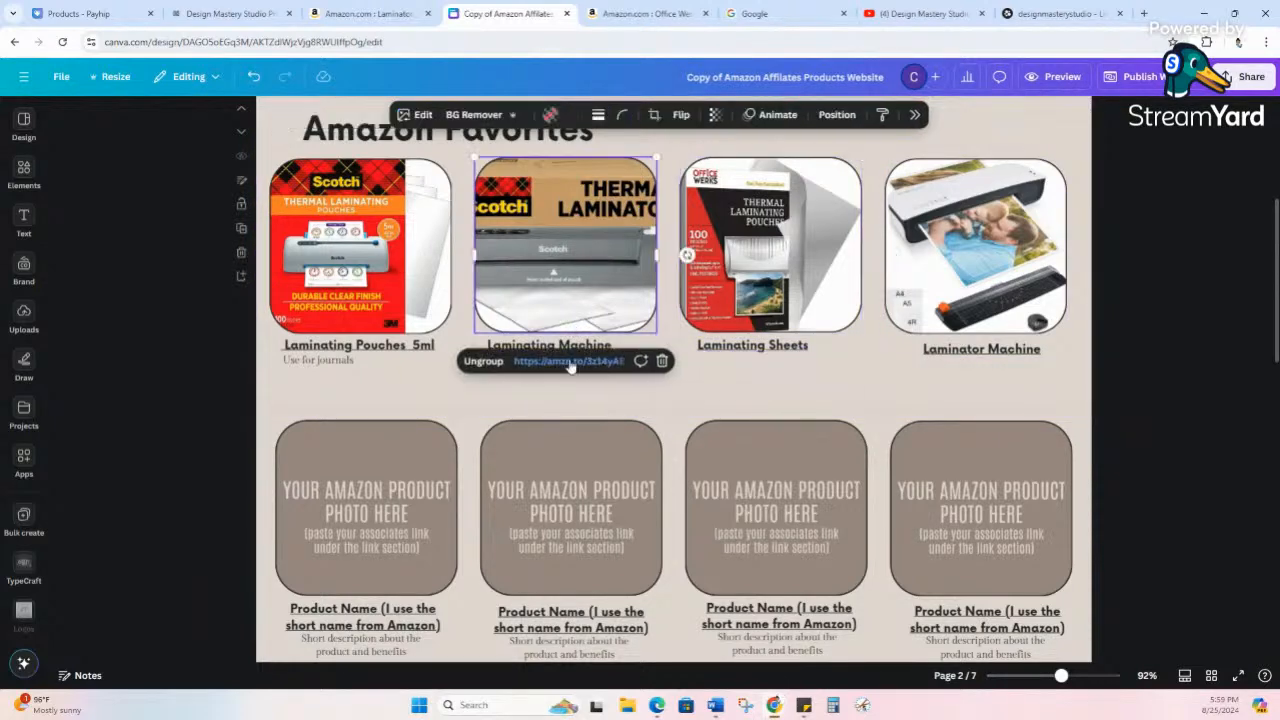
# - Ungroup the Laminating Pouches product and place a duplicate of its "Use for journals" description under "Laminating Machine"
pyautogui.click(374, 366)
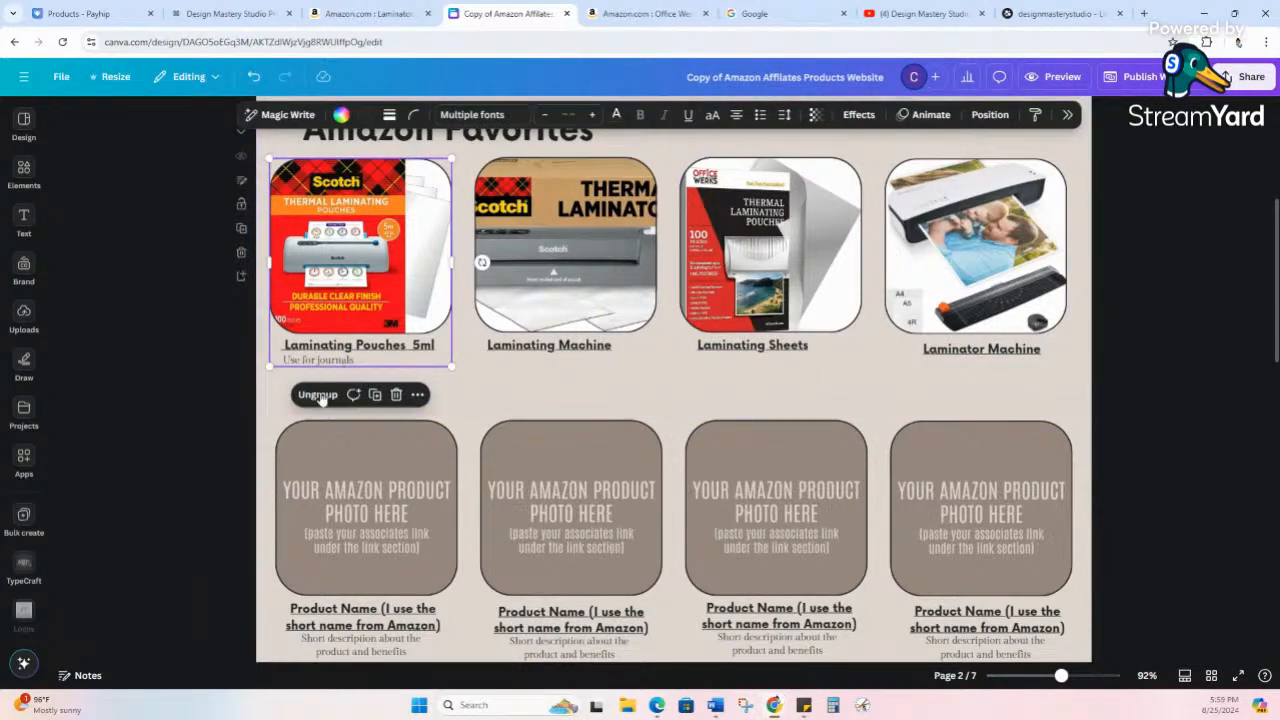
pyautogui.click(318, 395)
pyautogui.click(337, 363)
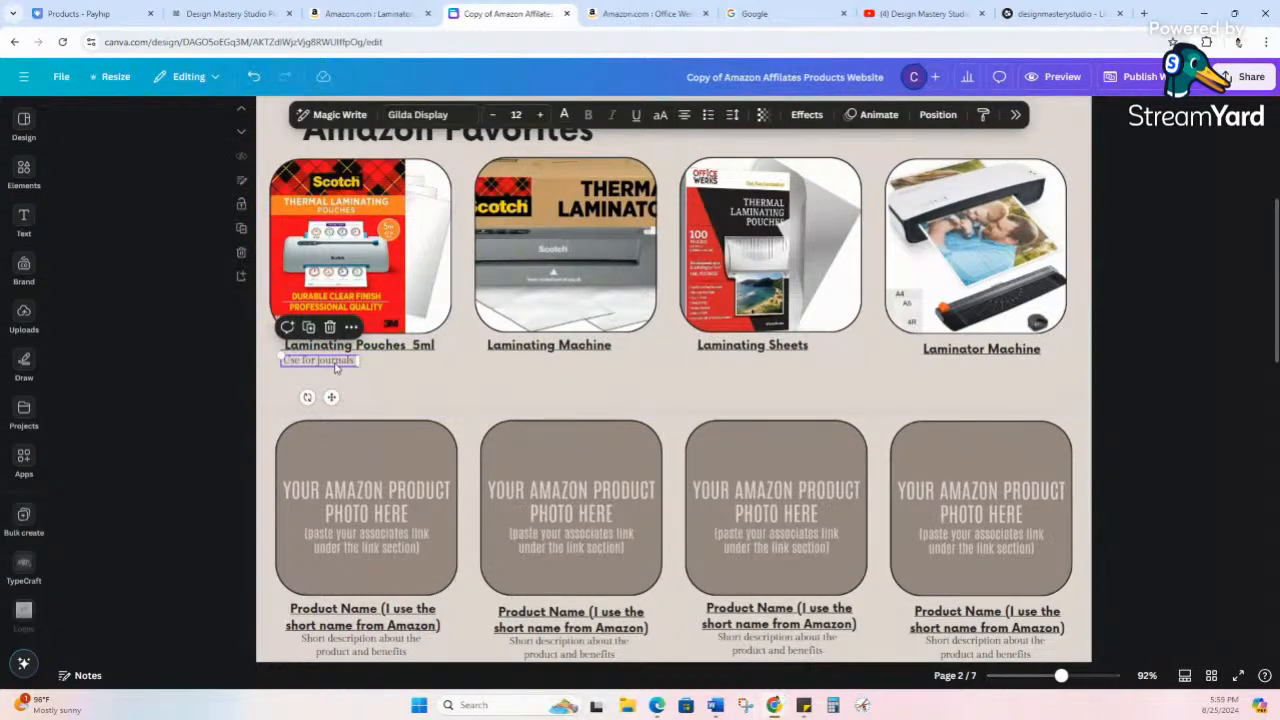
pyautogui.click(309, 328)
pyautogui.moveTo(341, 408); pyautogui.dragTo(542, 398)
pyautogui.click(603, 398)
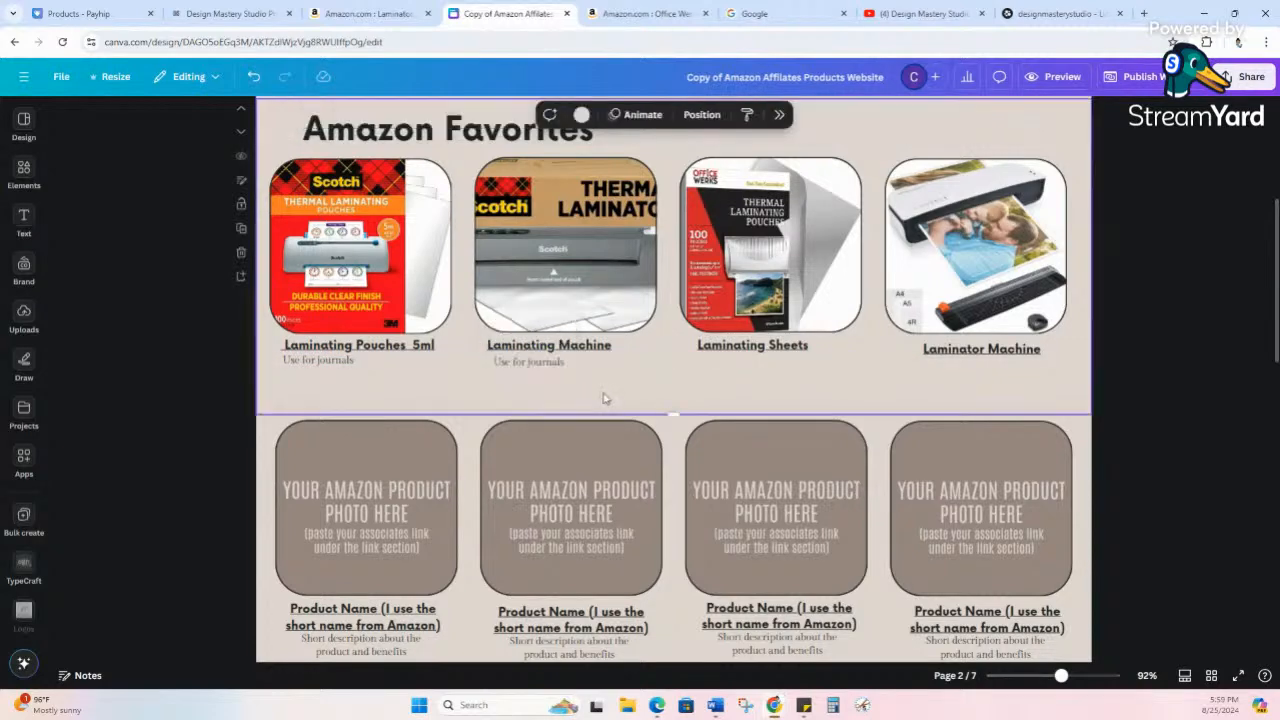
# - Shorten the Amazon Favorites section so it ends just below the product descriptions
pyautogui.scroll(-1, 608, 403)
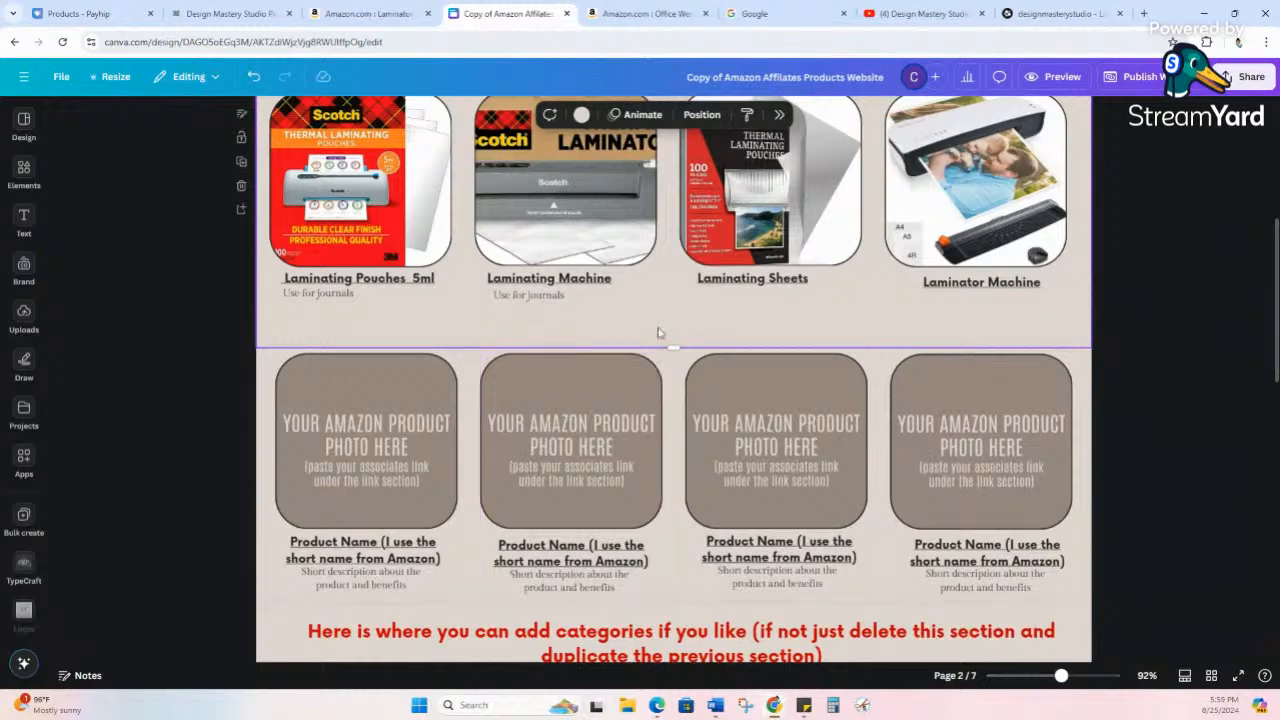
pyautogui.scroll(2, 705, 336)
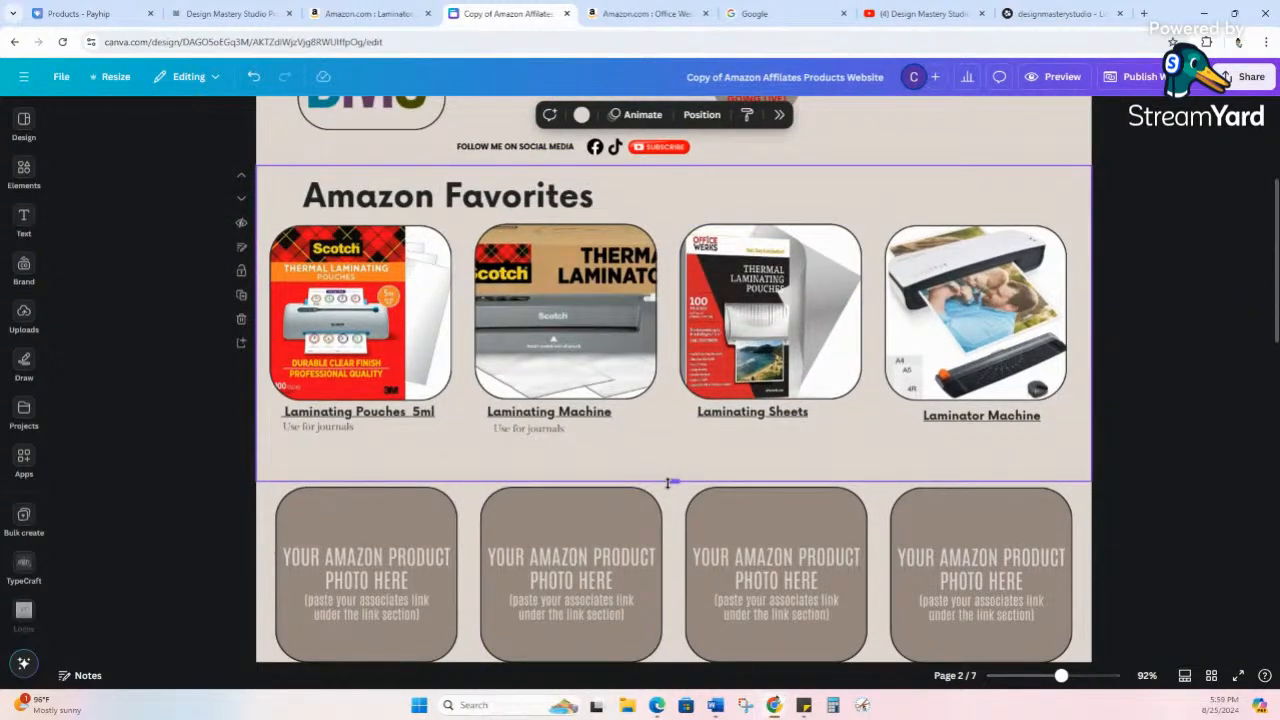
pyautogui.moveTo(668, 483); pyautogui.dragTo(688, 460)
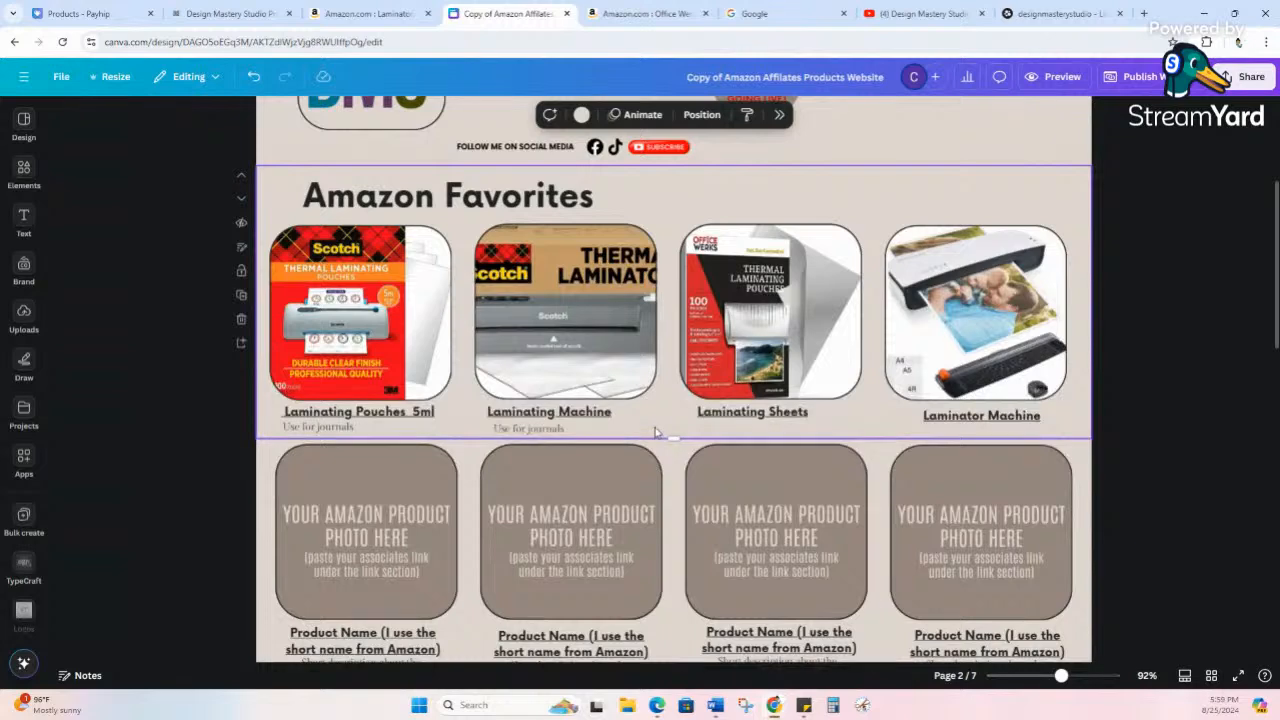
pyautogui.scroll(-4, 660, 420)
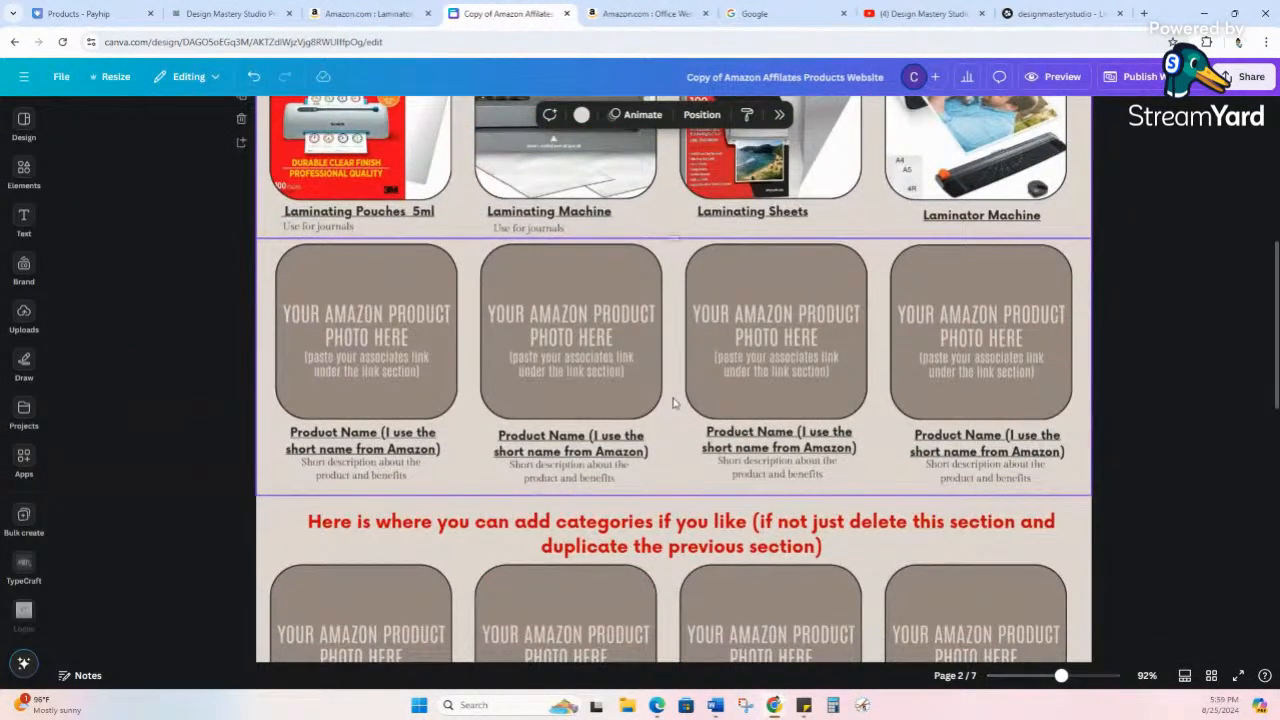
pyautogui.scroll(1, 703, 402)
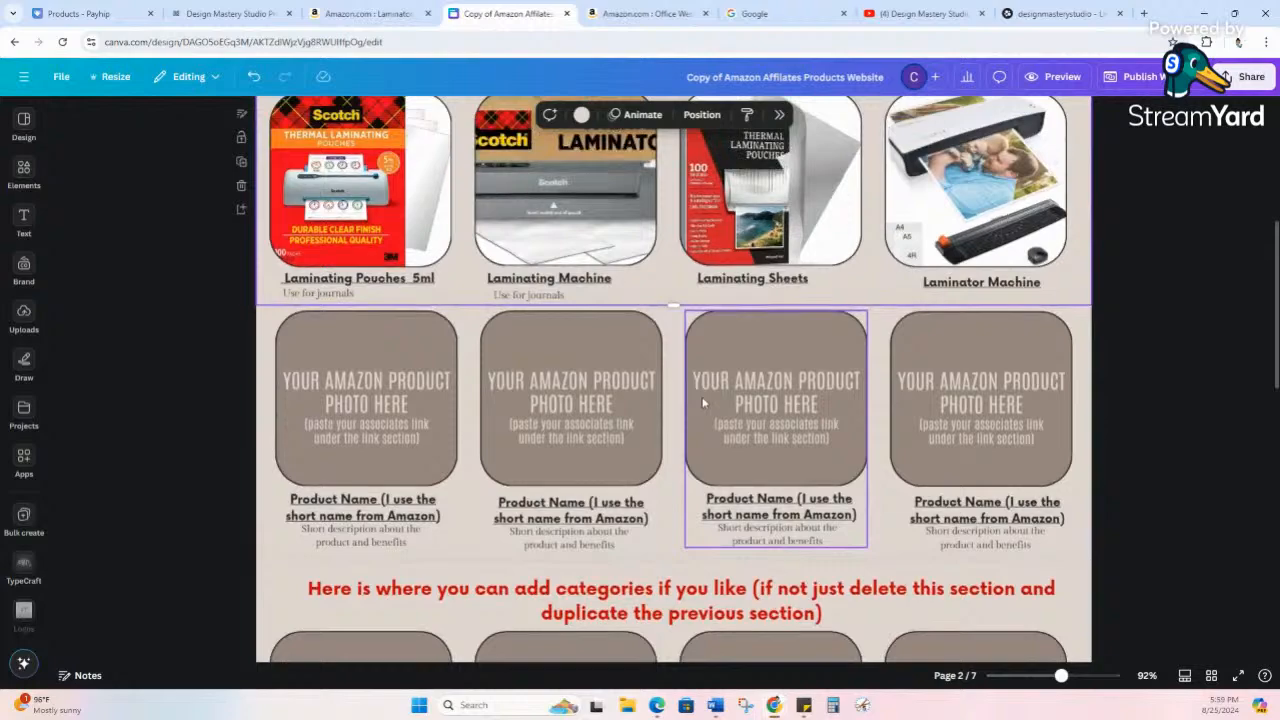
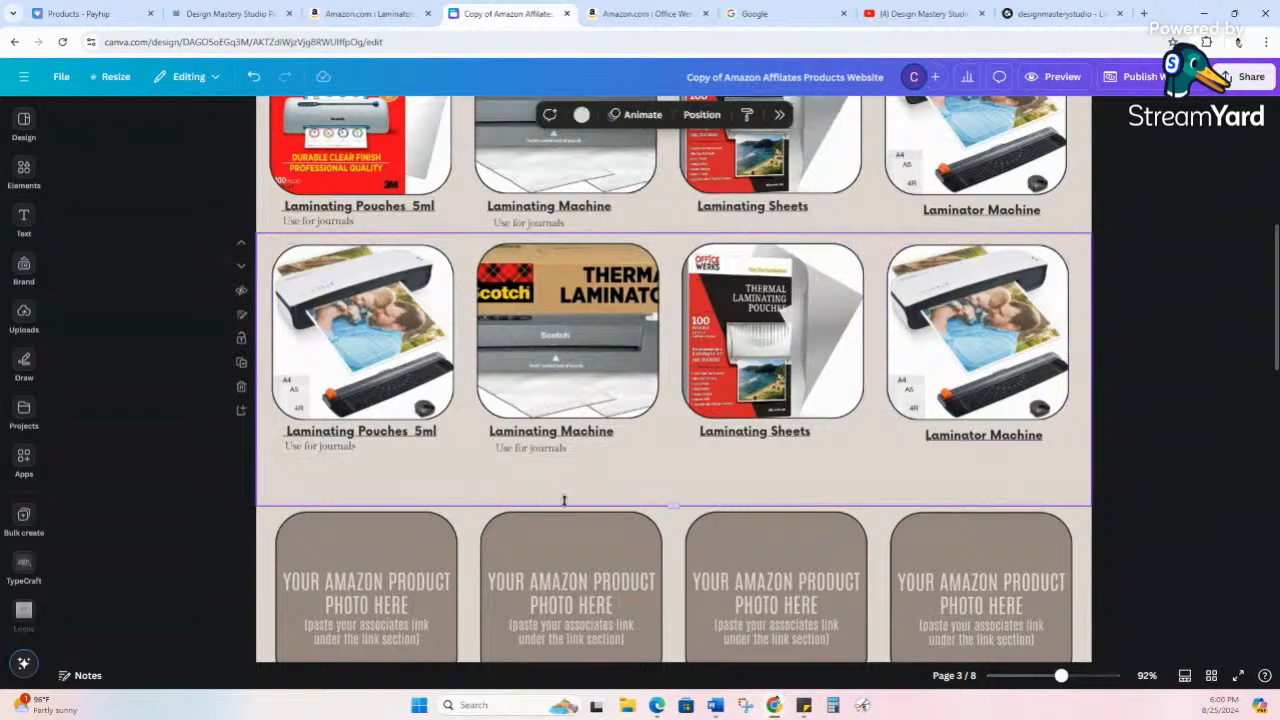
# - Shorten the duplicated product section to end just below its descriptions, and review it against the section above
pyautogui.moveTo(689, 503)
pyautogui.mouseDown()
pyautogui.moveTo(680, 470)
pyautogui.moveTo(680, 484)
pyautogui.mouseUp()
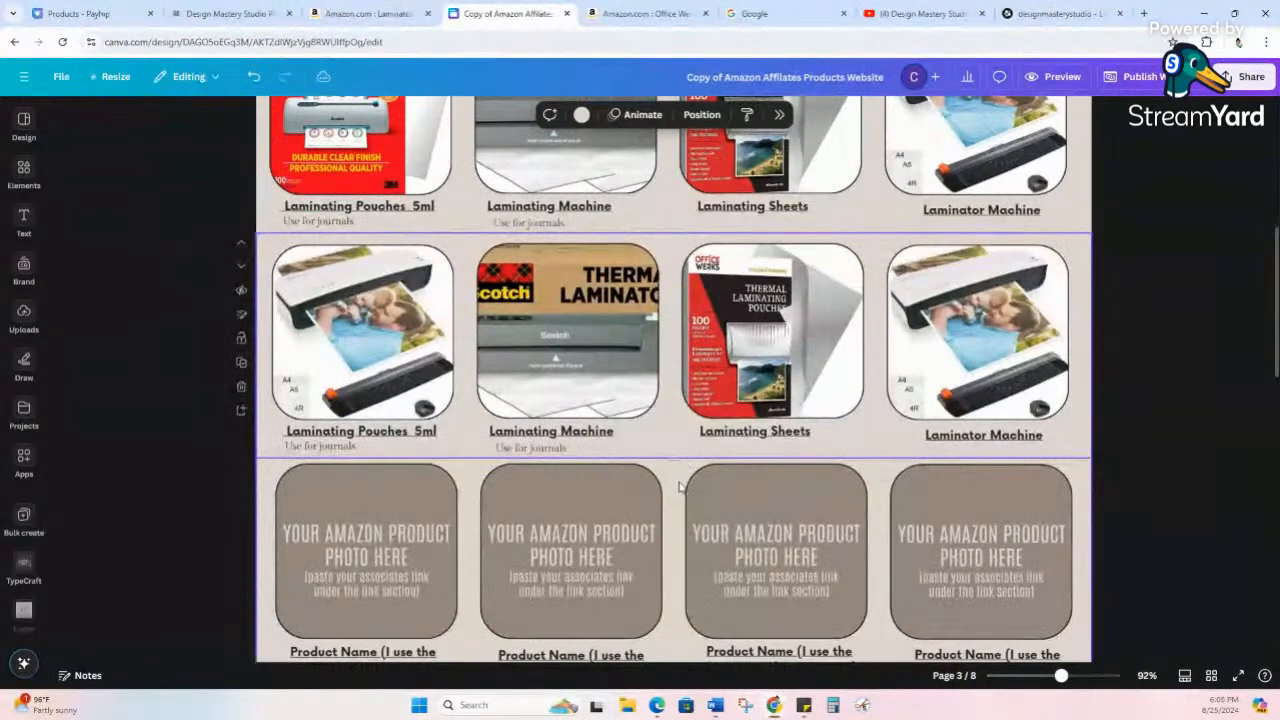
pyautogui.scroll(-2, 678, 486)
pyautogui.scroll(8, 678, 486)
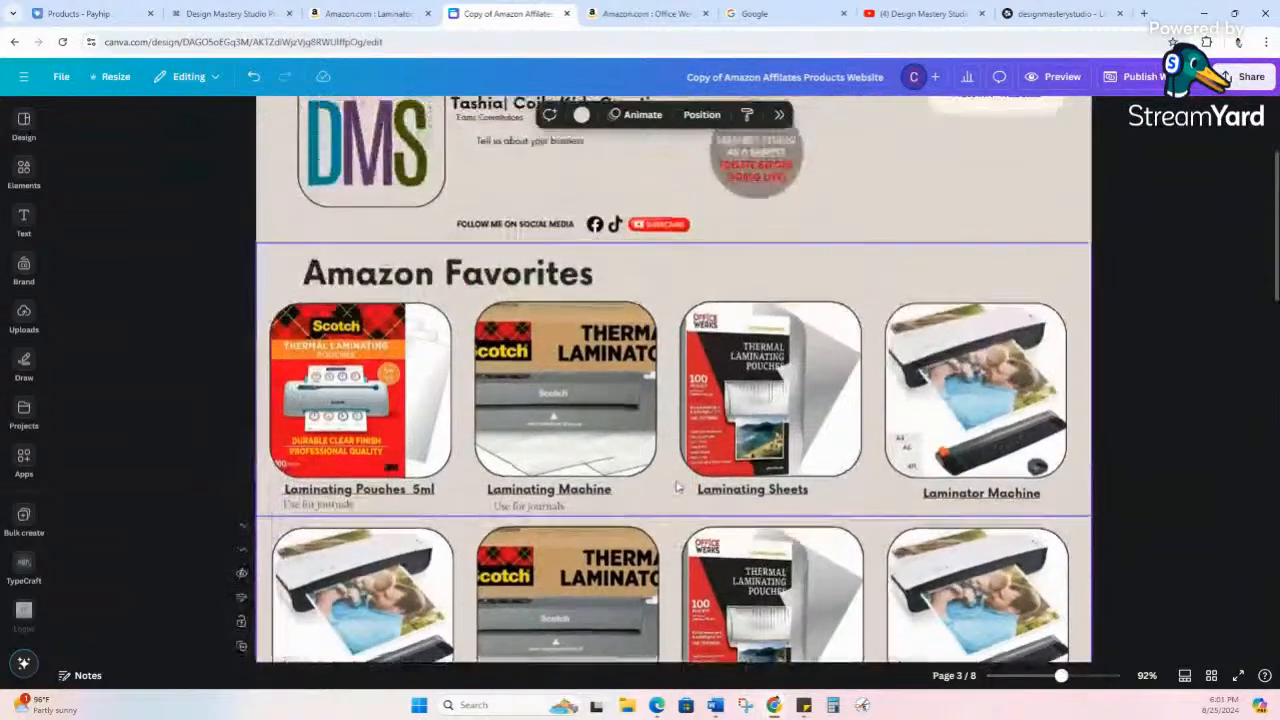
pyautogui.scroll(-5, 676, 485)
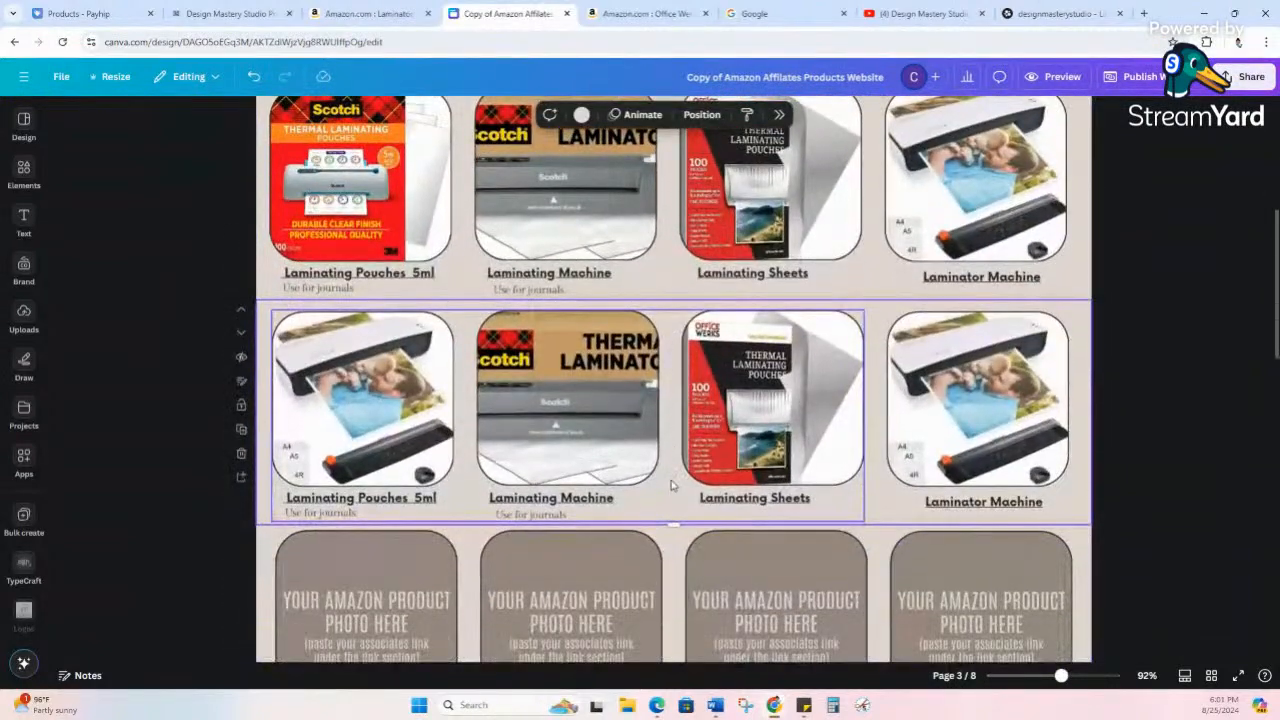
# - Delete the duplicated laminating product section and select the red placeholder heading about adding categories between the placeholder product rows
pyautogui.click(241, 453)
pyautogui.scroll(-5, 408, 453)
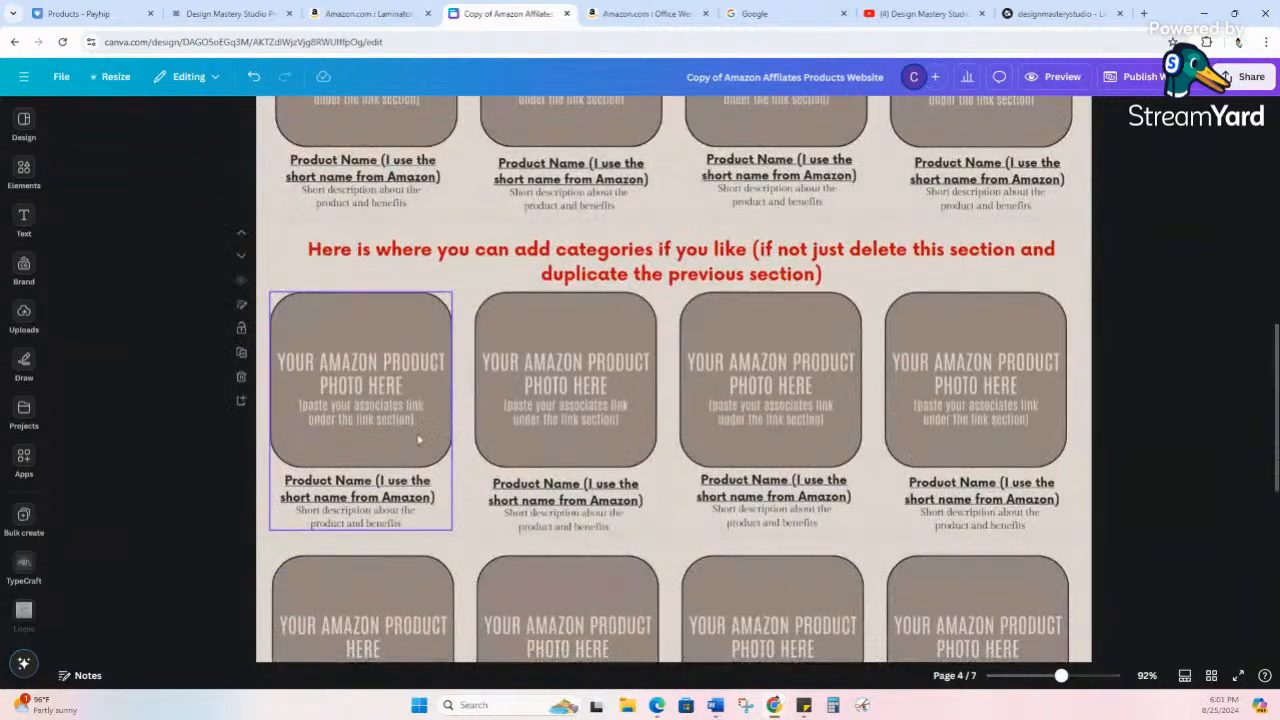
pyautogui.scroll(2, 540, 391)
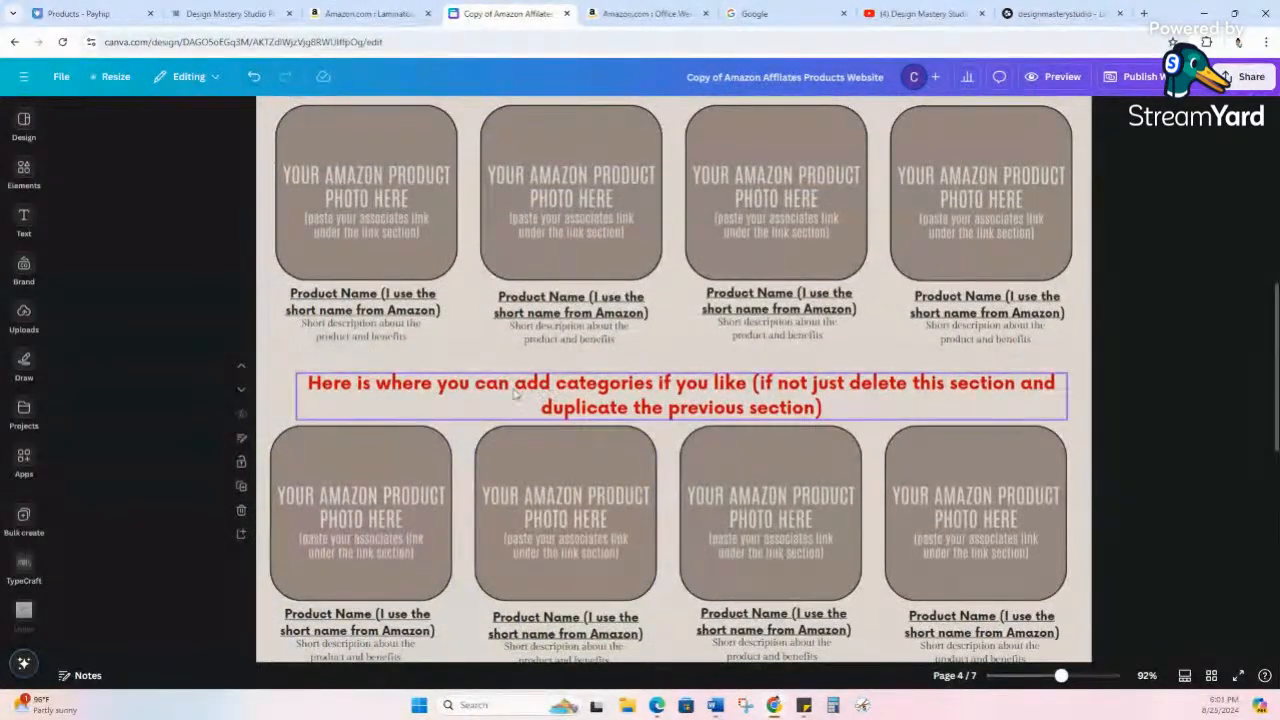
pyautogui.click(437, 392)
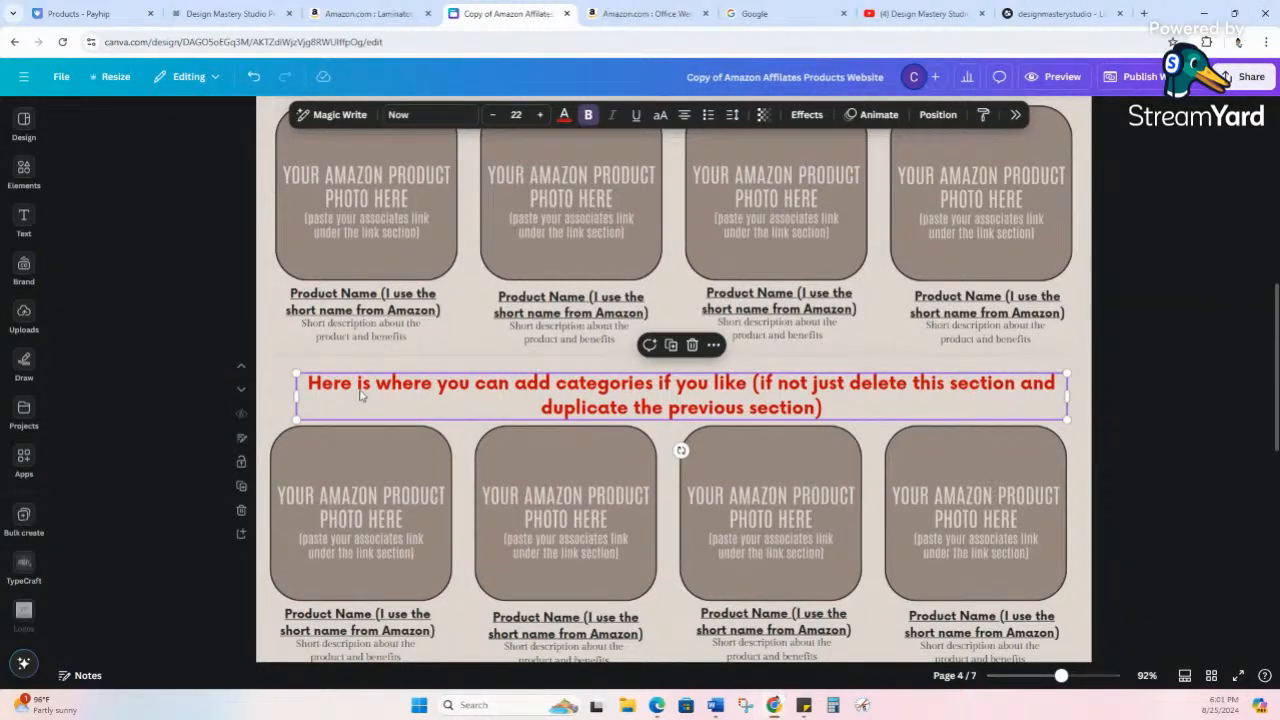
# - Replace the "Amazon Favorites" heading above the laminating products with "Craft Supplies"
pyautogui.scroll(10, 360, 395)
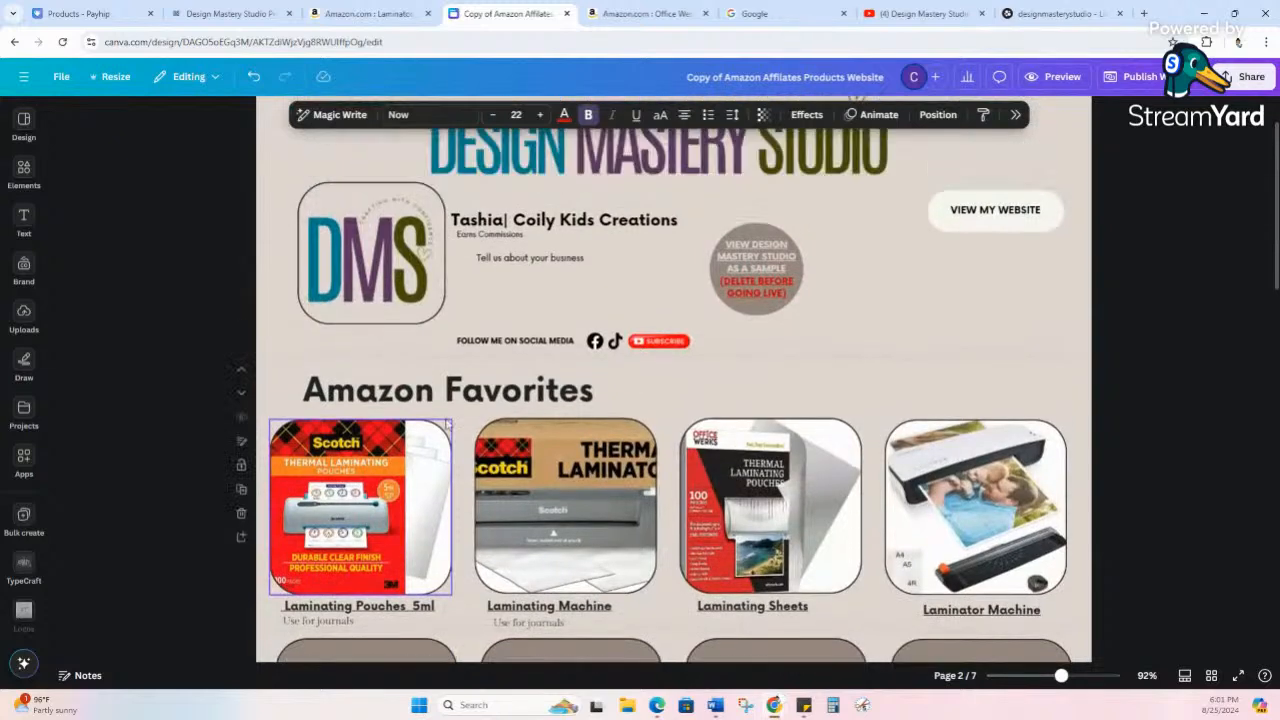
pyautogui.click(430, 395)
pyautogui.tripleClick(430, 400)
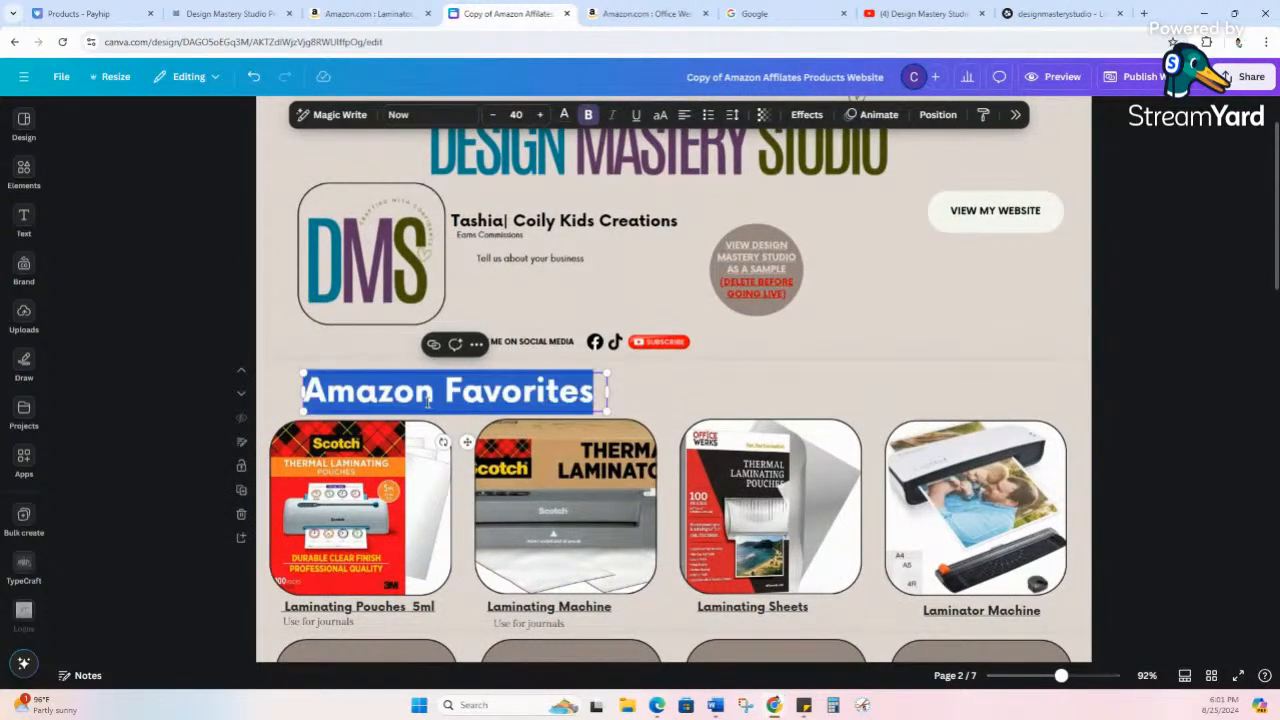
pyautogui.write('Craft Su')
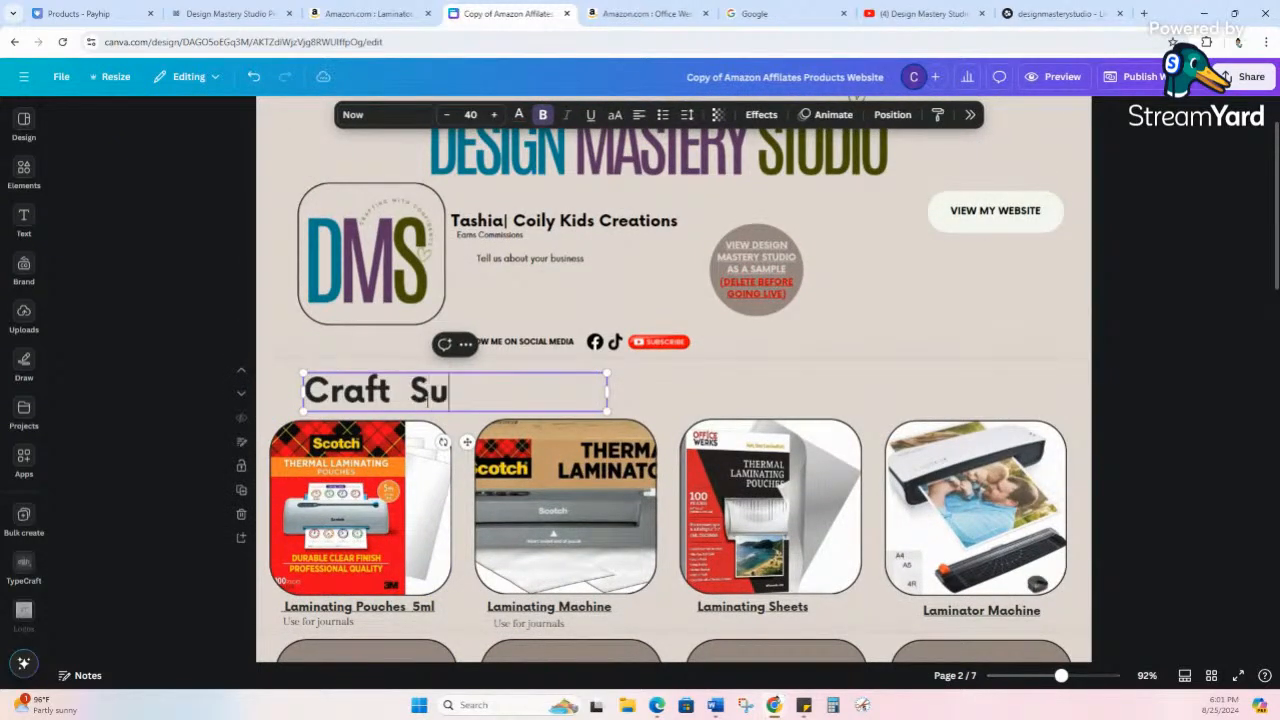
pyautogui.write('pplies')
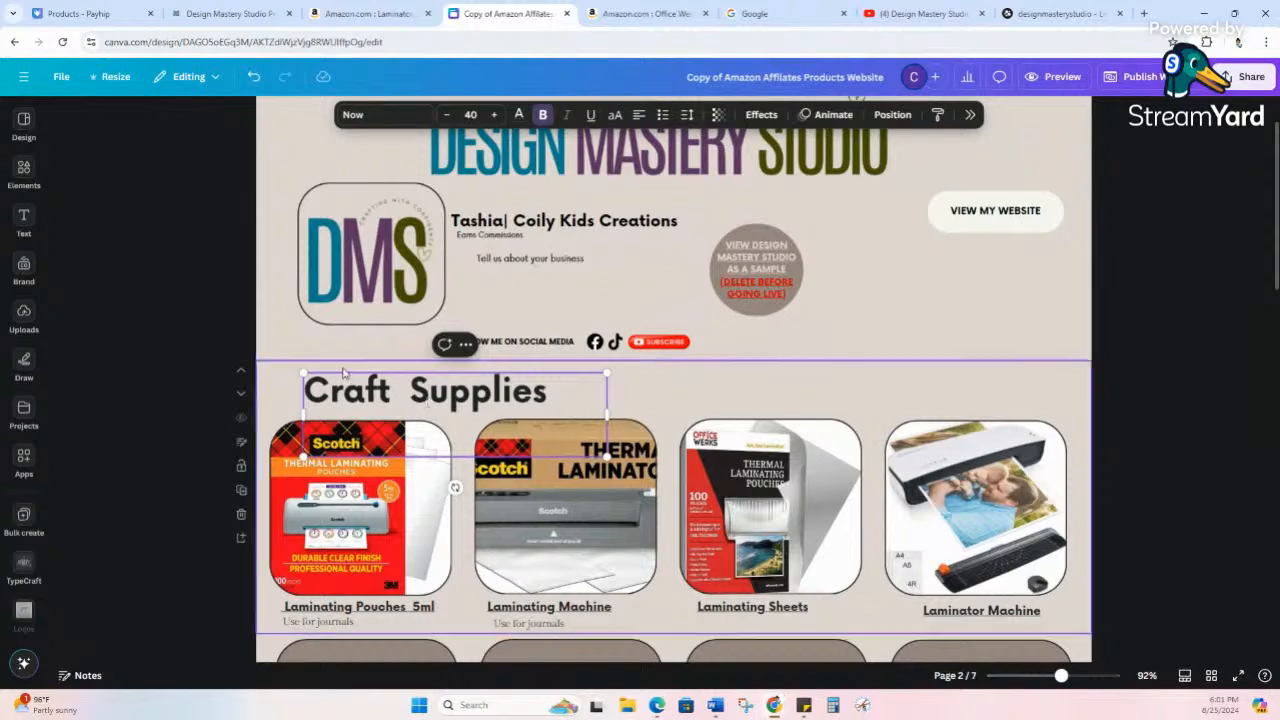
# - Duplicate the Craft Supplies product section and delete the heading from the copy
pyautogui.scroll(-1, 524, 318)
pyautogui.scroll(-1, 524, 318)
pyautogui.click(663, 243)
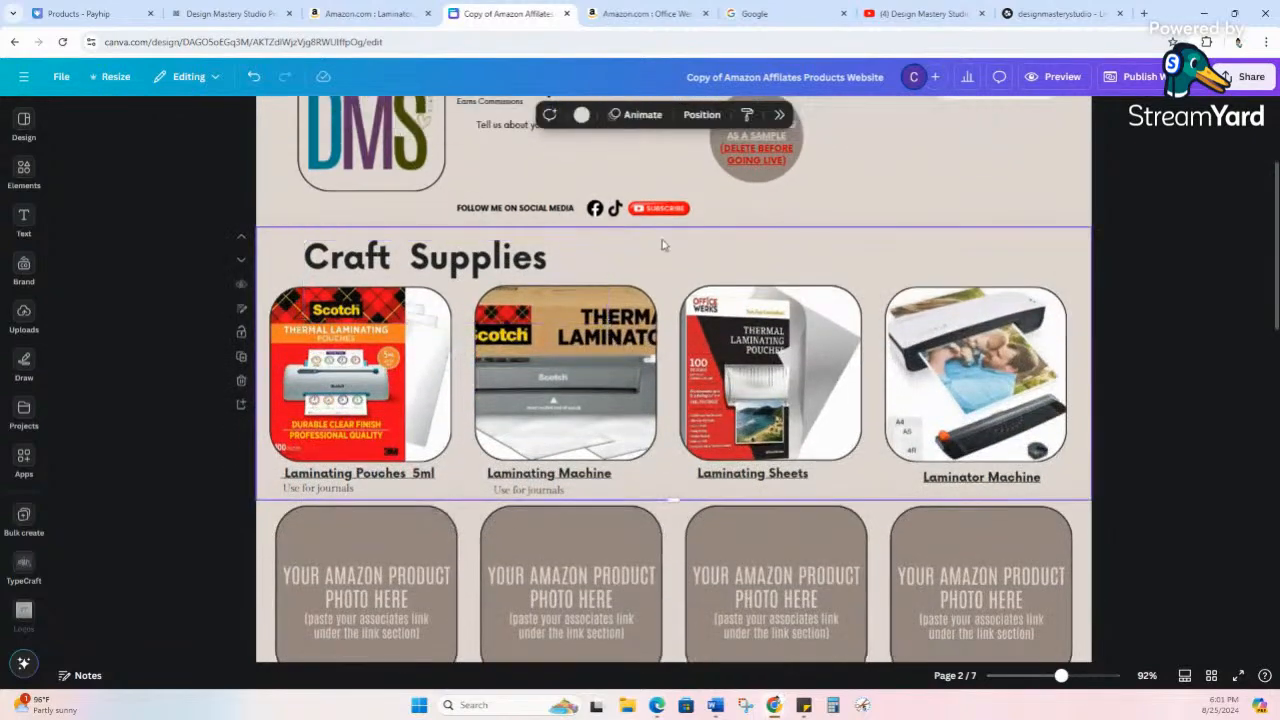
pyautogui.click(241, 356)
pyautogui.scroll(-5, 340, 320)
pyautogui.click(368, 170)
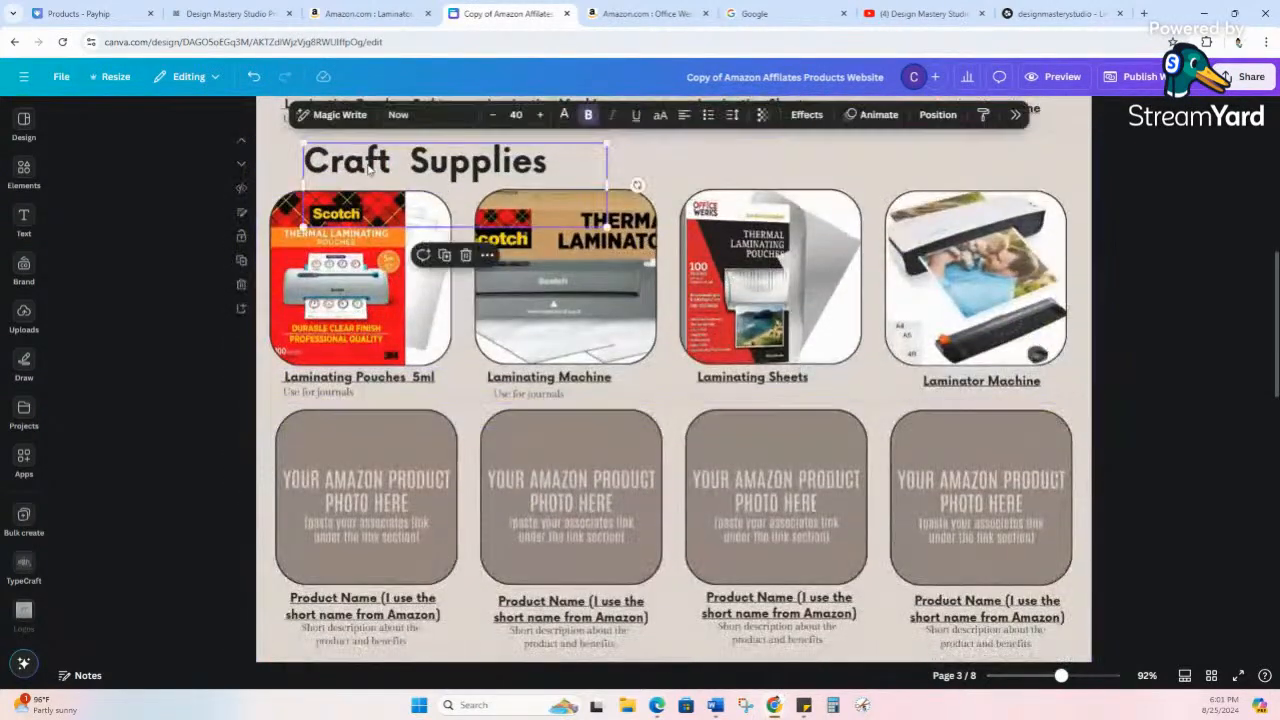
pyautogui.press('Delete')
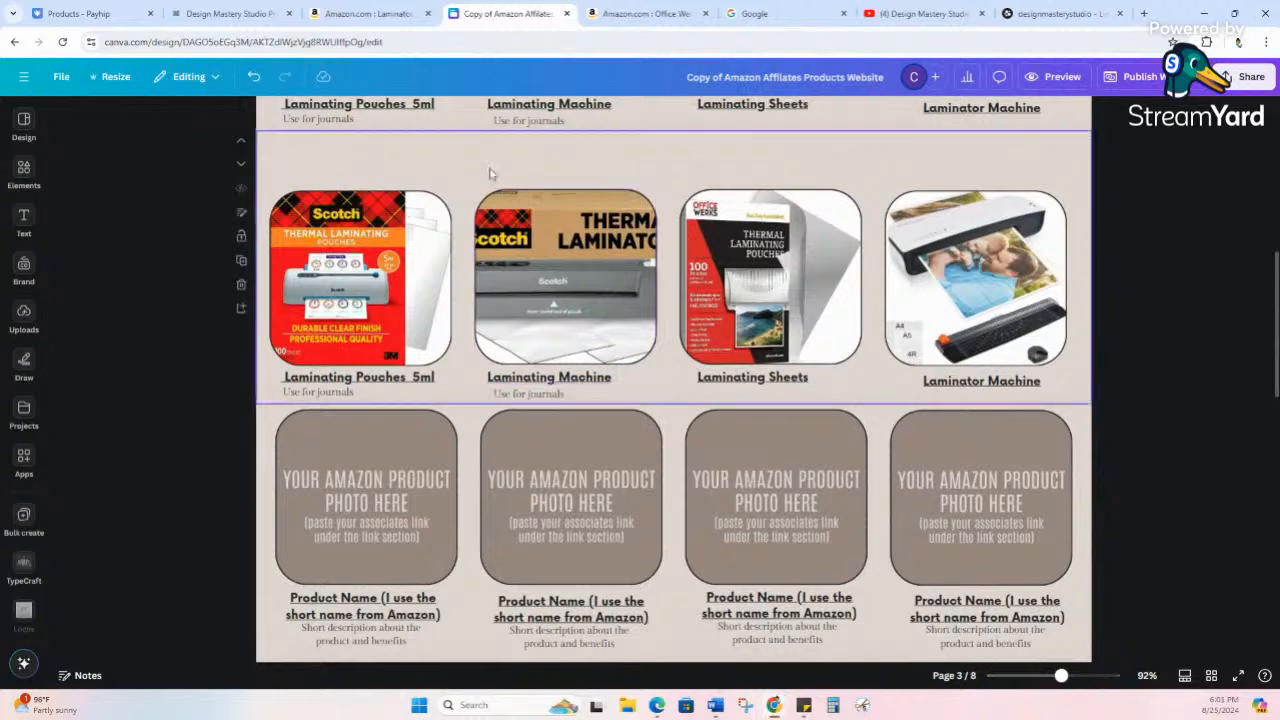
# - Replace the red category placeholder heading below the product sections with the text "Beauty"
pyautogui.scroll(-4, 466, 352)
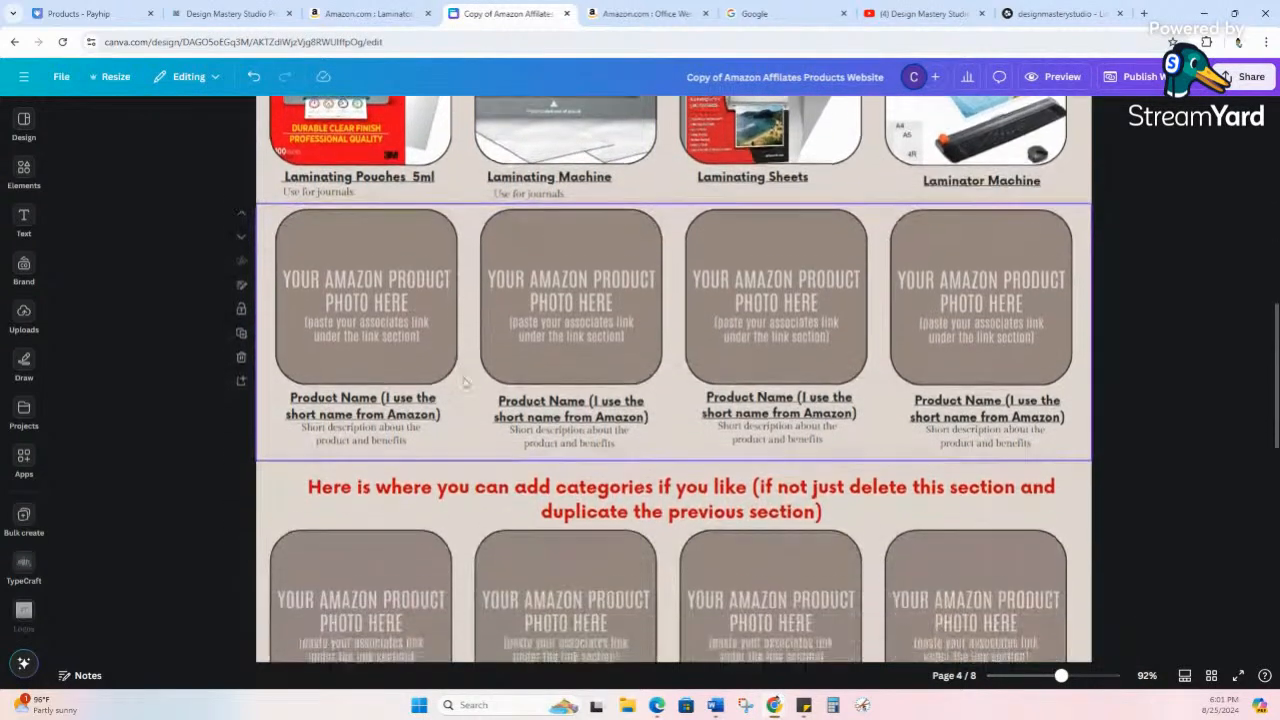
pyautogui.click(415, 430)
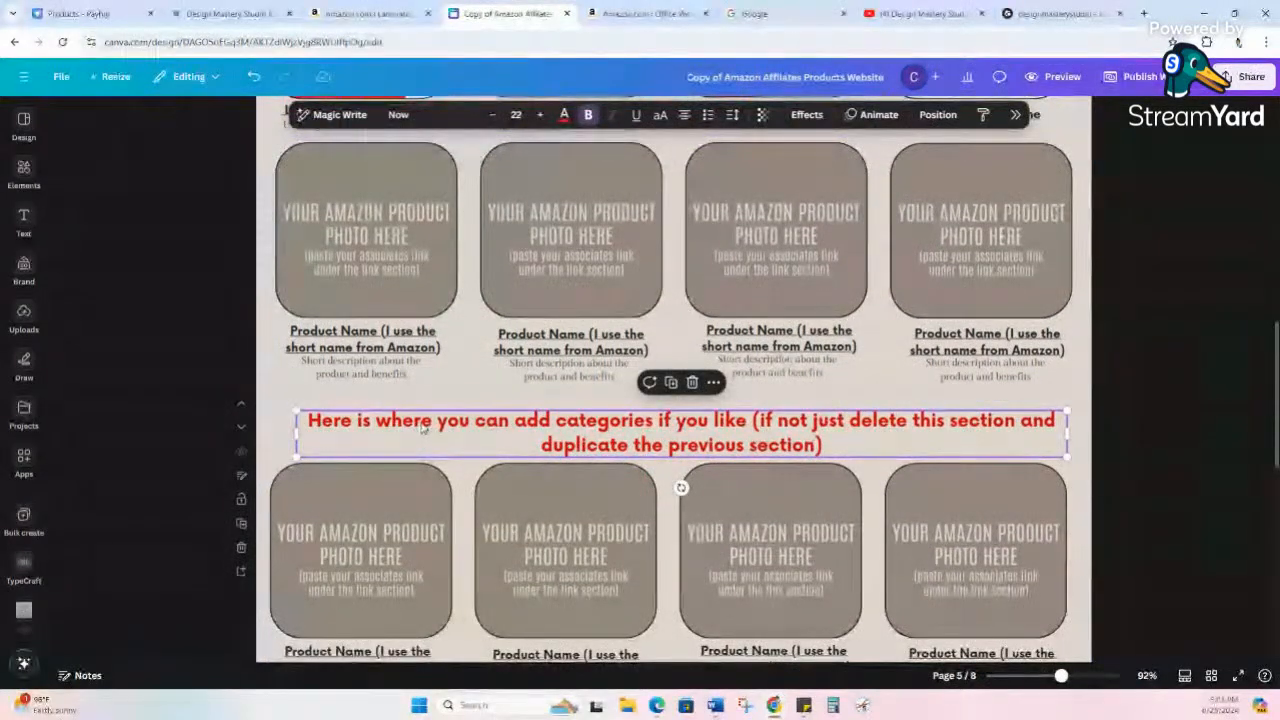
pyautogui.tripleClick(422, 426)
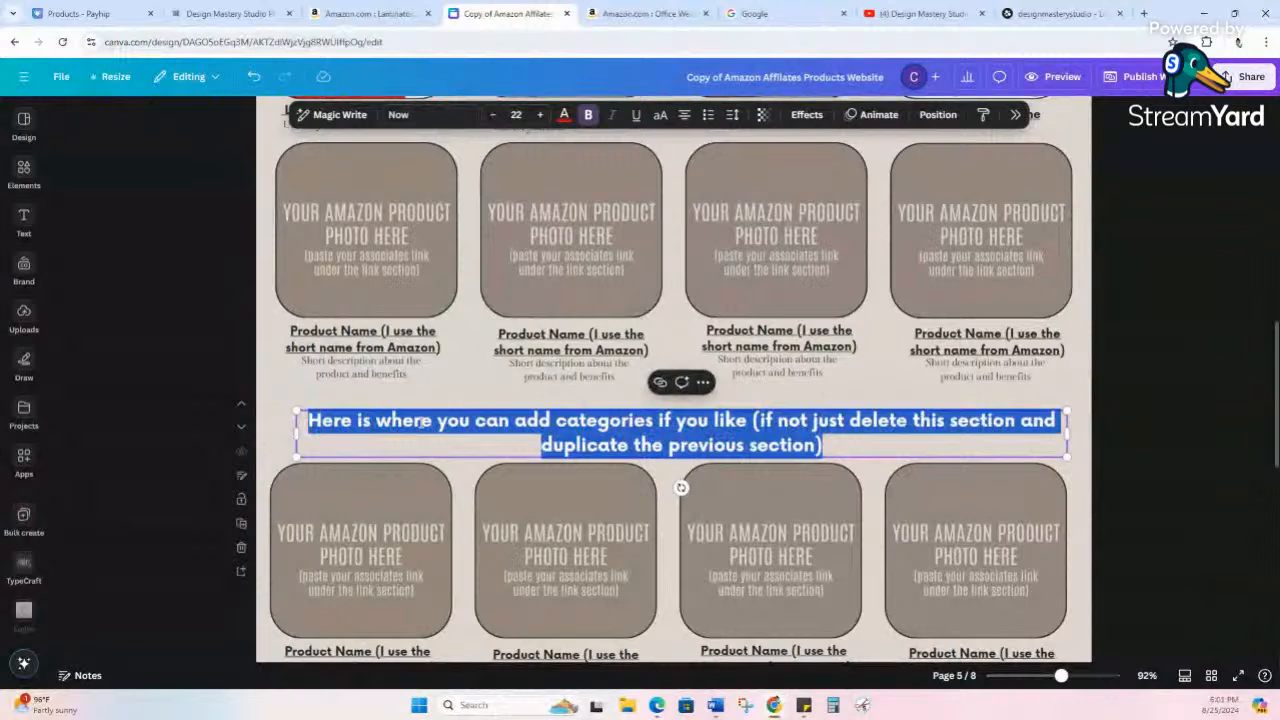
pyautogui.write('Beauty')
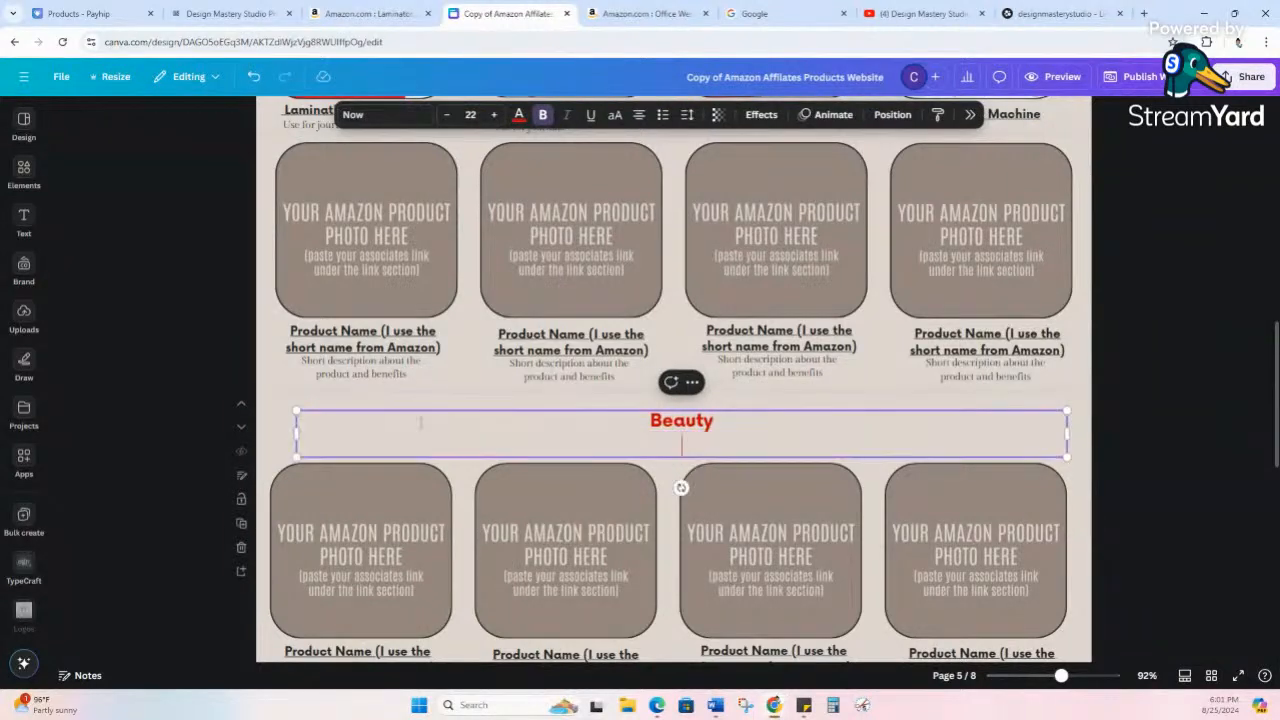
pyautogui.click(466, 402)
# - Replace the red Beauty heading with a copy of the Craft Supplies heading and change the copy's text to "Beauty"
pyautogui.click(722, 427)
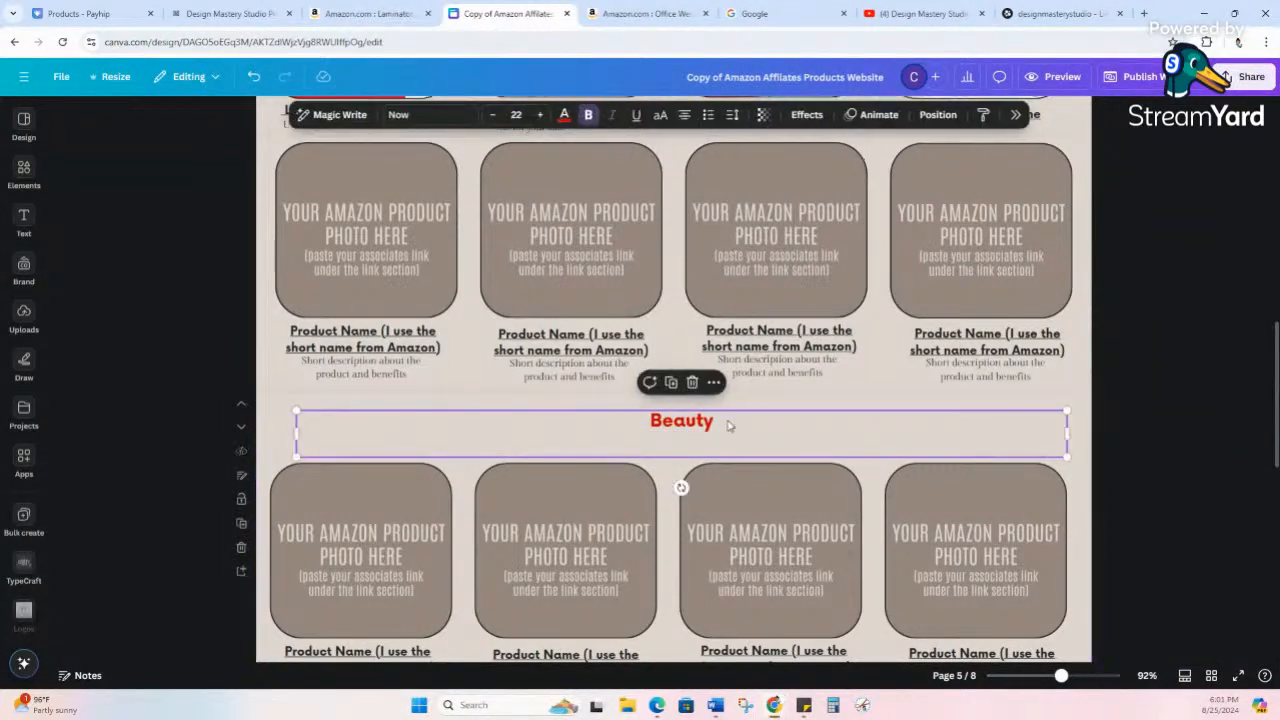
pyautogui.scroll(20, 692, 395)
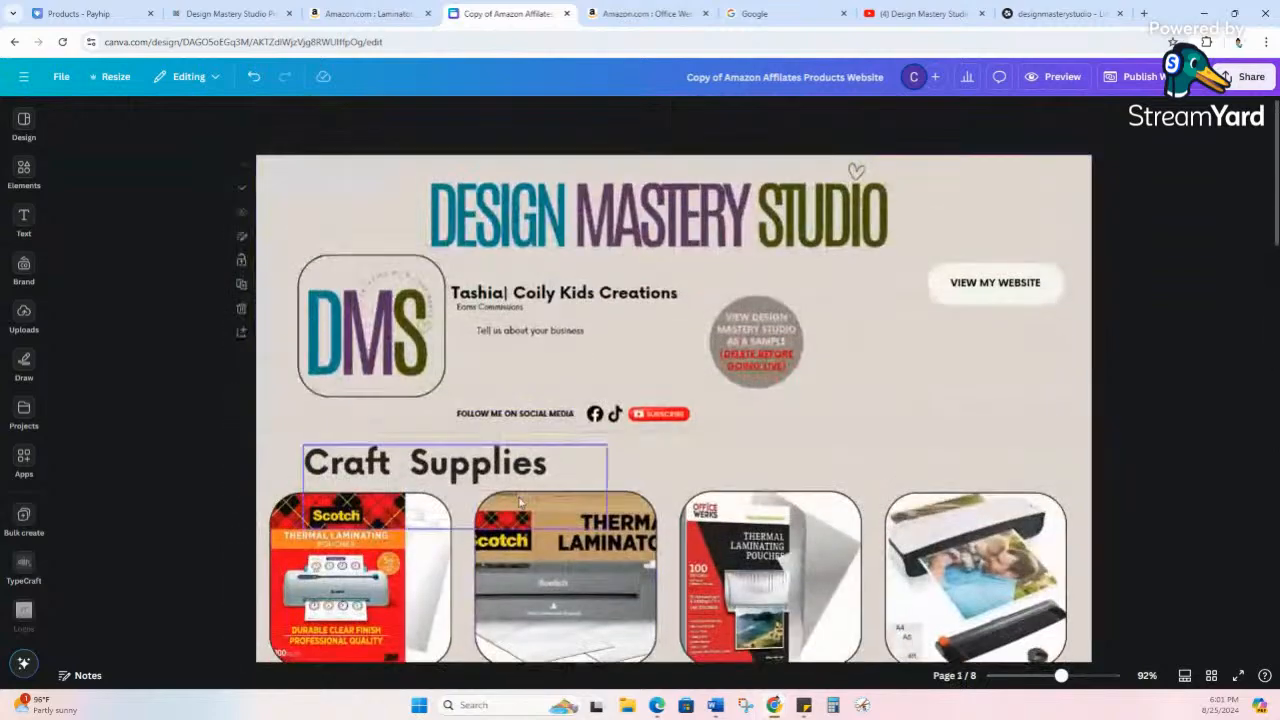
pyautogui.click(496, 480)
pyautogui.click(446, 417)
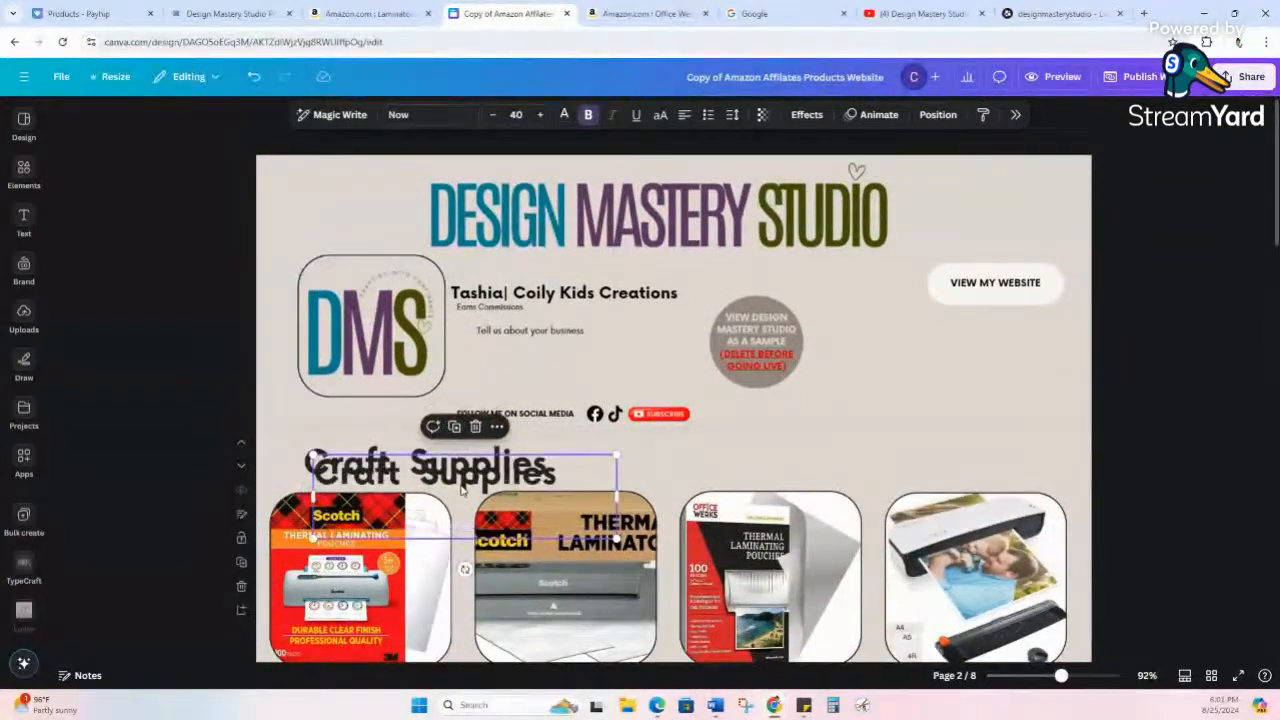
pyautogui.scroll(-5, 460, 491)
pyautogui.scroll(-4, 460, 491)
pyautogui.moveTo(460, 491); pyautogui.dragTo(425, 402)
pyautogui.doubleClick(427, 394)
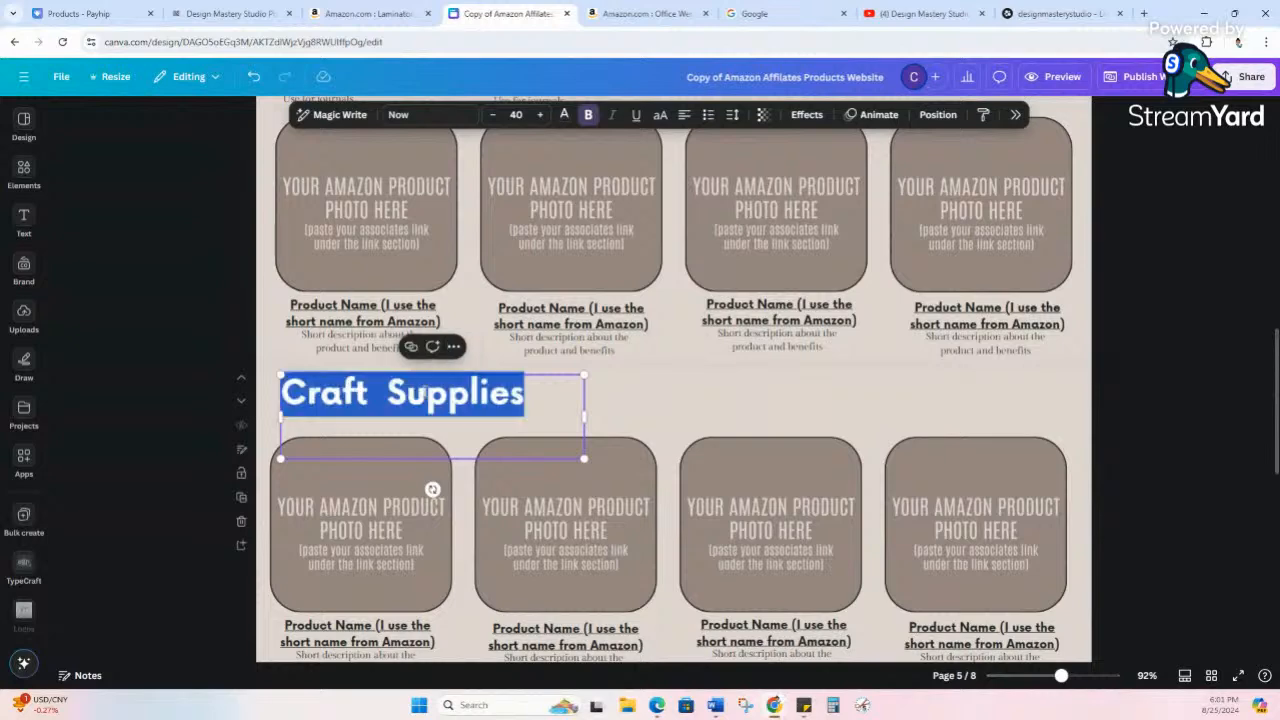
pyautogui.write('Beauty')
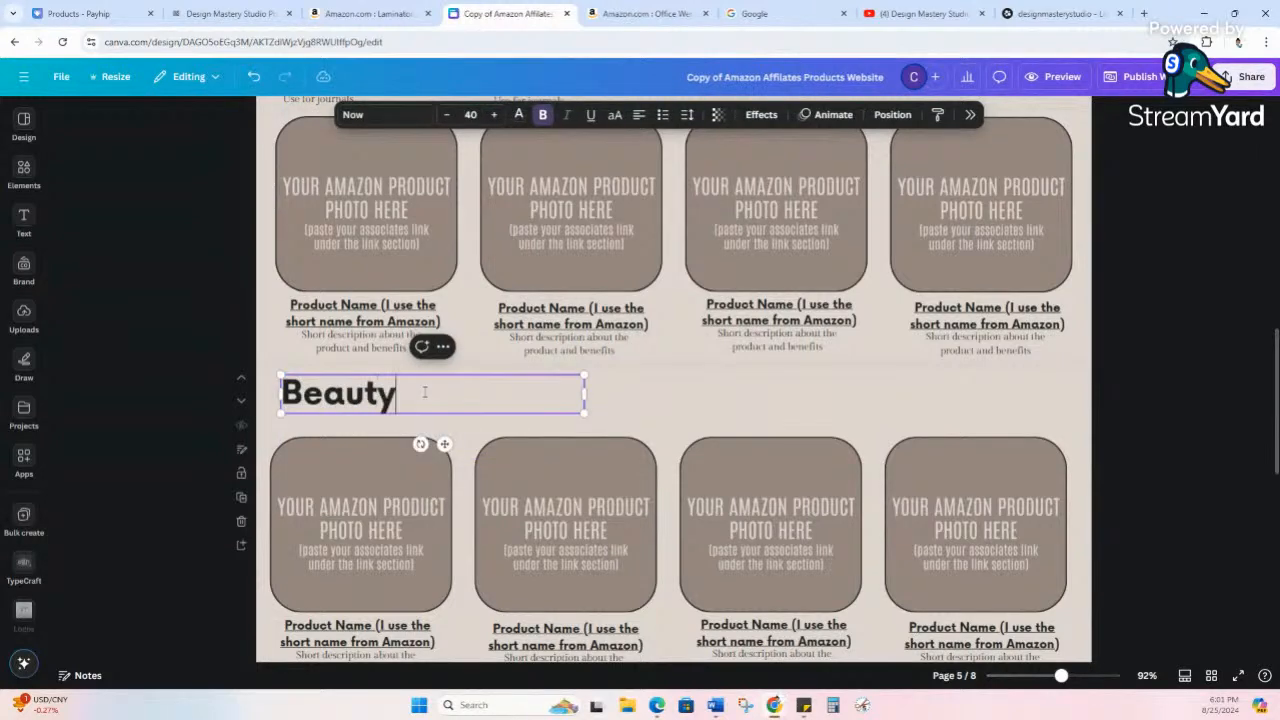
pyautogui.click(861, 376)
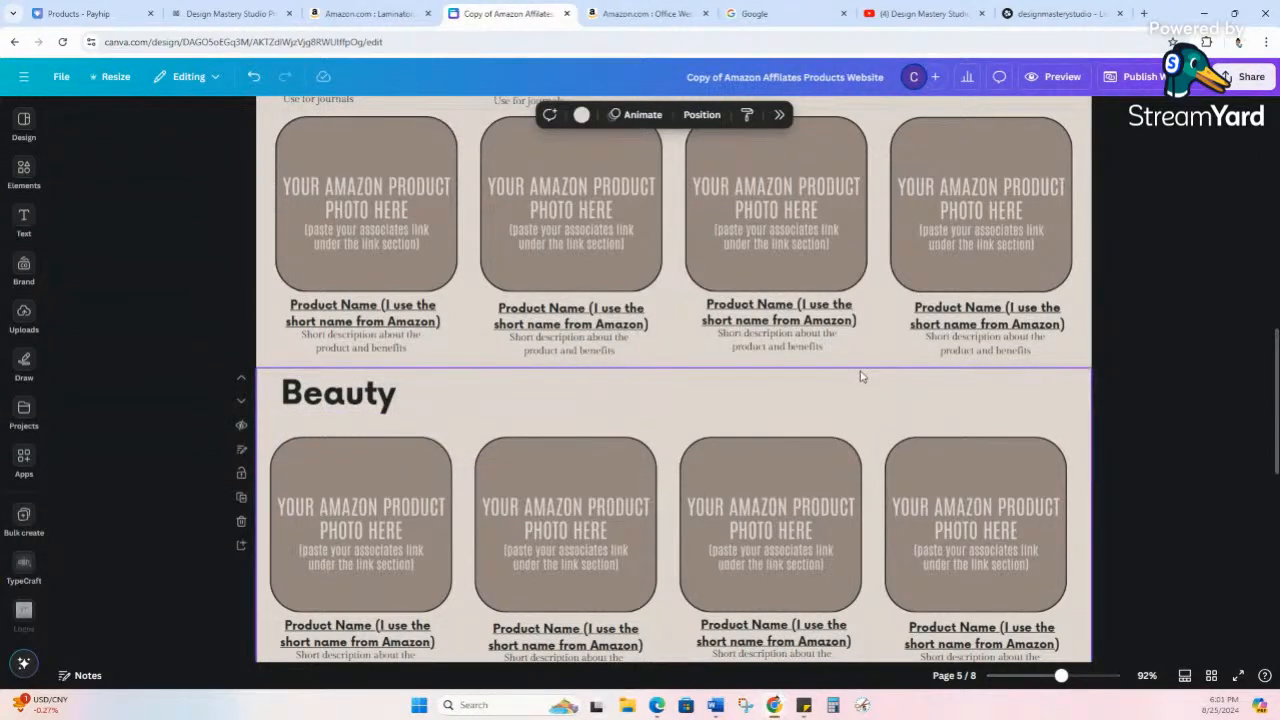
# - Look through the page's product sections, from Craft Supplies and Beauty down to the subscription referral section
pyautogui.scroll(-3, 861, 376)
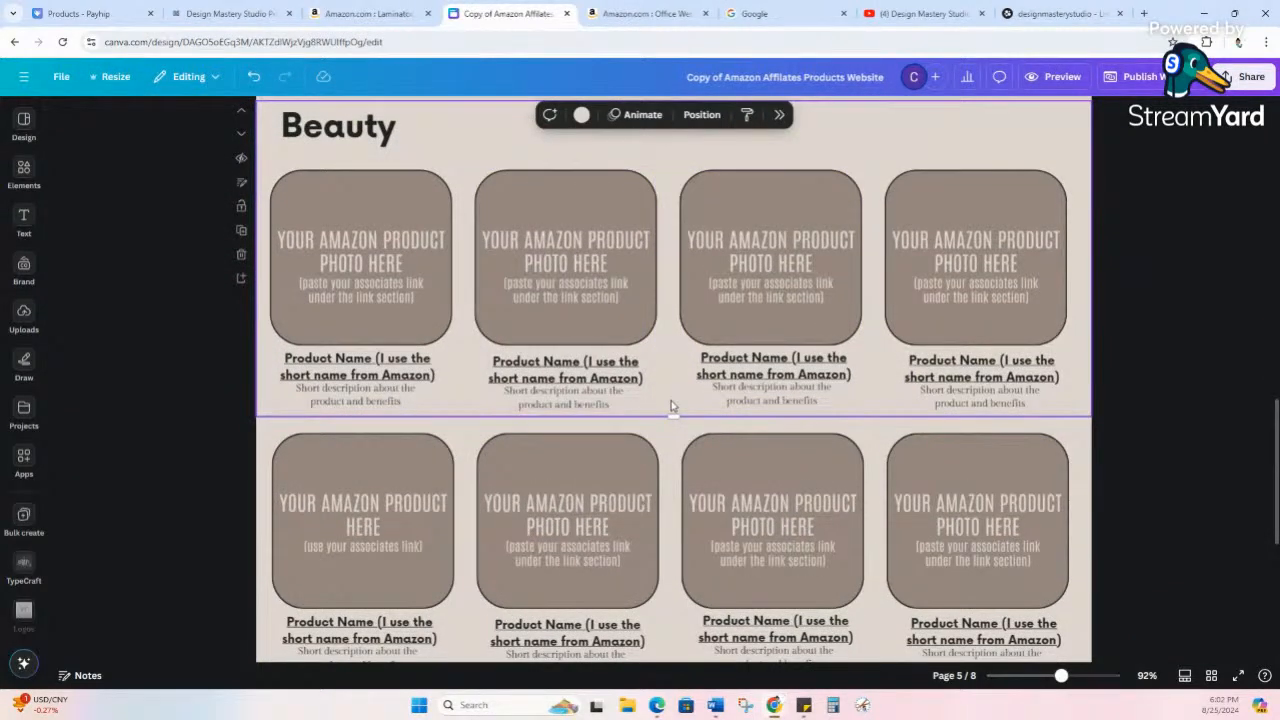
pyautogui.scroll(2, 679, 404)
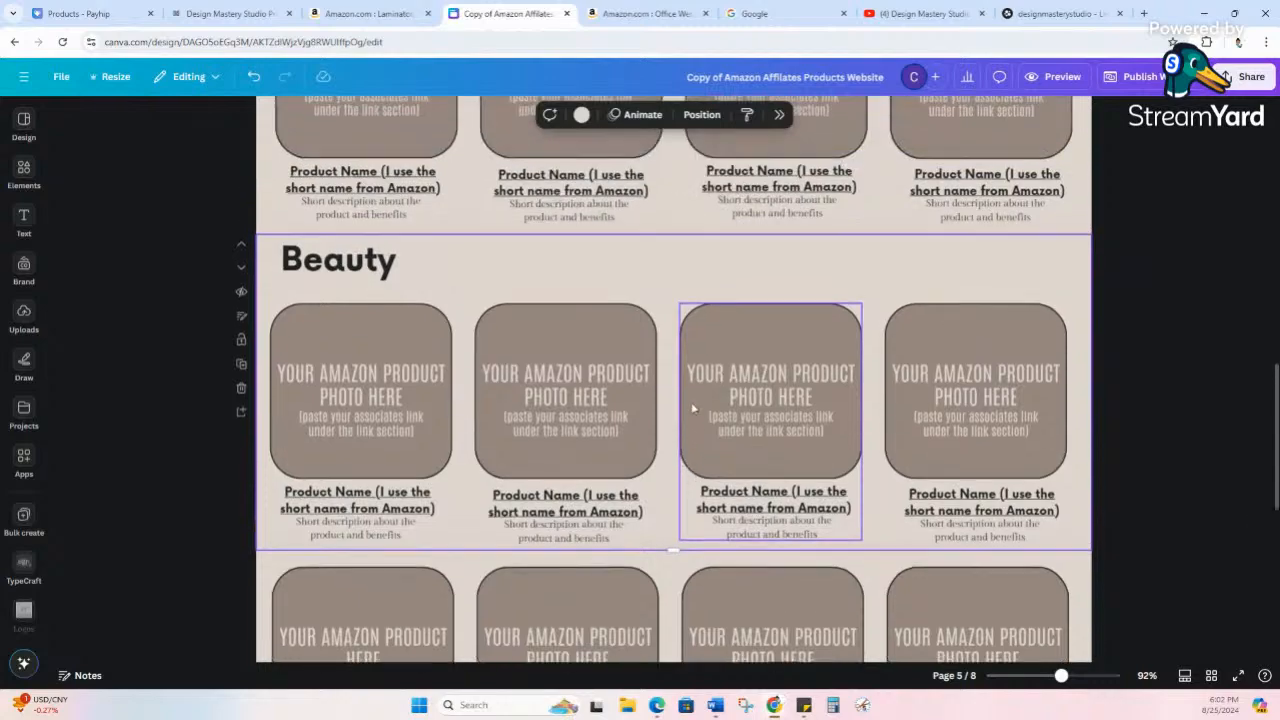
pyautogui.scroll(2, 693, 408)
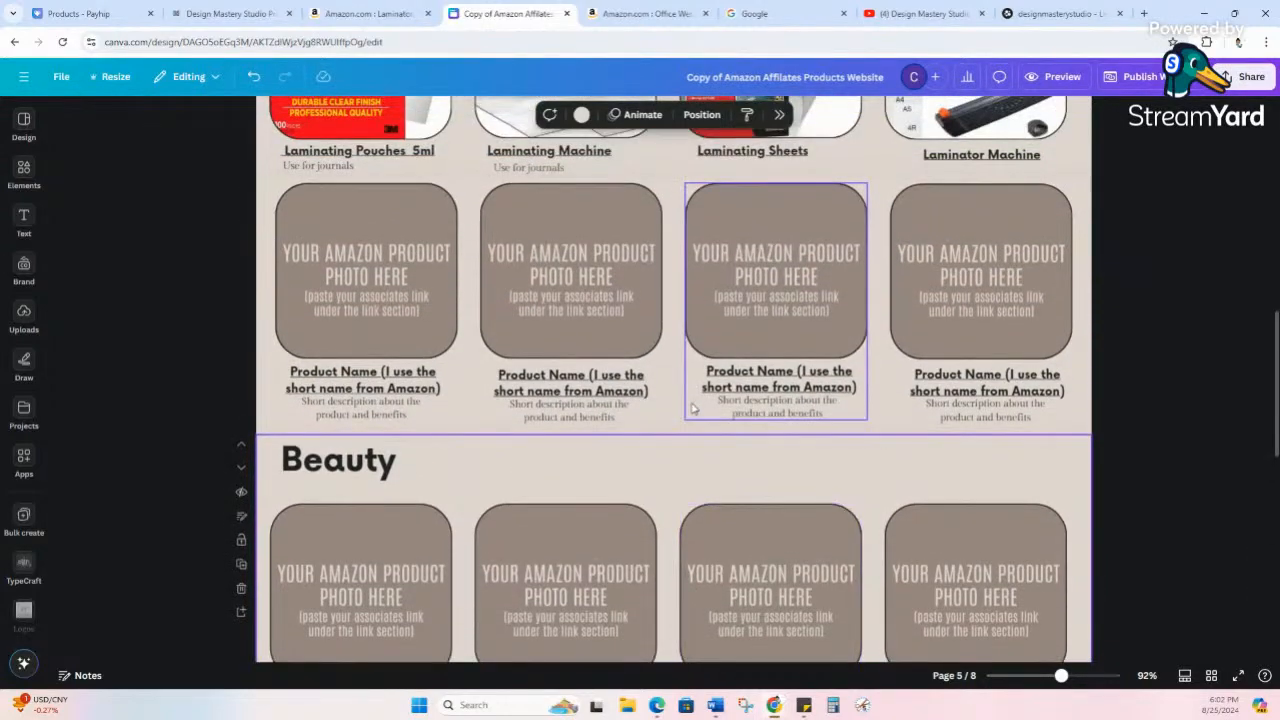
pyautogui.scroll(7, 693, 408)
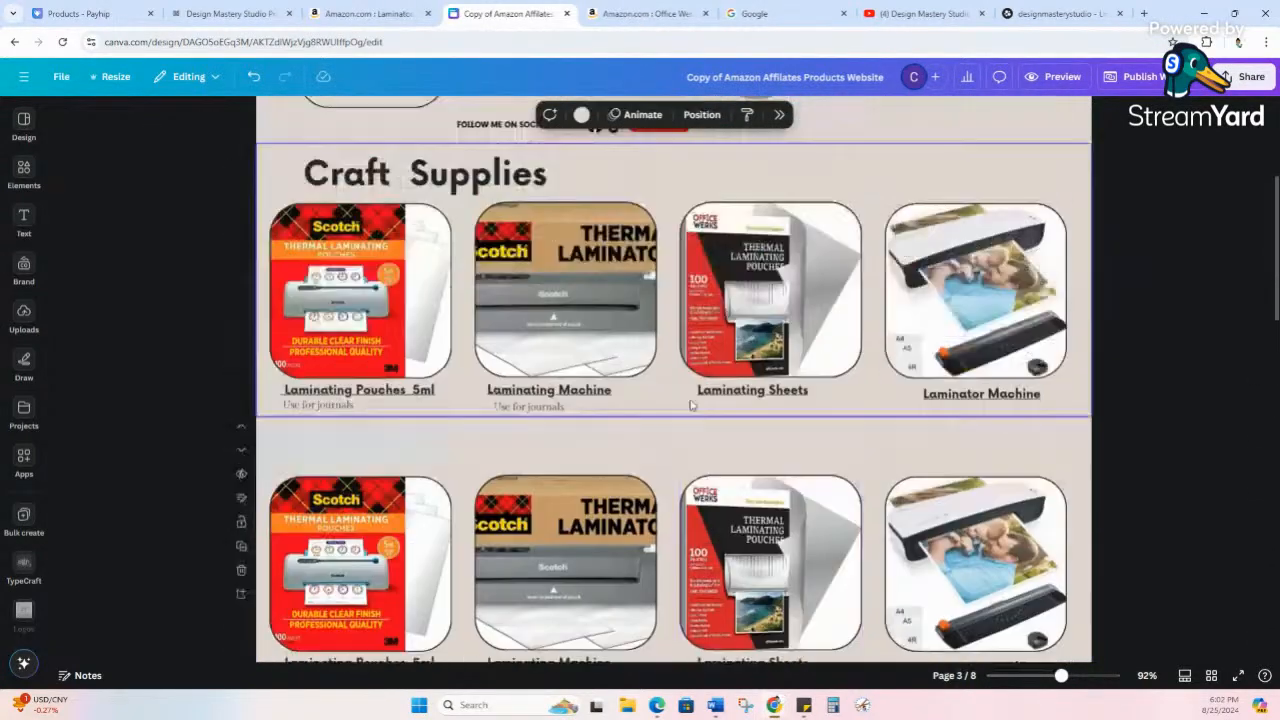
pyautogui.scroll(2, 692, 403)
pyautogui.scroll(-8, 692, 403)
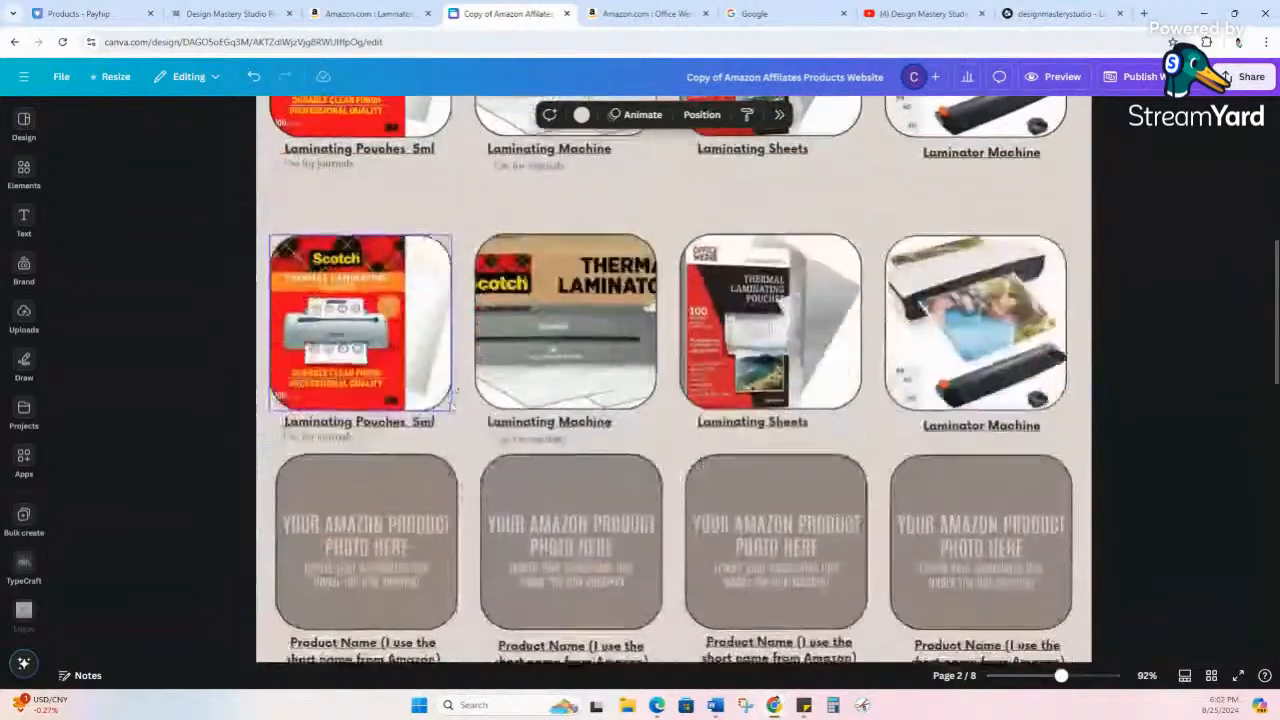
pyautogui.scroll(-3, 450, 425)
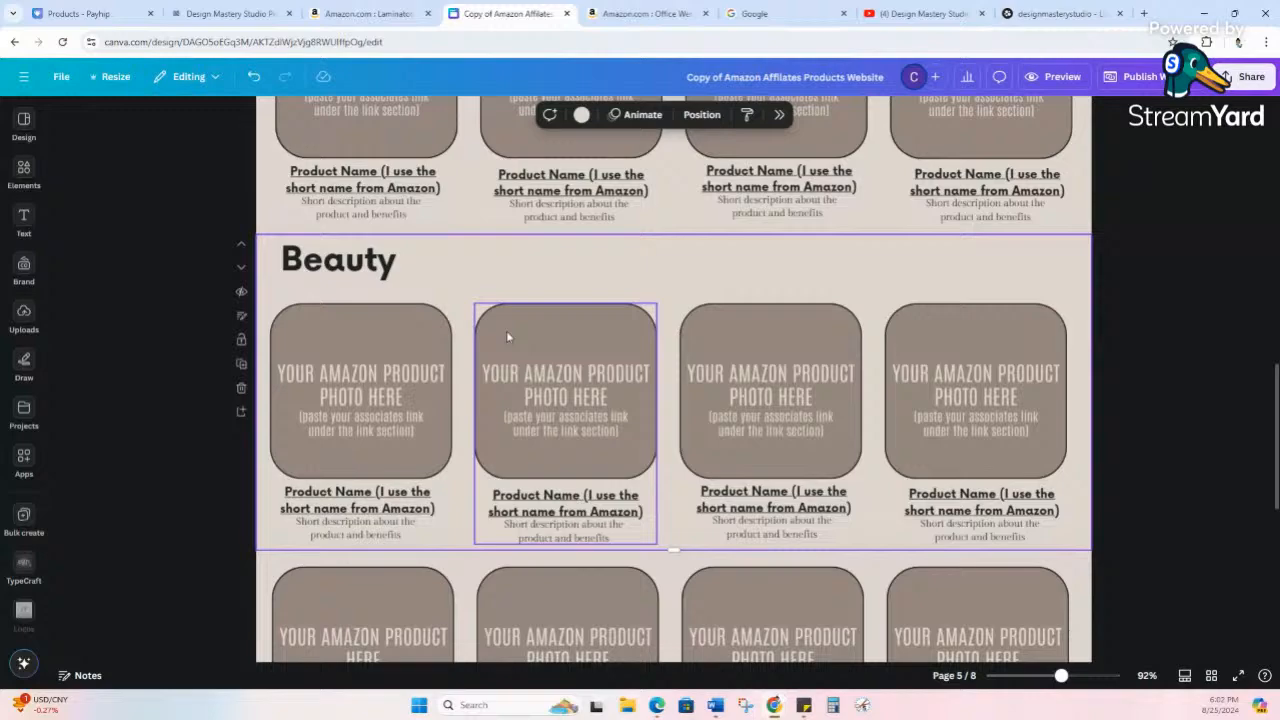
pyautogui.scroll(-4, 506, 337)
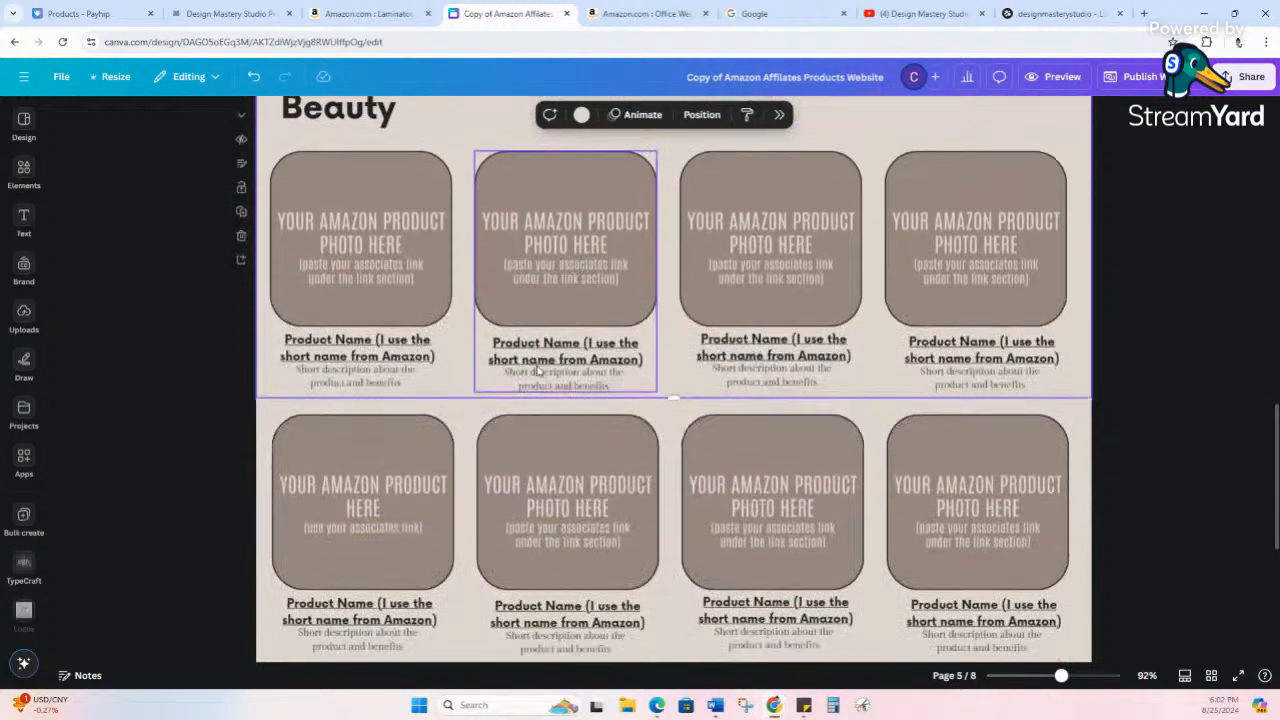
pyautogui.scroll(-1, 540, 373)
pyautogui.scroll(6, 550, 378)
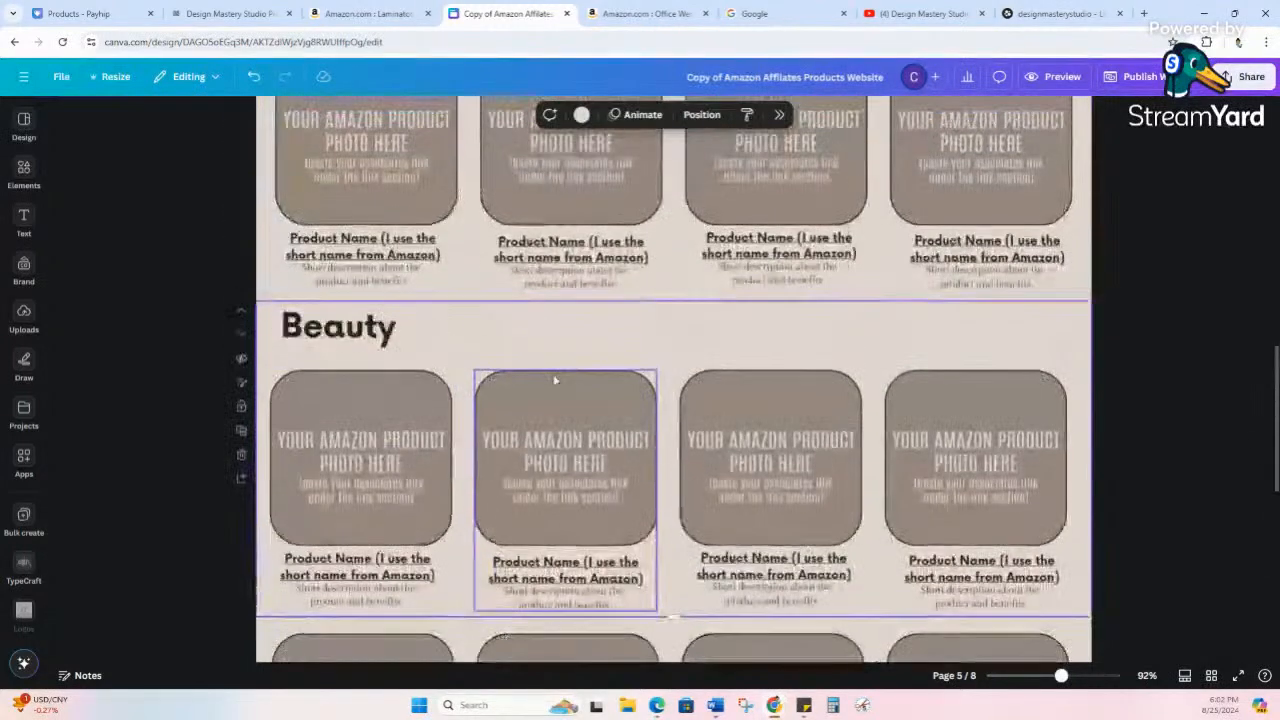
pyautogui.scroll(3, 555, 380)
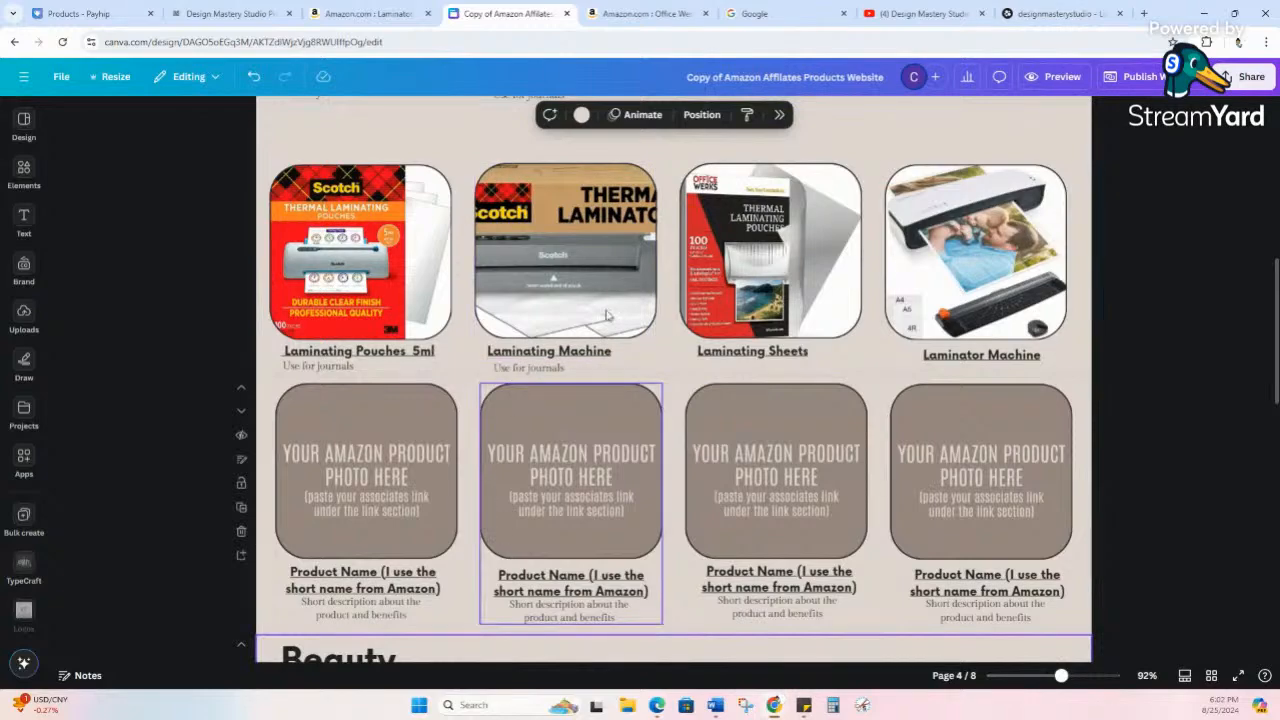
pyautogui.scroll(-10, 707, 461)
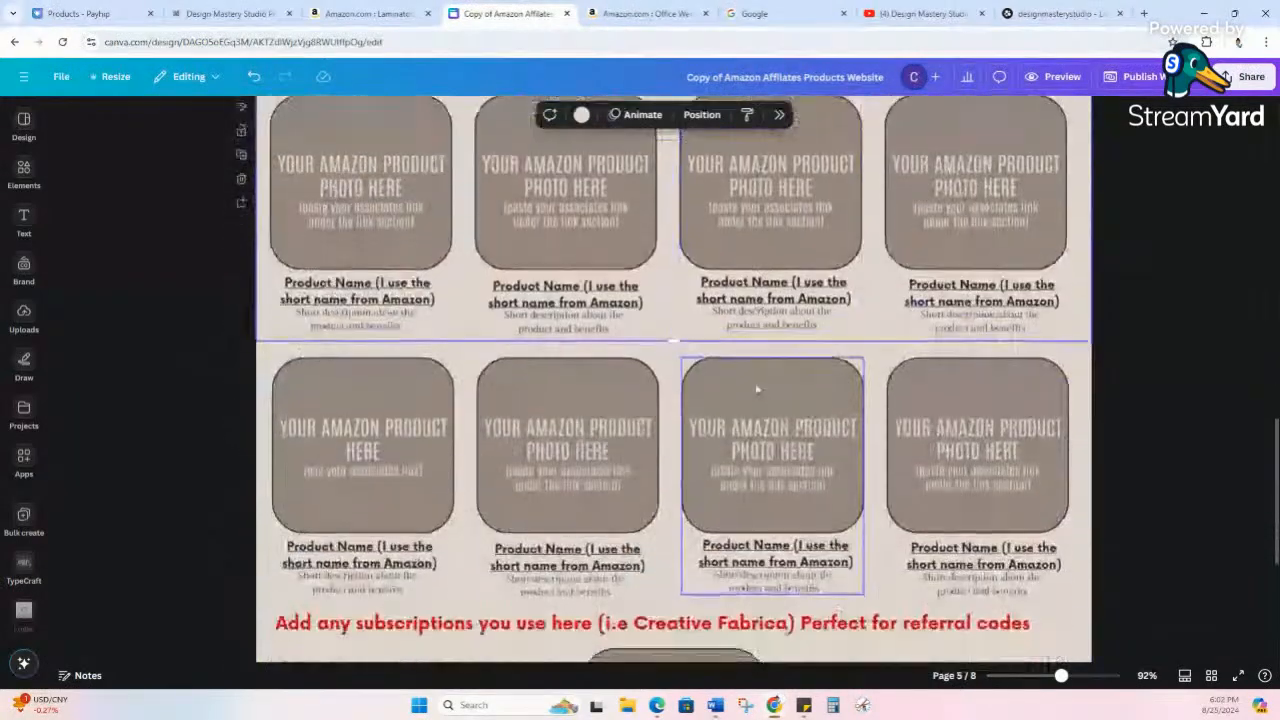
pyautogui.scroll(-2, 760, 394)
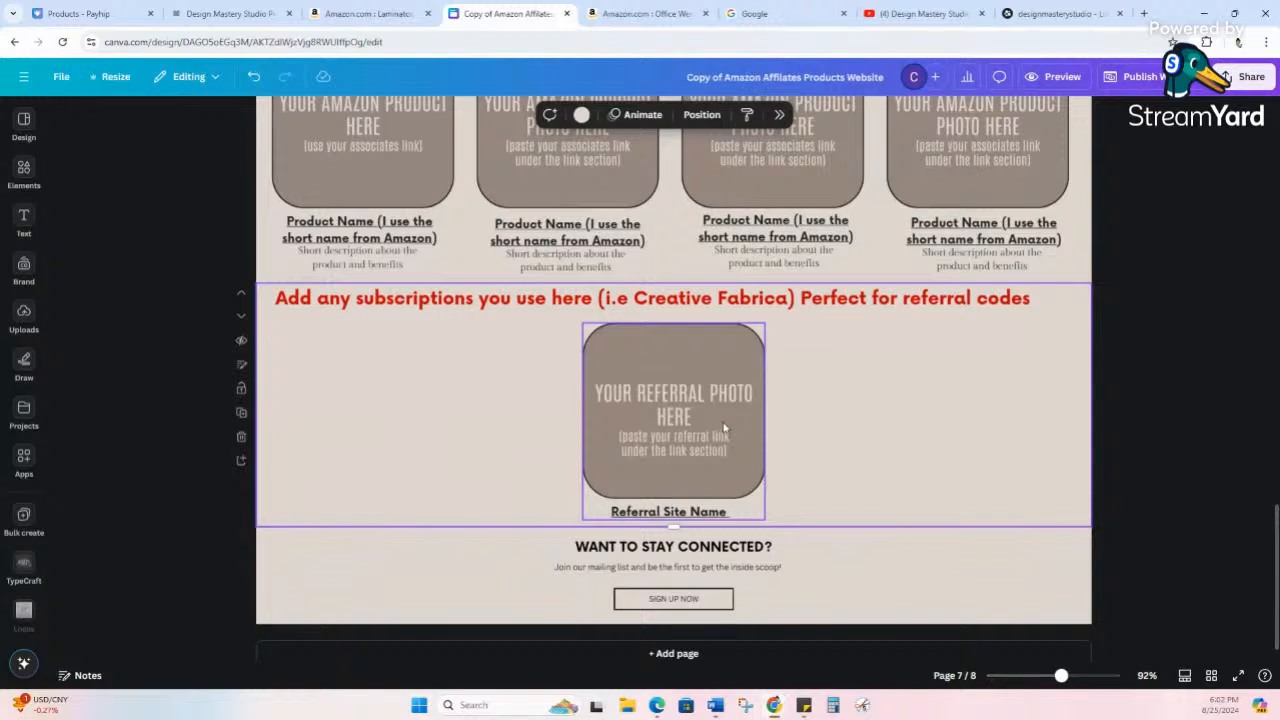
# - Delete the subscription referral section, and undo the deletion
pyautogui.click(742, 485)
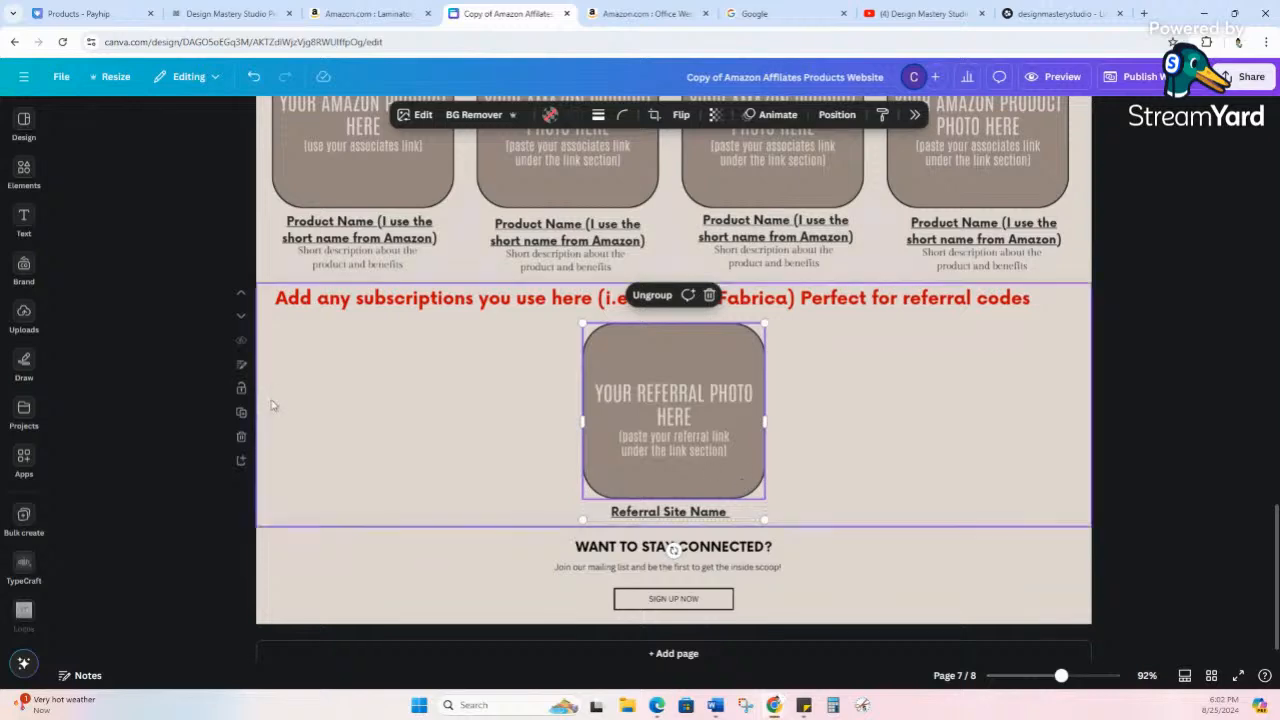
pyautogui.click(462, 407)
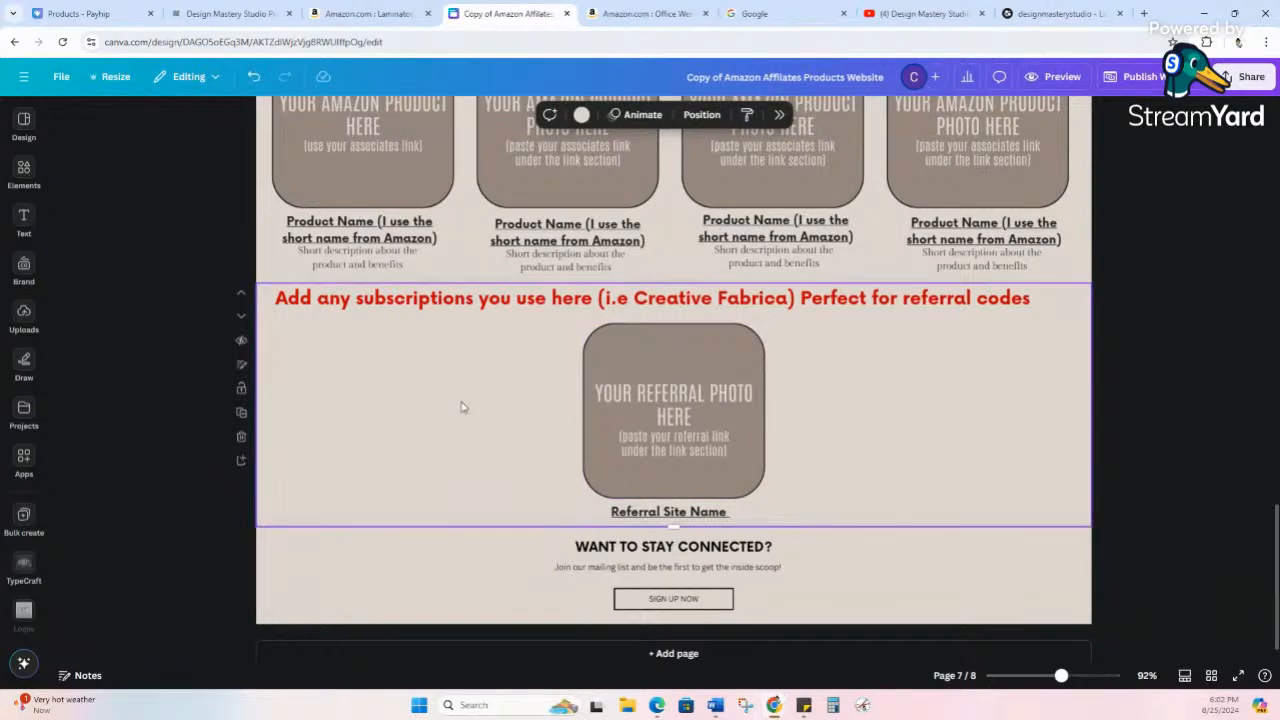
pyautogui.click(241, 438)
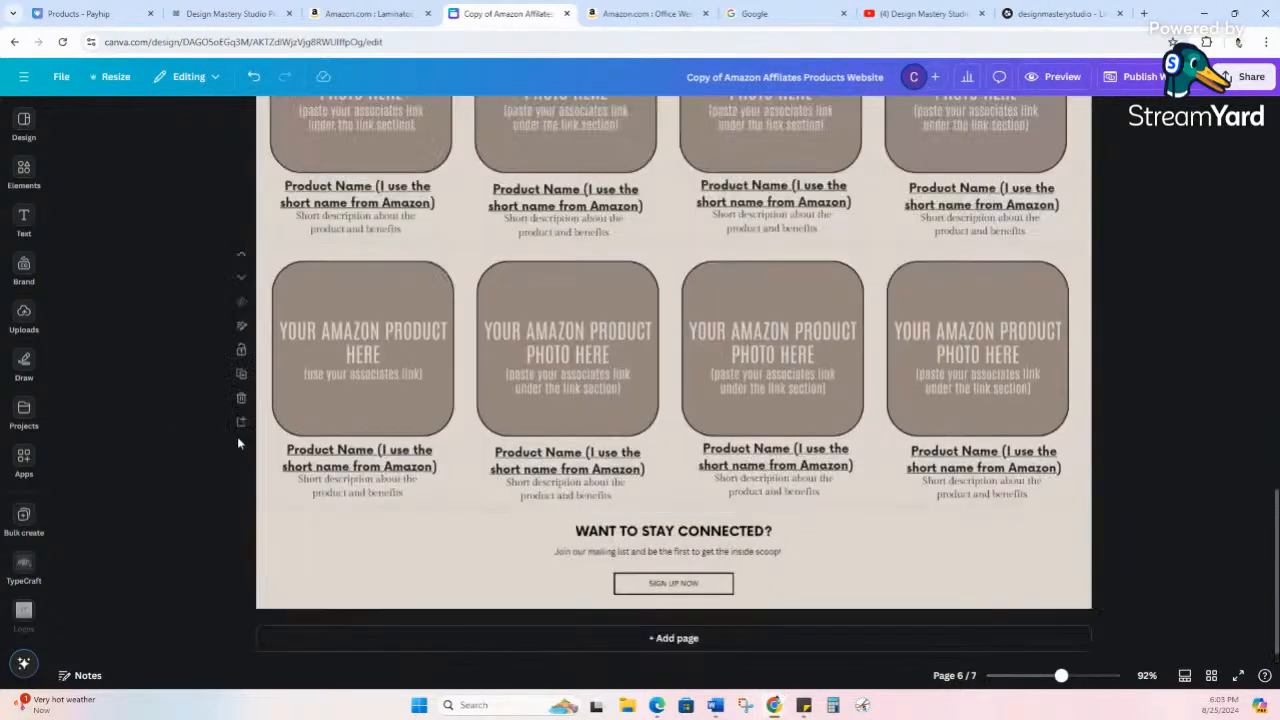
pyautogui.click(256, 80)
# - Delete the Beauty section and the placeholder product section directly above it
pyautogui.scroll(10, 466, 374)
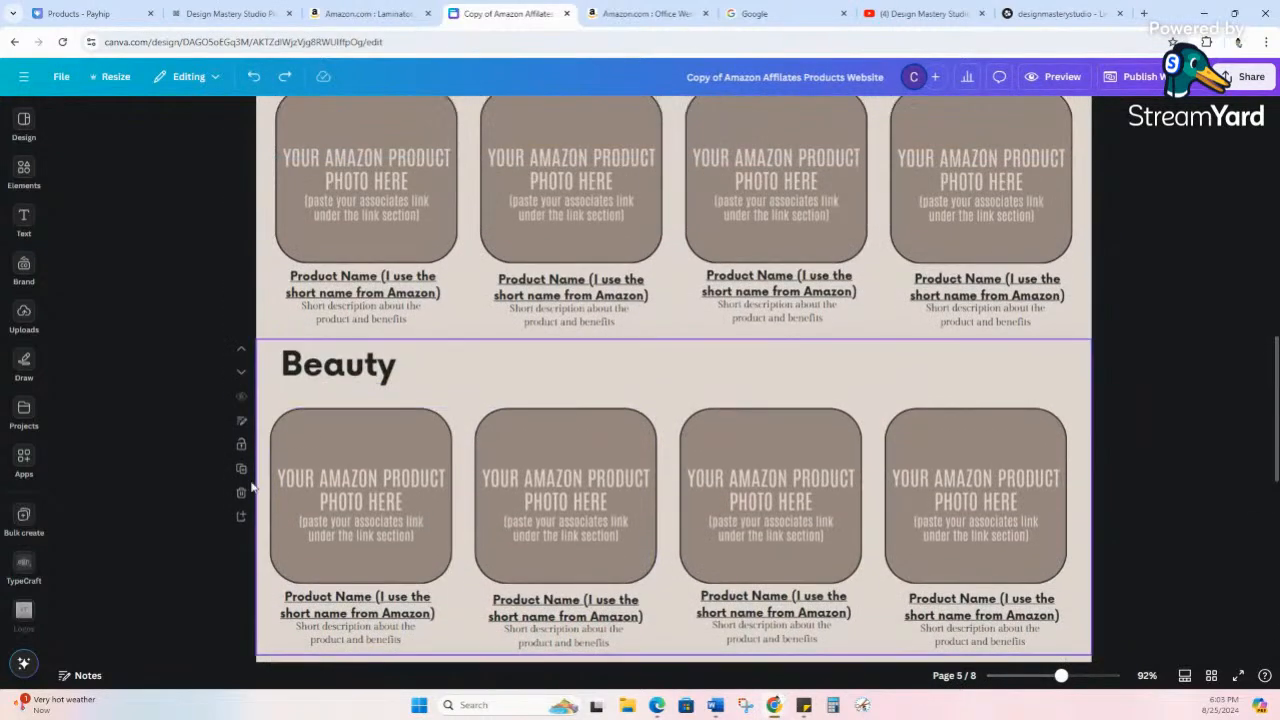
pyautogui.click(241, 492)
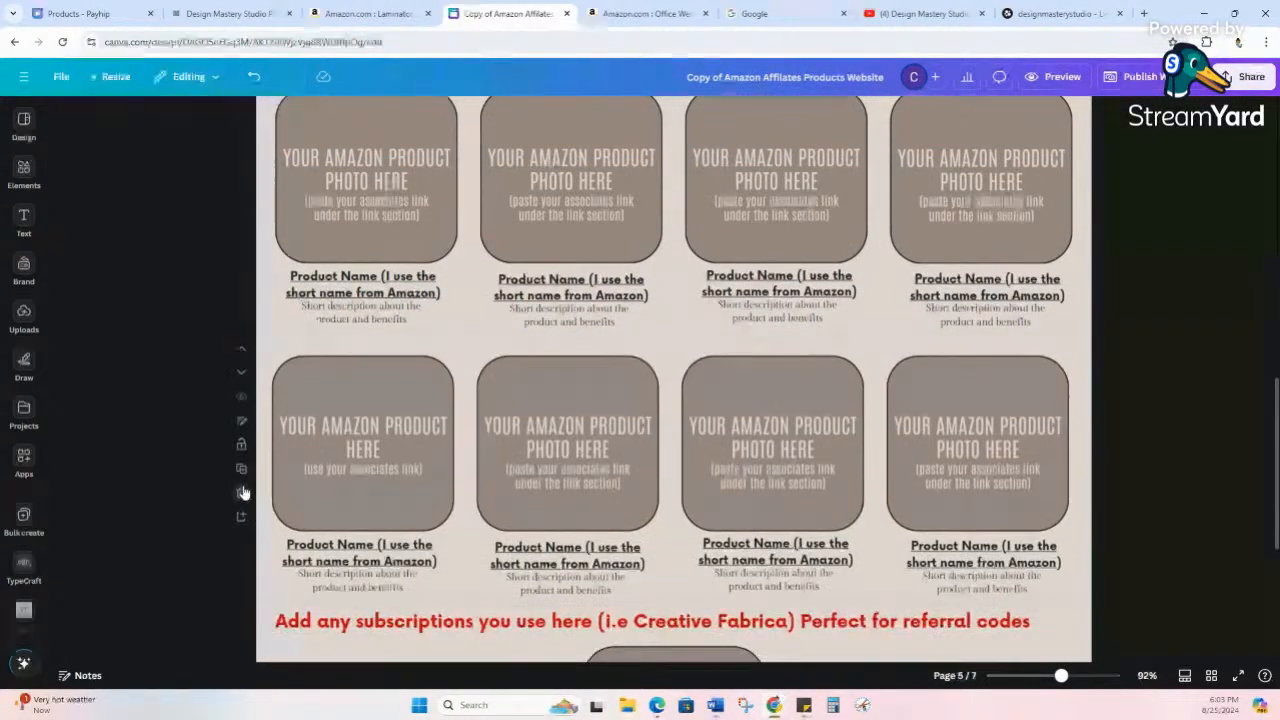
pyautogui.scroll(1, 517, 470)
pyautogui.scroll(3, 517, 470)
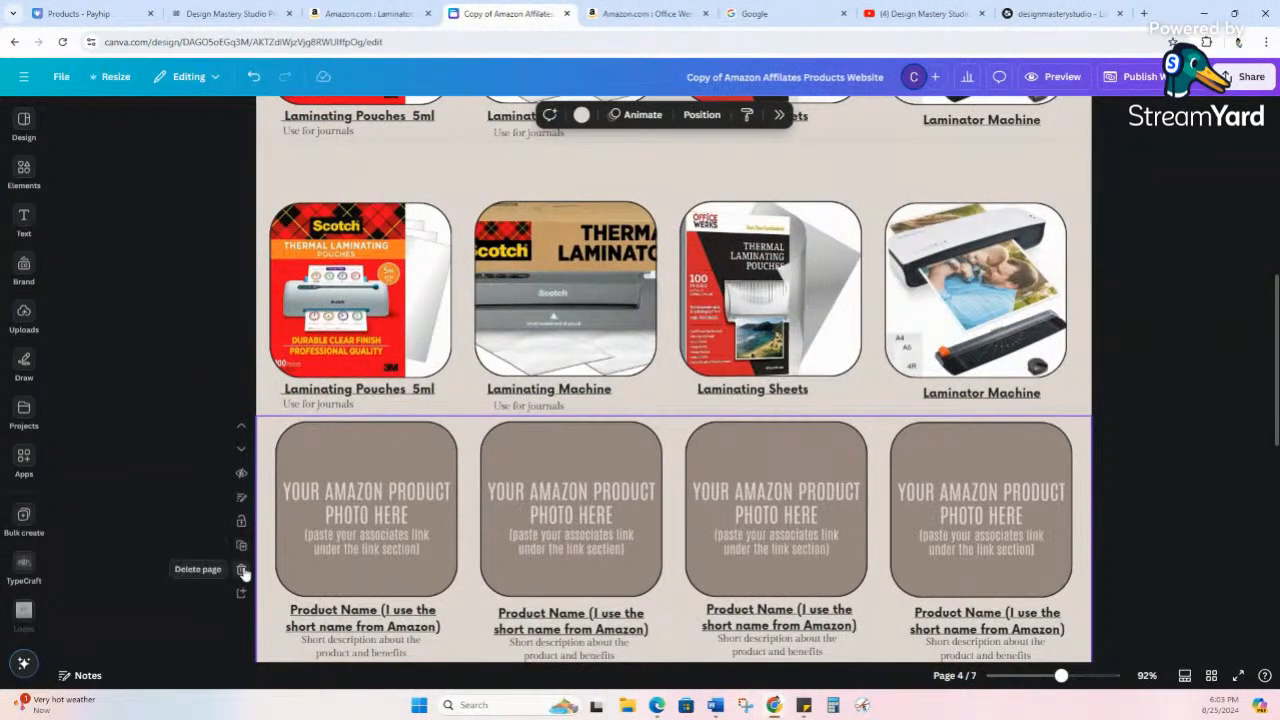
pyautogui.click(241, 569)
# - Delete the duplicated laminating products section that has no heading
pyautogui.scroll(-4, 291, 531)
pyautogui.scroll(8, 291, 531)
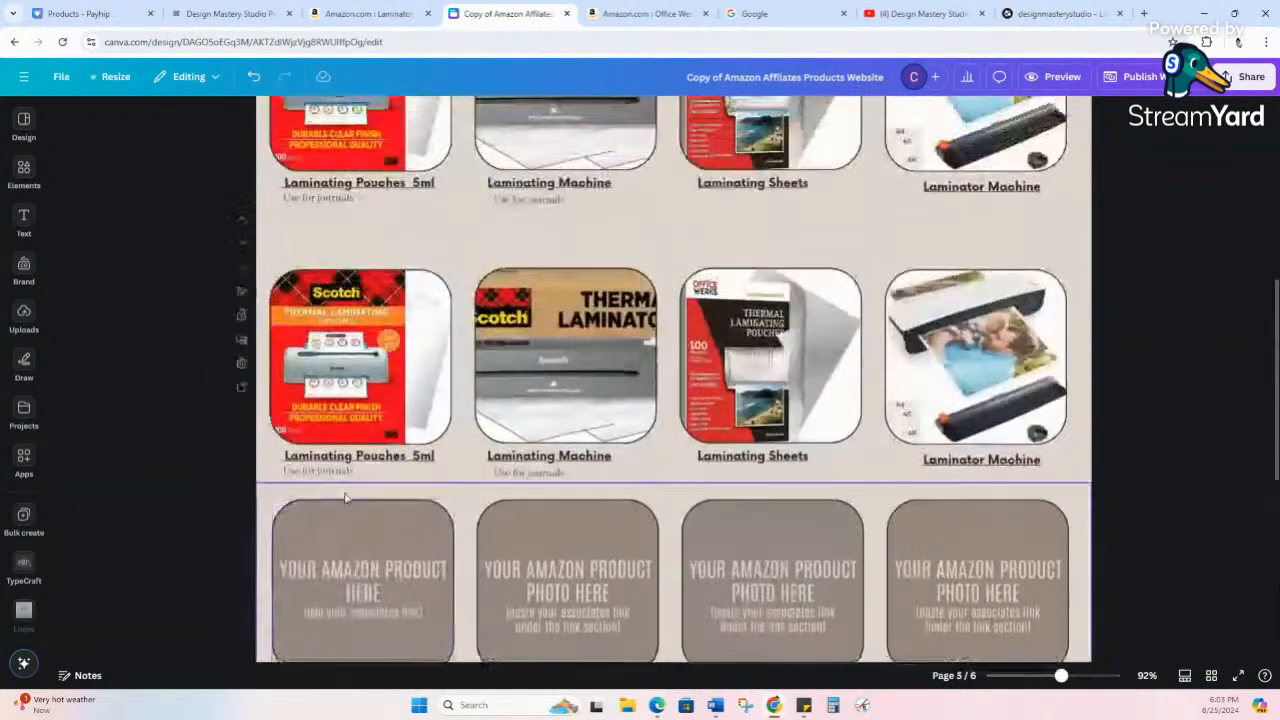
pyautogui.scroll(-3, 346, 498)
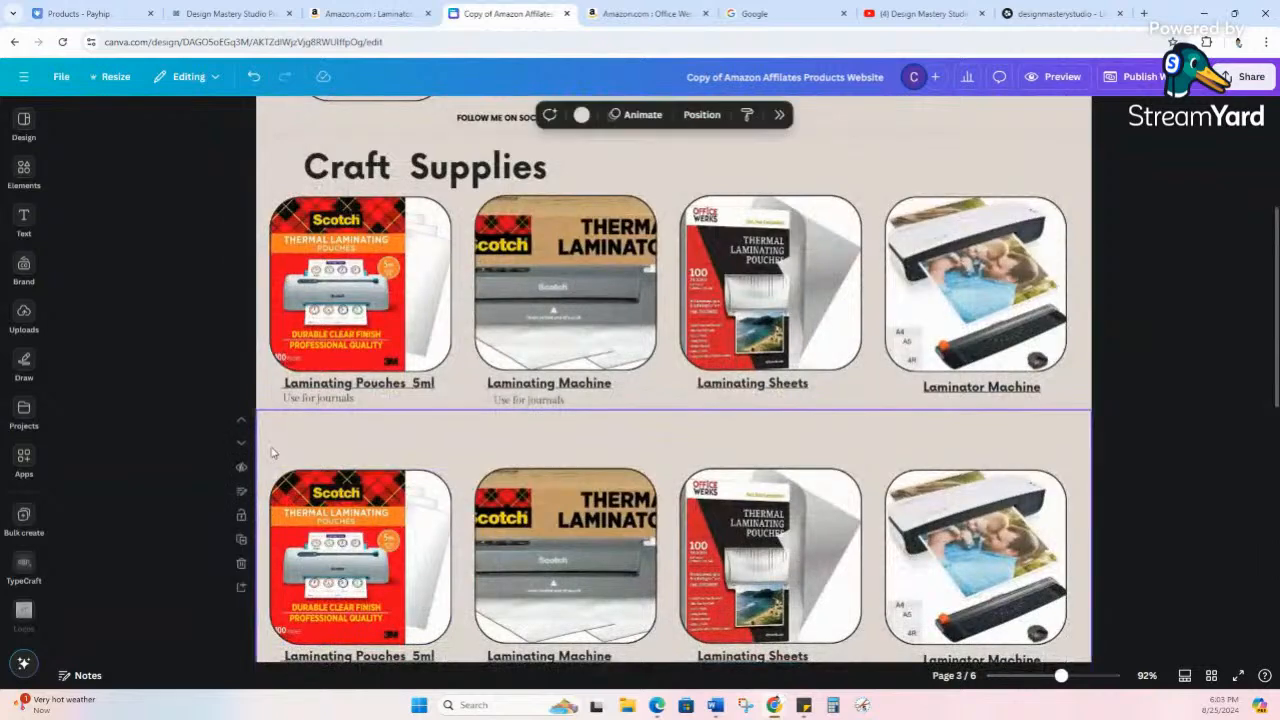
pyautogui.click(241, 562)
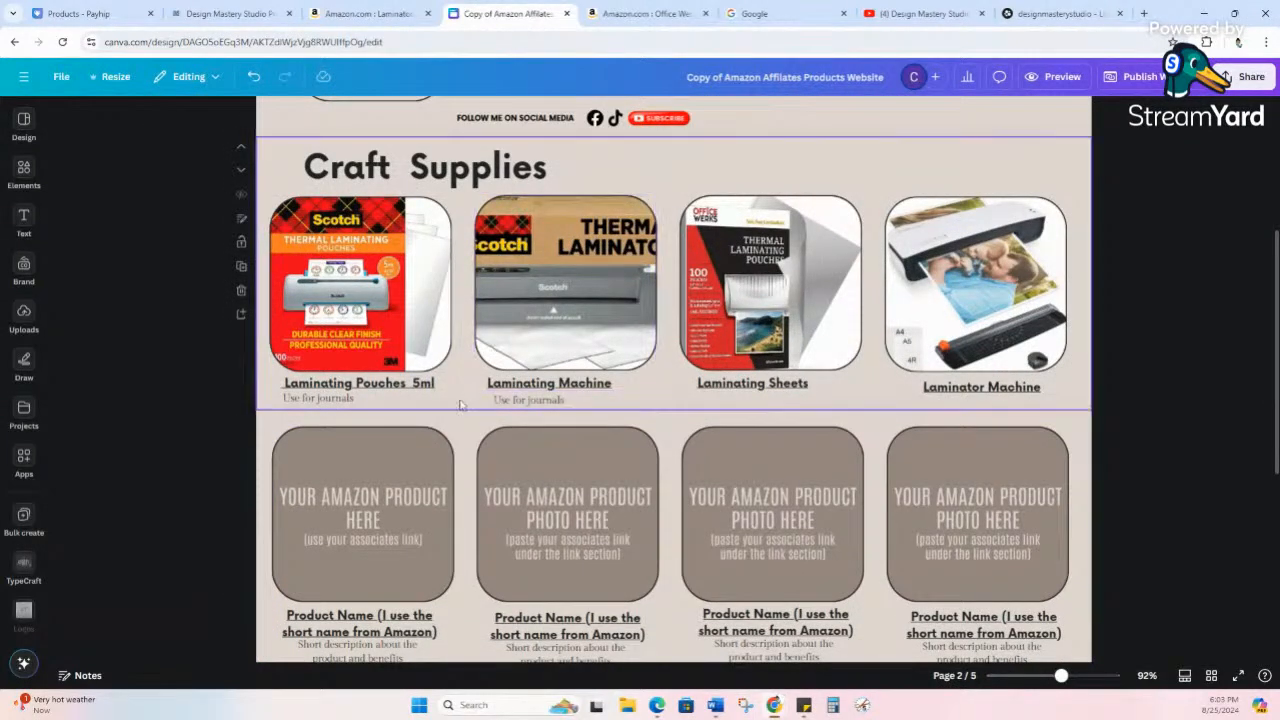
# - Duplicate the placeholder product section below Craft Supplies
pyautogui.click(258, 432)
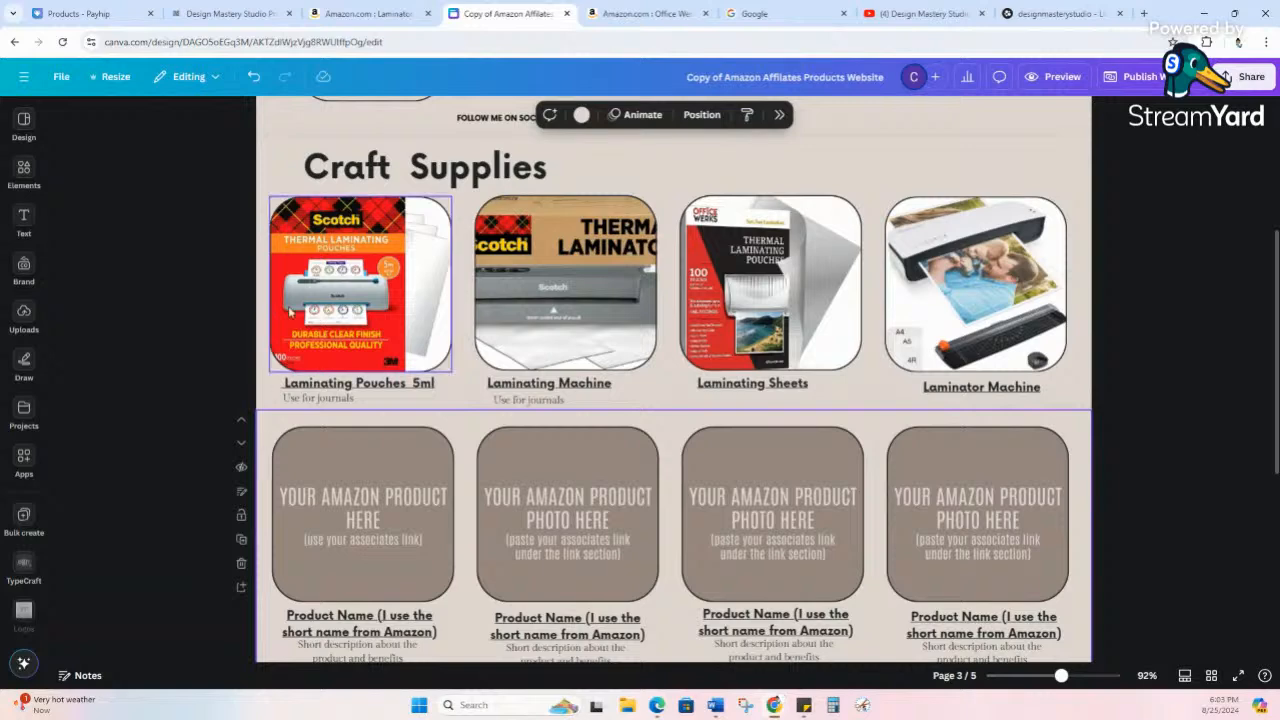
pyautogui.click(243, 538)
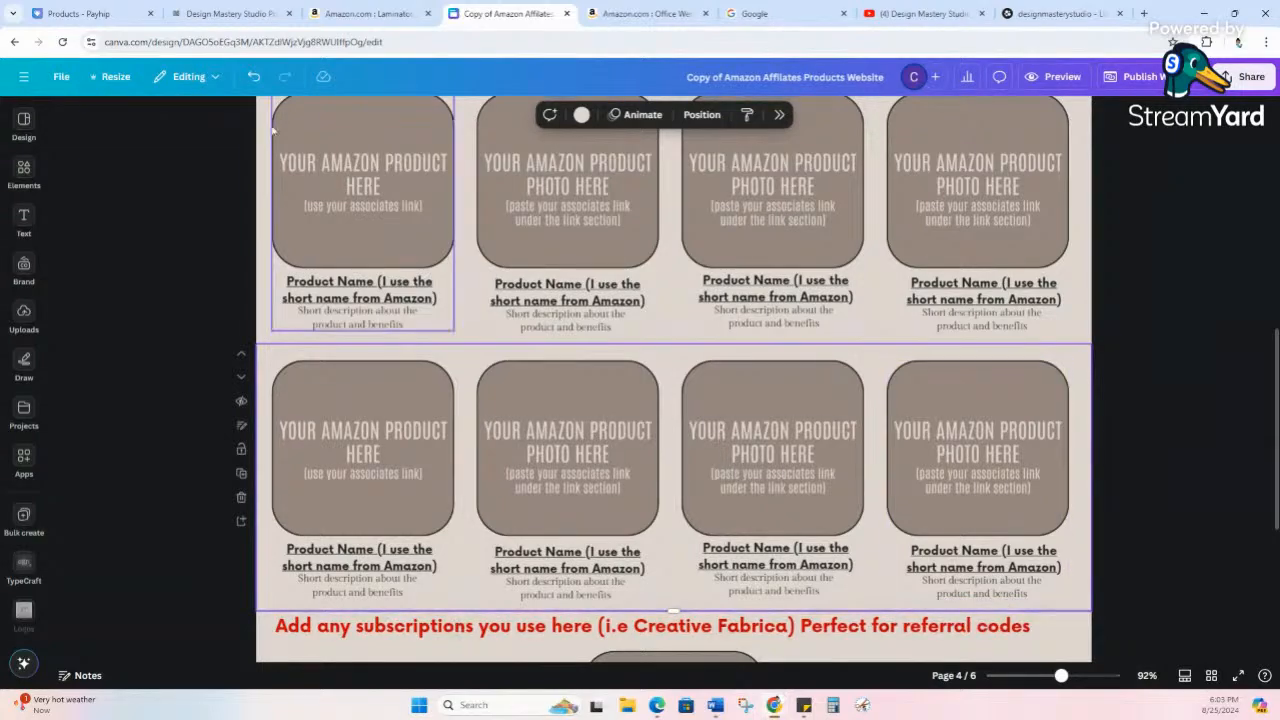
# - Switch to the published Design Mastery Studio site and review its product rows down to the Creative Fabrica referral
pyautogui.click(230, 13)
pyautogui.scroll(-10, 893, 372)
pyautogui.scroll(-20, 893, 372)
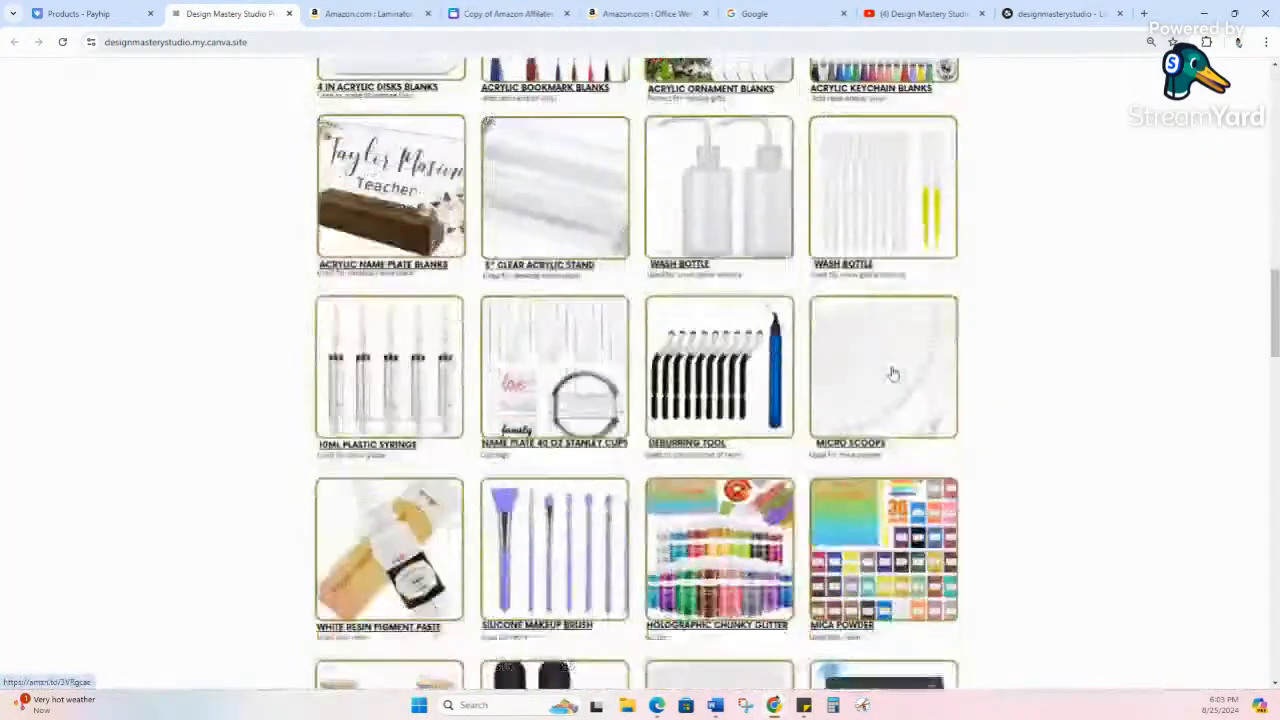
pyautogui.scroll(3, 896, 374)
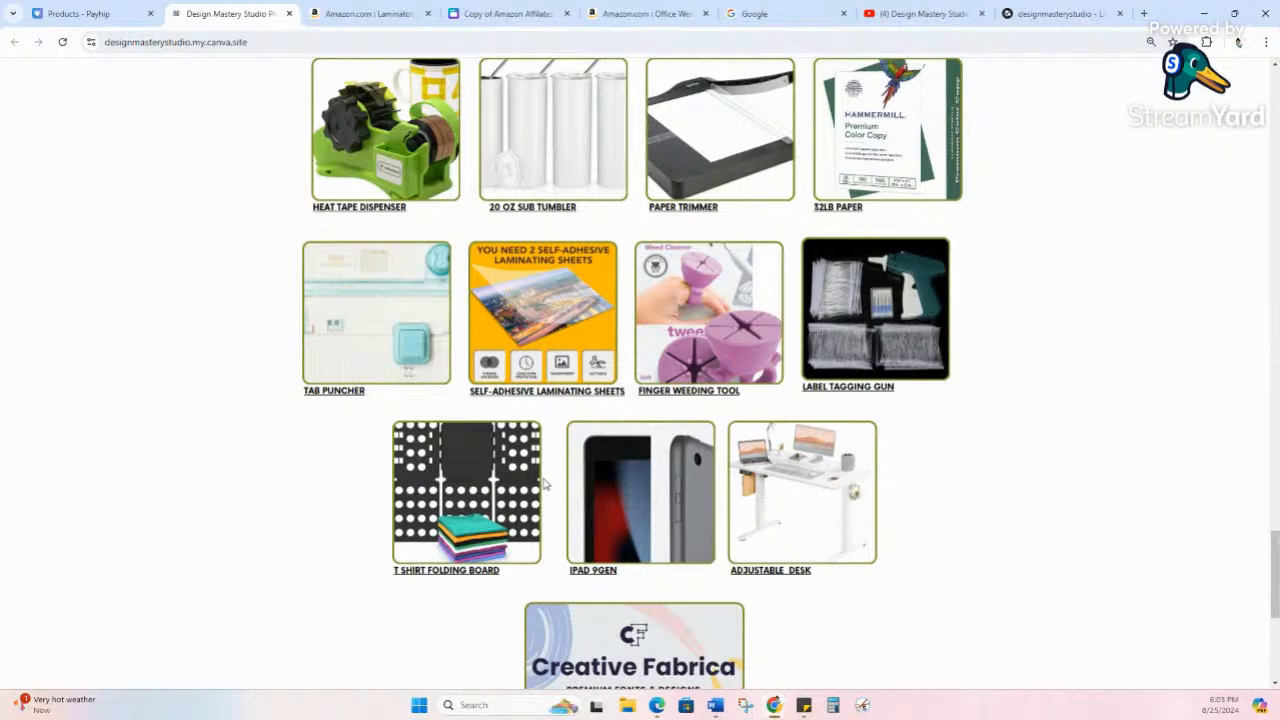
# - Back in the Canva template, delete the fourth placeholder product from the row directly above the subscriptions heading
pyautogui.click(507, 9)
pyautogui.scroll(-1, 1035, 515)
pyautogui.click(1040, 521)
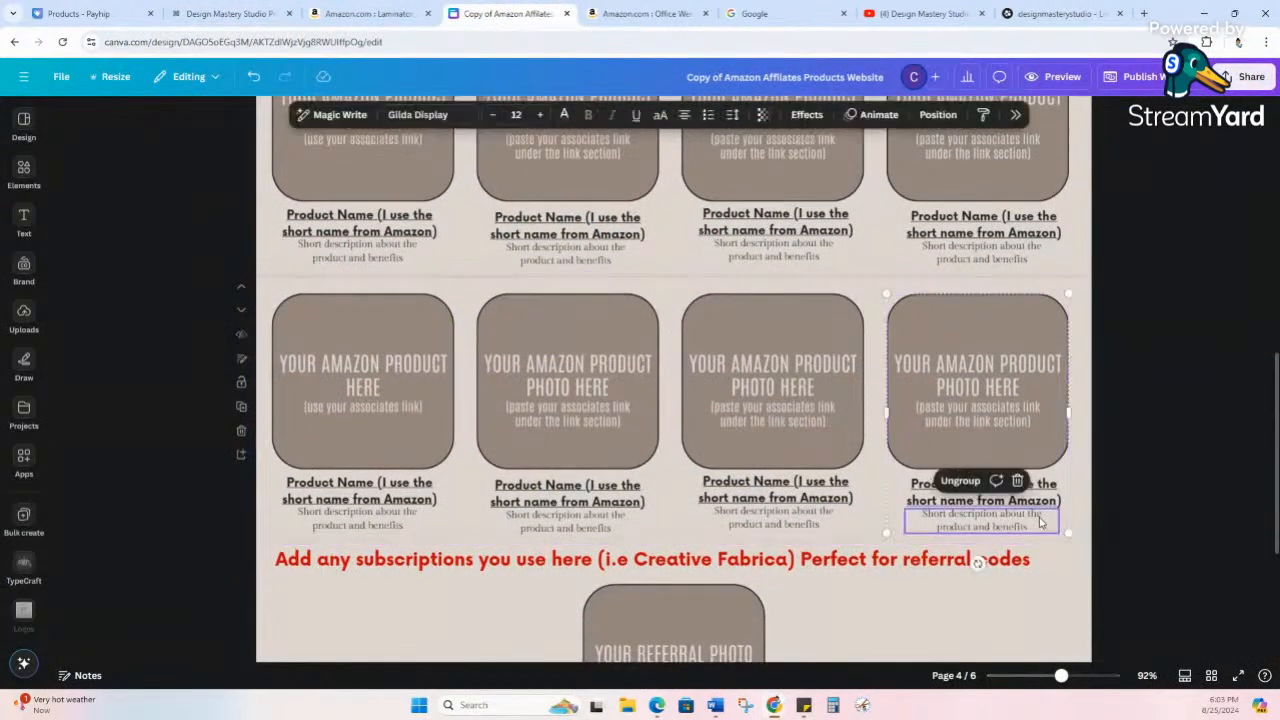
pyautogui.click(1017, 480)
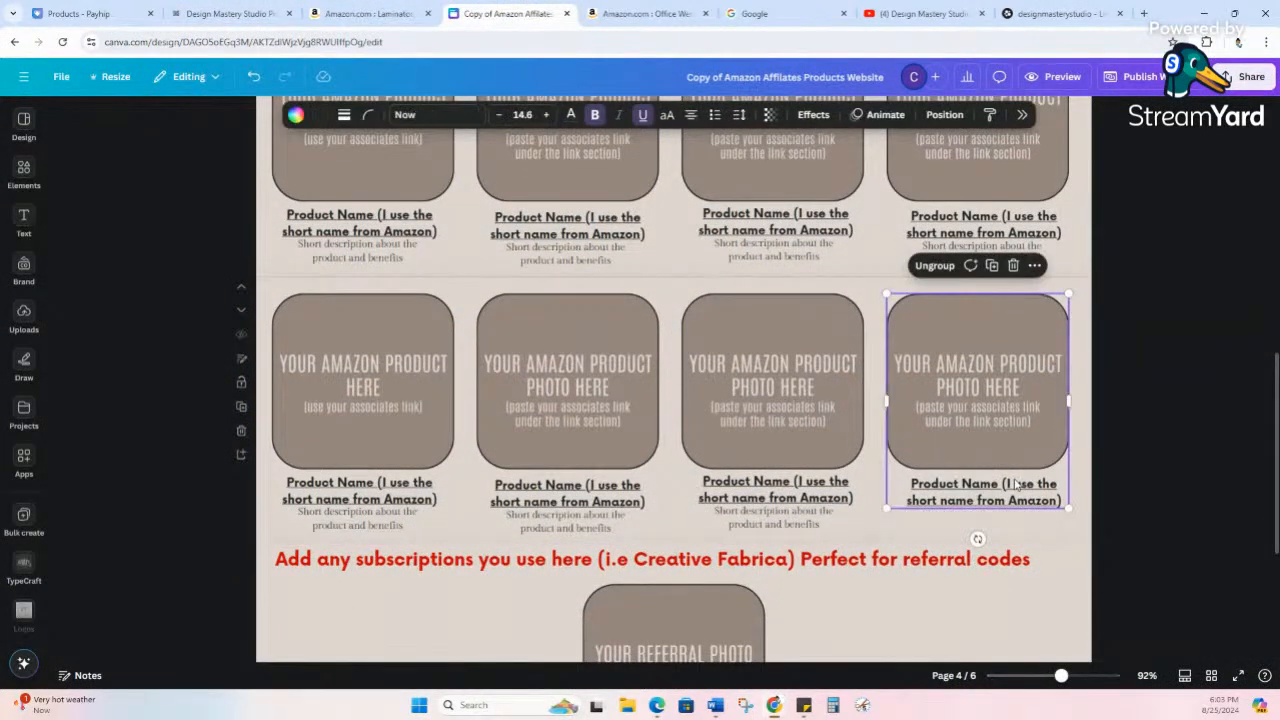
pyautogui.press('Delete')
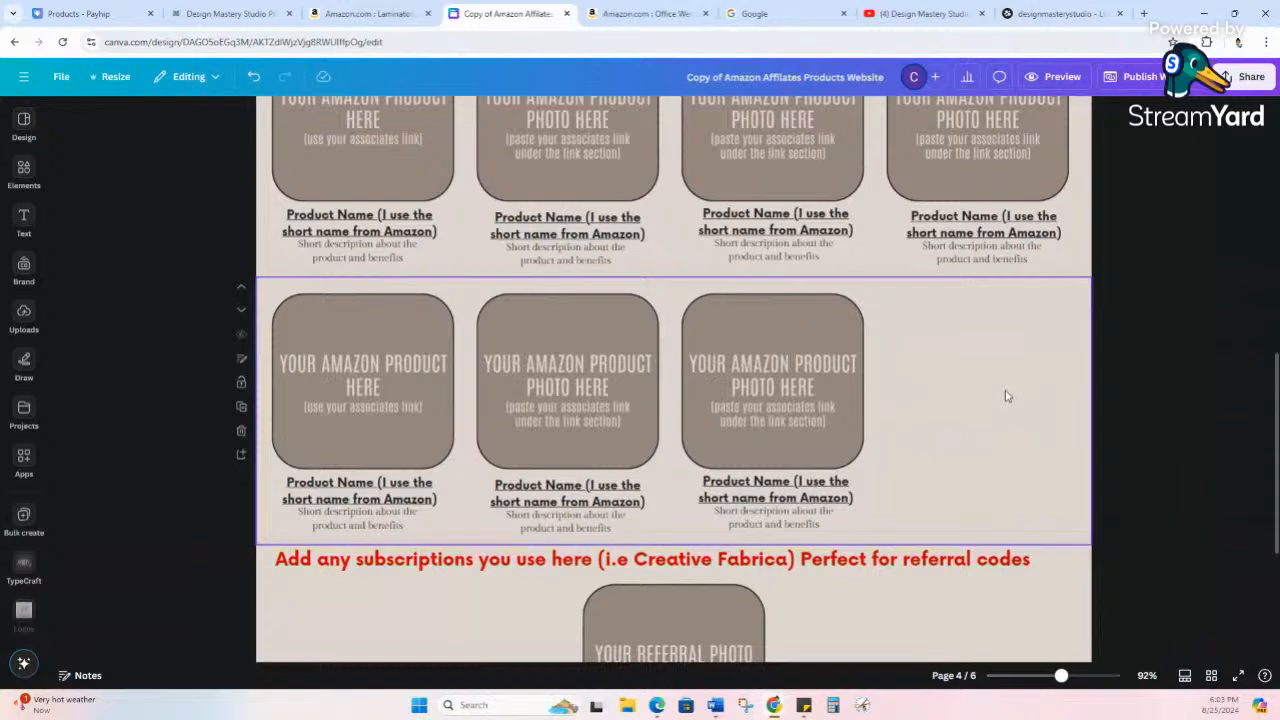
# - Duplicate the Craft Supplies section with the four laminating products
pyautogui.scroll(1, 998, 396)
pyautogui.scroll(5, 997, 396)
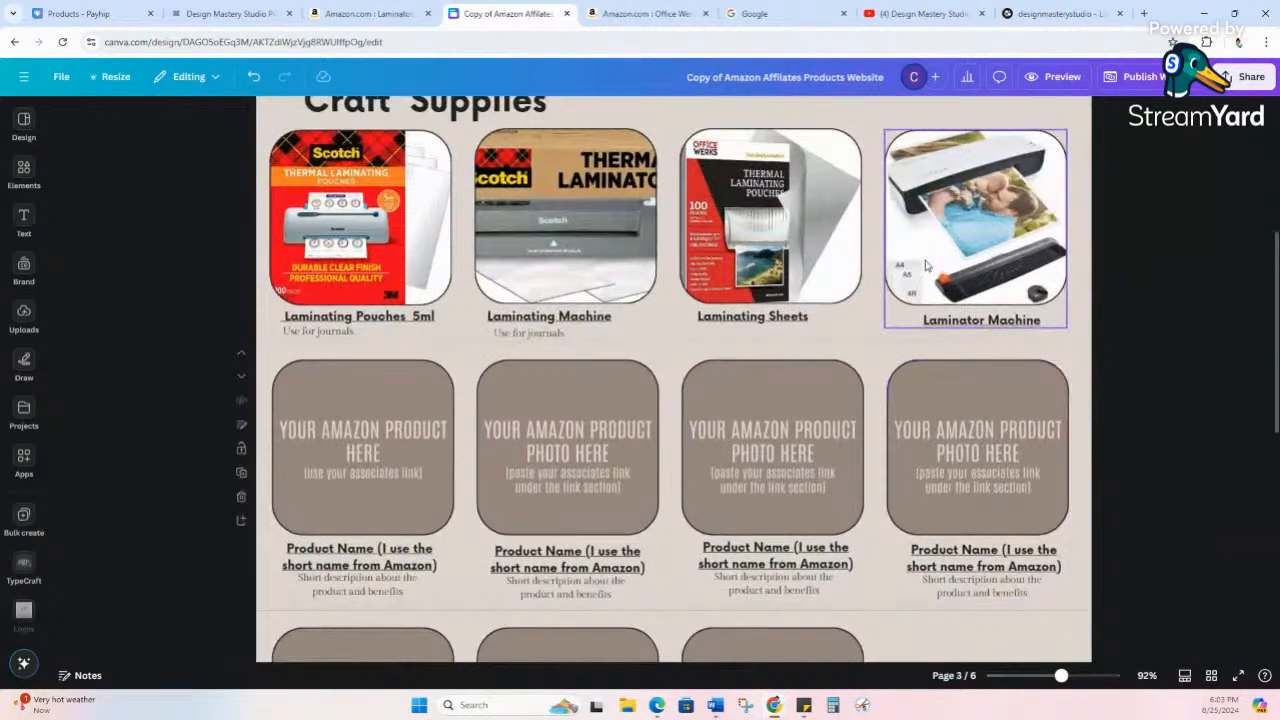
pyautogui.click(924, 266)
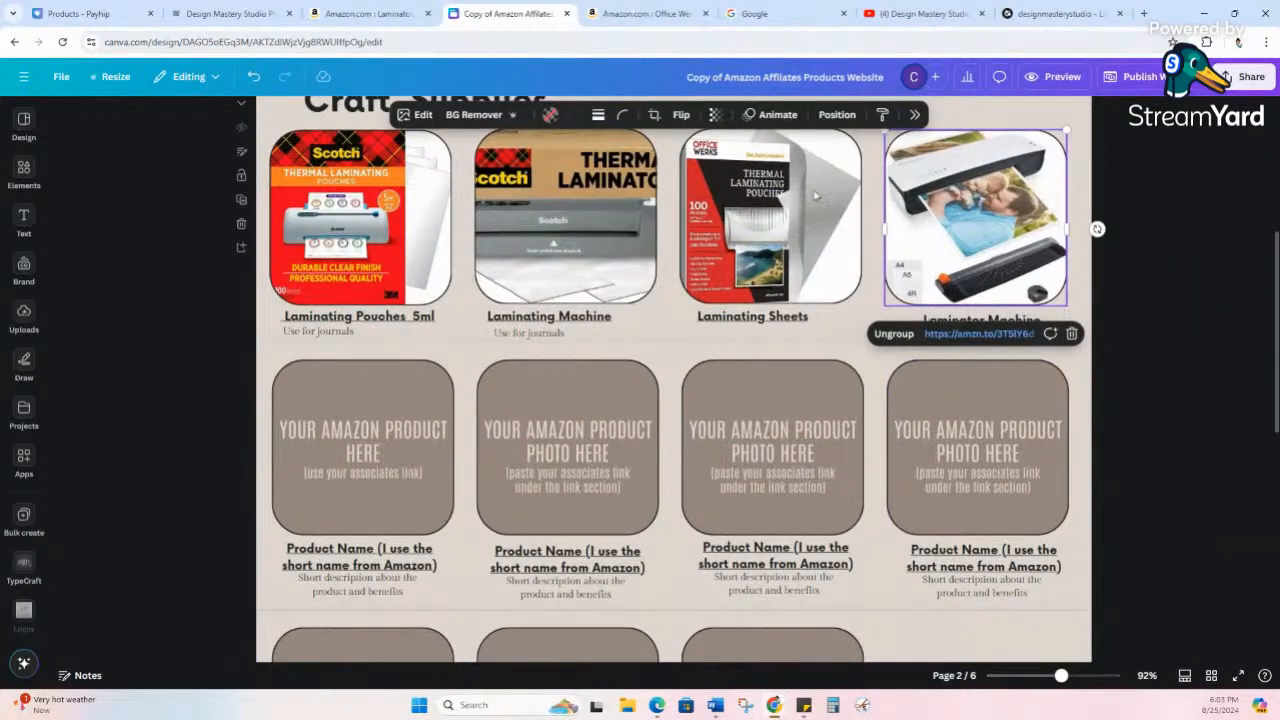
pyautogui.click(241, 202)
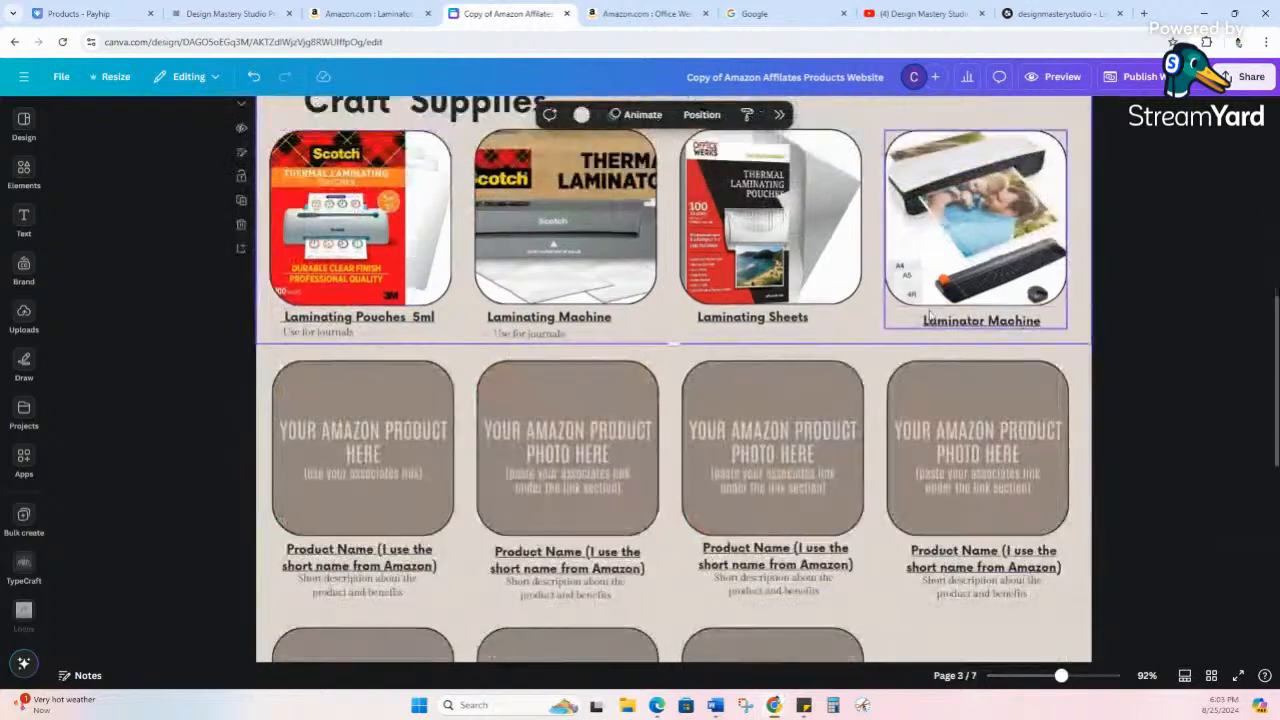
# - In the duplicated Craft Supplies section, delete the Laminating Machine, Laminating Sheets and Laminator Machine products with their captions
pyautogui.moveTo(1074, 323); pyautogui.dragTo(675, 296)
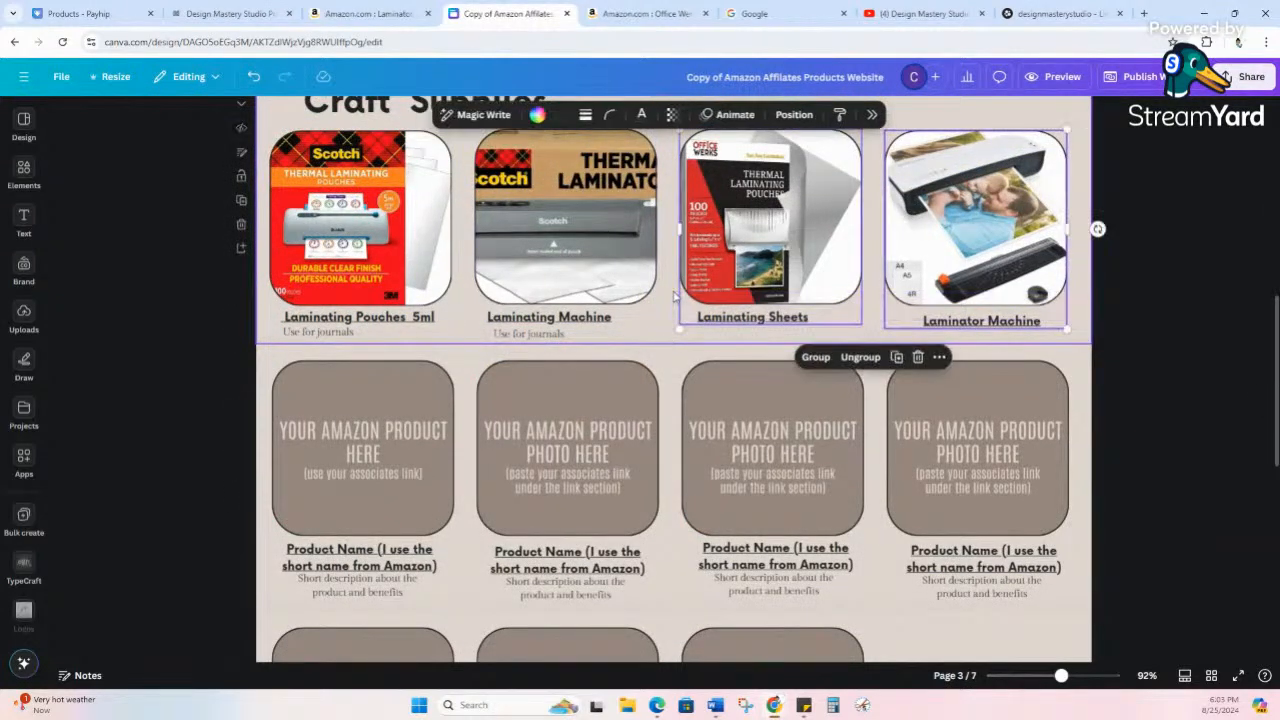
pyautogui.press('Delete')
pyautogui.click(513, 265)
pyautogui.moveTo(513, 265); pyautogui.dragTo(737, 266)
pyautogui.click(886, 335)
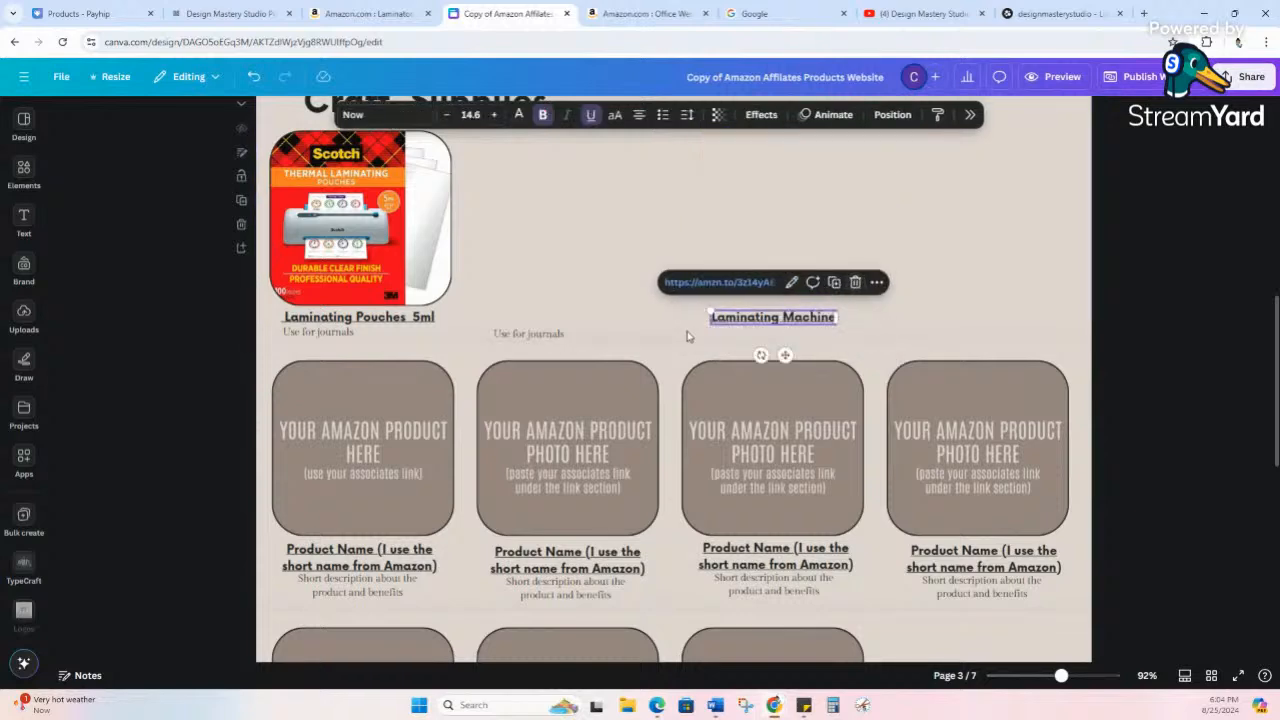
pyautogui.click(528, 333)
pyautogui.click(541, 293)
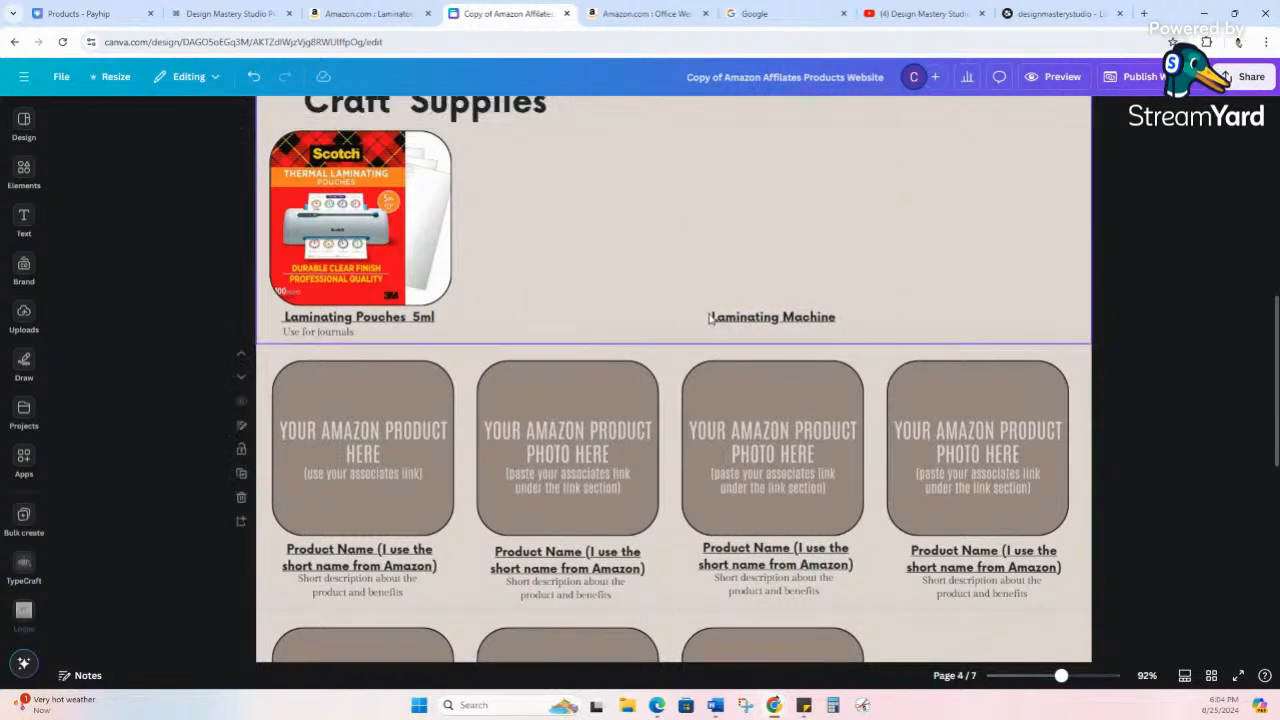
pyautogui.click(710, 318)
pyautogui.click(854, 281)
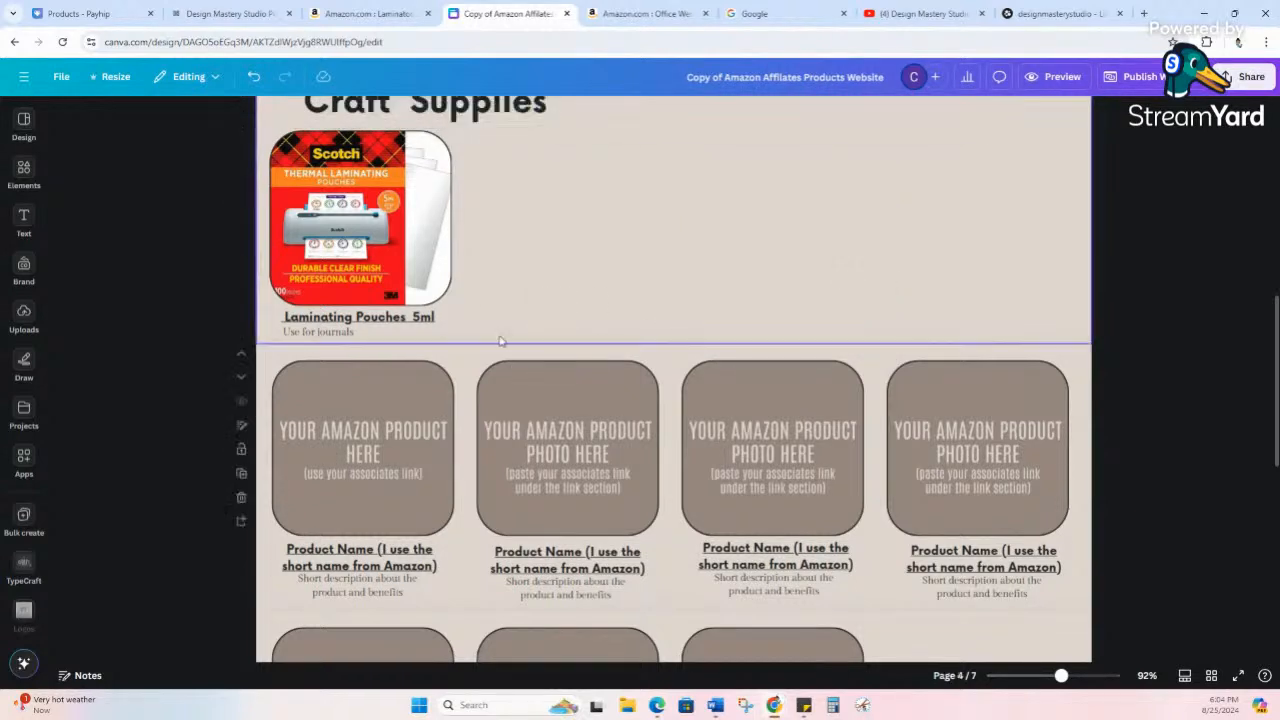
# - Move the Laminating Pouches photo, title and description together to the horizontal centre of the duplicated section
pyautogui.moveTo(482, 333); pyautogui.dragTo(250, 249)
pyautogui.moveTo(313, 227); pyautogui.dragTo(626, 357)
pyautogui.scroll(2, 643, 251)
pyautogui.click(816, 347)
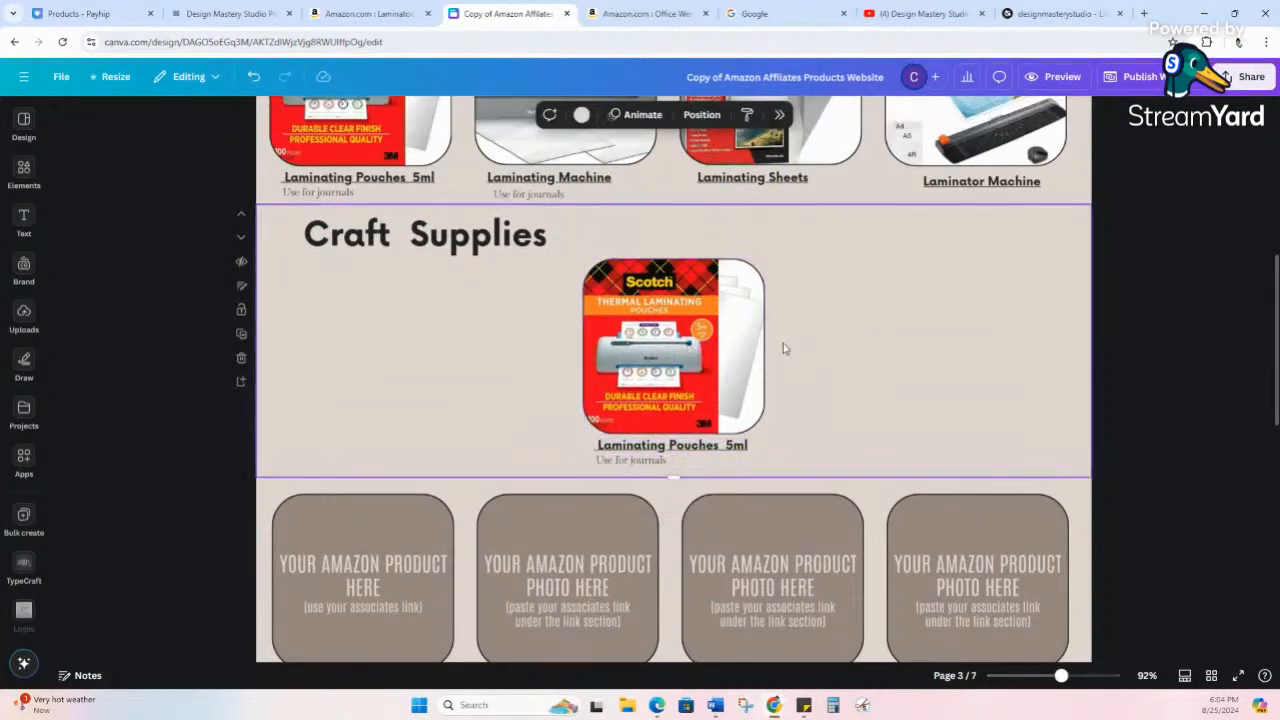
# - Open the link settings of the centred Laminating Pouches photo to view its Amazon link, and close them
pyautogui.click(740, 350)
pyautogui.scroll(3, 990, 376)
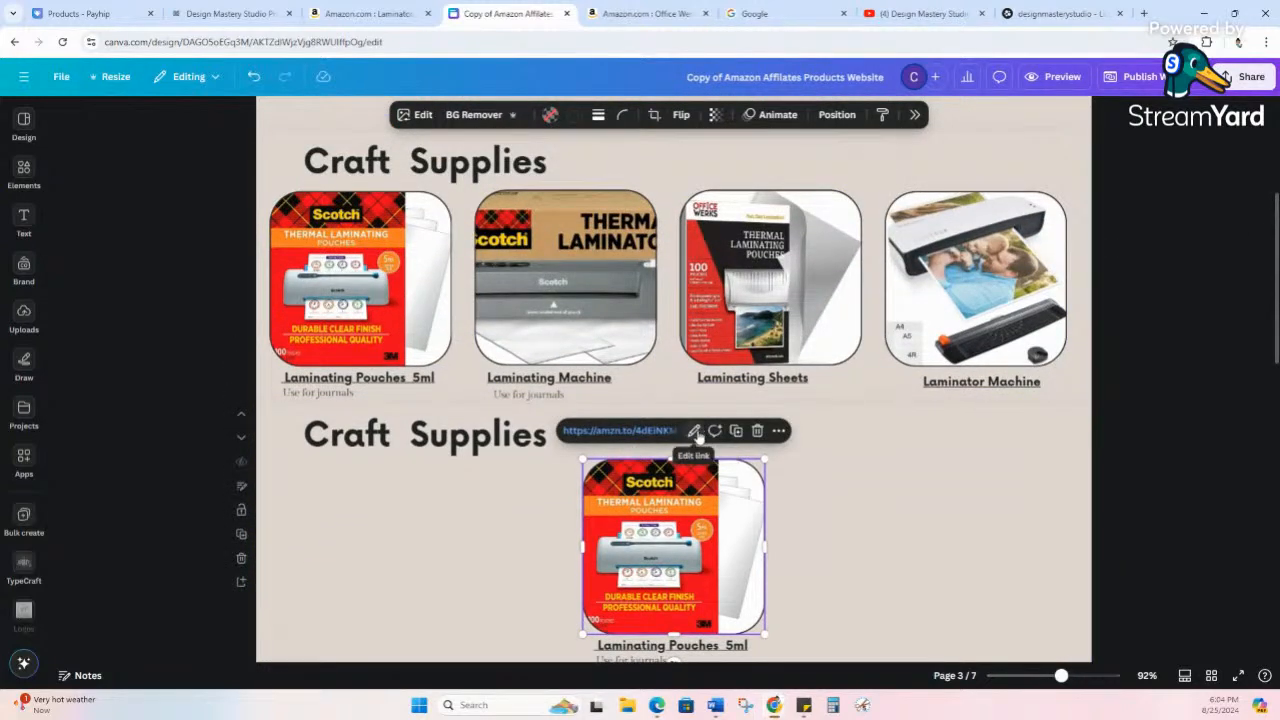
pyautogui.click(693, 430)
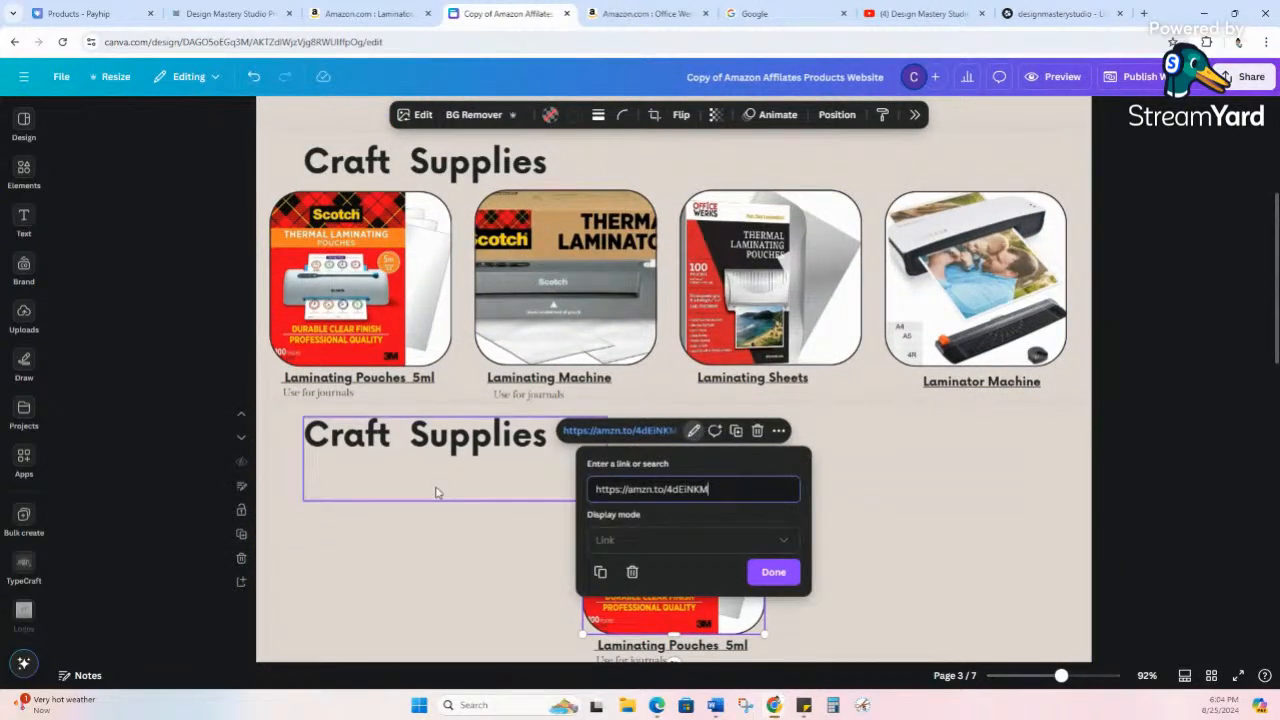
pyautogui.click(626, 624)
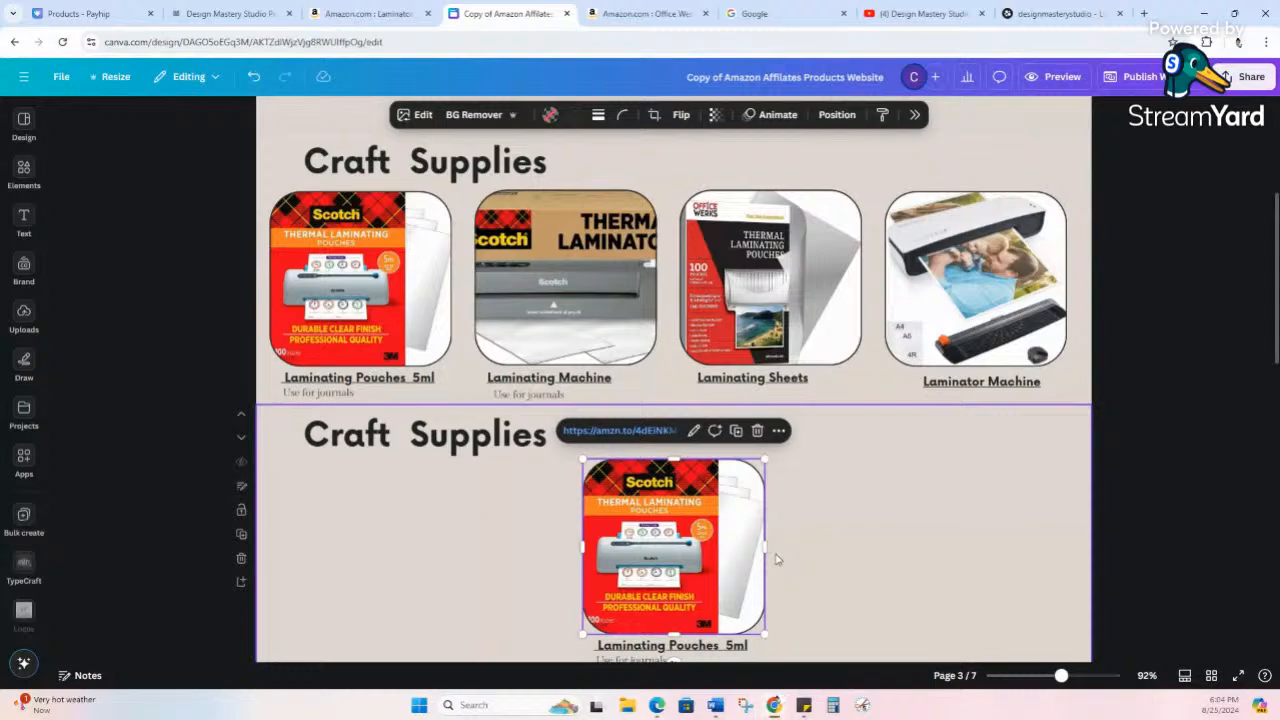
# - Delete the duplicated Craft Supplies section that holds only the centred Laminating Pouches product
pyautogui.scroll(-4, 985, 558)
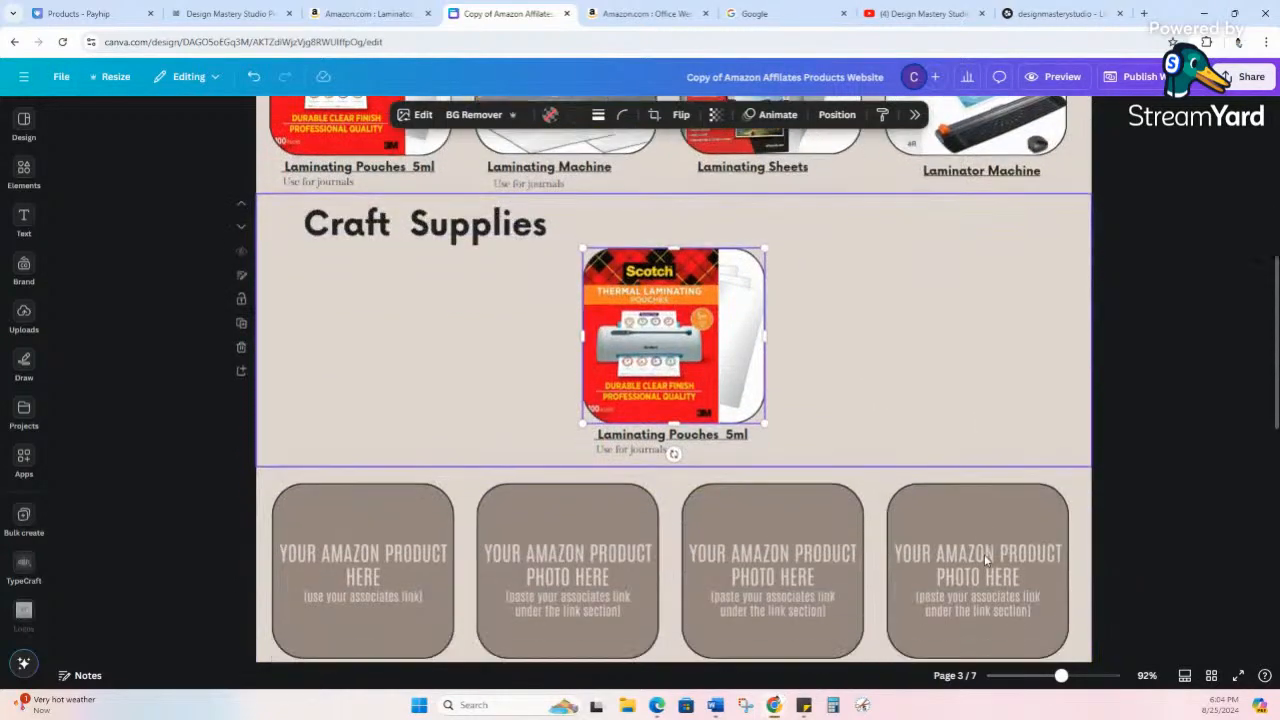
pyautogui.scroll(-3, 984, 558)
pyautogui.scroll(15, 984, 558)
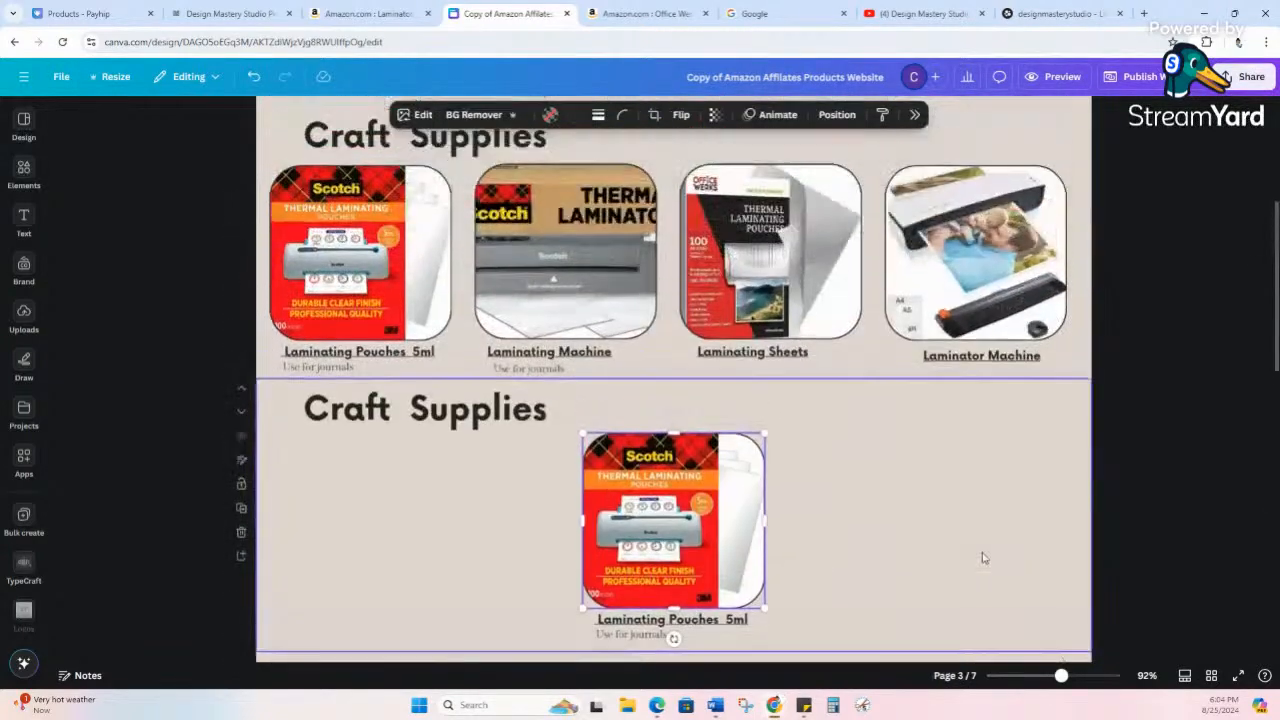
pyautogui.scroll(-10, 983, 558)
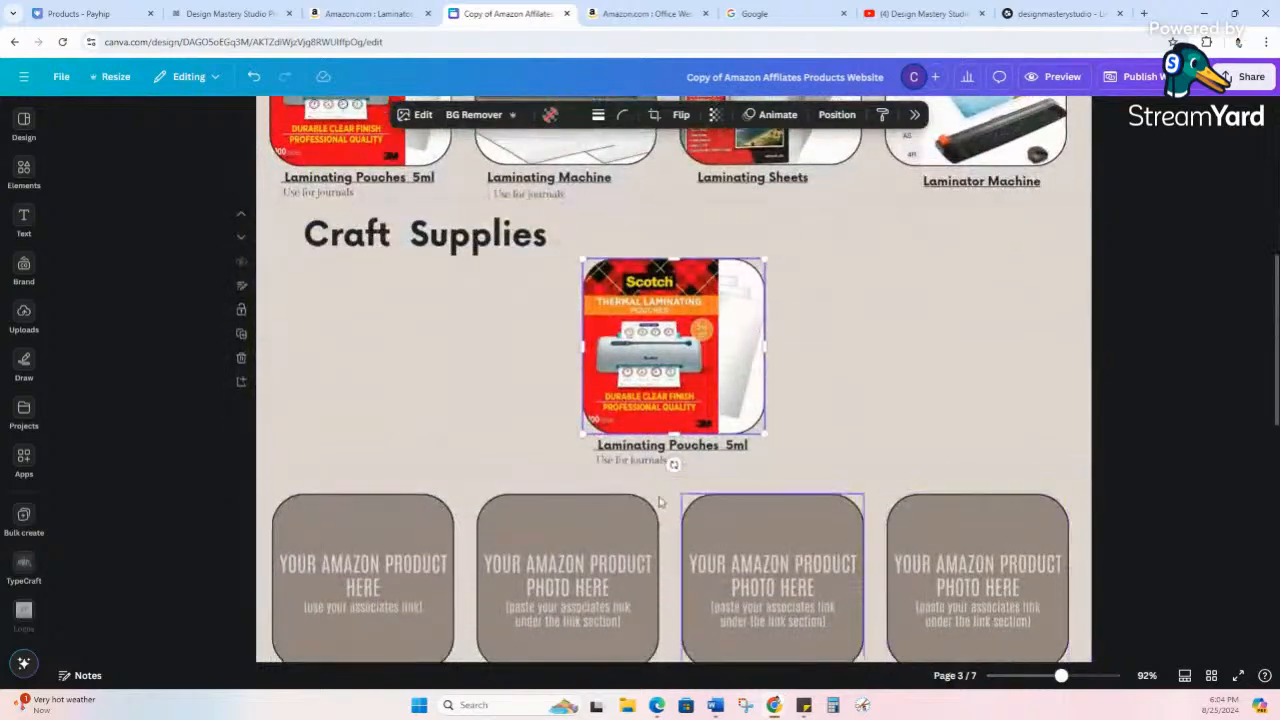
pyautogui.click(241, 357)
# - Set the corner rounding of the Laminating Pouches photo in Craft Supplies to 100
pyautogui.scroll(3, 960, 430)
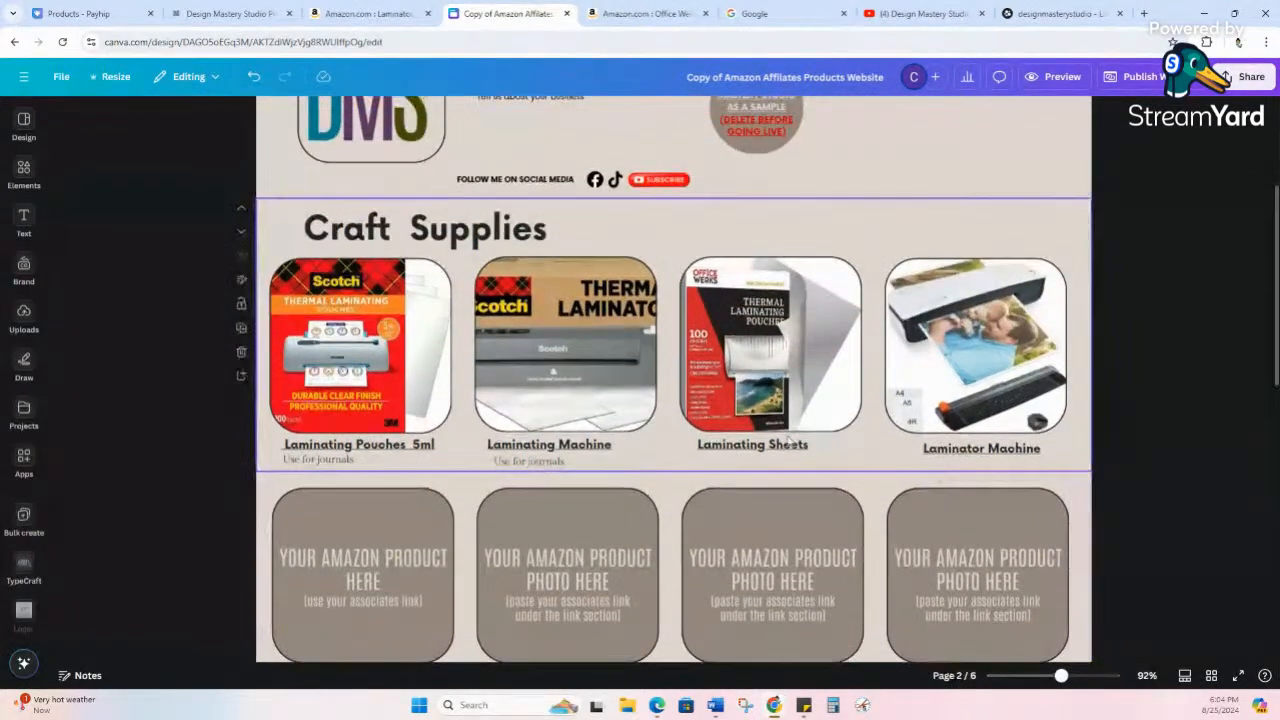
pyautogui.click(372, 345)
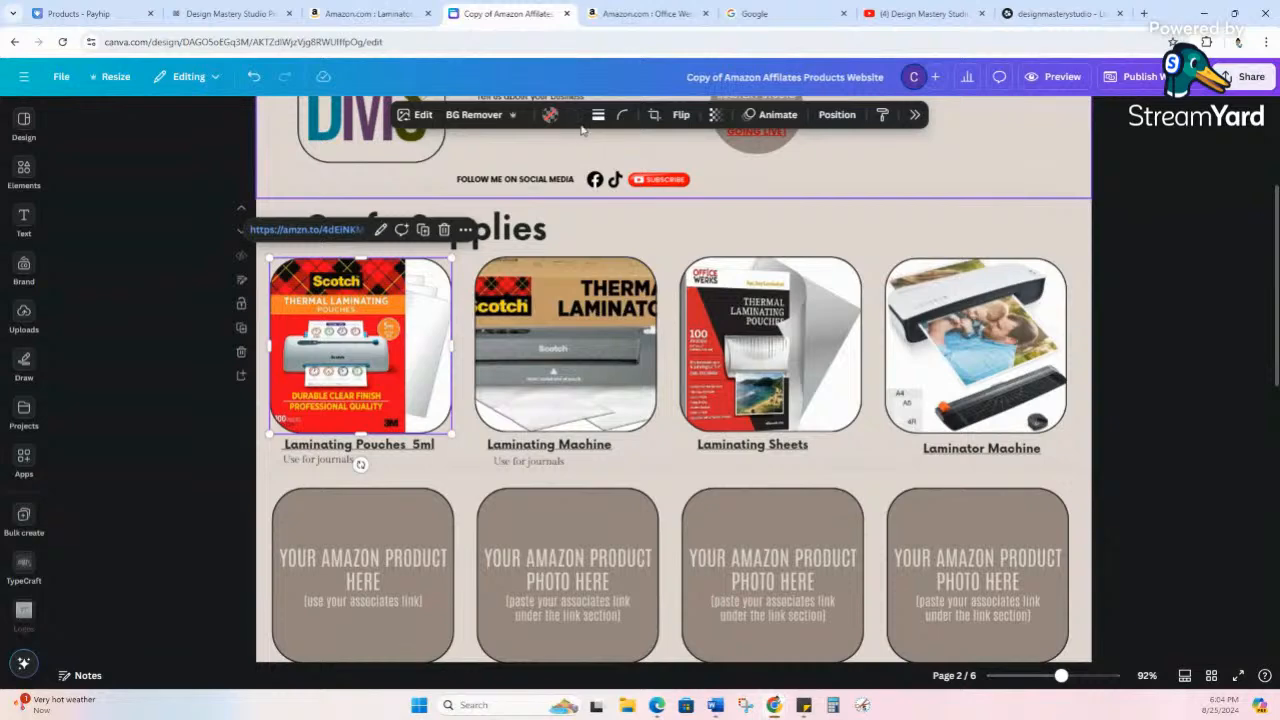
pyautogui.click(622, 115)
pyautogui.moveTo(606, 170); pyautogui.dragTo(659, 168)
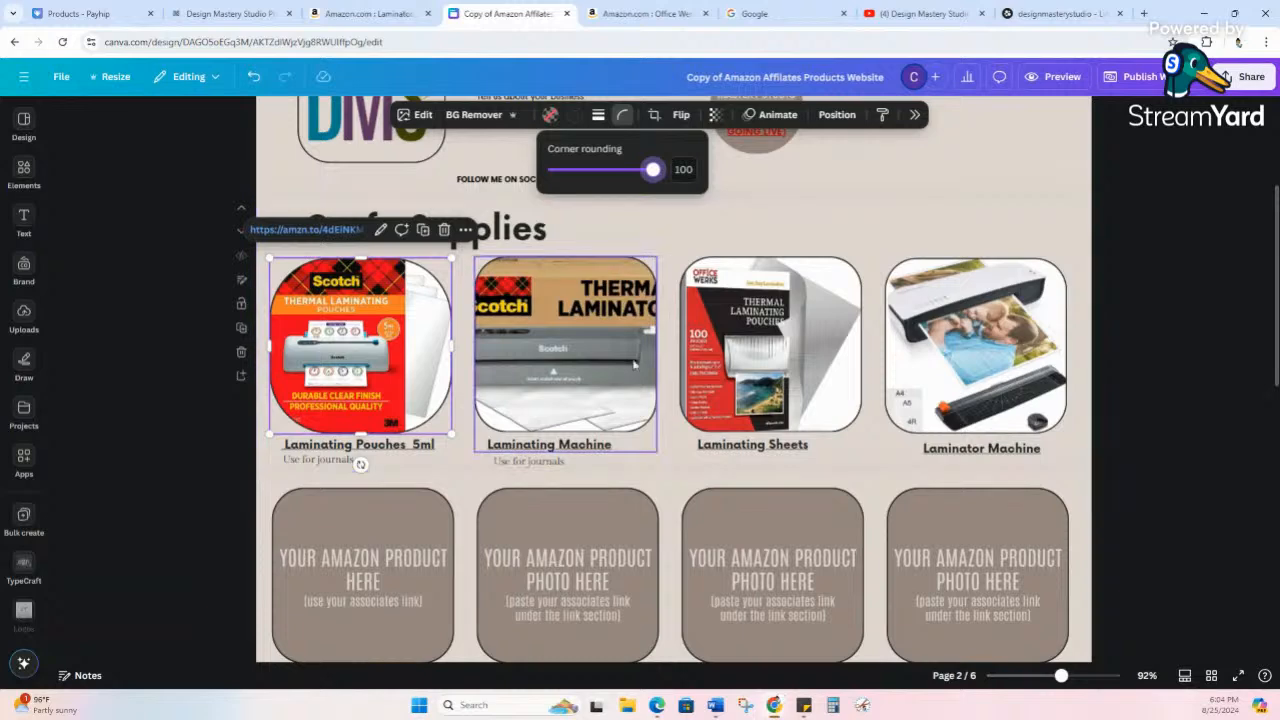
# - Search the elements for "heart frame" and add the first heart-shaped frame to the Craft Supplies section
pyautogui.click(25, 170)
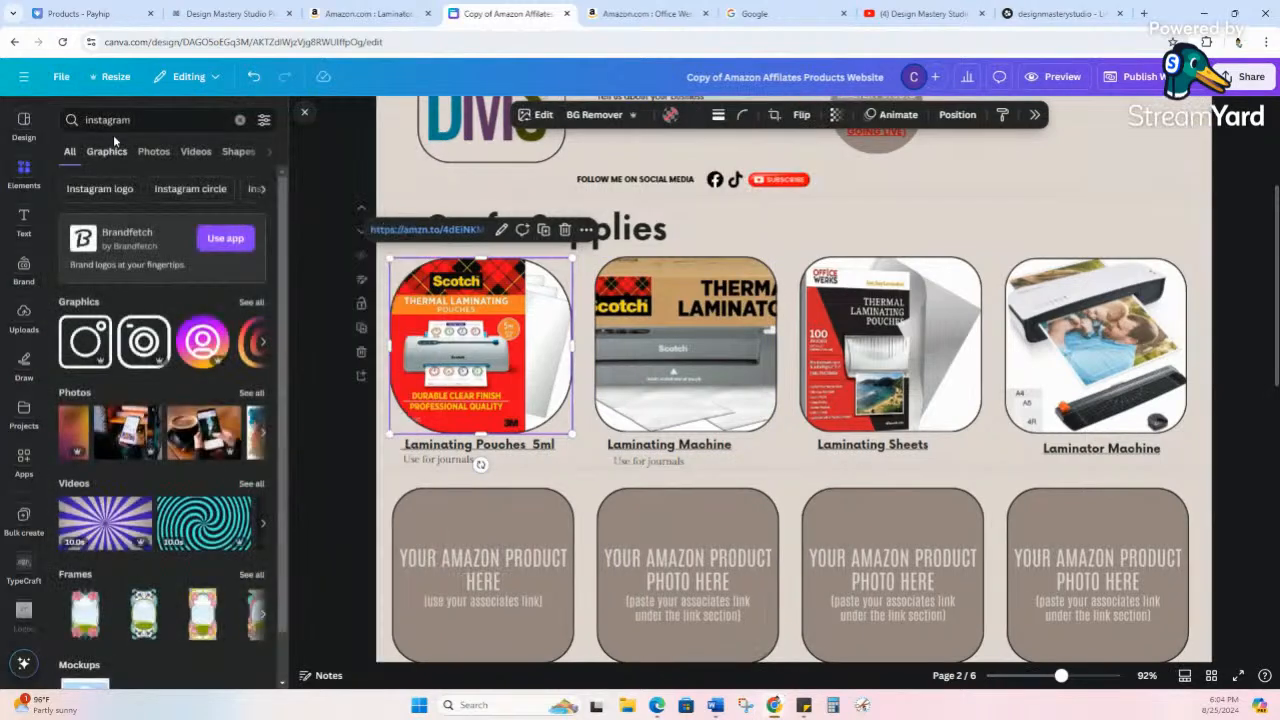
pyautogui.click(130, 121)
pyautogui.moveTo(131, 121); pyautogui.dragTo(26, 124)
pyautogui.write('he')
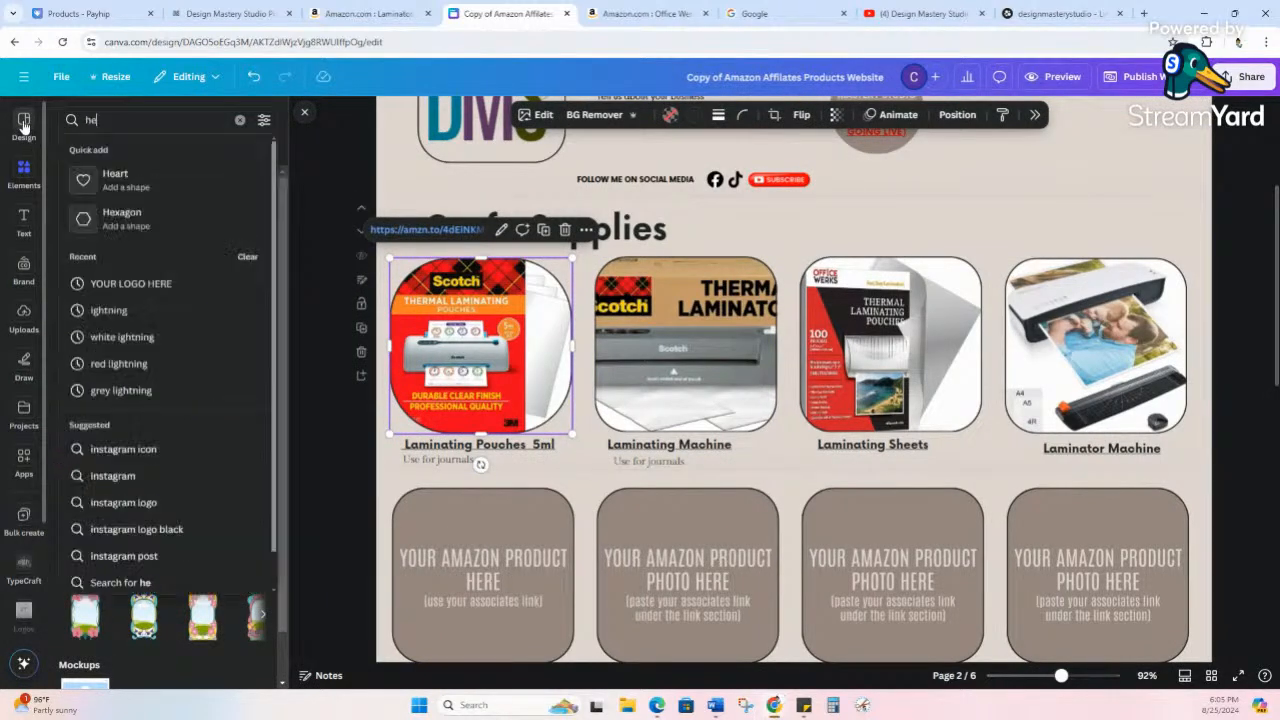
pyautogui.write('art frame')
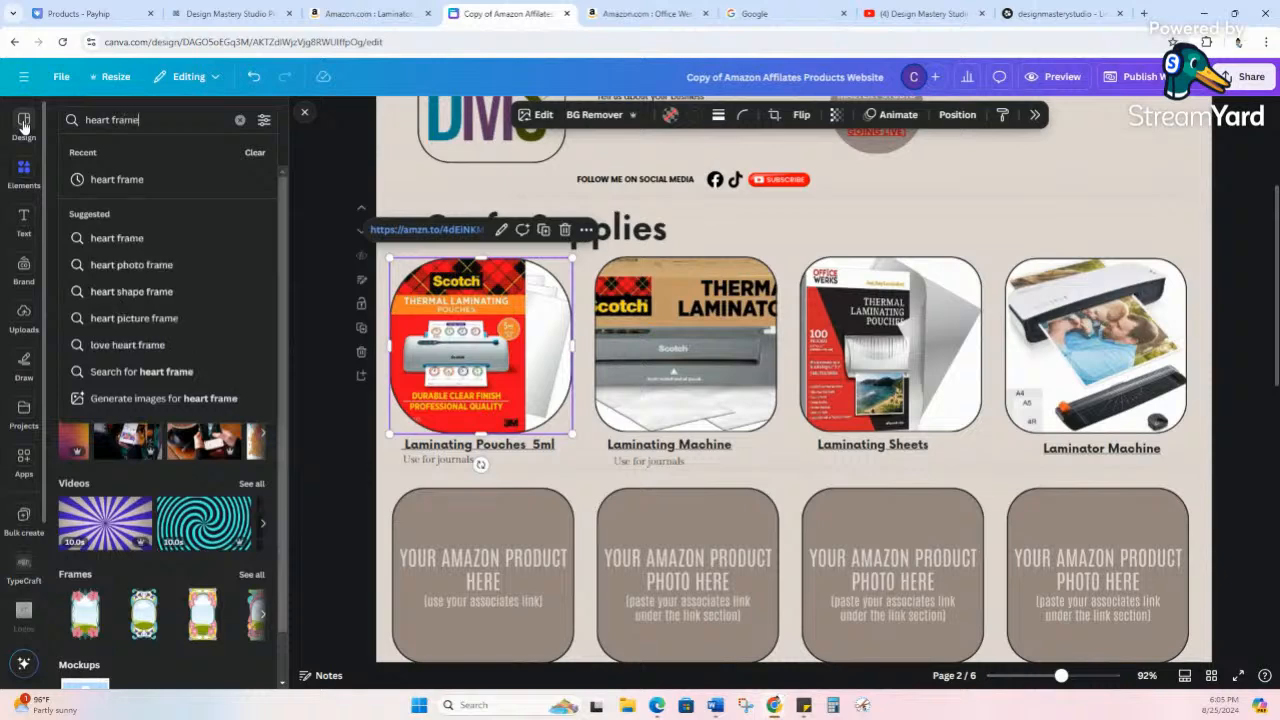
pyautogui.press('Return')
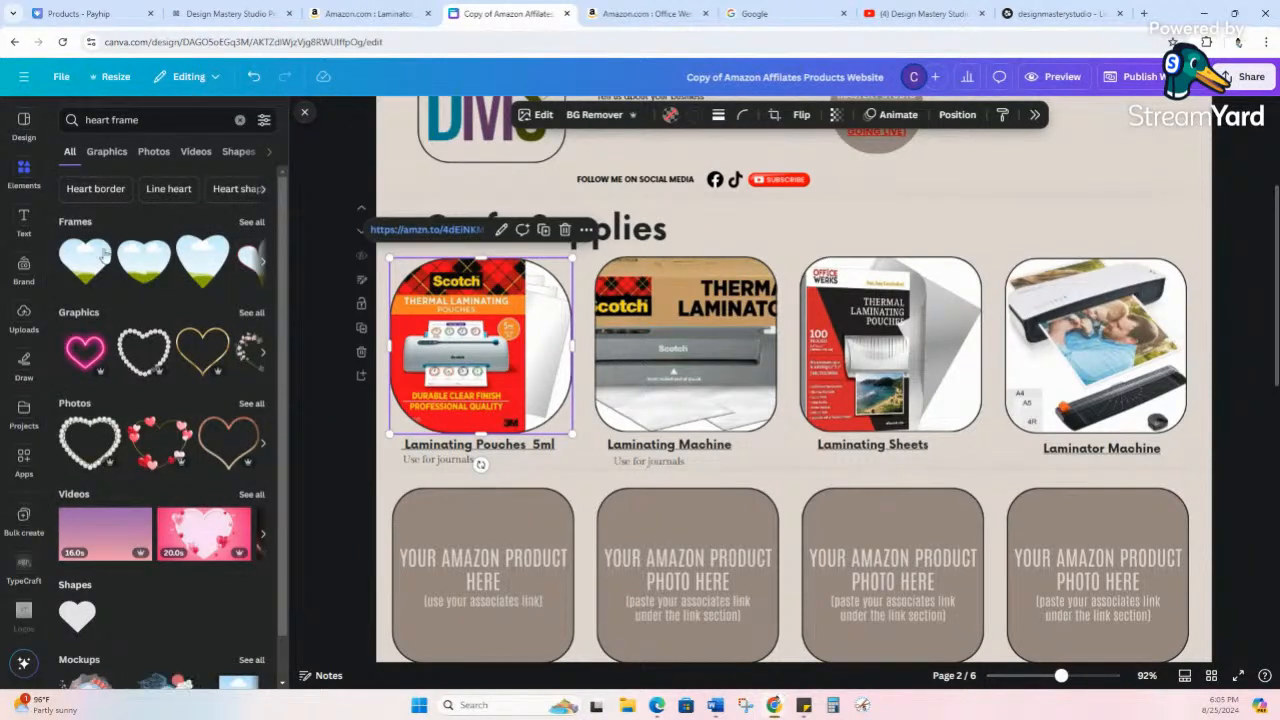
pyautogui.click(100, 258)
pyautogui.moveTo(783, 320); pyautogui.dragTo(750, 378)
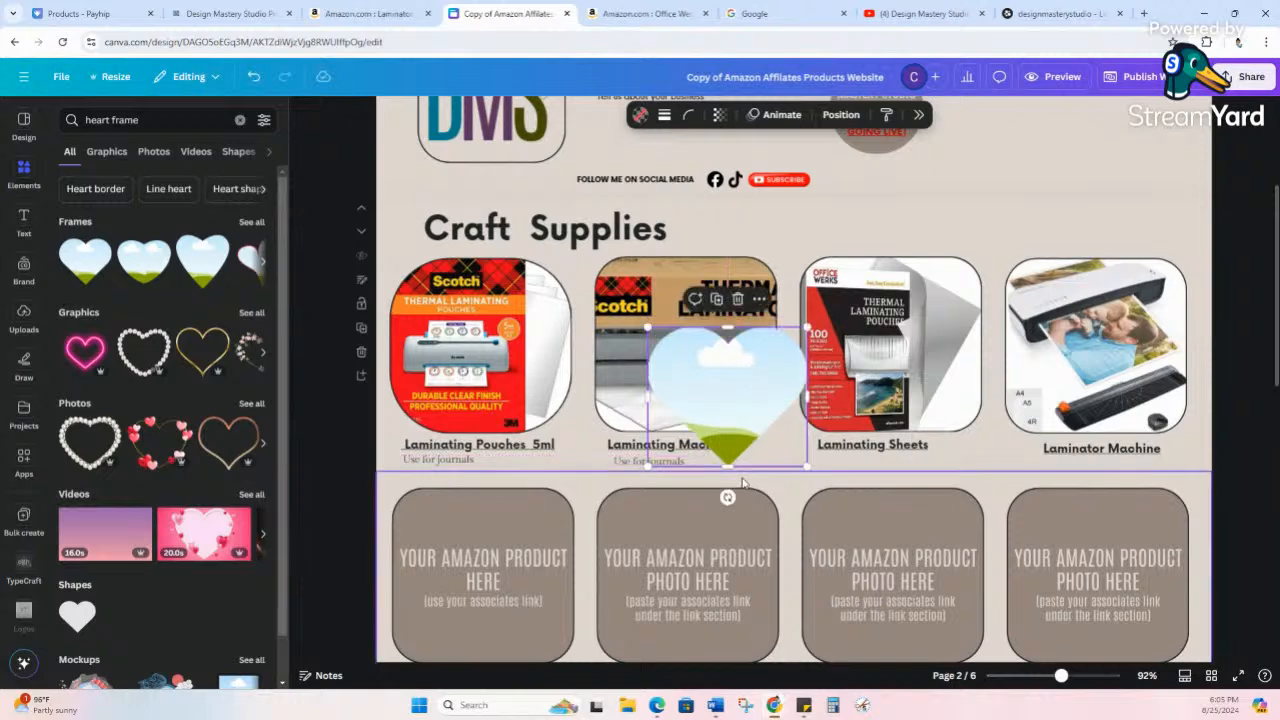
# - Ungroup the second placeholder product in the row below Craft Supplies and delete its photo frame
pyautogui.click(734, 521)
pyautogui.scroll(-2, 730, 545)
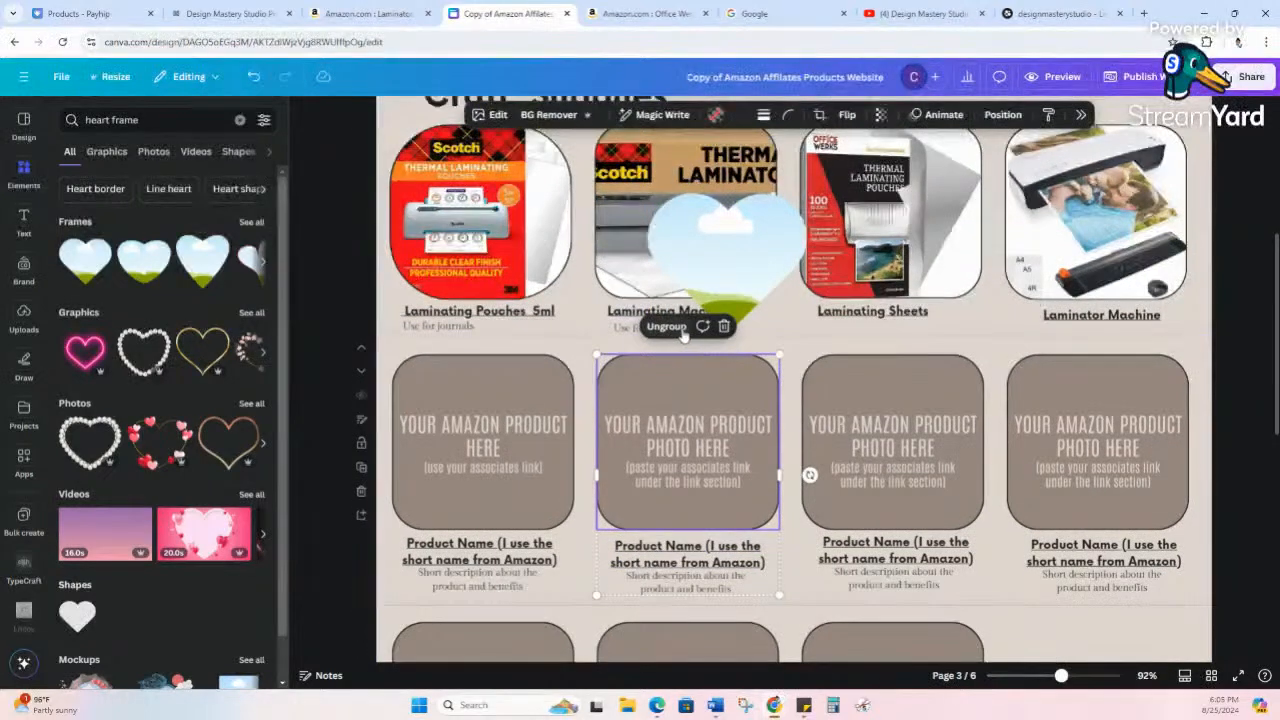
pyautogui.click(670, 330)
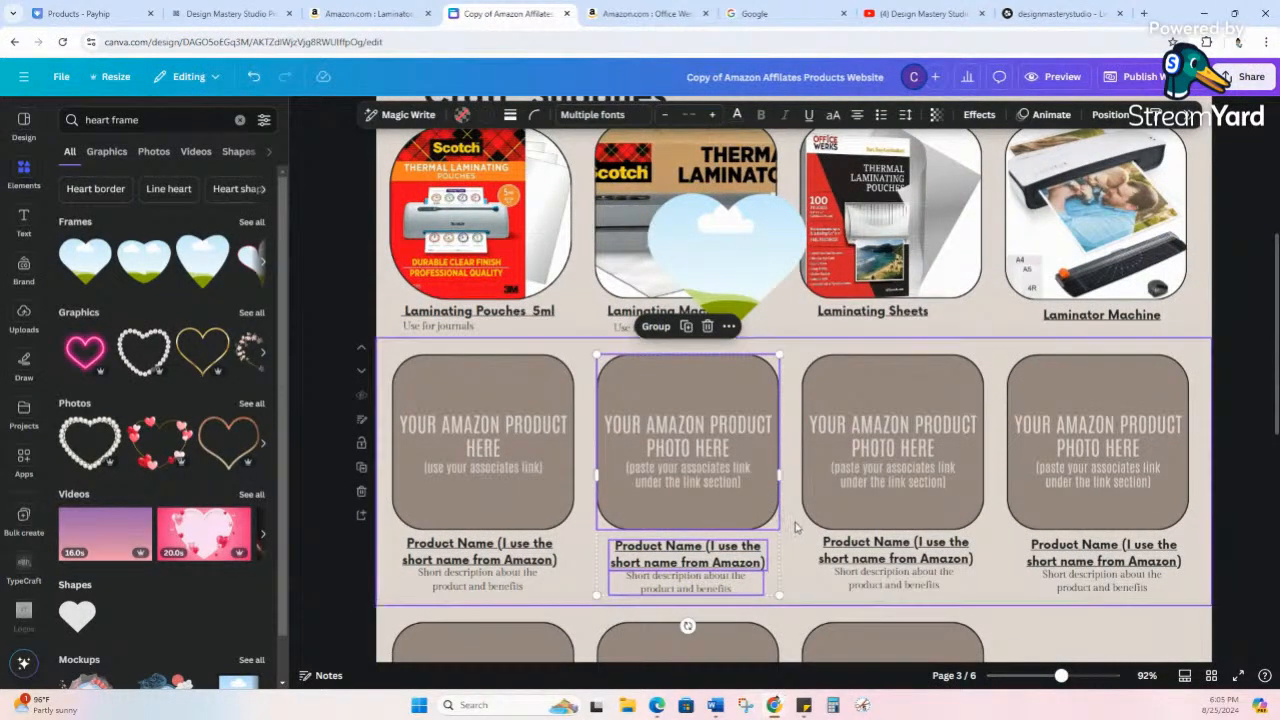
pyautogui.click(695, 483)
pyautogui.click(698, 327)
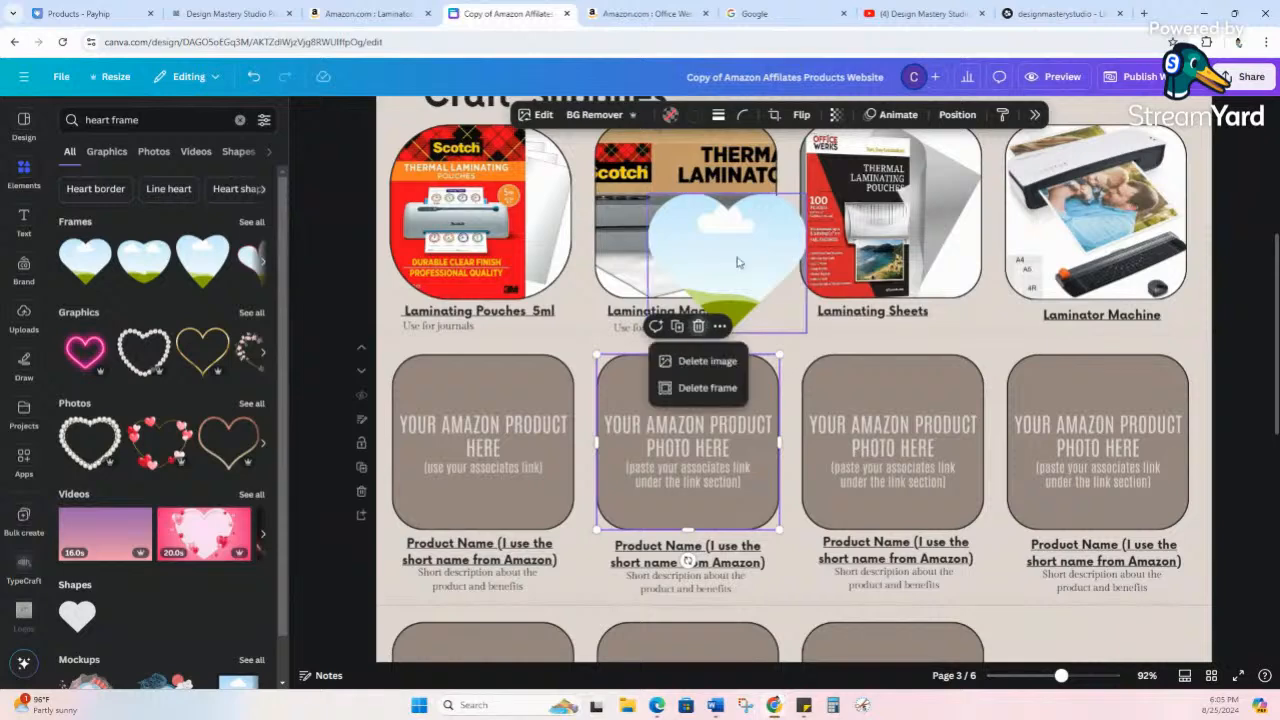
pyautogui.click(734, 264)
pyautogui.click(723, 449)
pyautogui.click(698, 327)
pyautogui.click(697, 384)
# - Move the heart frame into the empty spot above the second product name and fill it with the uploaded laminator photo
pyautogui.moveTo(723, 291); pyautogui.dragTo(690, 440)
pyautogui.click(24, 317)
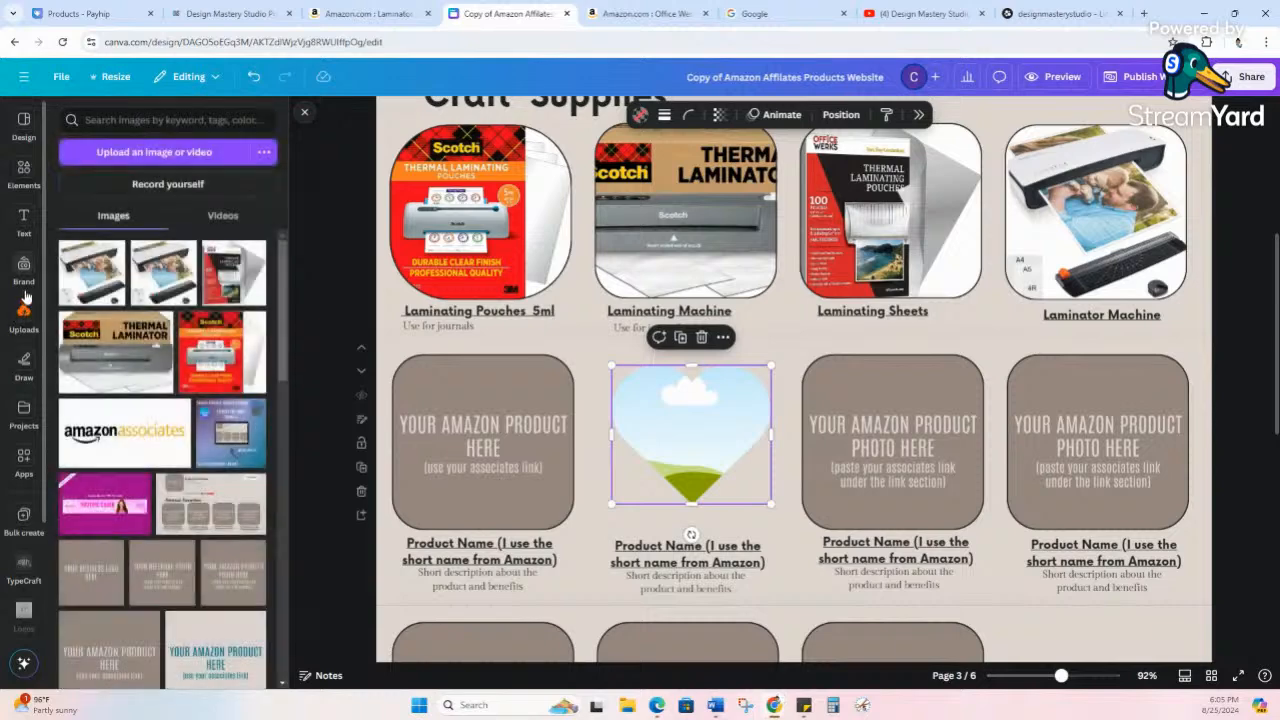
pyautogui.click(114, 251)
pyautogui.click(82, 294)
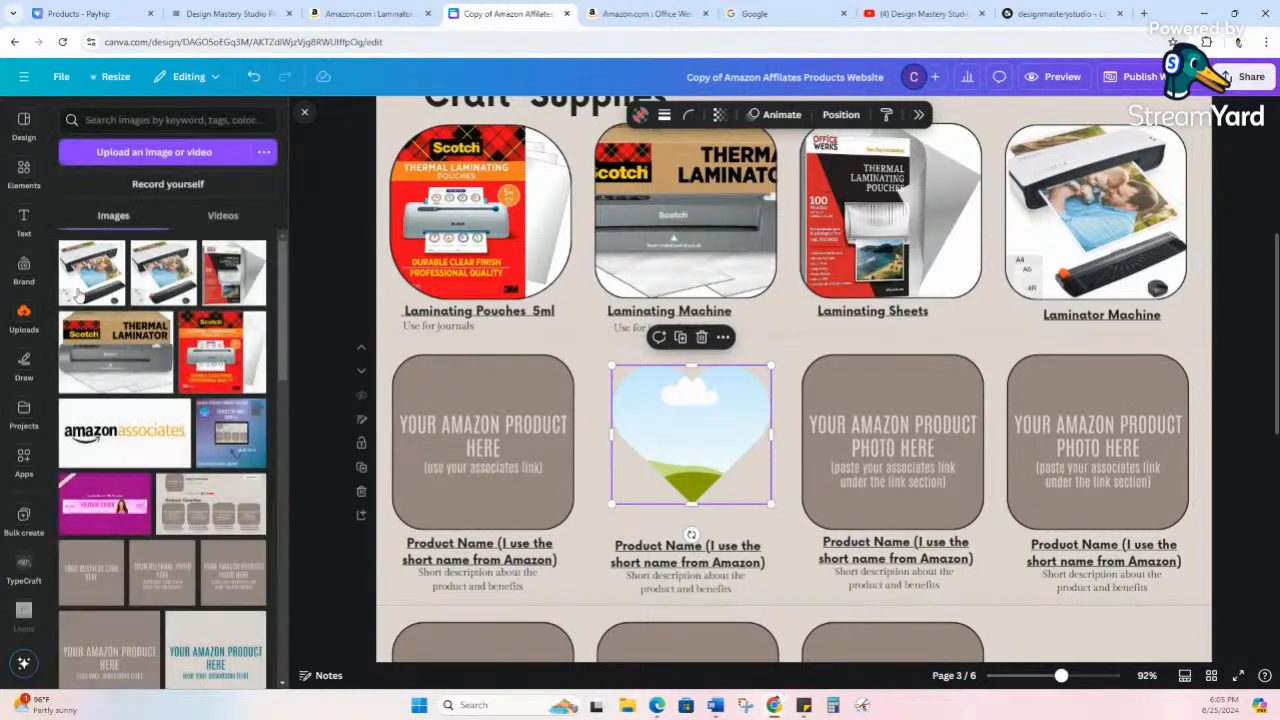
pyautogui.moveTo(90, 291); pyautogui.dragTo(722, 452)
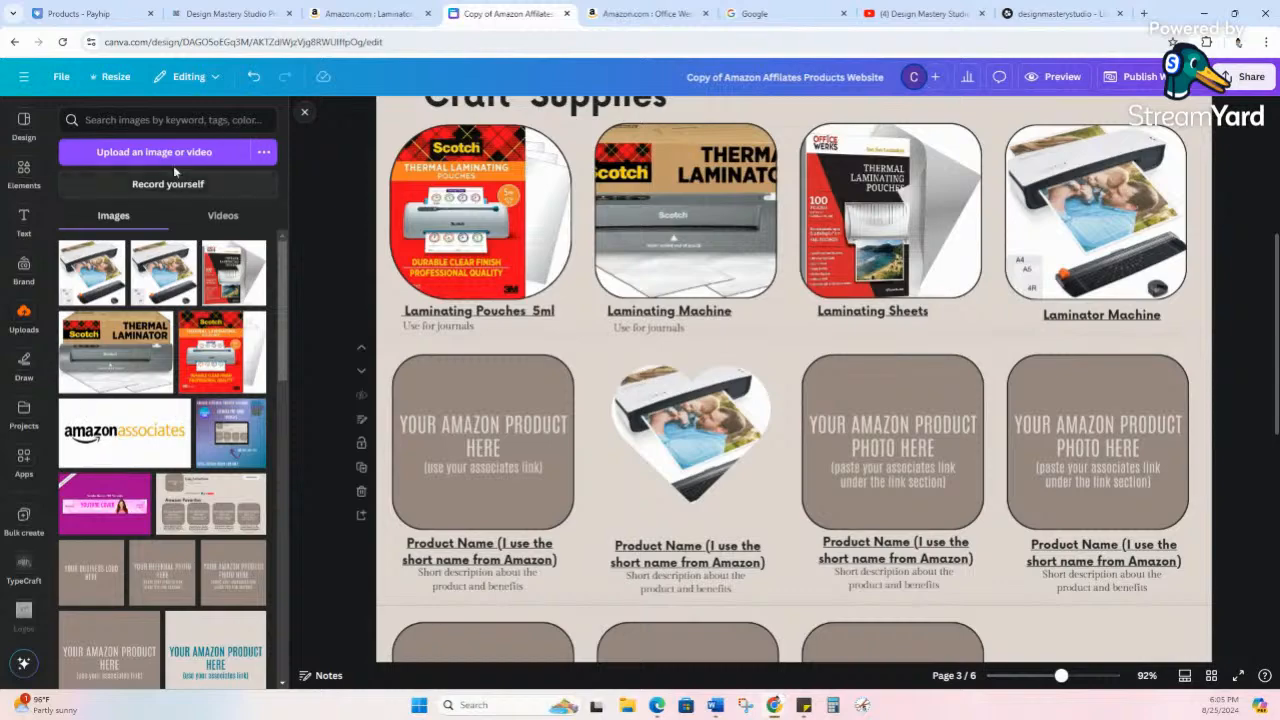
pyautogui.click(305, 114)
pyautogui.scroll(-1, 672, 450)
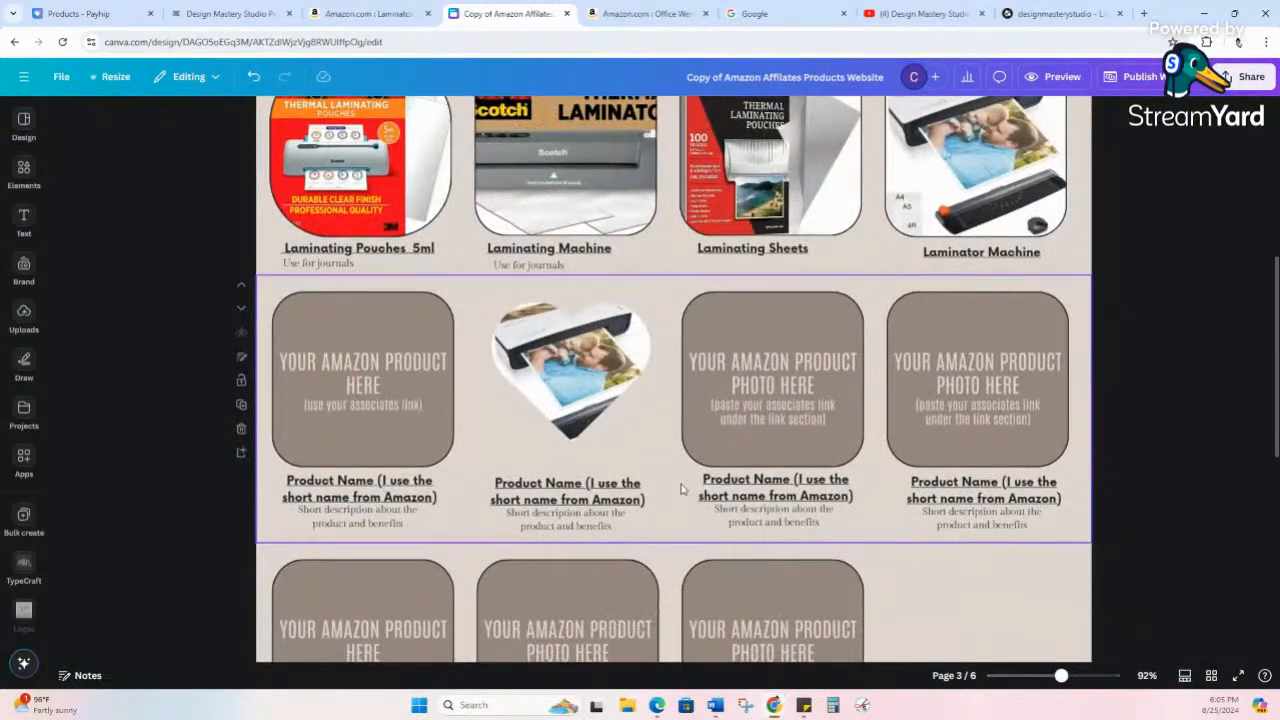
pyautogui.scroll(2, 686, 486)
pyautogui.scroll(1, 687, 488)
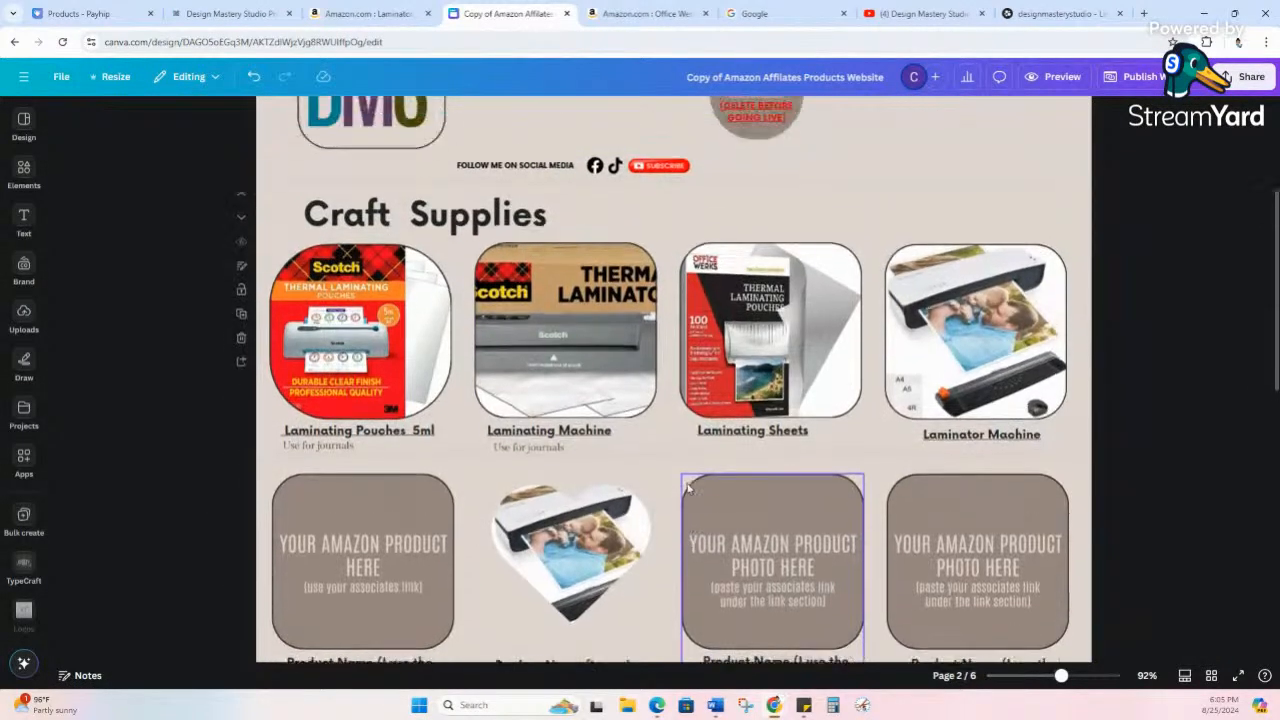
# - Delete the "Want to stay connected?" mailing-list section at the end of the website
pyautogui.scroll(-2, 688, 487)
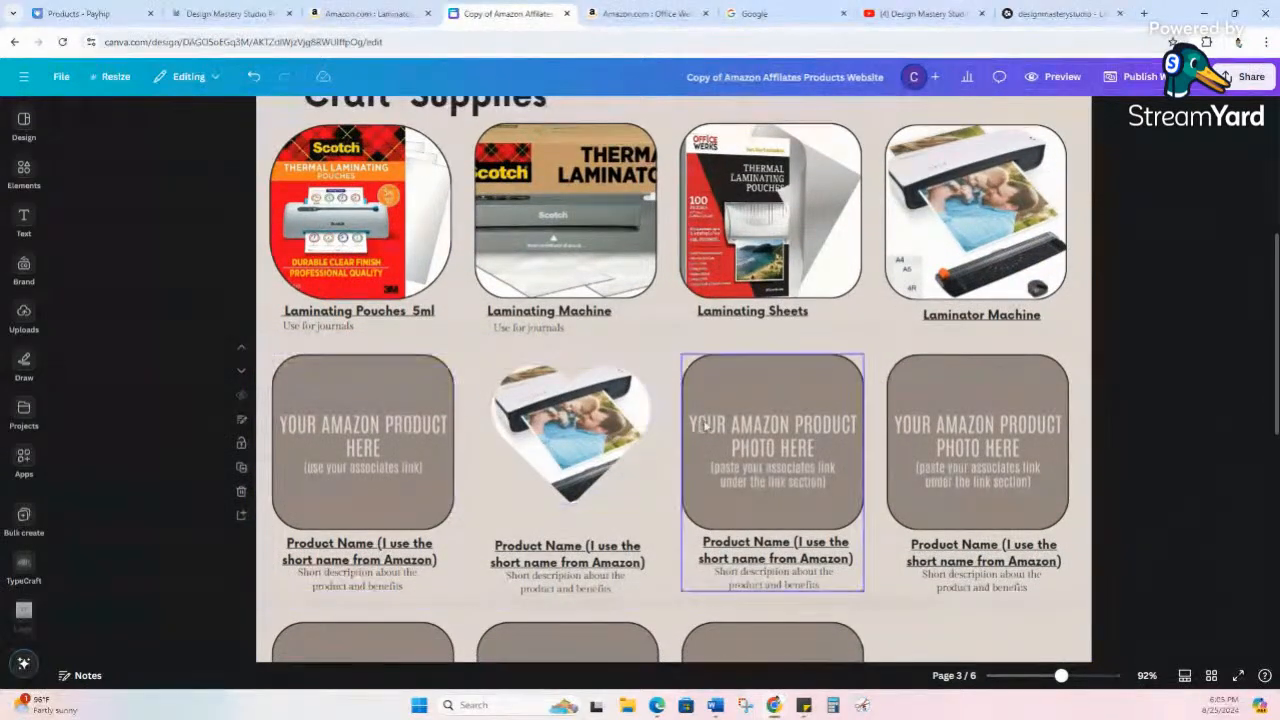
pyautogui.click(736, 405)
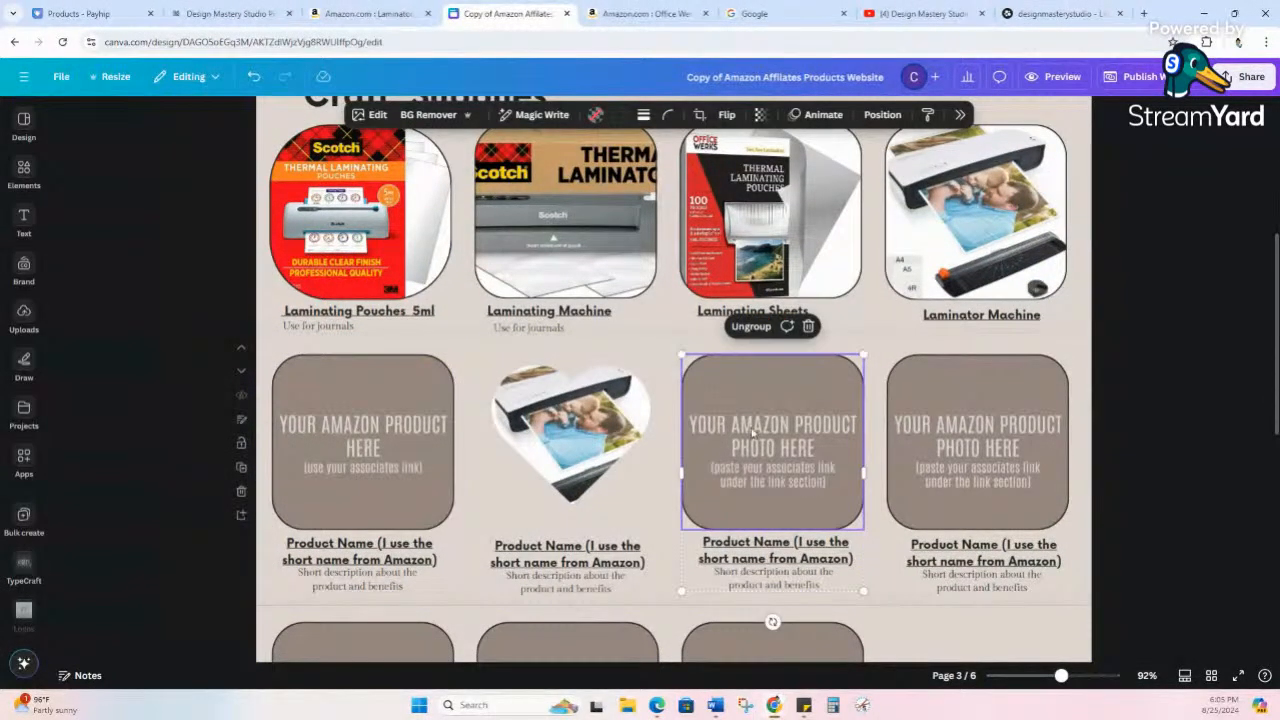
pyautogui.scroll(-4, 752, 430)
pyautogui.scroll(-5, 752, 432)
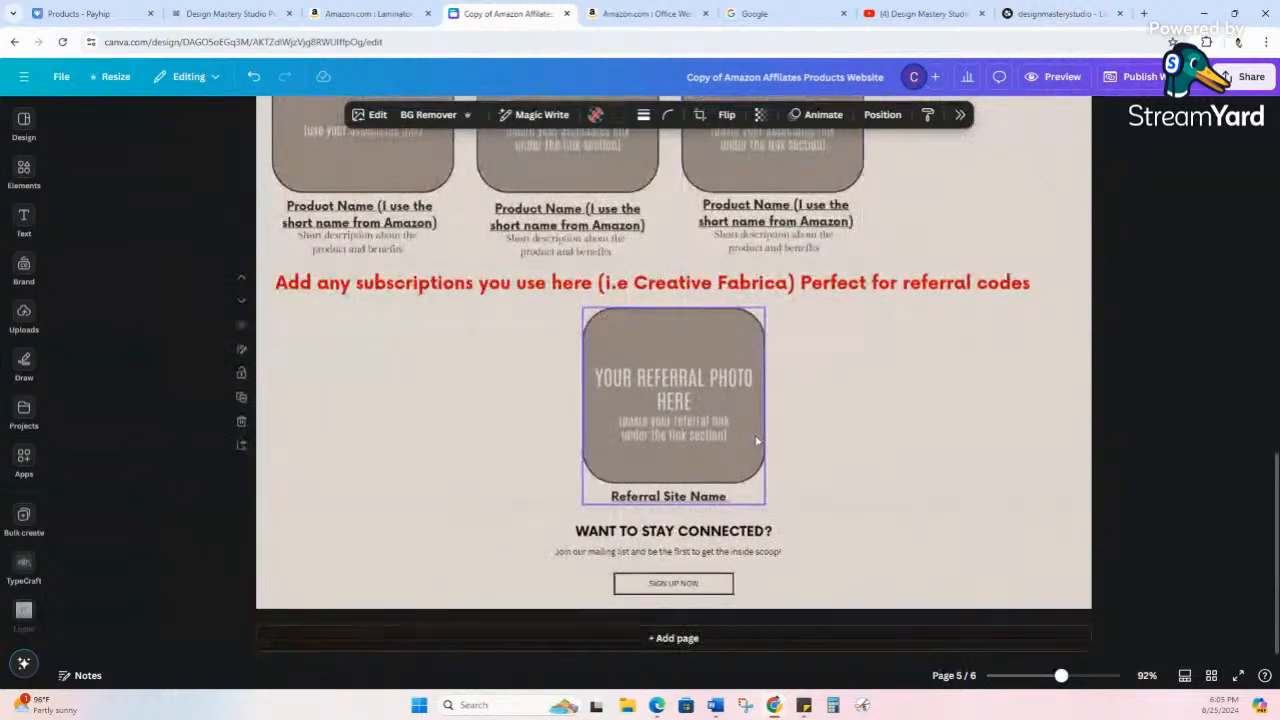
pyautogui.click(699, 592)
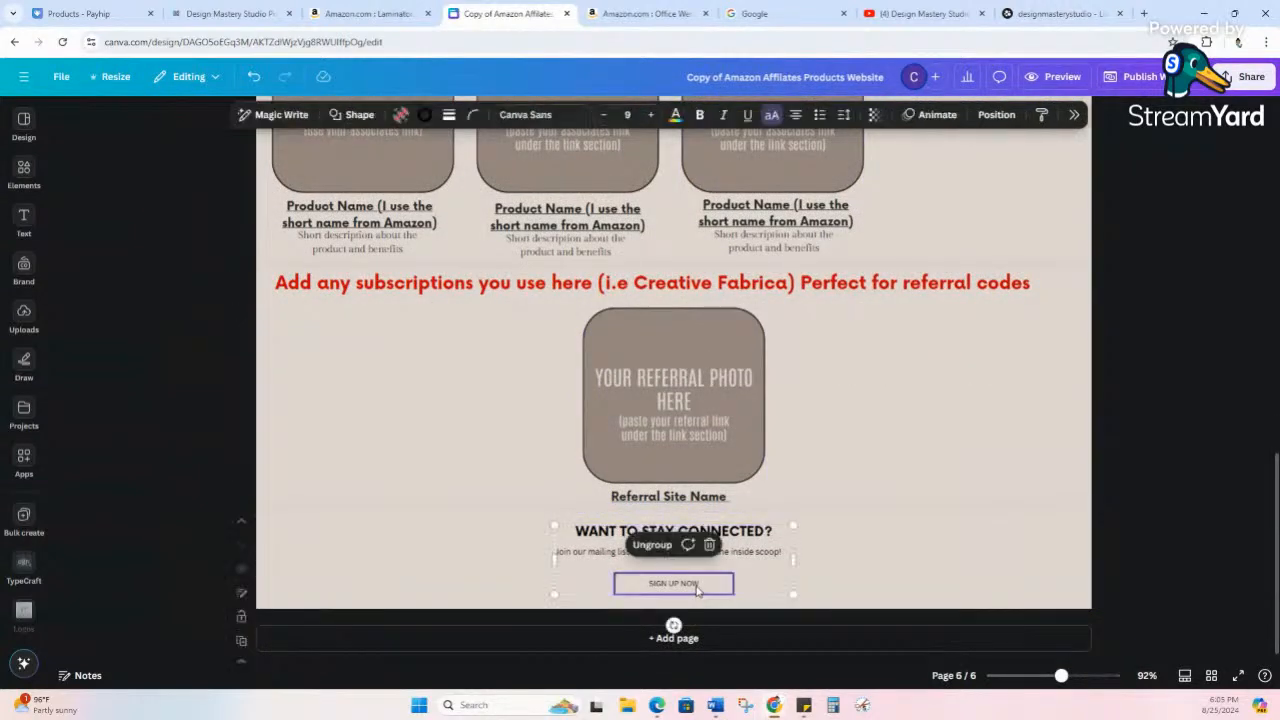
pyautogui.click(777, 553)
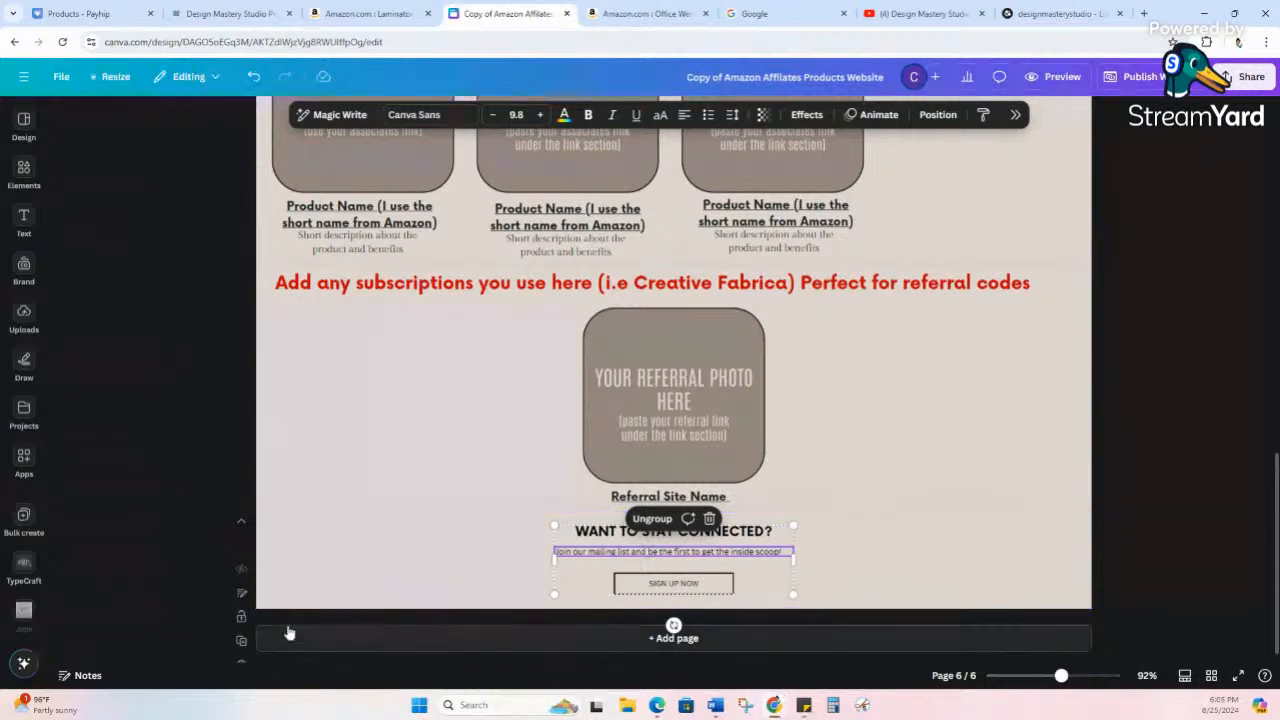
pyautogui.scroll(-1, 314, 585)
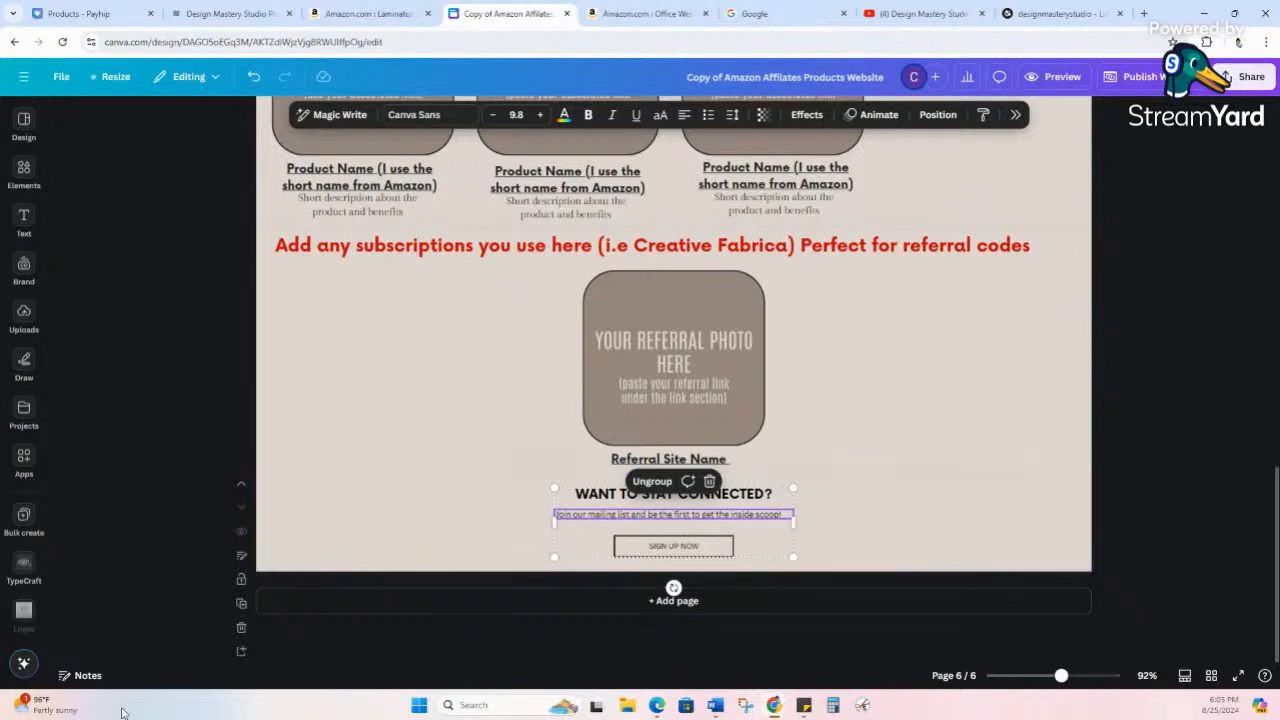
pyautogui.click(240, 628)
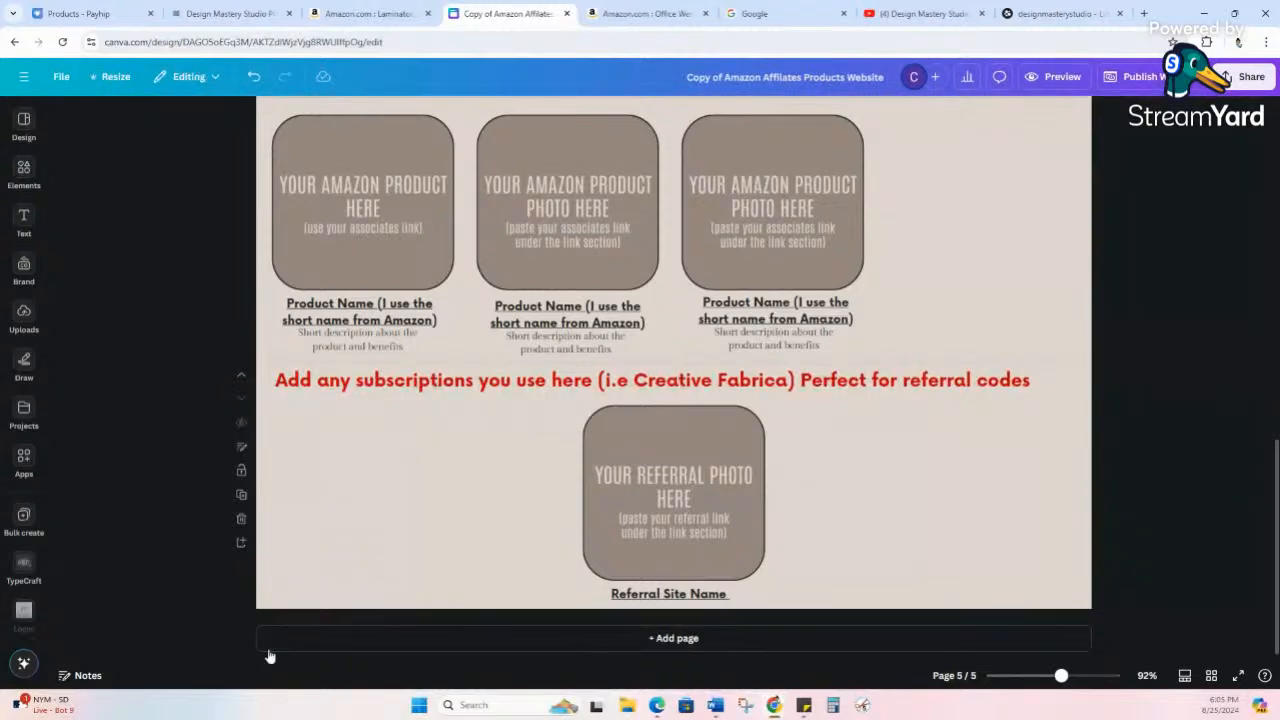
# - Check the link on the "View Design Mastery Studio as a sample" circle and look through the published sample site
pyautogui.click(724, 600)
pyautogui.scroll(20, 710, 500)
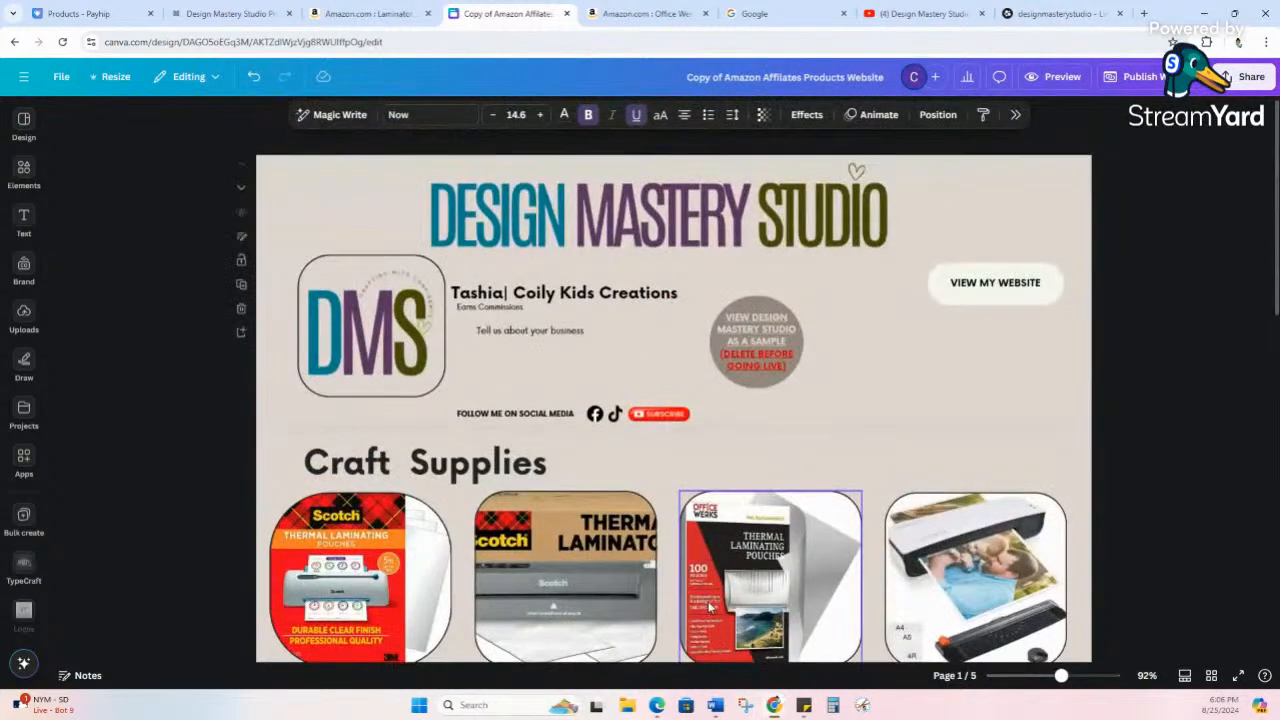
pyautogui.scroll(-3, 716, 620)
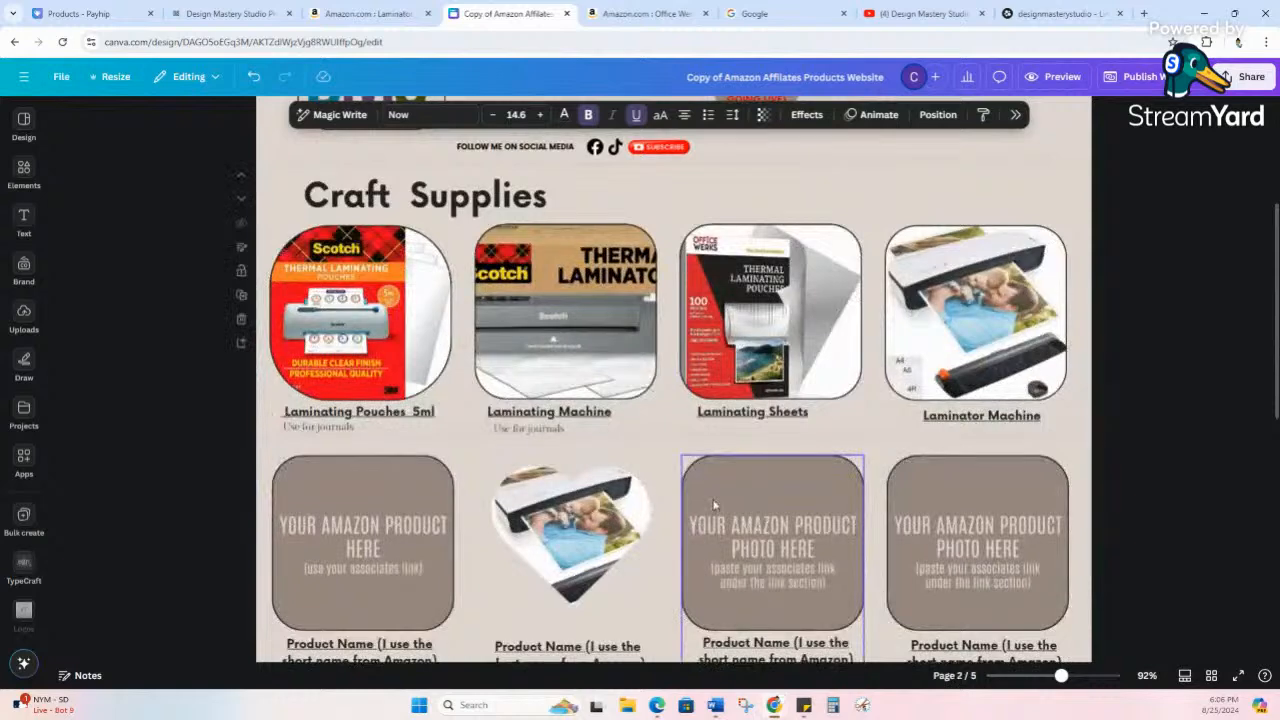
pyautogui.scroll(3, 714, 505)
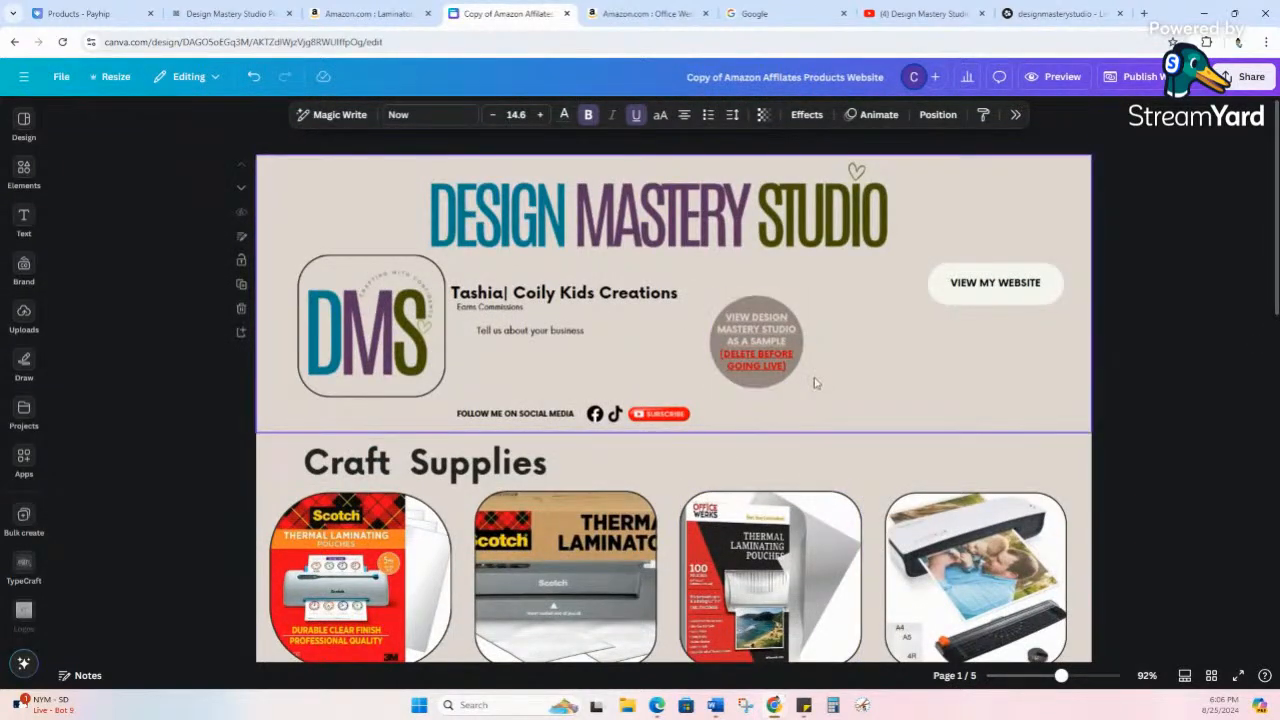
pyautogui.click(766, 363)
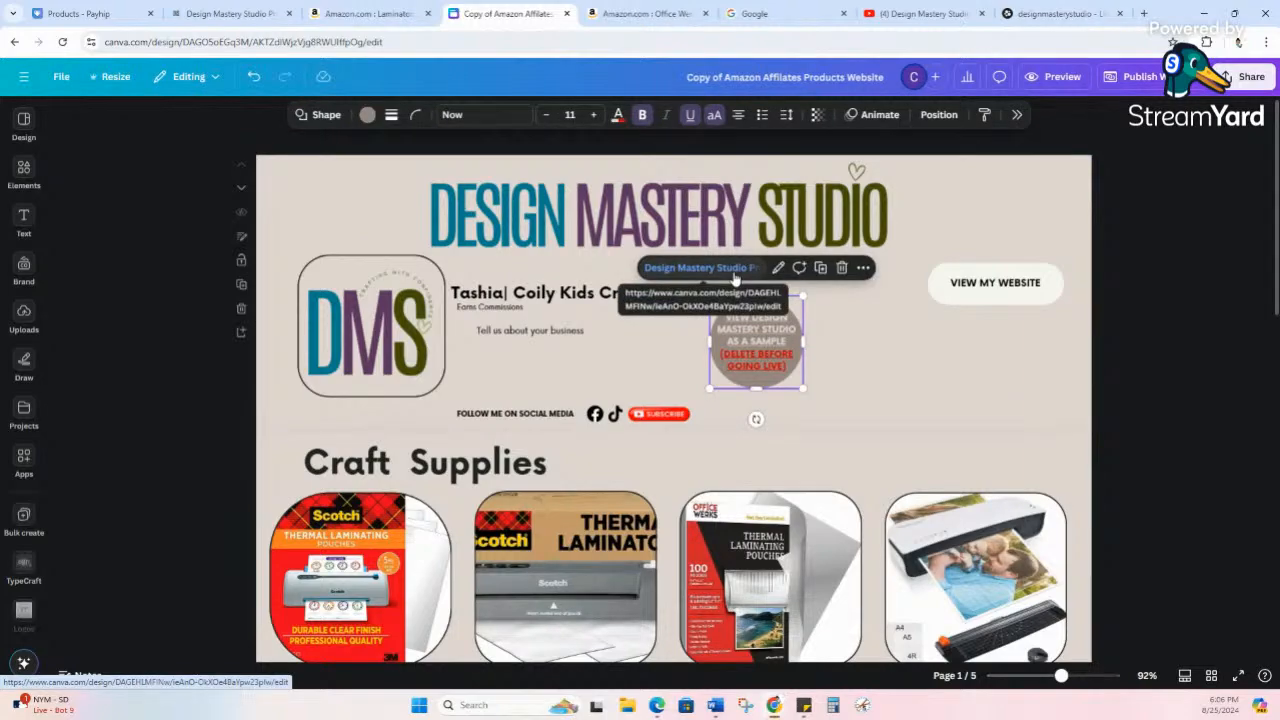
pyautogui.click(230, 13)
pyautogui.scroll(1, 815, 408)
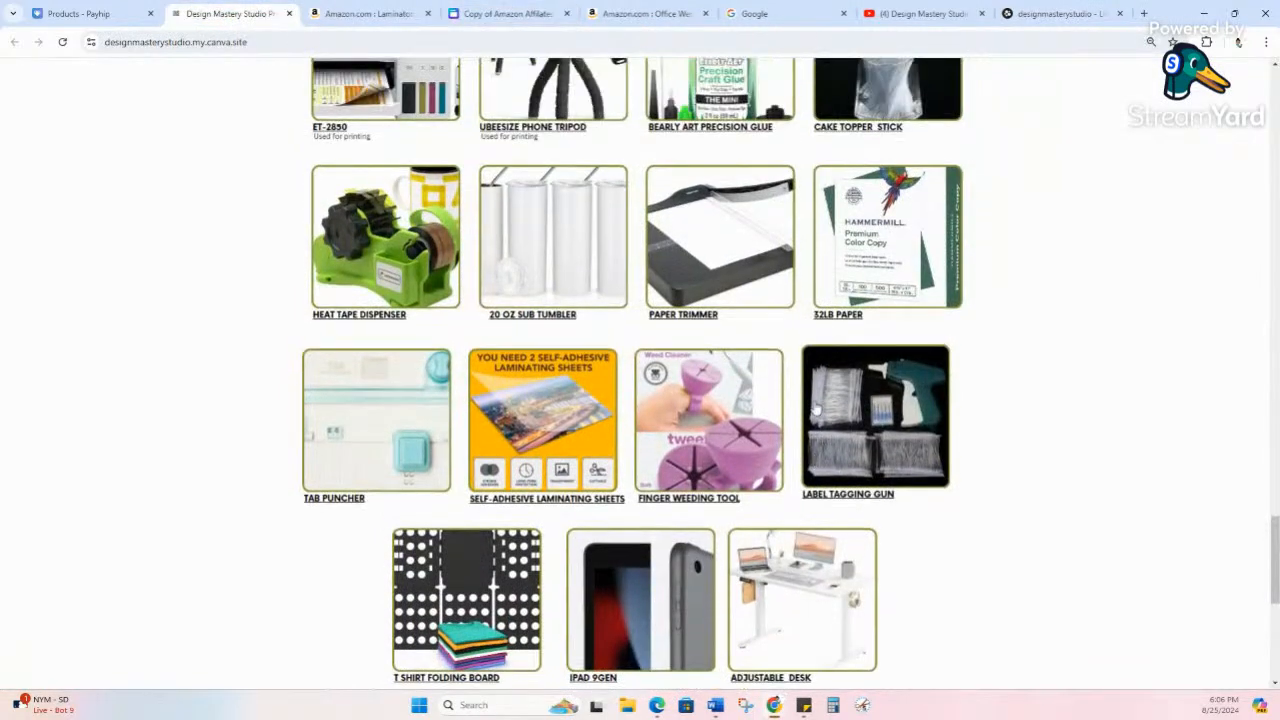
pyautogui.scroll(10, 815, 408)
pyautogui.click(537, 15)
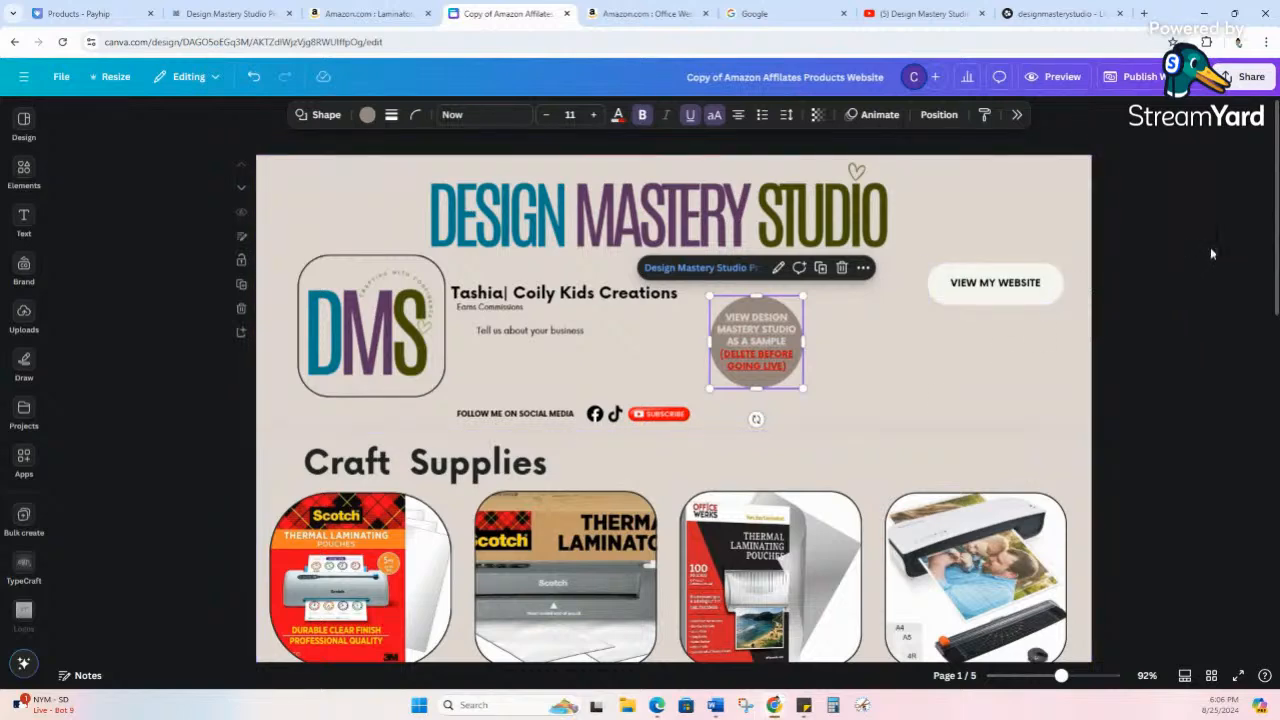
# - Set the browser tab title in the website's publish settings to "Design Mastery Studio Amazon Links"
pyautogui.click(1156, 83)
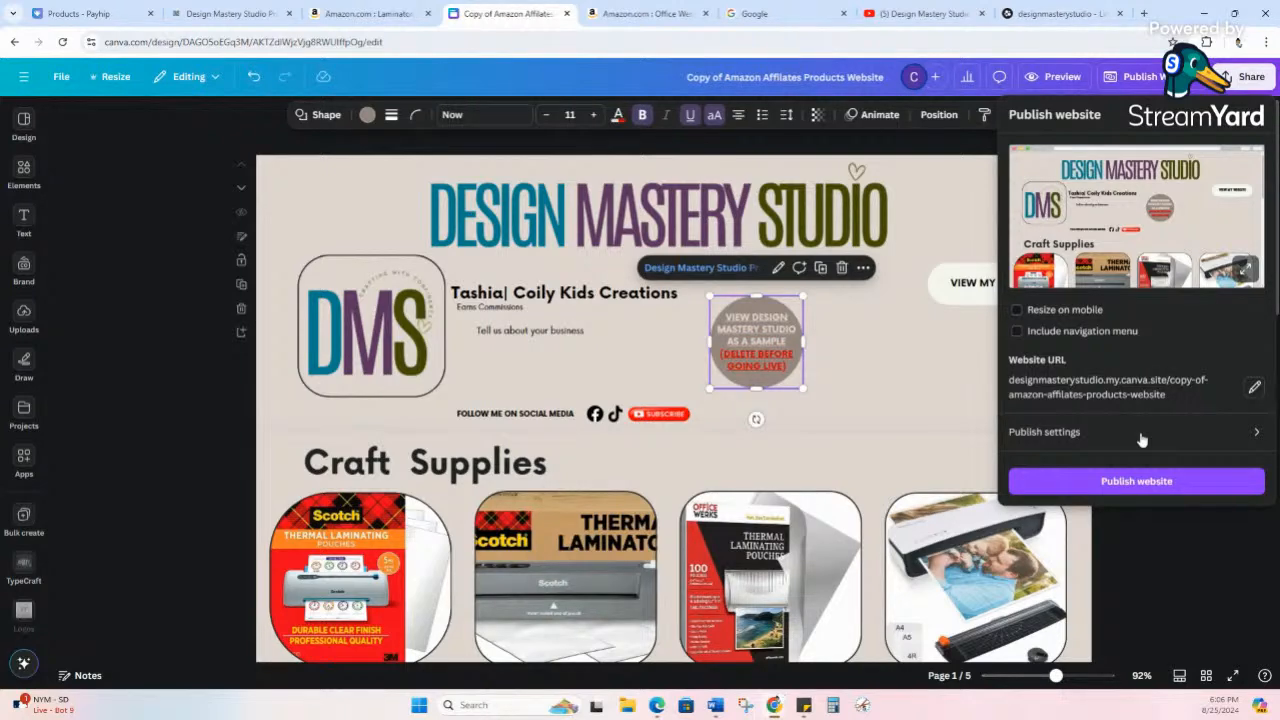
pyautogui.click(1142, 432)
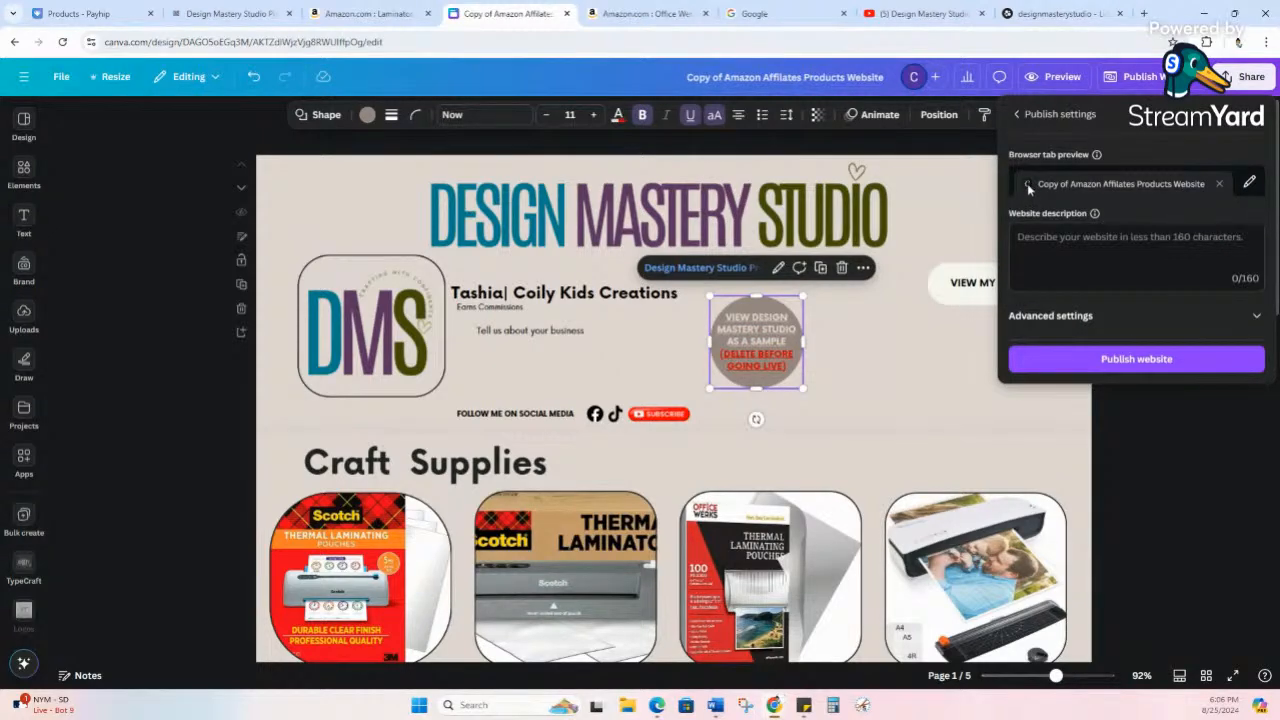
pyautogui.click(1248, 182)
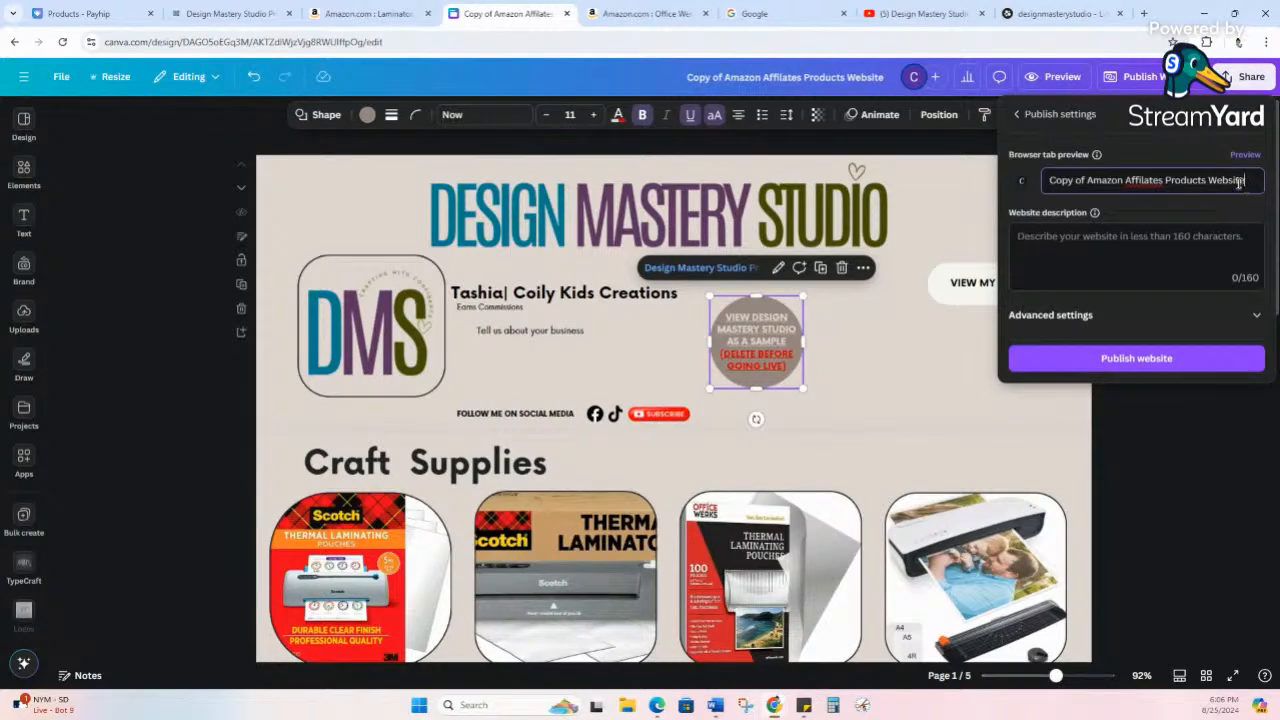
pyautogui.moveTo(1250, 180); pyautogui.dragTo(1014, 188)
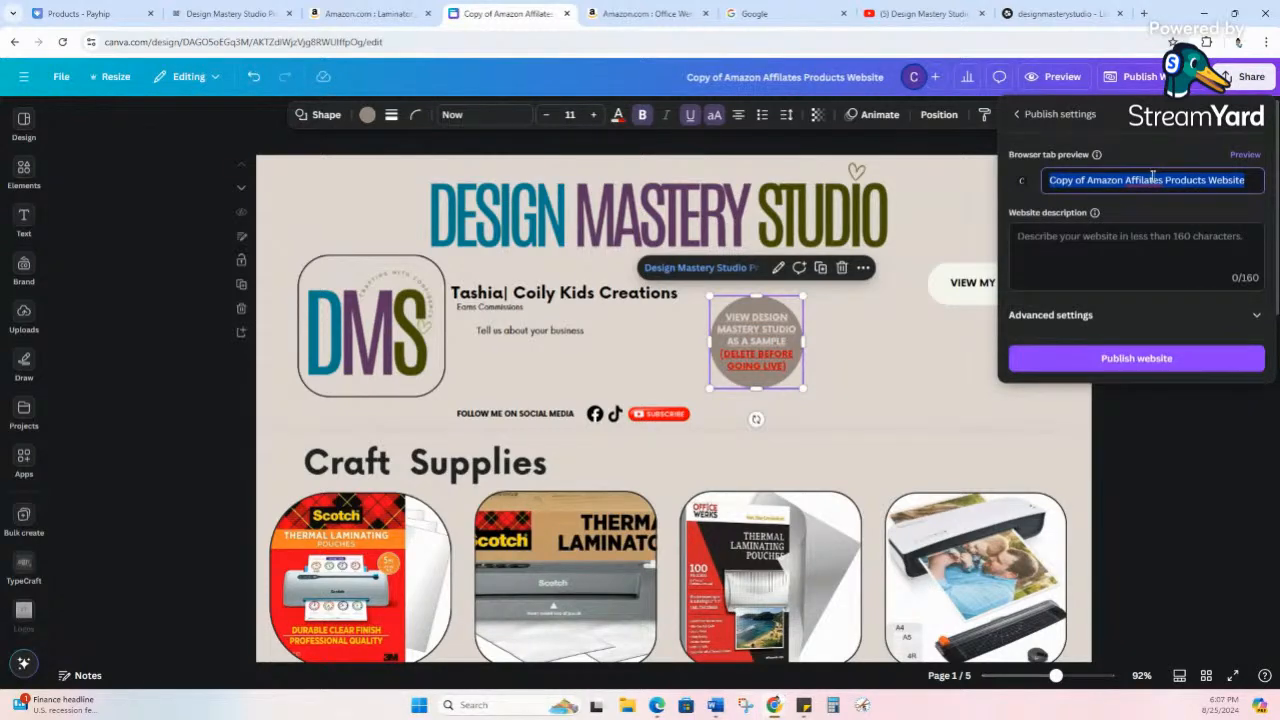
pyautogui.write('Design')
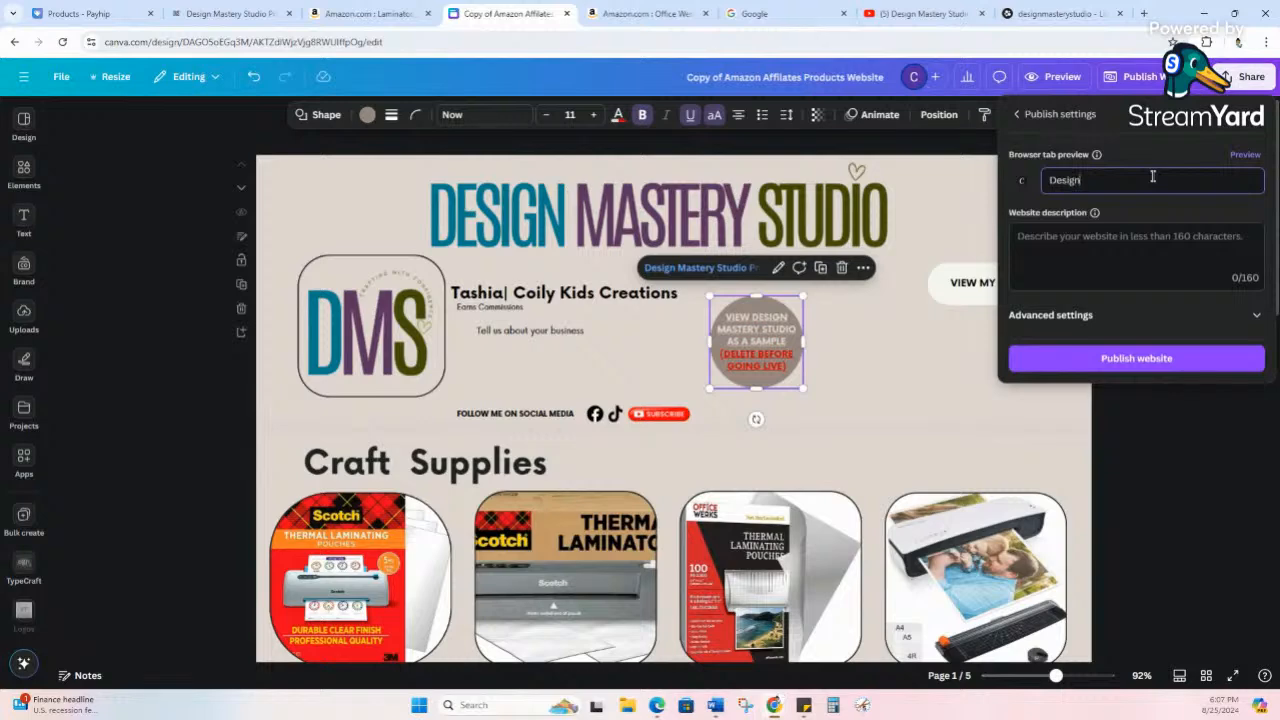
pyautogui.write(' Mastery Studio Amazon Links')
pyautogui.click(1153, 179)
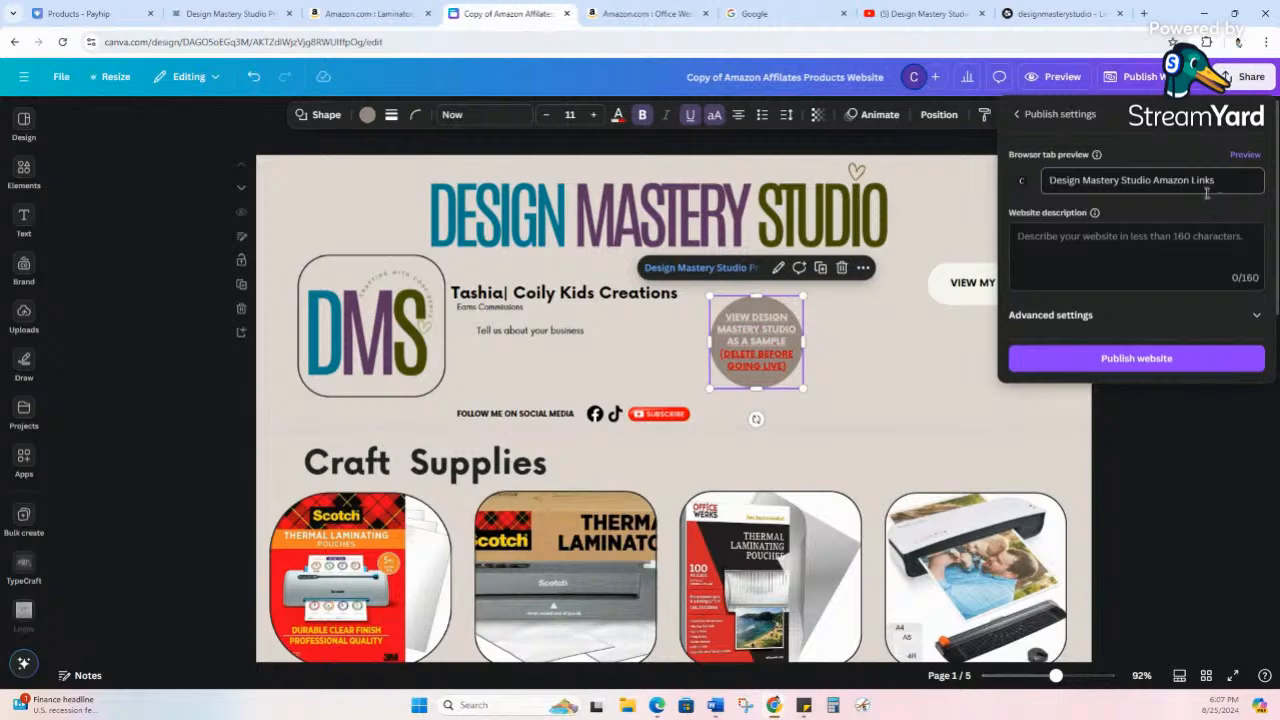
# - Set the browser tab icon to the first multicoloured DMS logo from the brand logos
pyautogui.click(1022, 181)
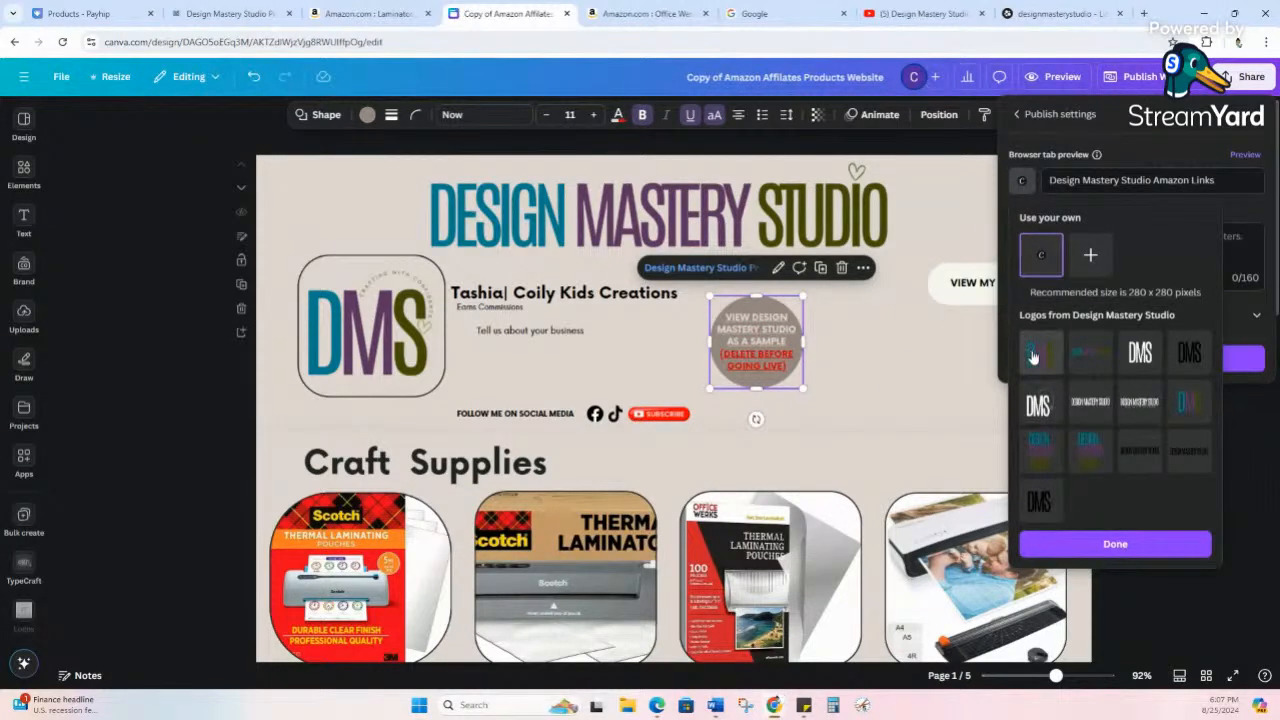
pyautogui.click(1033, 357)
pyautogui.click(1117, 548)
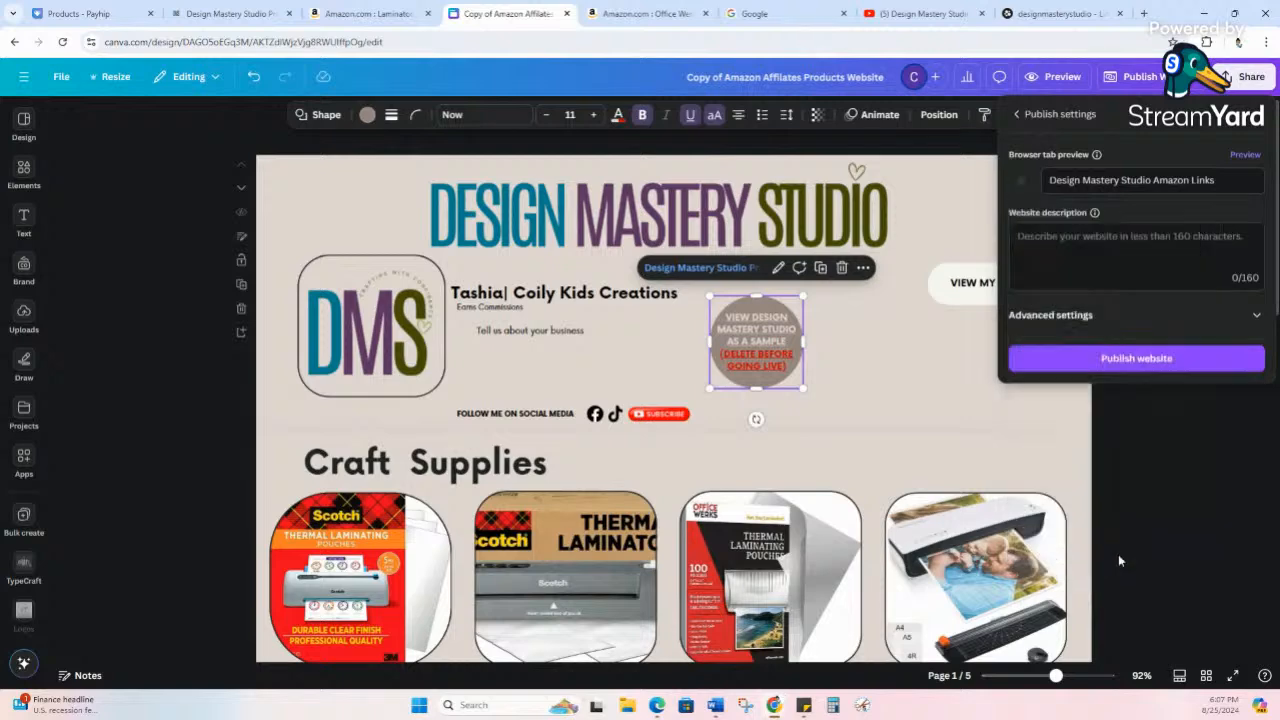
# - Upload the image "youtube live on tiktok (3)" from Downloads as a custom browser tab icon
pyautogui.click(1026, 185)
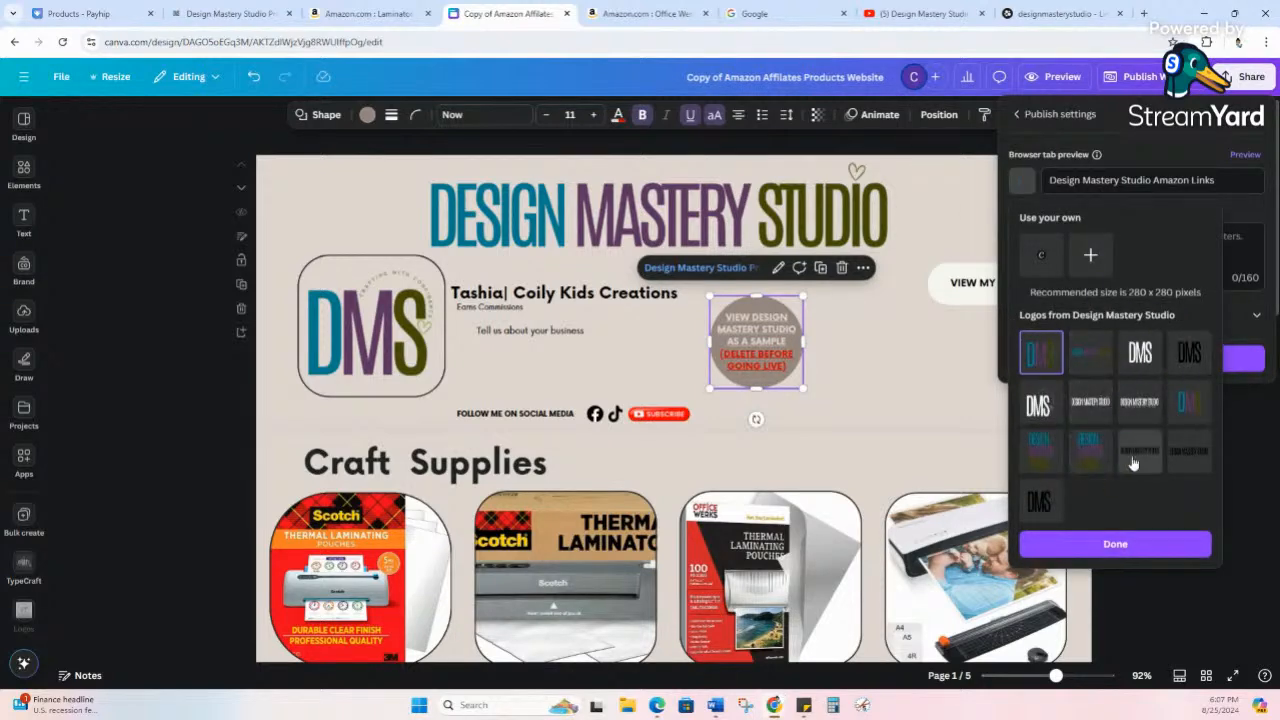
pyautogui.click(1090, 254)
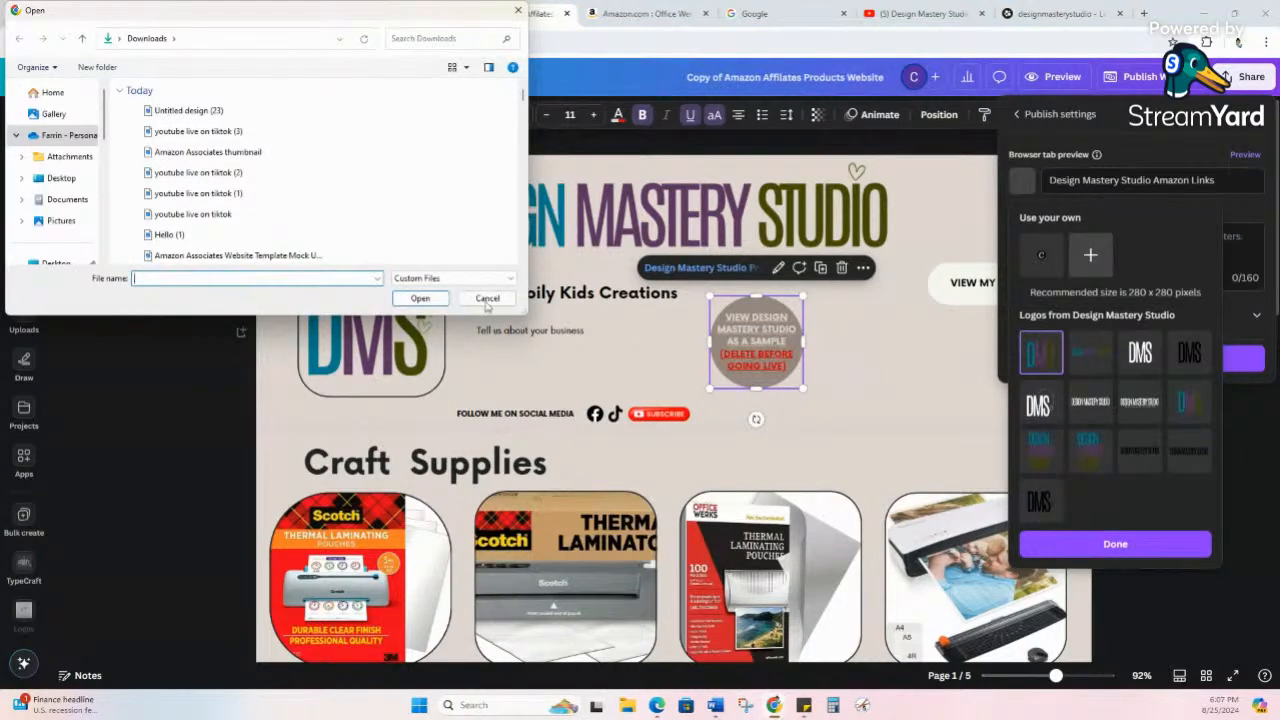
pyautogui.doubleClick(194, 133)
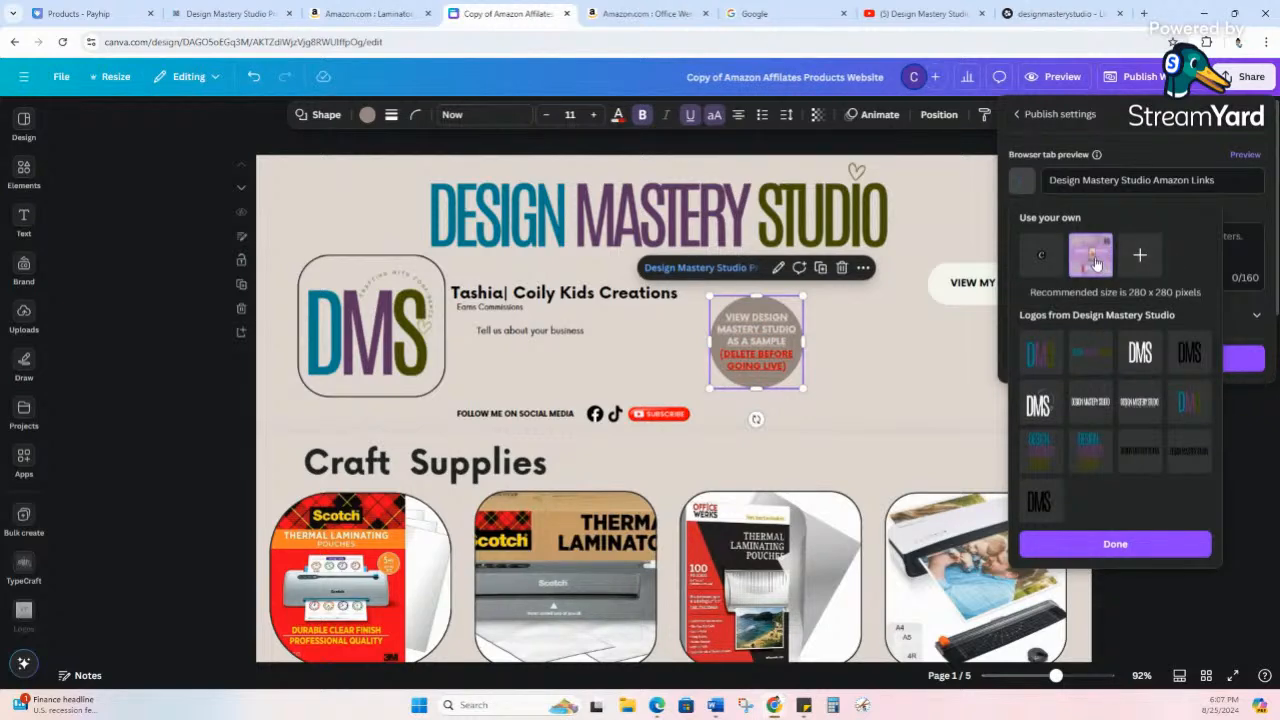
pyautogui.click(1027, 196)
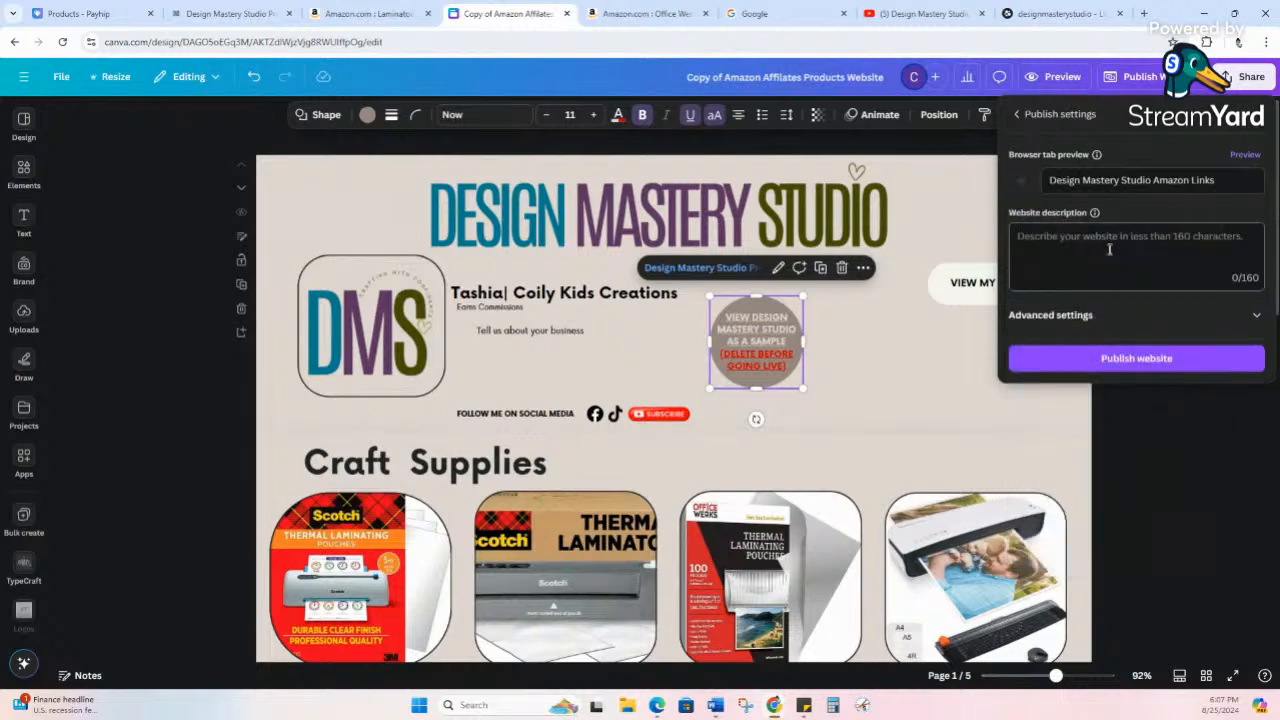
# - Change the browser tab icon to the multicoloured DMS logo in the second row of brand logos
pyautogui.click(1024, 198)
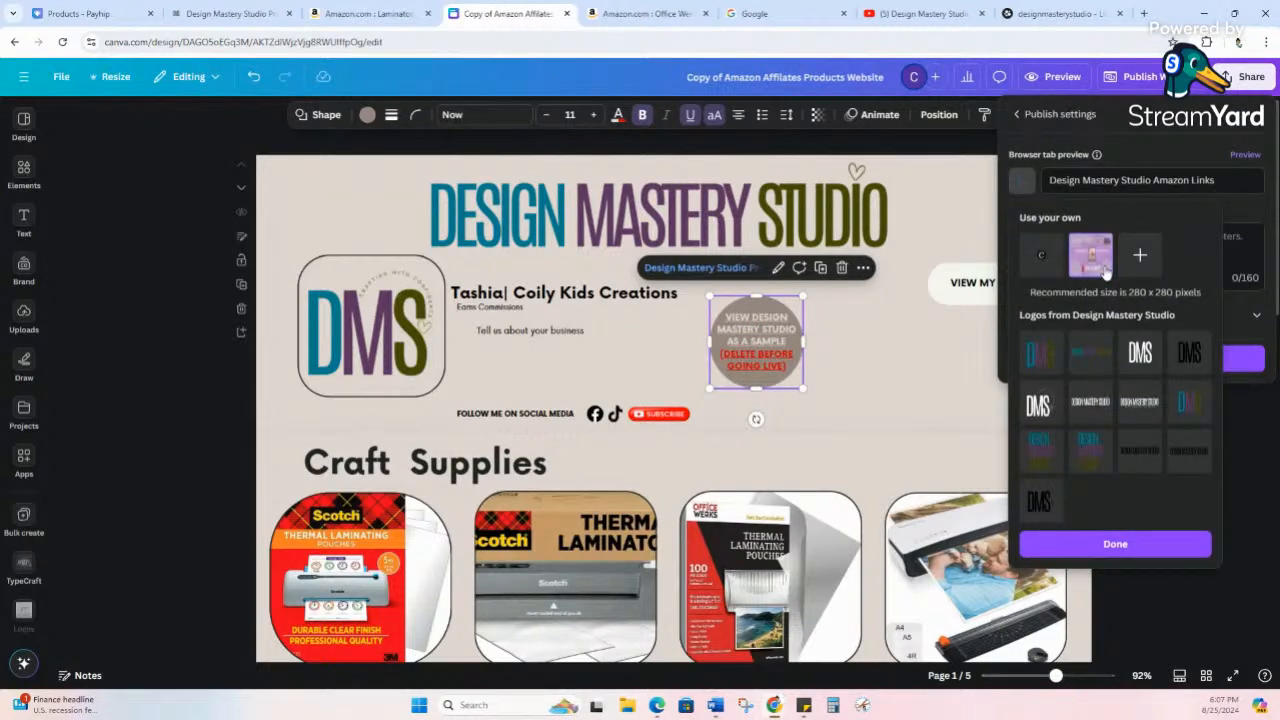
pyautogui.click(1187, 398)
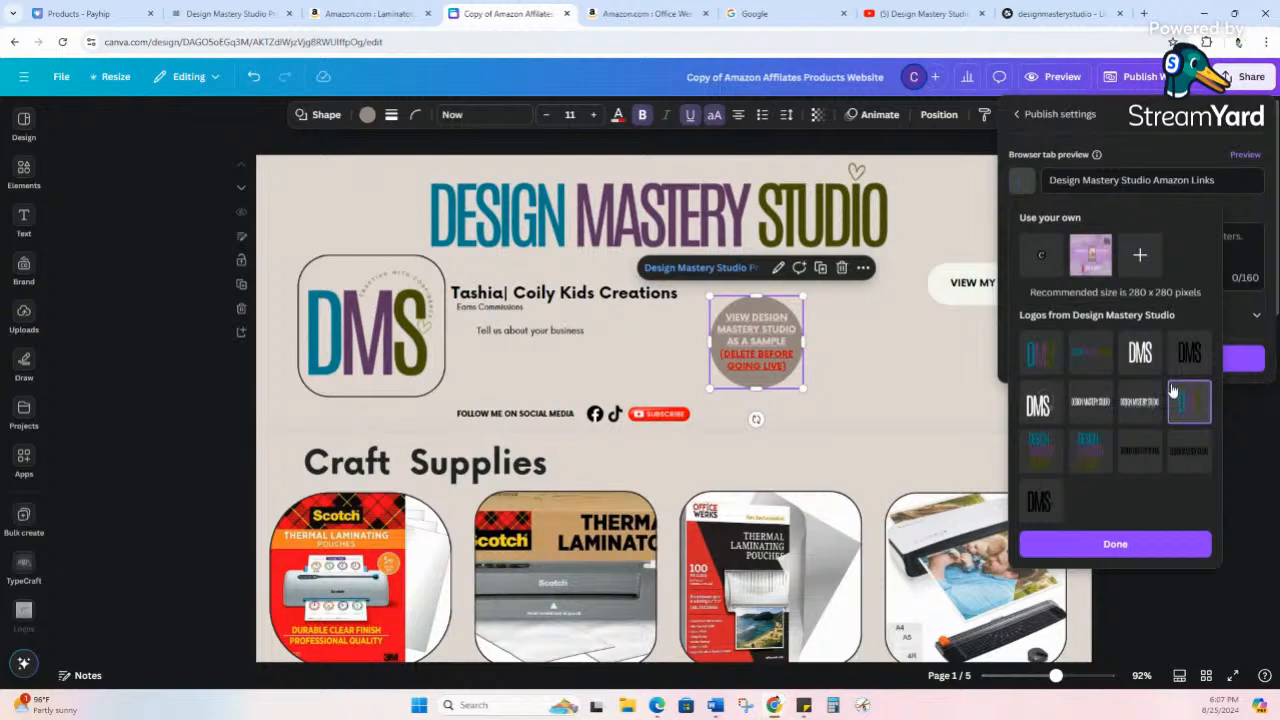
pyautogui.click(1062, 178)
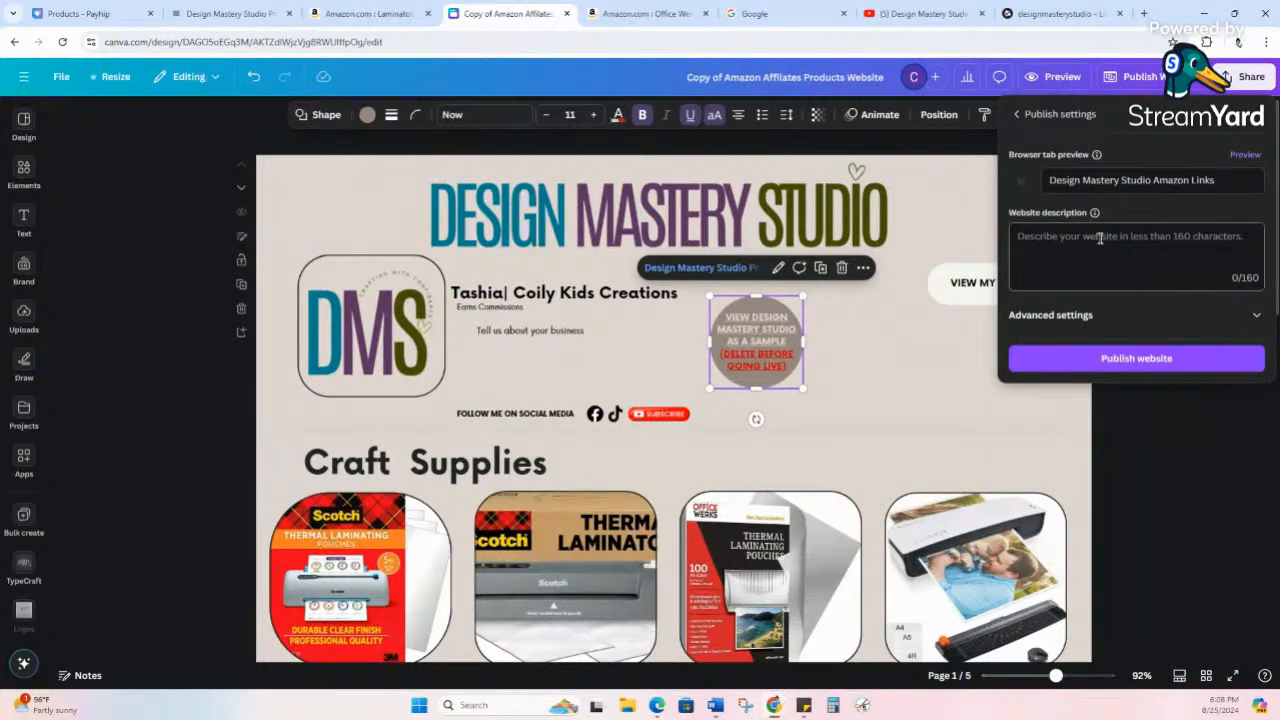
# - Preview the website with Resize on mobile enabled, turn the option off again and leave the publish options
pyautogui.click(1018, 115)
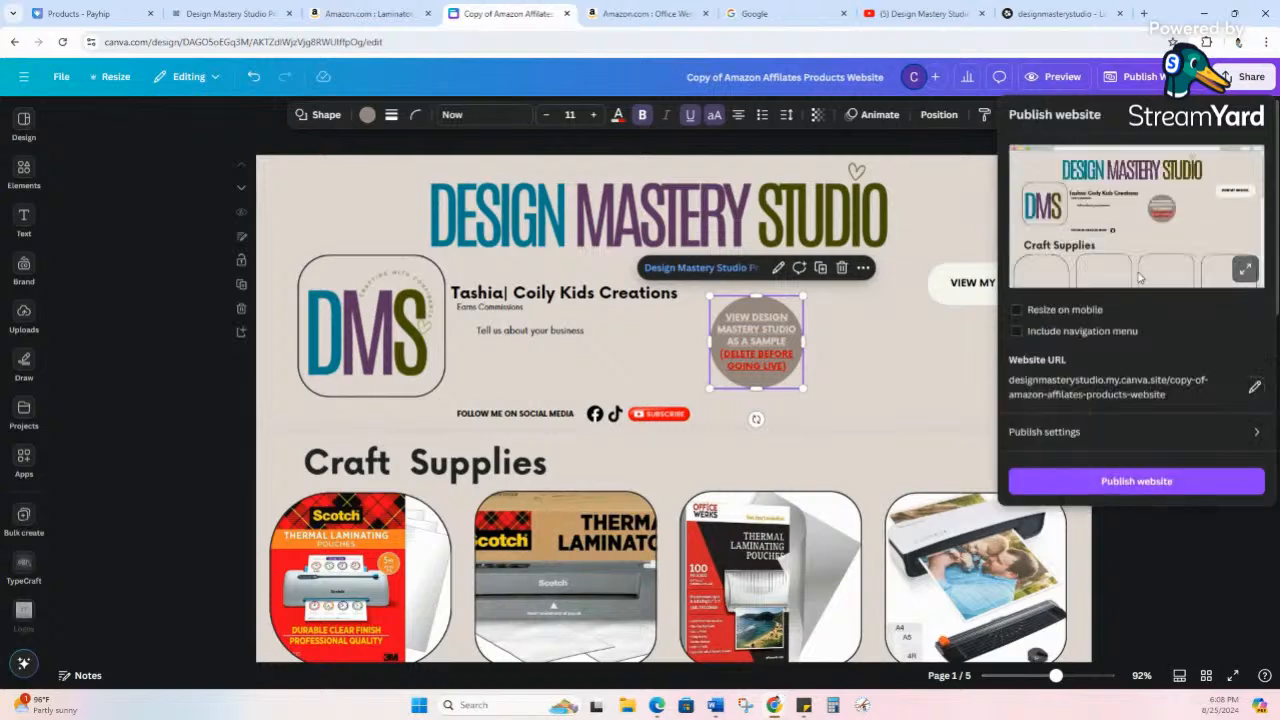
pyautogui.click(1092, 314)
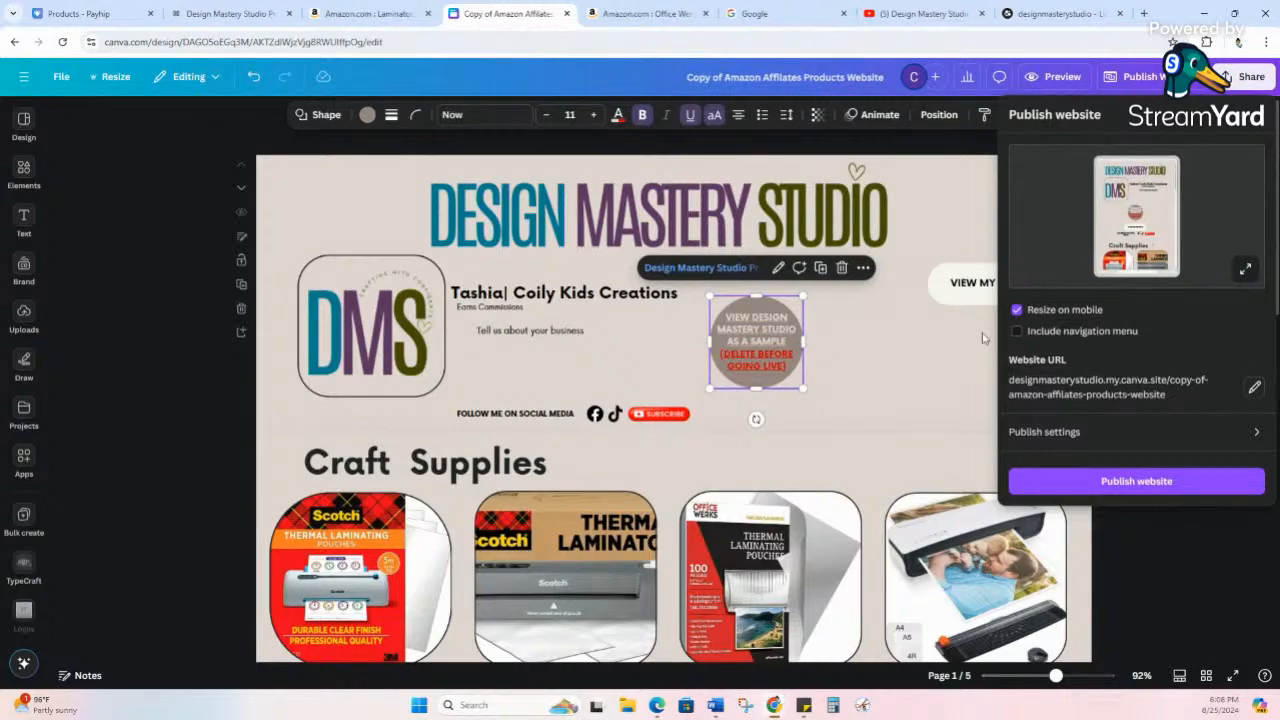
pyautogui.click(1017, 310)
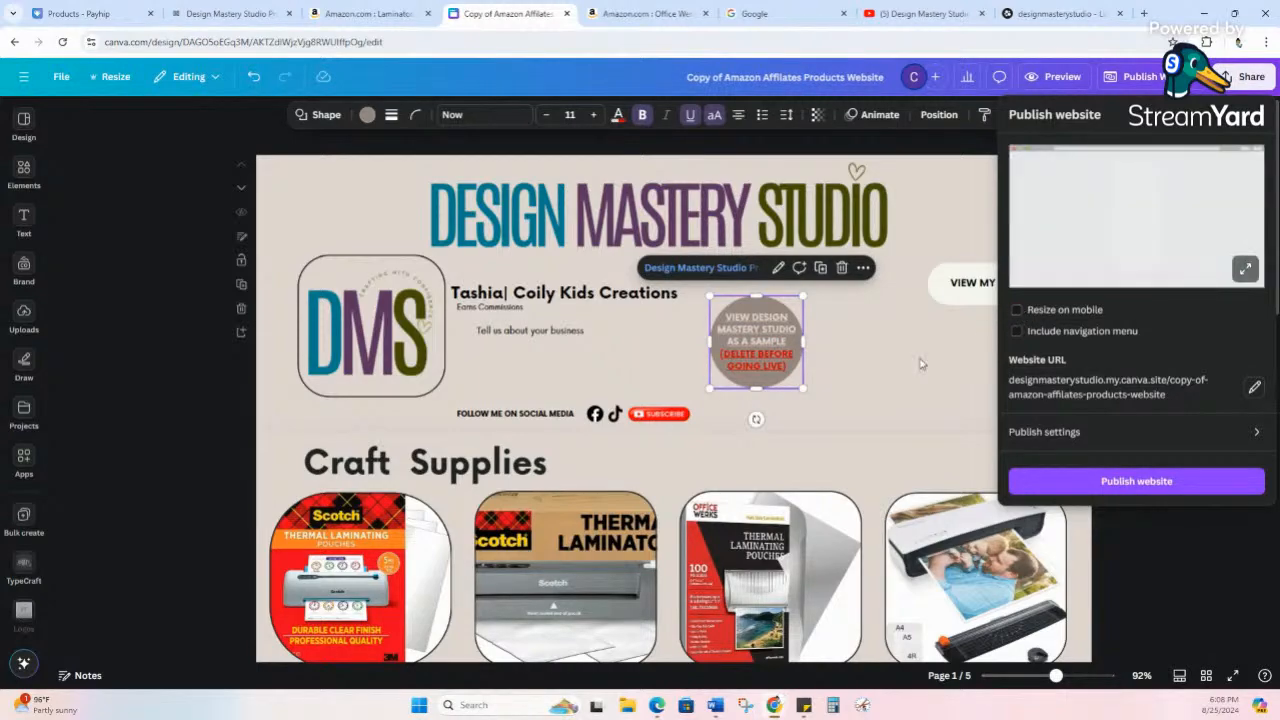
pyautogui.click(921, 364)
# - Duplicate the product row containing the heart-shaped photo twice
pyautogui.scroll(-15, 660, 404)
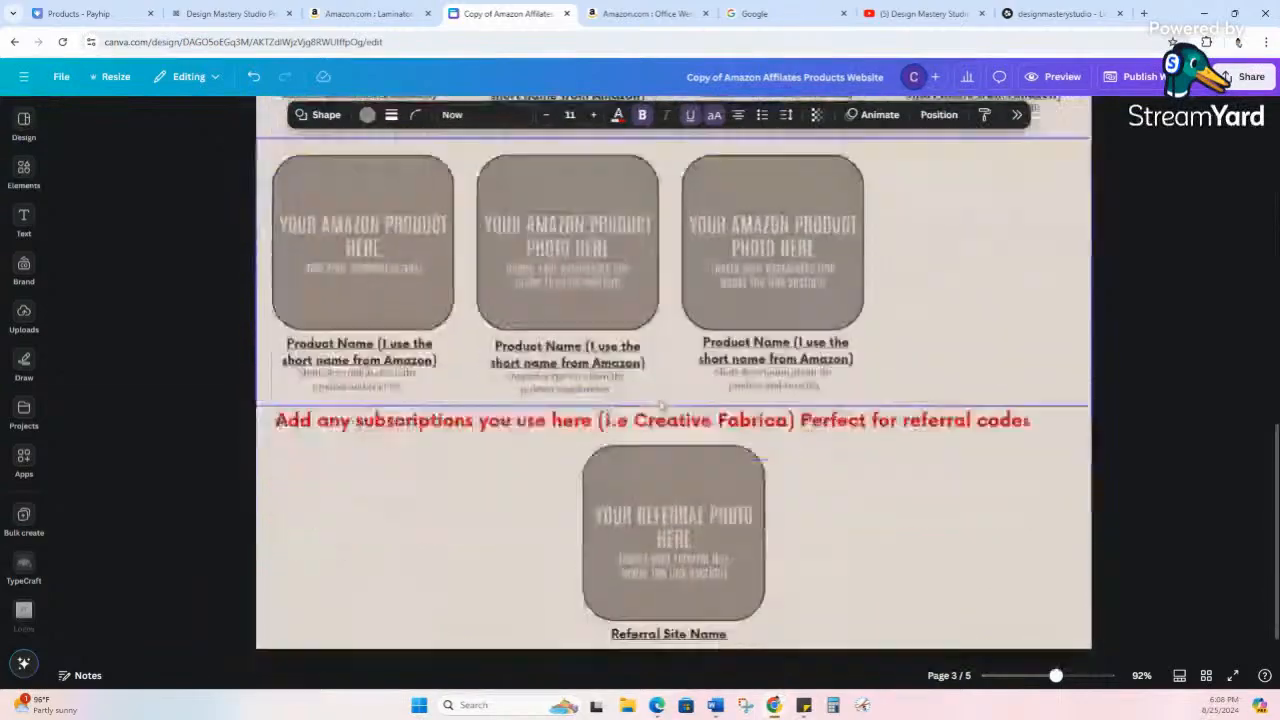
pyautogui.scroll(4, 660, 404)
pyautogui.click(241, 368)
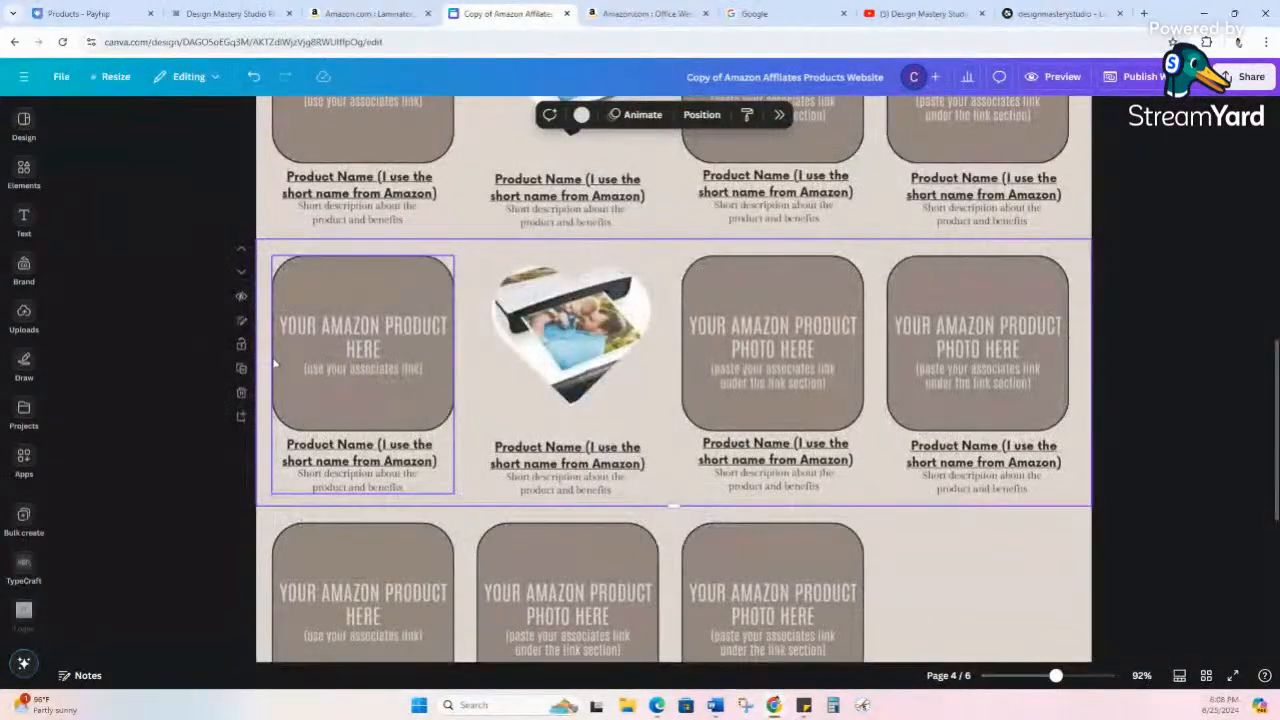
pyautogui.click(241, 369)
pyautogui.scroll(-3, 478, 346)
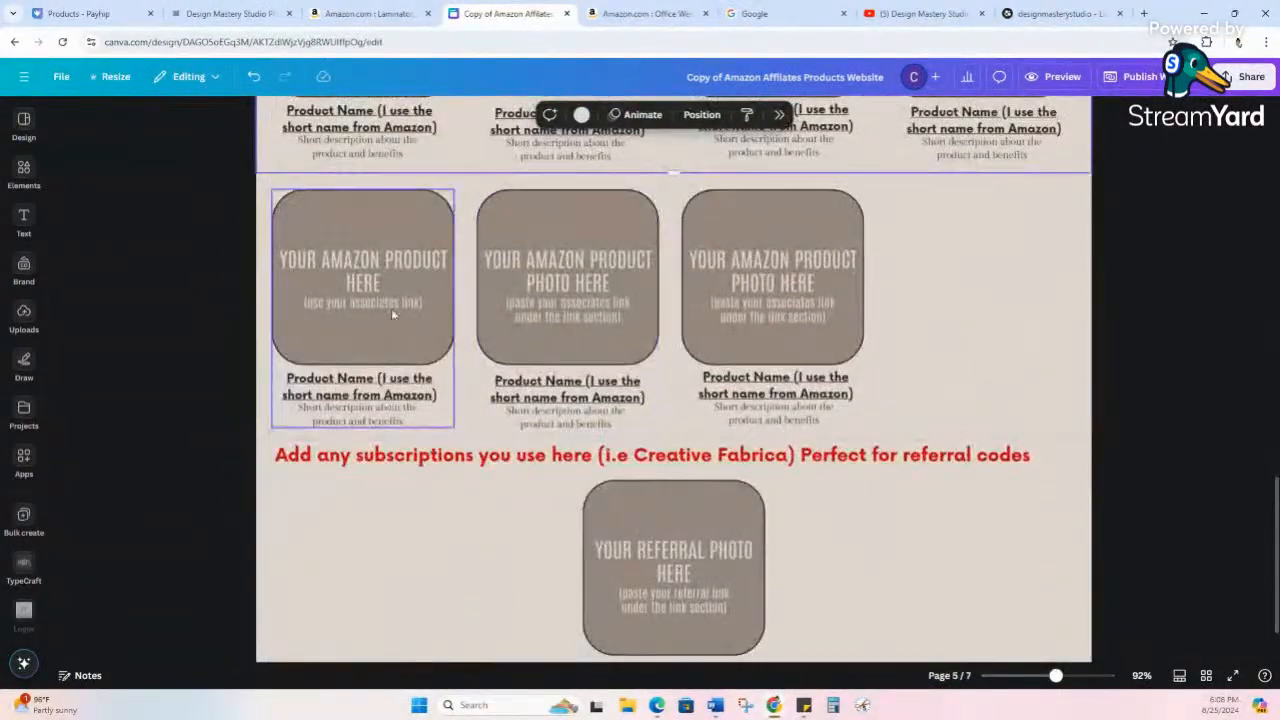
pyautogui.scroll(20, 391, 308)
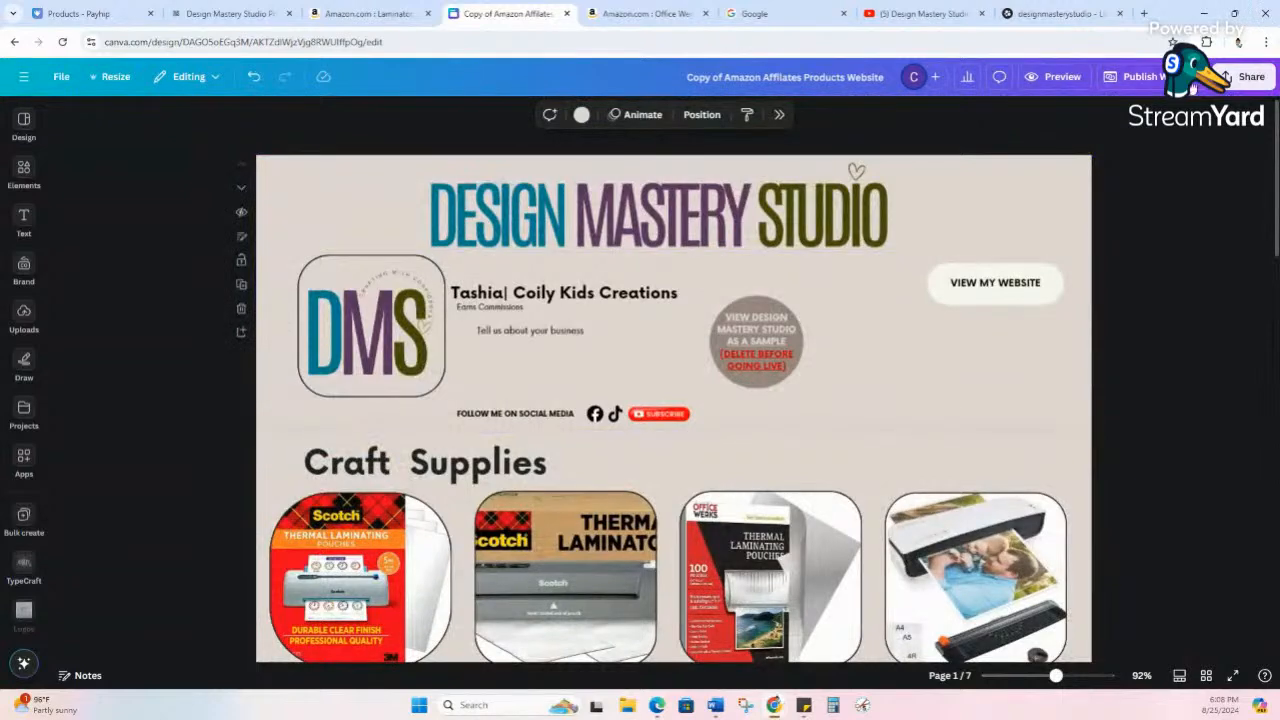
# - Open the website publish options and examine the small mobile preview with Resize on mobile enabled
pyautogui.click(1150, 77)
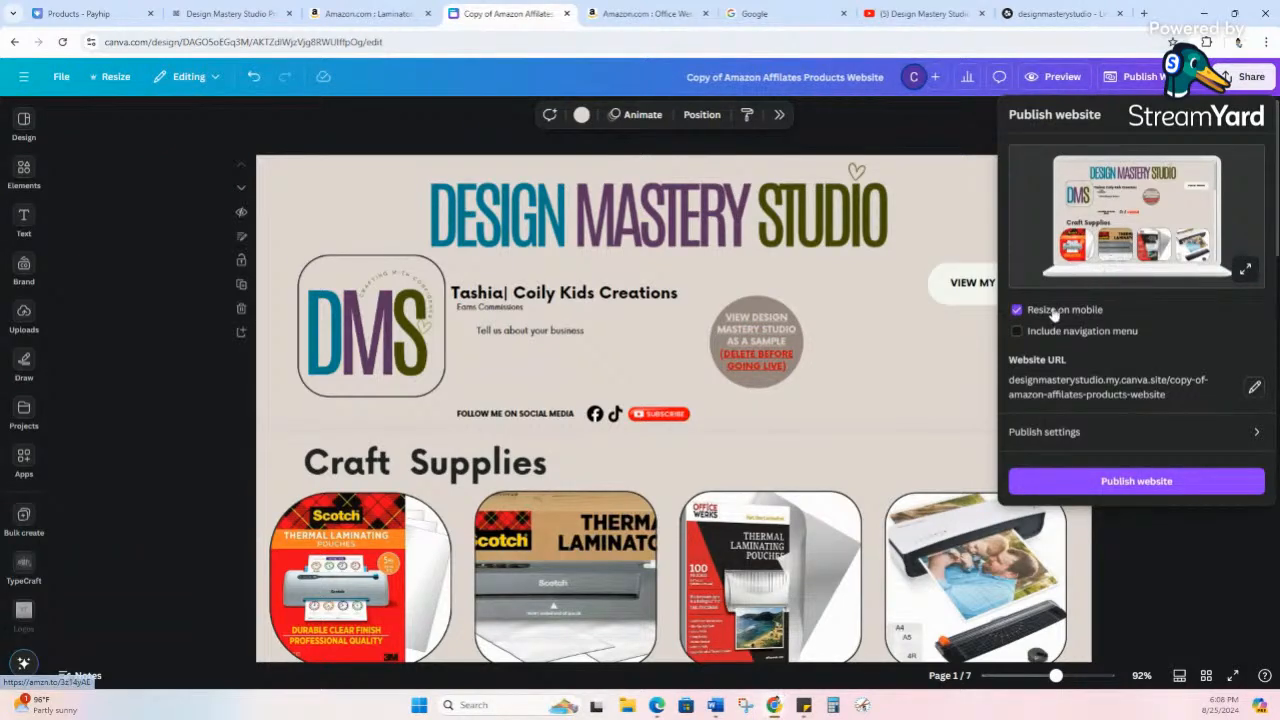
pyautogui.moveTo(1028, 314)
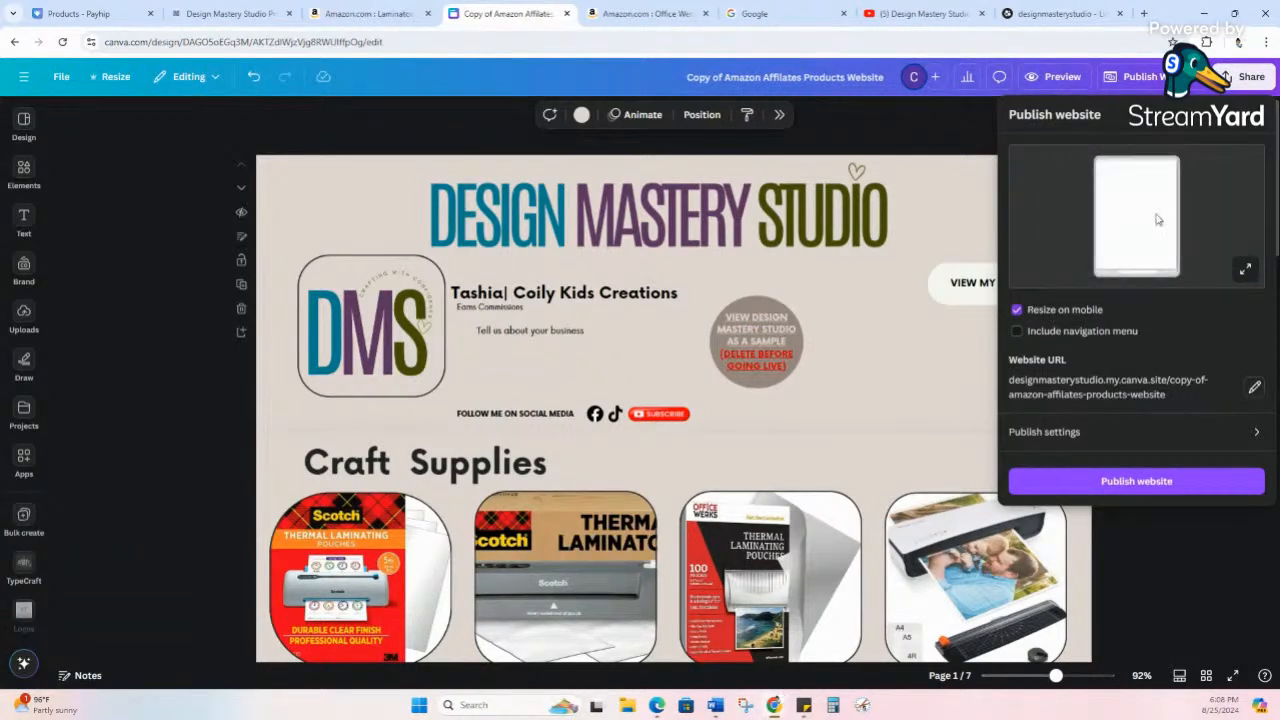
pyautogui.scroll(-3, 1164, 218)
pyautogui.scroll(5, 1160, 220)
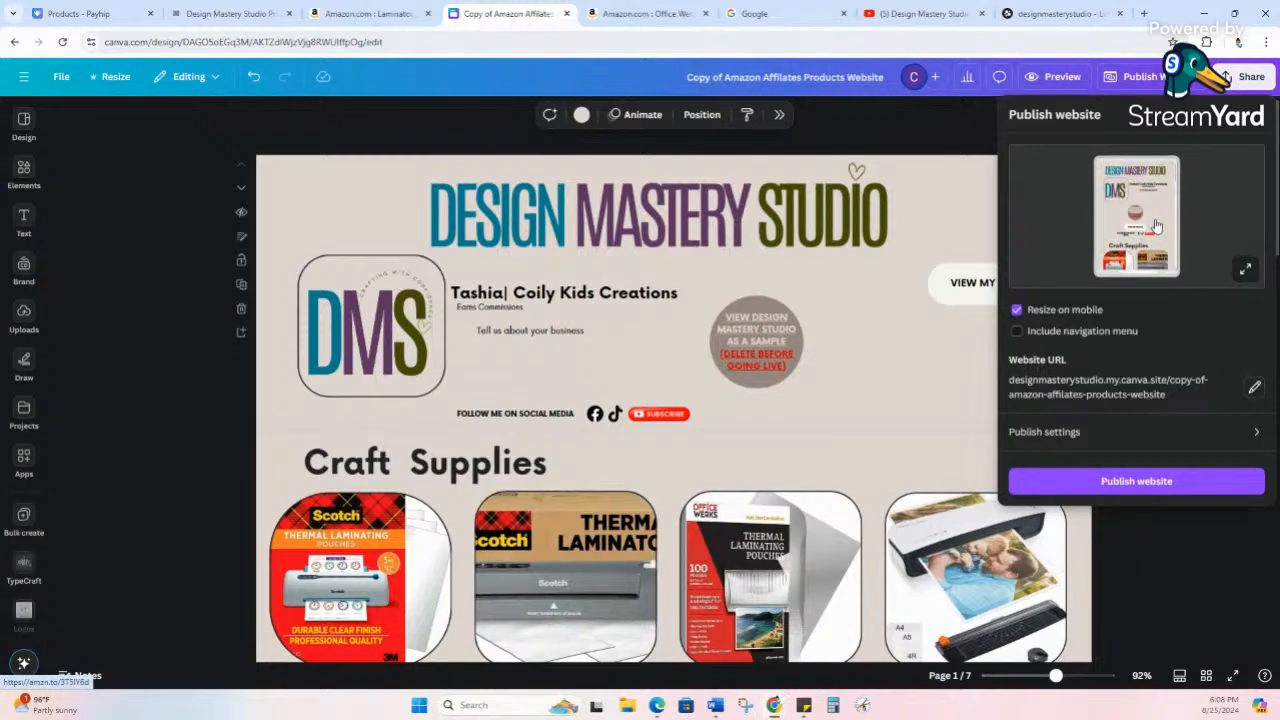
pyautogui.scroll(-3, 1156, 226)
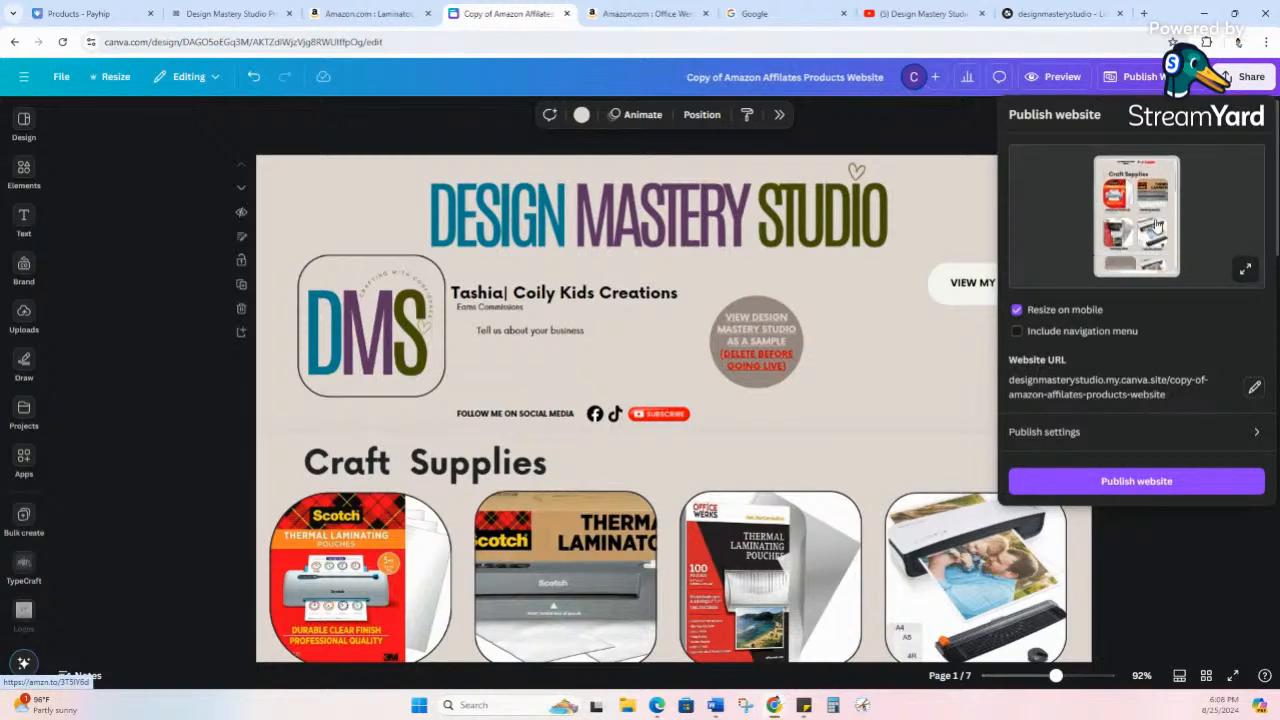
# - Turn off Resize on mobile, examine the product rows in the full-size phone preview and close it
pyautogui.click(1017, 311)
pyautogui.scroll(-3, 1193, 247)
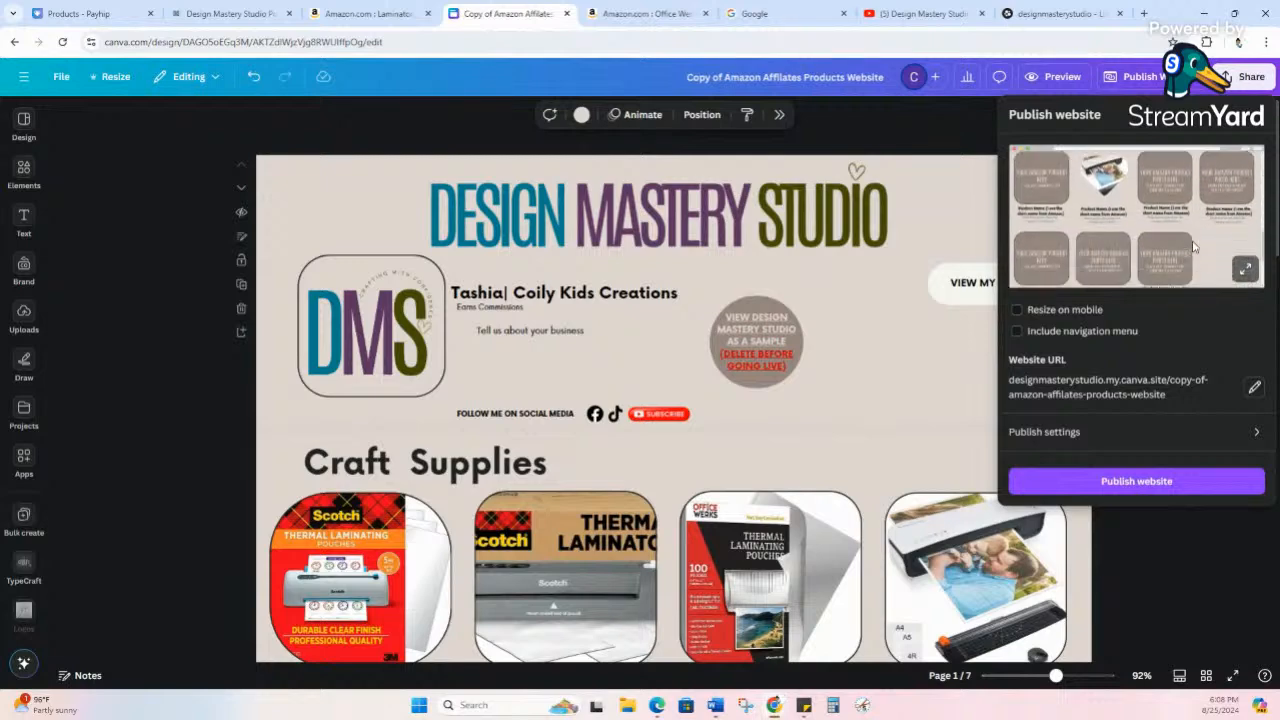
pyautogui.click(1243, 268)
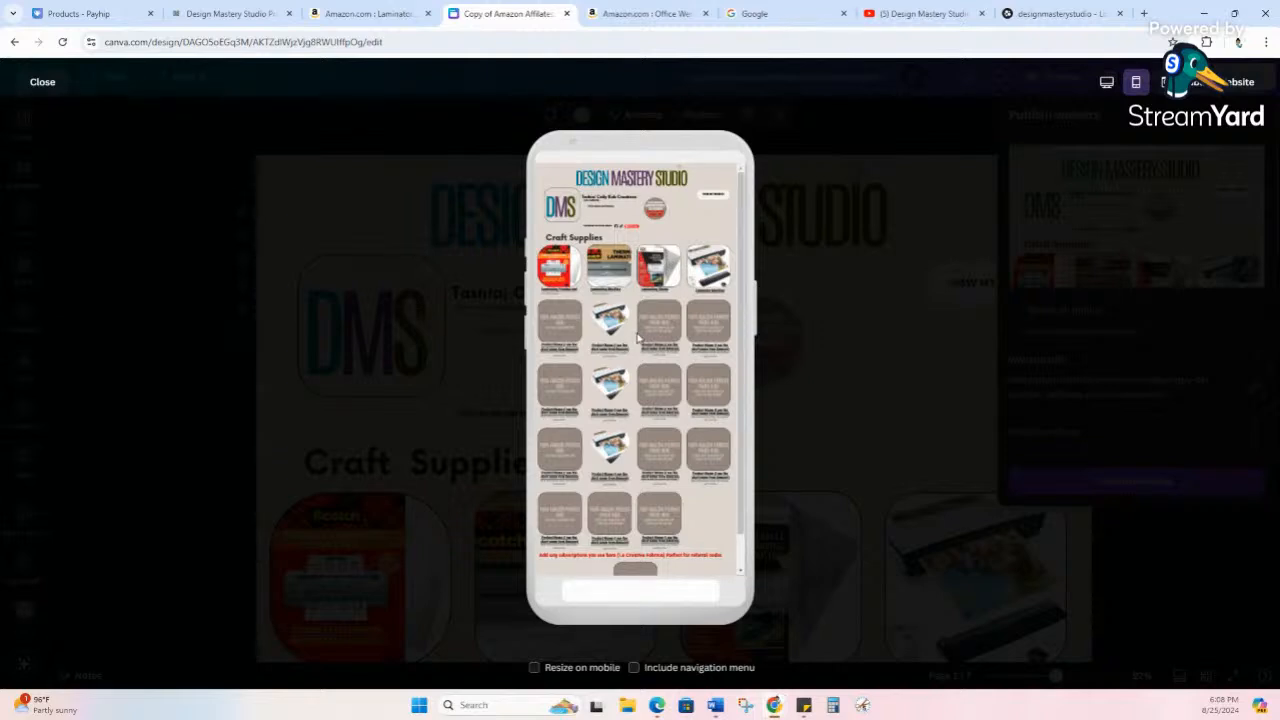
pyautogui.scroll(-1, 638, 338)
pyautogui.scroll(1, 619, 358)
pyautogui.scroll(-1, 655, 350)
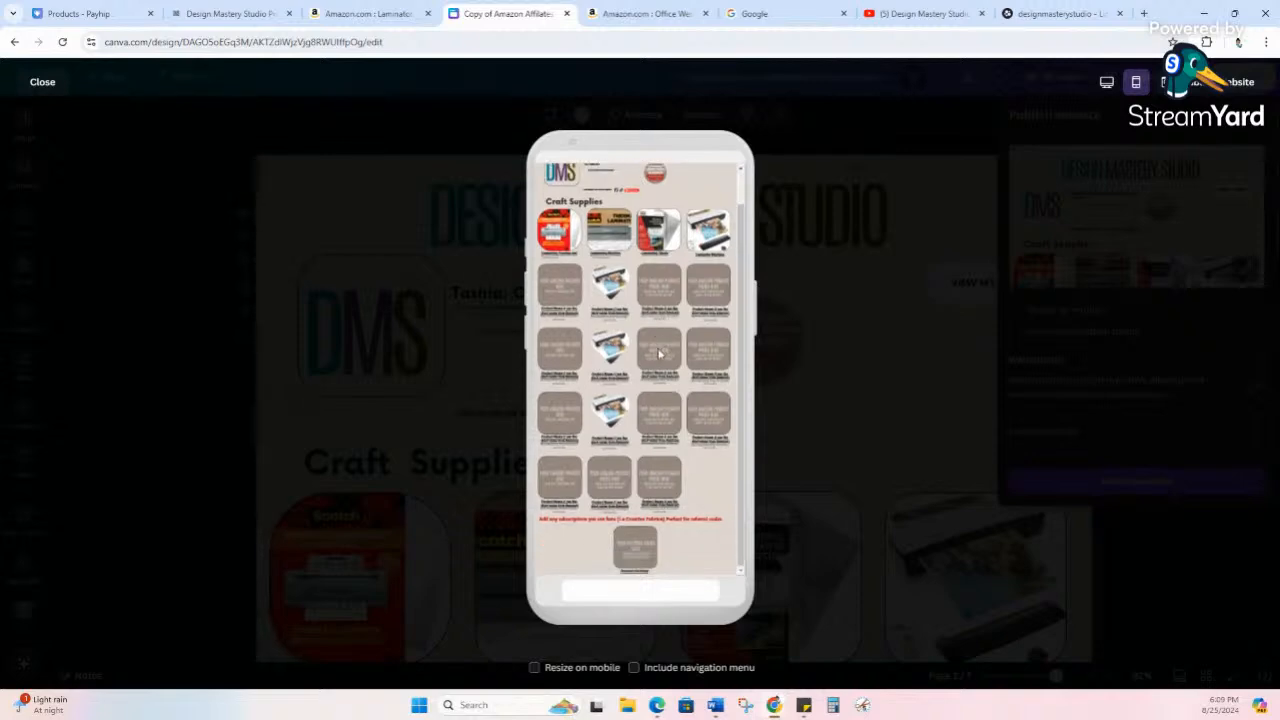
pyautogui.scroll(1, 659, 353)
pyautogui.scroll(-1, 659, 353)
pyautogui.click(48, 86)
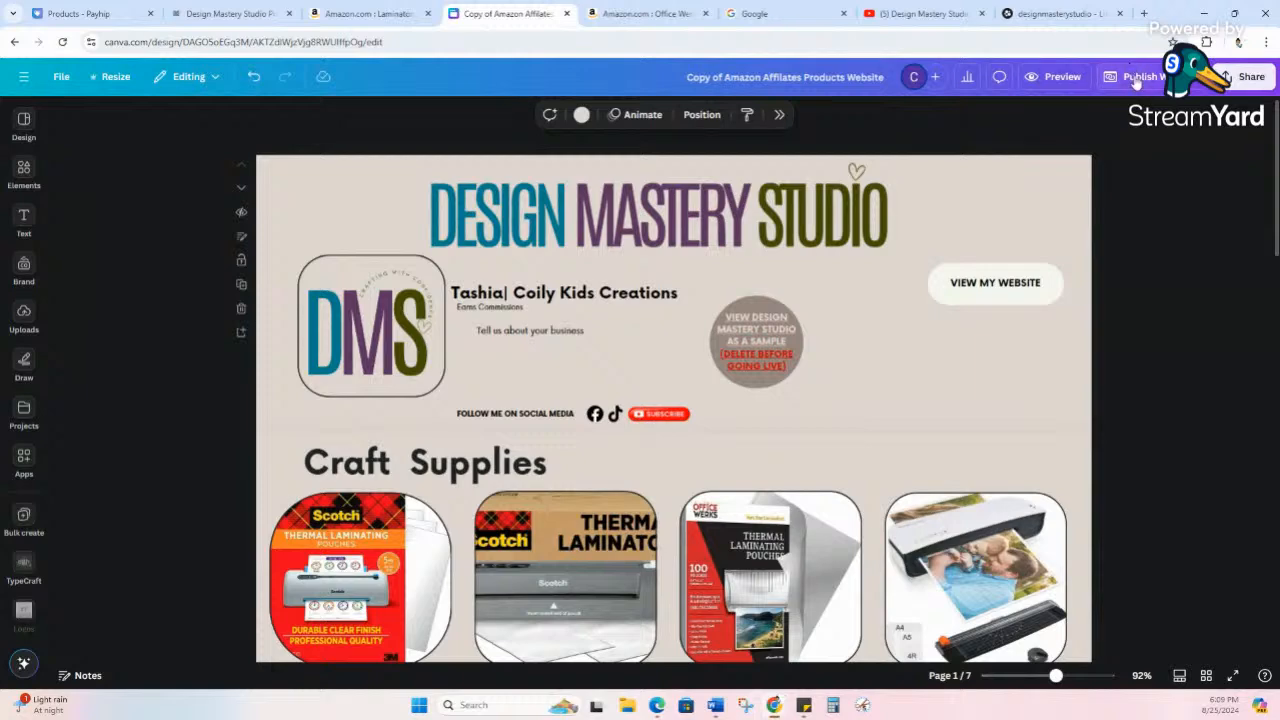
# - Reopen the publish options and examine the full-size phone preview with Resize on mobile enabled, closing it when done
pyautogui.click(1136, 84)
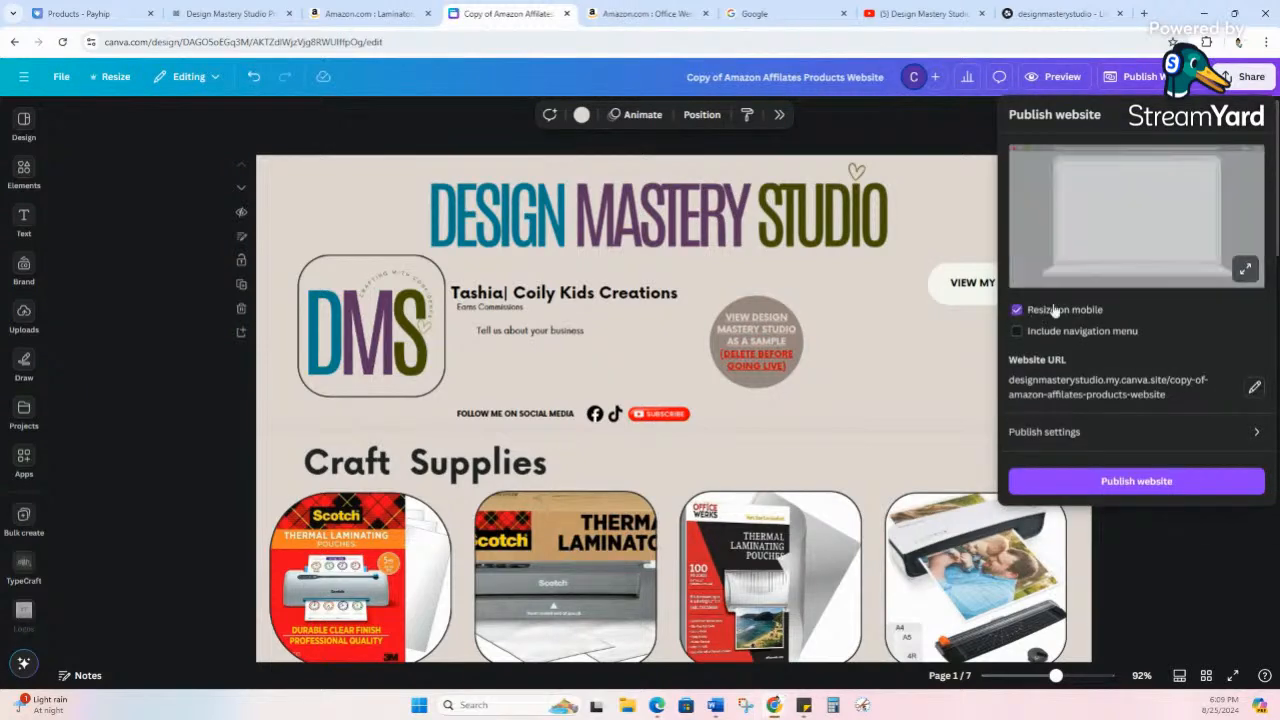
pyautogui.click(1245, 269)
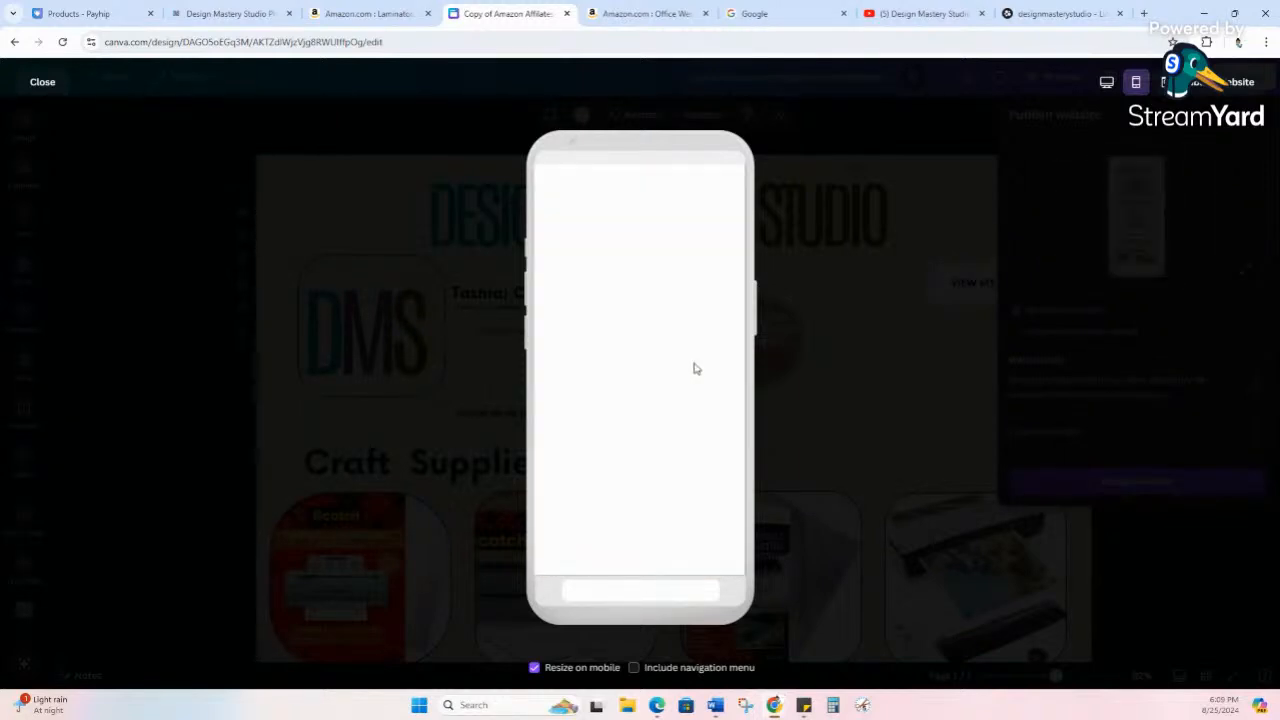
pyautogui.scroll(-3, 695, 370)
pyautogui.scroll(-8, 699, 371)
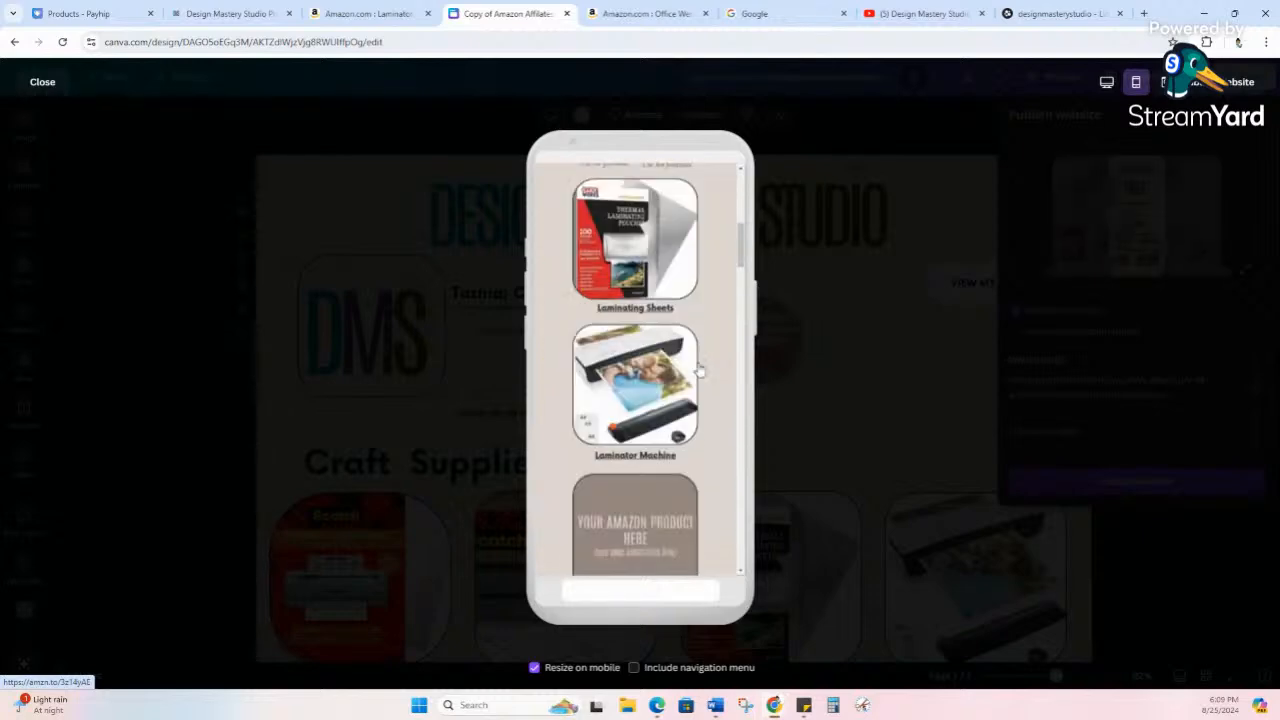
pyautogui.scroll(-10, 699, 377)
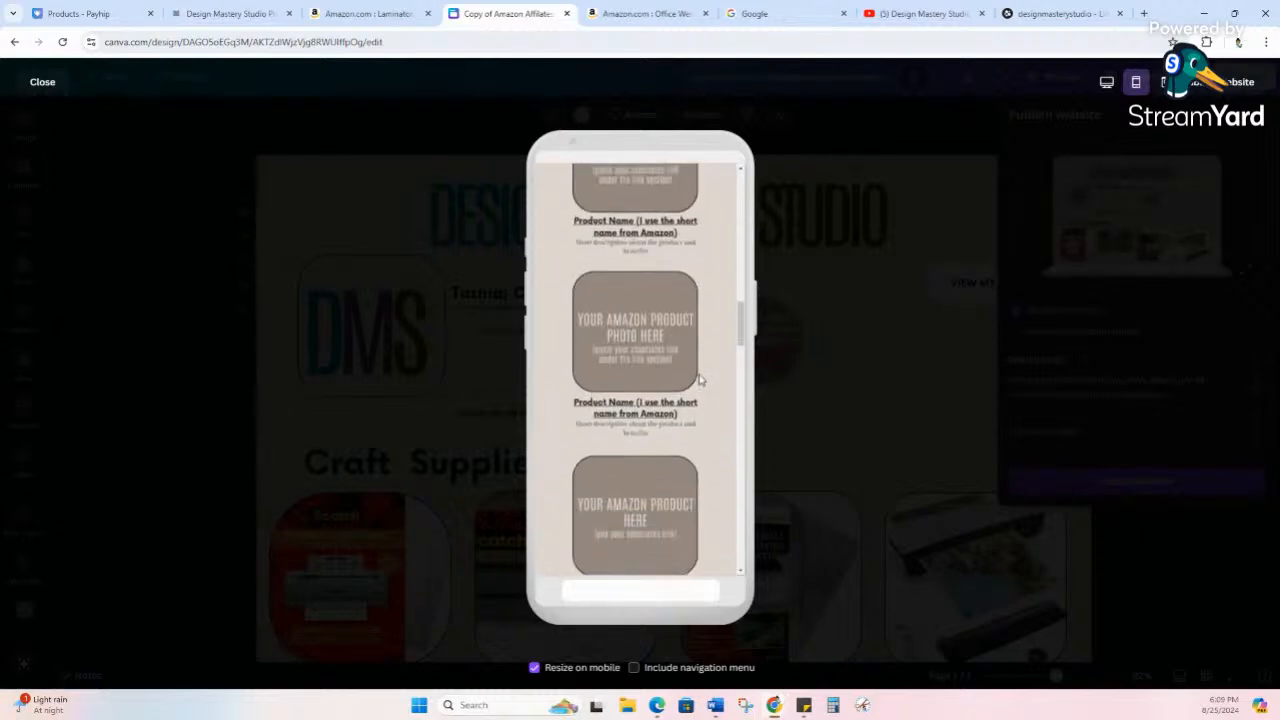
pyautogui.scroll(-10, 699, 377)
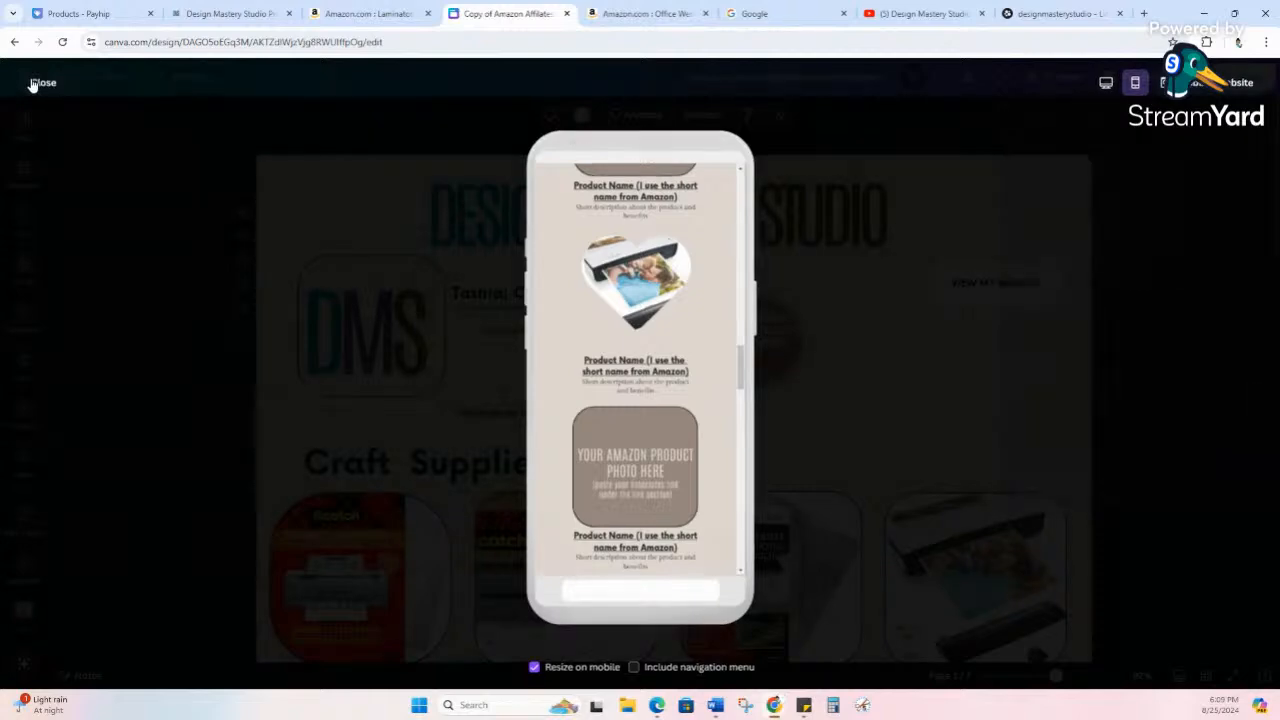
pyautogui.click(36, 84)
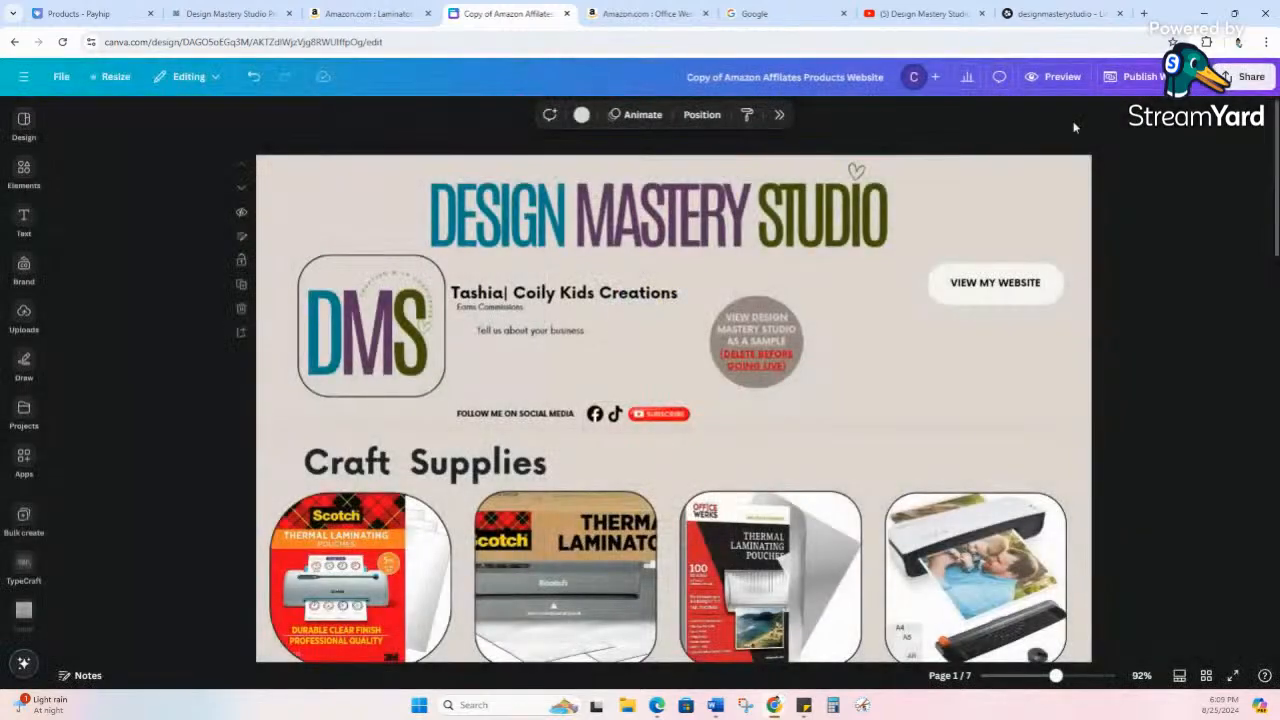
# - Turn off Resize on mobile and publish the website at the address ending in copy-of-amazon-affilates-products-website
pyautogui.click(1135, 77)
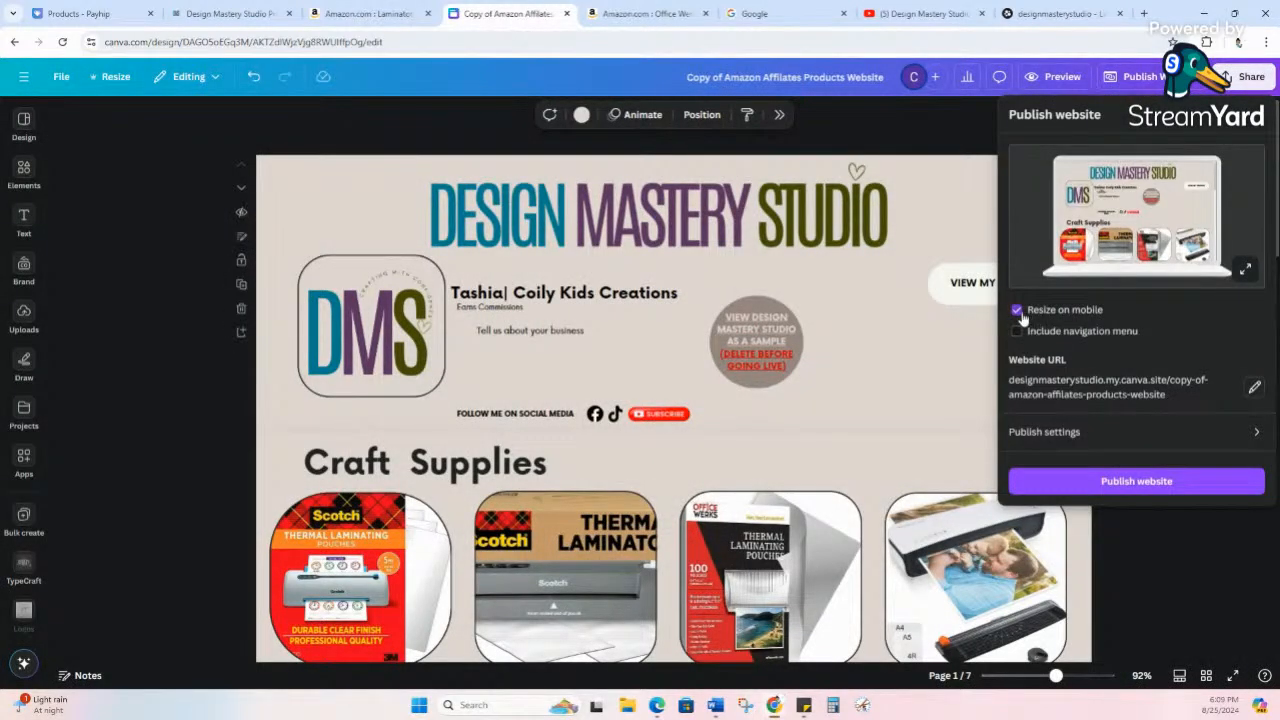
pyautogui.click(1020, 314)
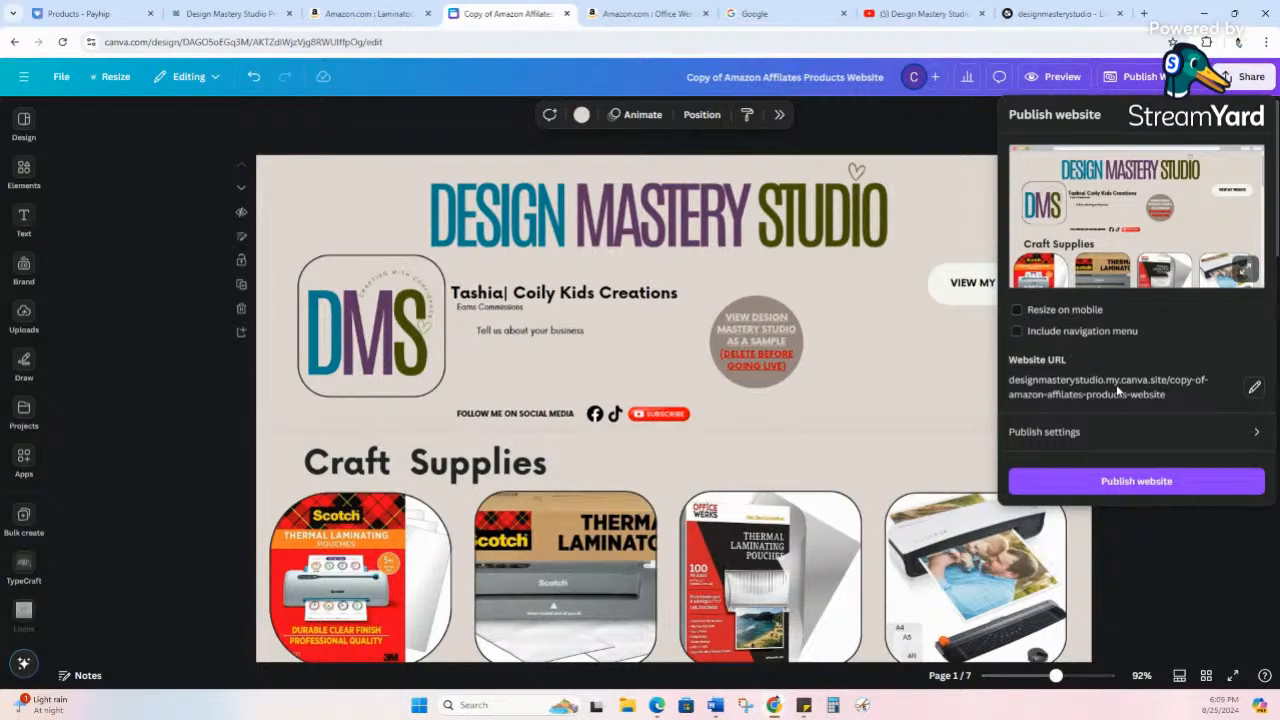
pyautogui.click(1254, 387)
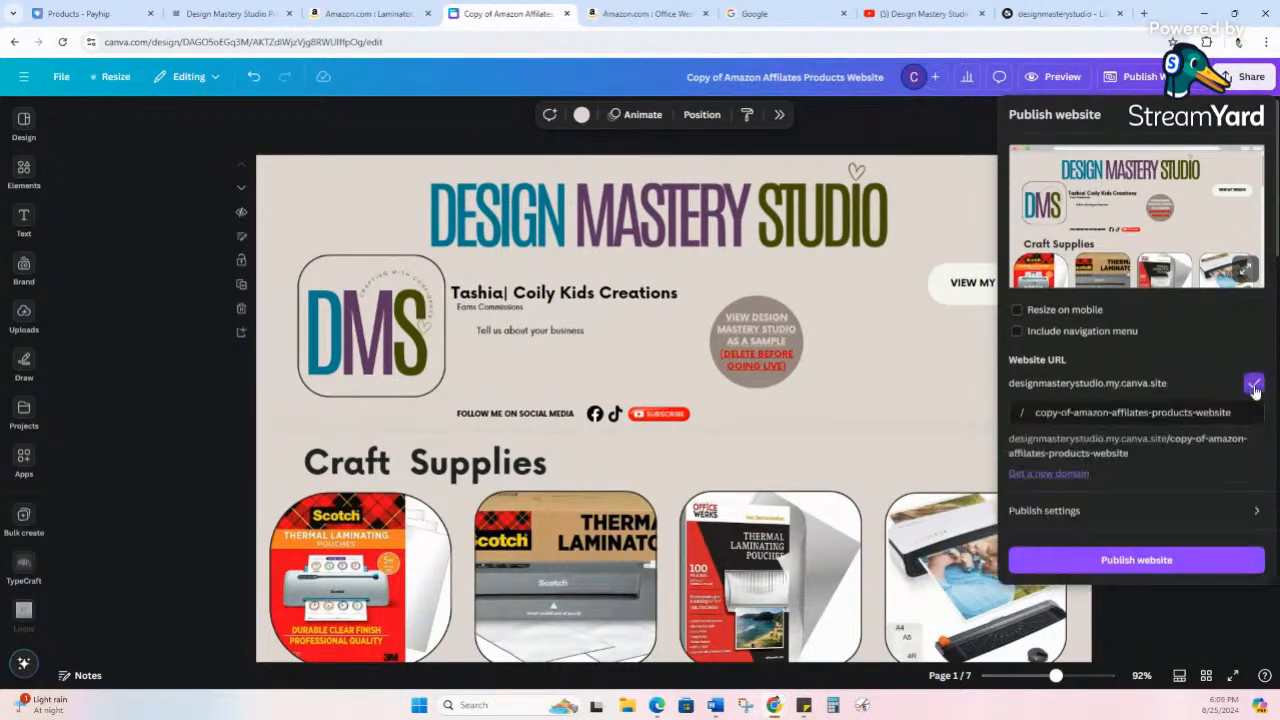
pyautogui.click(1174, 568)
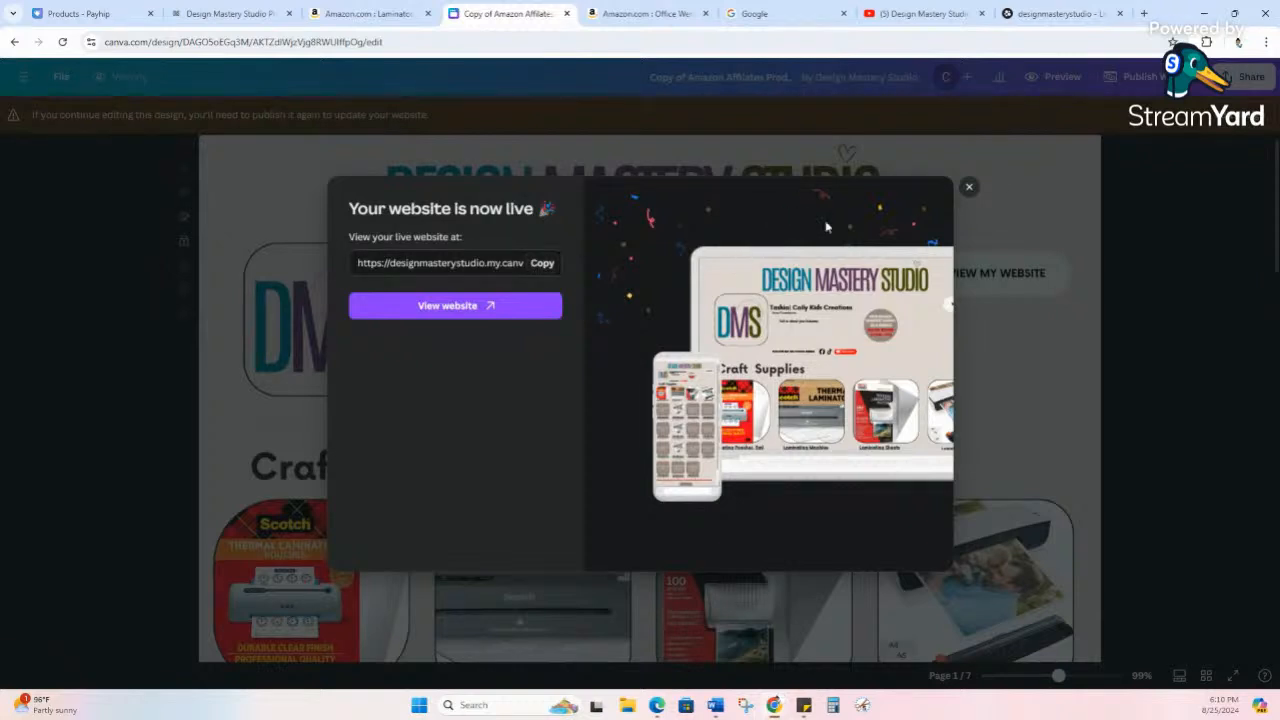
# - Copy the live website's address and open the published site to test its Laminating Machine product link
pyautogui.click(538, 266)
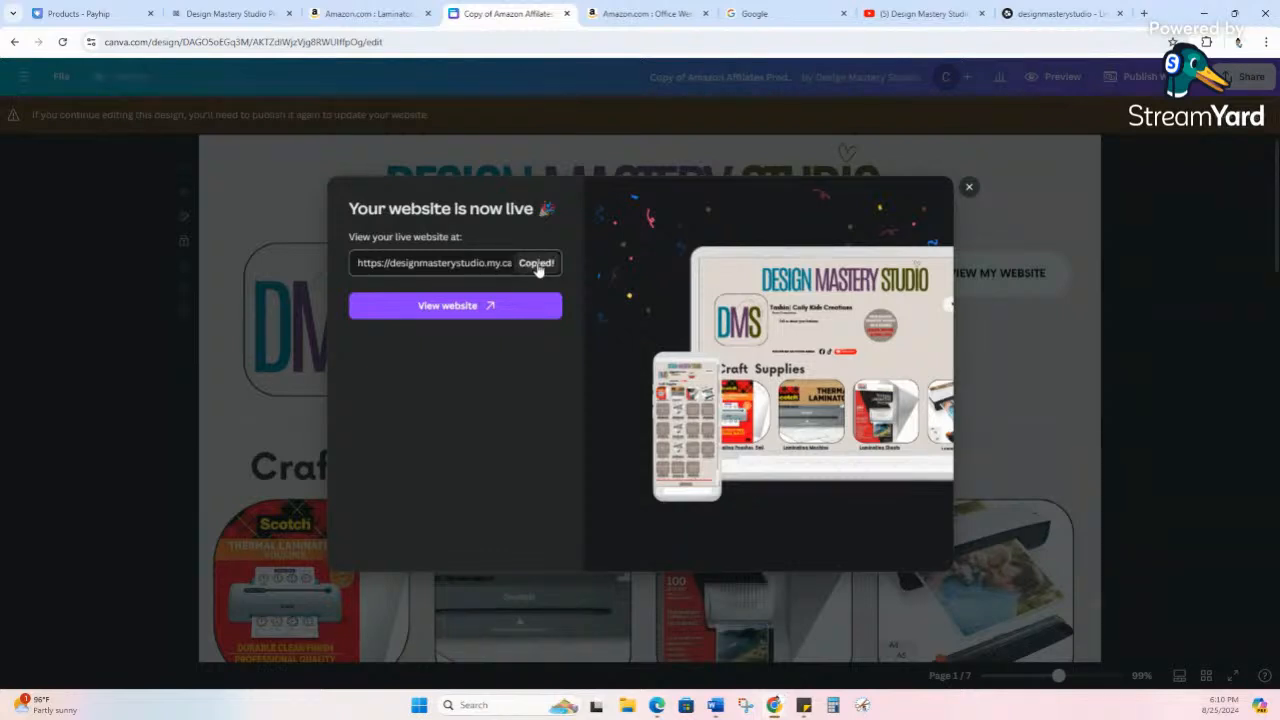
pyautogui.click(521, 306)
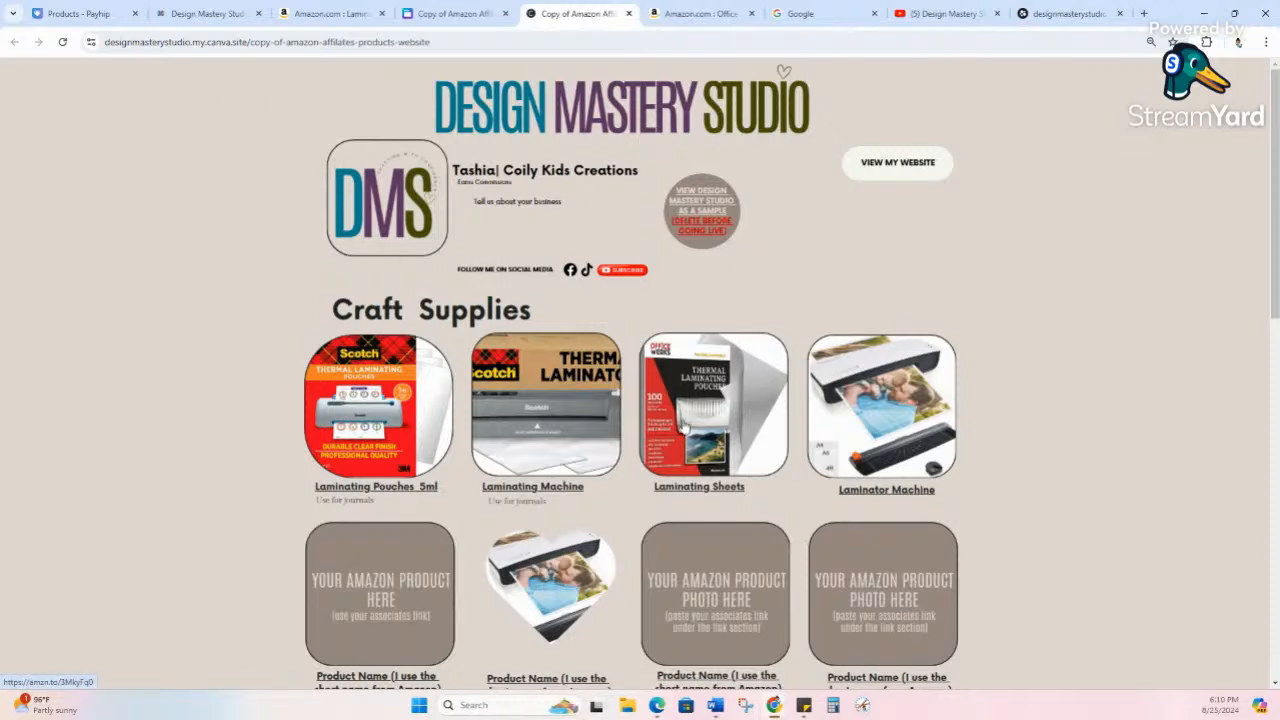
pyautogui.scroll(-3, 684, 425)
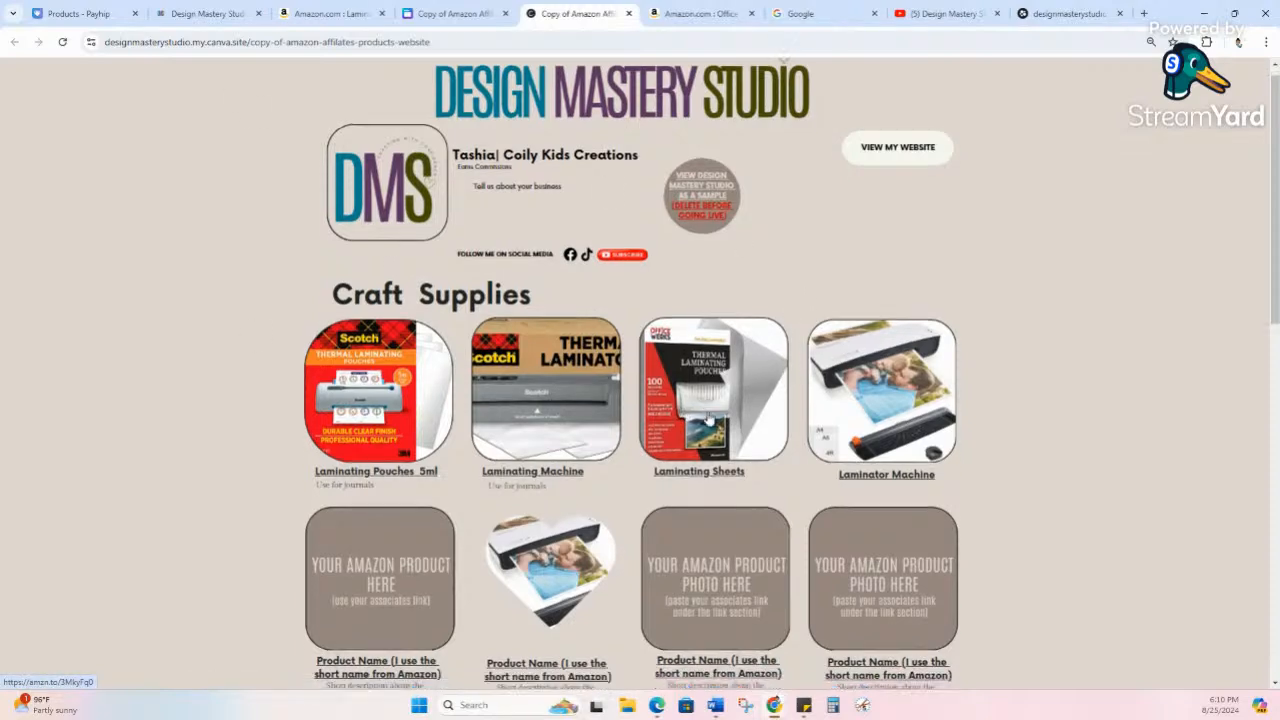
pyautogui.scroll(-6, 710, 412)
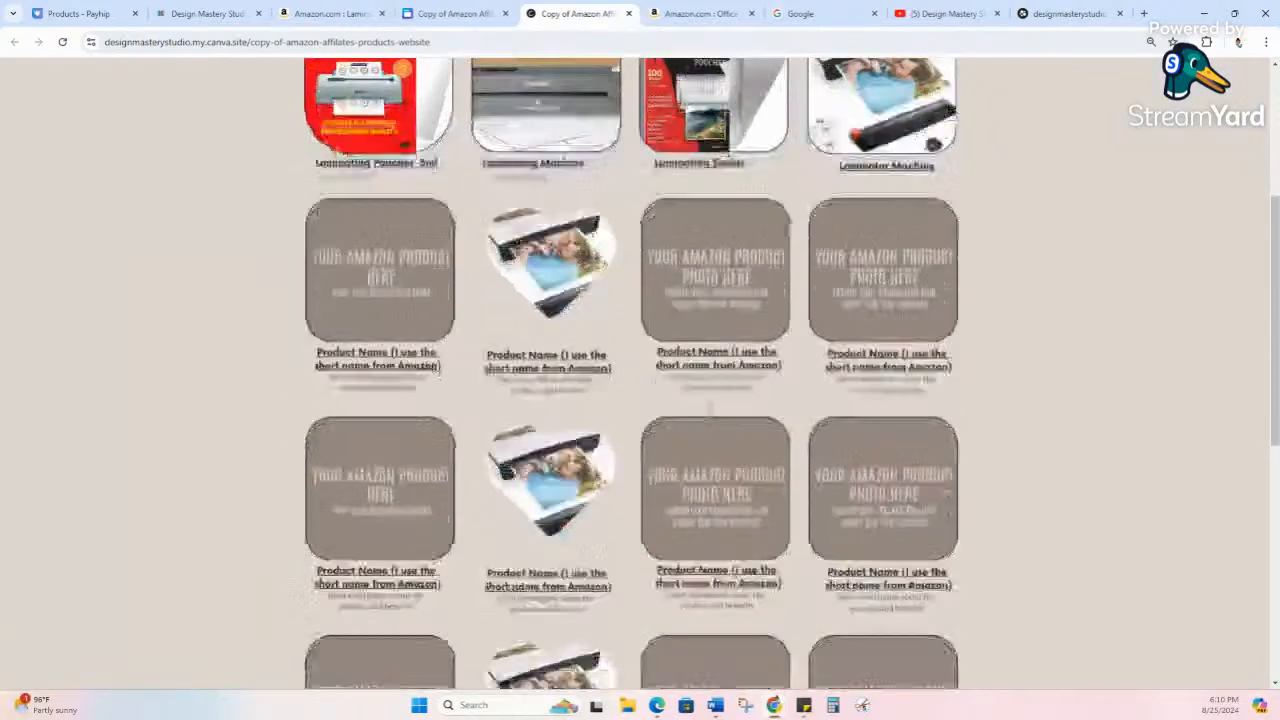
pyautogui.scroll(10, 712, 419)
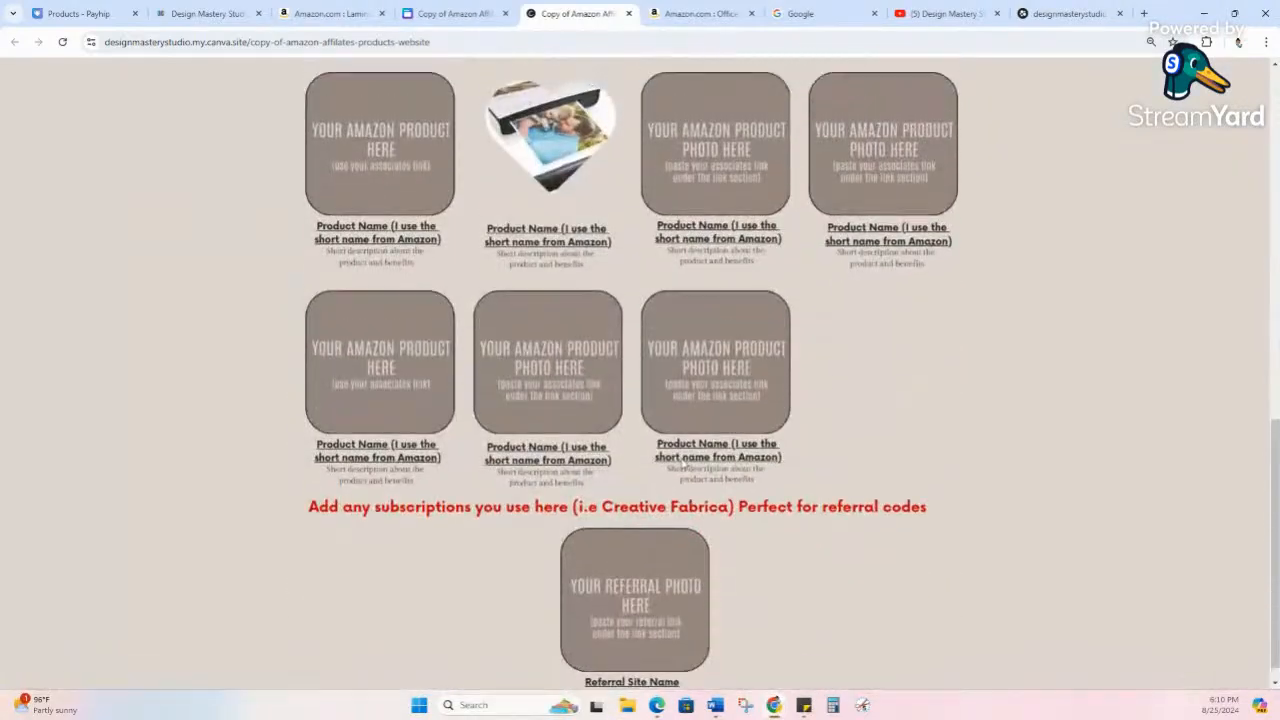
pyautogui.click(566, 383)
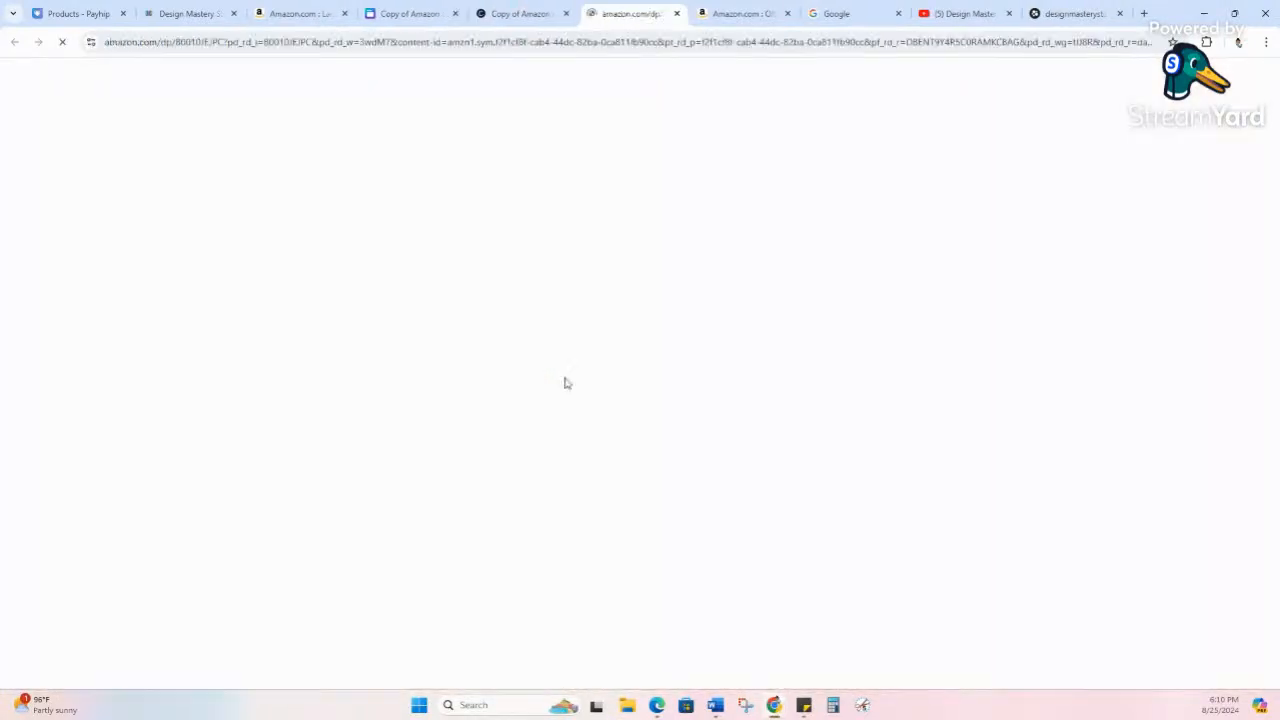
# - Close the Office Werks product, Google and Scotch laminator browser tabs and return to the header of the published website
pyautogui.click(410, 13)
pyautogui.click(733, 14)
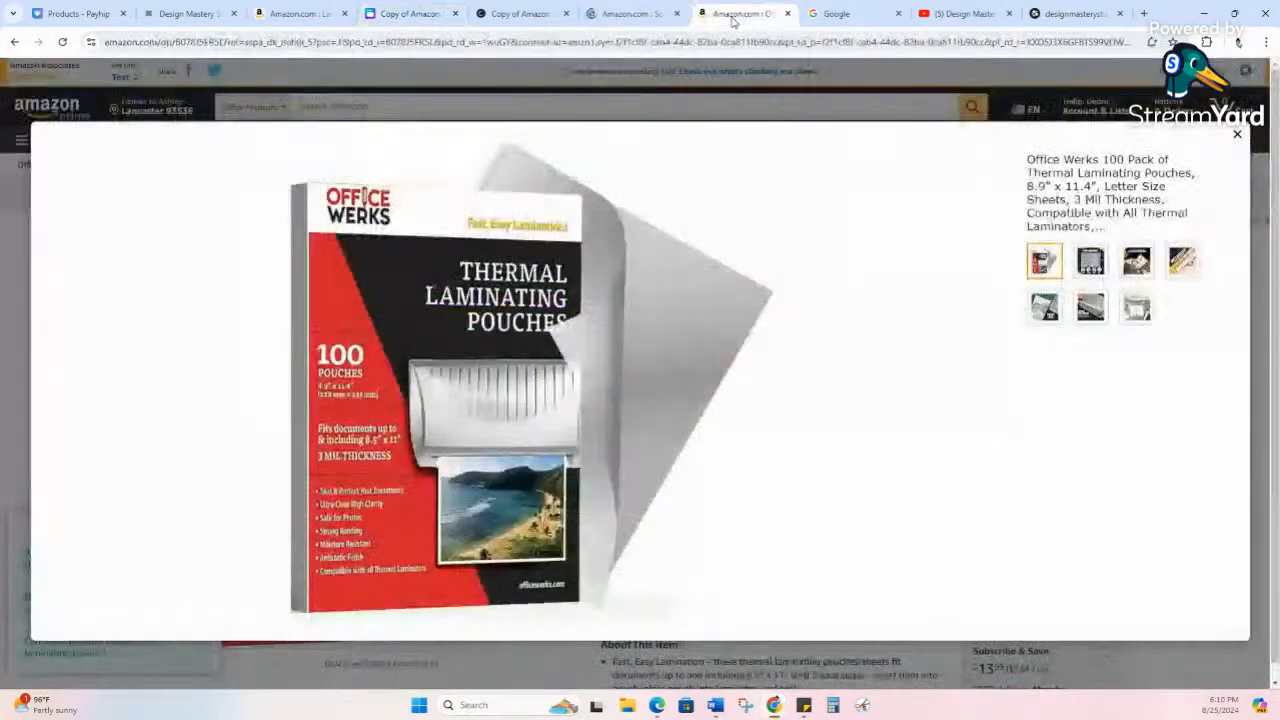
pyautogui.click(787, 13)
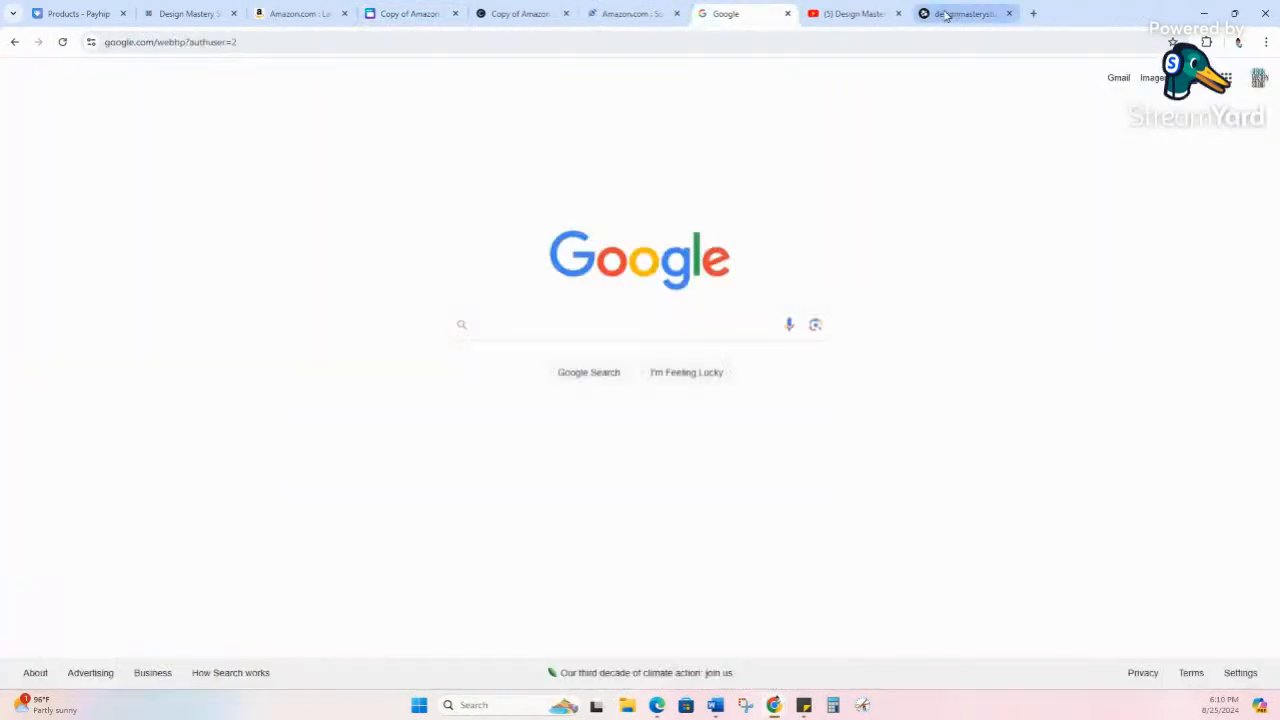
pyautogui.click(948, 15)
pyautogui.click(840, 14)
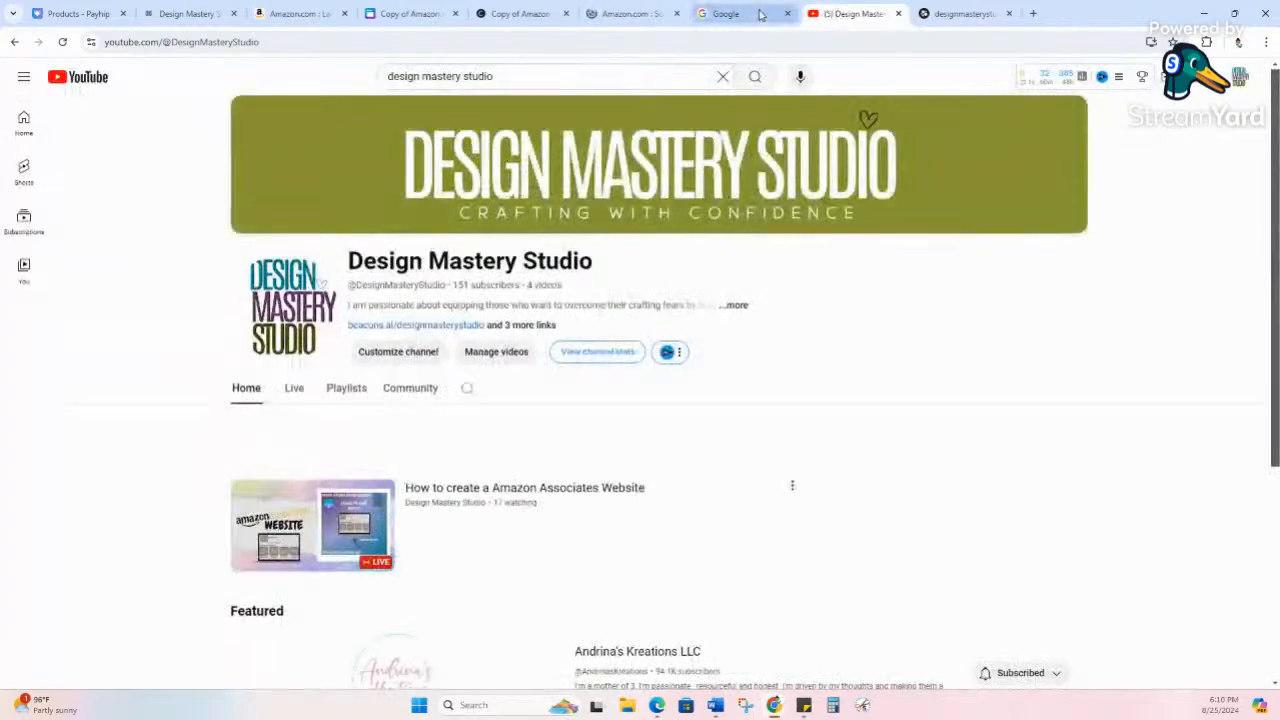
pyautogui.click(750, 14)
pyautogui.click(787, 13)
pyautogui.click(628, 15)
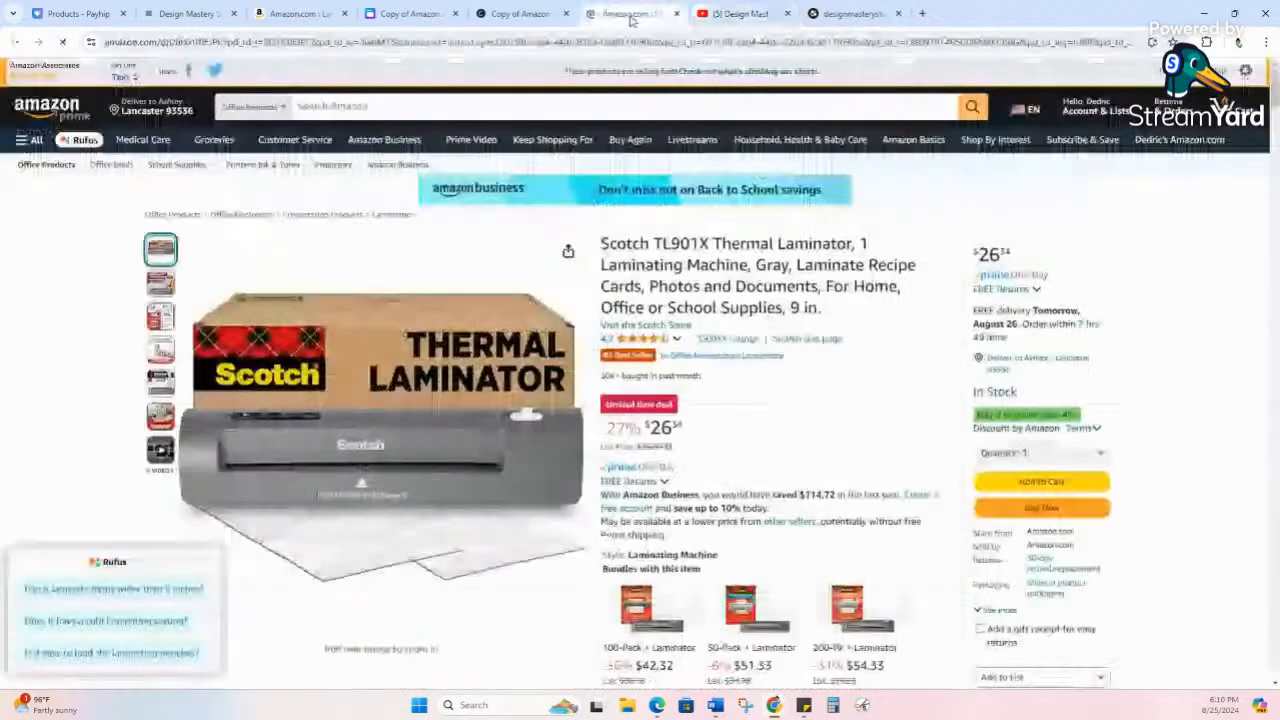
pyautogui.click(676, 13)
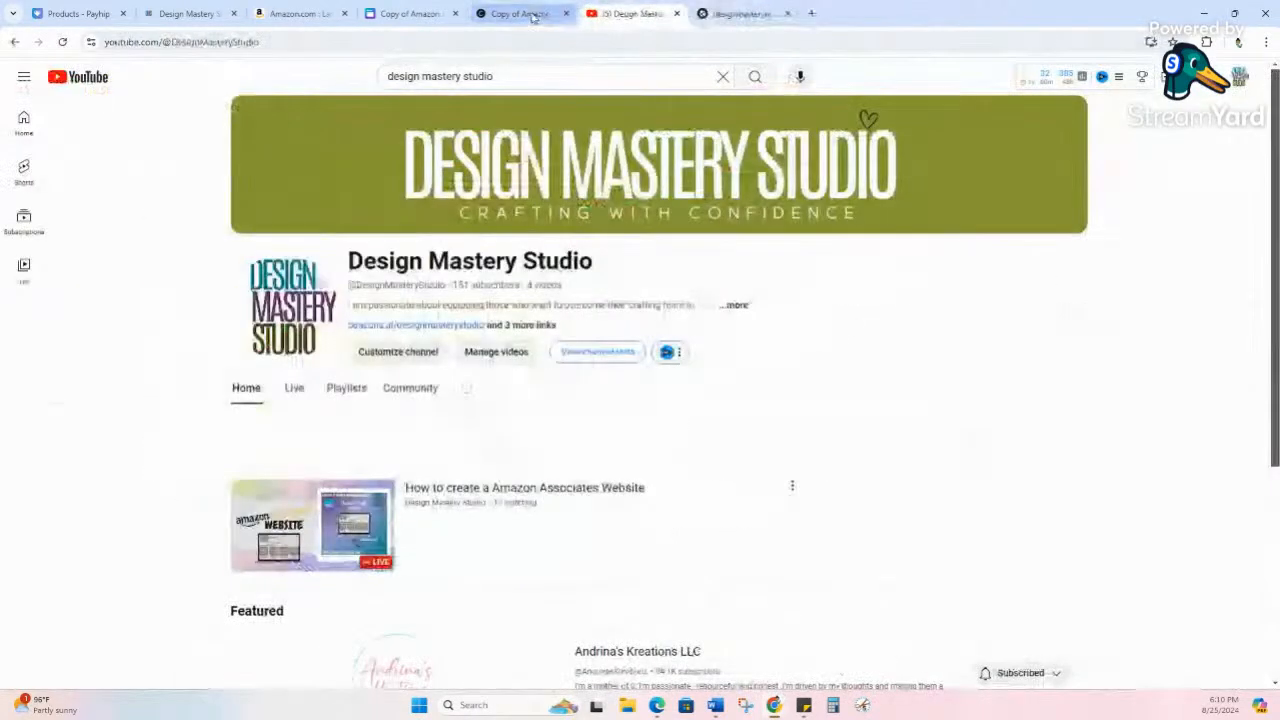
pyautogui.click(522, 14)
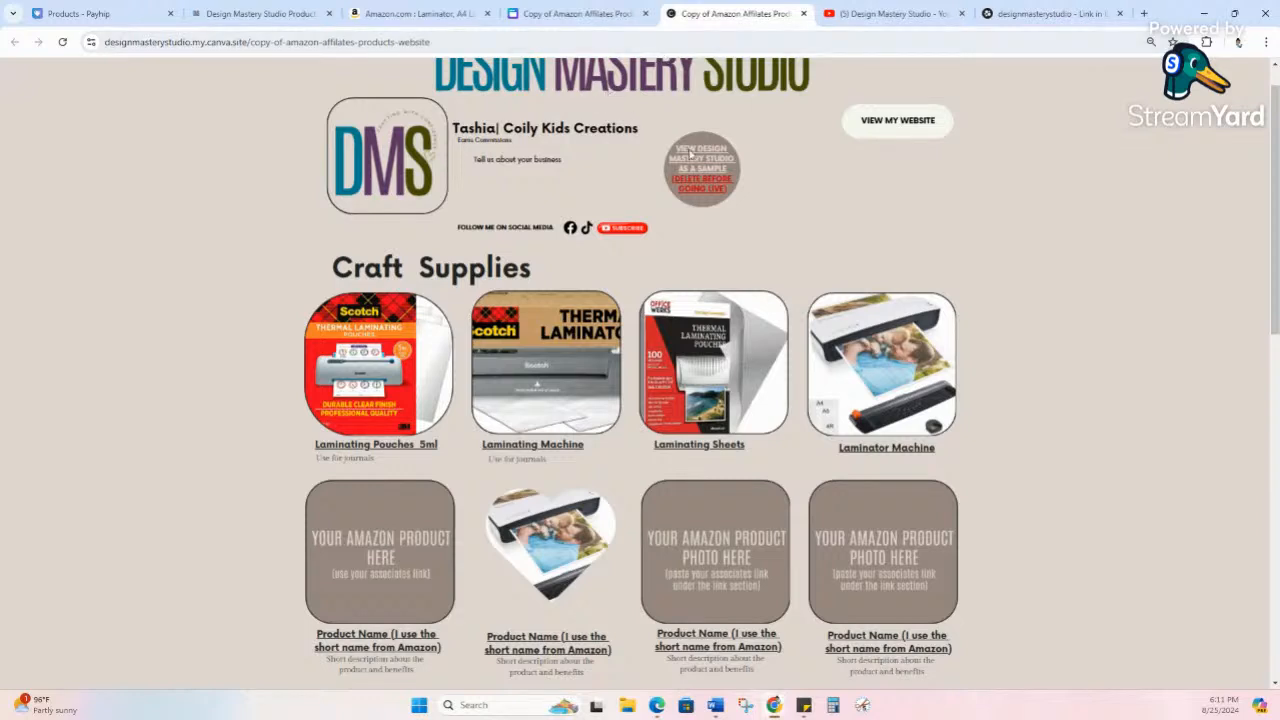
pyautogui.scroll(1, 803, 214)
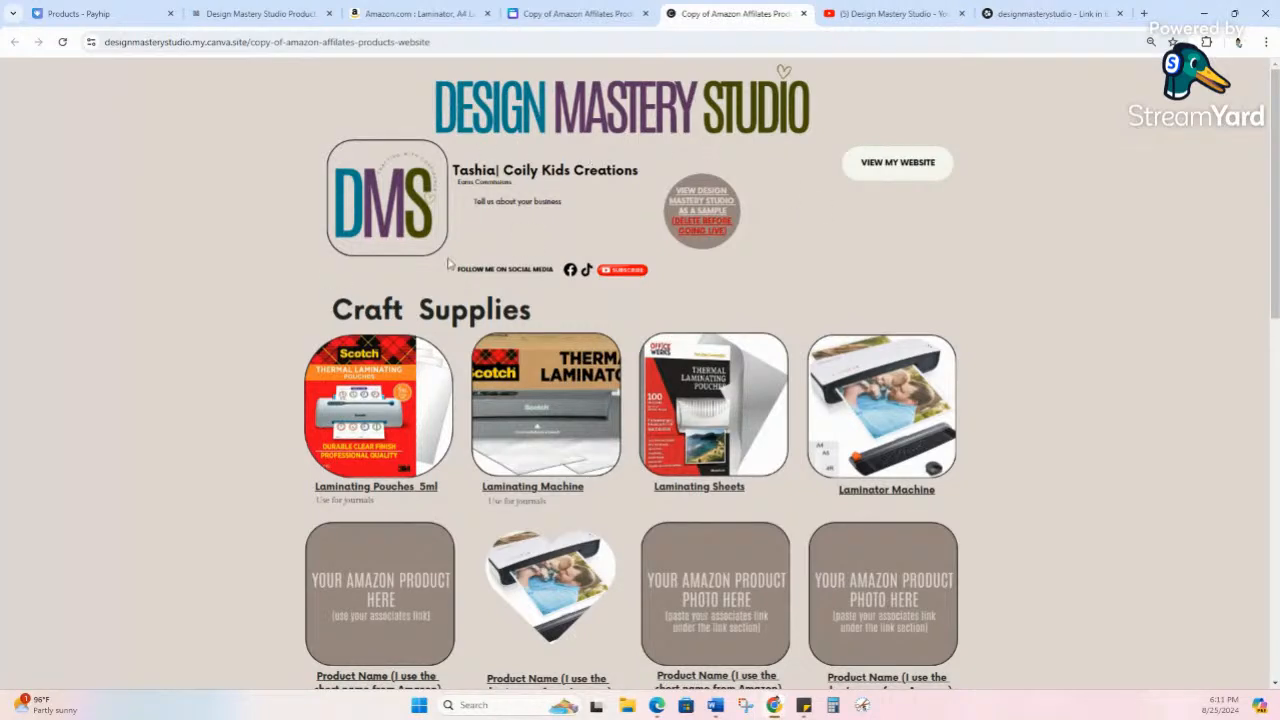
# - Return to the Canva design, dismiss the website publishing dialog and reopen the design for editing
pyautogui.click(562, 13)
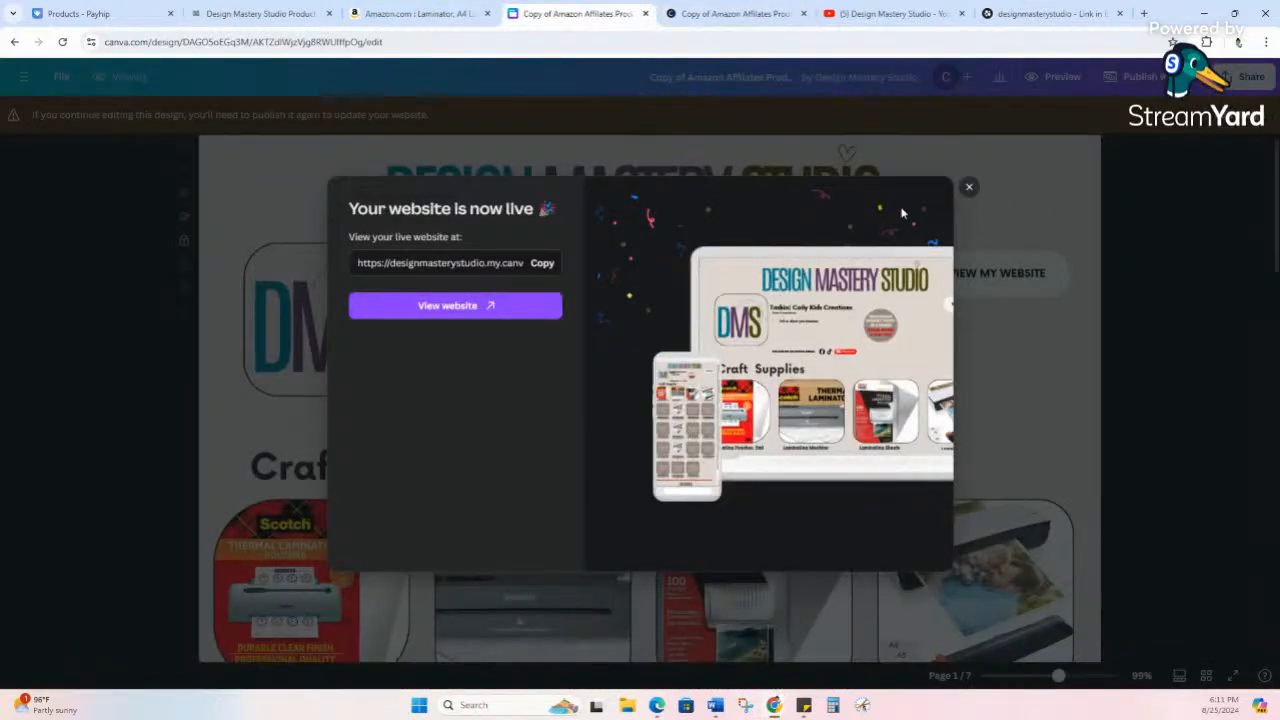
pyautogui.click(971, 188)
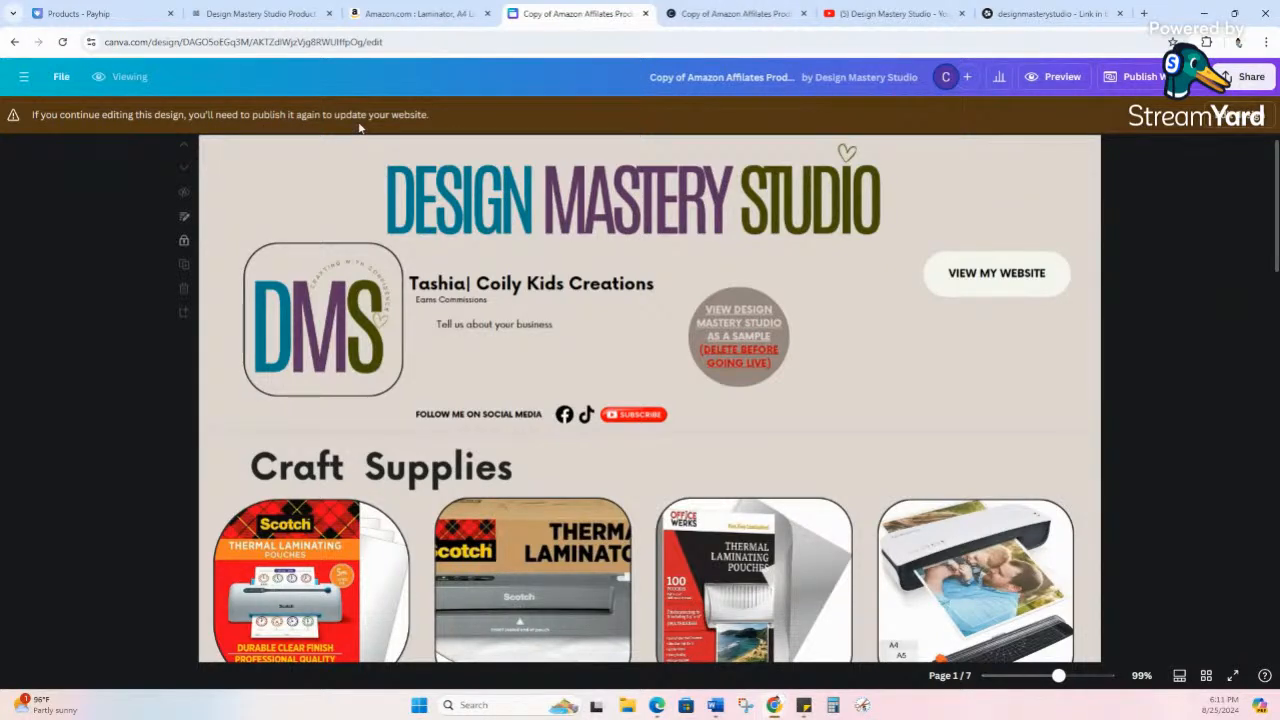
pyautogui.click(1247, 120)
pyautogui.scroll(-6, 823, 315)
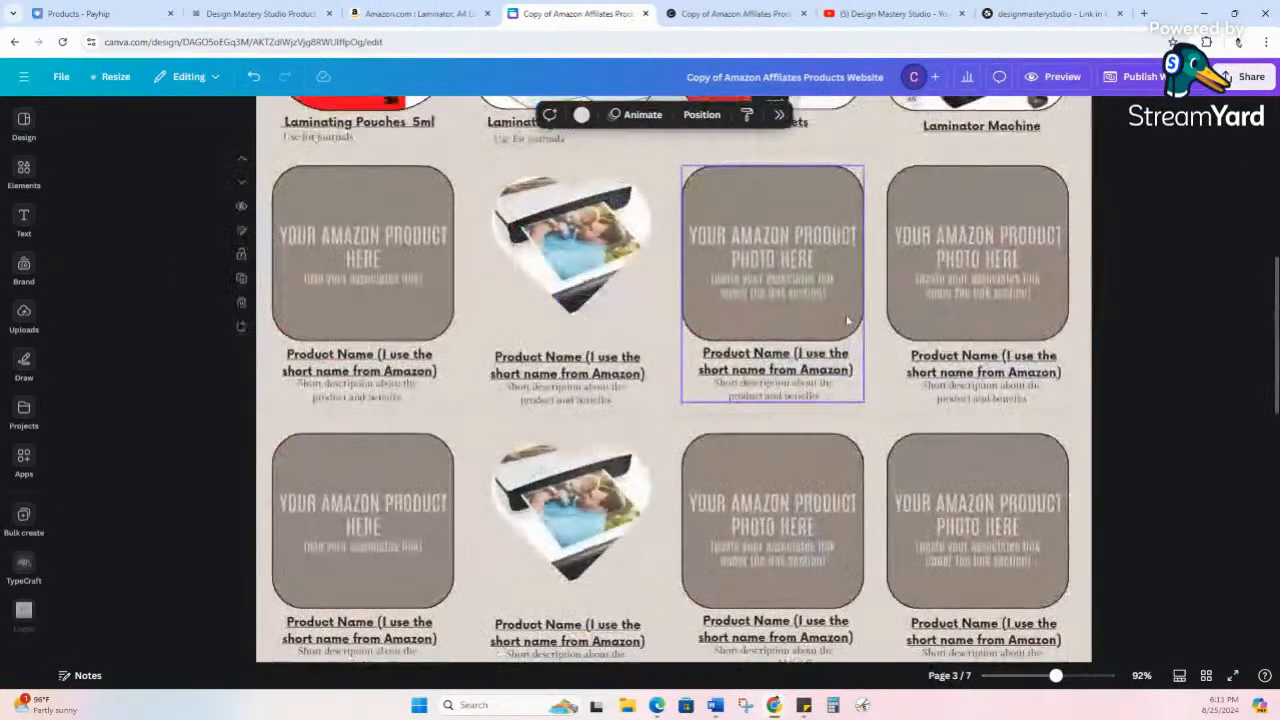
pyautogui.scroll(5, 835, 325)
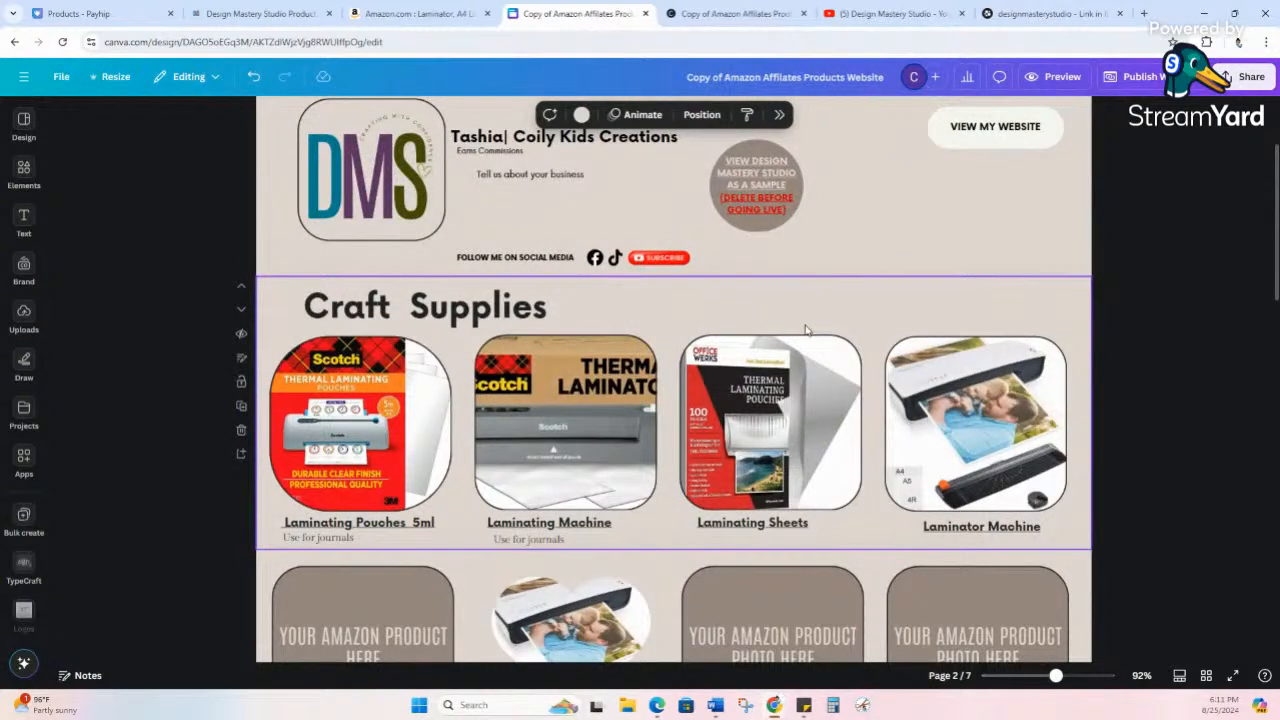
# - Open the website publishing options for the design and clear the existing custom ending of the website URL
pyautogui.click(1130, 76)
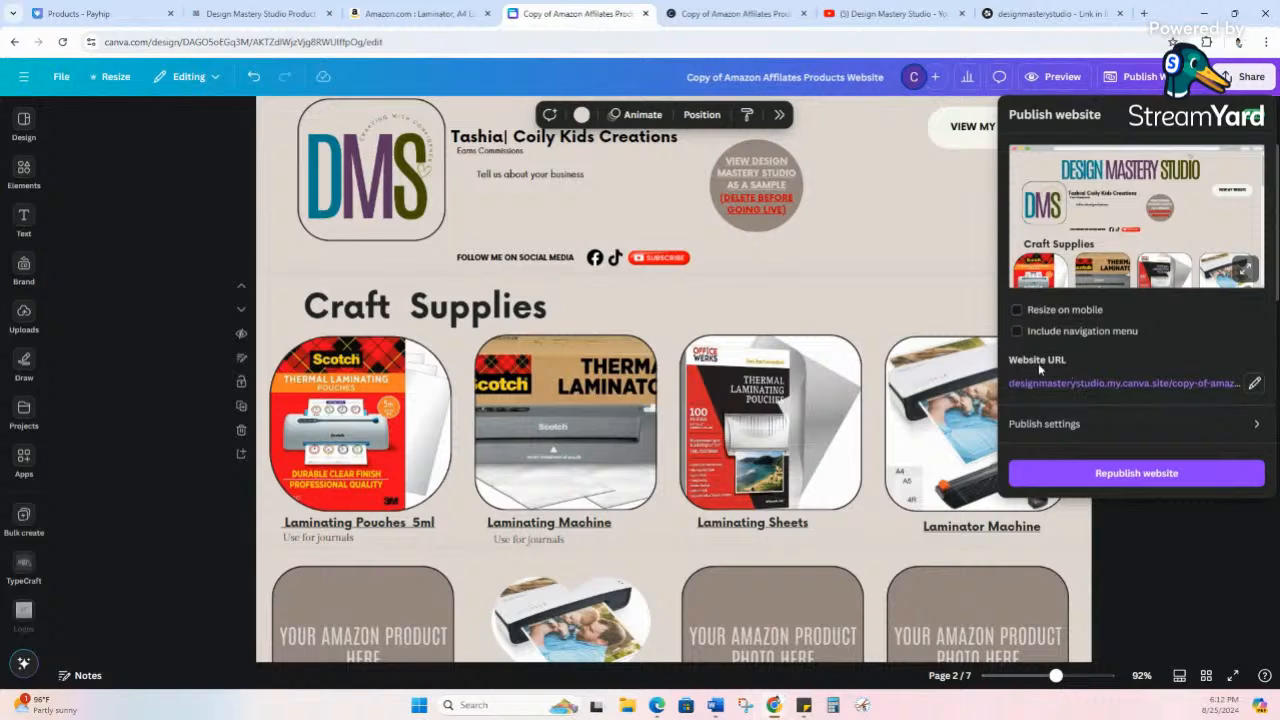
pyautogui.click(1253, 383)
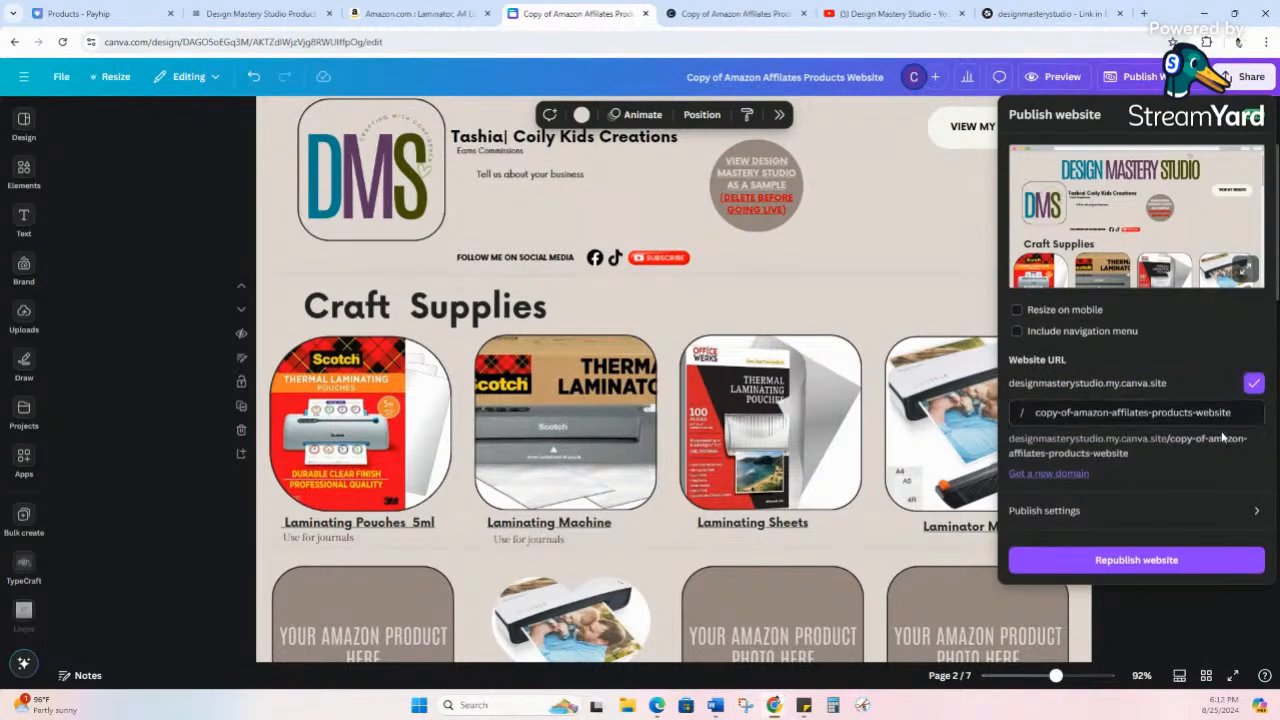
pyautogui.moveTo(1235, 409); pyautogui.dragTo(1020, 416)
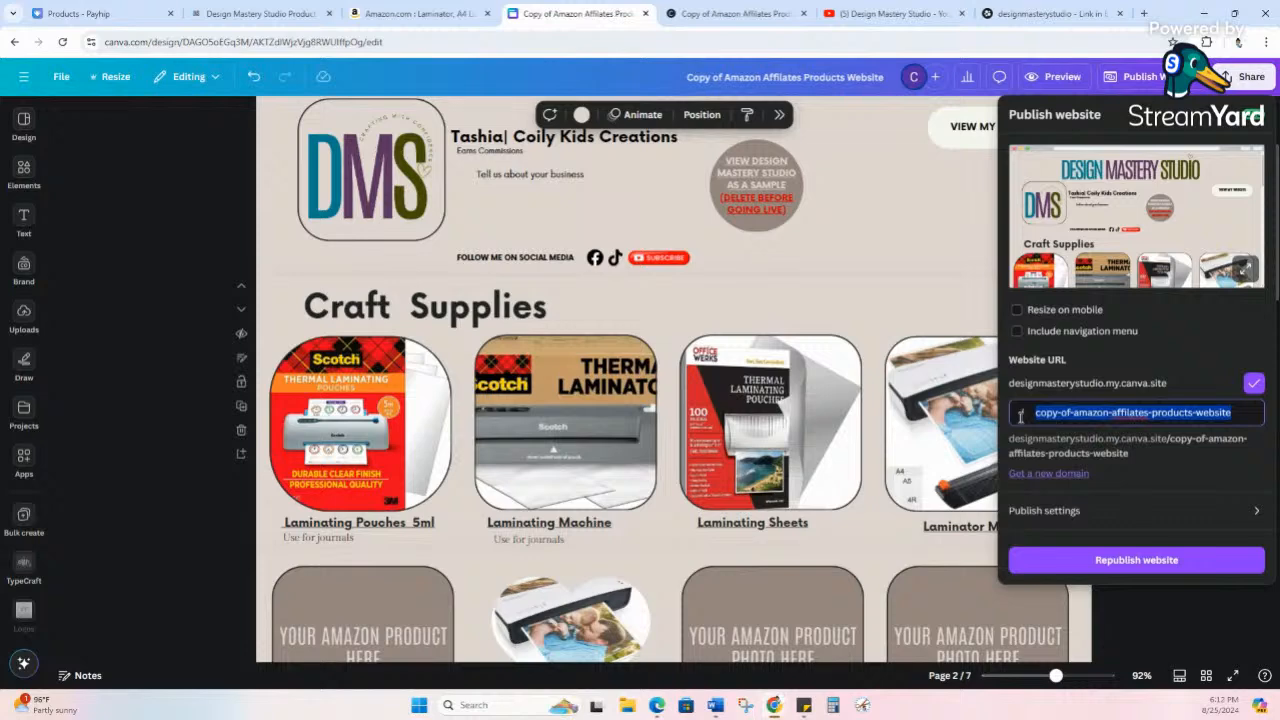
pyautogui.press('BackSpace')
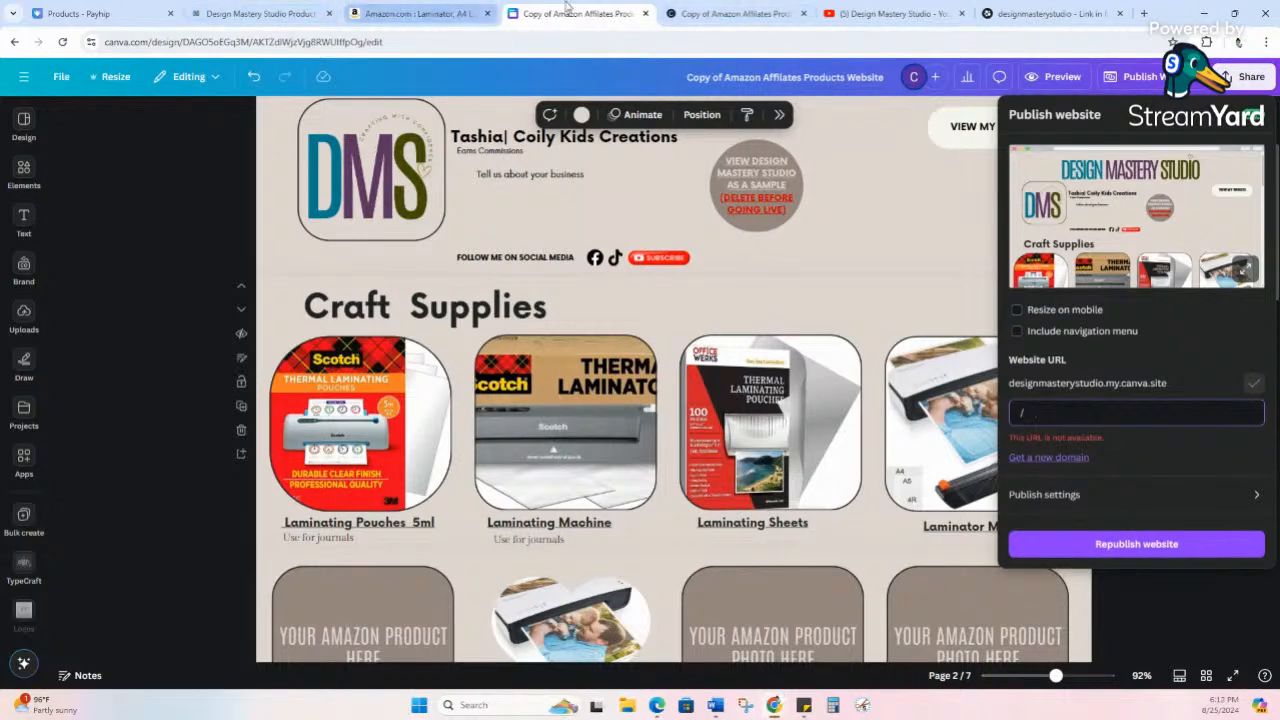
# - Check the published site's current web address and highlight the part after the canva.site domain
pyautogui.click(735, 13)
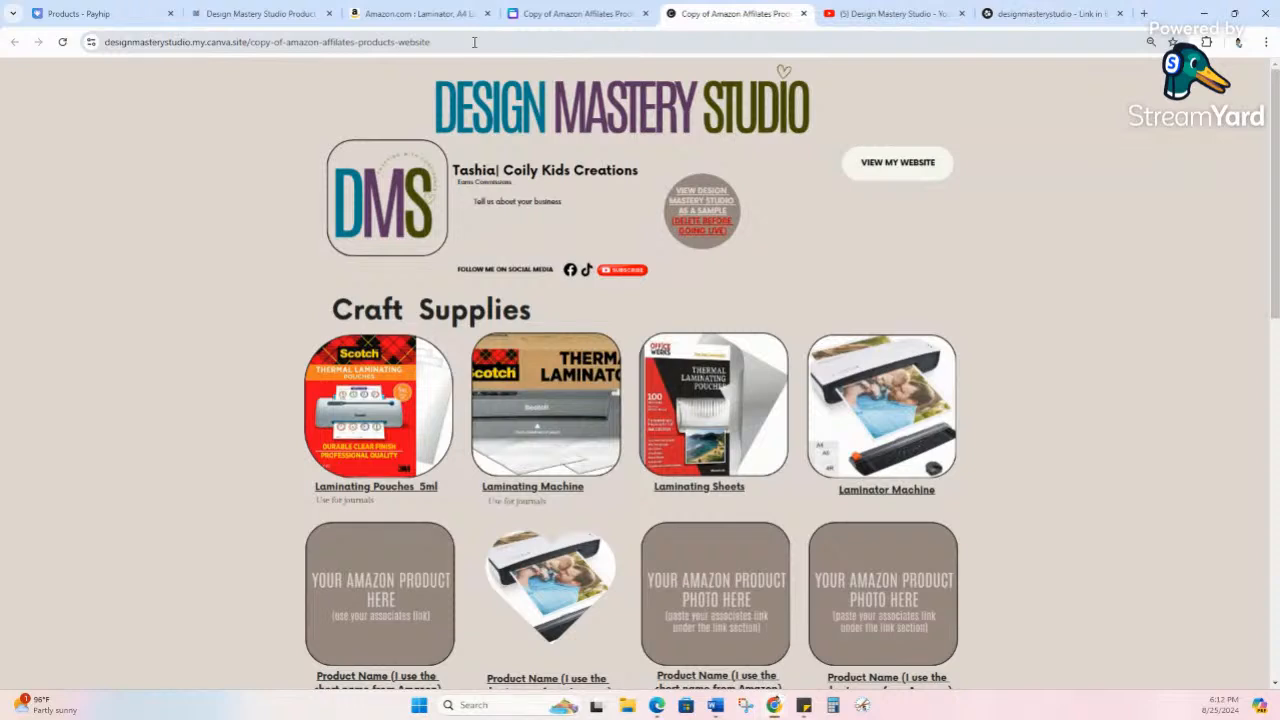
pyautogui.click(474, 42)
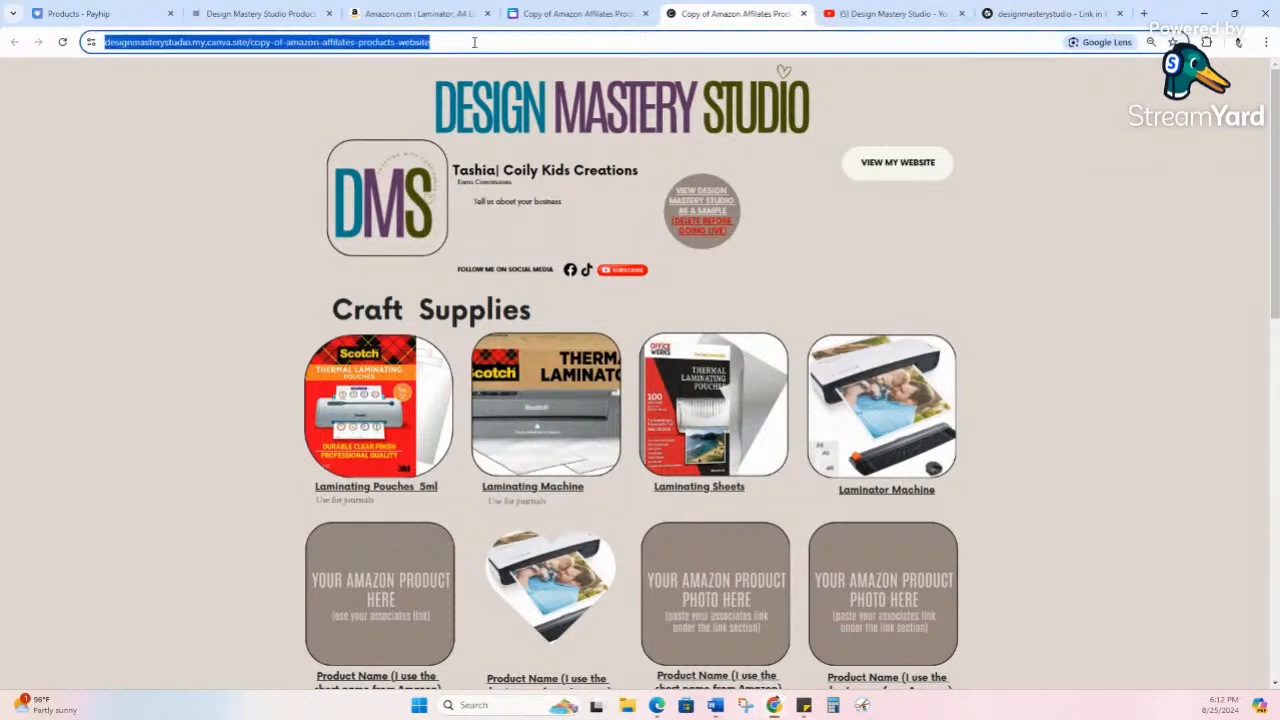
pyautogui.click(294, 107)
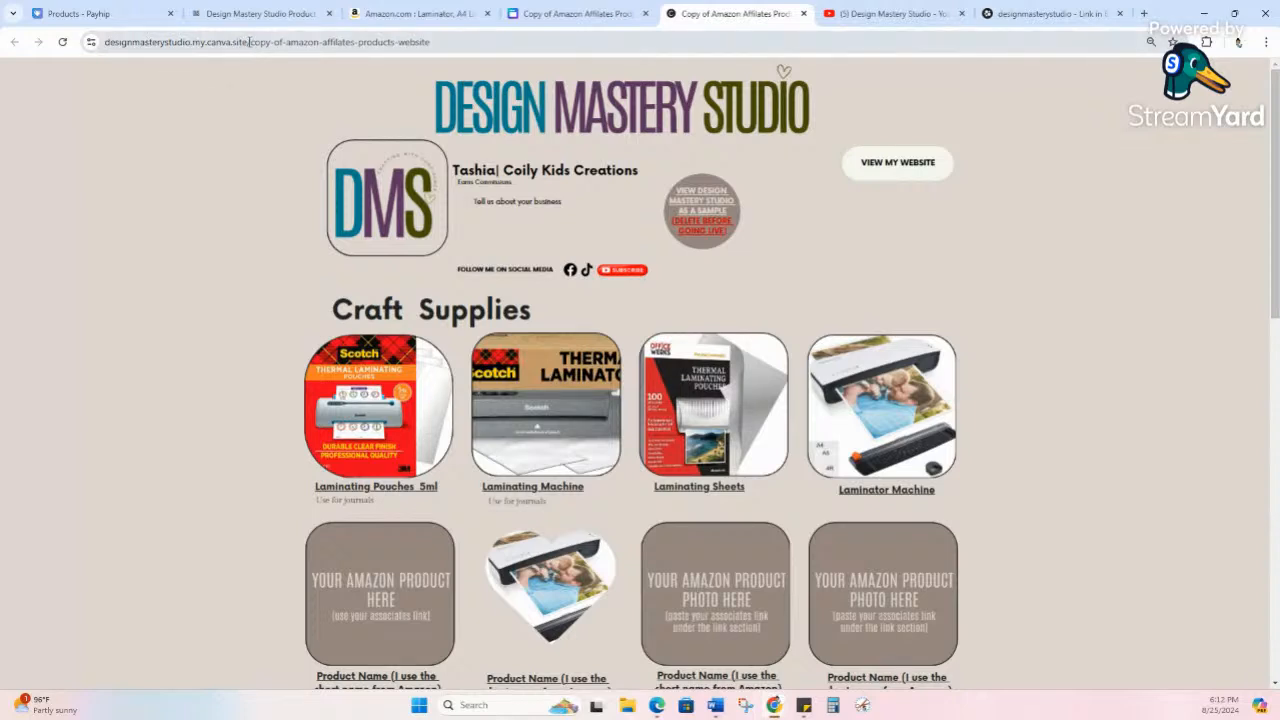
pyautogui.moveTo(249, 42); pyautogui.dragTo(435, 40)
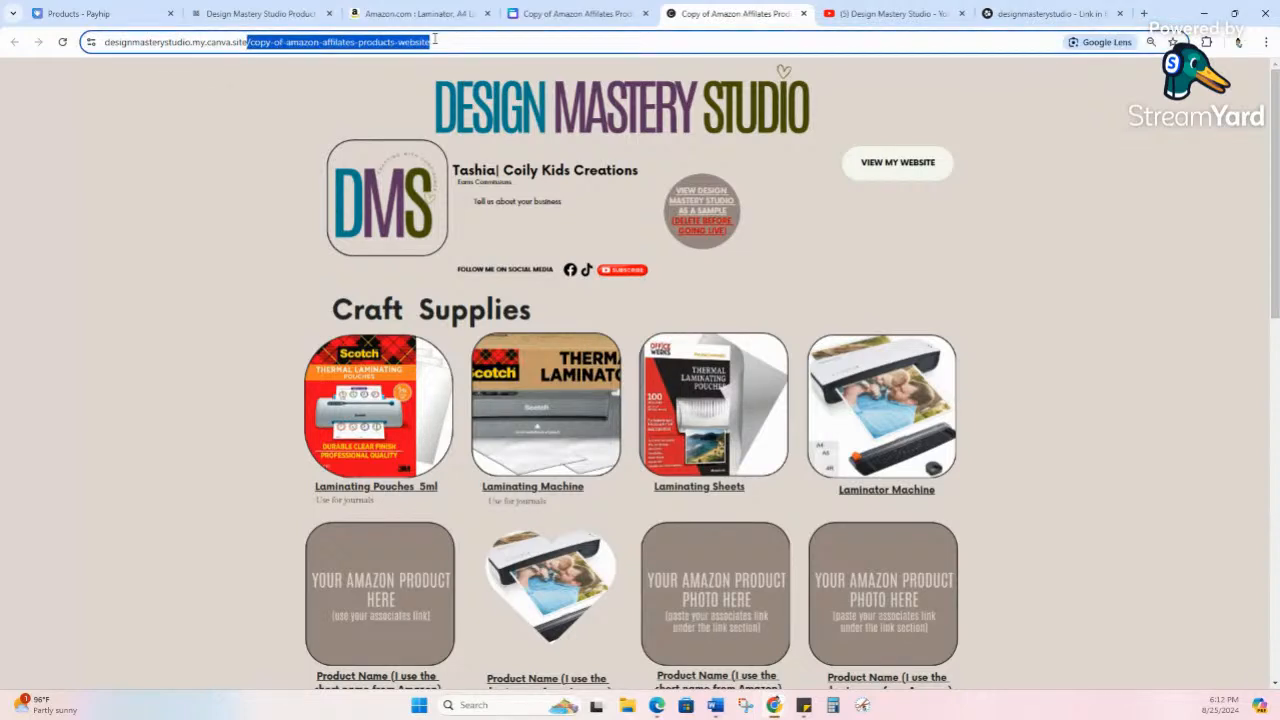
# - Return to the Canva design, set the website URL ending to amzonstorefront and republish the website
pyautogui.click(562, 13)
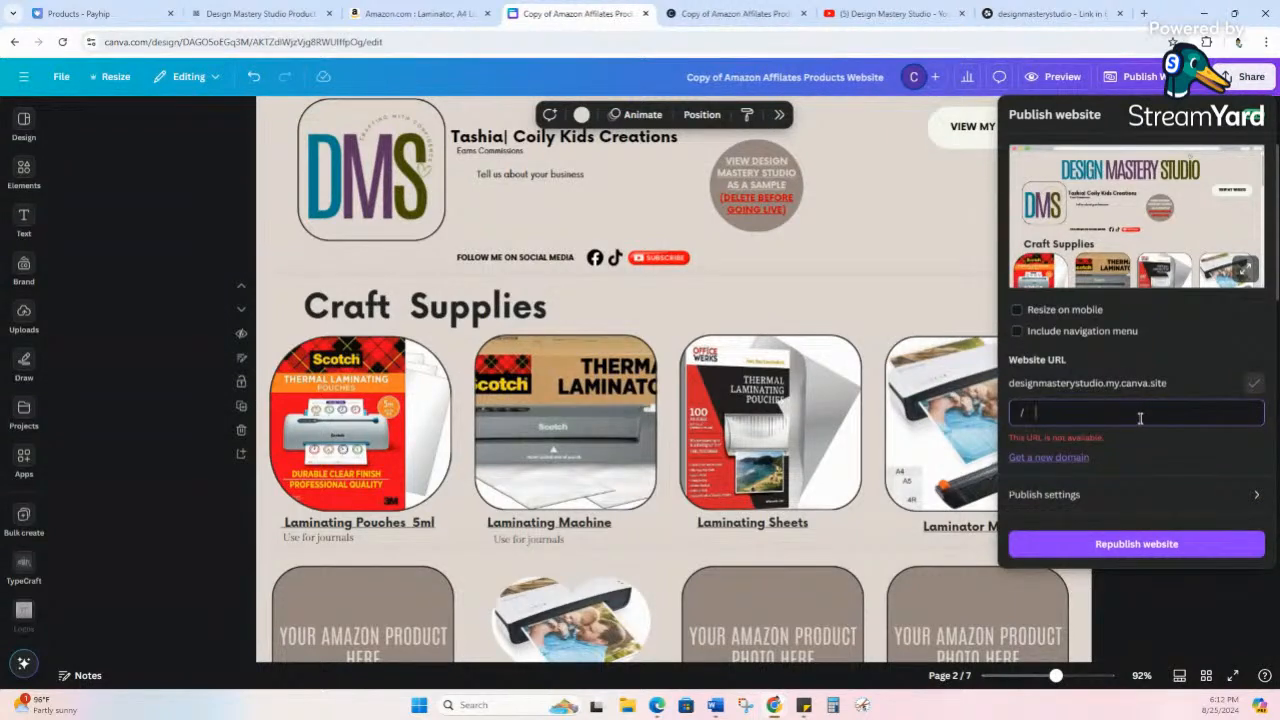
pyautogui.write('amzonsto')
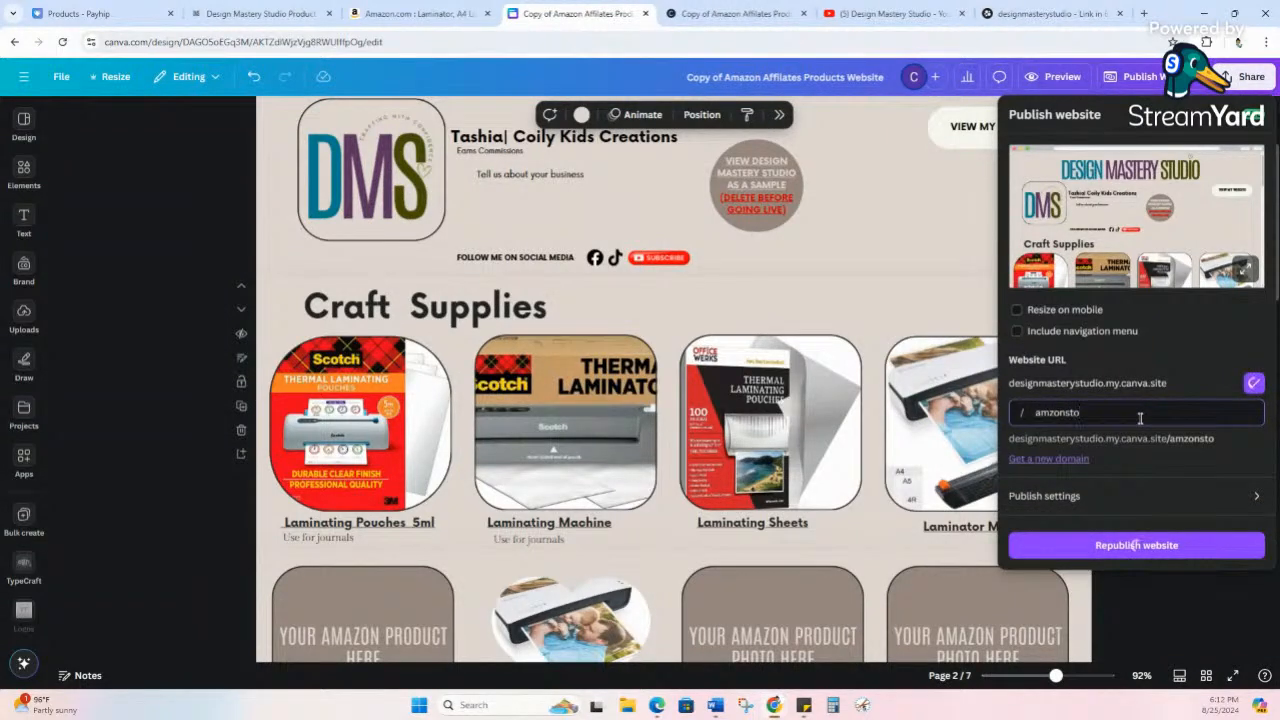
pyautogui.write('refront')
pyautogui.press('Tab')
pyautogui.click(1166, 386)
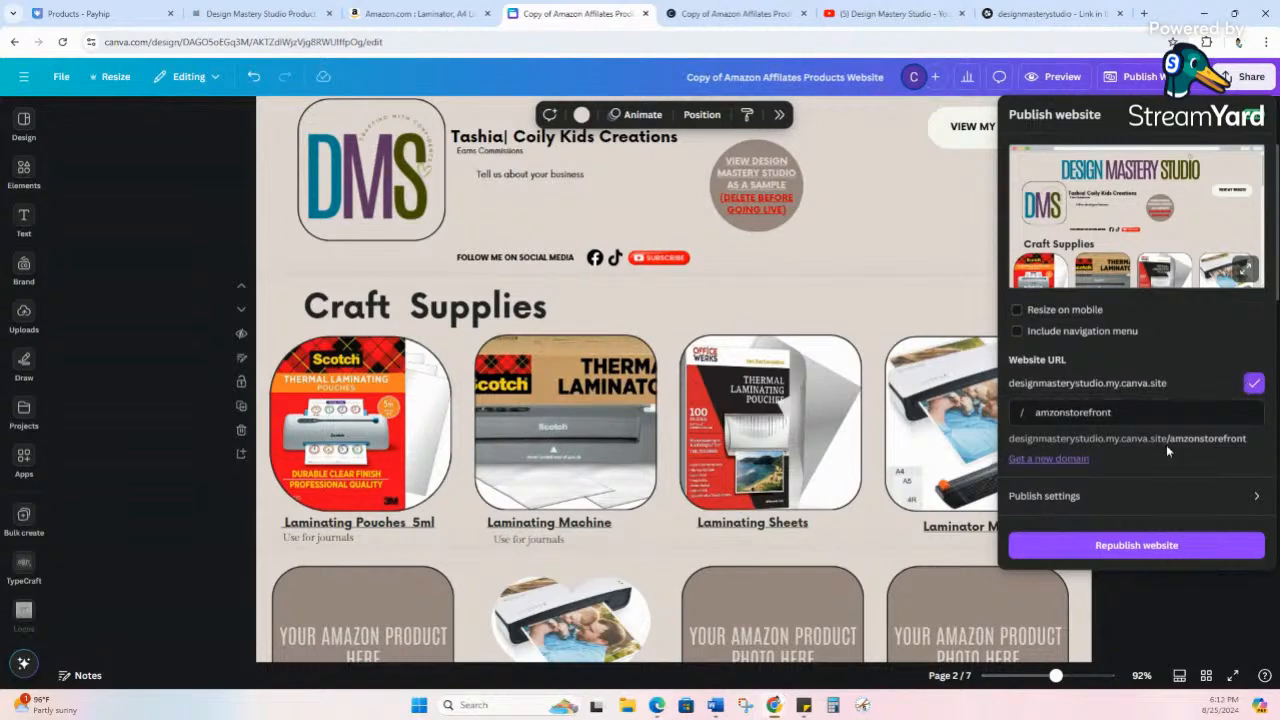
pyautogui.click(1123, 550)
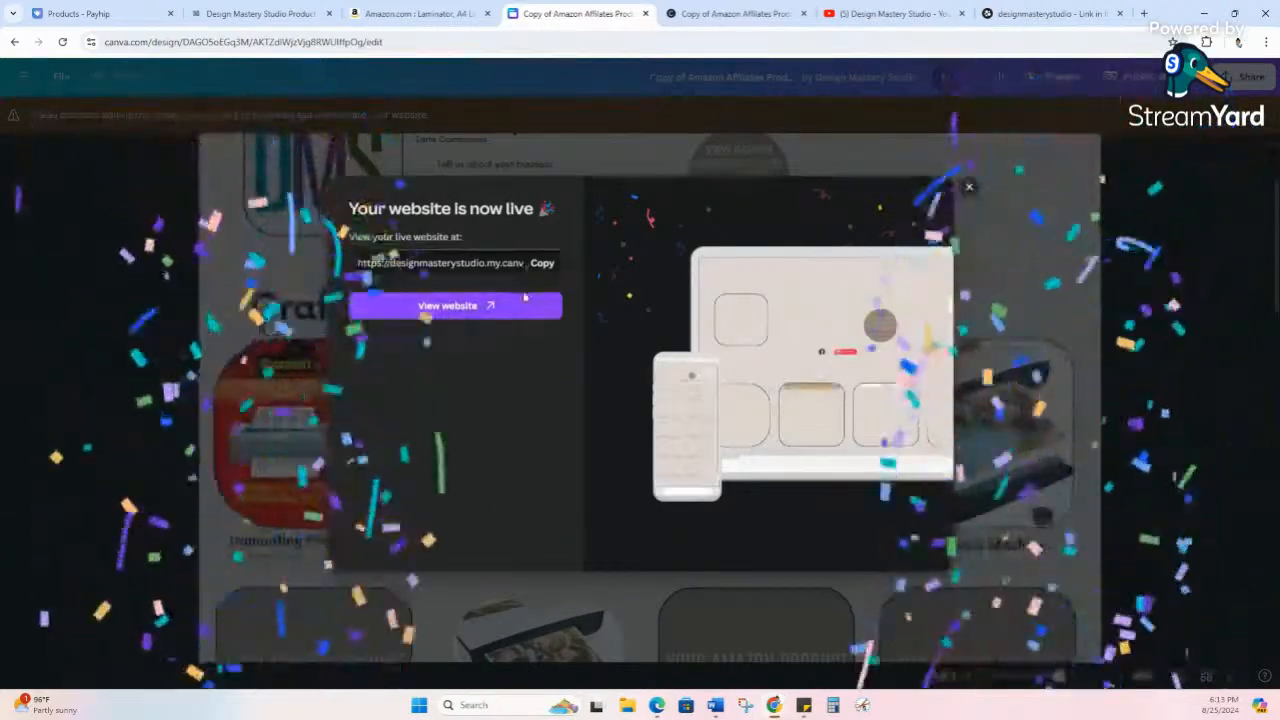
# - View the republished live website and examine the custom ending of its web address
pyautogui.click(518, 306)
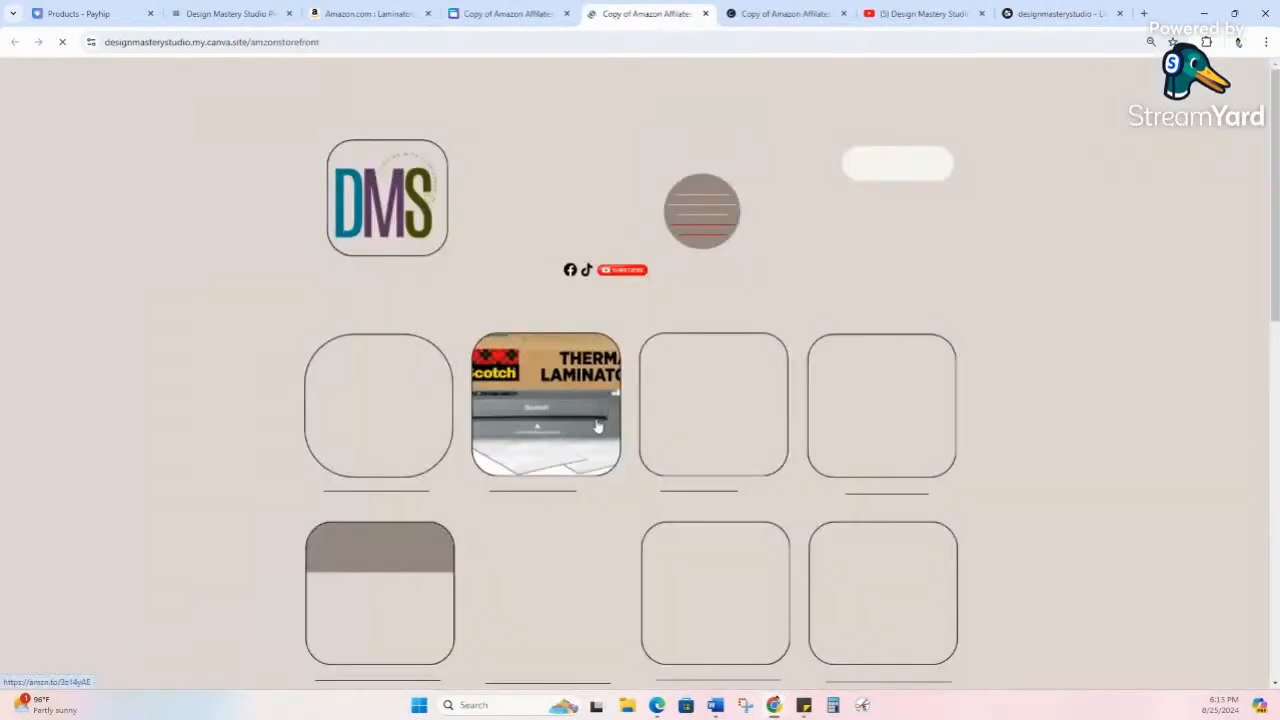
pyautogui.moveTo(339, 42); pyautogui.dragTo(266, 50)
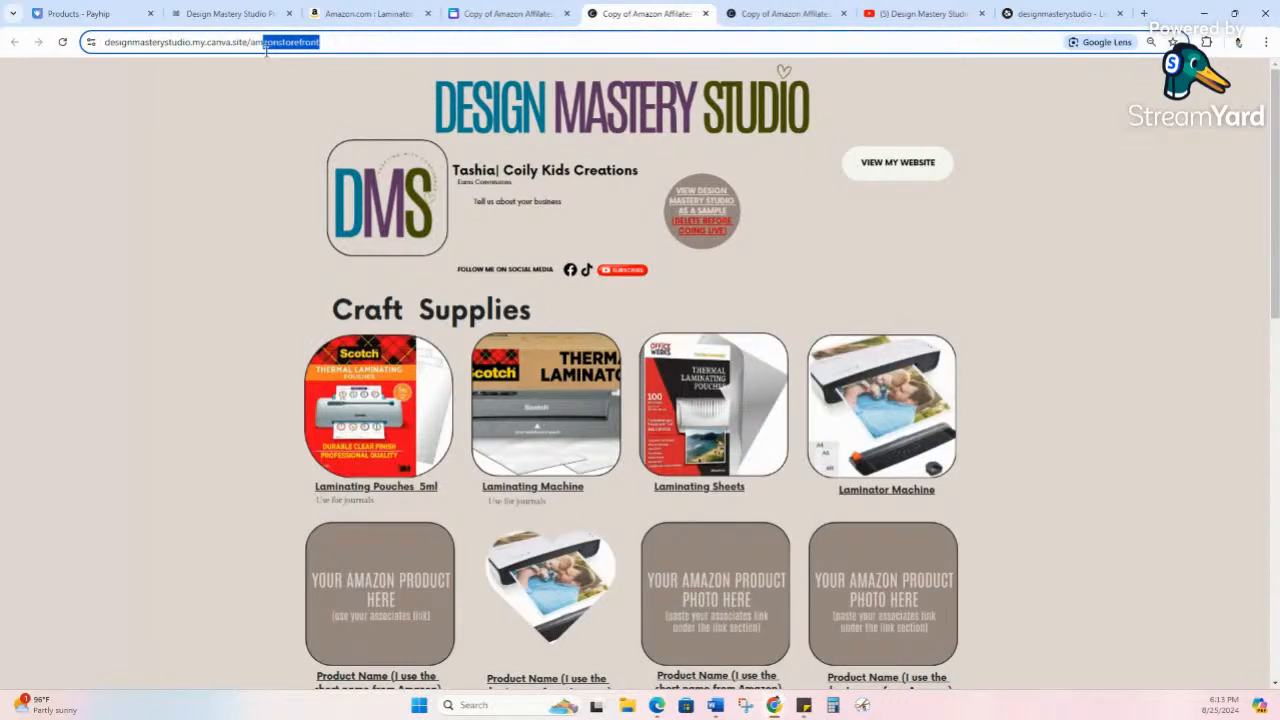
pyautogui.moveTo(1176, 13); pyautogui.dragTo(1141, 190)
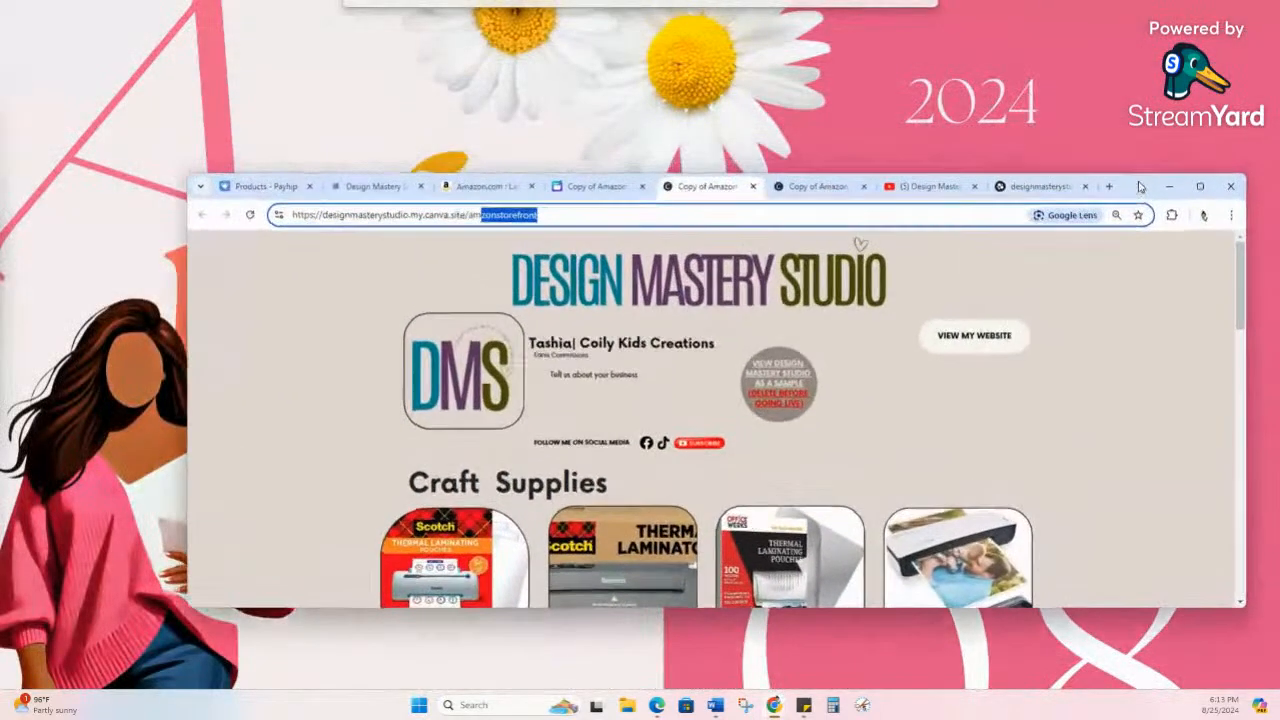
pyautogui.doubleClick(553, 214)
pyautogui.click(553, 214)
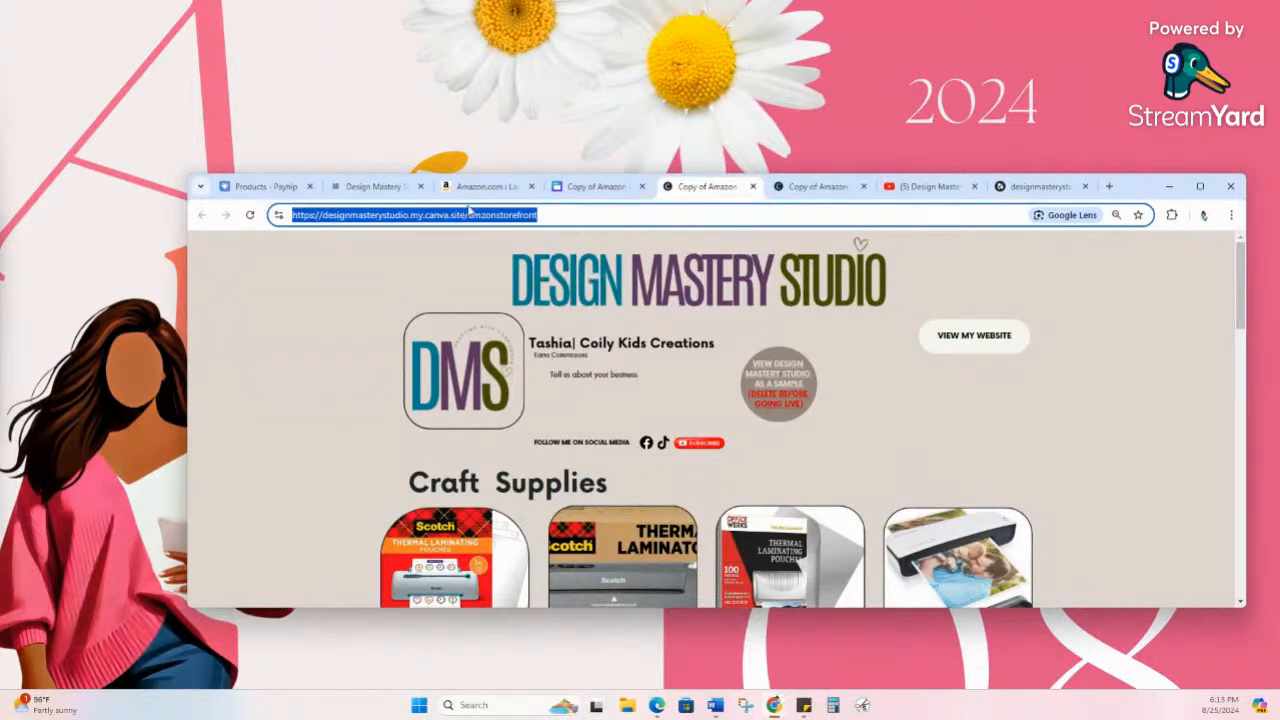
pyautogui.click(554, 216)
pyautogui.doubleClick(505, 217)
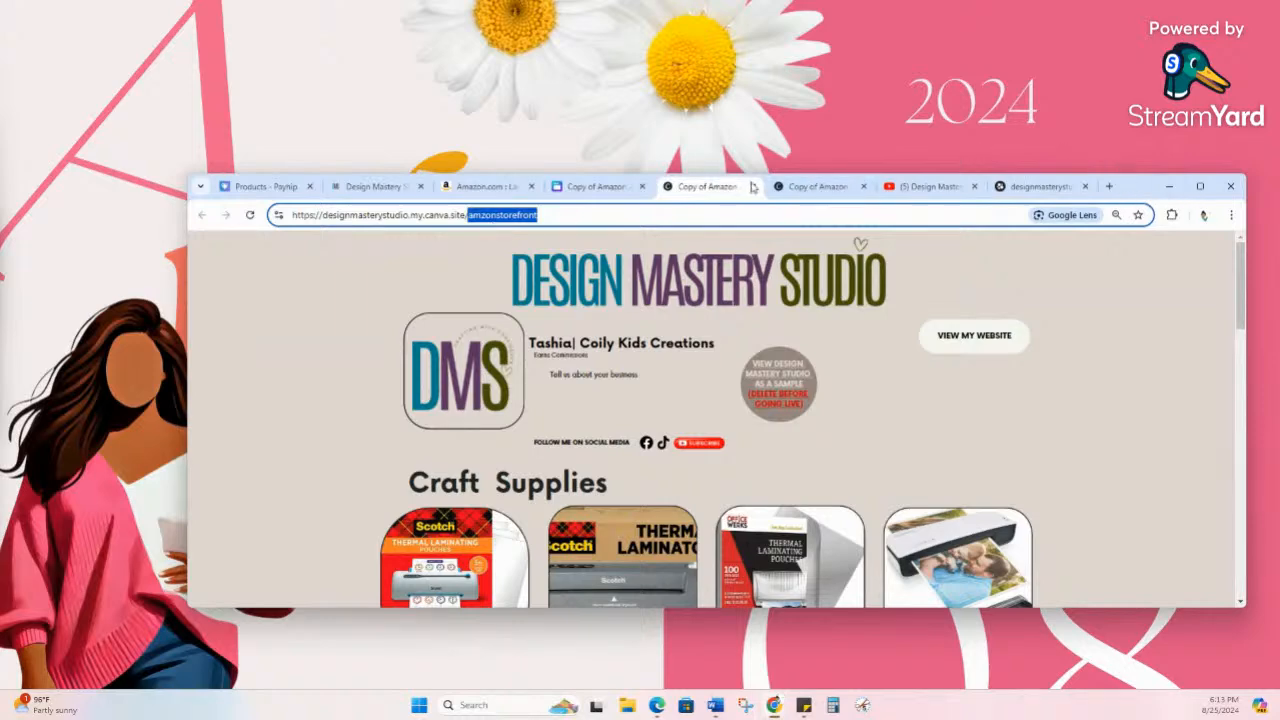
pyautogui.click(1200, 186)
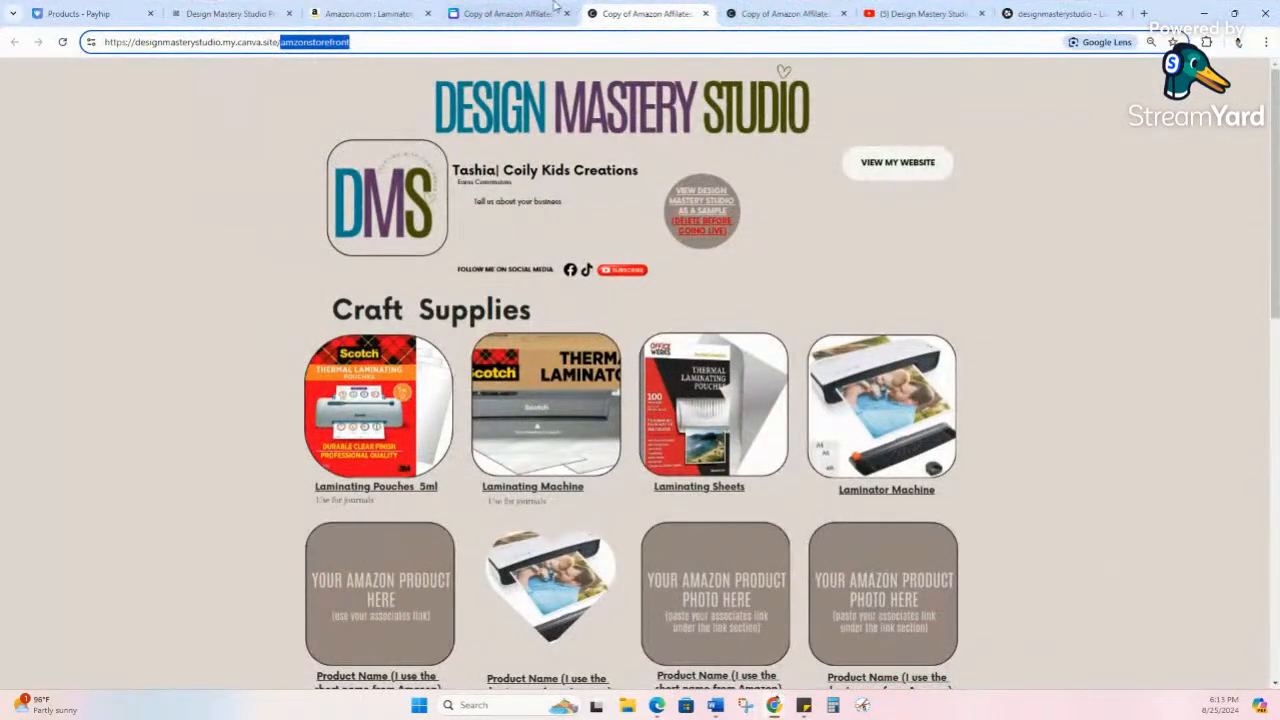
# - Copy the live website's address from Canva and switch to the Design Mastery Studio Beacons page to find its Beacons sign-up link
pyautogui.click(515, 13)
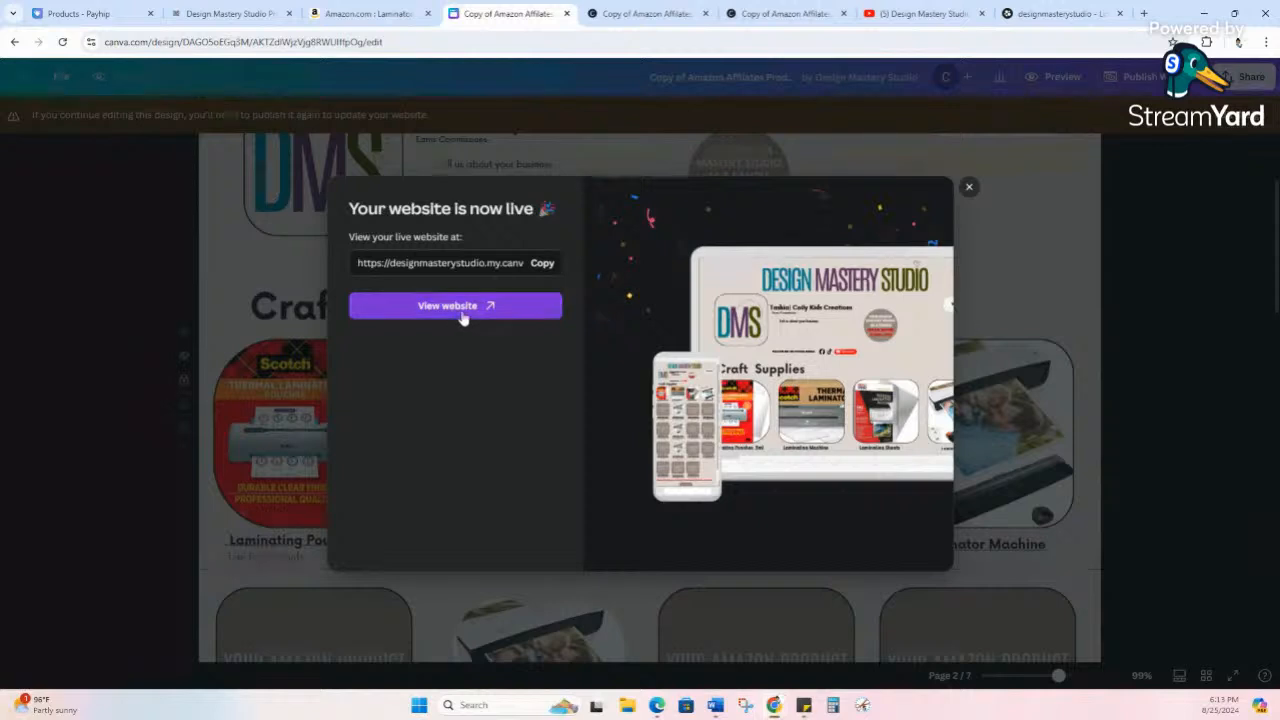
pyautogui.click(539, 275)
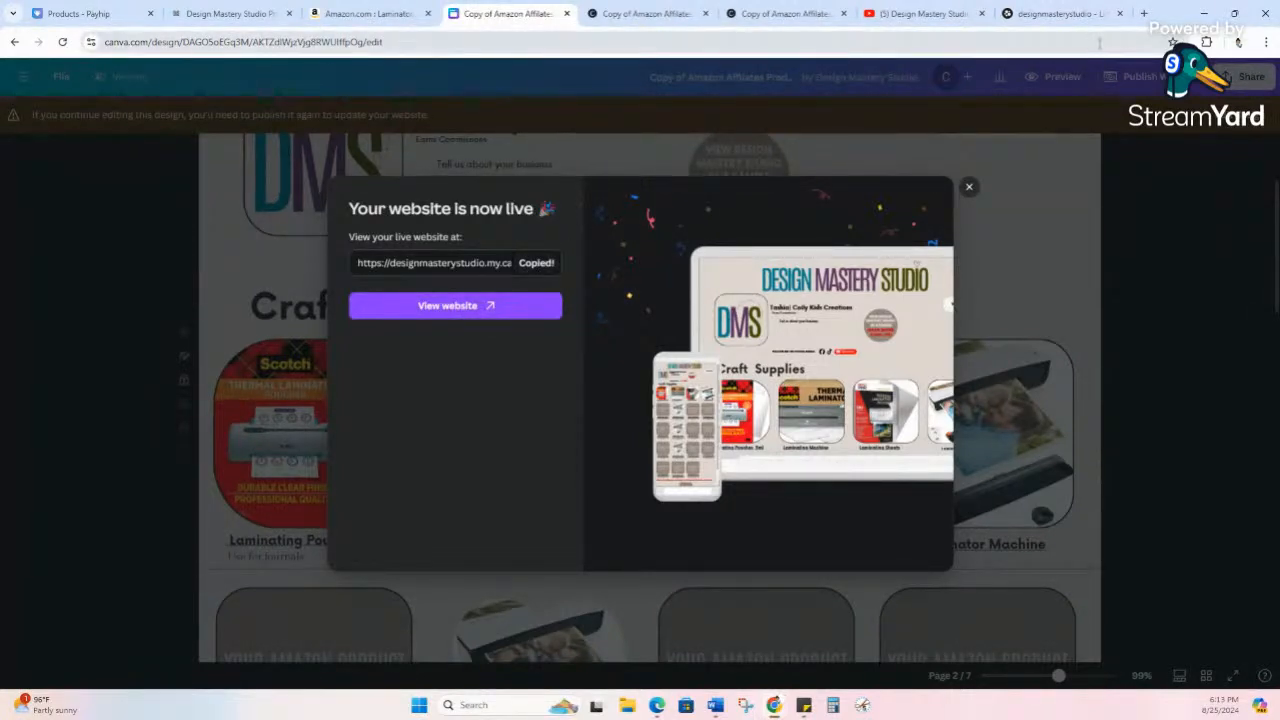
pyautogui.click(1070, 16)
pyautogui.scroll(3, 1074, 232)
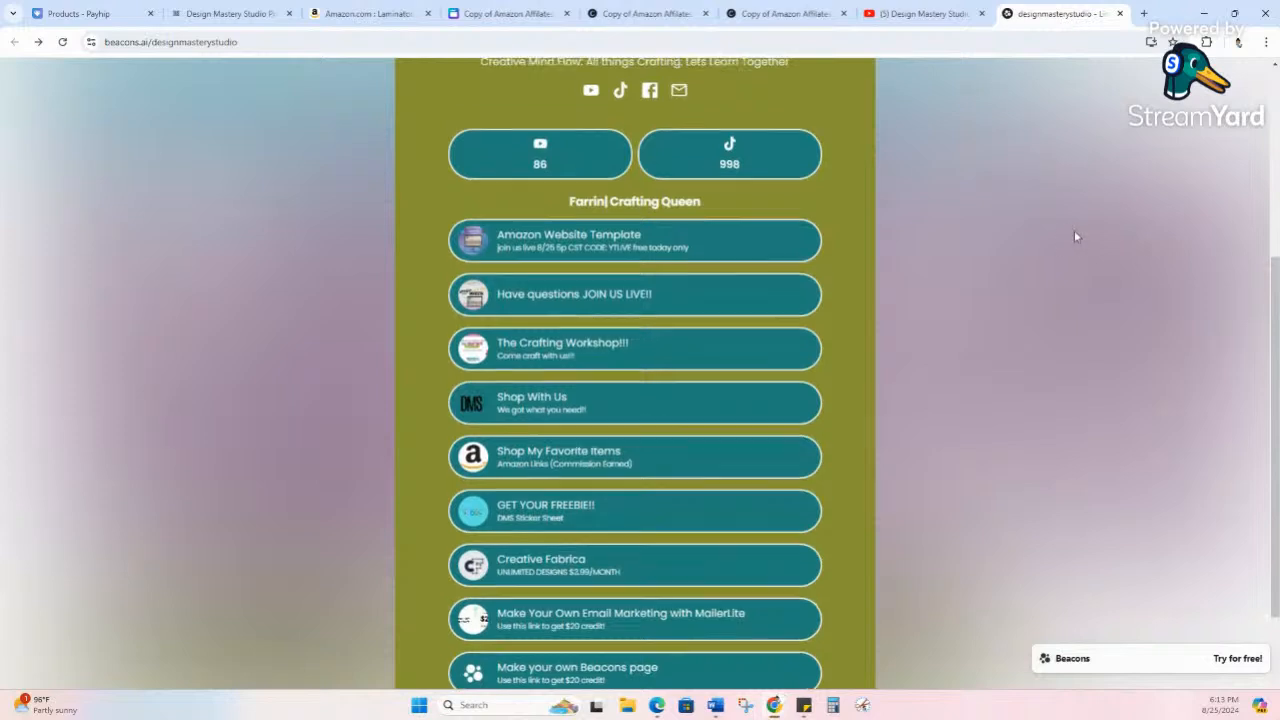
pyautogui.scroll(-4, 1075, 233)
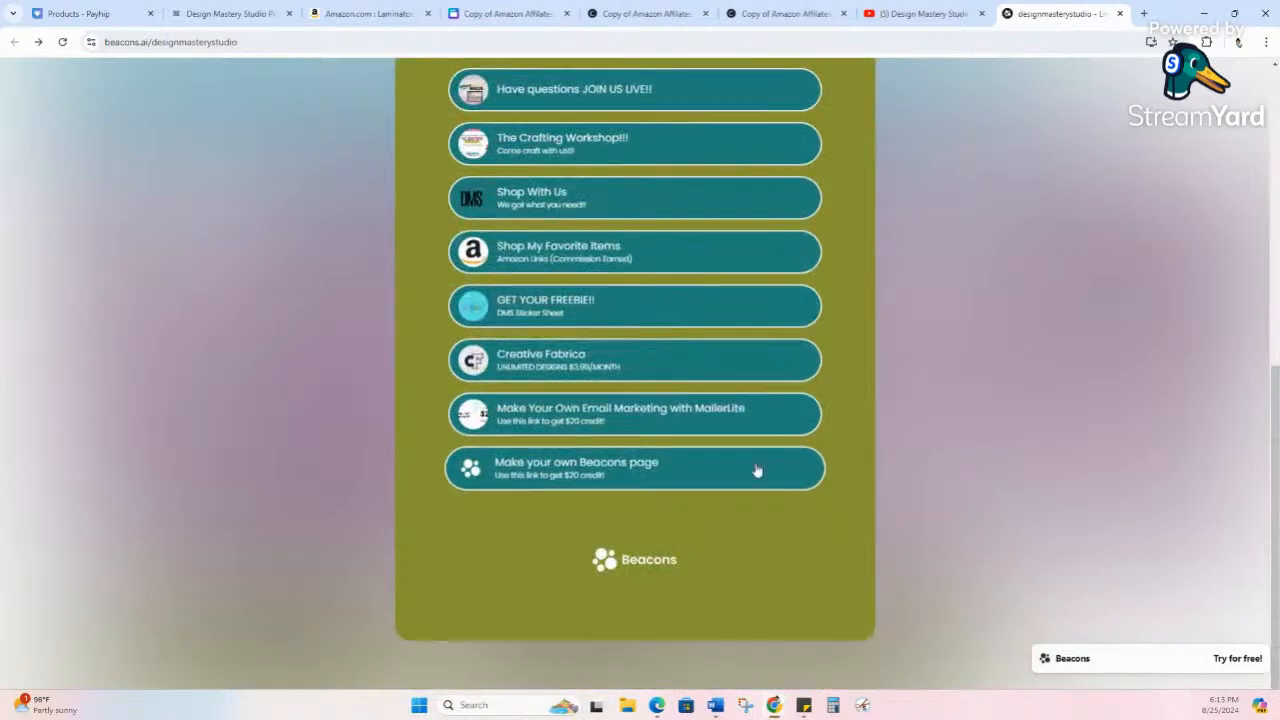
# - Follow the Make your own Beacons page link to the Beacons account, declining the brand deals and Beacons Store offers
pyautogui.click(666, 465)
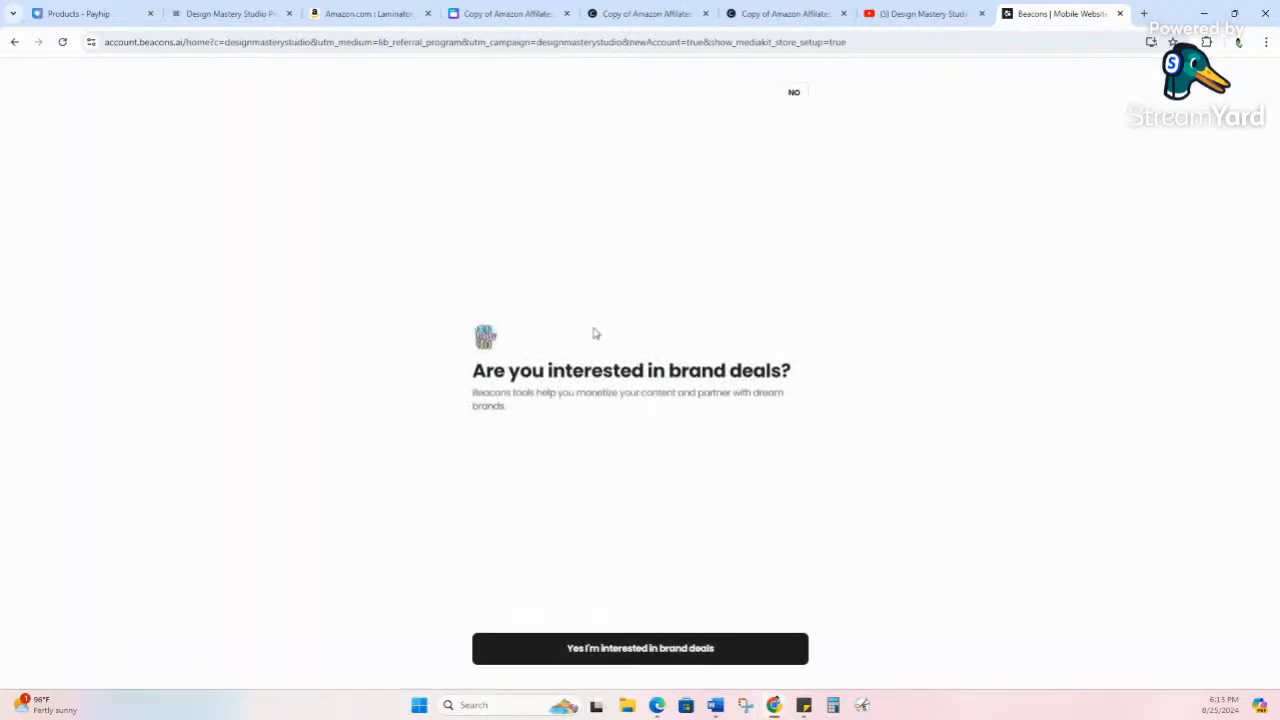
pyautogui.click(803, 100)
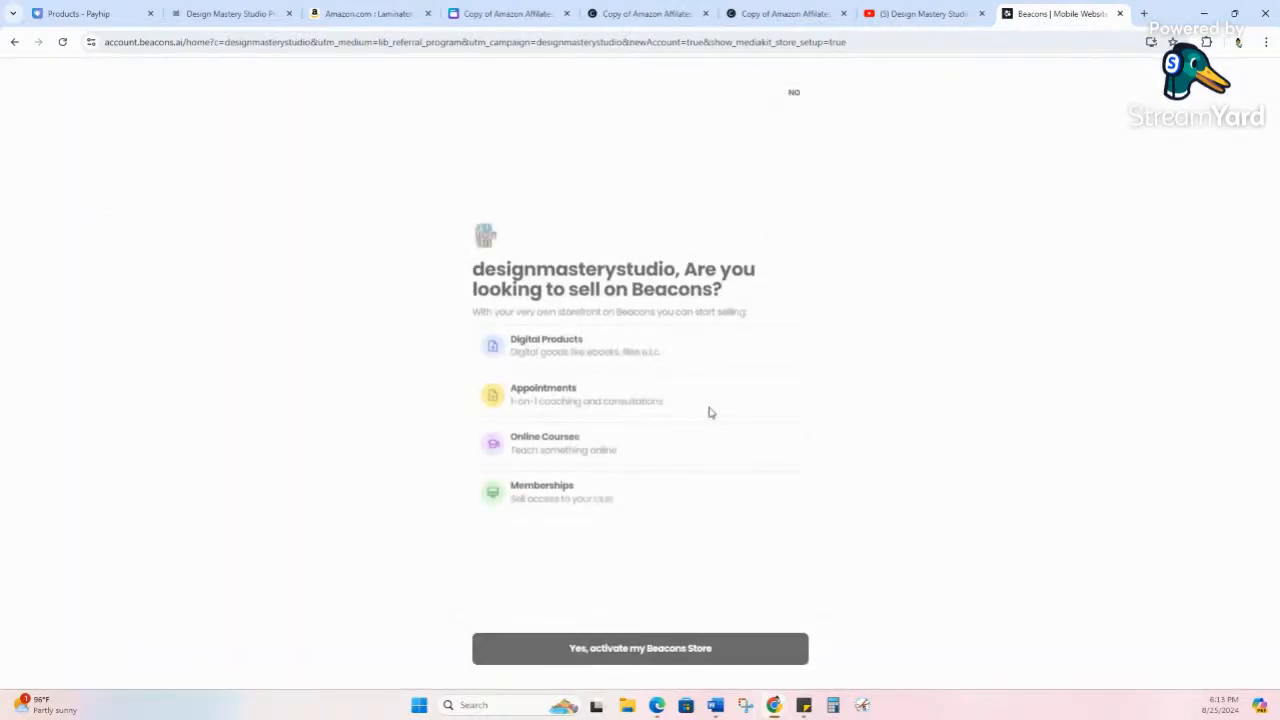
pyautogui.click(797, 94)
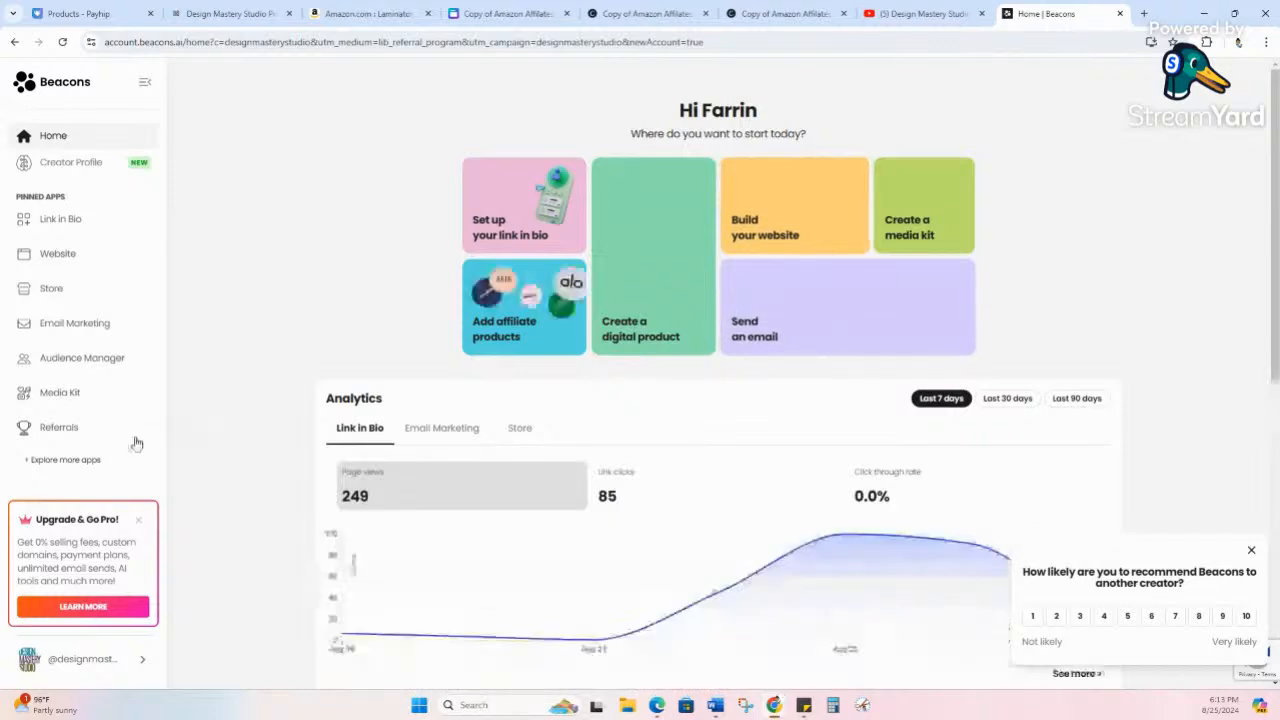
# - Open the Link in Bio page editor and the enabled Links block below Follower Count
pyautogui.click(82, 223)
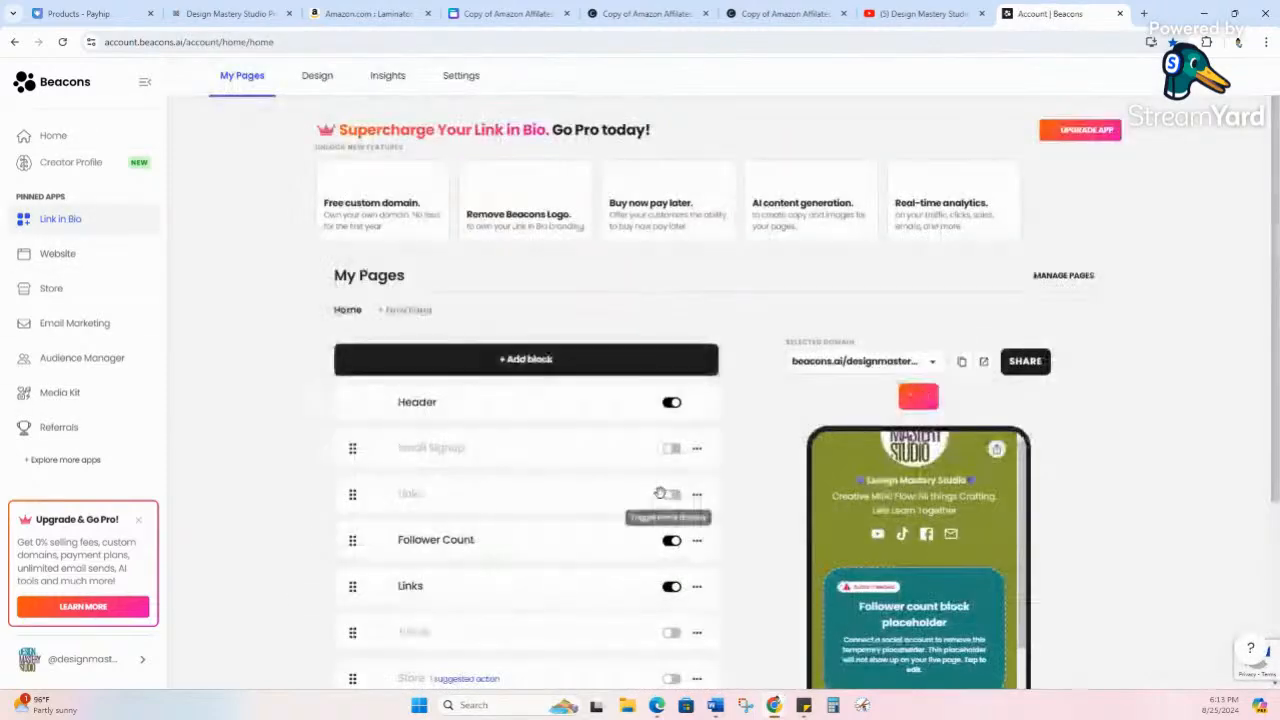
pyautogui.scroll(-2, 610, 390)
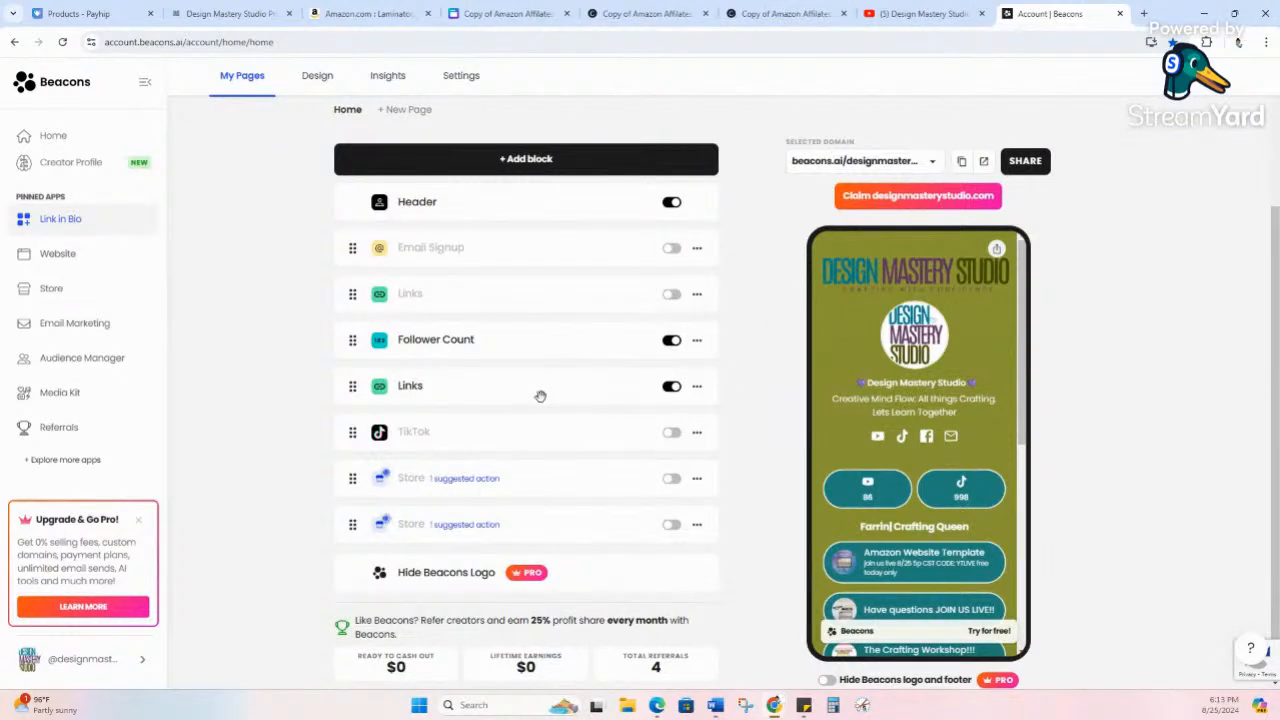
pyautogui.click(612, 394)
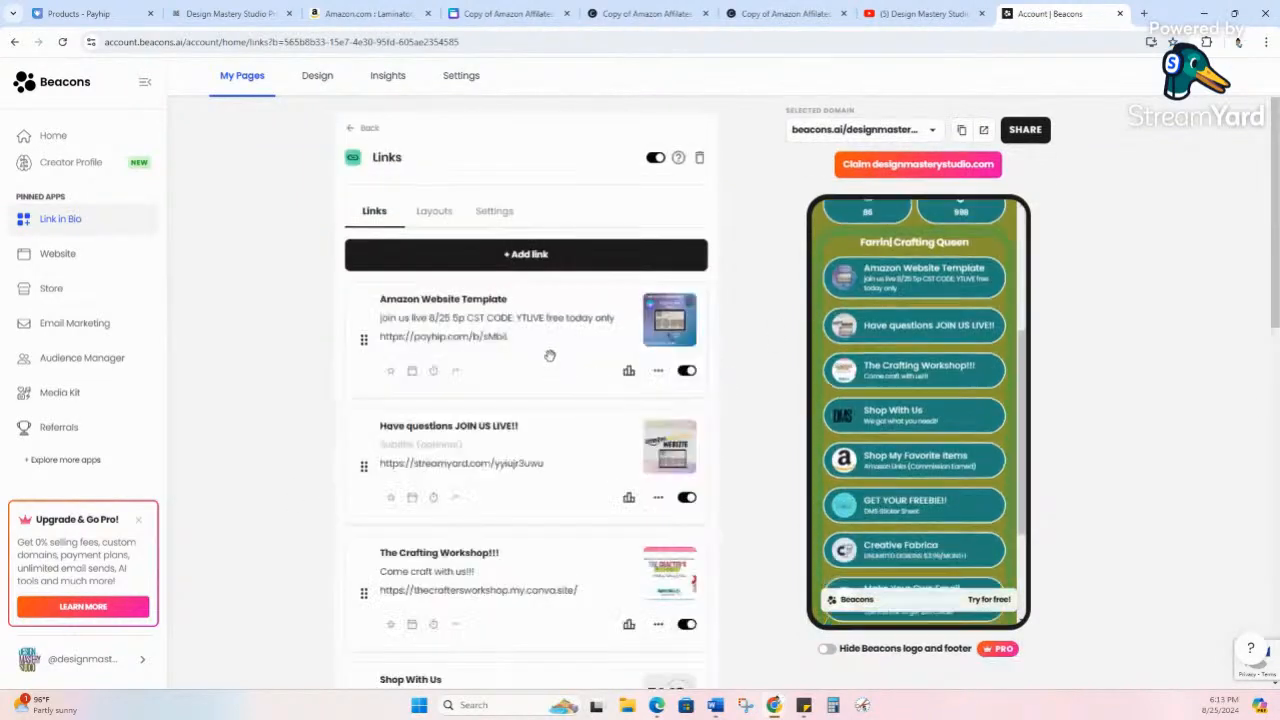
# - Add a new link to the Links block with the copied designmasterystudio.my.canva.site/amzonstorefront address
pyautogui.click(567, 257)
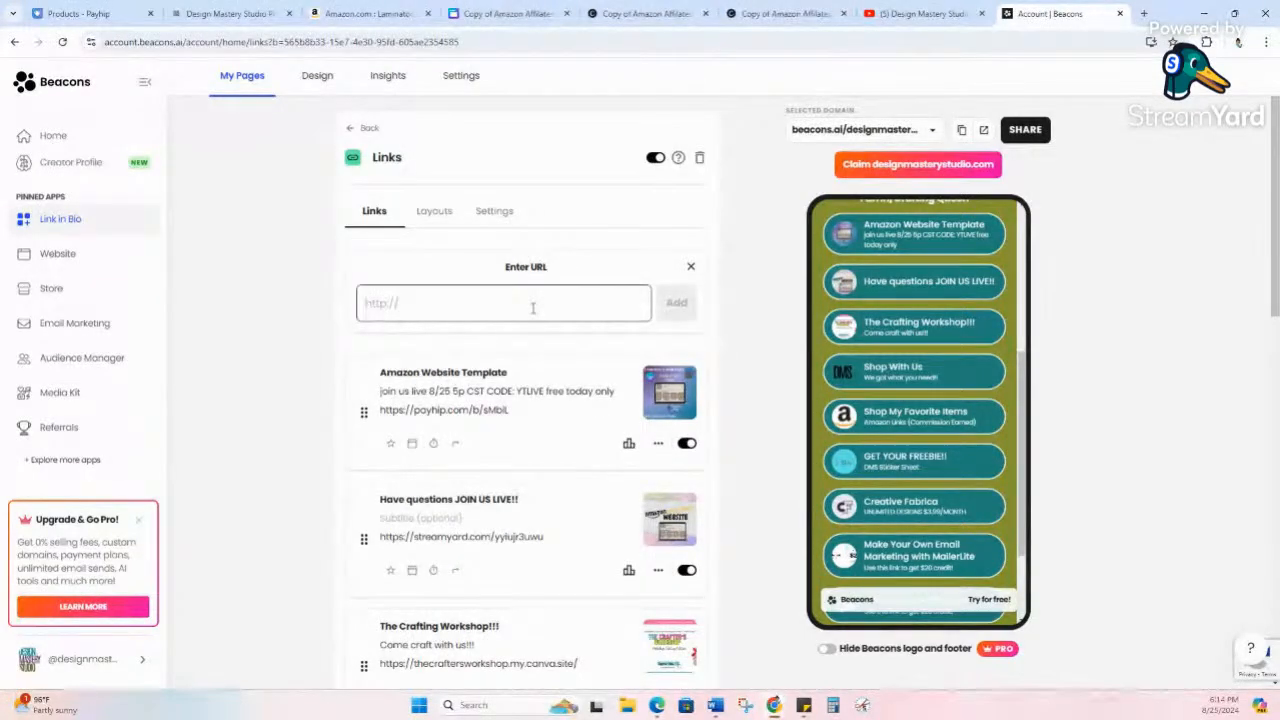
pyautogui.hotkey('ctrl', 'v')
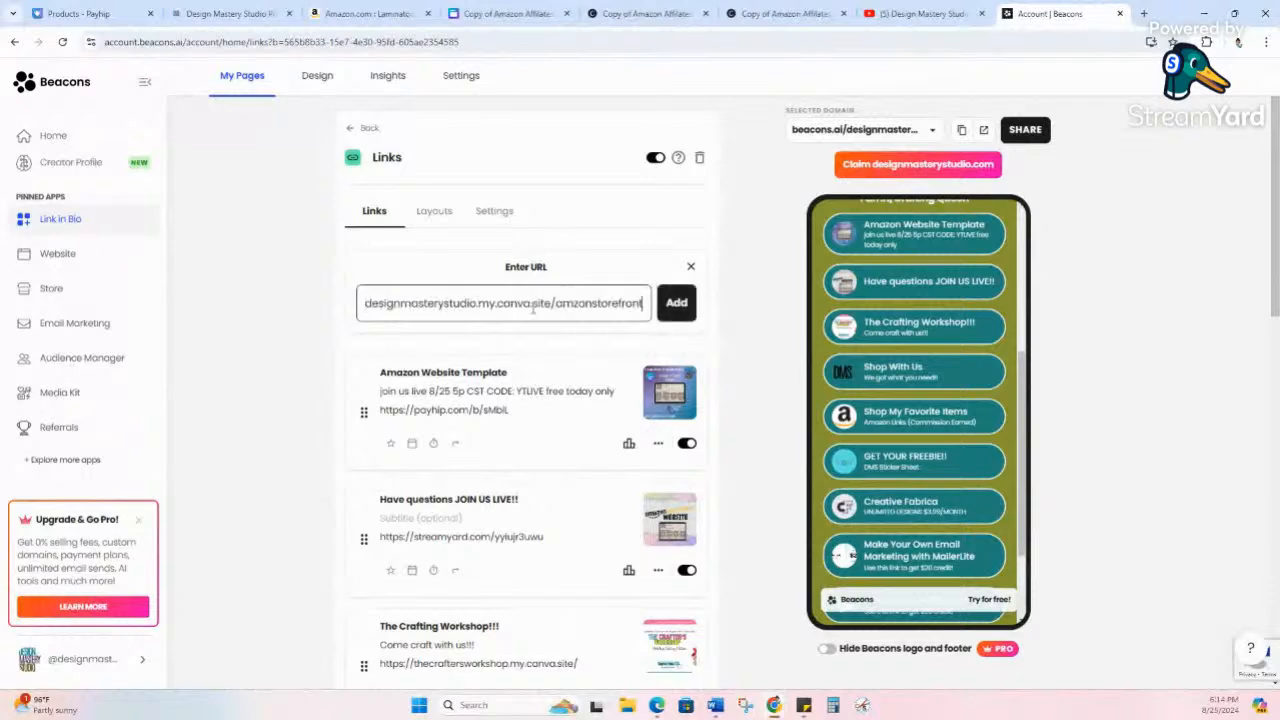
pyautogui.click(677, 303)
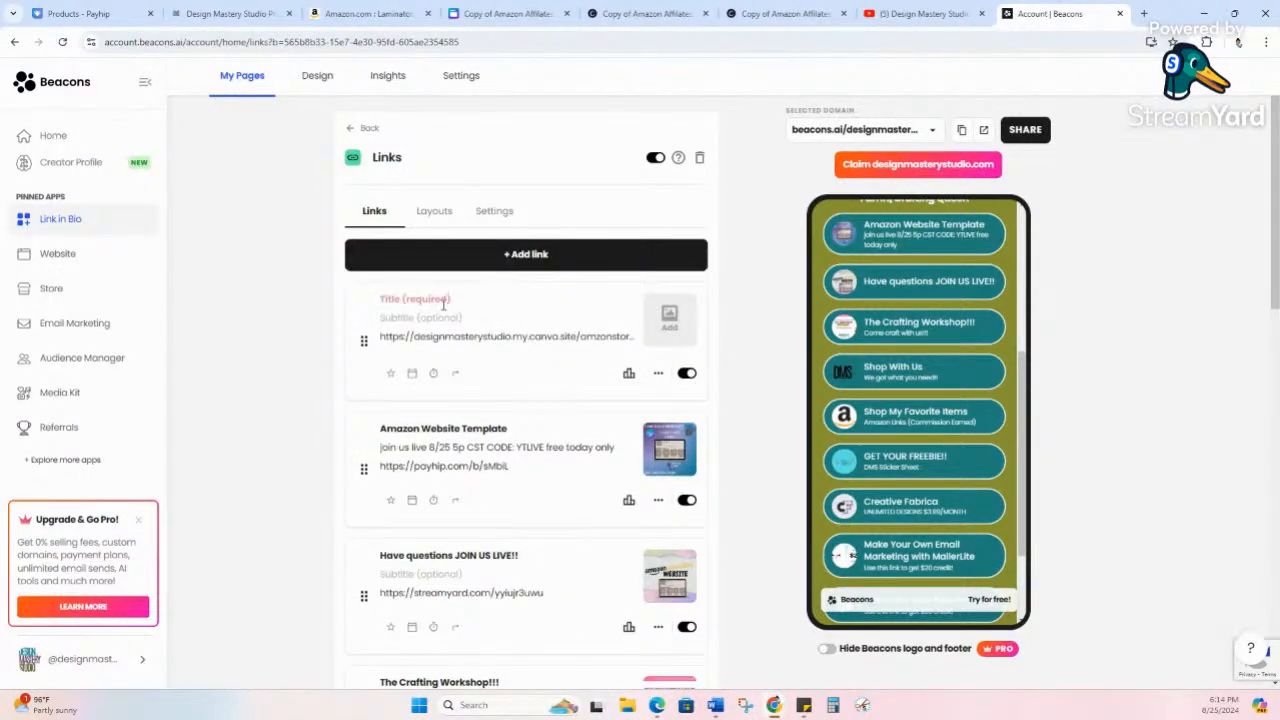
# - Title the new storefront link Amazon Favs and give it the subtitle Shop my favs
pyautogui.click(443, 303)
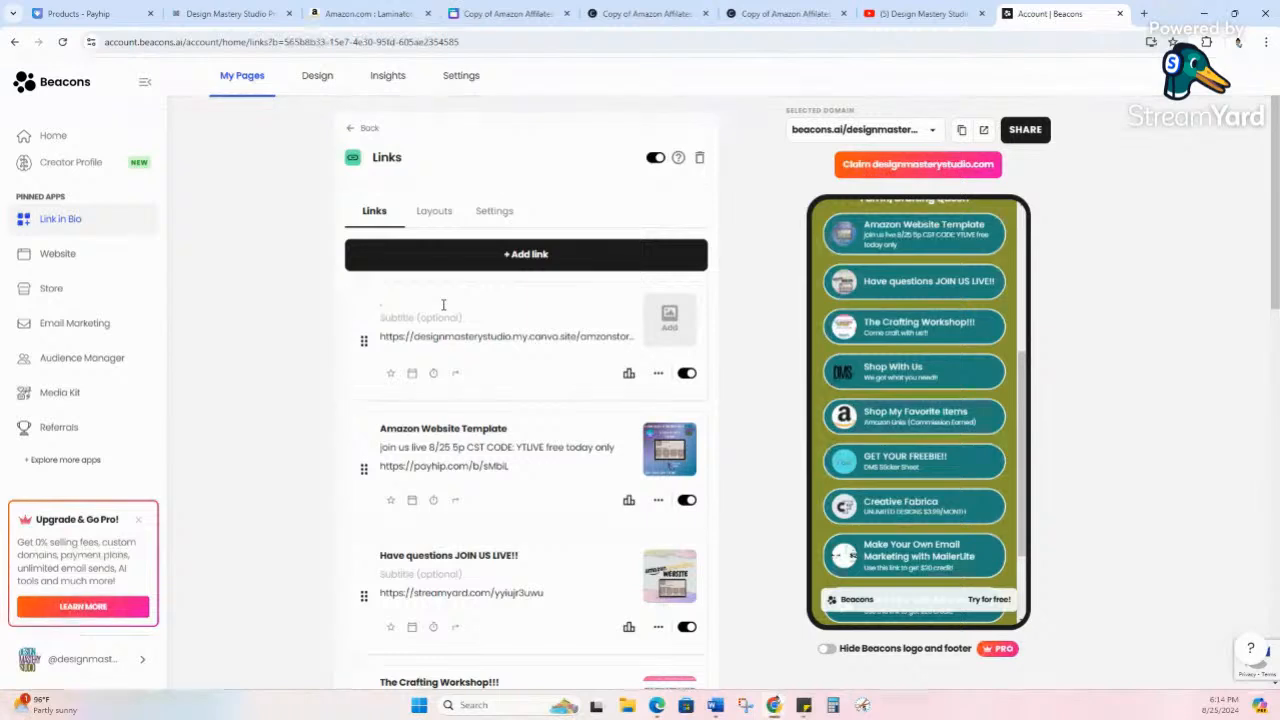
pyautogui.write('Ama')
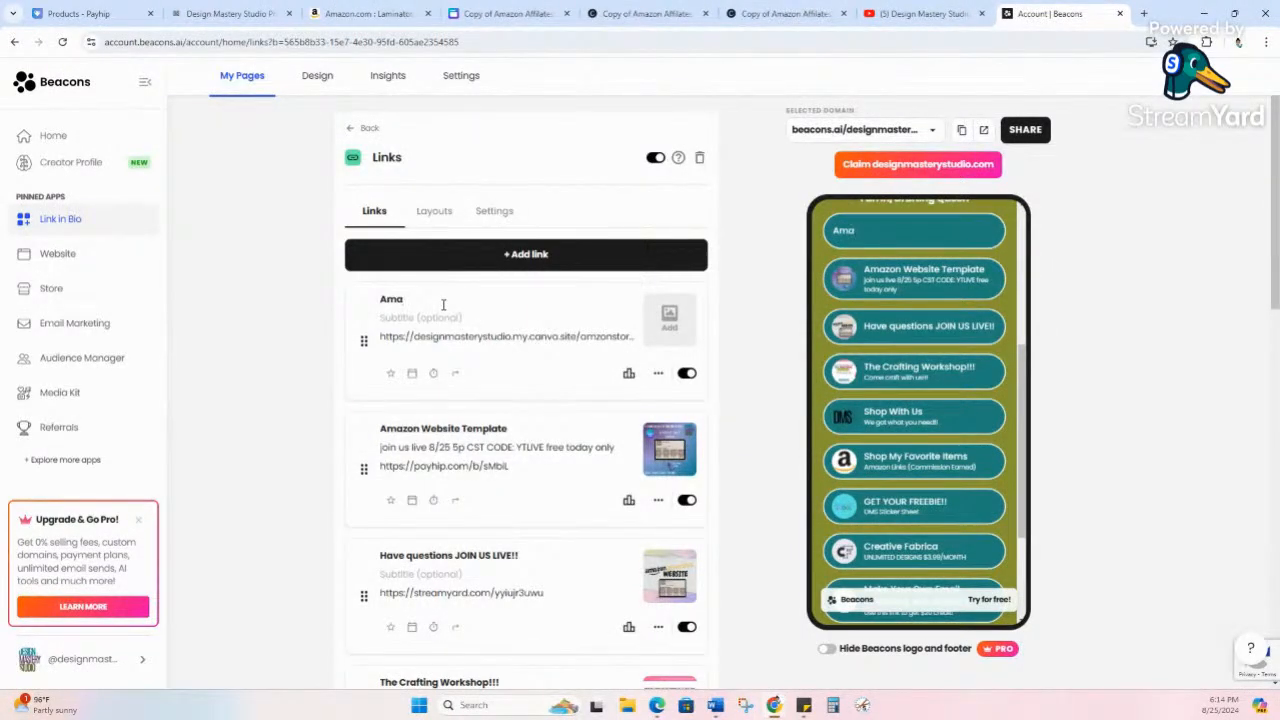
pyautogui.write('zon Favs')
pyautogui.click(449, 318)
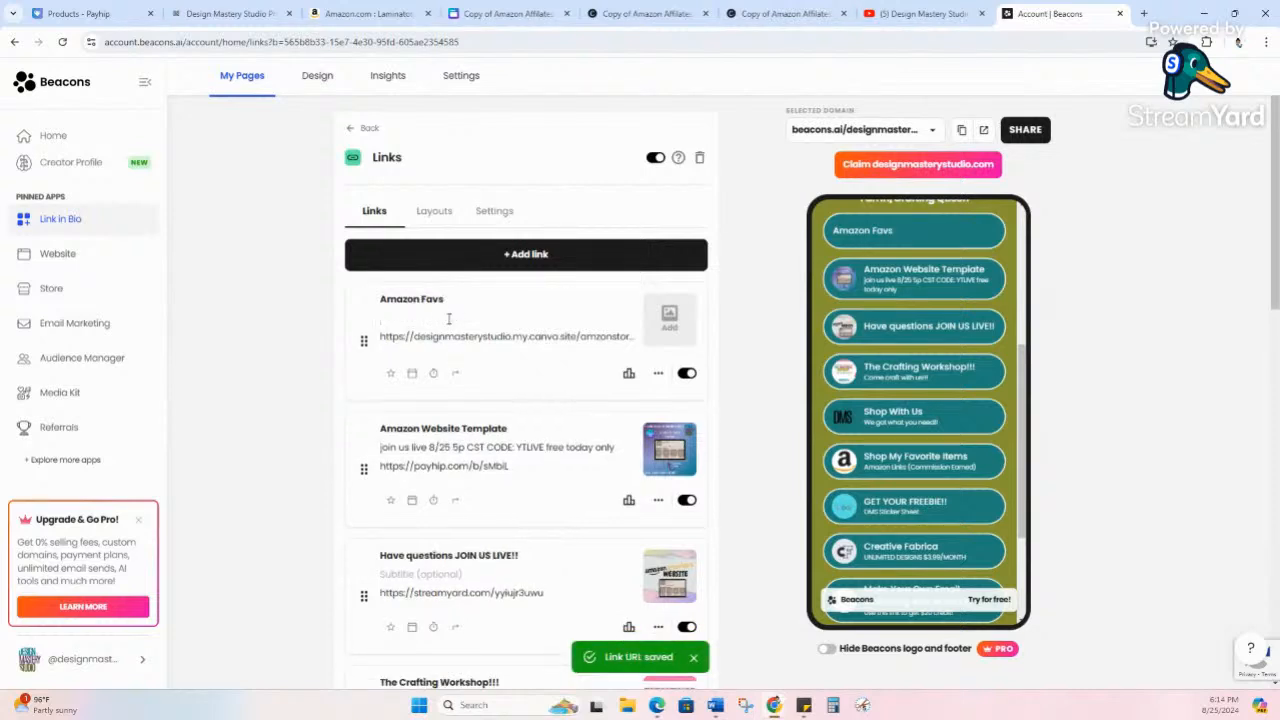
pyautogui.write('Shop my ')
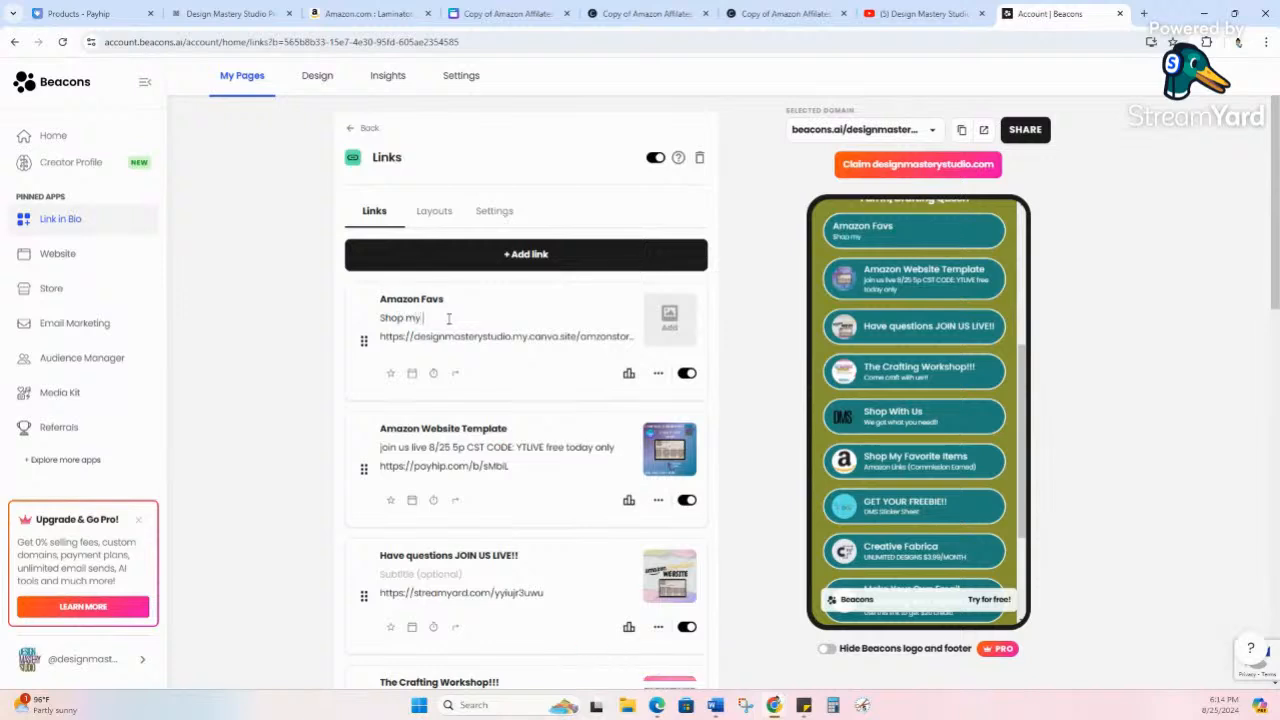
pyautogui.write('favs')
# - Check the Amazon Favs link in the phone preview, hiding it from the page and showing it again
pyautogui.scroll(2, 527, 338)
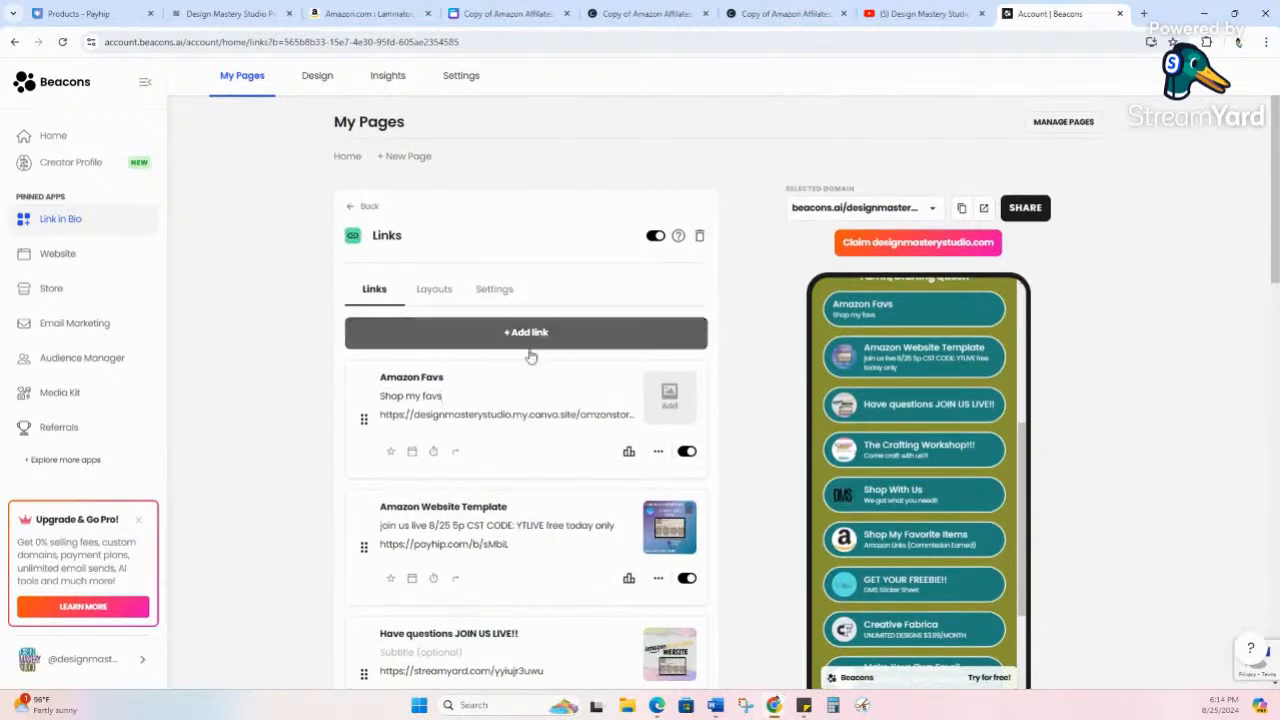
pyautogui.scroll(-1, 545, 356)
pyautogui.scroll(4, 1012, 283)
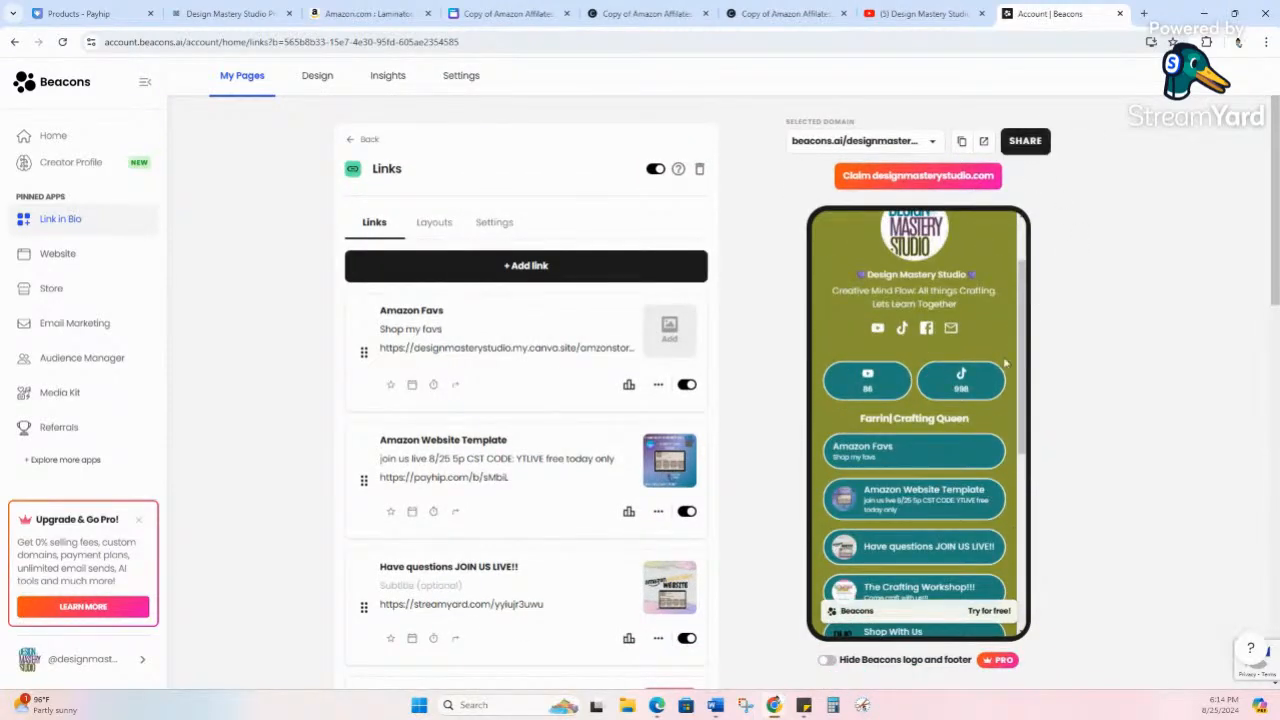
pyautogui.scroll(-2, 908, 462)
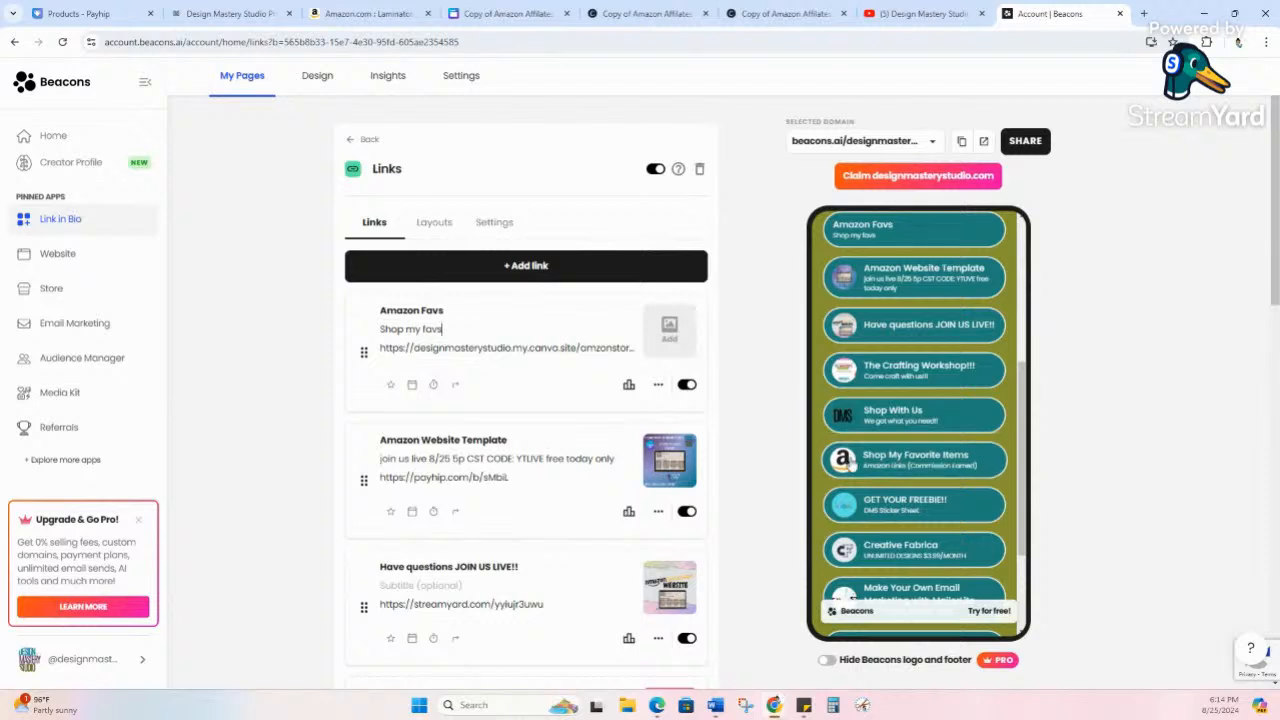
pyautogui.scroll(1, 880, 460)
pyautogui.scroll(1, 893, 517)
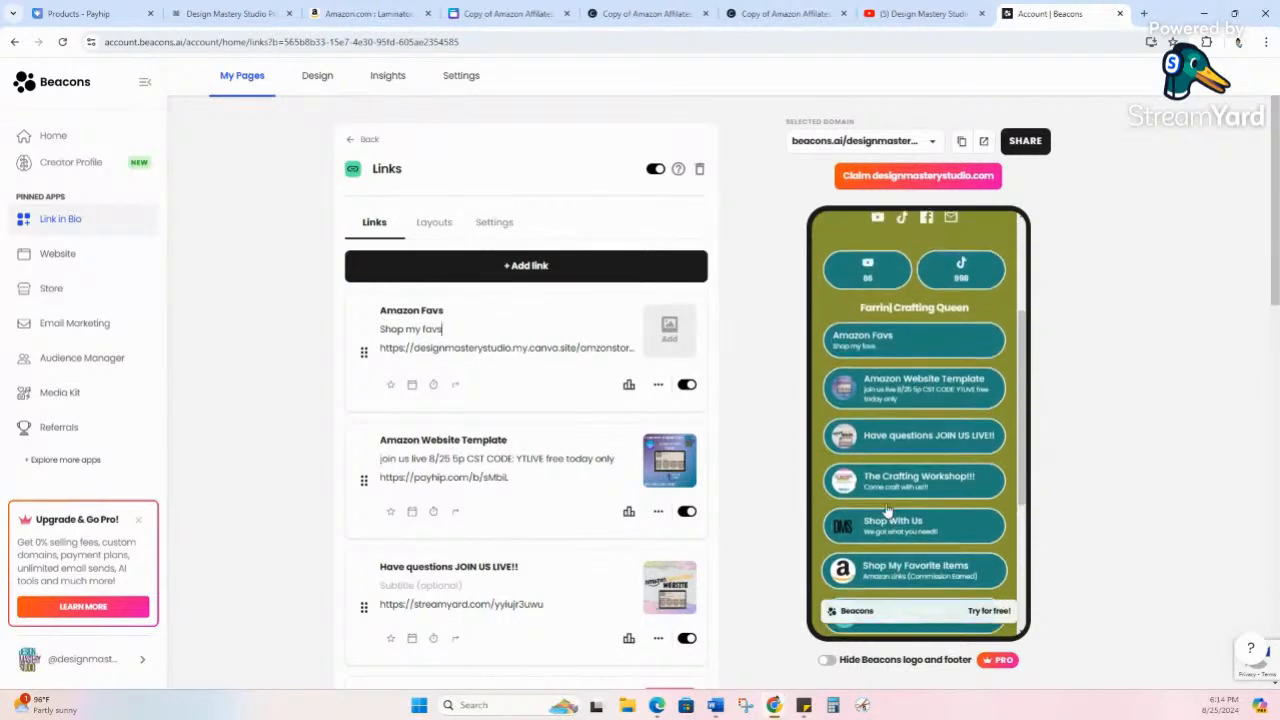
pyautogui.click(687, 384)
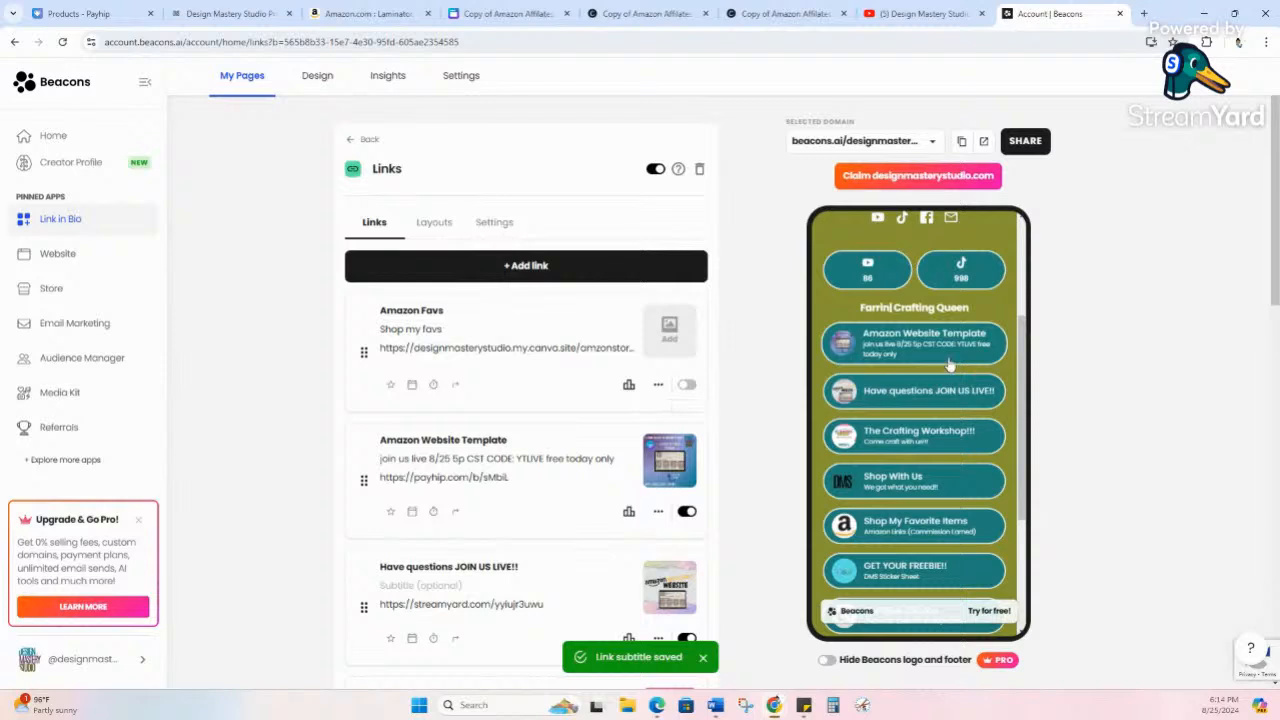
pyautogui.click(686, 386)
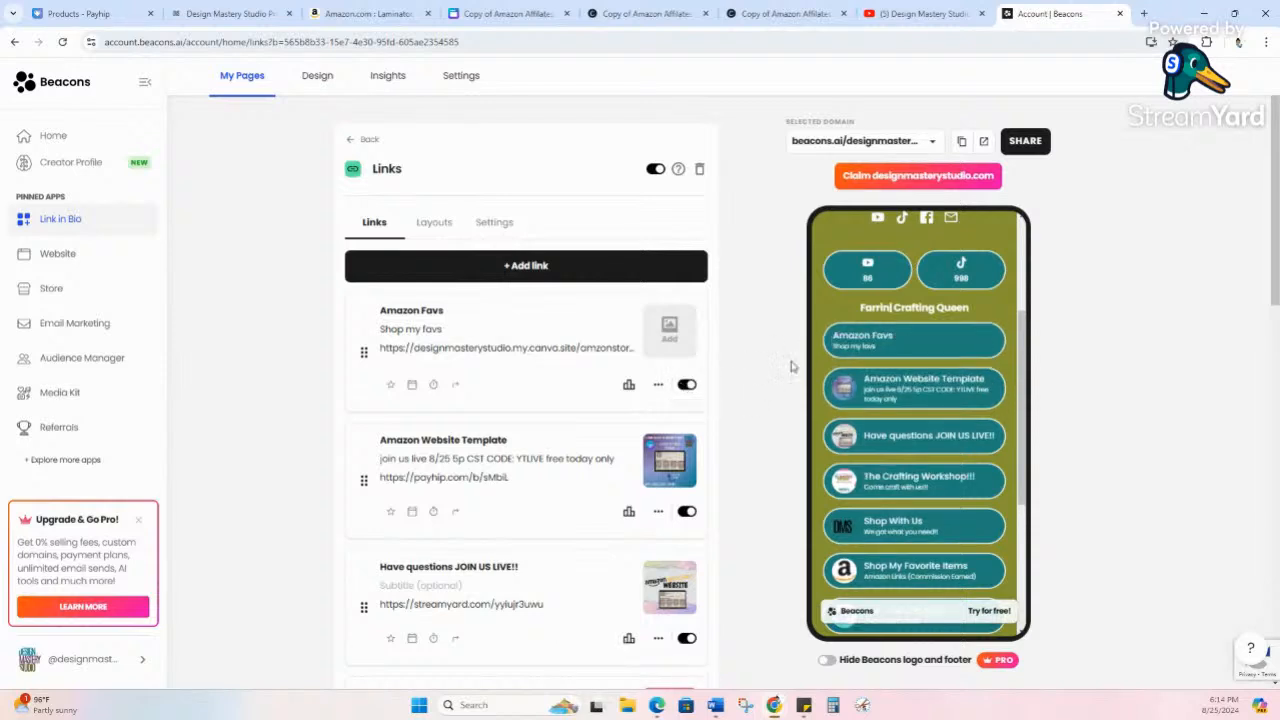
pyautogui.click(687, 386)
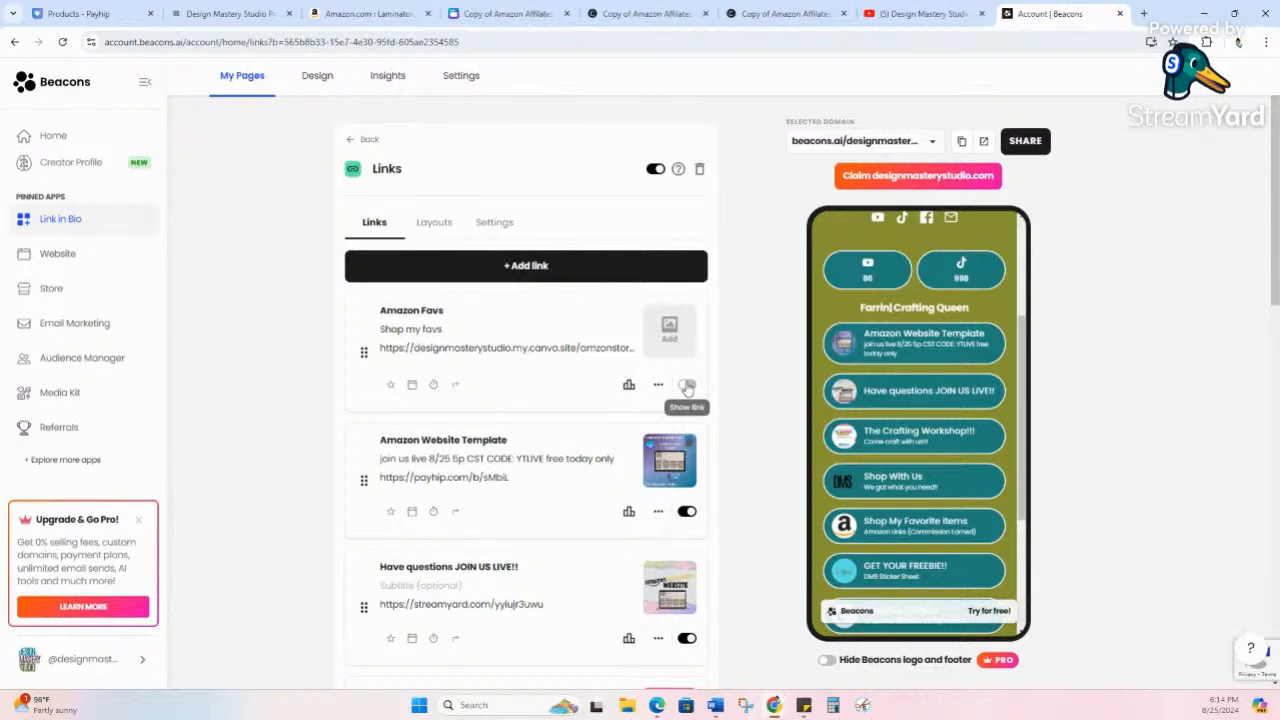
pyautogui.click(687, 386)
pyautogui.click(687, 386)
pyautogui.click(687, 386)
# - Return to the Canva website design, dismiss the live website notice, resume editing and open the website's Publish settings
pyautogui.click(790, 13)
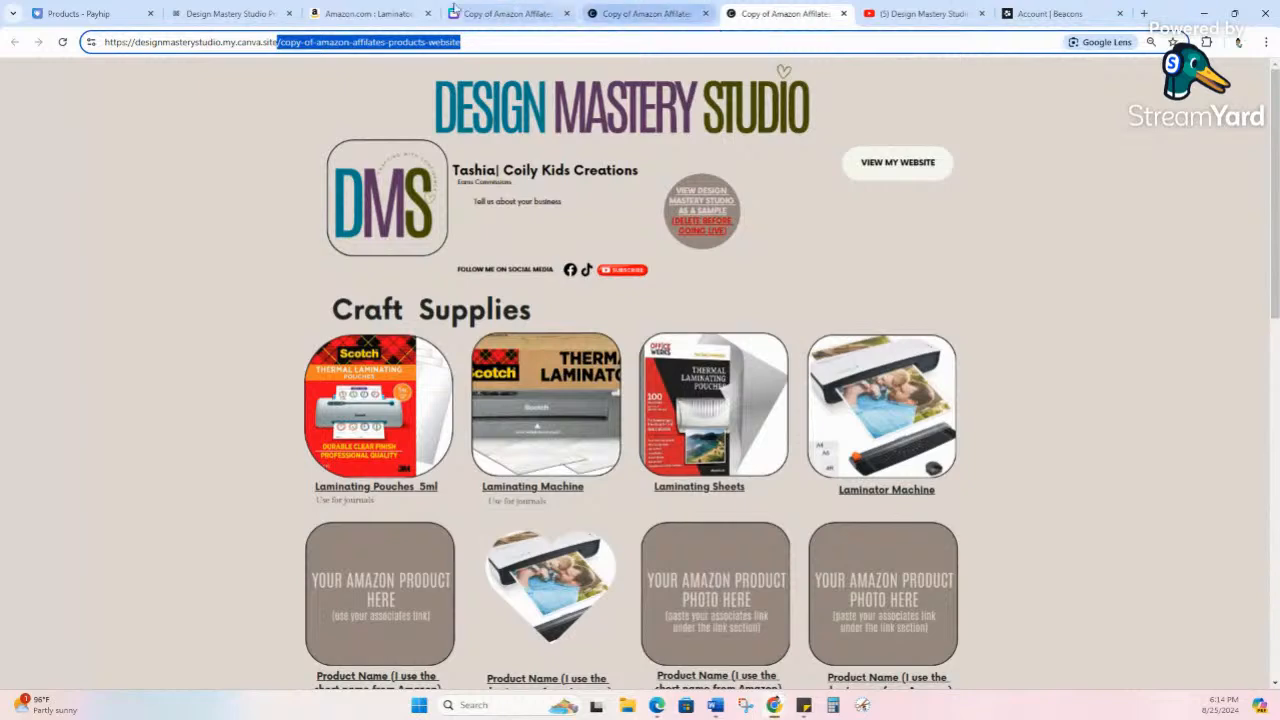
pyautogui.click(487, 12)
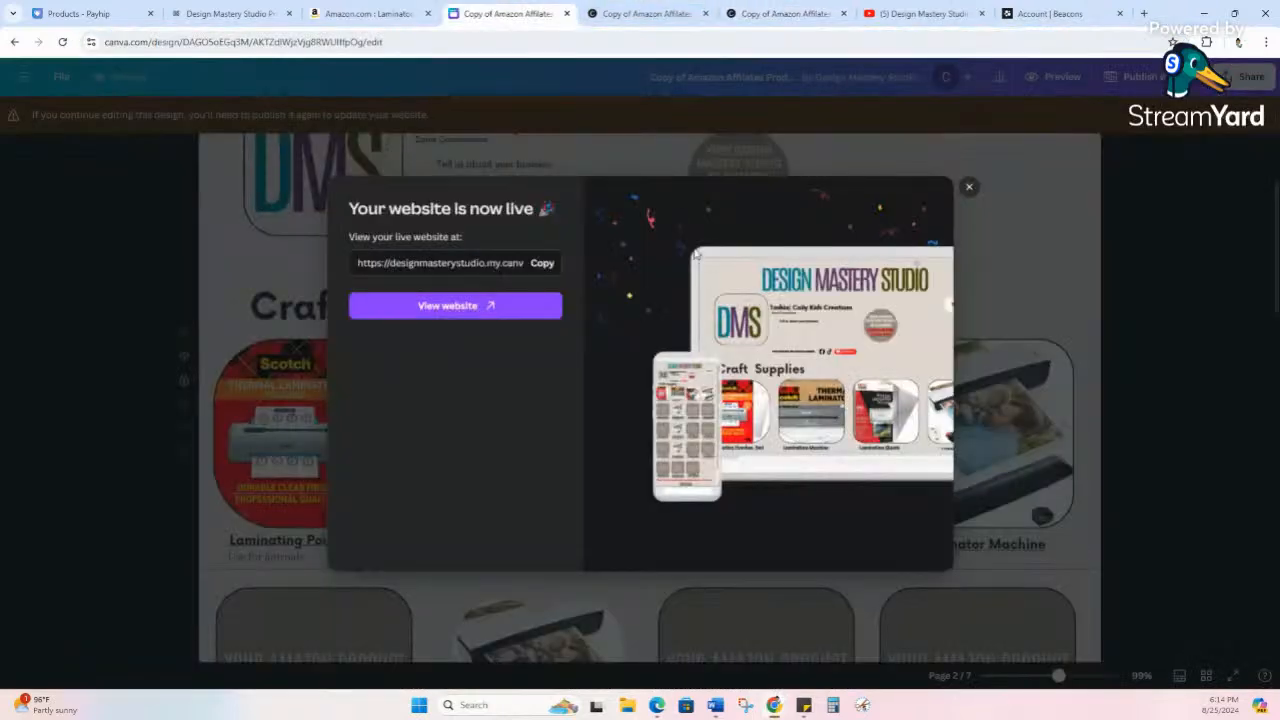
pyautogui.click(967, 189)
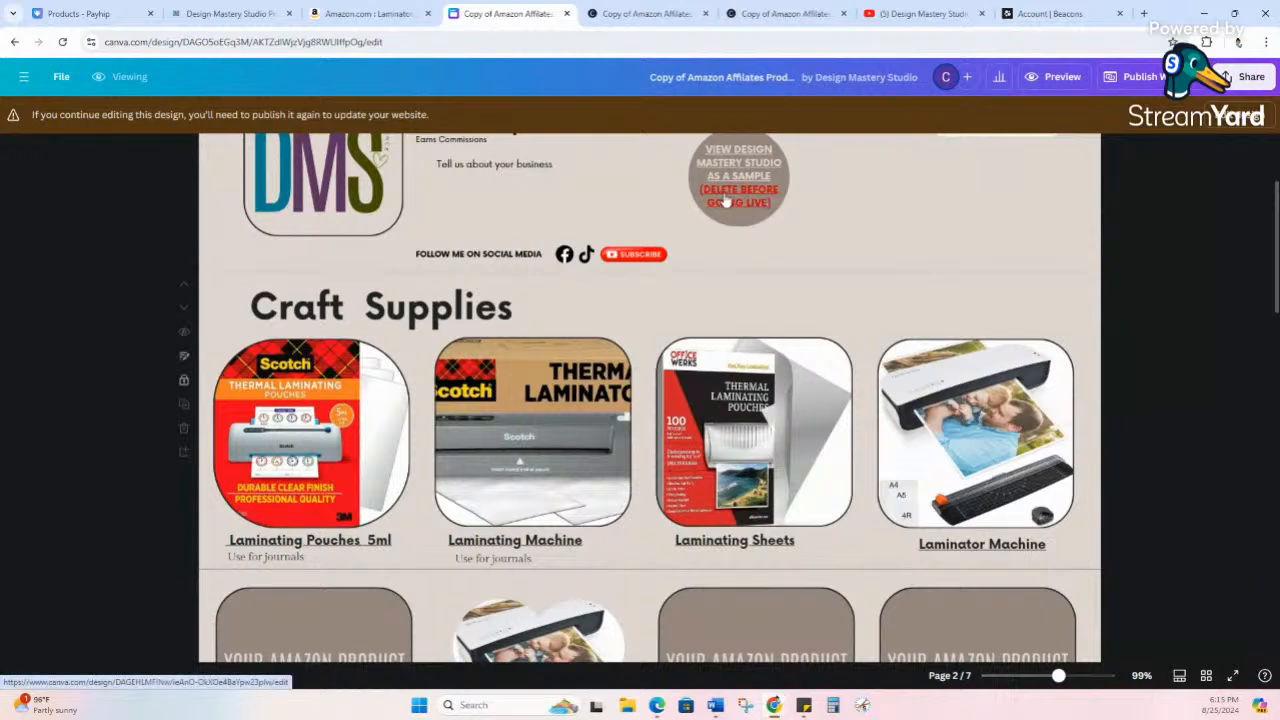
pyautogui.click(1222, 116)
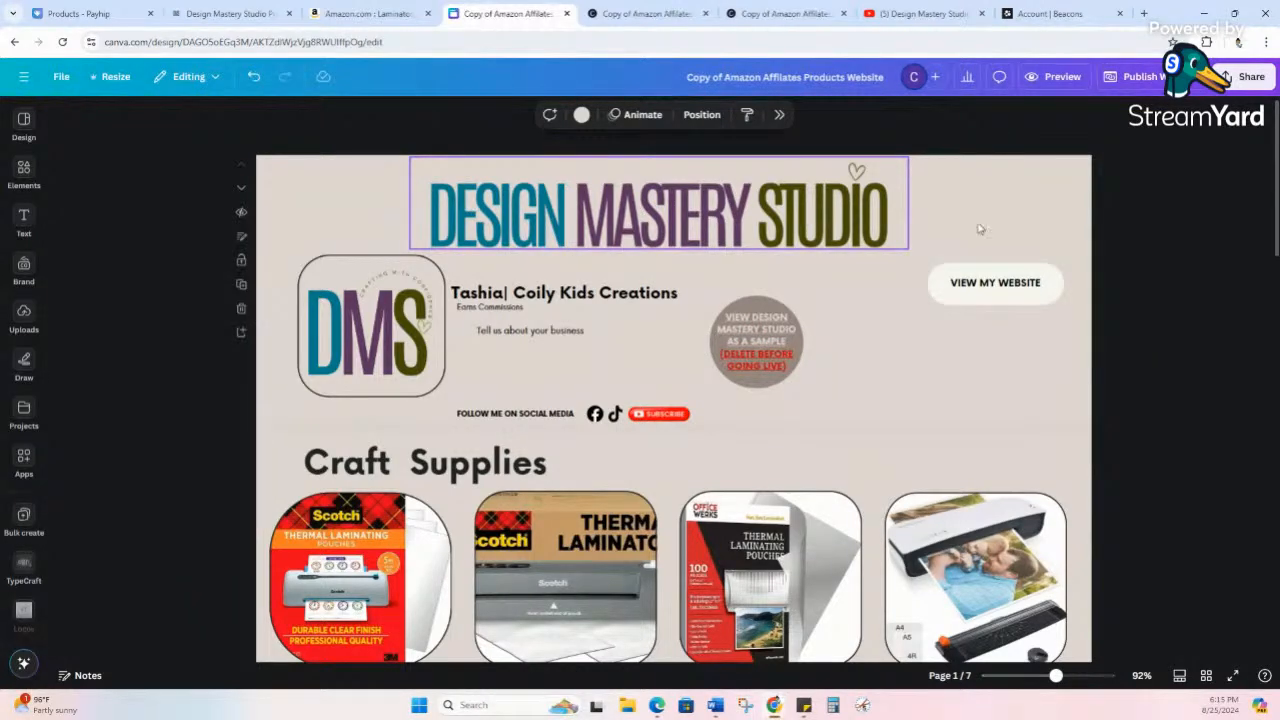
pyautogui.click(1130, 77)
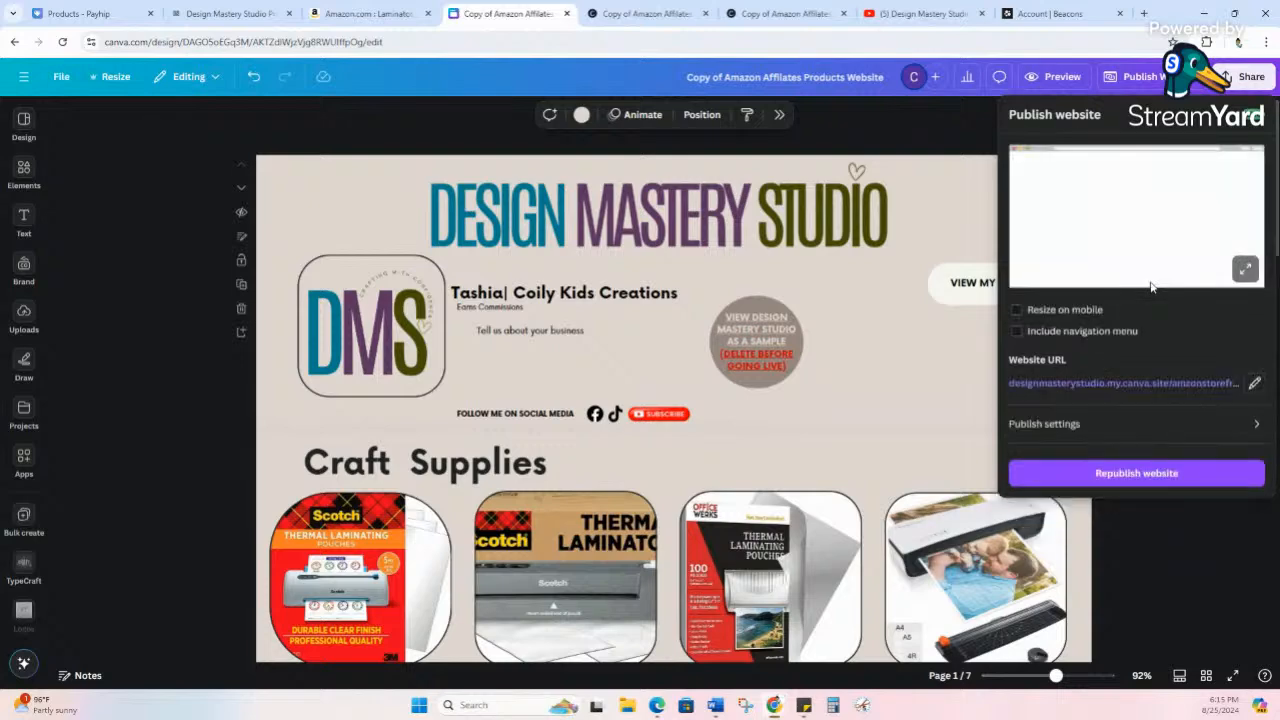
pyautogui.click(1131, 432)
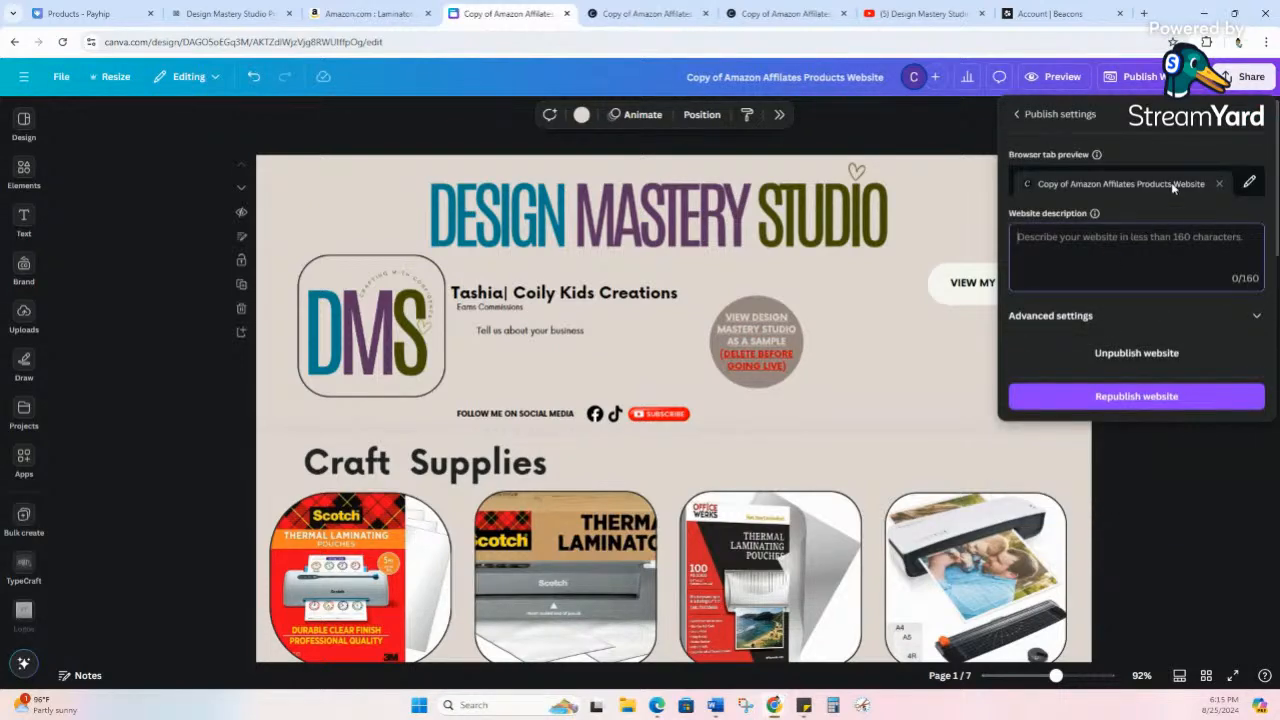
# - Replace the website's browser tab title with the owner's first name followed by Store Front
pyautogui.click(1249, 182)
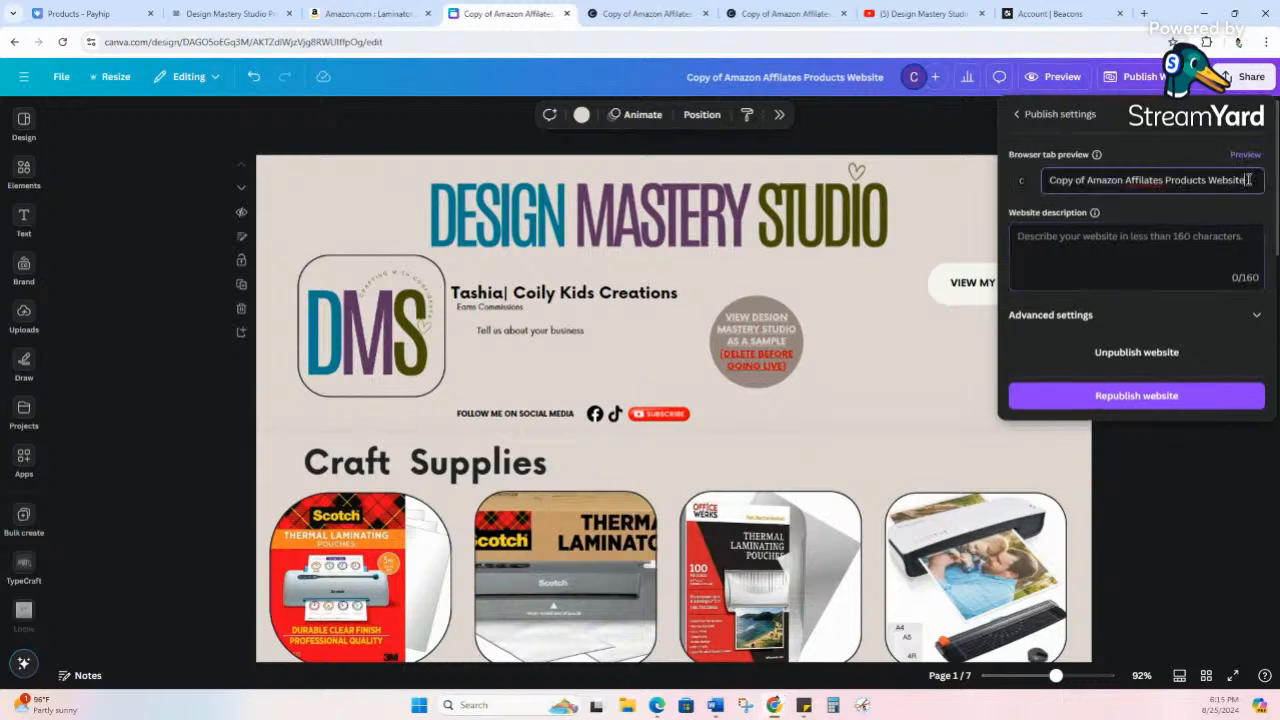
pyautogui.moveTo(1052, 184)
pyautogui.mouseDown()
pyautogui.moveTo(1252, 184)
pyautogui.moveTo(1040, 181)
pyautogui.mouseUp()
pyautogui.click(1145, 185)
pyautogui.press('BackSpace')
pyautogui.write('Farrin Stro')
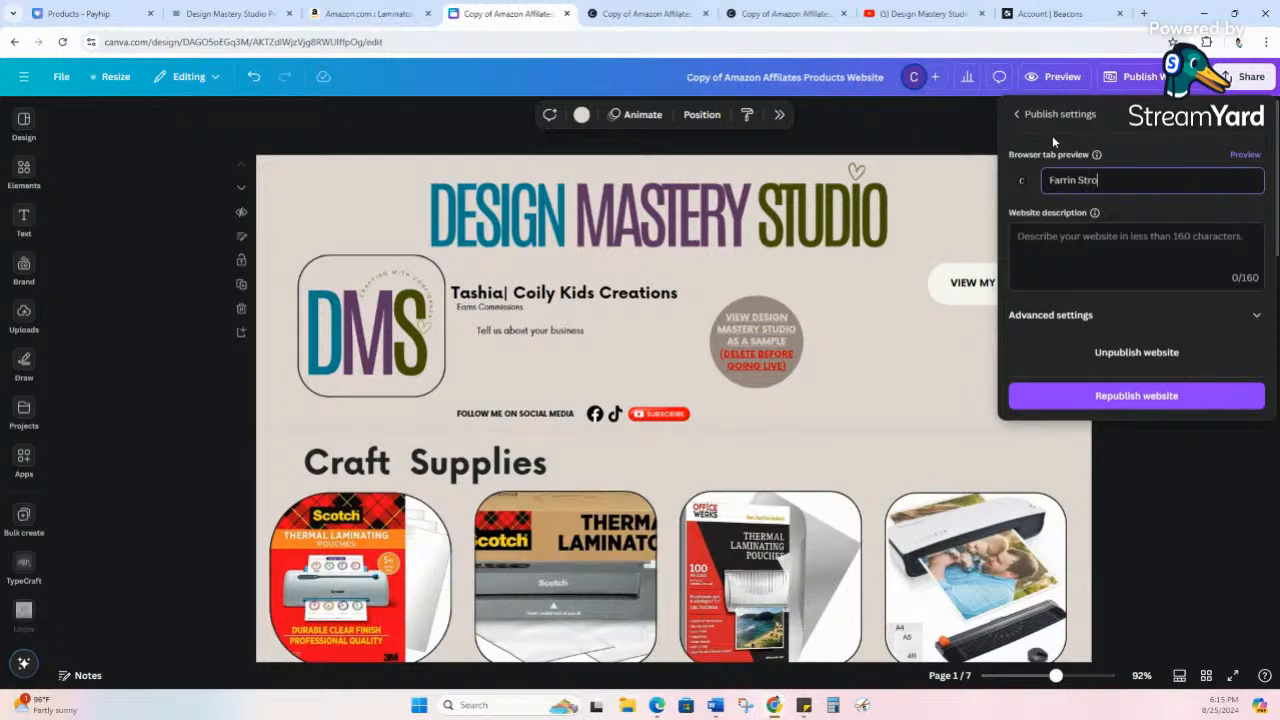
pyautogui.press('BackSpace')
pyautogui.write('ore Front')
# - Enter a short placeholder text as the website description and republish the website
pyautogui.click(1077, 254)
pyautogui.write('I')
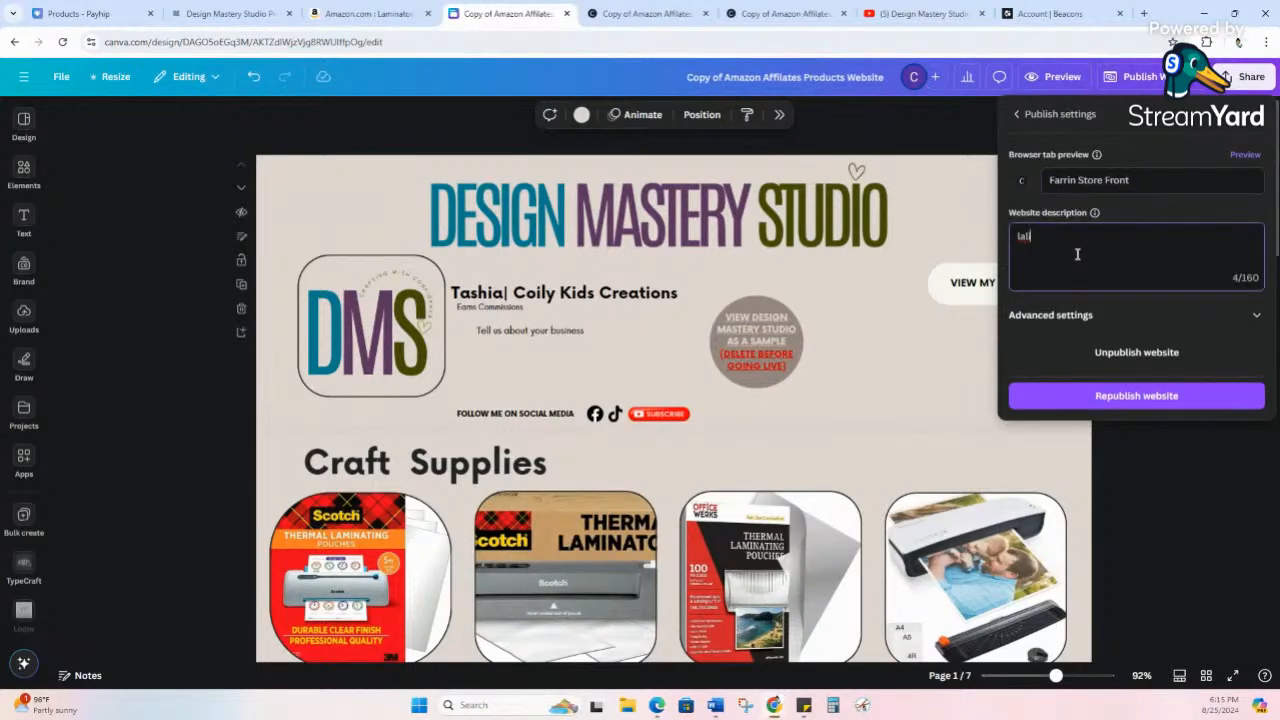
pyautogui.write('ali bubh')
pyautogui.click(1148, 401)
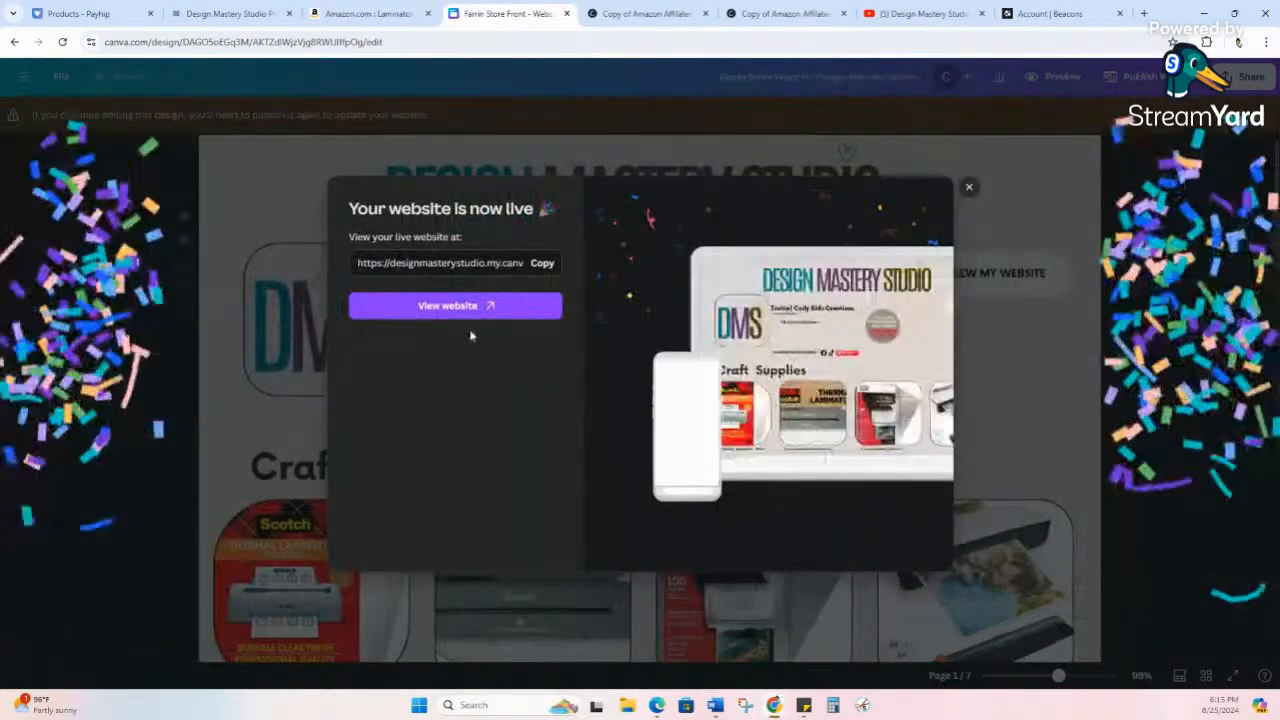
# - View the republished live website to check its browser tab title, and return to the Canva design
pyautogui.click(508, 308)
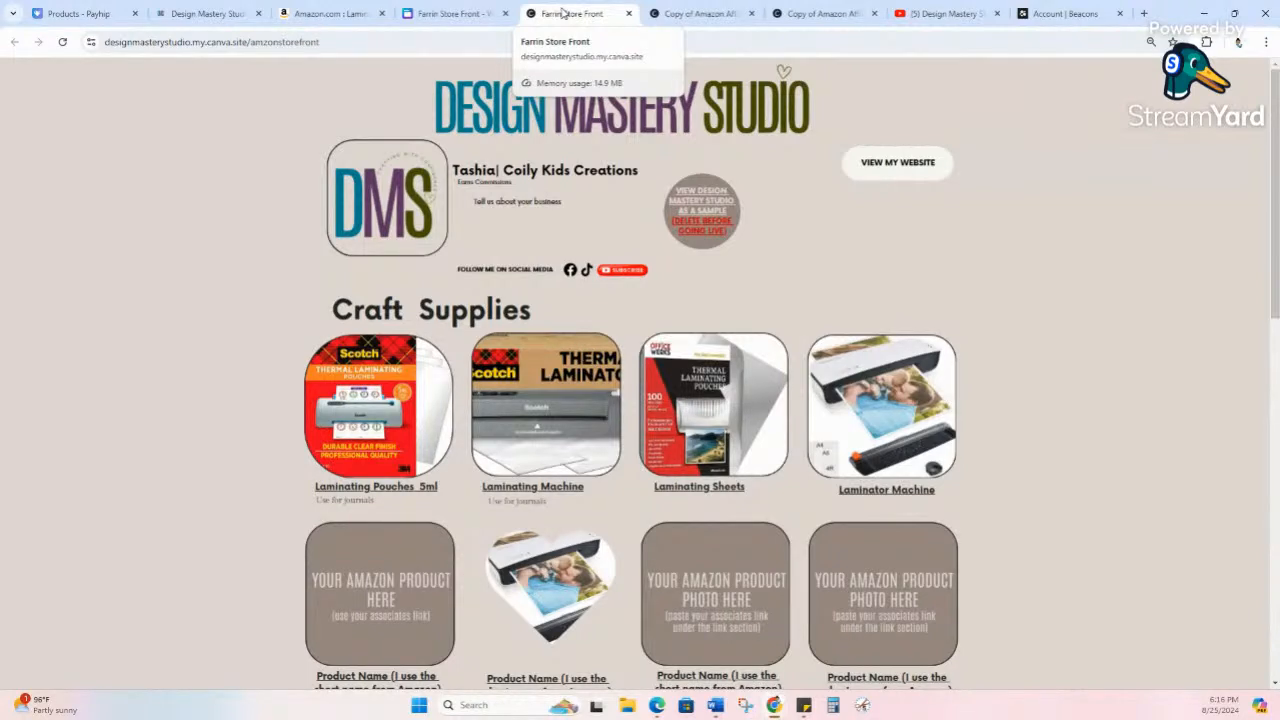
pyautogui.click(477, 20)
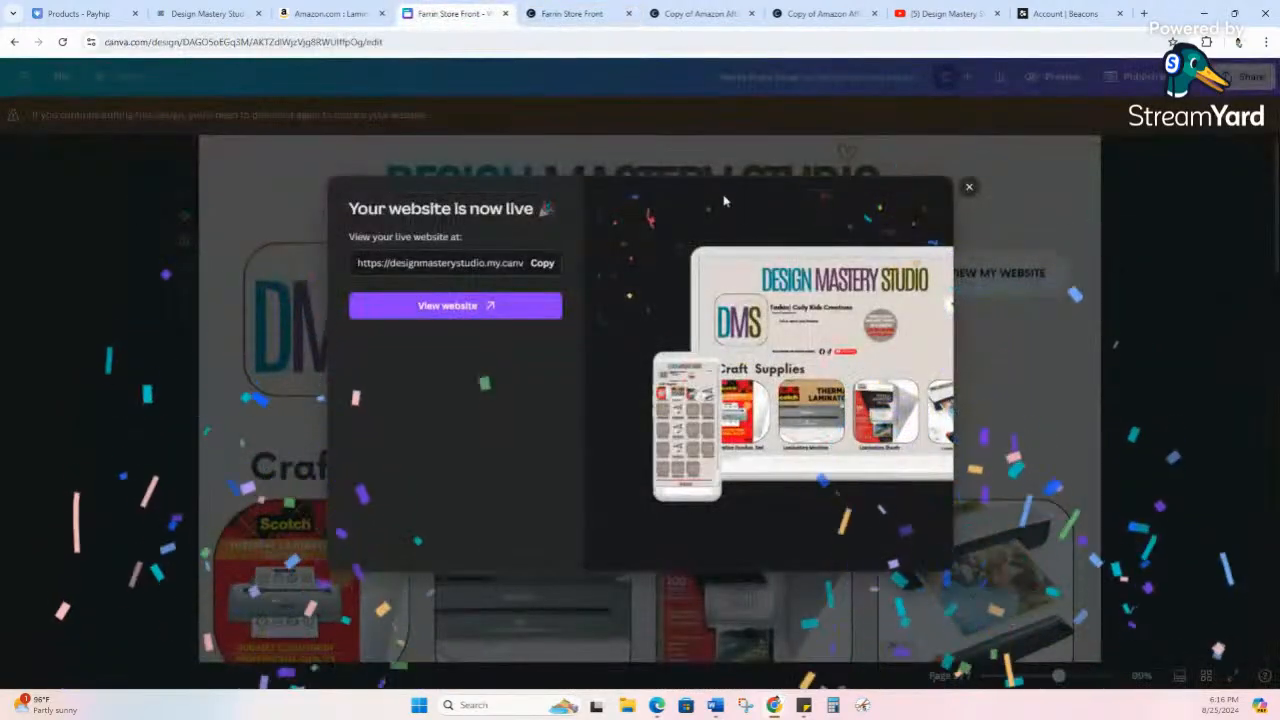
pyautogui.click(966, 190)
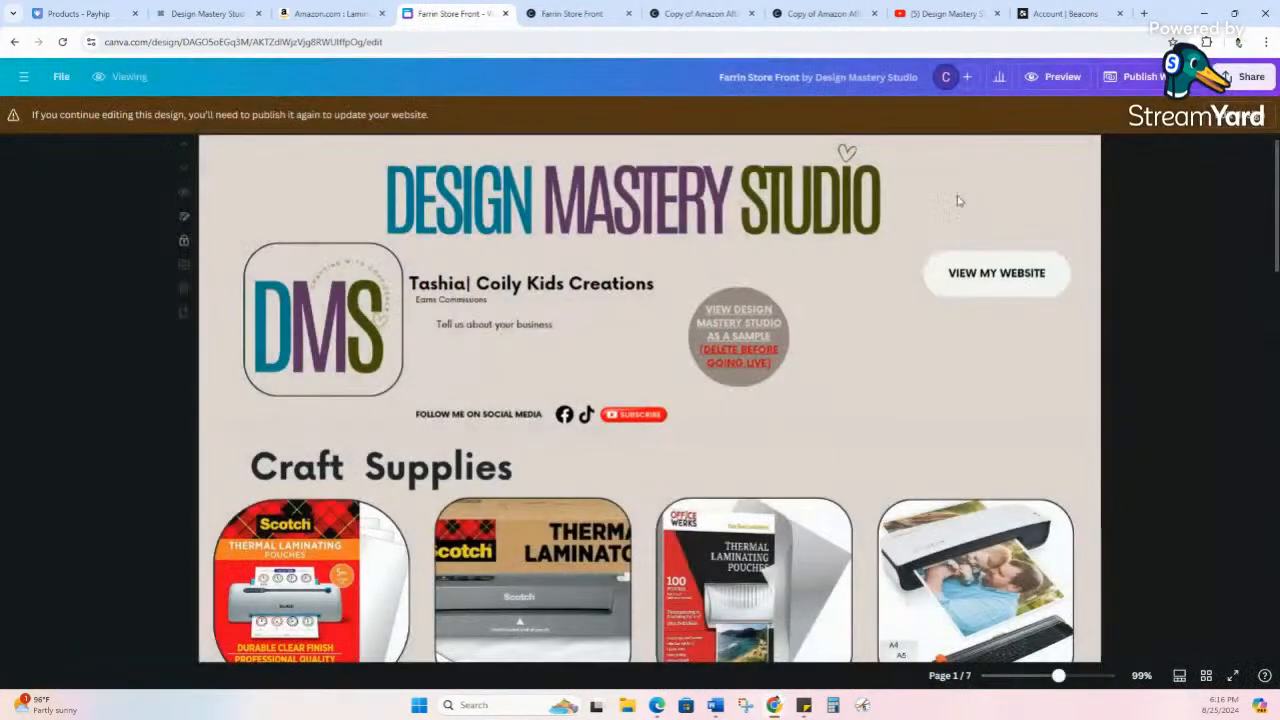
pyautogui.scroll(-3, 951, 214)
pyautogui.scroll(3, 951, 214)
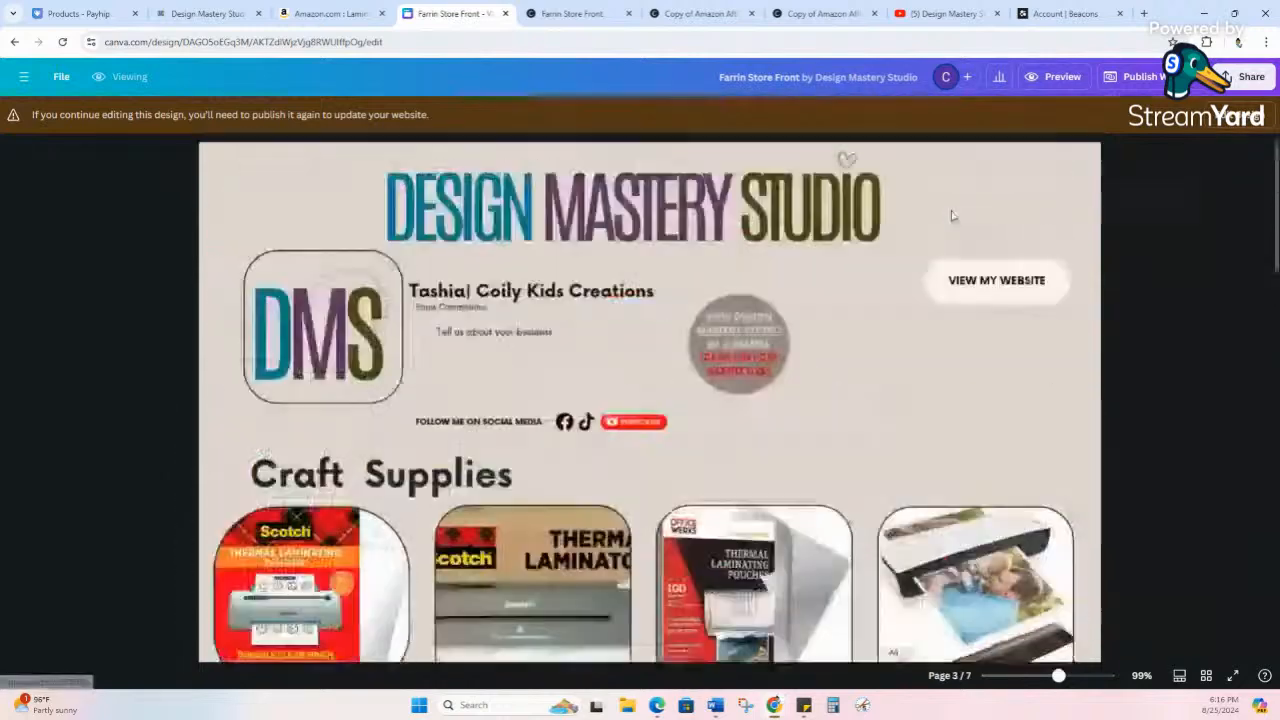
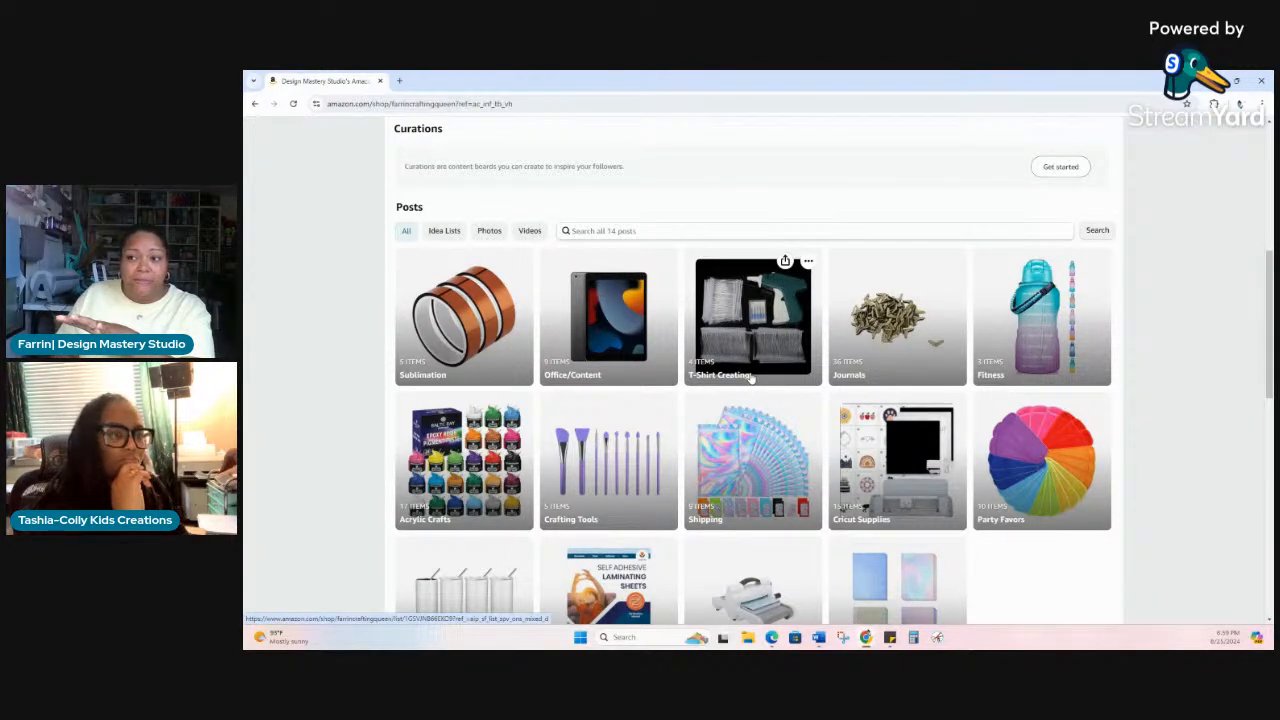
# - Examine the Design Mastery Studio Amazon storefront's post categories, profile header, profile photo and background banner
pyautogui.scroll(-2, 751, 377)
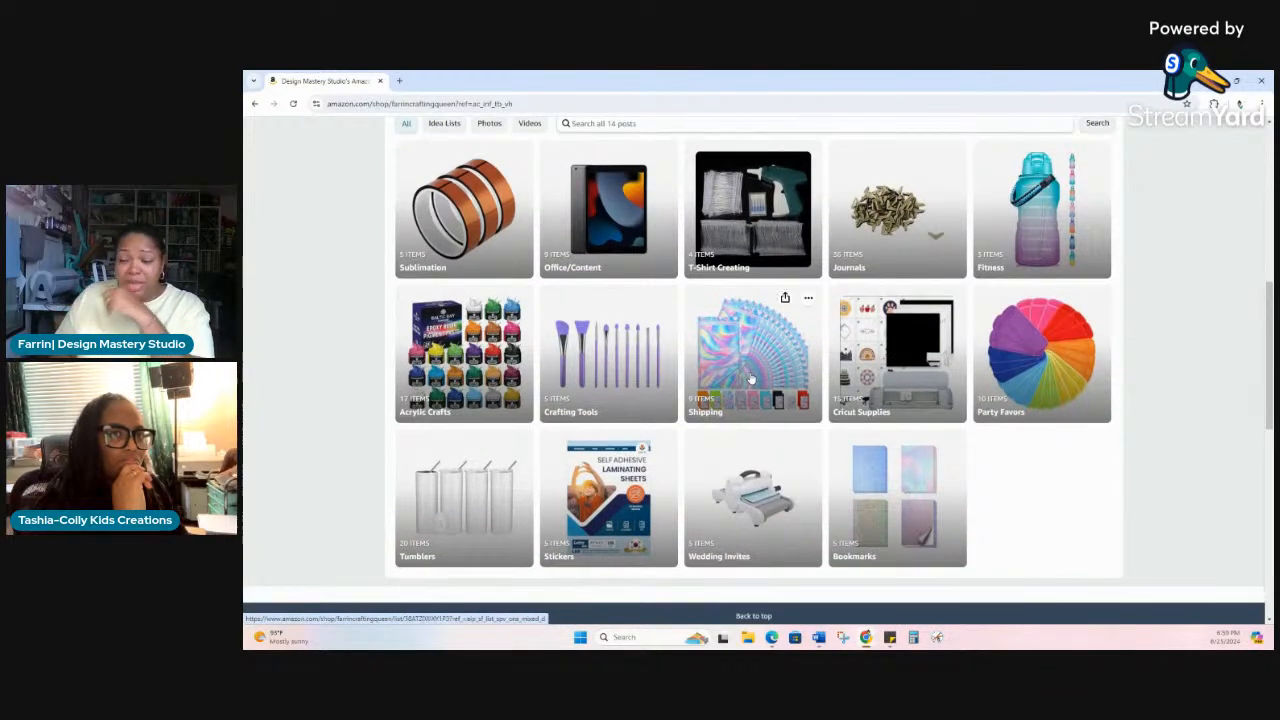
pyautogui.scroll(1, 751, 377)
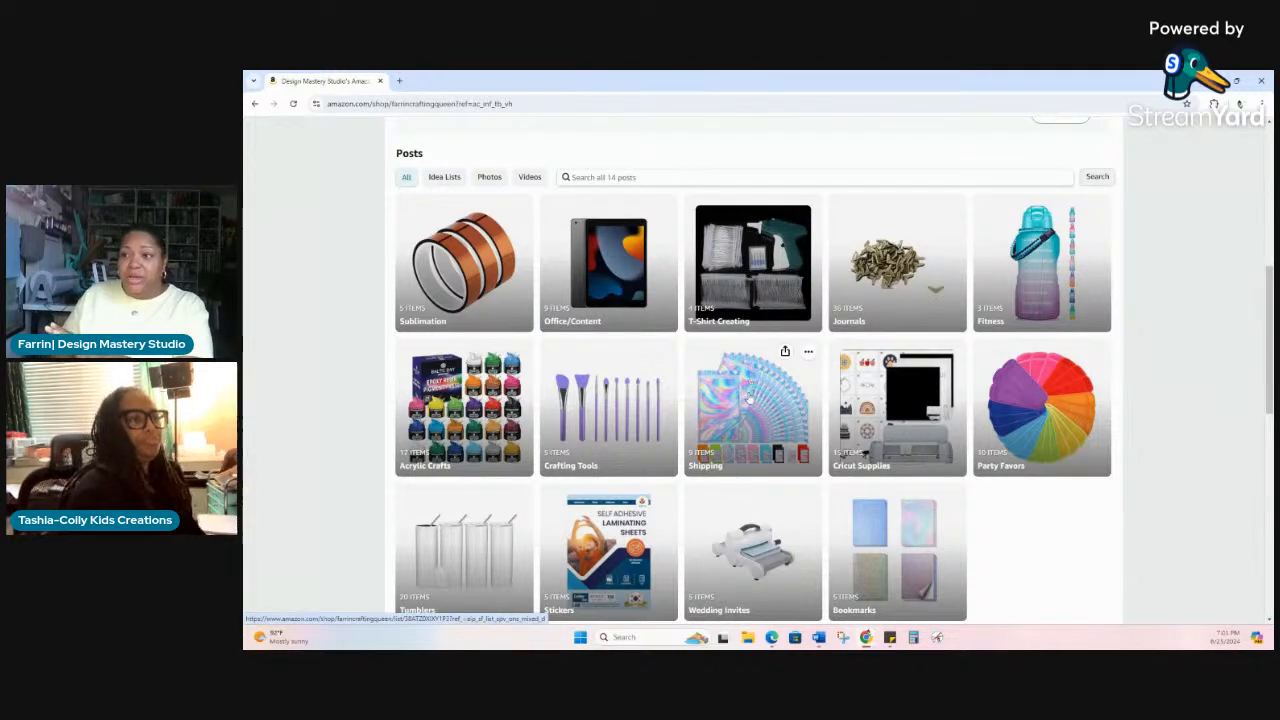
pyautogui.scroll(2, 752, 380)
pyautogui.scroll(4, 755, 450)
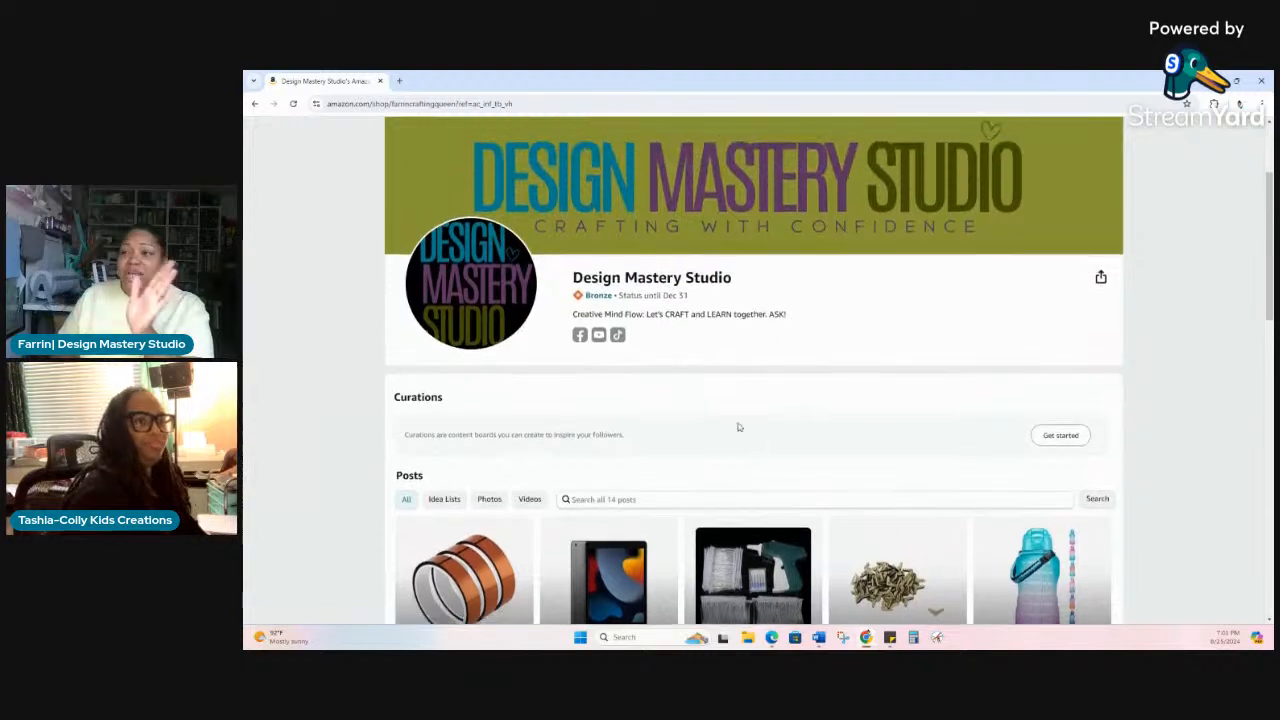
pyautogui.moveTo(937, 255)
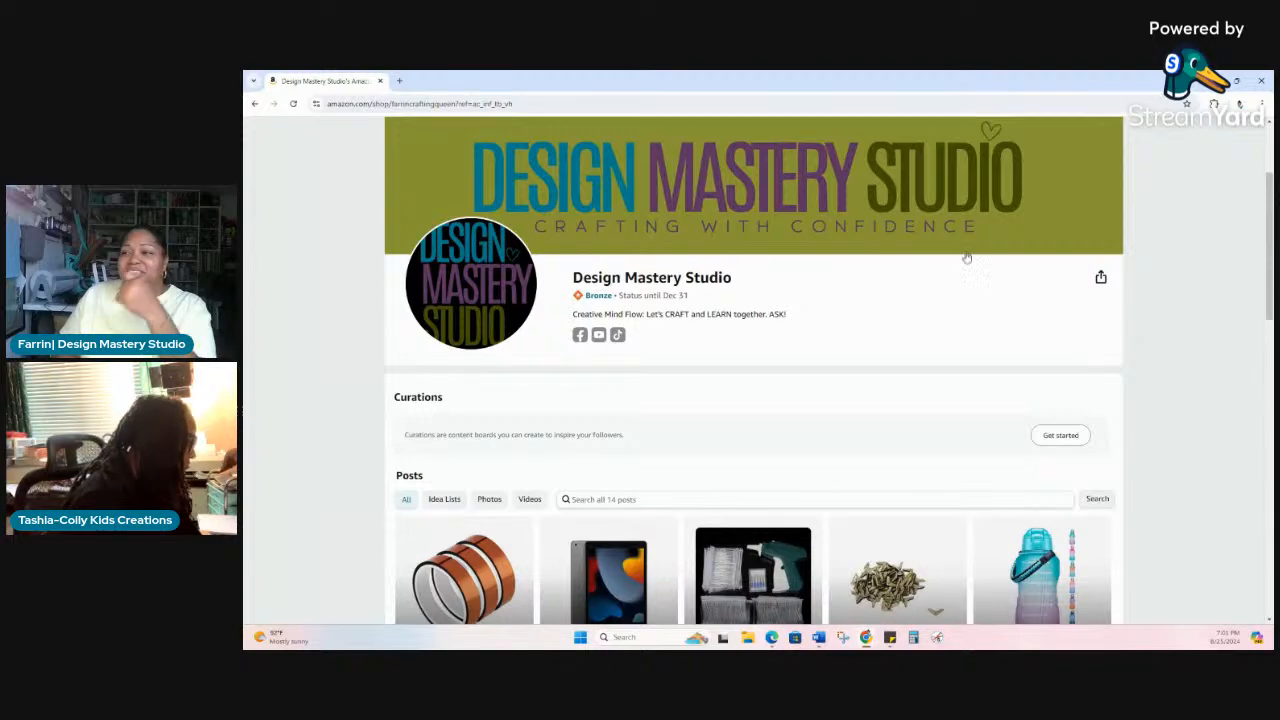
pyautogui.moveTo(982, 232)
pyautogui.scroll(1, 991, 236)
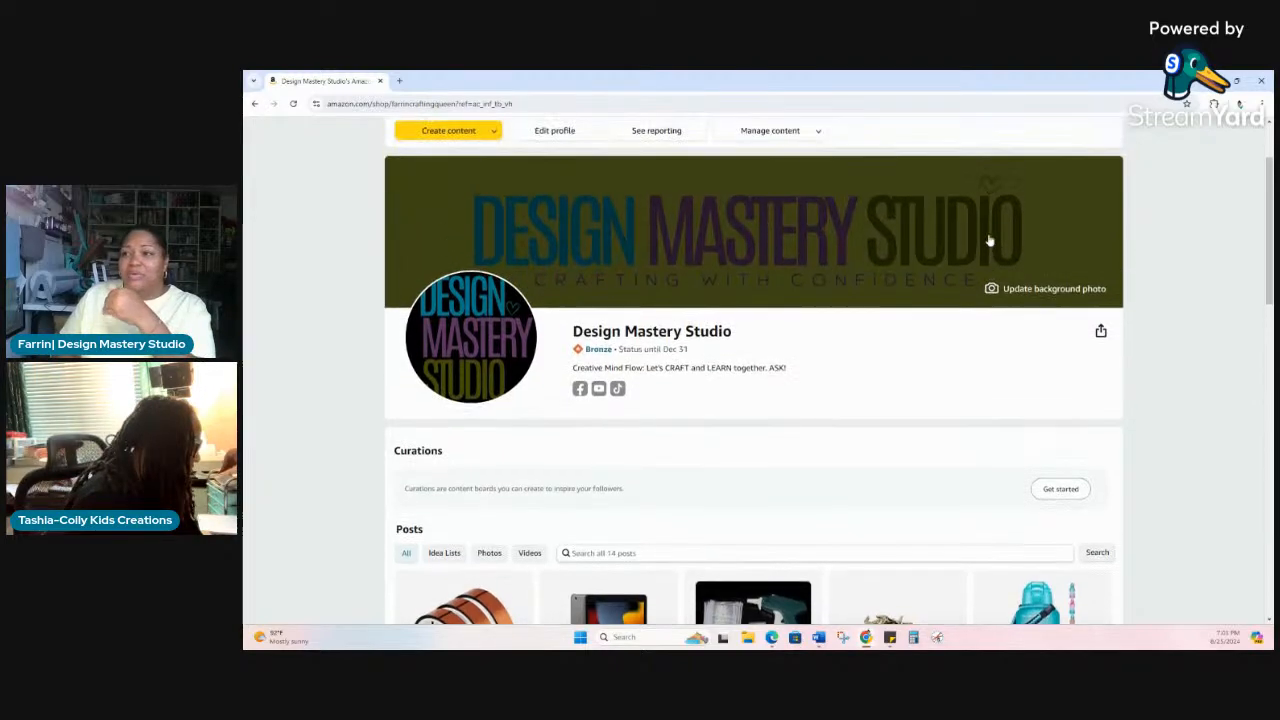
pyautogui.scroll(-1, 990, 241)
pyautogui.scroll(1, 663, 191)
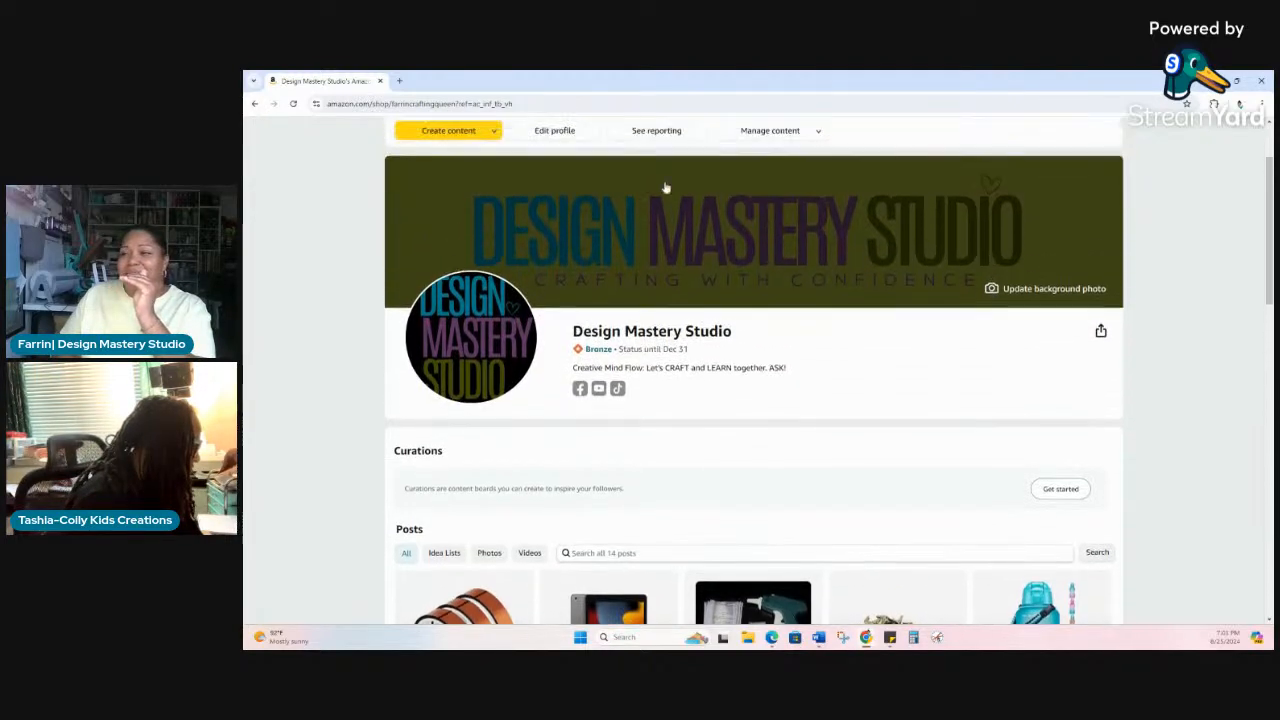
pyautogui.scroll(-1, 923, 292)
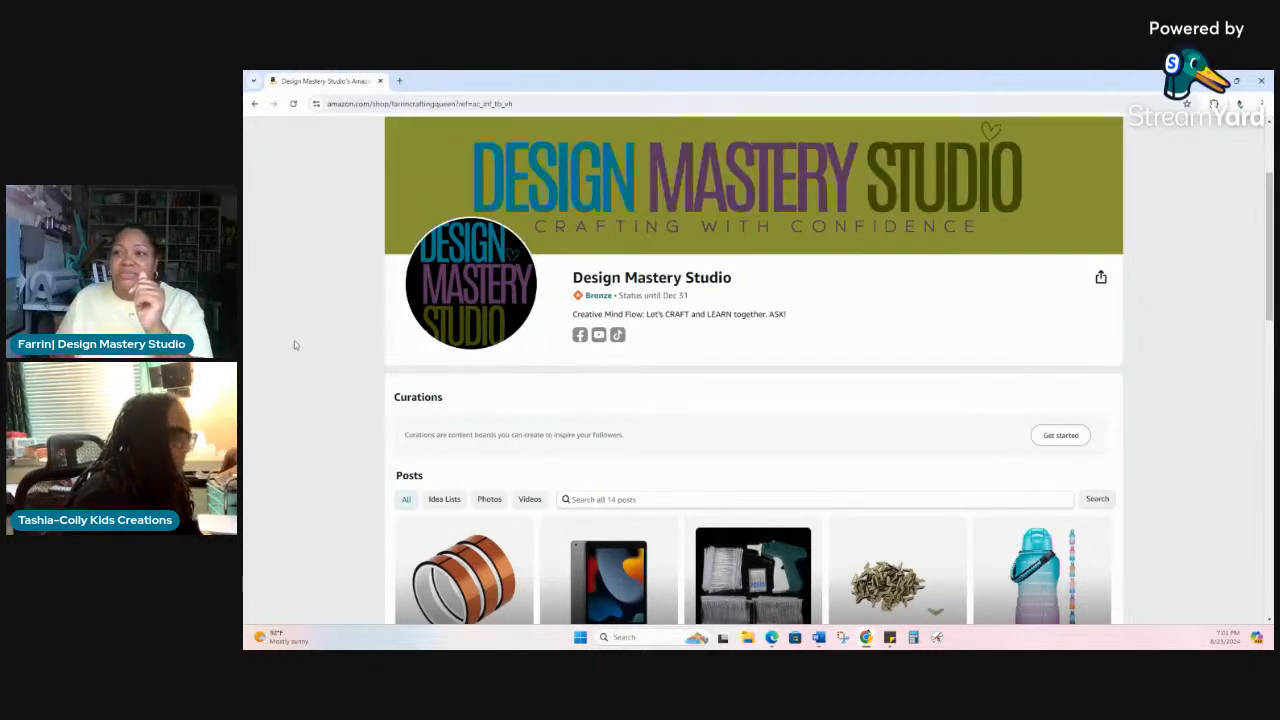
pyautogui.moveTo(517, 288)
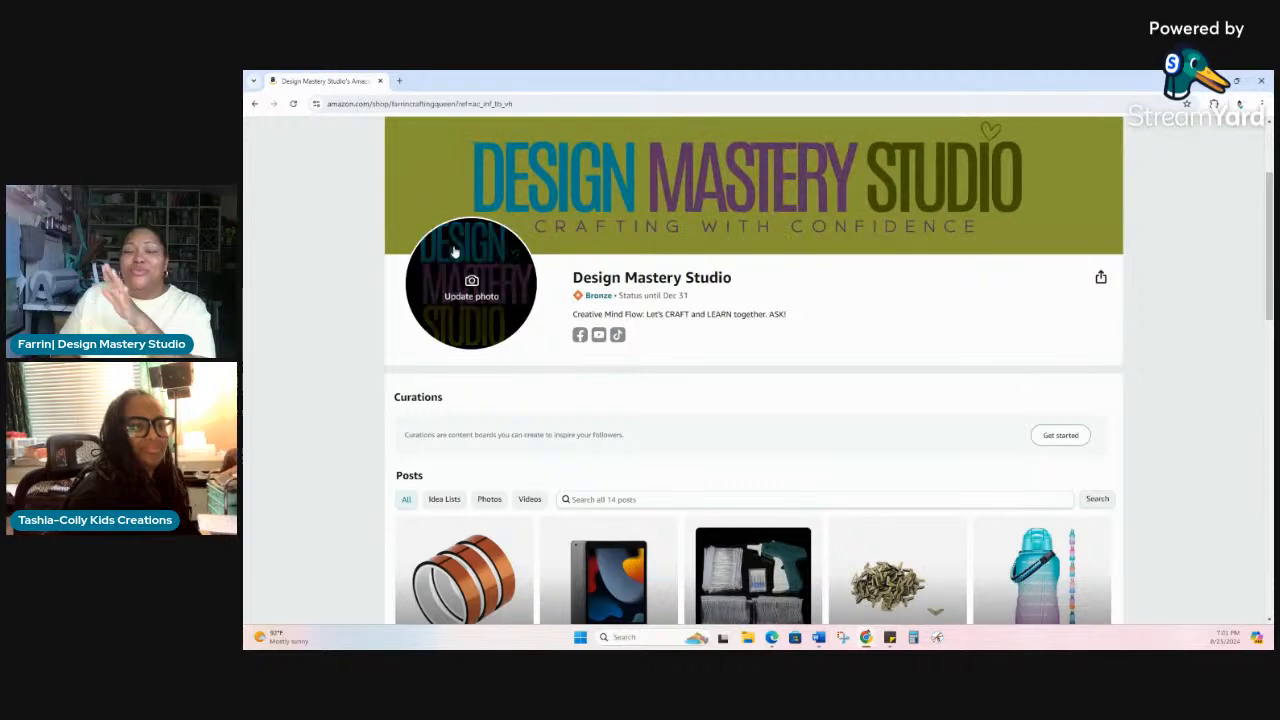
pyautogui.moveTo(689, 234)
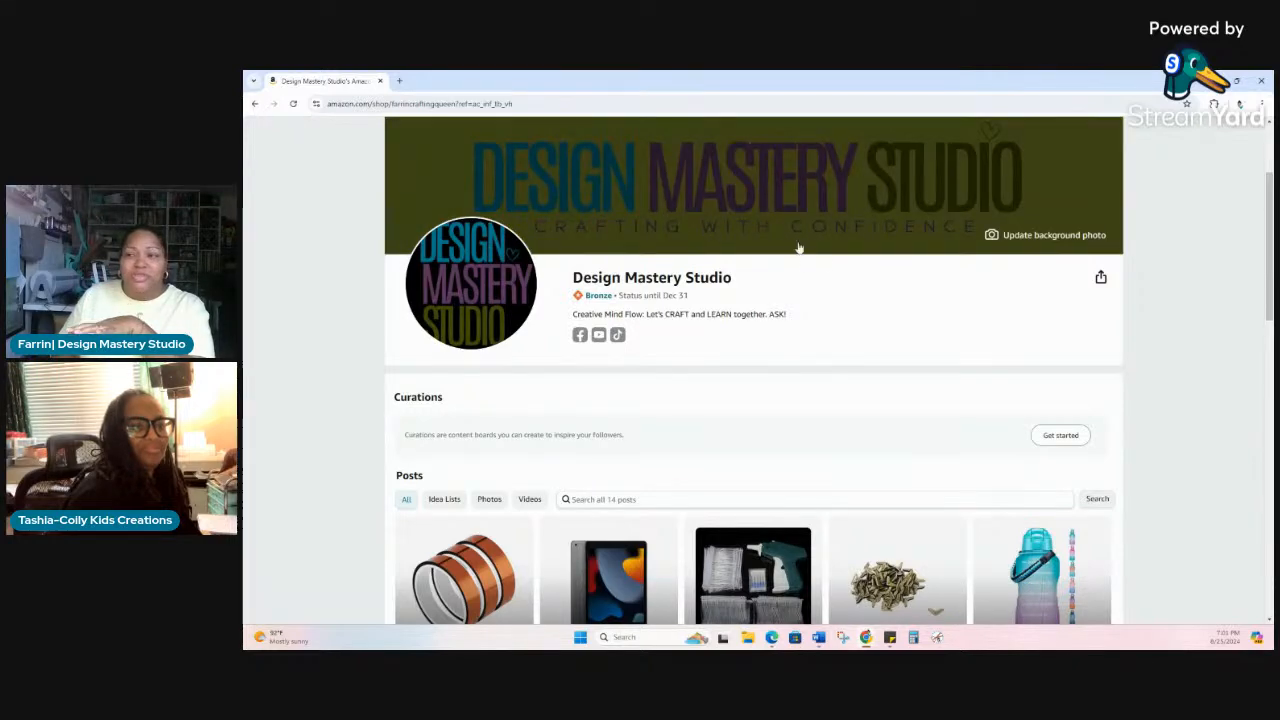
# - Examine the storefront's display name, social media links, Curations section and grid of post categories
pyautogui.moveTo(576, 278); pyautogui.dragTo(737, 280)
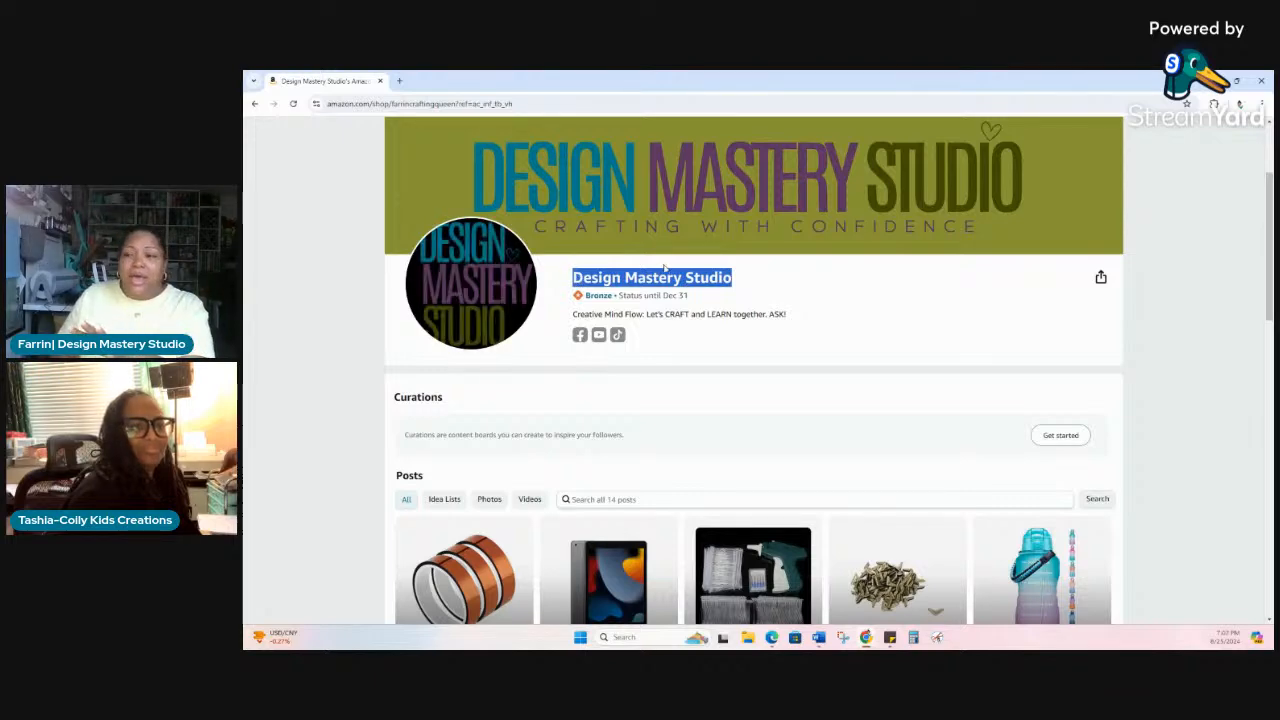
pyautogui.moveTo(760, 275); pyautogui.dragTo(565, 279)
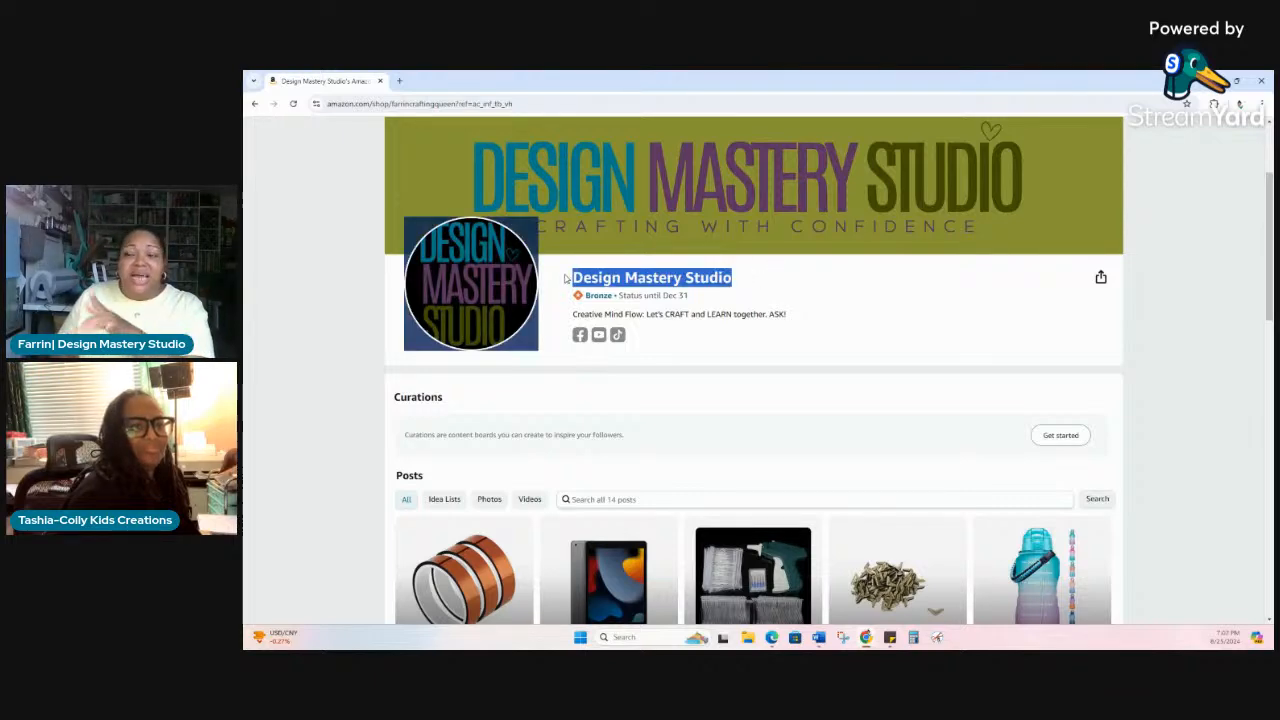
pyautogui.click(570, 280)
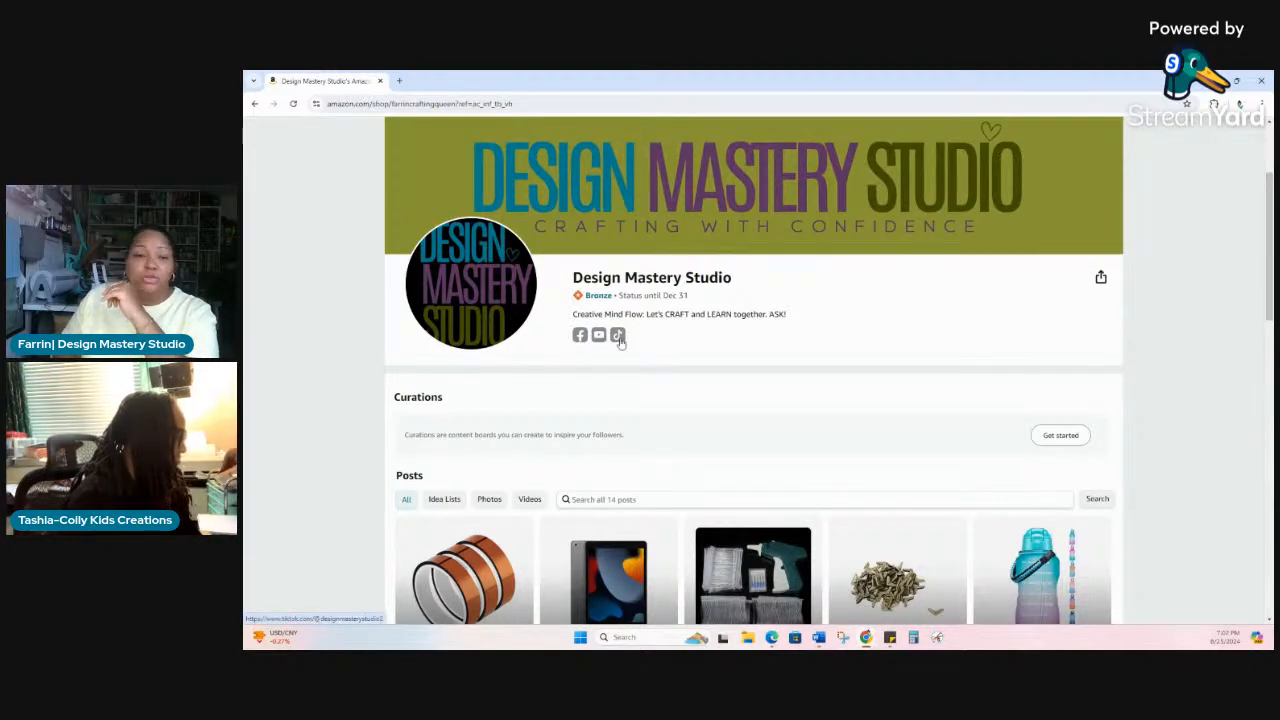
pyautogui.scroll(-2, 700, 333)
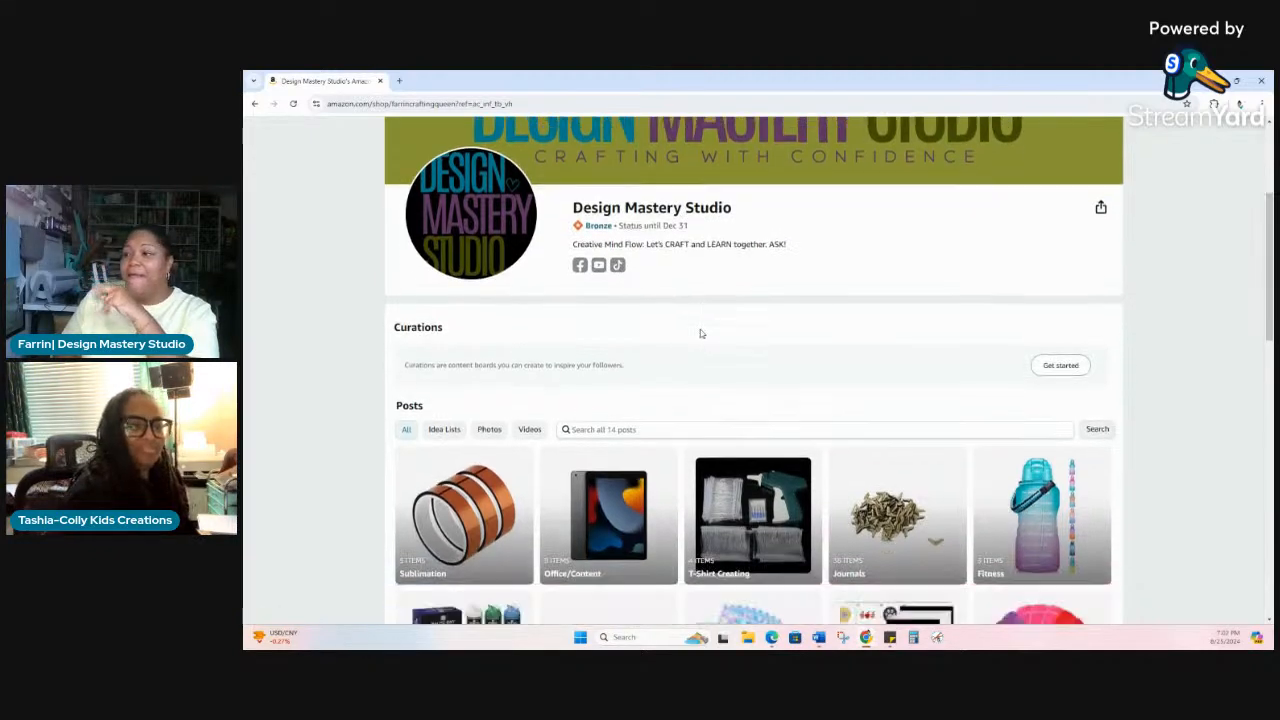
pyautogui.scroll(-1, 700, 333)
pyautogui.scroll(3, 700, 333)
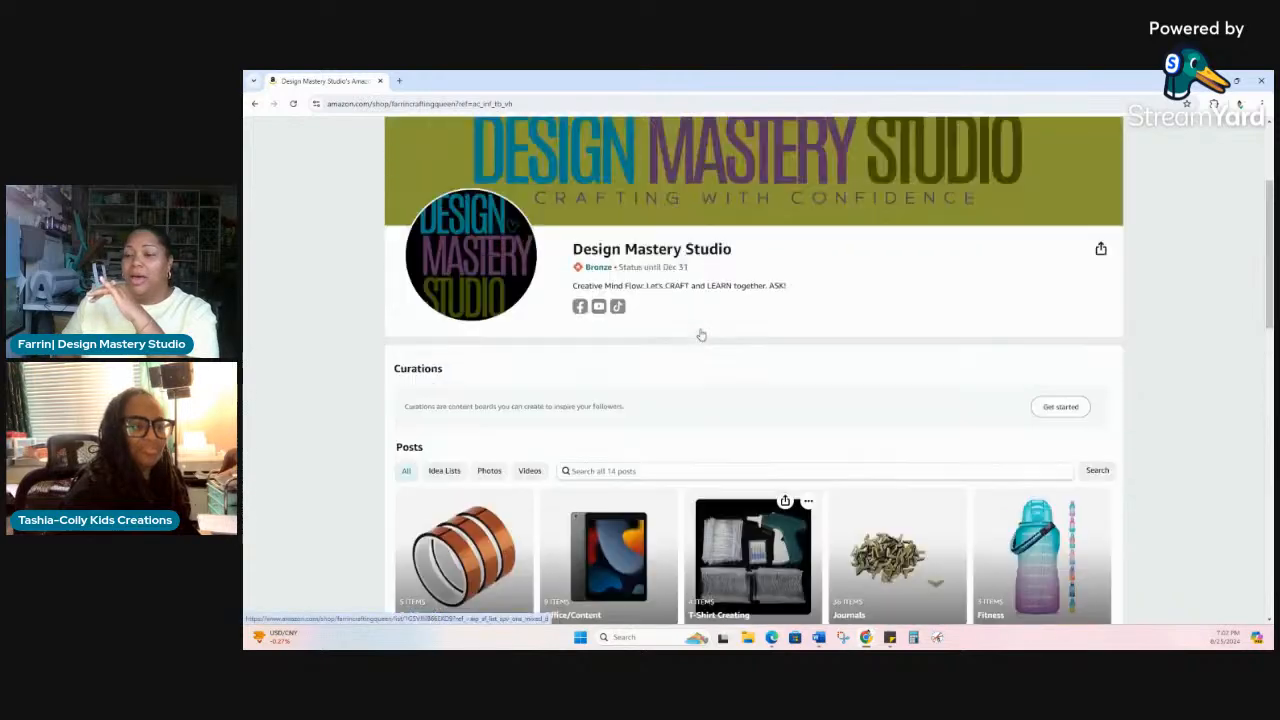
pyautogui.scroll(-1, 701, 331)
pyautogui.scroll(1, 701, 331)
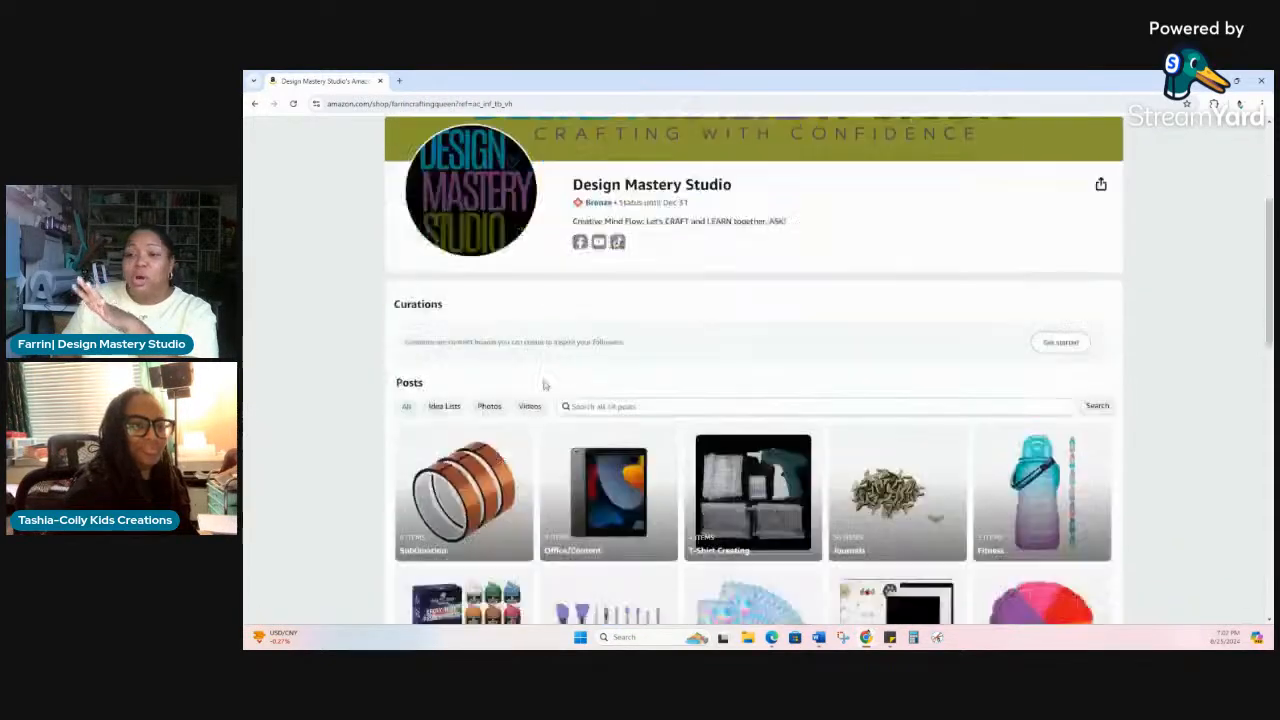
pyautogui.scroll(-2, 615, 411)
pyautogui.scroll(-3, 897, 490)
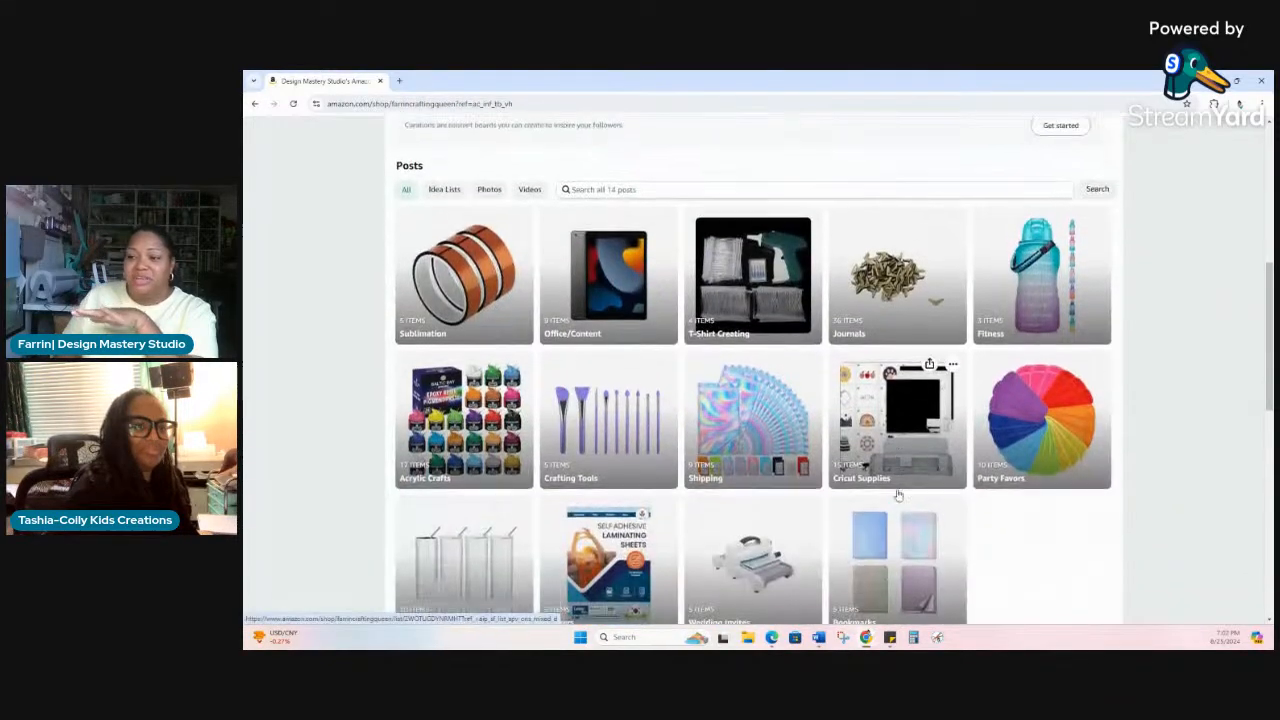
pyautogui.scroll(3, 897, 490)
pyautogui.scroll(4, 897, 490)
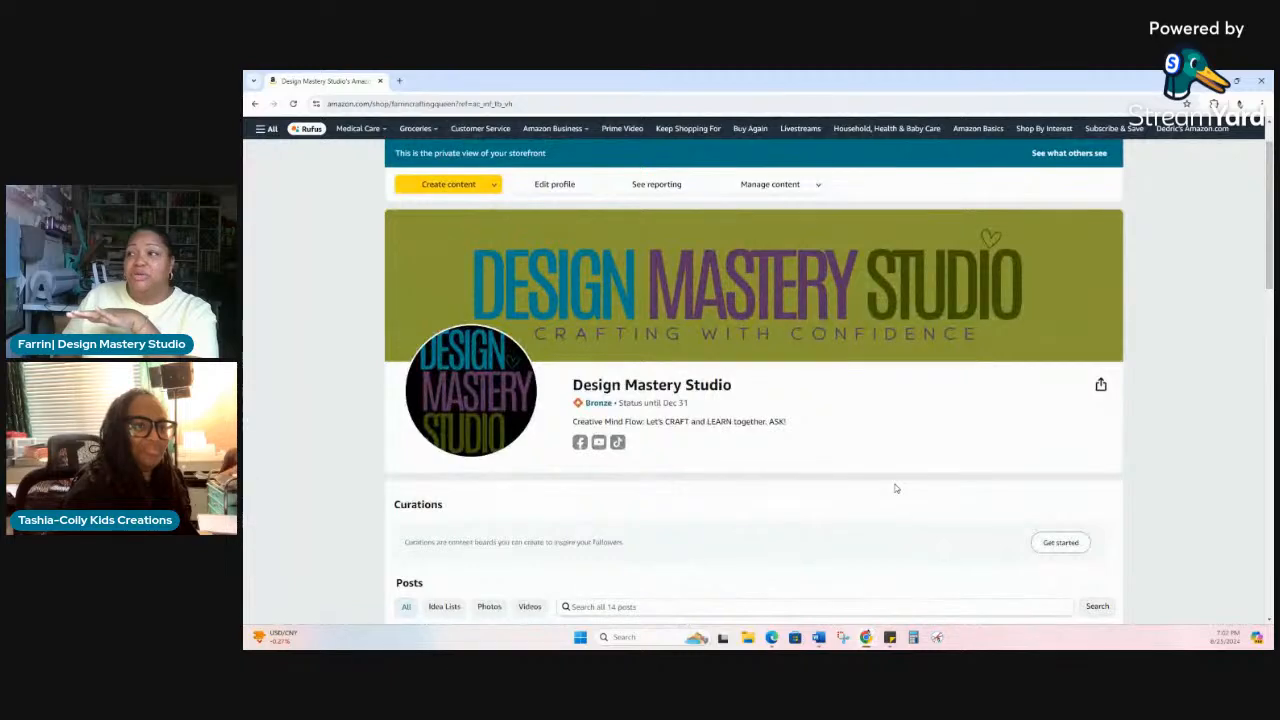
pyautogui.scroll(-1, 896, 488)
pyautogui.scroll(1, 895, 488)
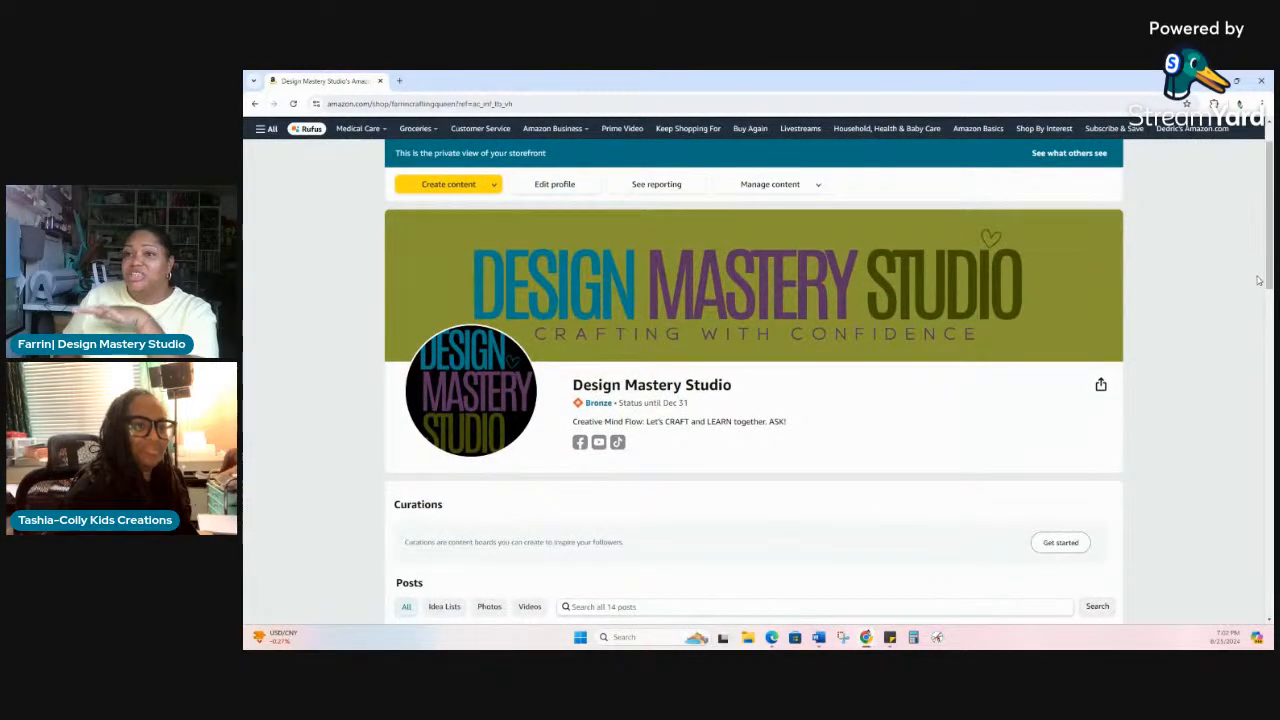
# - Start a new Idea List from the storefront and title it Beauty
pyautogui.click(495, 189)
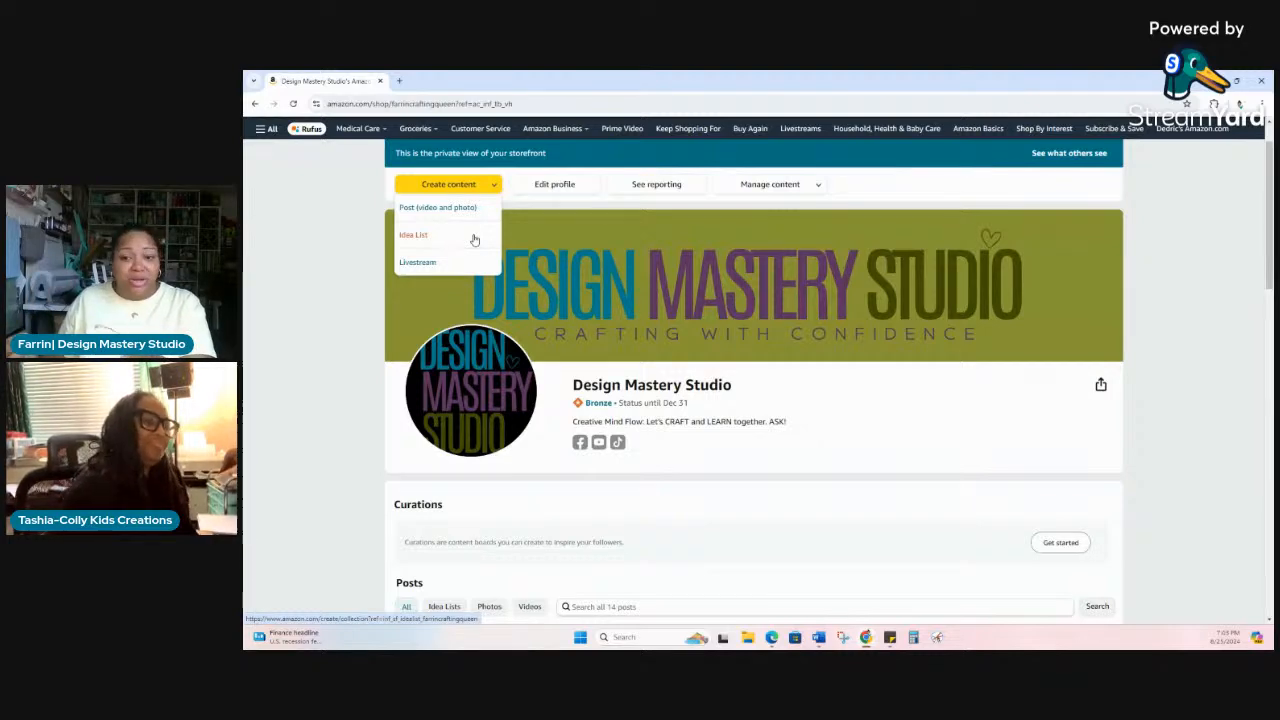
pyautogui.click(470, 237)
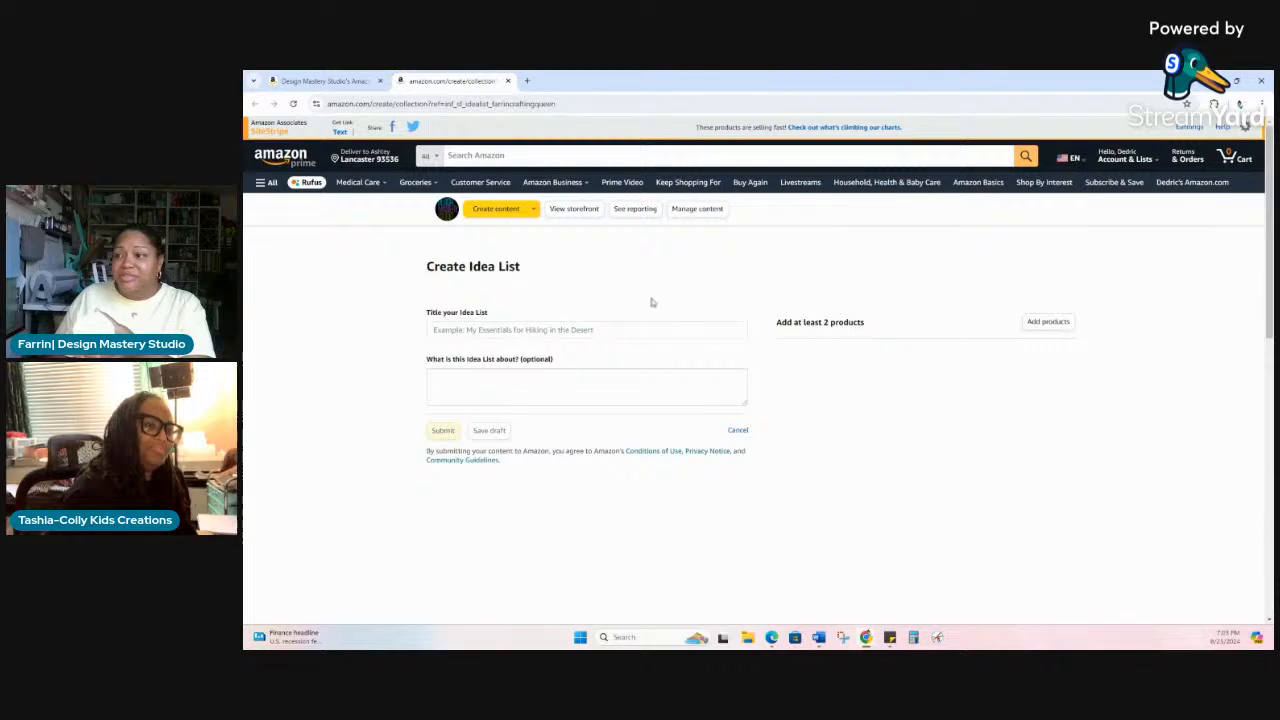
pyautogui.scroll(-1, 661, 308)
pyautogui.scroll(-1, 661, 308)
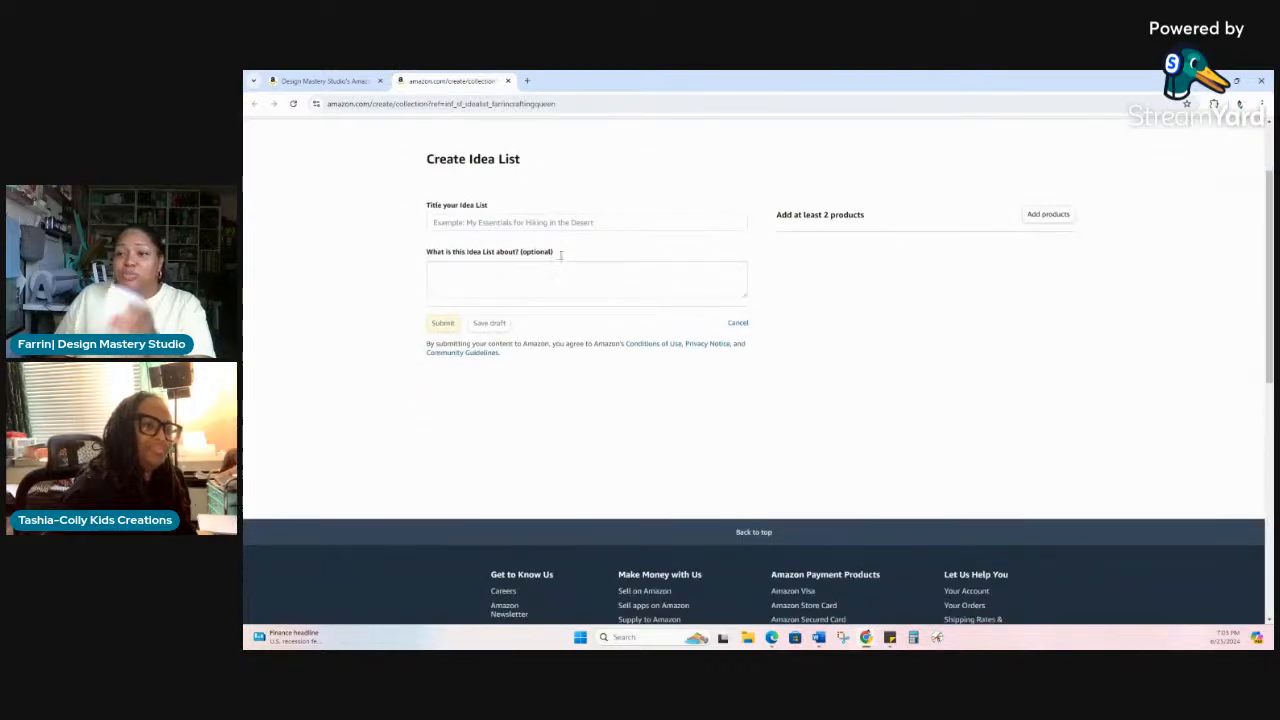
pyautogui.click(540, 221)
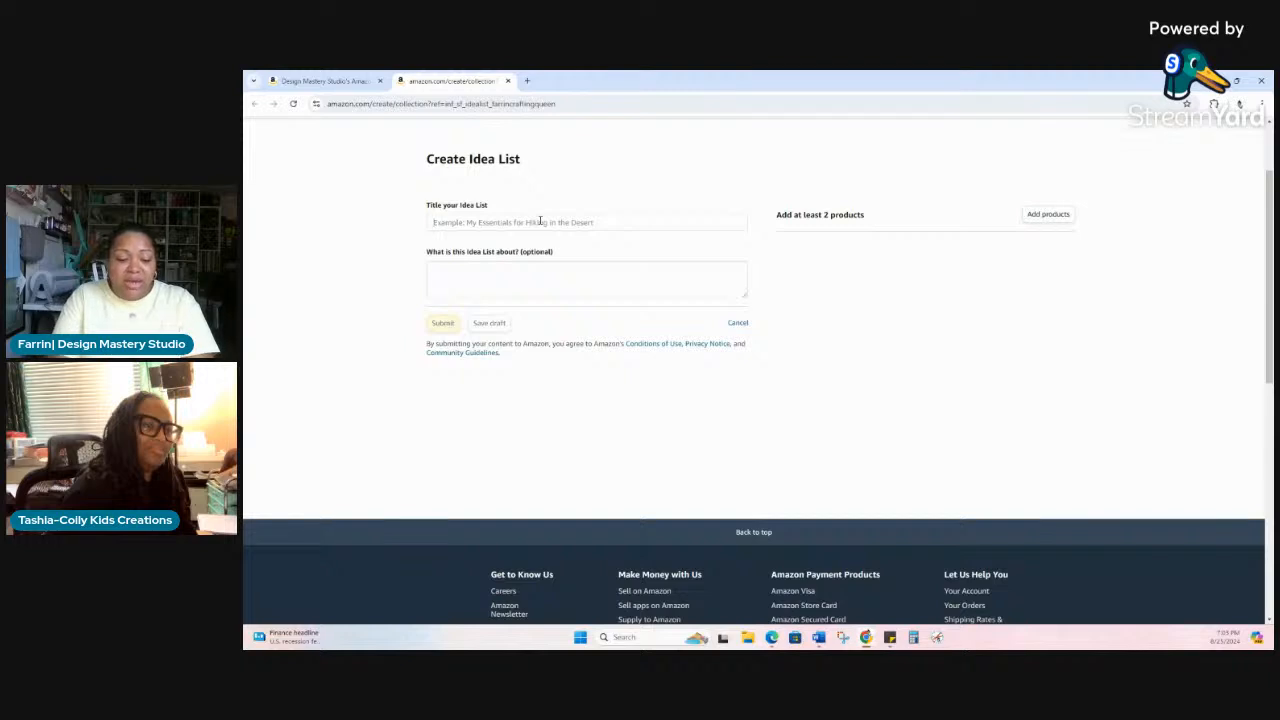
pyautogui.write('Beaty')
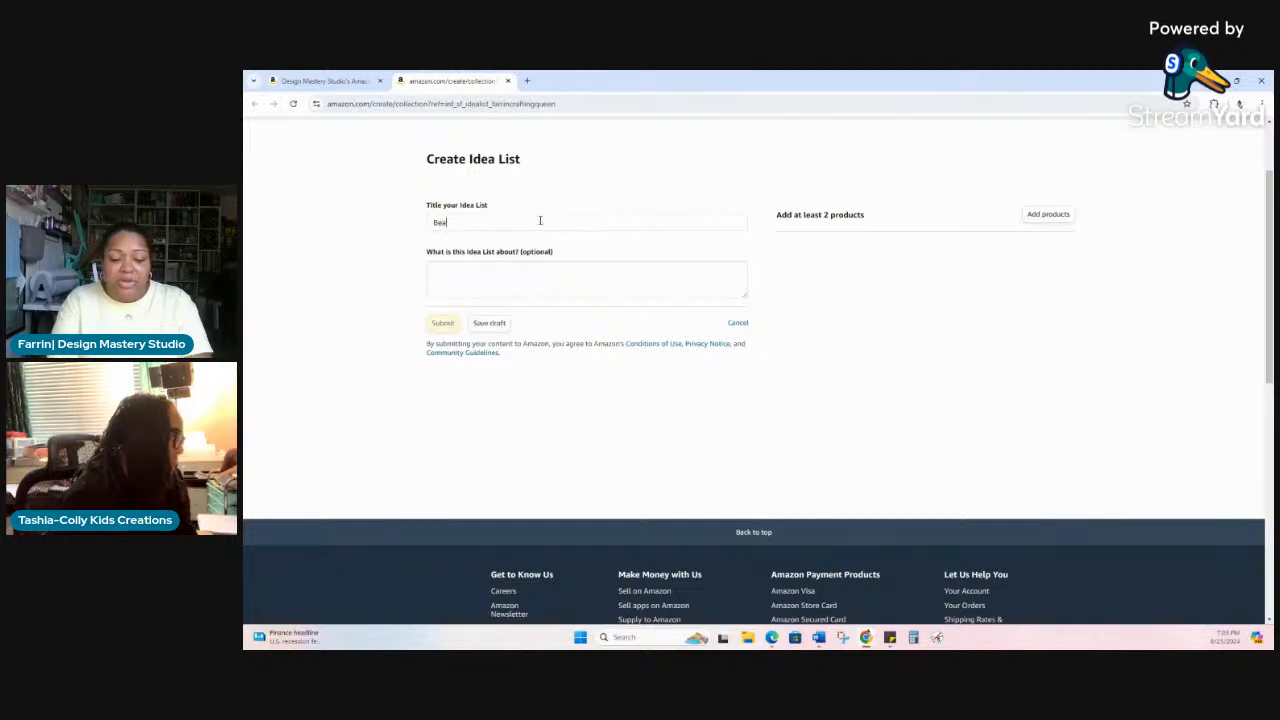
pyautogui.press('BackSpace')
pyautogui.press('BackSpace')
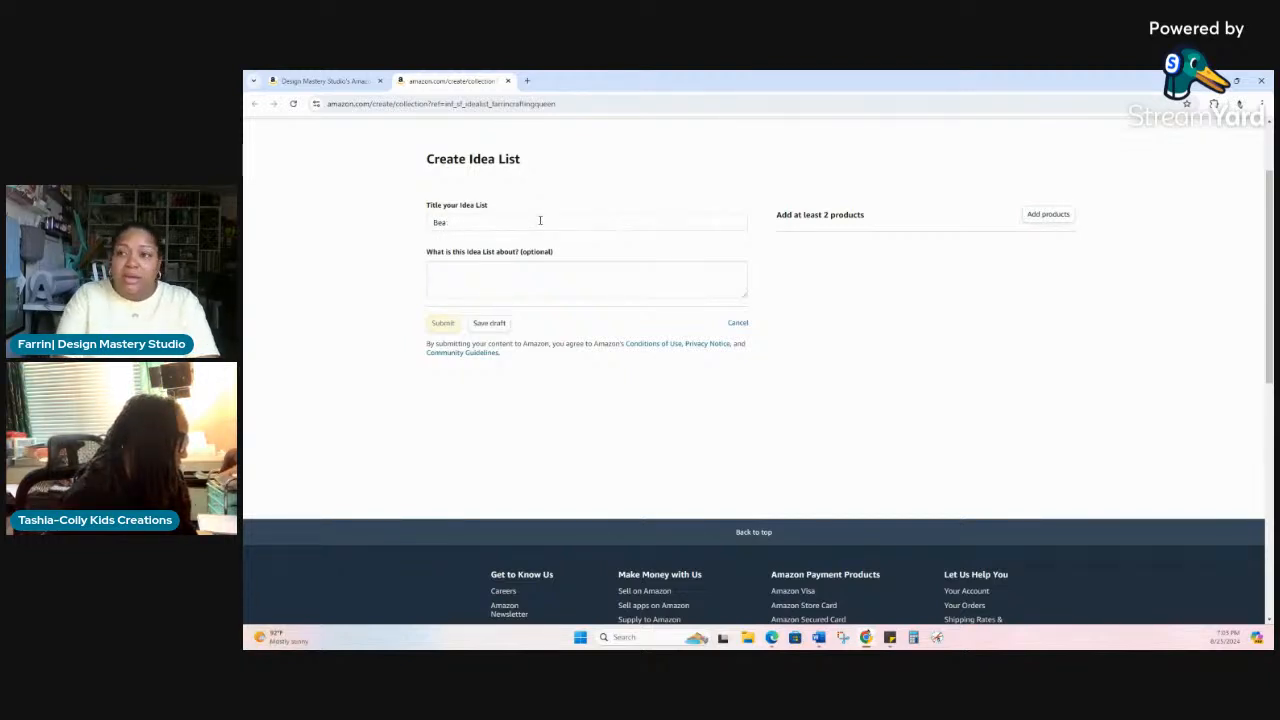
pyautogui.write('uty')
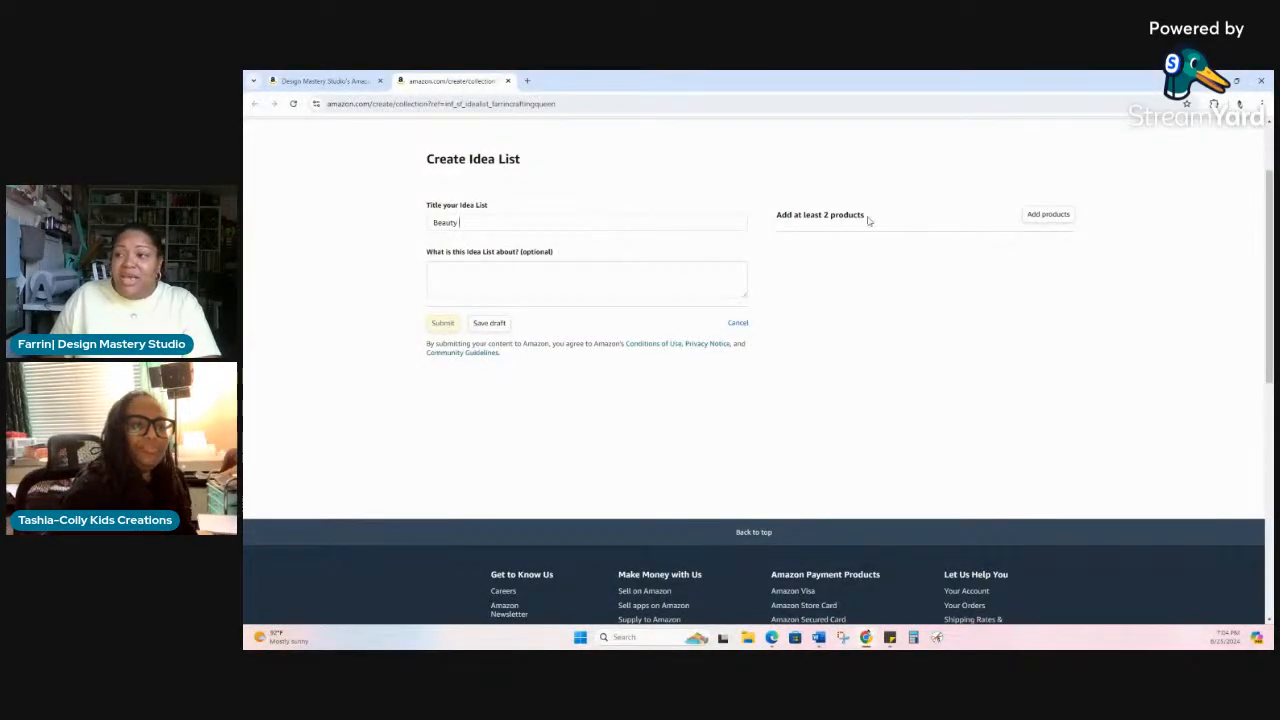
# - Add the AmazonBasics 12-inch Paper Trimmer from the Party Favors idea list to the new list's products
pyautogui.moveTo(780, 215); pyautogui.dragTo(883, 222)
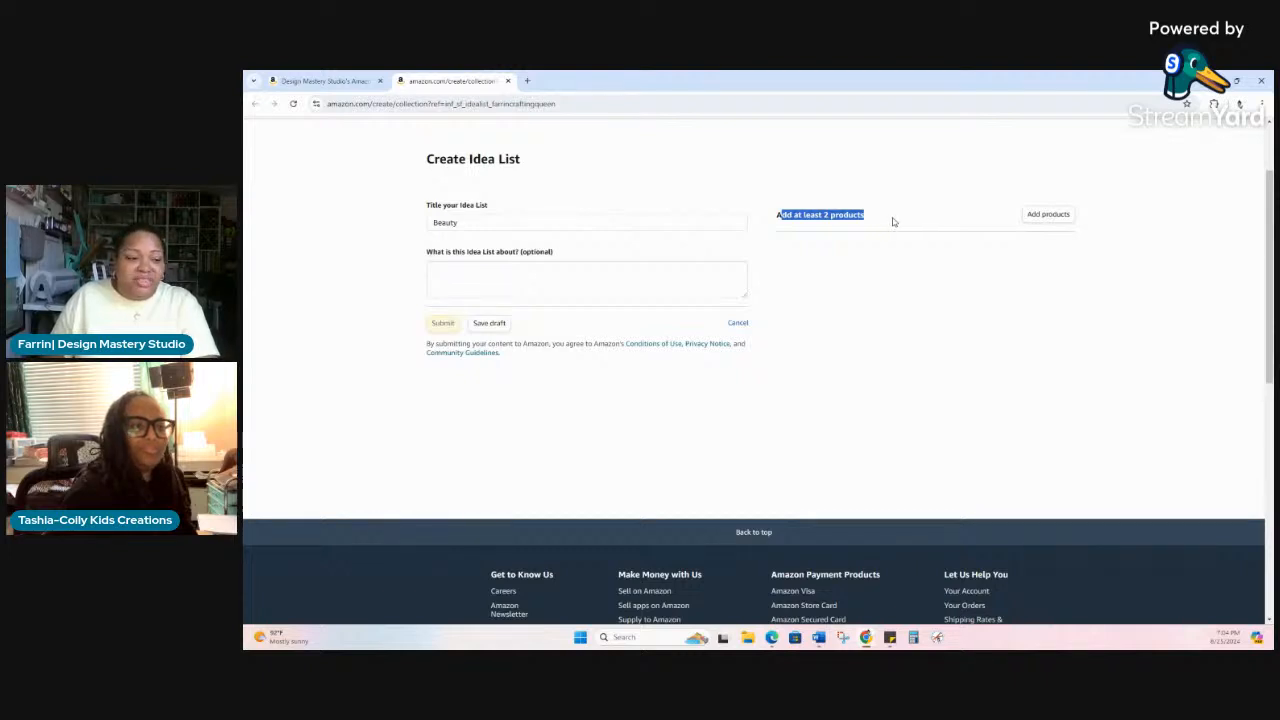
pyautogui.click(1045, 215)
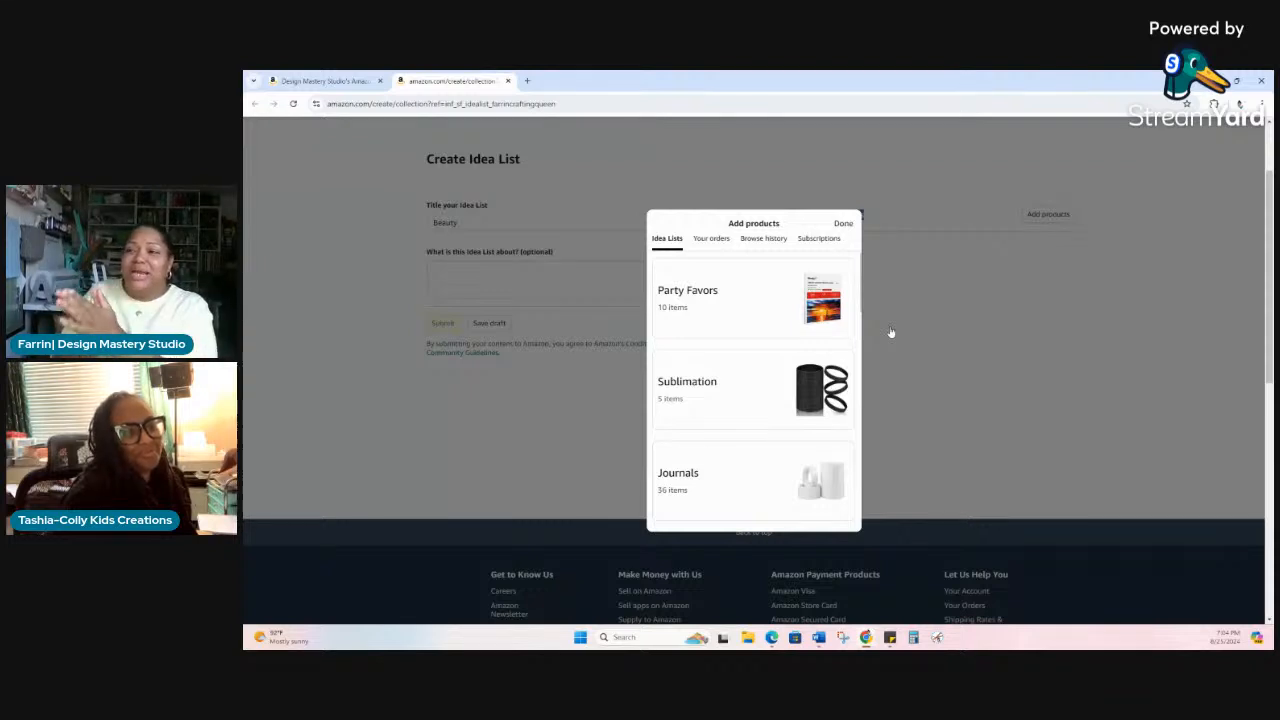
pyautogui.click(721, 288)
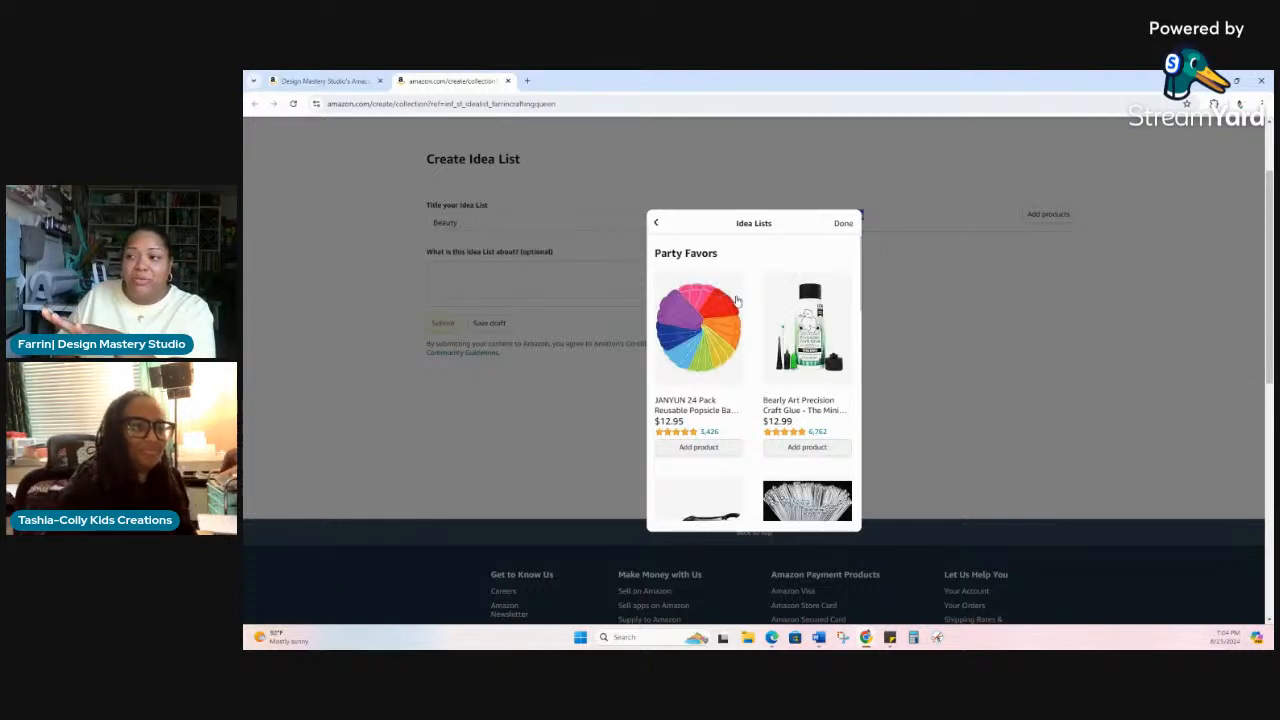
pyautogui.scroll(-3, 741, 304)
pyautogui.scroll(3, 745, 310)
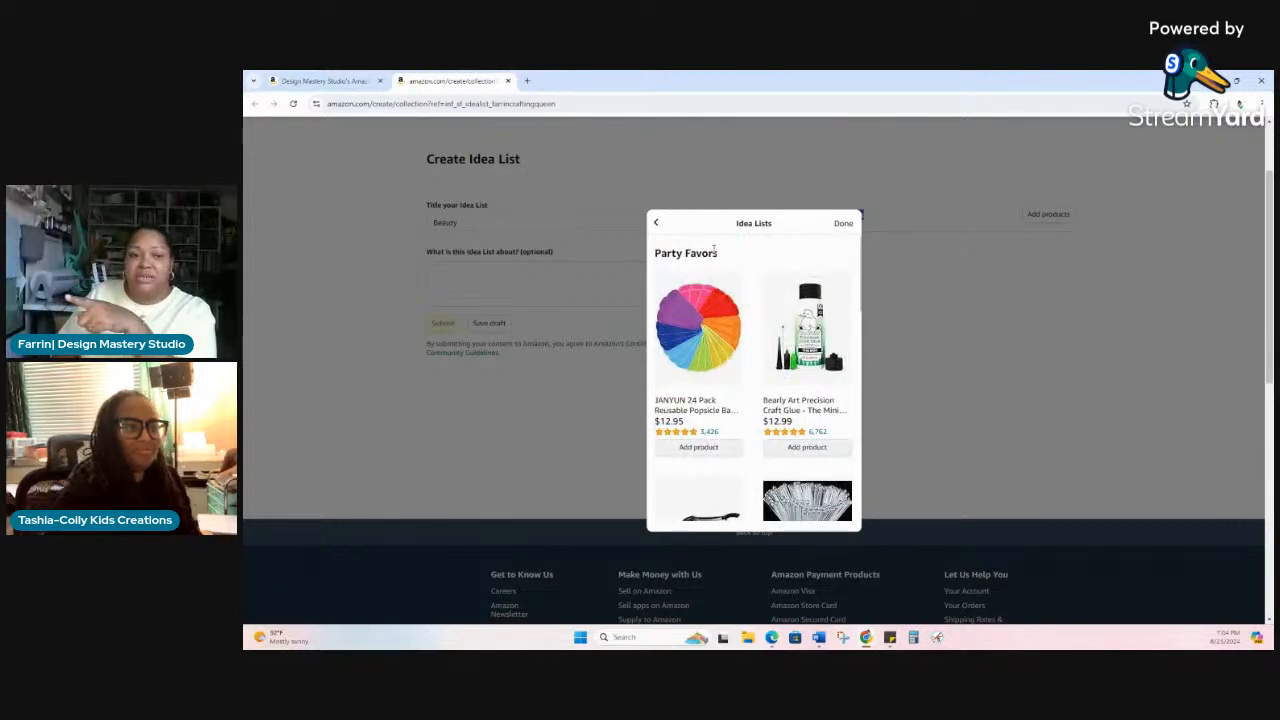
pyautogui.scroll(-1, 713, 252)
pyautogui.scroll(-3, 713, 256)
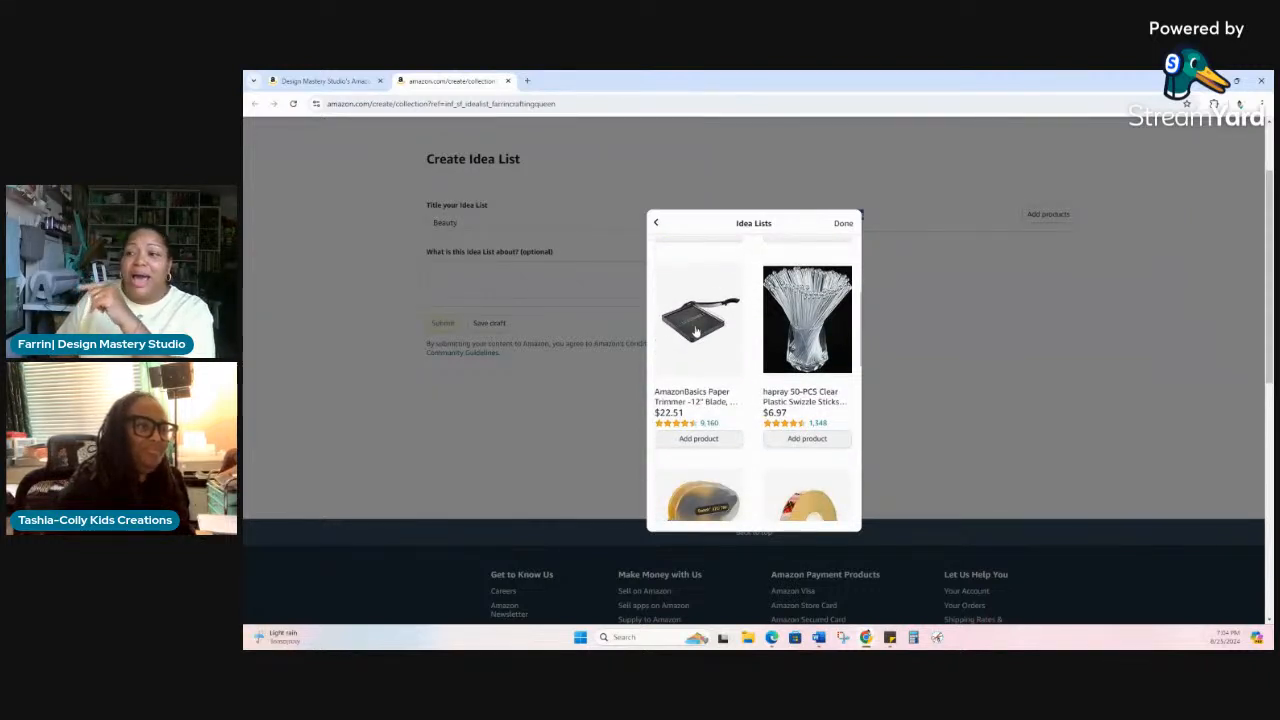
pyautogui.click(697, 331)
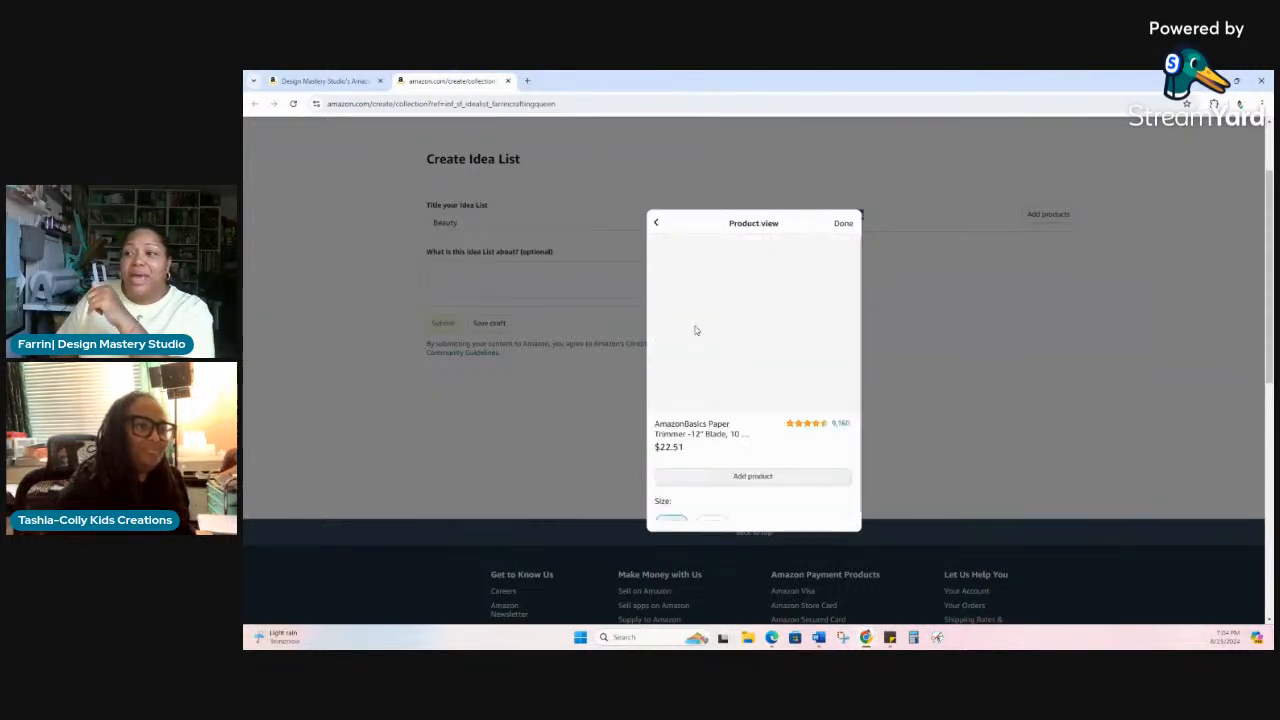
pyautogui.click(731, 478)
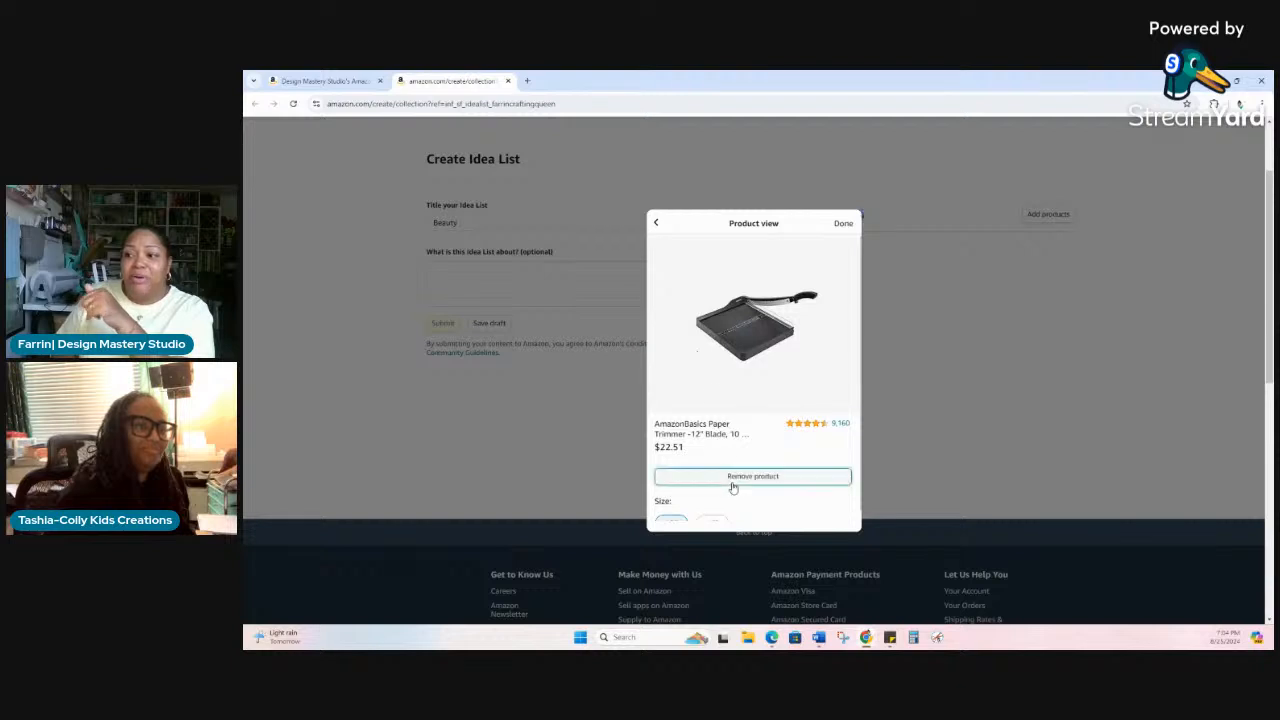
pyautogui.click(659, 224)
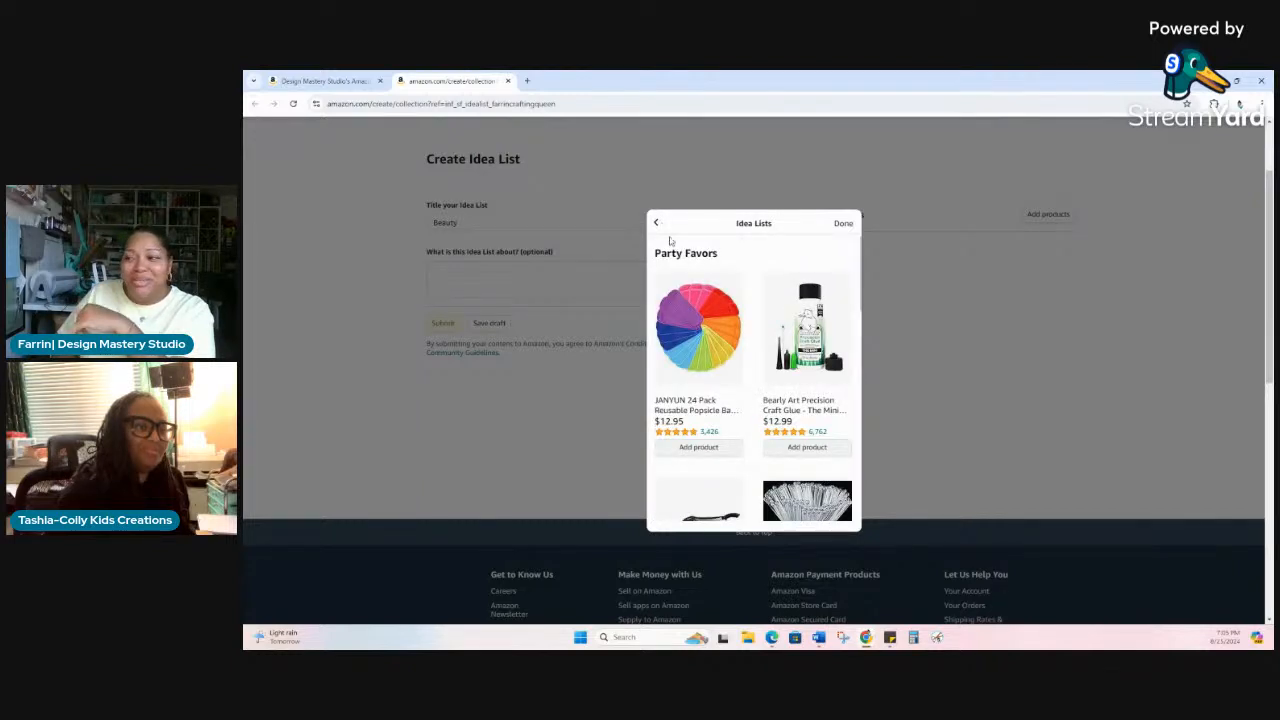
pyautogui.click(843, 224)
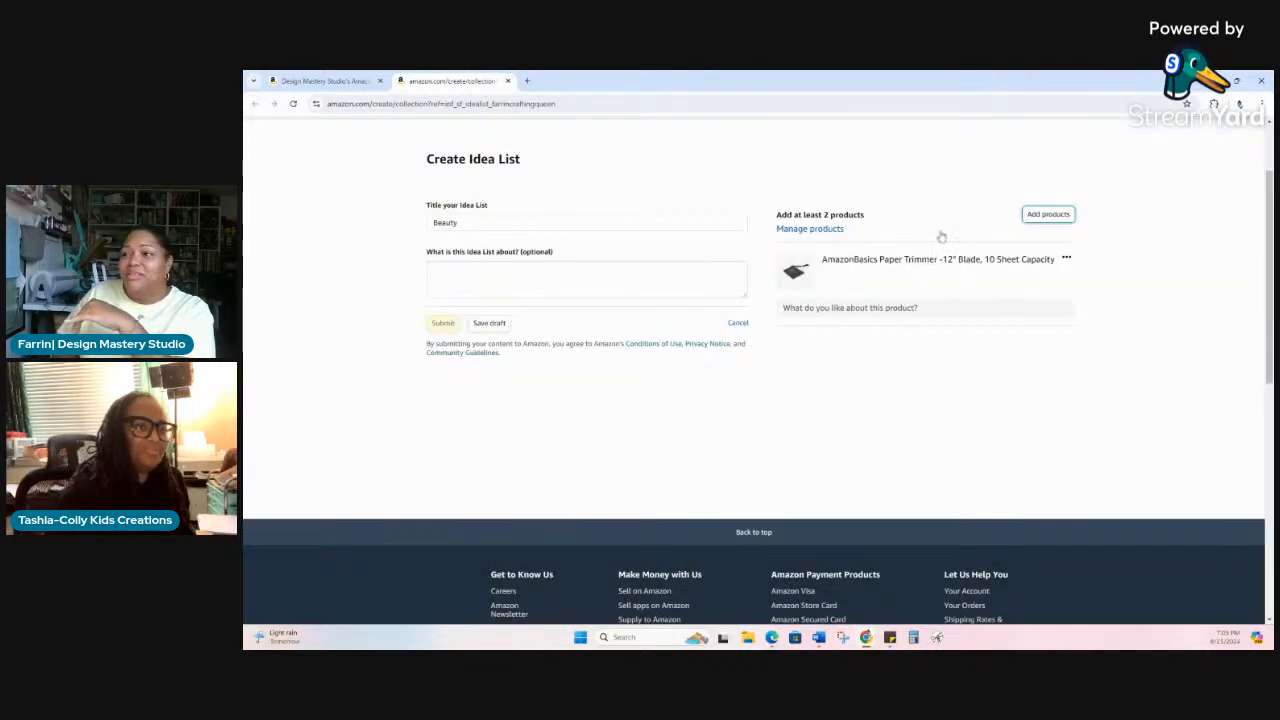
# - Add the Koala Double Sided Matte Thick Photo paper from the past orders to the idea list
pyautogui.click(1047, 215)
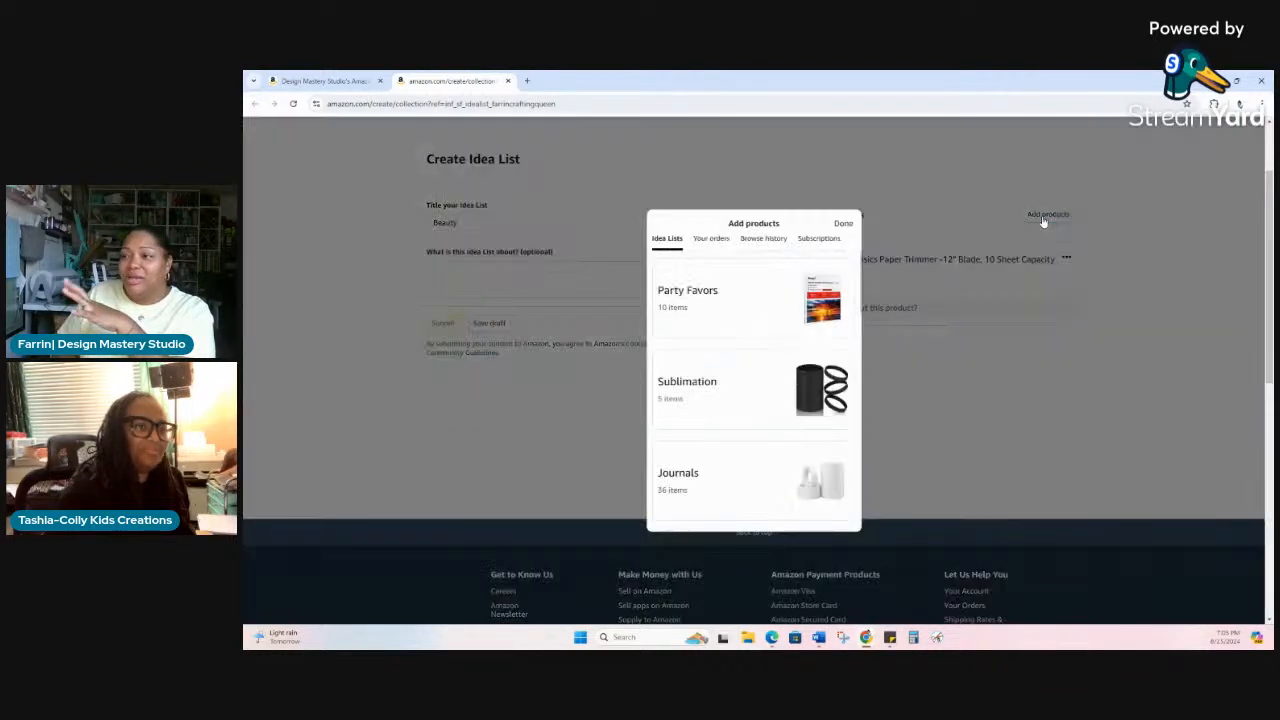
pyautogui.click(711, 240)
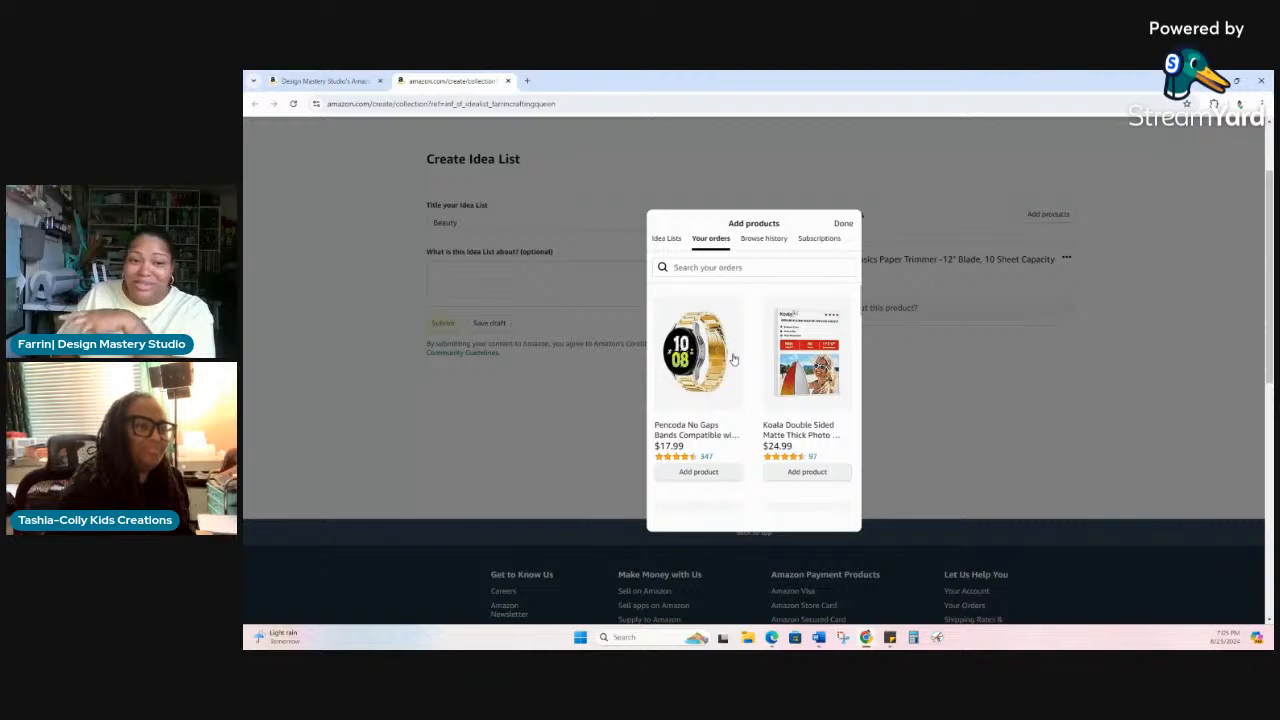
pyautogui.click(795, 474)
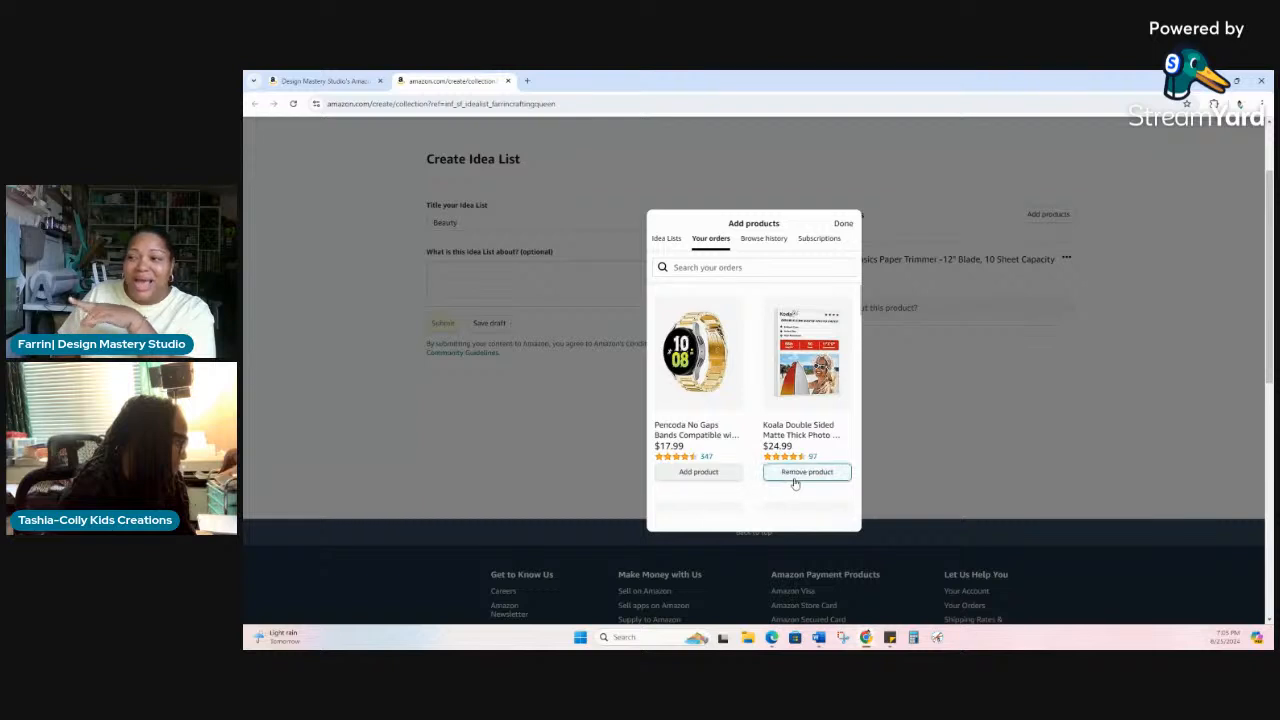
# - Add the A4 Laminator Machine from the browsing history to the idea list
pyautogui.click(766, 240)
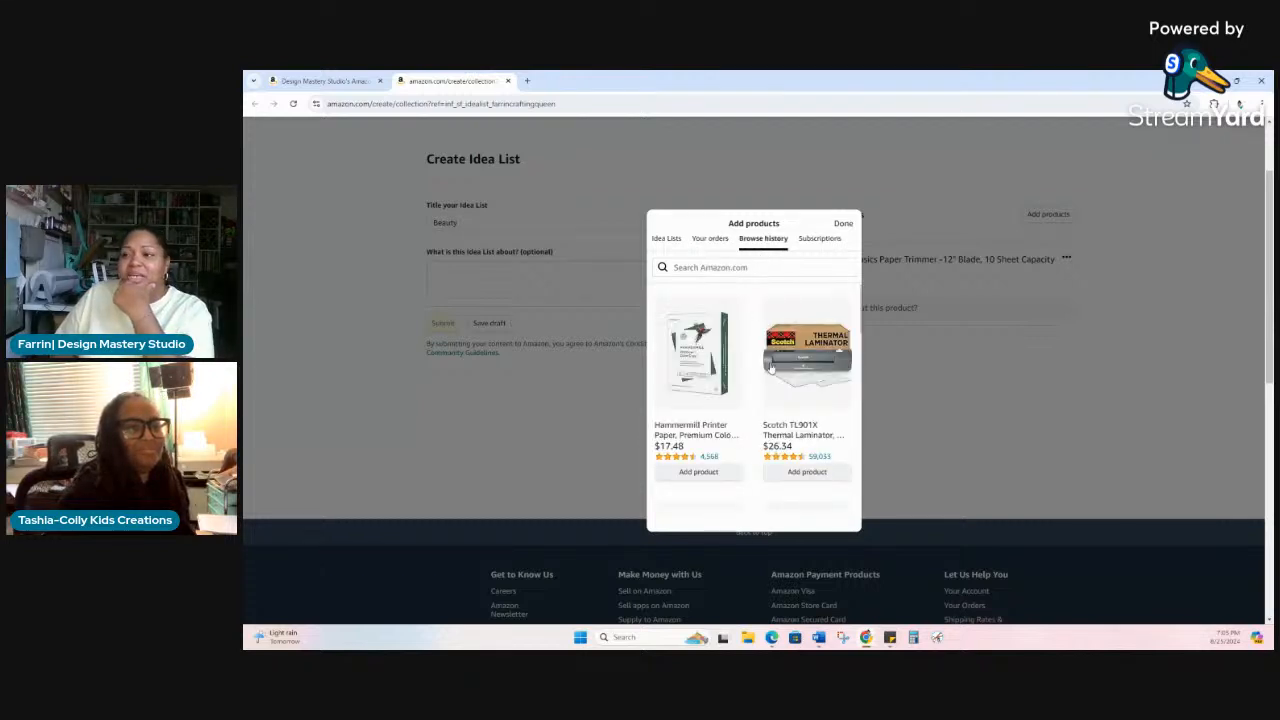
pyautogui.scroll(-3, 771, 368)
pyautogui.scroll(3, 776, 372)
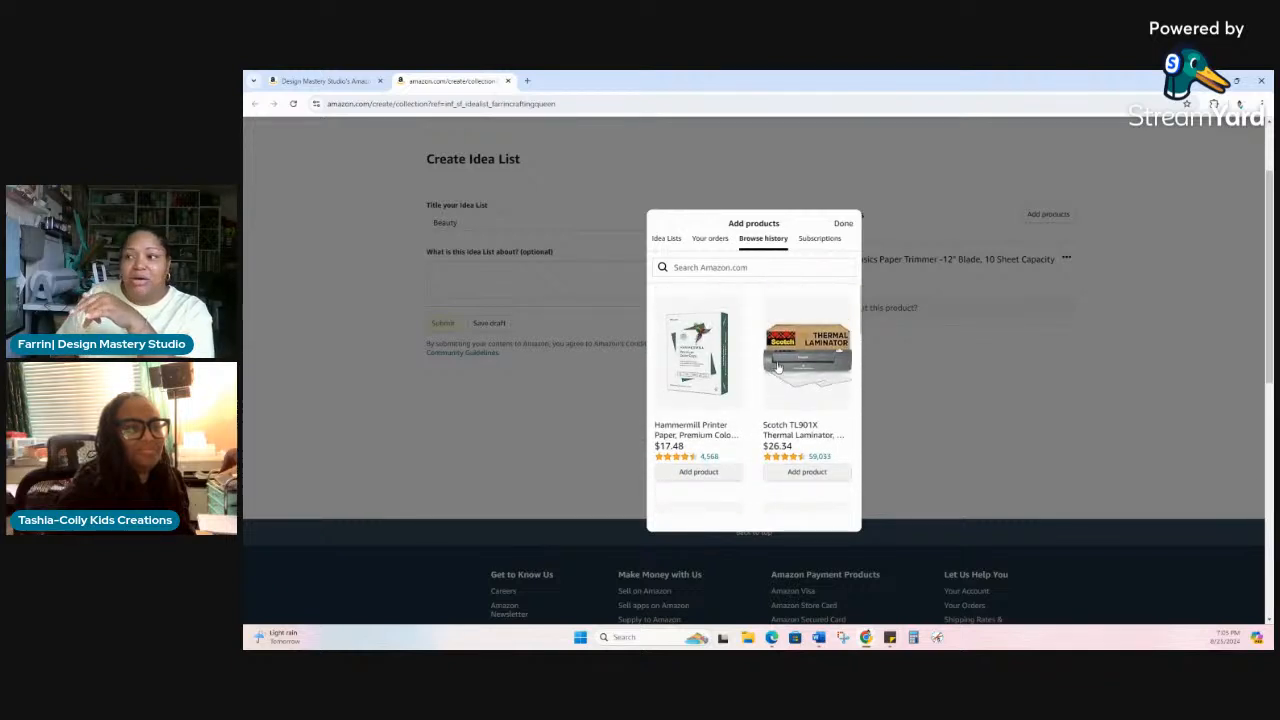
pyautogui.scroll(-3, 778, 372)
pyautogui.scroll(5, 785, 372)
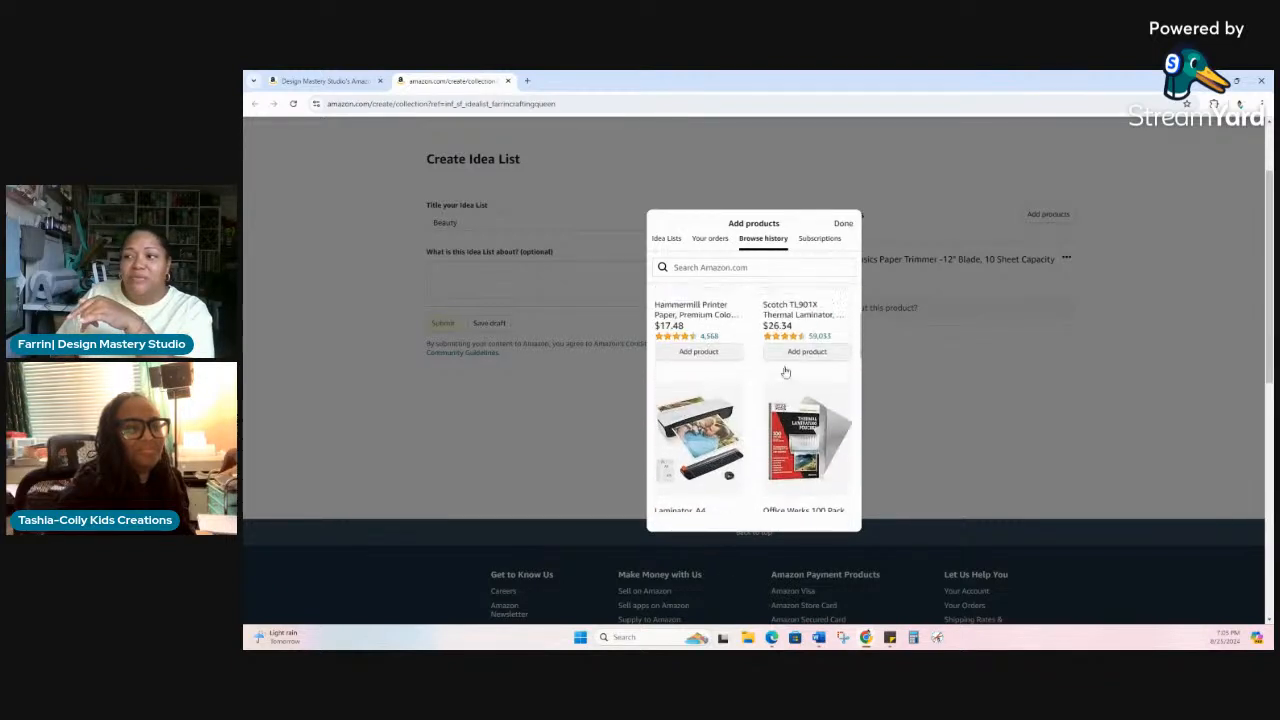
pyautogui.scroll(-2, 789, 376)
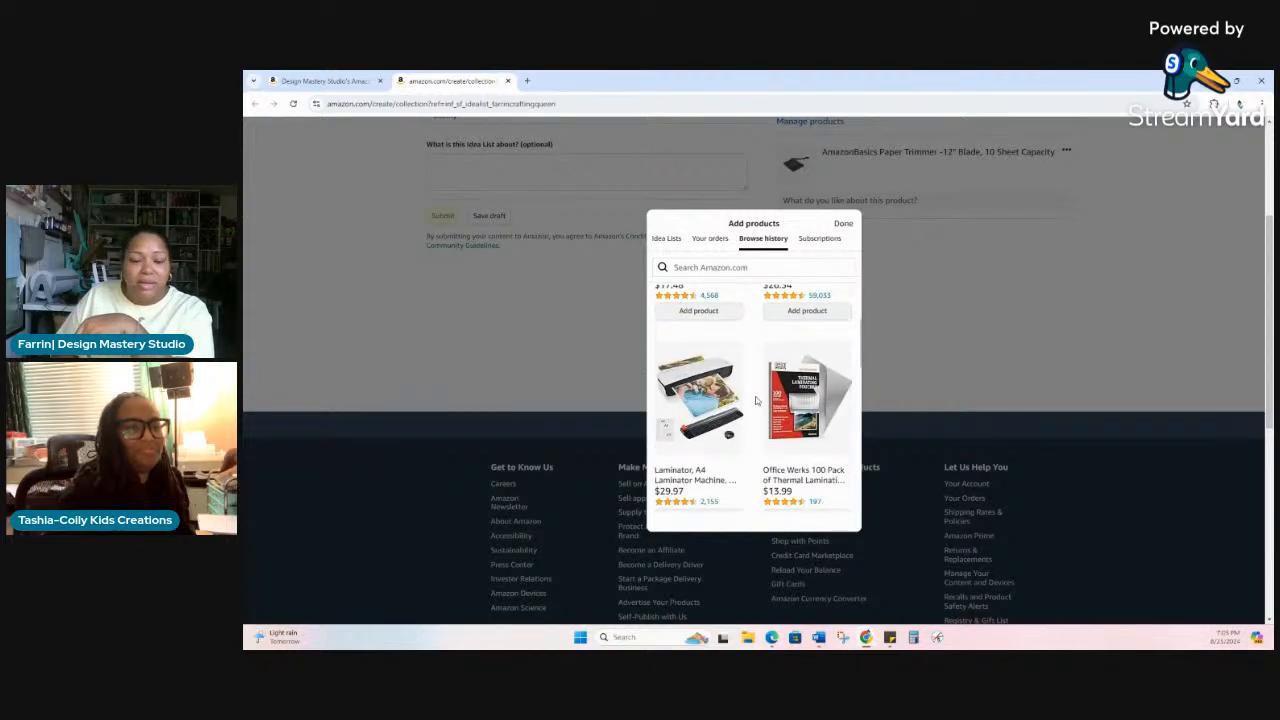
pyautogui.scroll(-1, 756, 401)
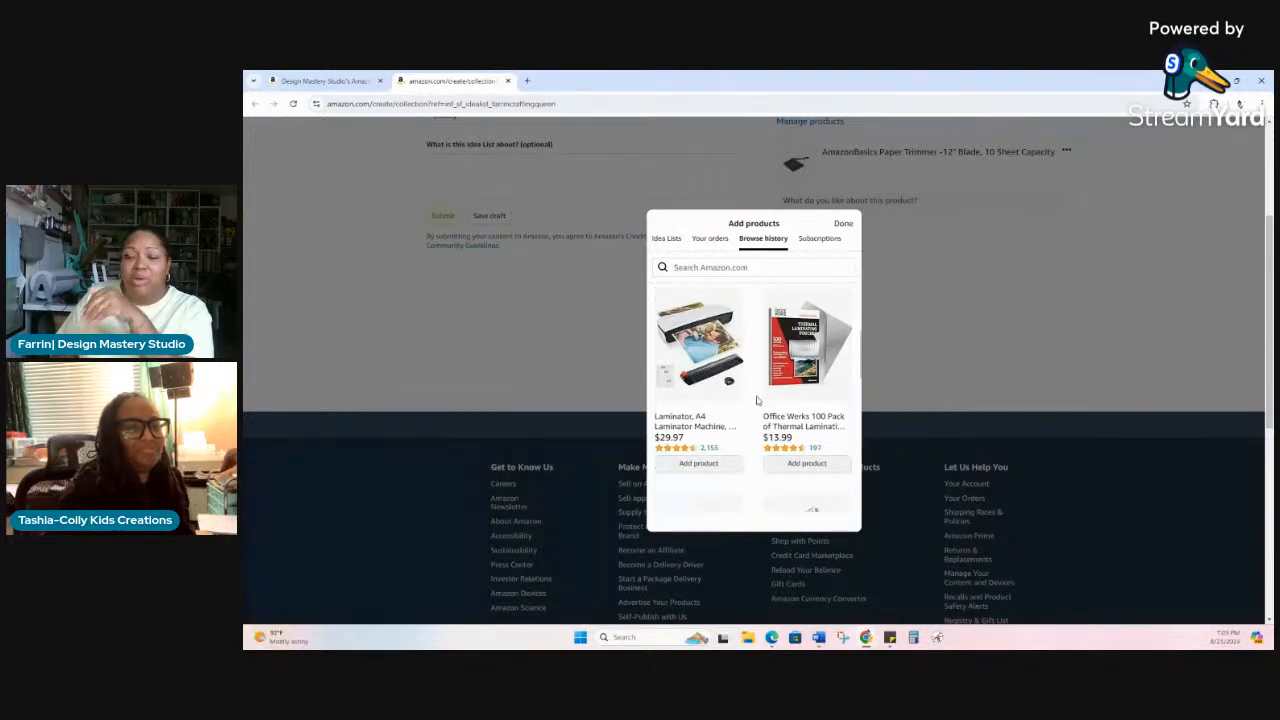
pyautogui.click(700, 463)
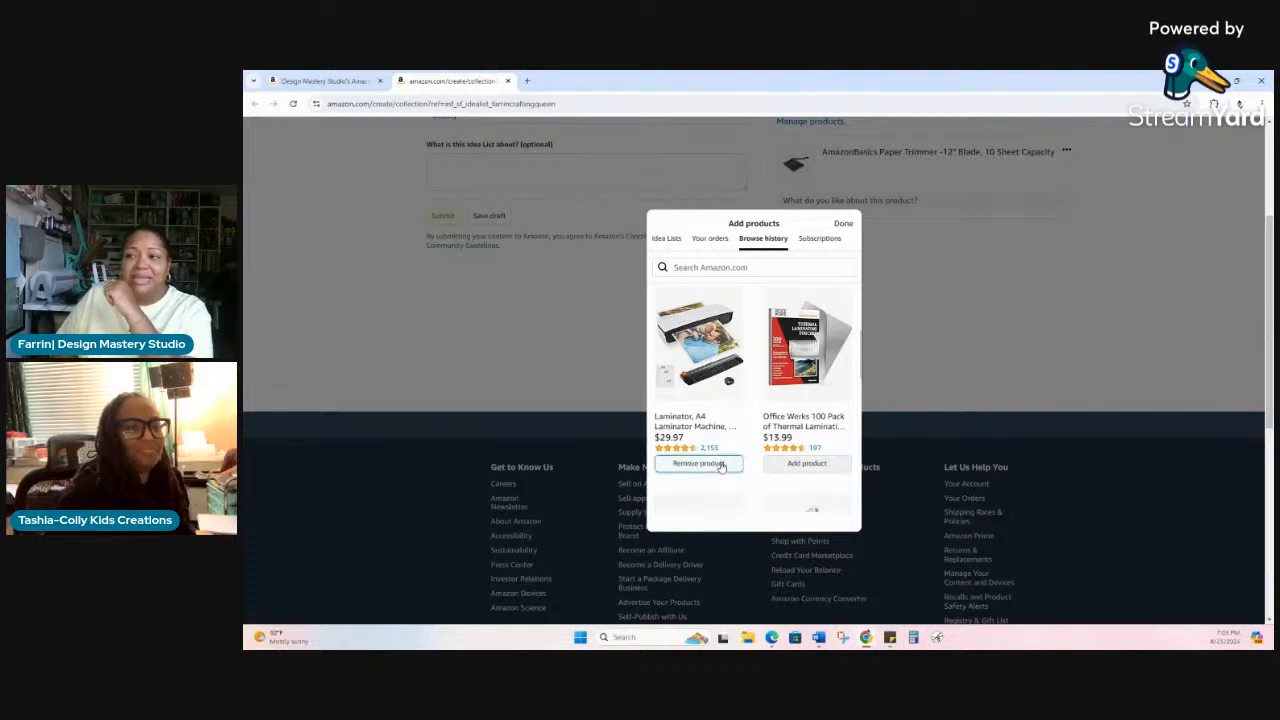
# - Review the subscriptions that can be added to the idea list, including Prime Video, Prime Student, Amazon Music Unlimited and Audible
pyautogui.click(826, 240)
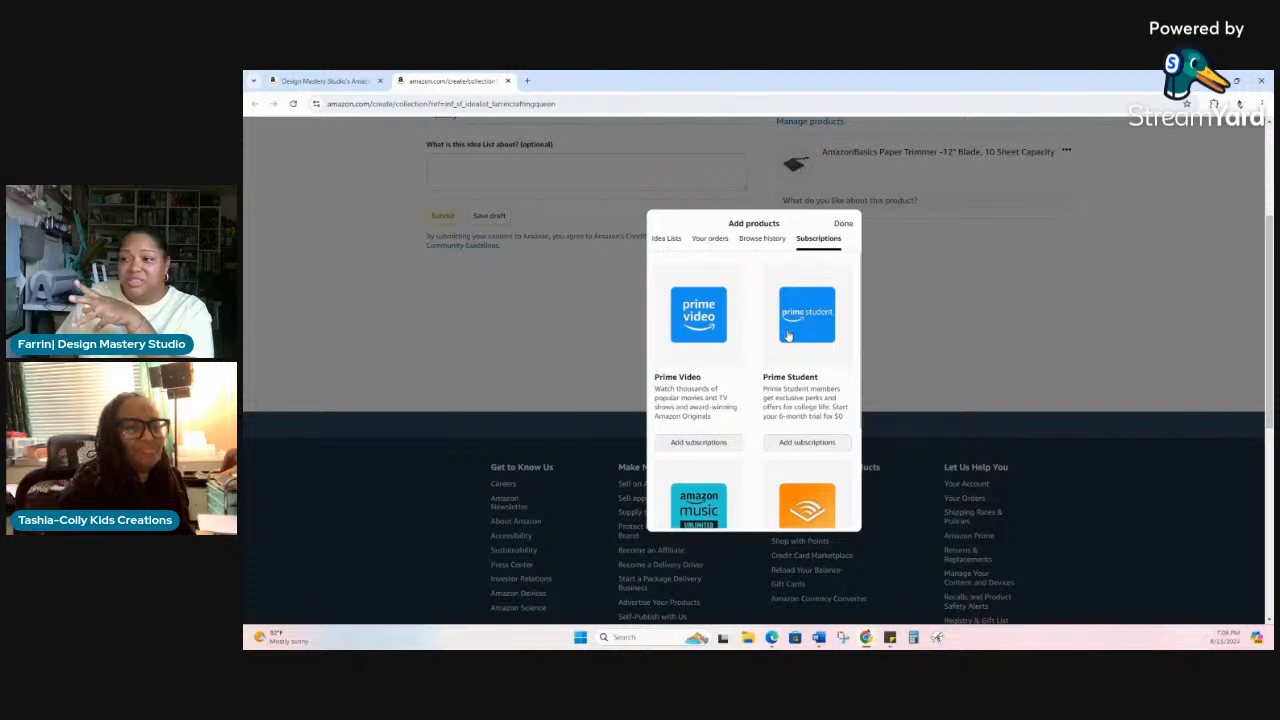
pyautogui.scroll(-2, 788, 336)
pyautogui.scroll(-1, 788, 340)
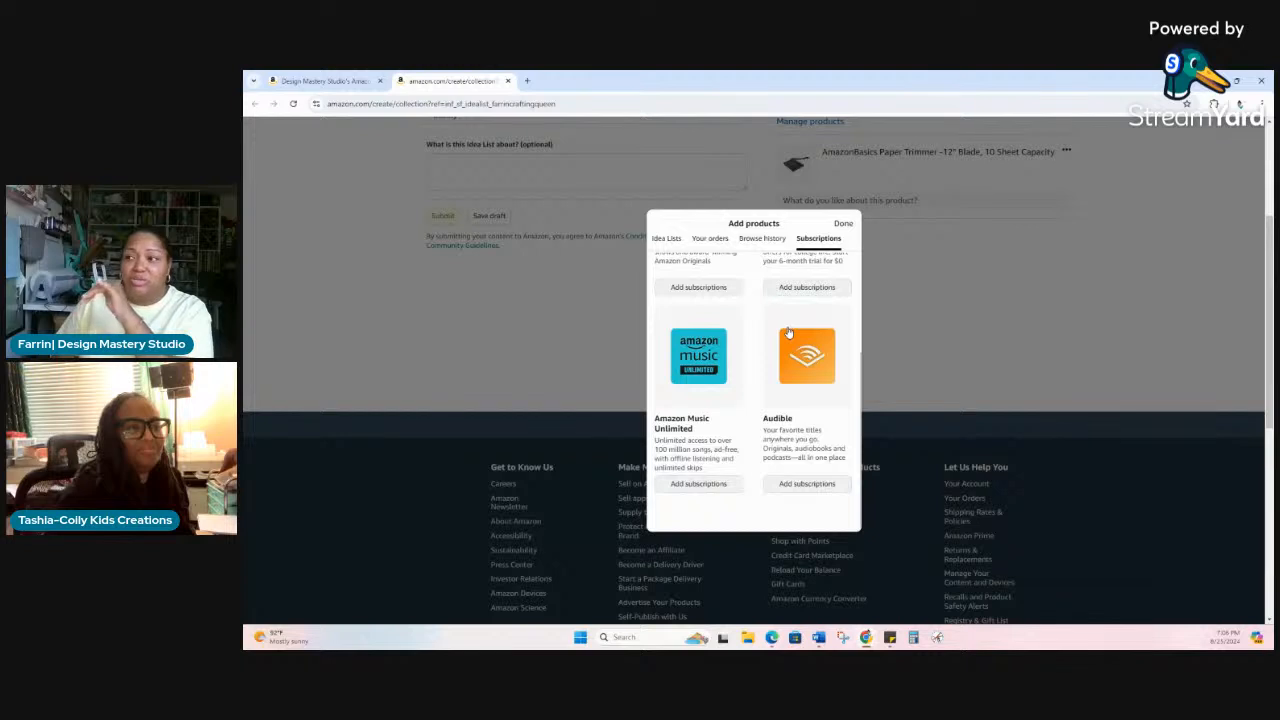
pyautogui.scroll(2, 790, 335)
pyautogui.scroll(-2, 797, 380)
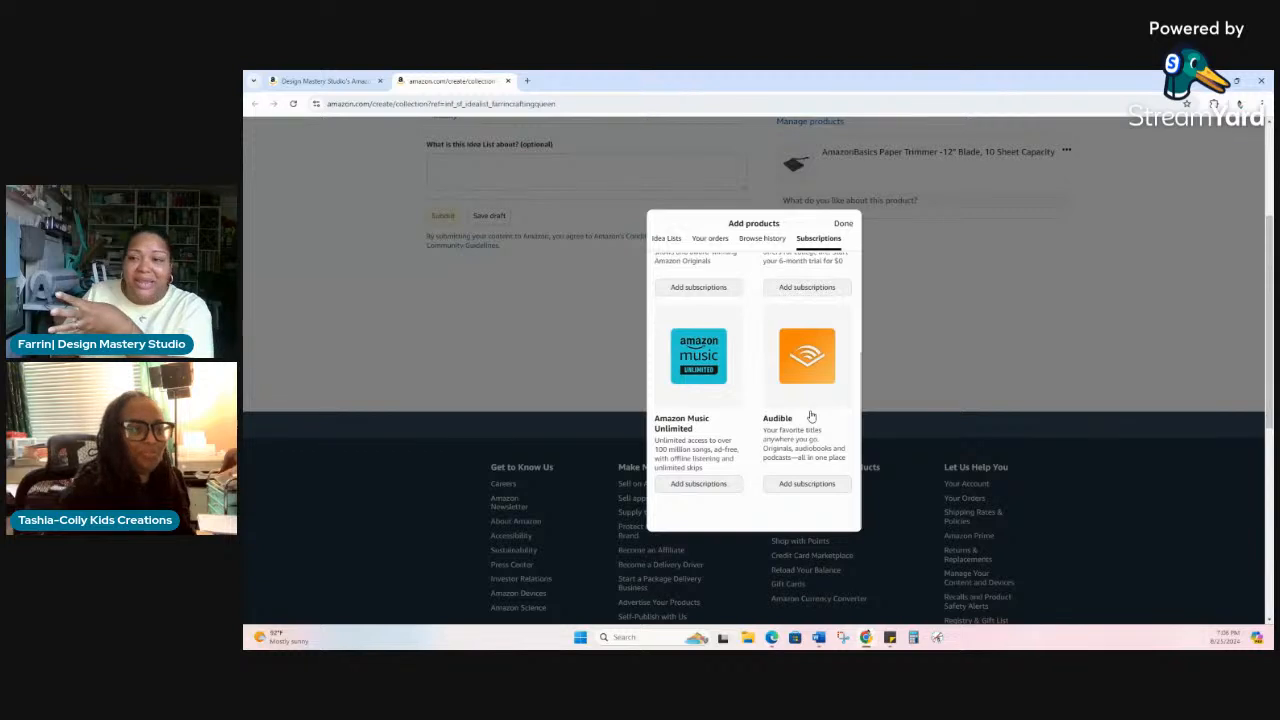
pyautogui.scroll(2, 811, 414)
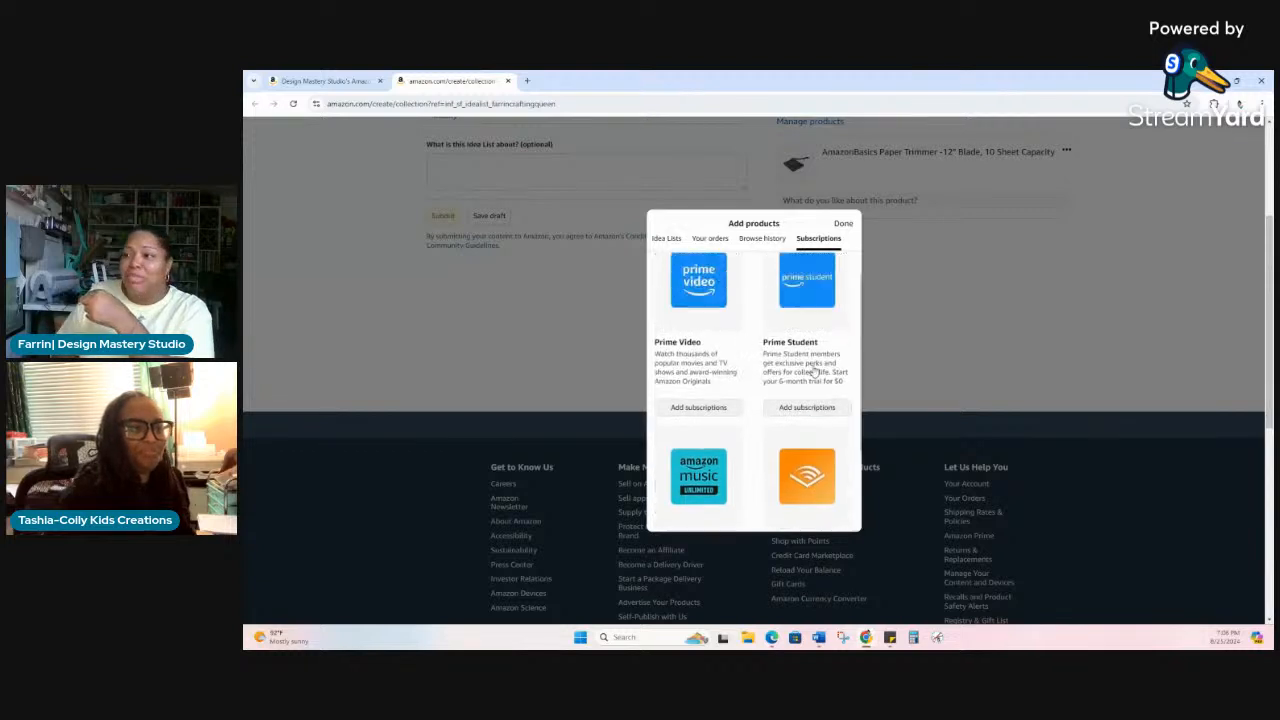
# - Finish adding products and submit the Beauty idea list, viewing its link details before closing them
pyautogui.click(842, 224)
pyautogui.scroll(-1, 880, 300)
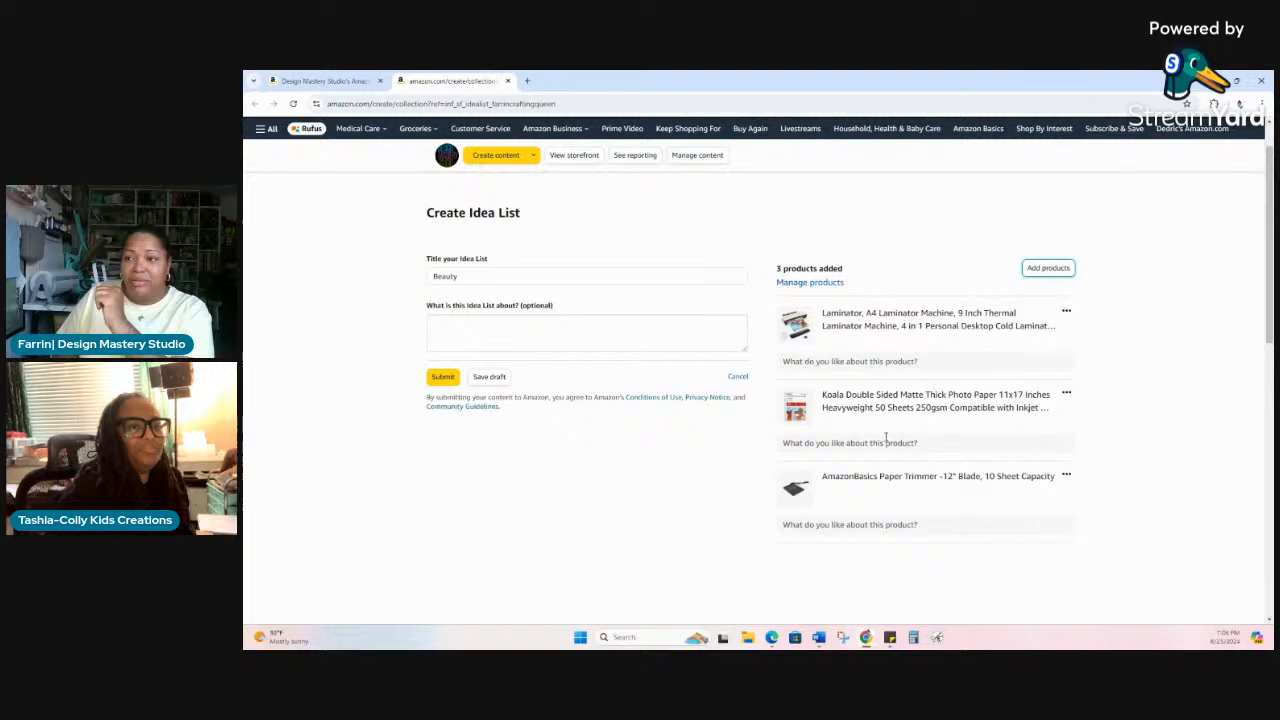
pyautogui.click(451, 380)
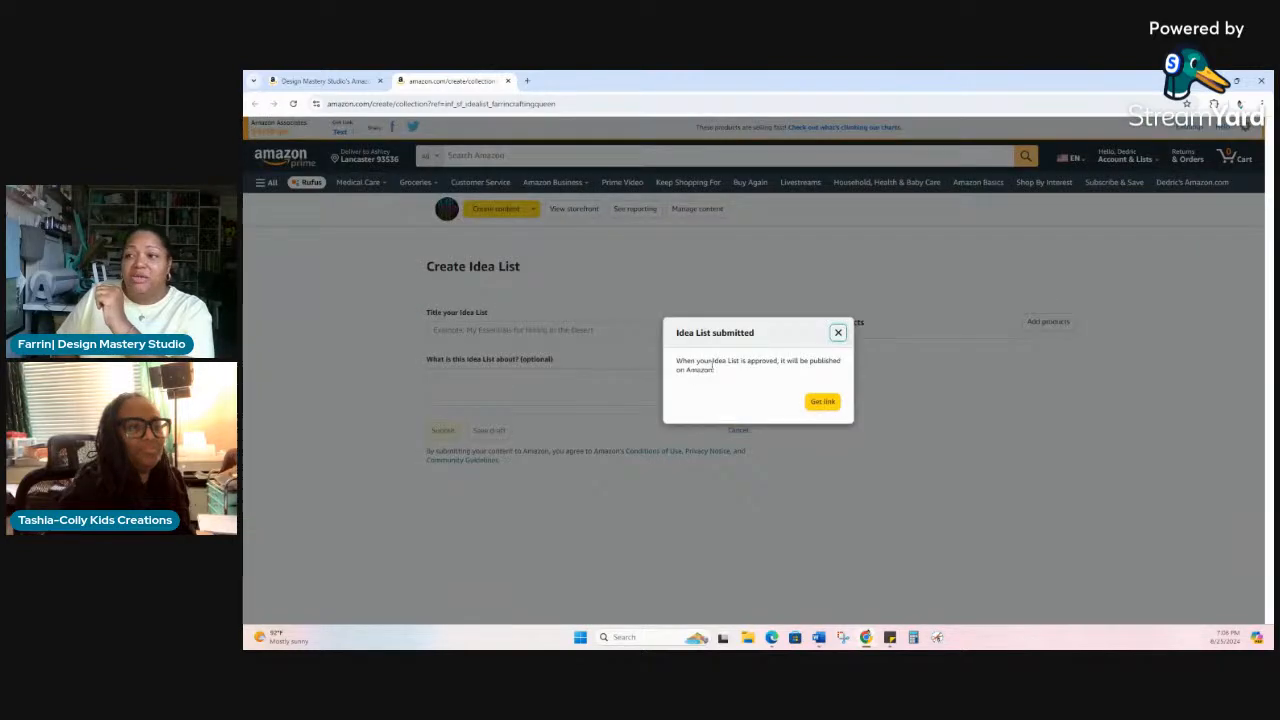
pyautogui.moveTo(737, 361); pyautogui.dragTo(775, 361)
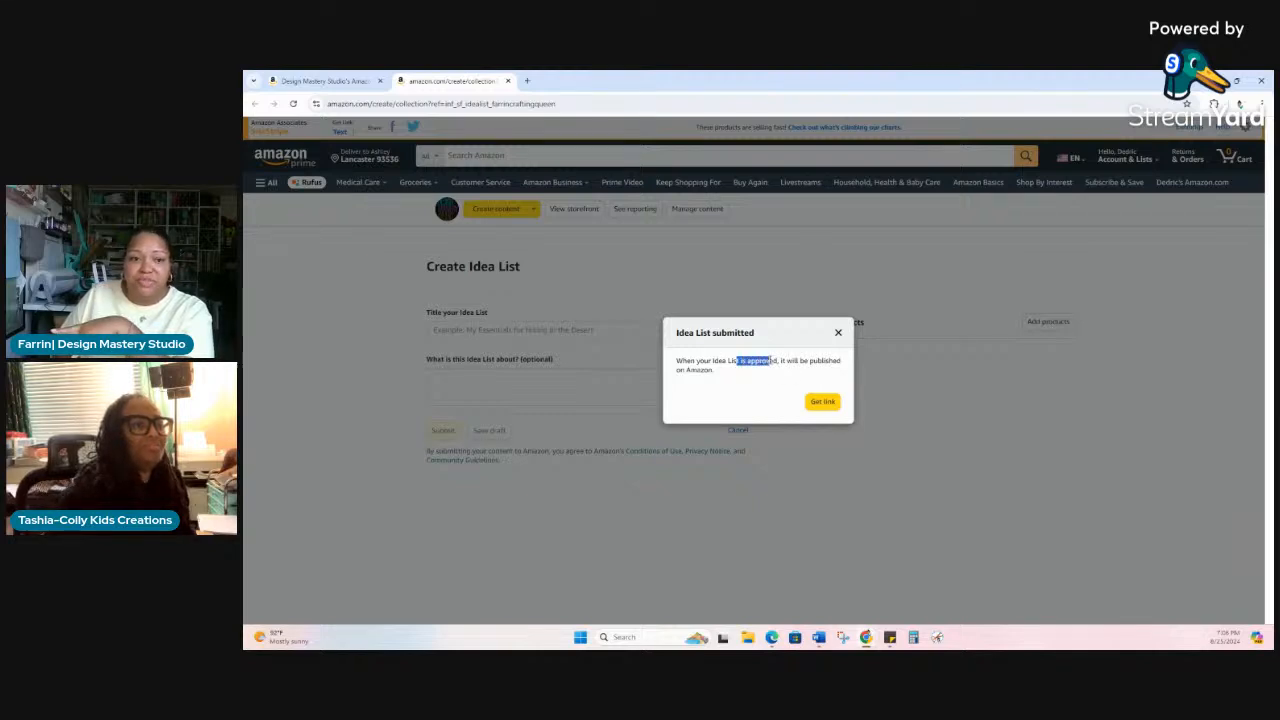
pyautogui.click(821, 402)
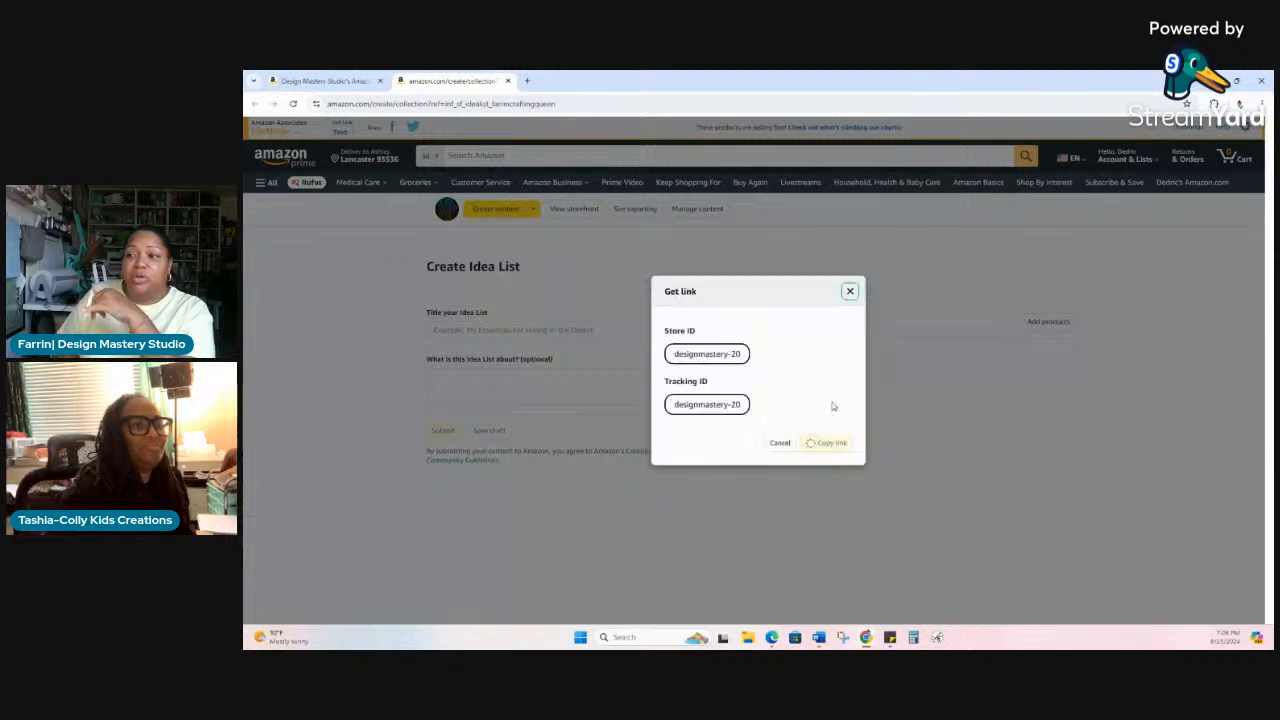
pyautogui.click(850, 291)
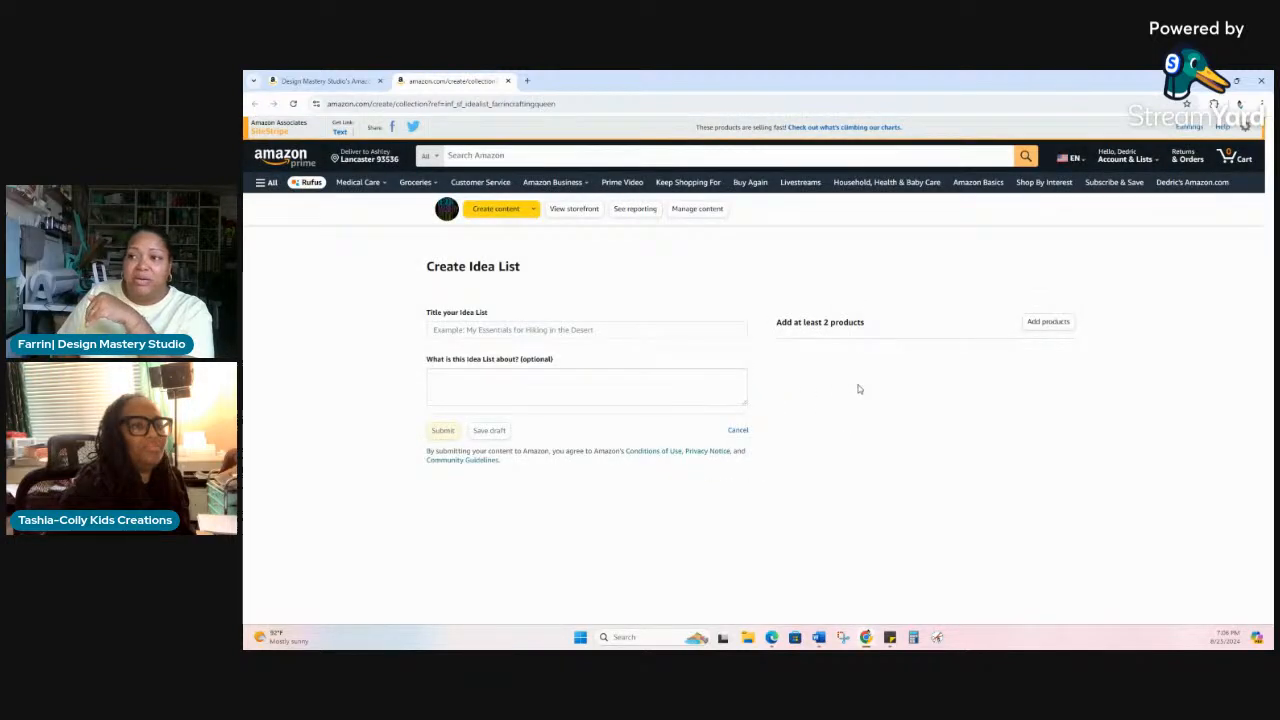
# - Return to the storefront and look through its posts for the submitted Beauty idea list
pyautogui.click(449, 215)
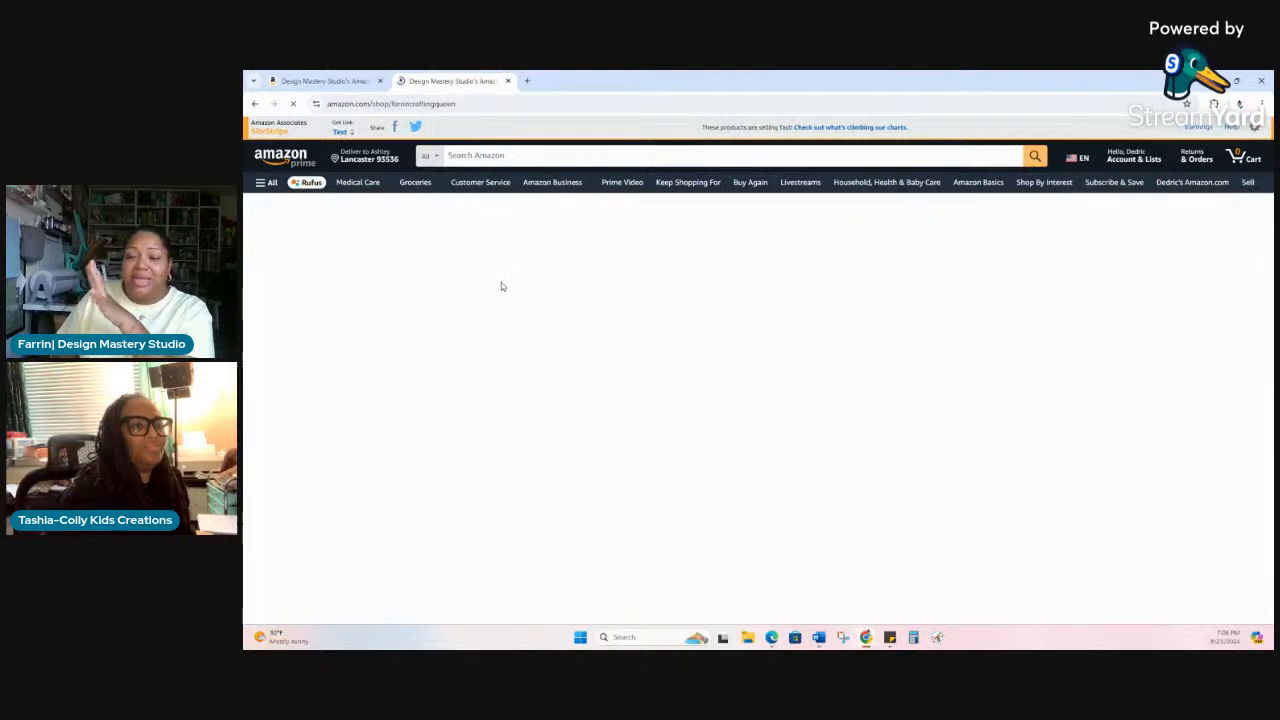
pyautogui.scroll(-5, 590, 310)
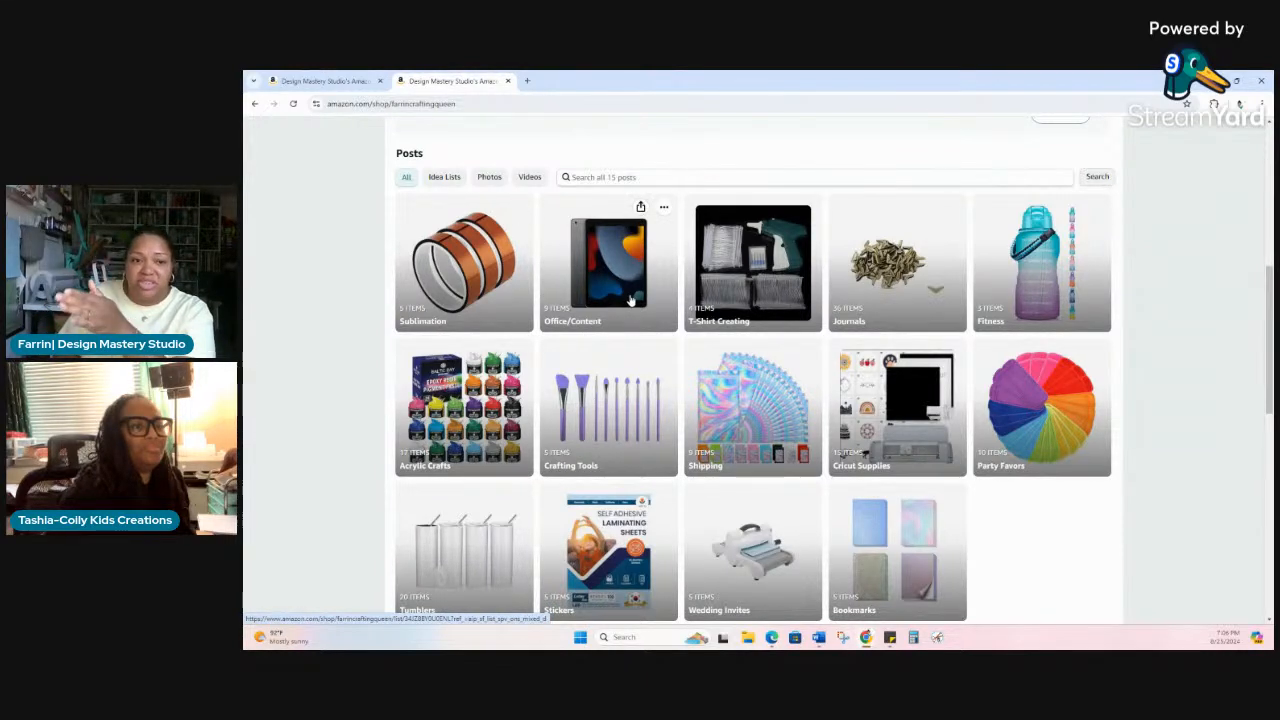
pyautogui.scroll(1, 630, 300)
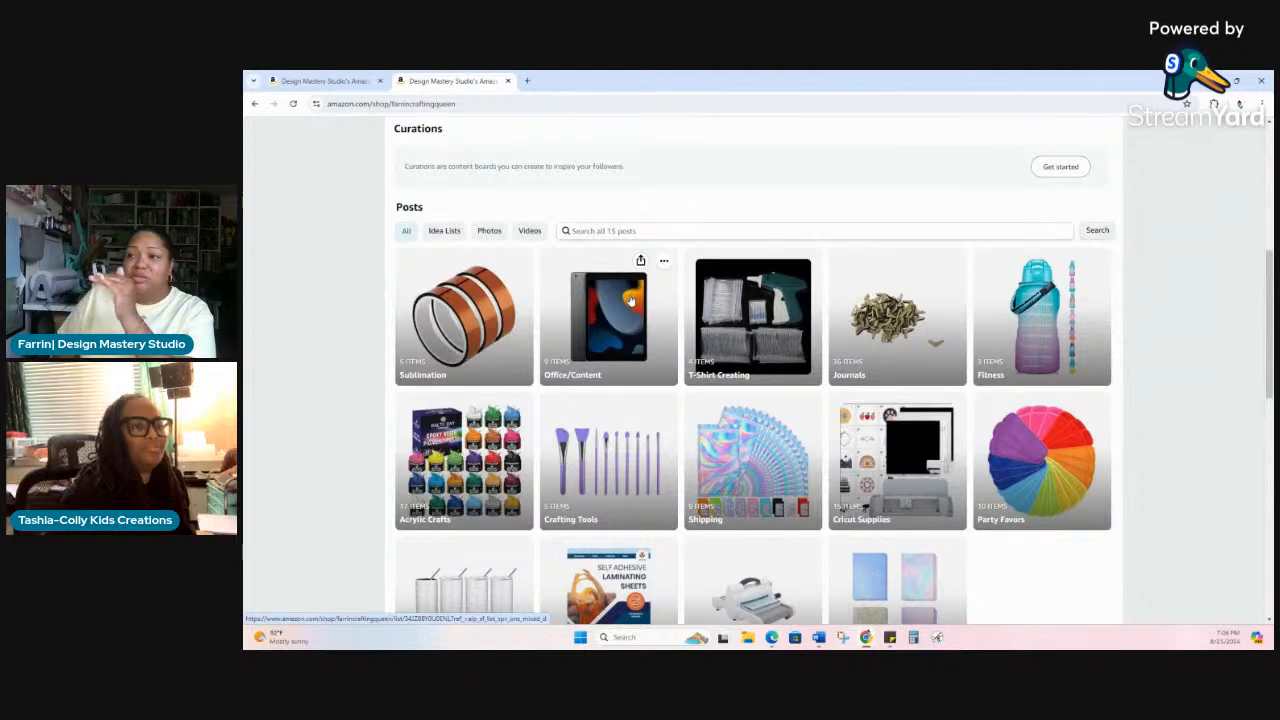
# - Search Amazon for wet erase markers from the recent searches and open the Shuttle Art 15-color Wet Erase Markers product page
pyautogui.click(307, 82)
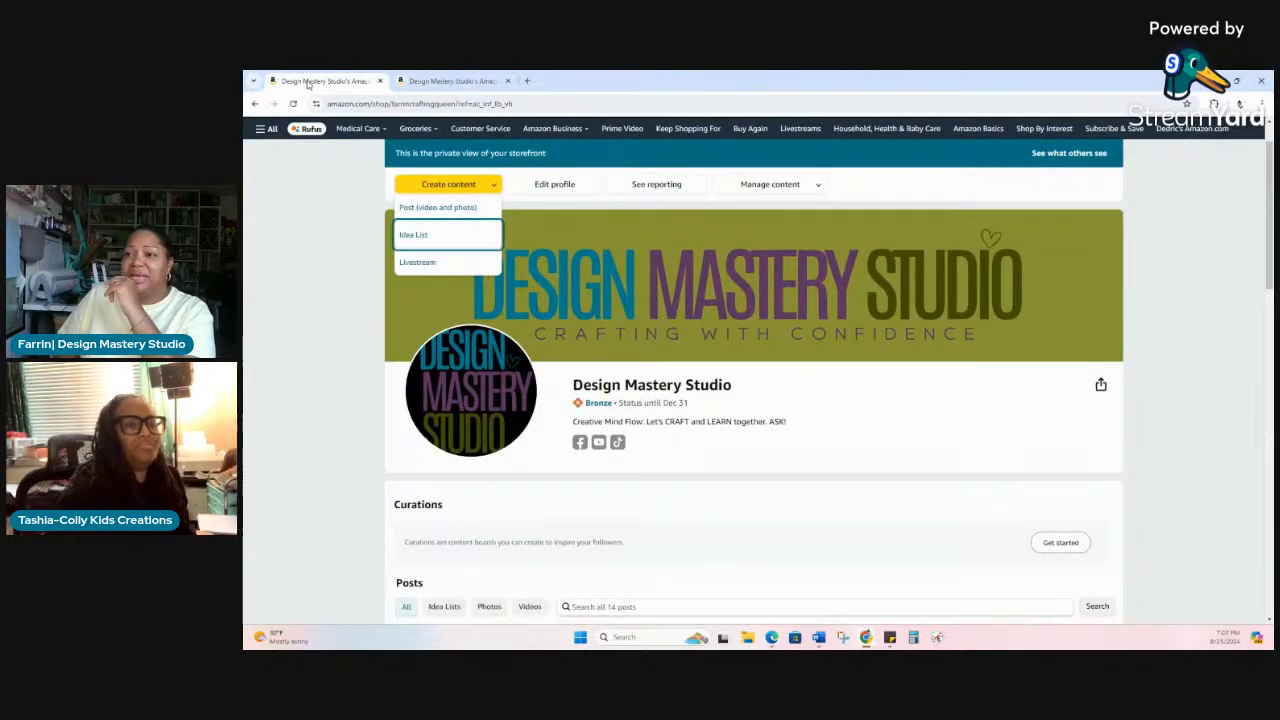
pyautogui.moveTo(415, 134)
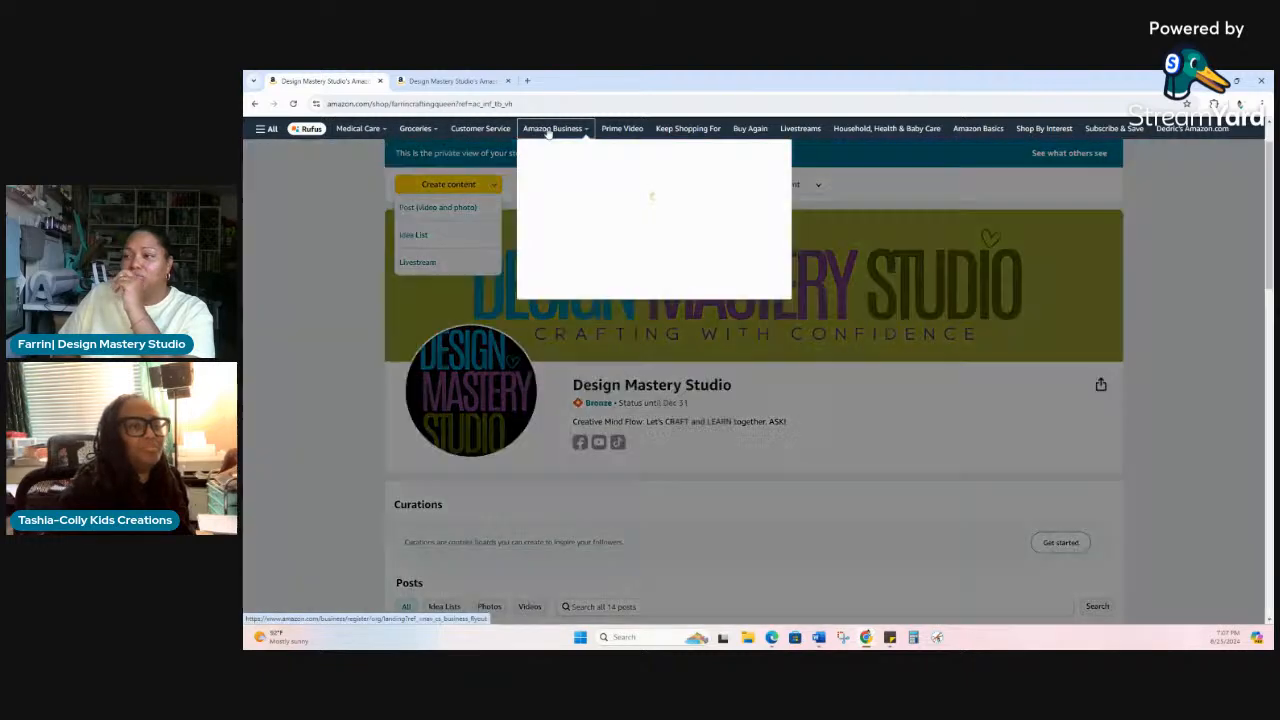
pyautogui.scroll(1, 874, 248)
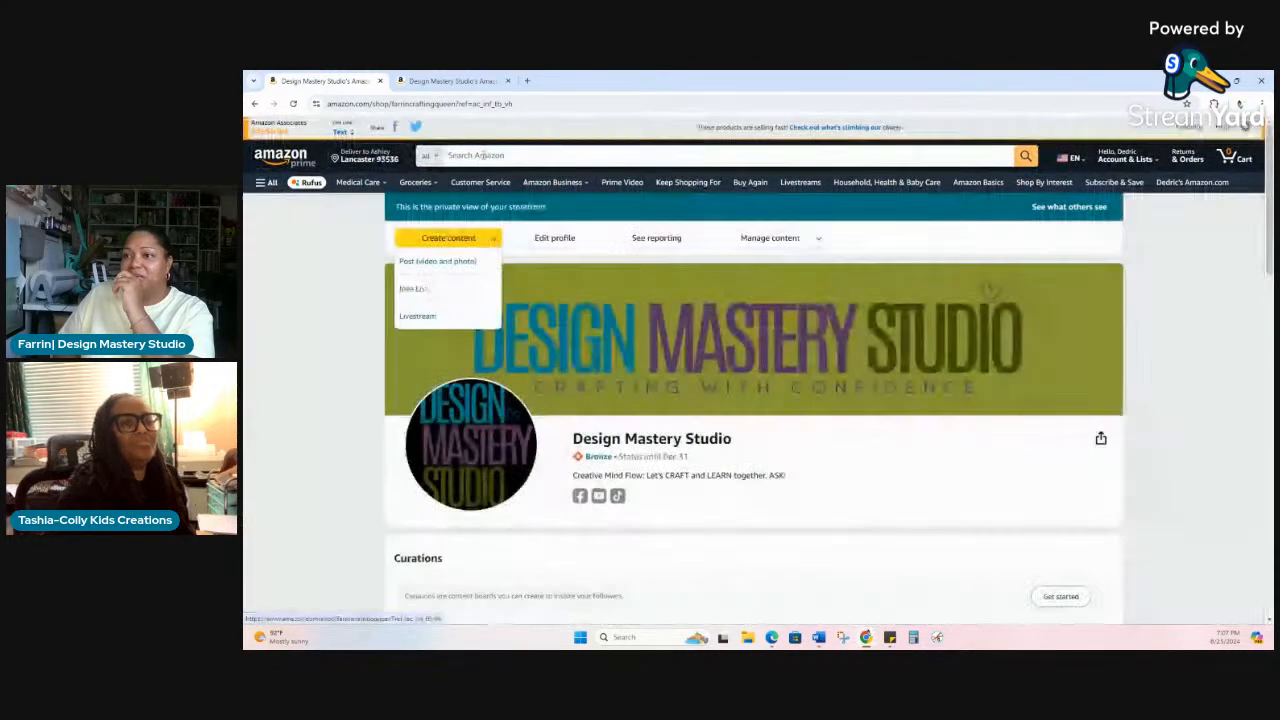
pyautogui.click(497, 156)
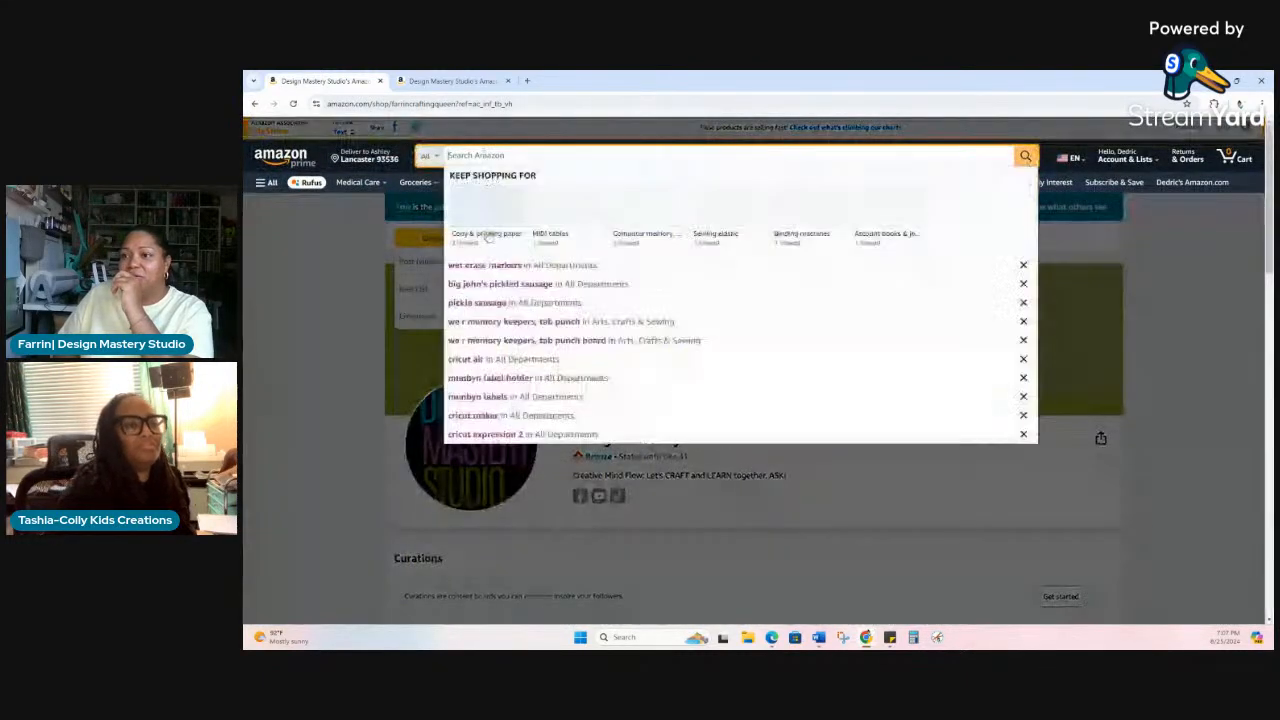
pyautogui.click(508, 265)
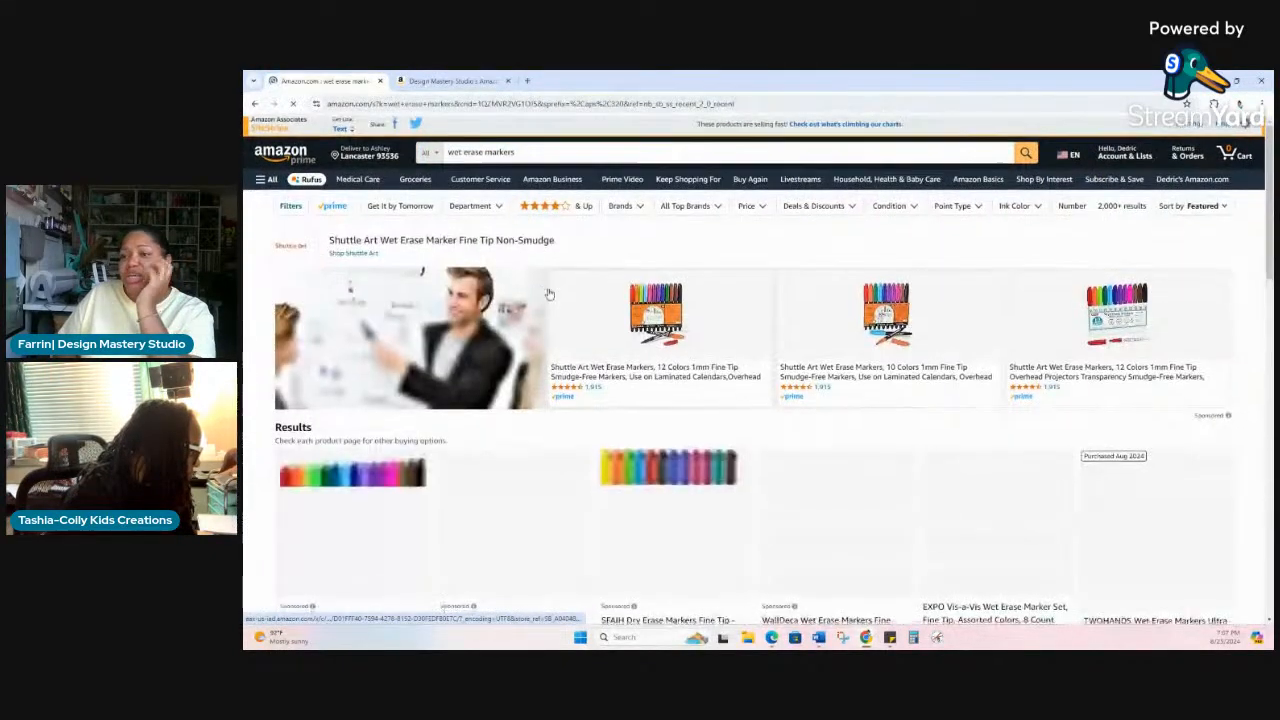
pyautogui.scroll(-1, 368, 424)
pyautogui.scroll(-1, 370, 426)
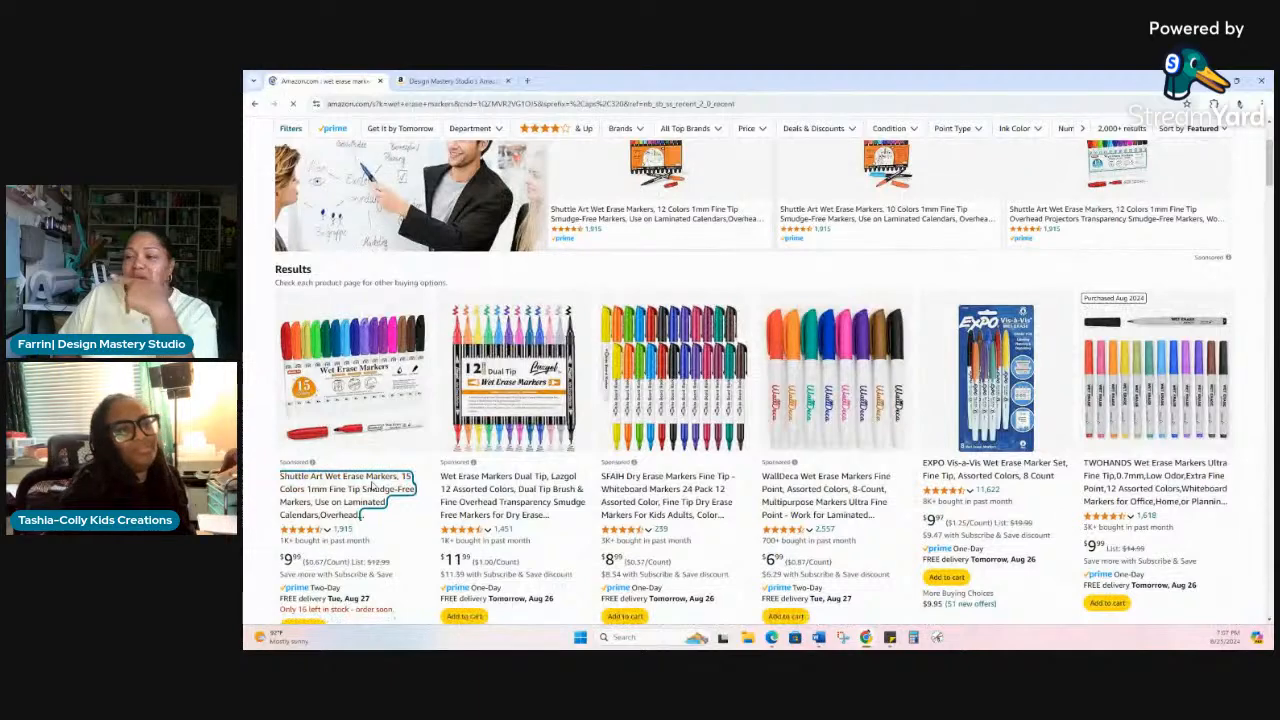
pyautogui.click(372, 487)
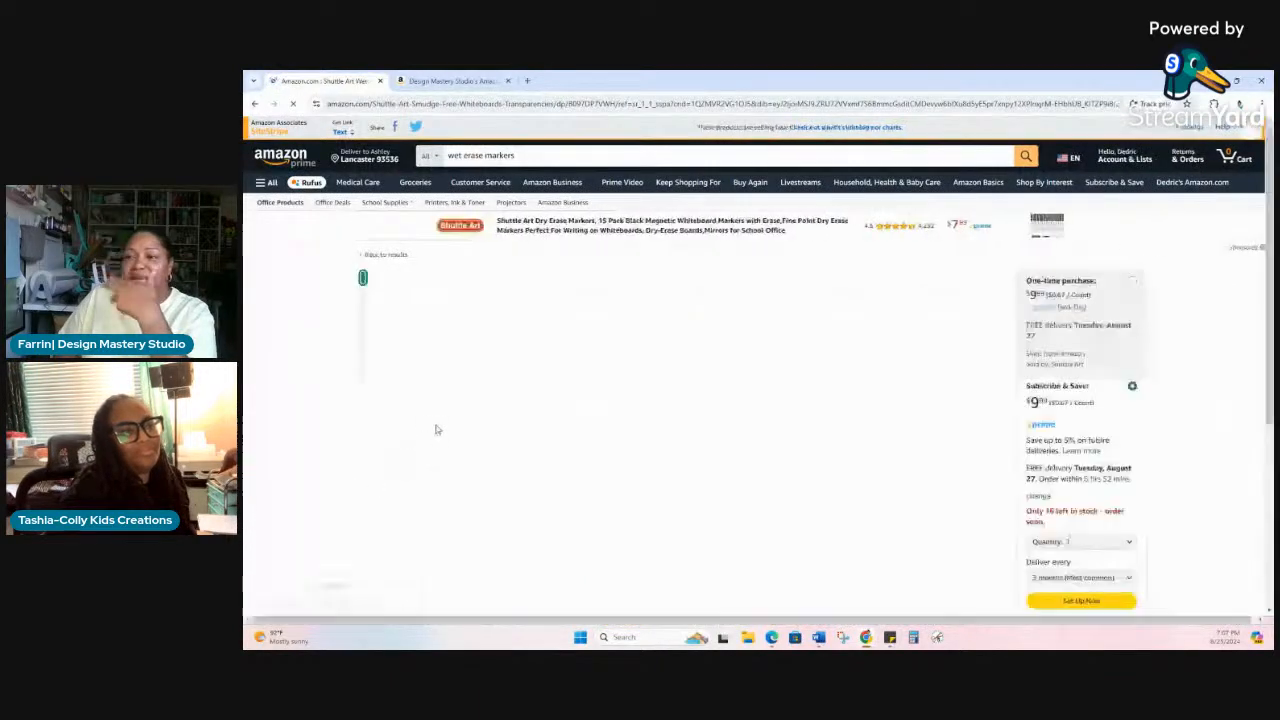
# - Add the Shuttle Art Wet Erase Markers to the published Beauty idea list
pyautogui.scroll(-1, 480, 421)
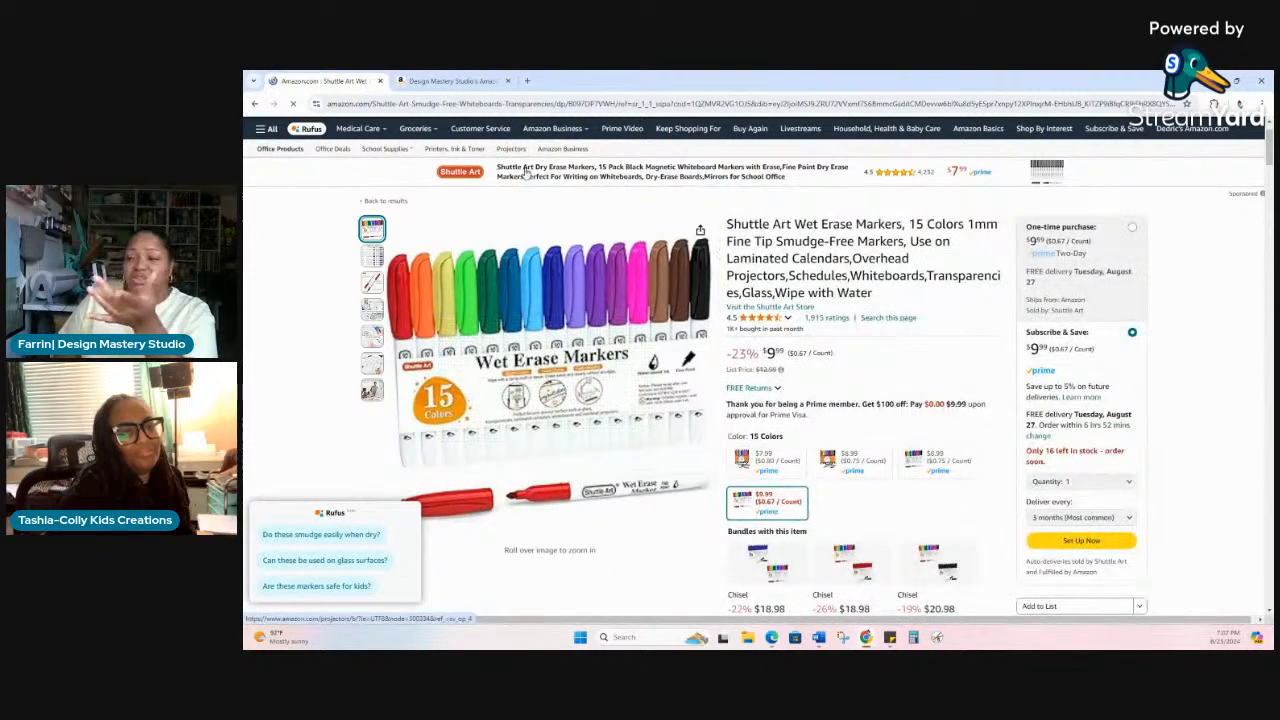
pyautogui.scroll(-2, 980, 285)
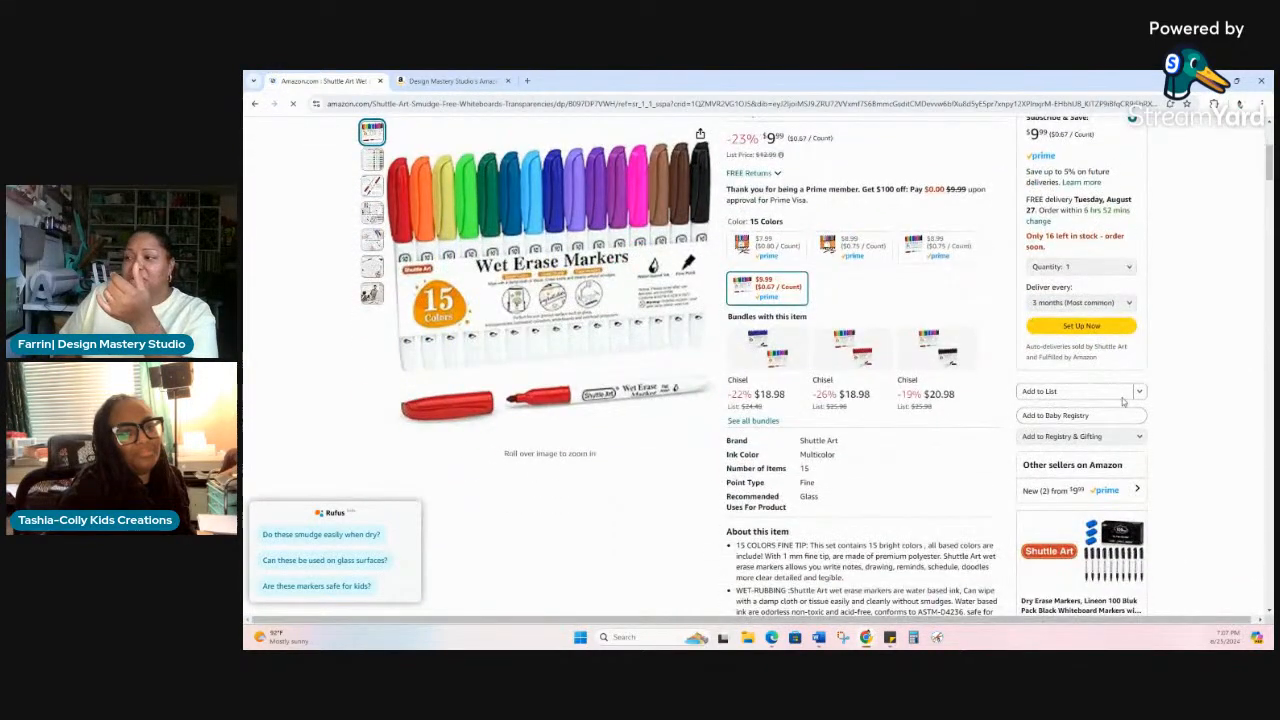
pyautogui.click(1138, 391)
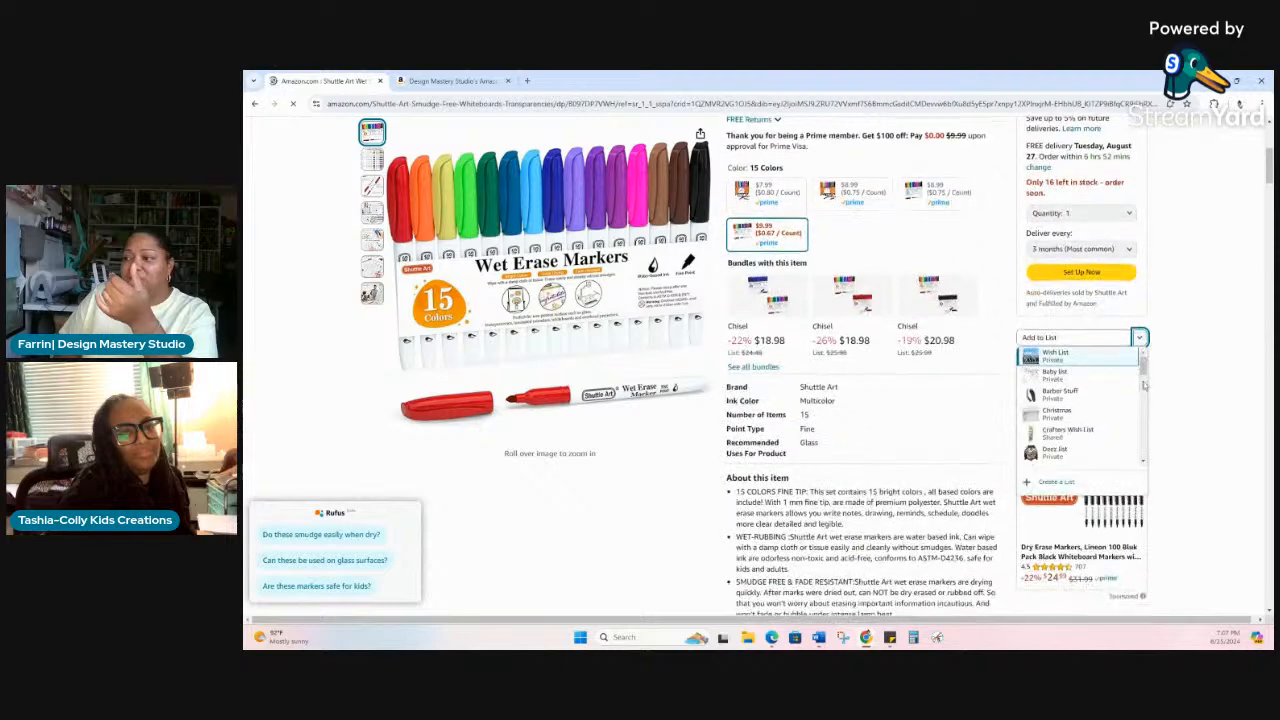
pyautogui.scroll(-5, 1078, 305)
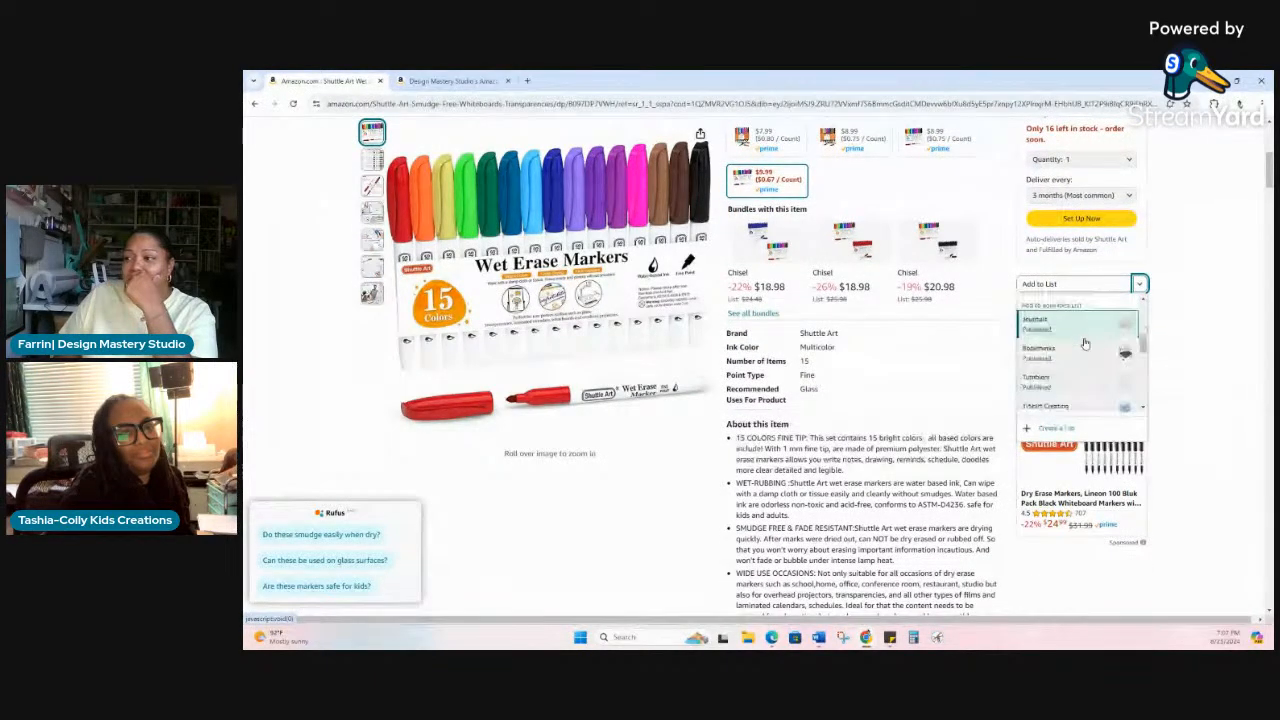
pyautogui.scroll(-5, 1085, 343)
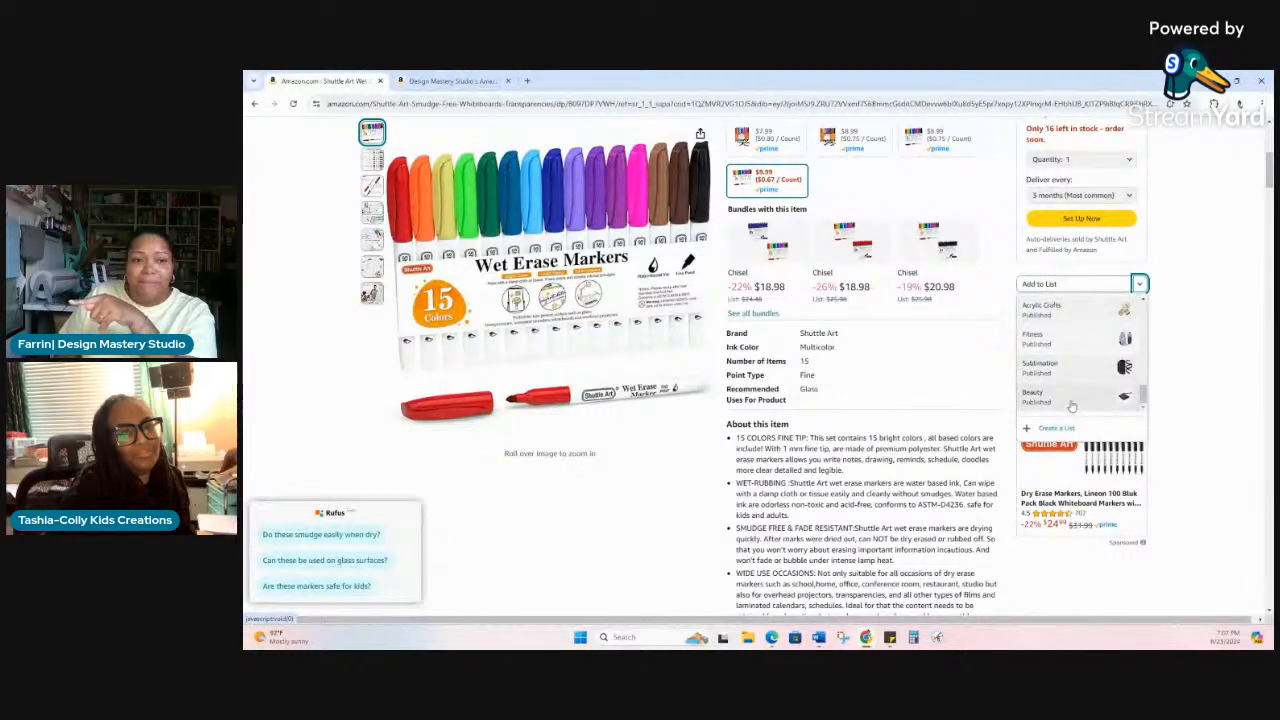
pyautogui.click(1072, 400)
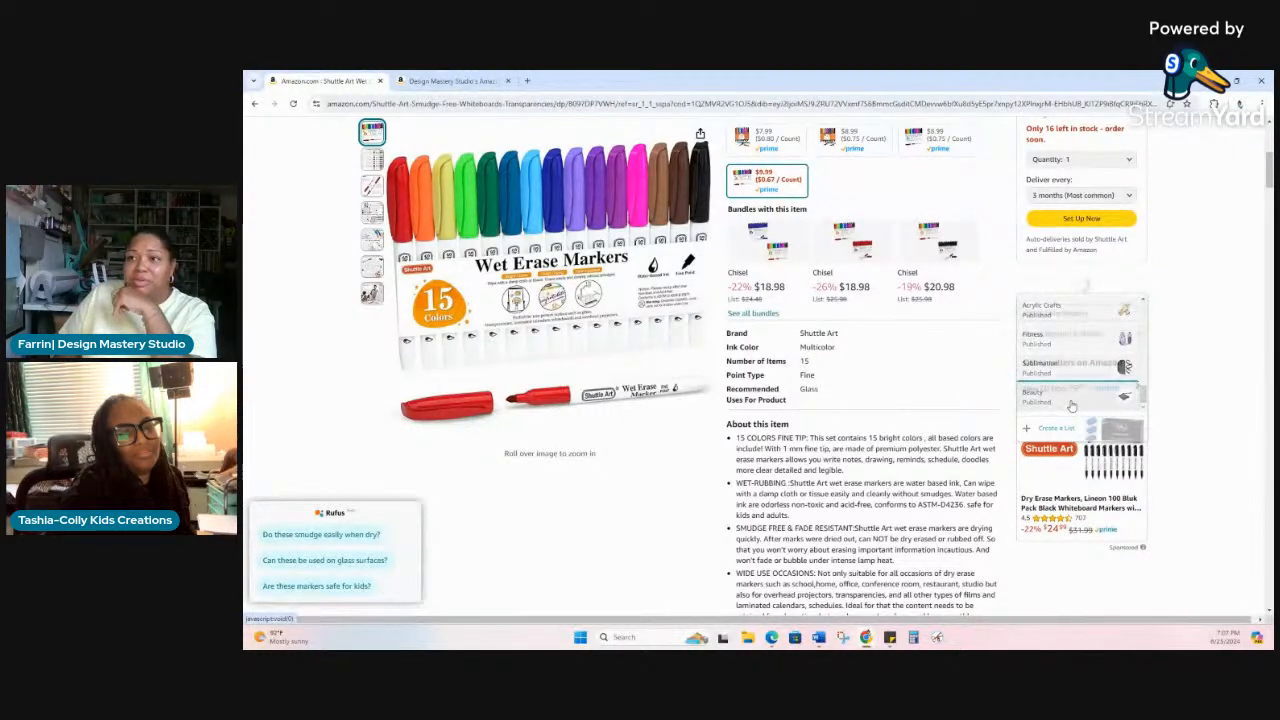
# - Refresh the storefront to check the Beauty idea list for the added markers, and recheck the markers' product page
pyautogui.click(452, 80)
pyautogui.click(292, 103)
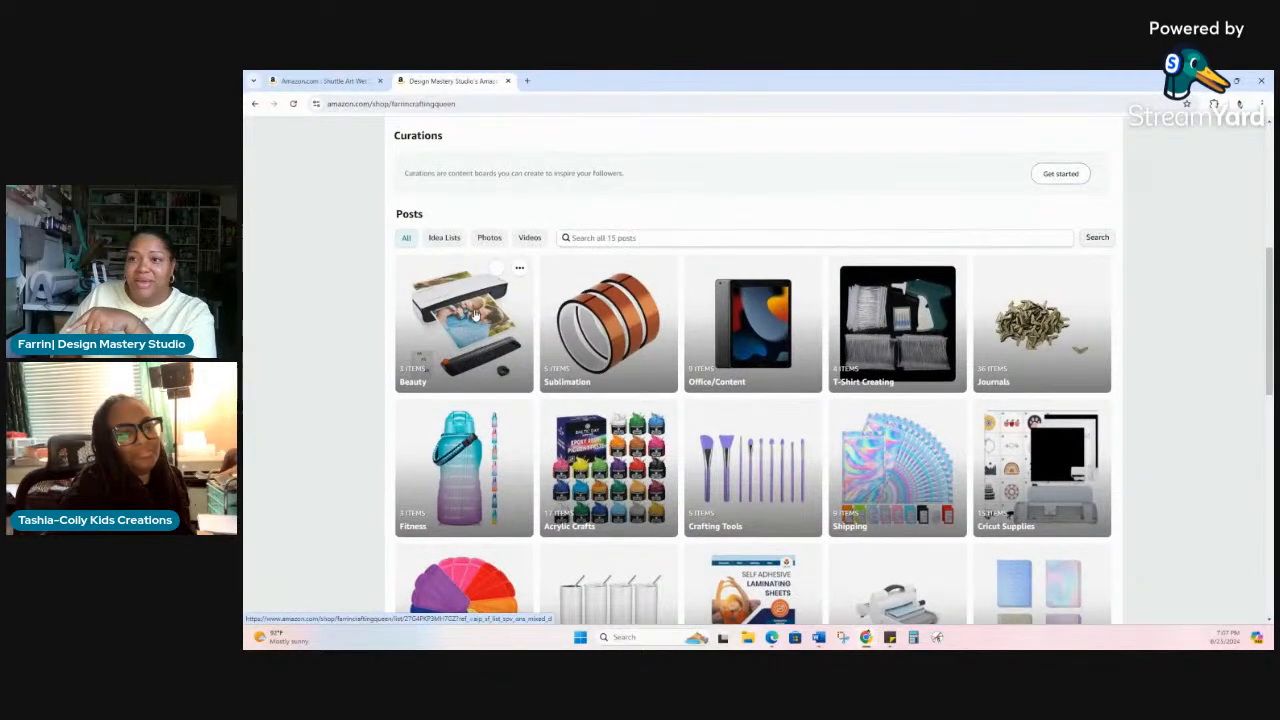
pyautogui.scroll(2, 470, 318)
pyautogui.click(293, 103)
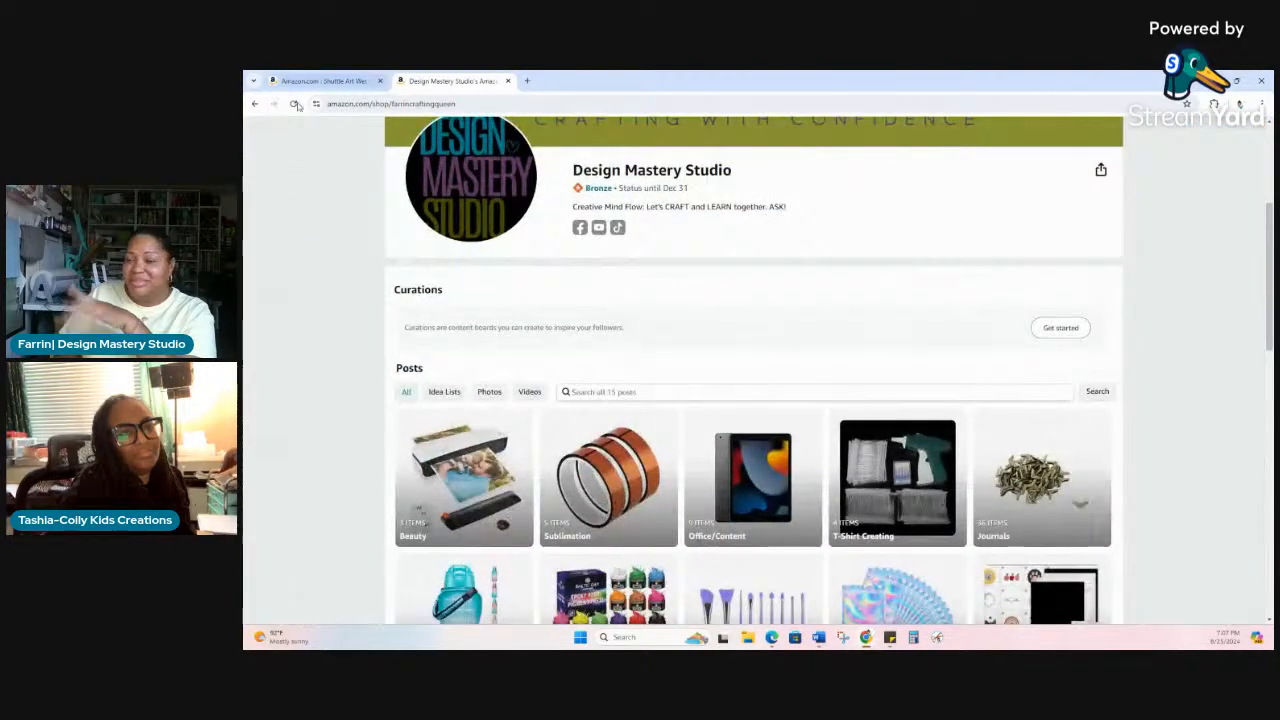
pyautogui.click(293, 104)
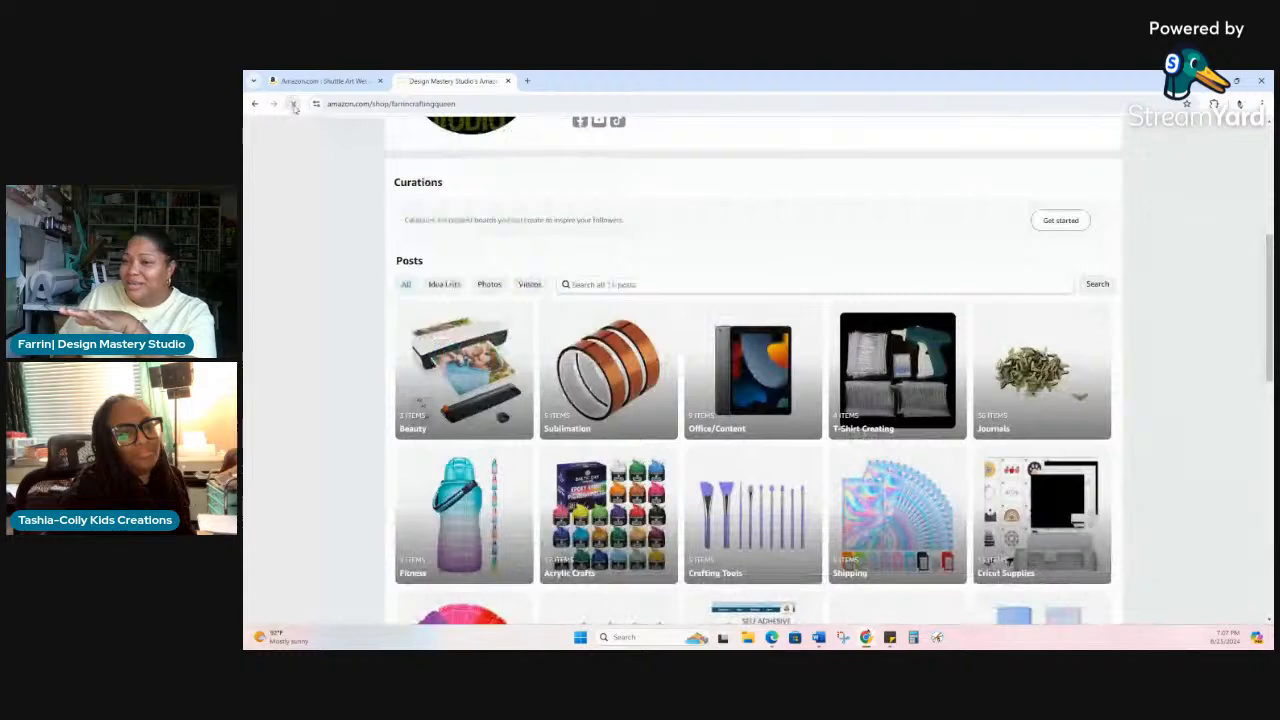
pyautogui.click(293, 104)
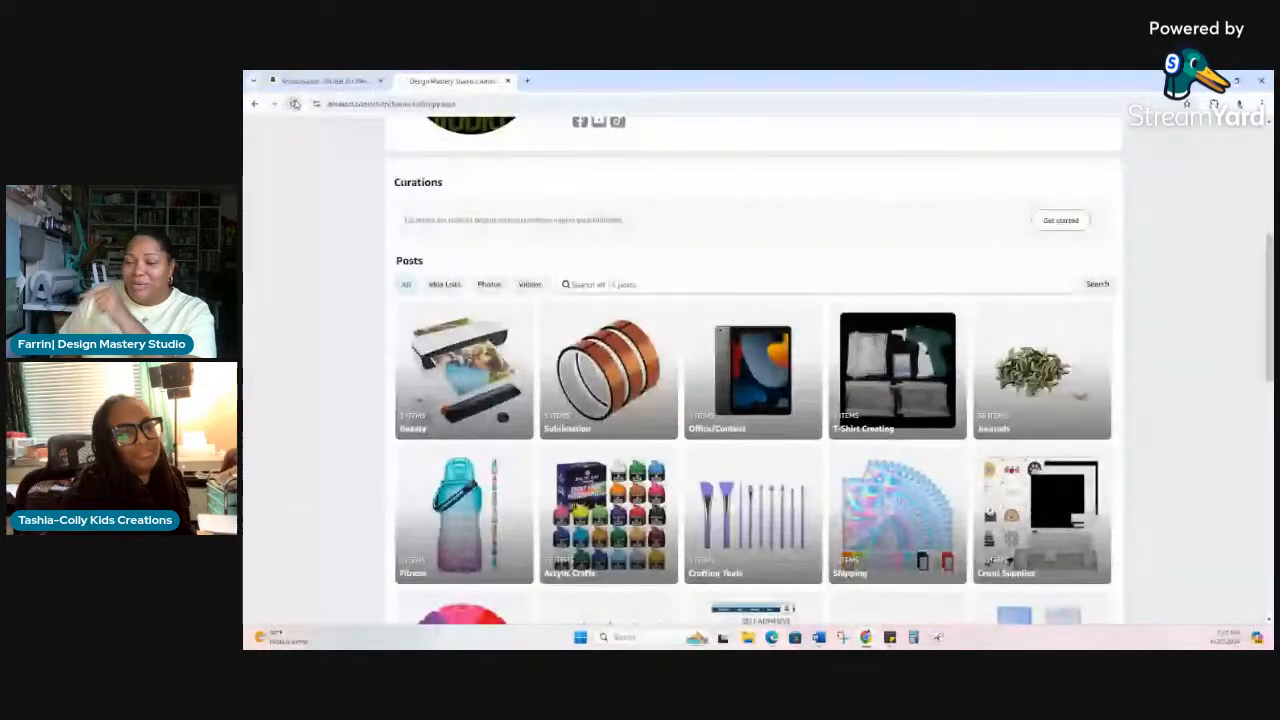
pyautogui.click(293, 104)
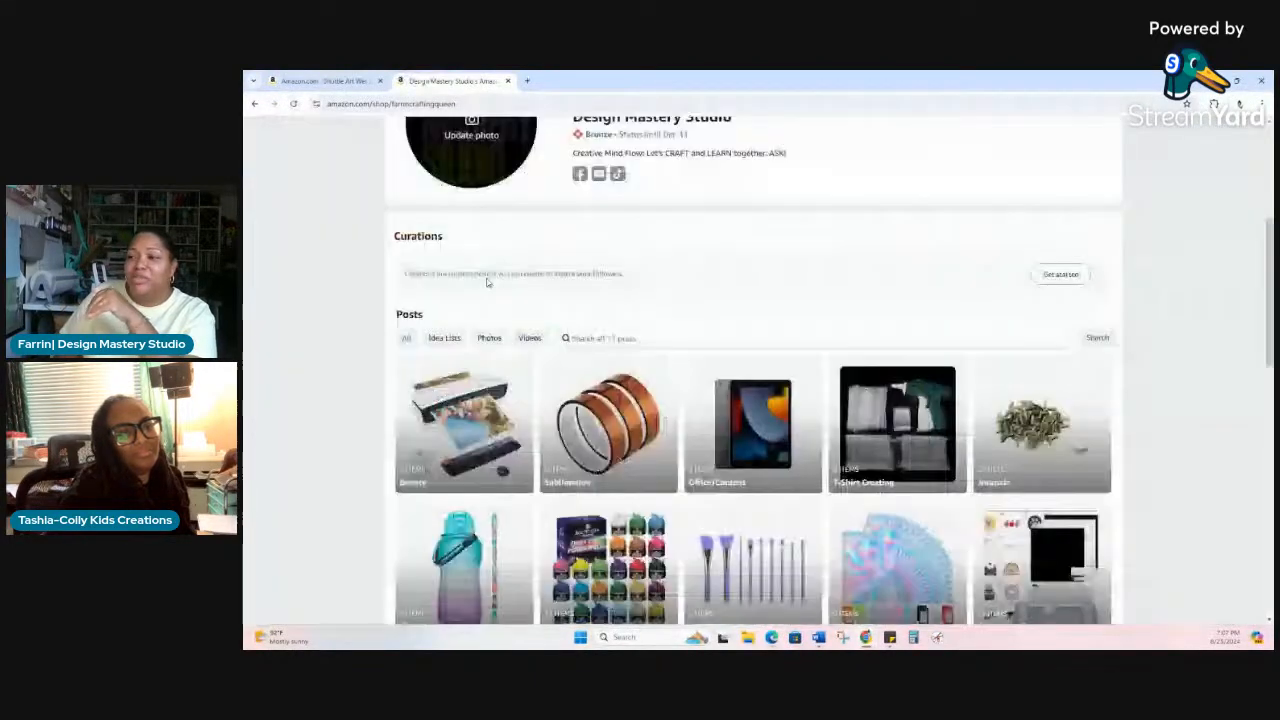
pyautogui.click(339, 83)
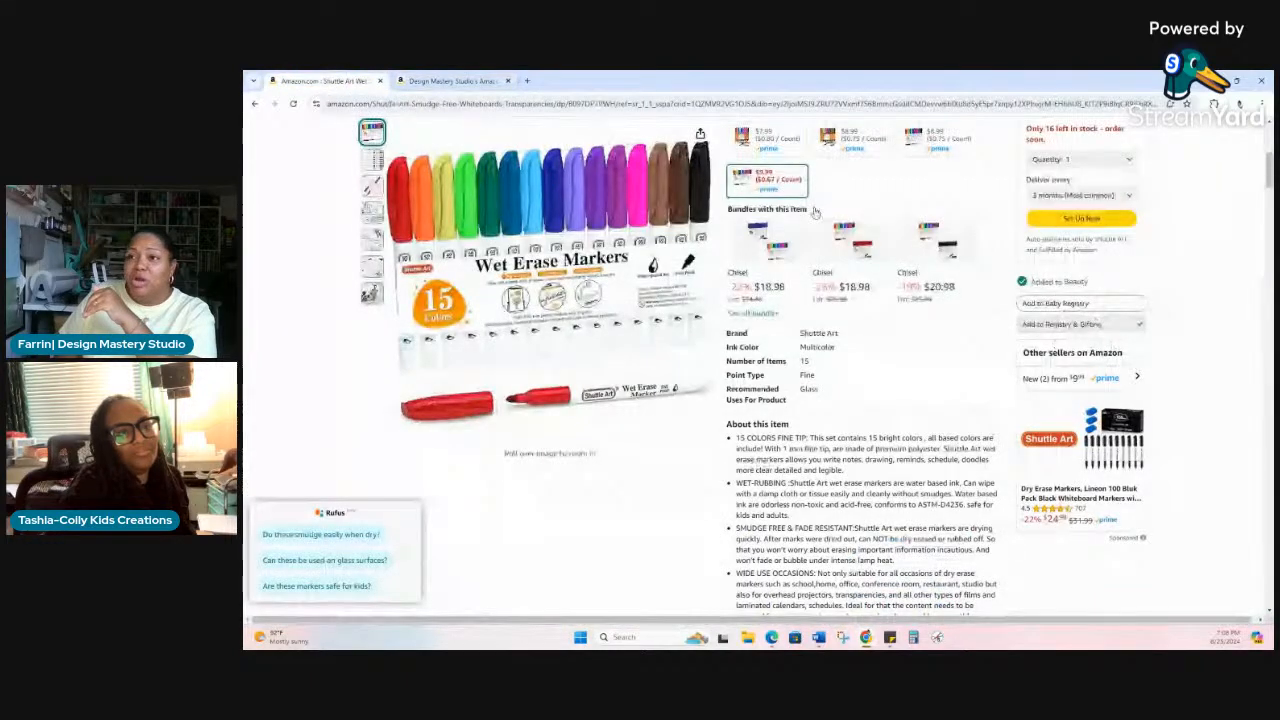
pyautogui.click(450, 81)
# - Show the content types that can be created from the storefront and browse its posts
pyautogui.scroll(5, 489, 224)
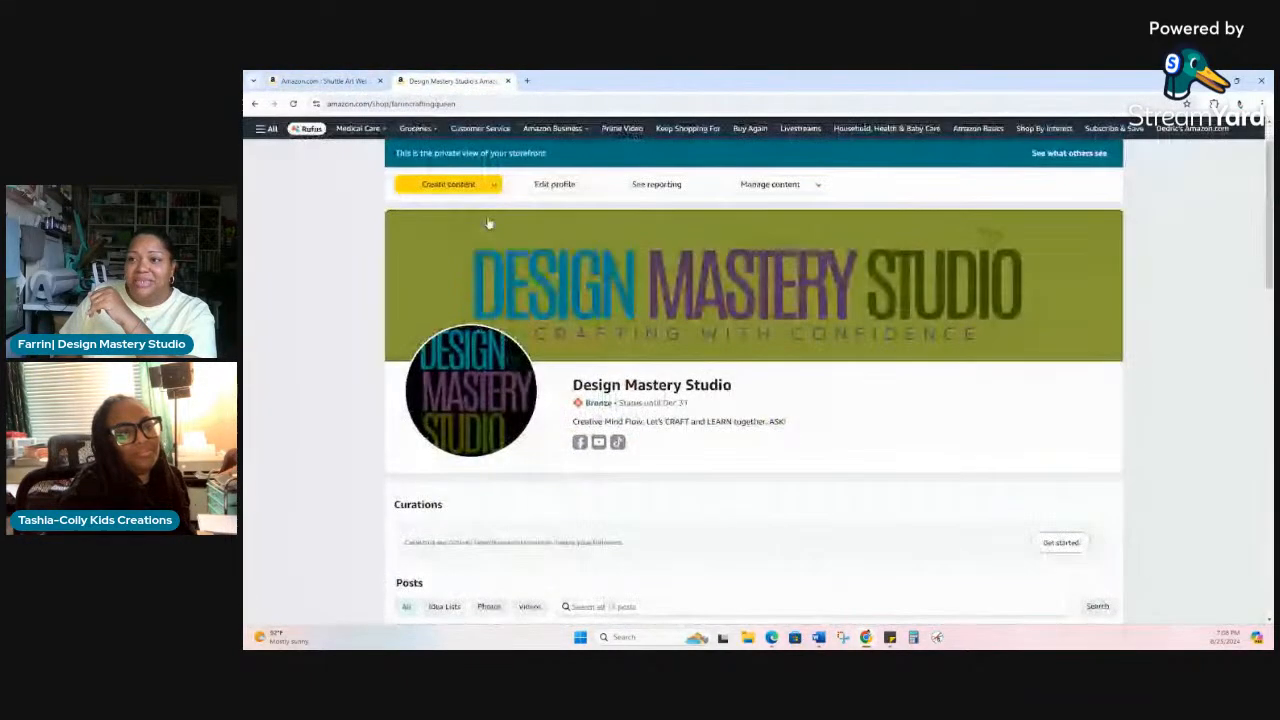
pyautogui.click(493, 188)
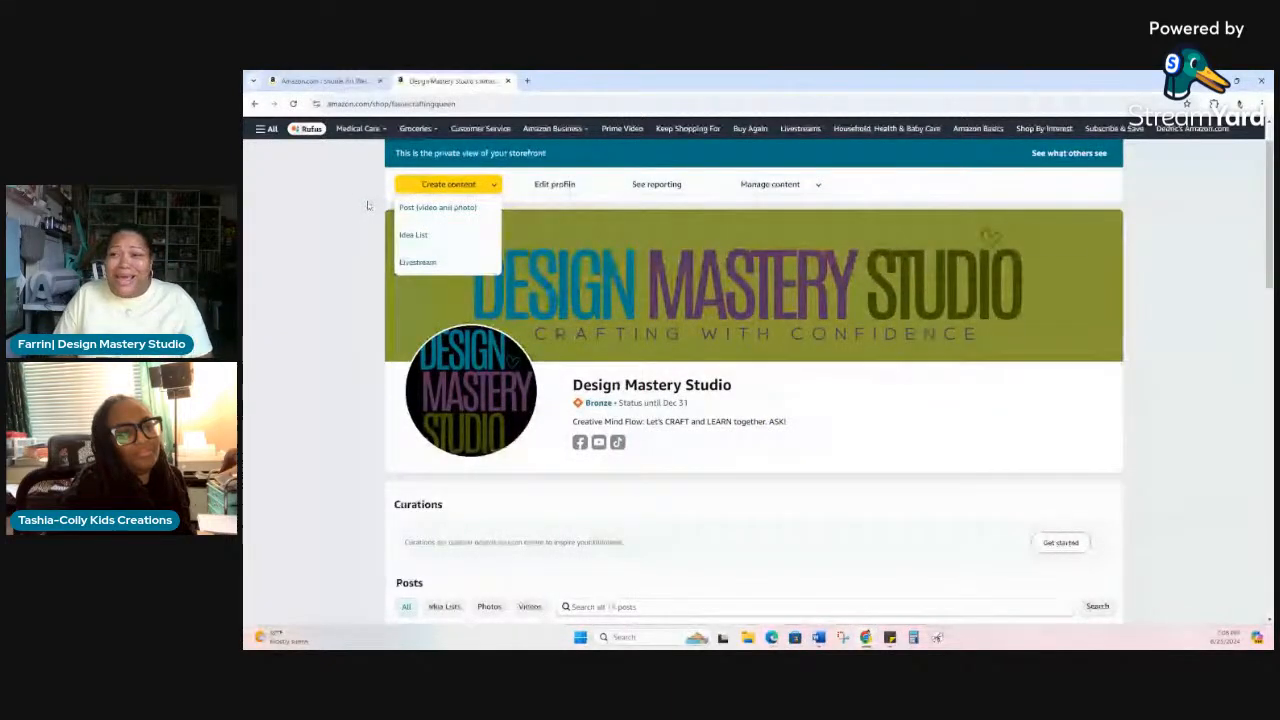
pyautogui.scroll(-5, 503, 391)
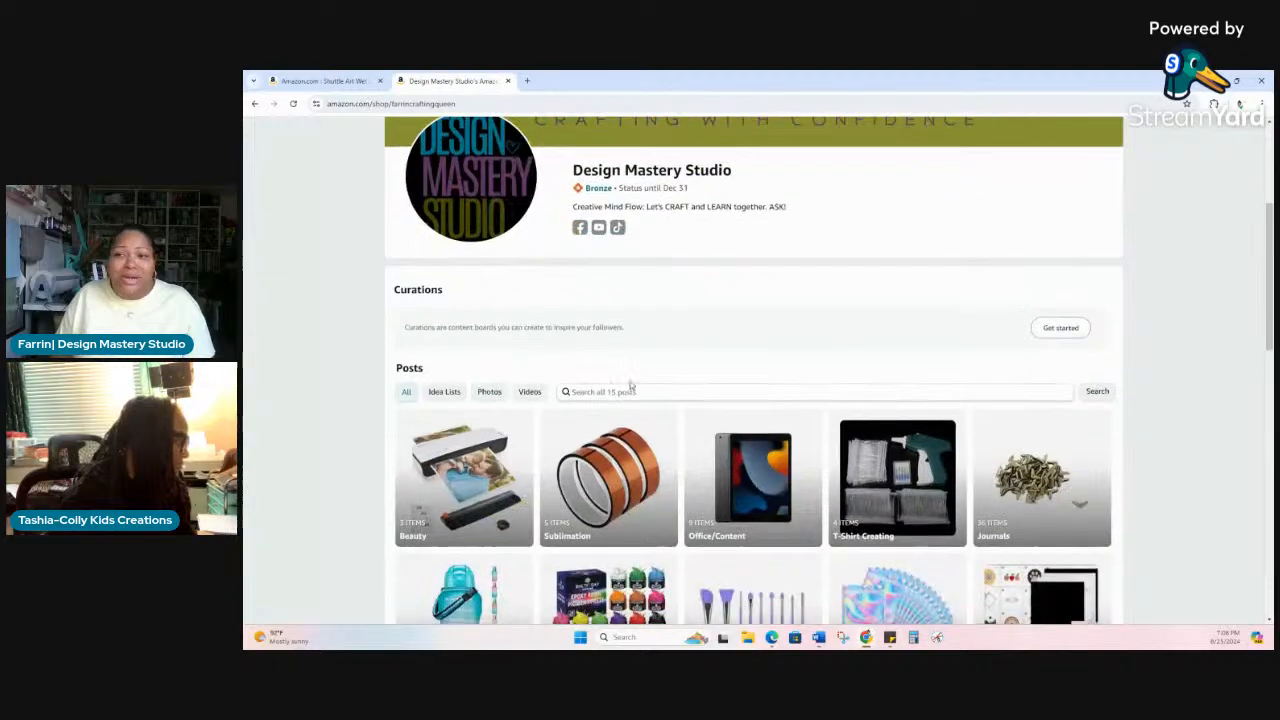
pyautogui.scroll(-4, 631, 385)
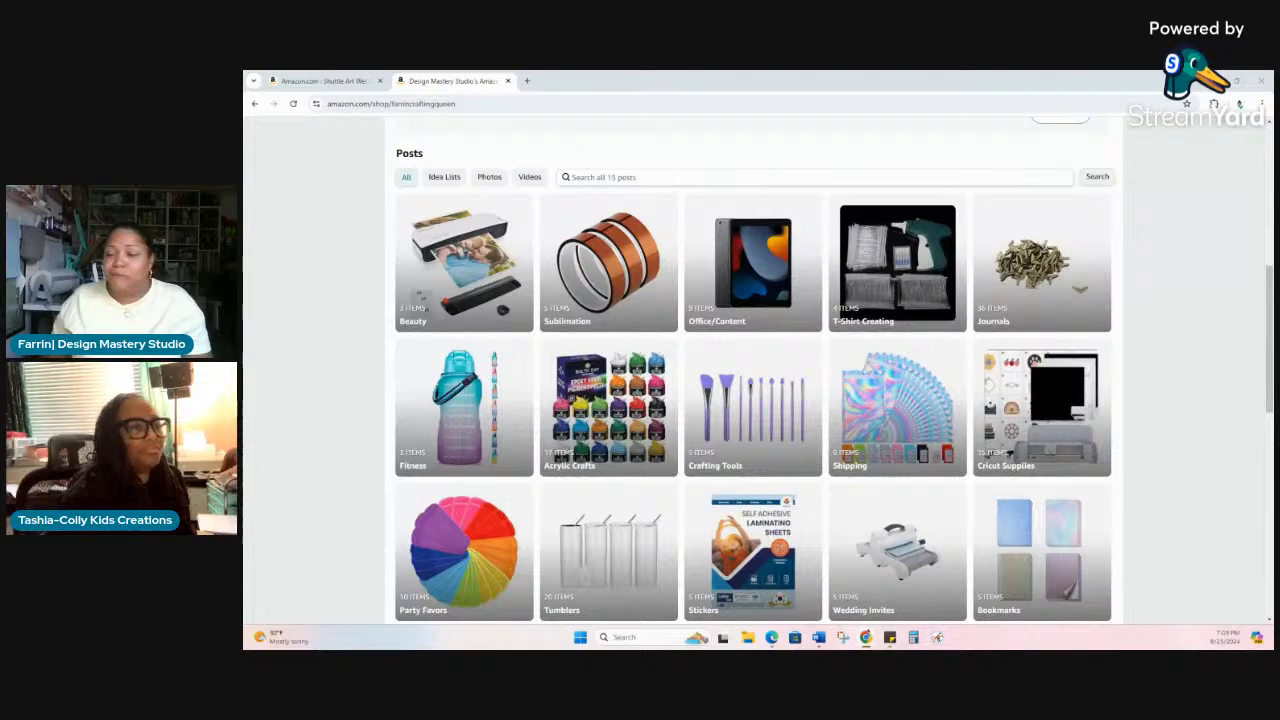
# - Refresh the storefront, look through the products in the Beauty idea list, and return to the storefront
pyautogui.scroll(2, 349, 183)
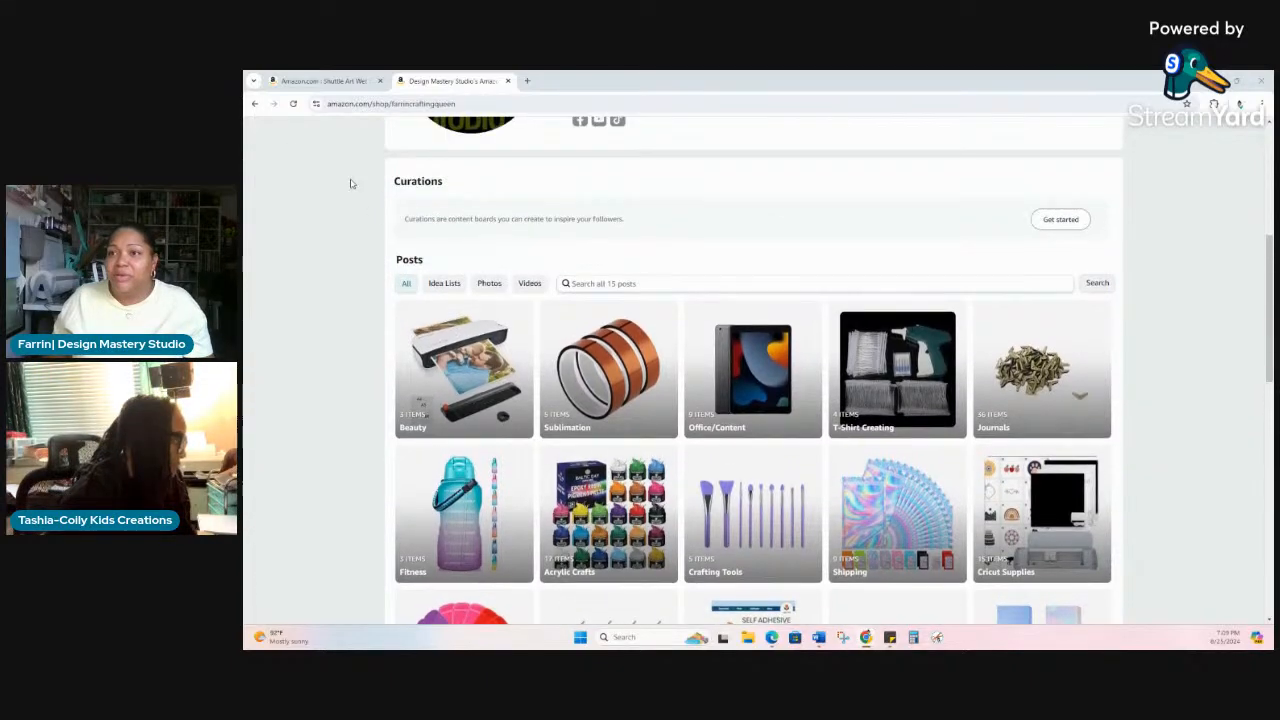
pyautogui.click(294, 104)
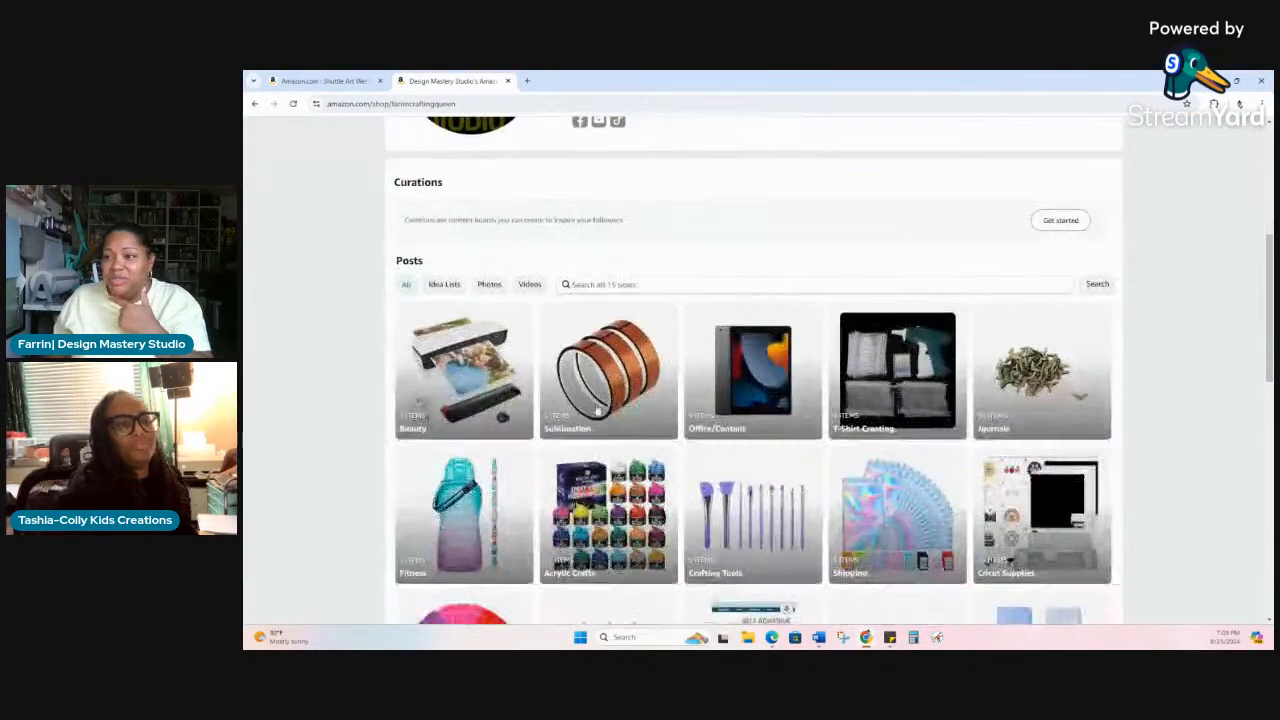
pyautogui.click(466, 371)
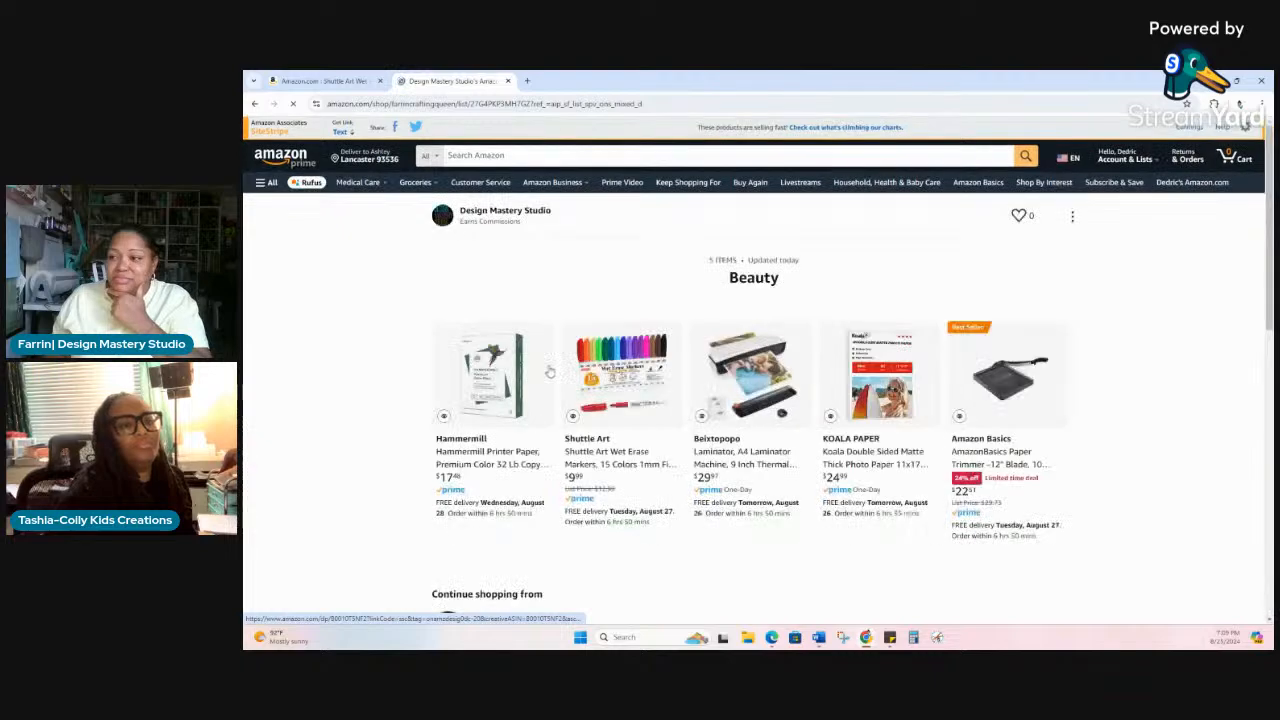
pyautogui.scroll(-2, 667, 387)
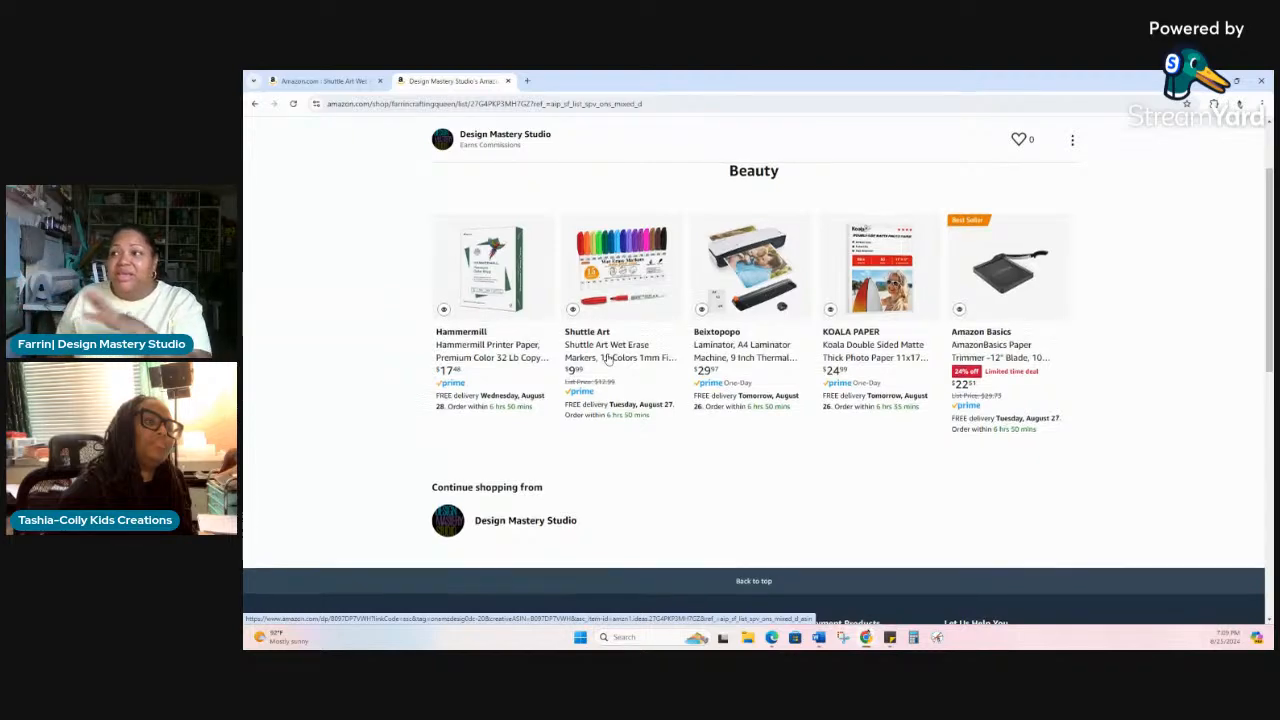
pyautogui.scroll(1, 607, 360)
pyautogui.scroll(-2, 607, 360)
pyautogui.scroll(1, 607, 360)
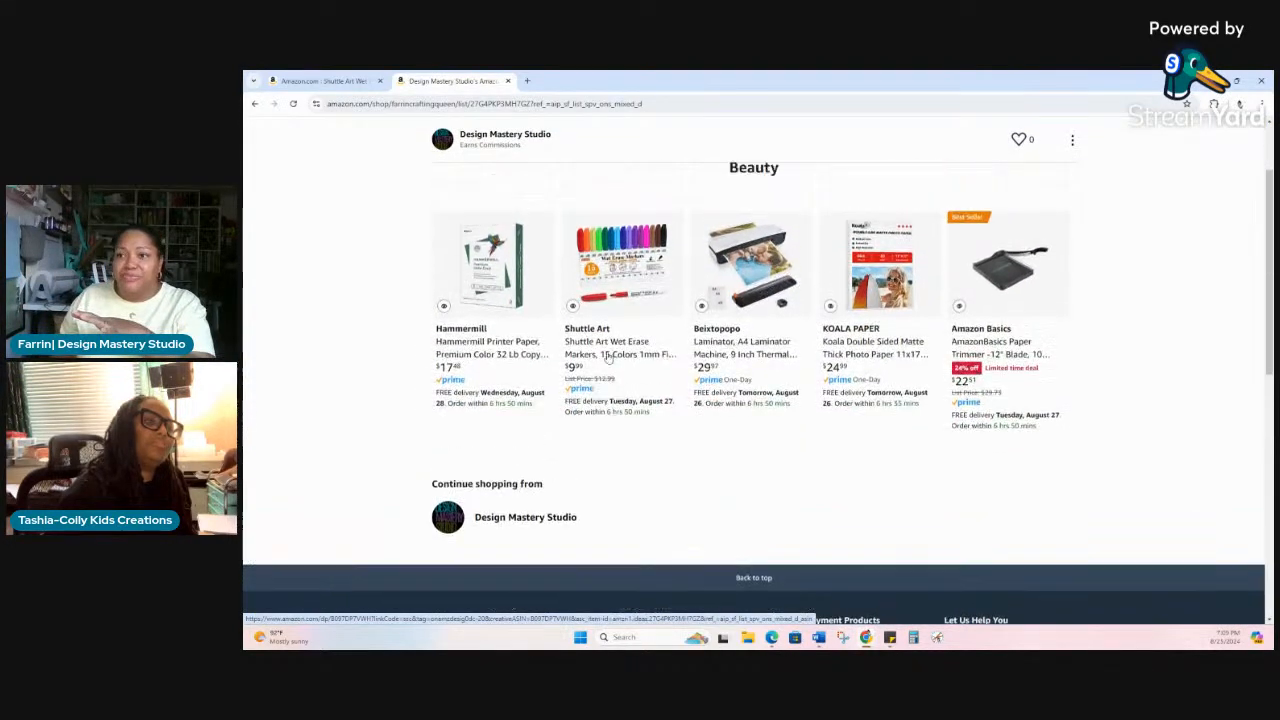
pyautogui.click(255, 104)
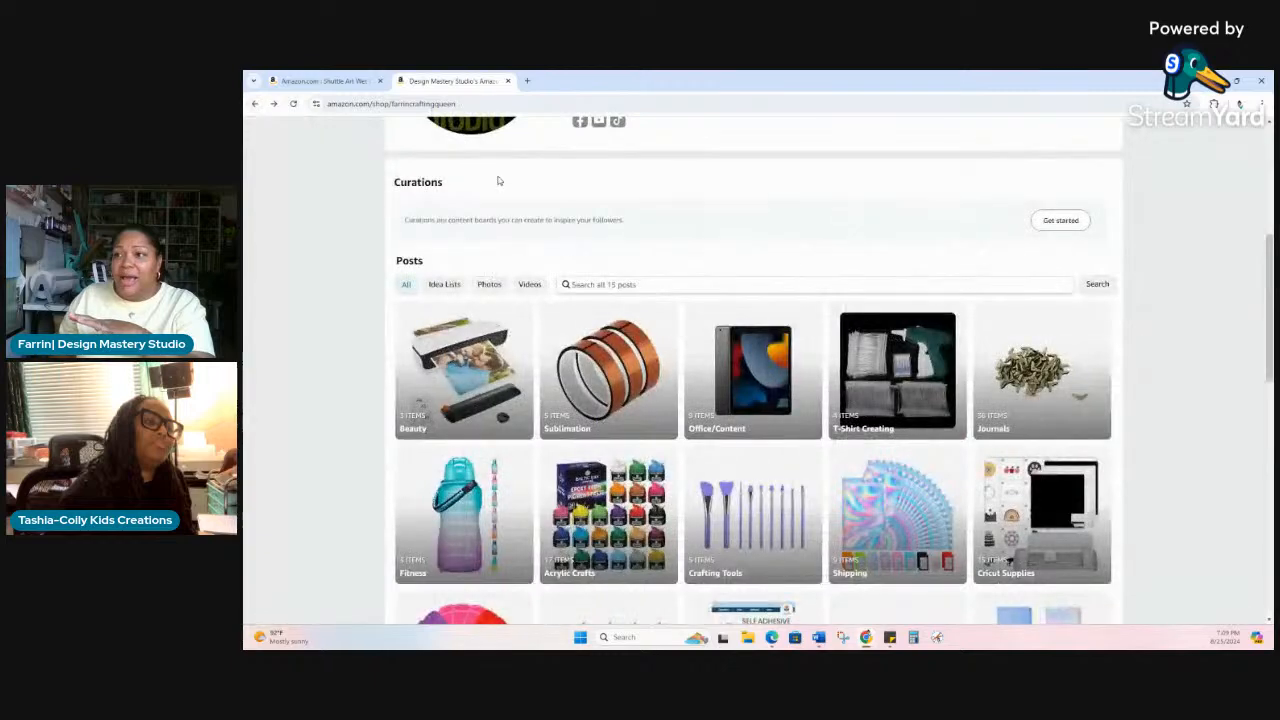
# - Copy the Design Mastery Studio storefront's share link
pyautogui.scroll(3, 600, 250)
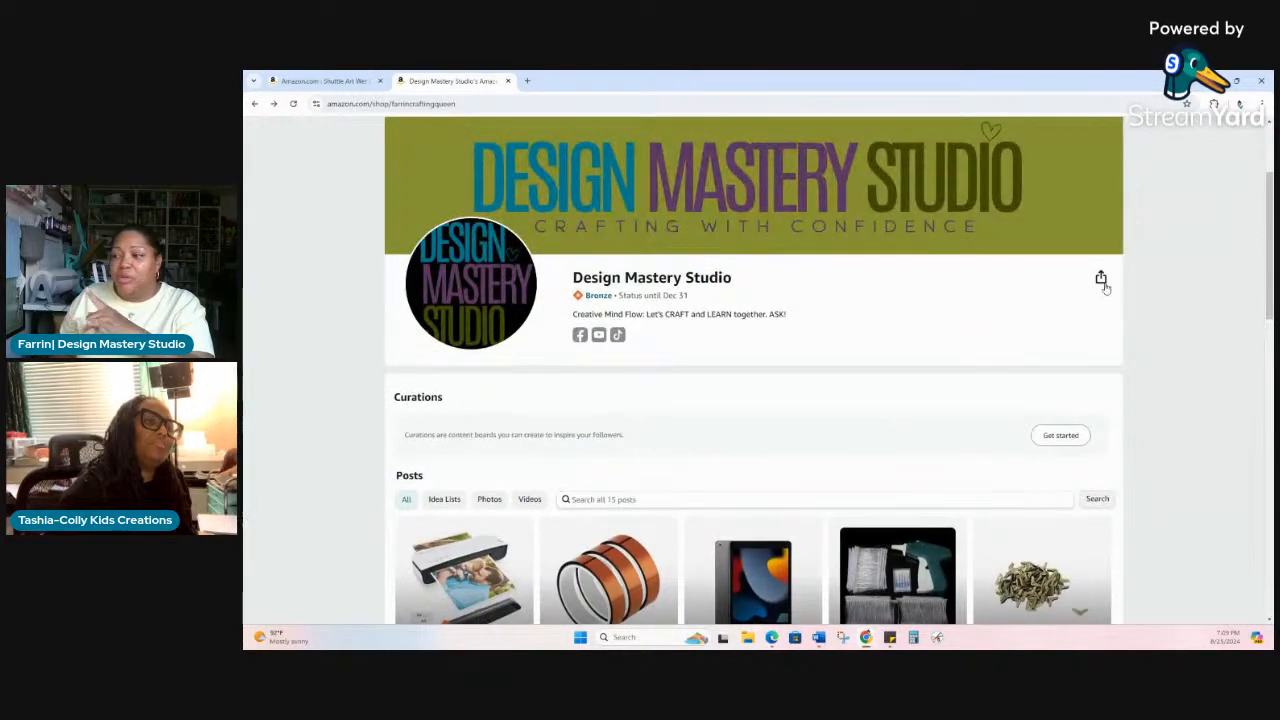
pyautogui.click(1101, 283)
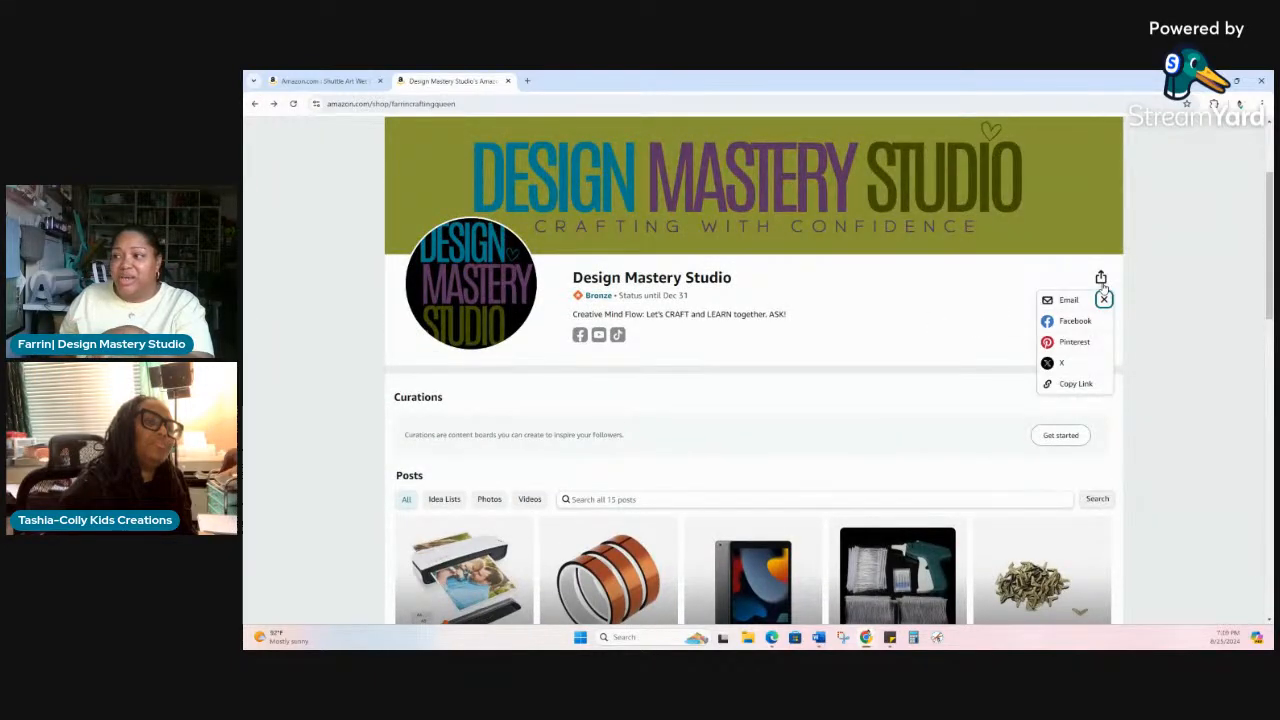
pyautogui.click(1078, 385)
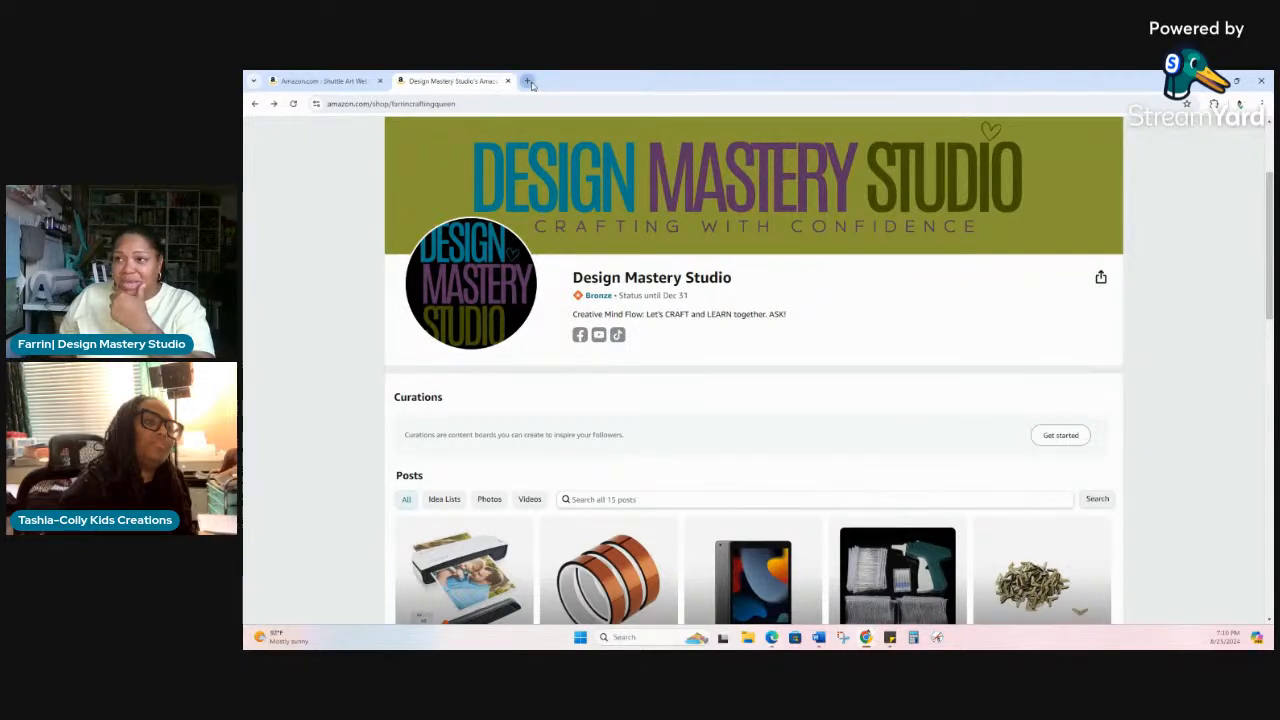
# - In Beacons, add the copied storefront link to the Link in Bio page's Links block and switch that link off
pyautogui.click(527, 81)
pyautogui.click(300, 124)
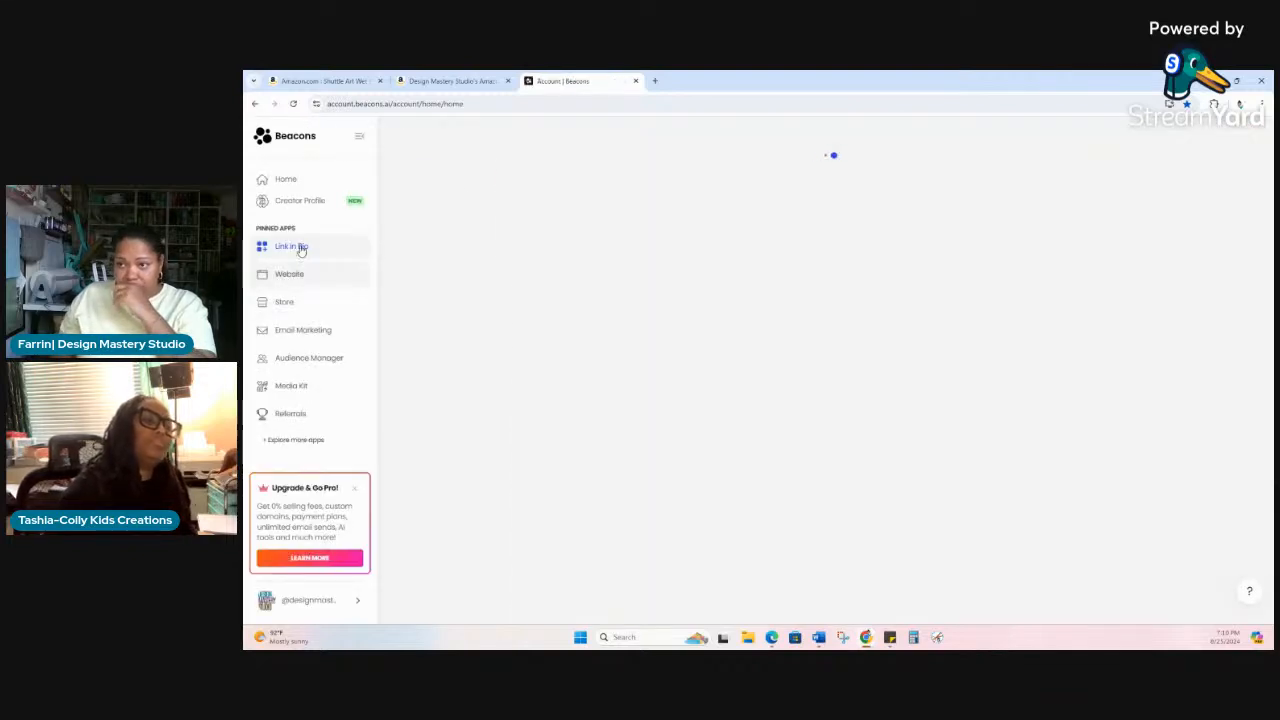
pyautogui.scroll(-2, 644, 319)
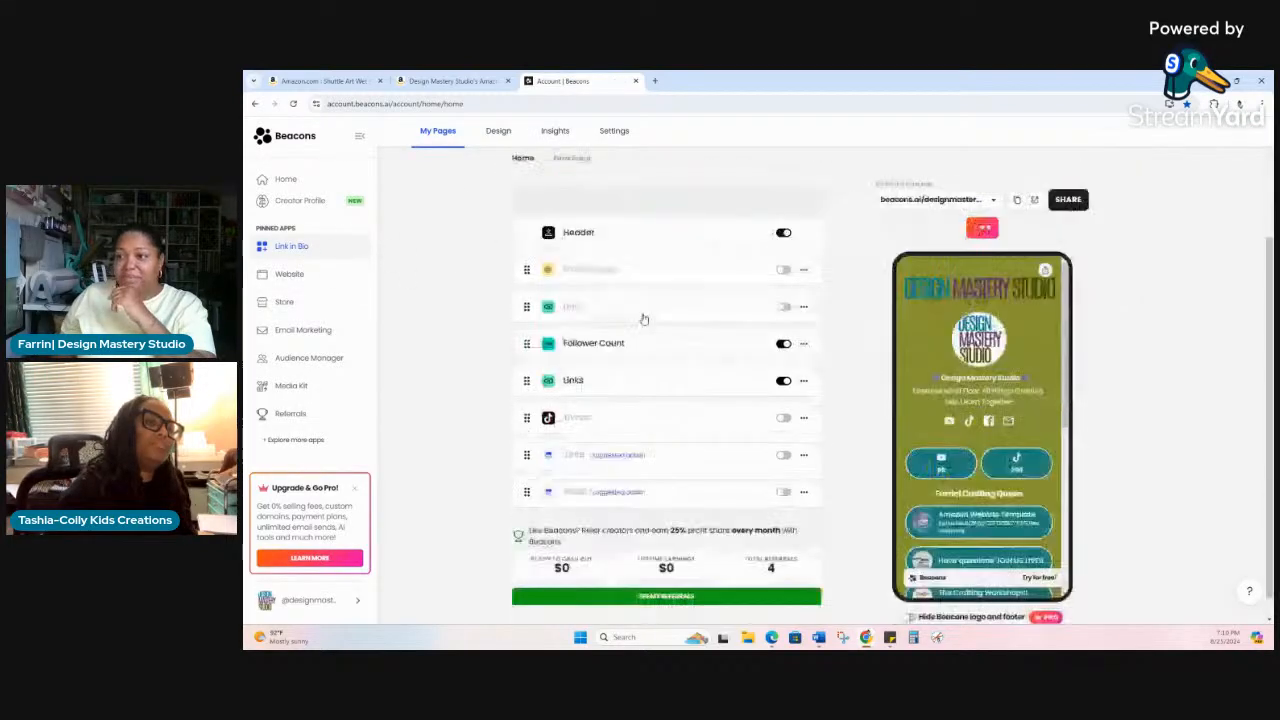
pyautogui.click(645, 380)
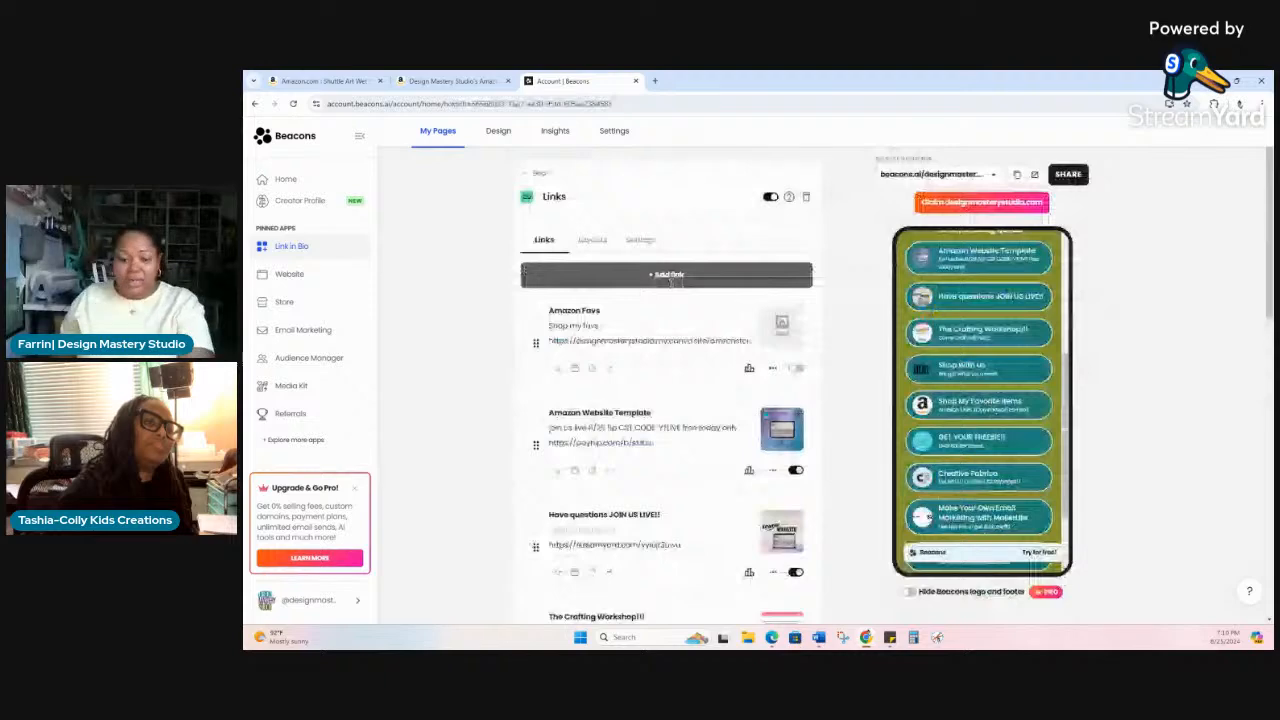
pyautogui.click(670, 275)
pyautogui.hotkey('ctrl', 'v')
pyautogui.click(786, 314)
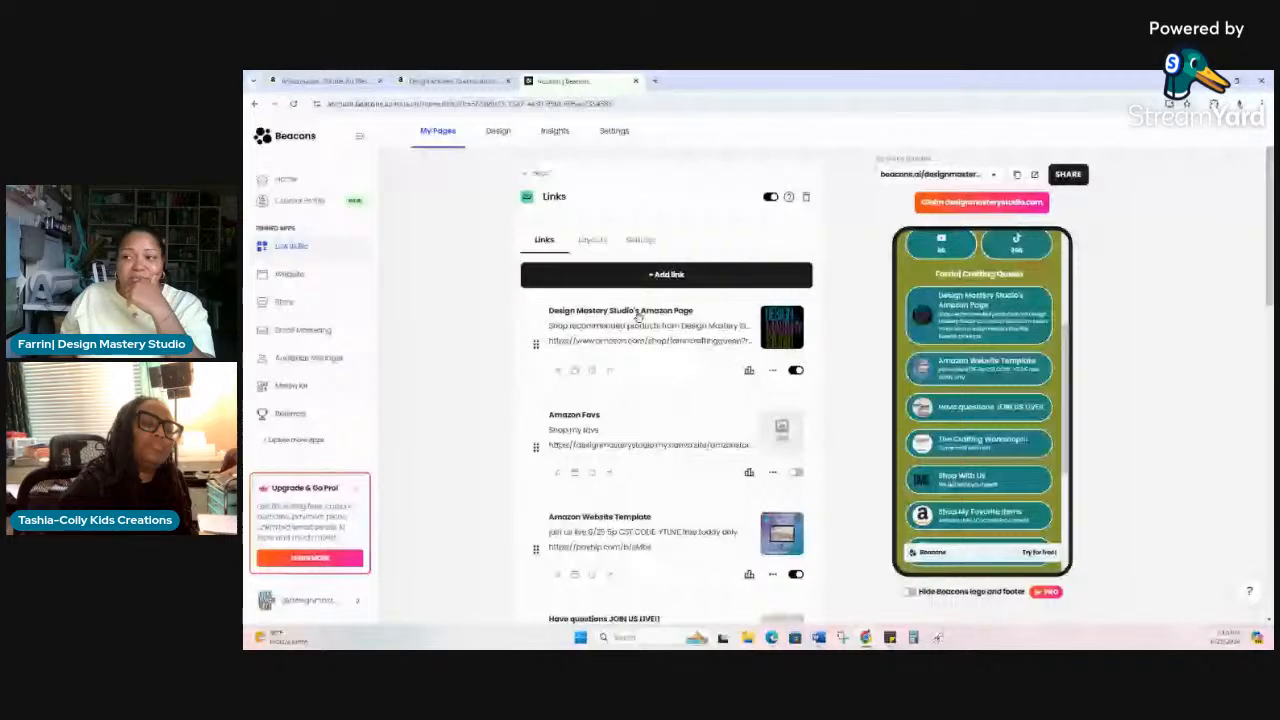
pyautogui.click(804, 369)
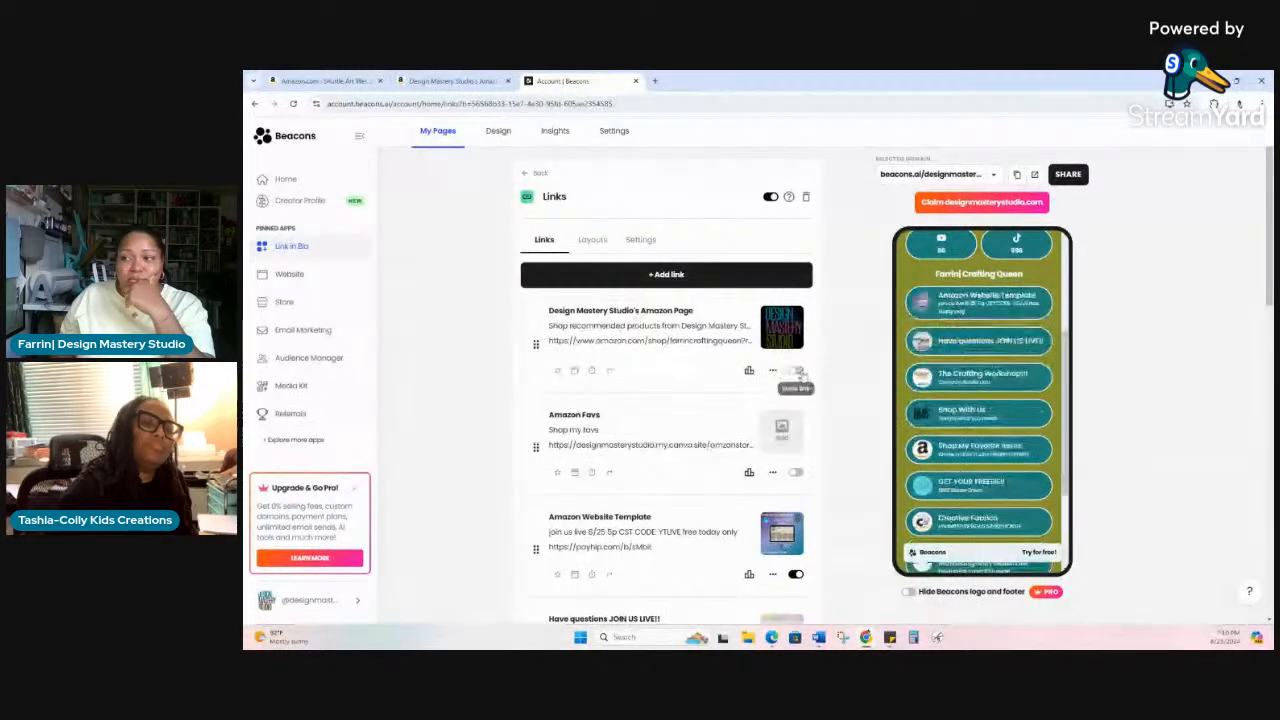
# - Return to the Amazon storefront and open a new video and photo post to show its media upload area
pyautogui.click(450, 80)
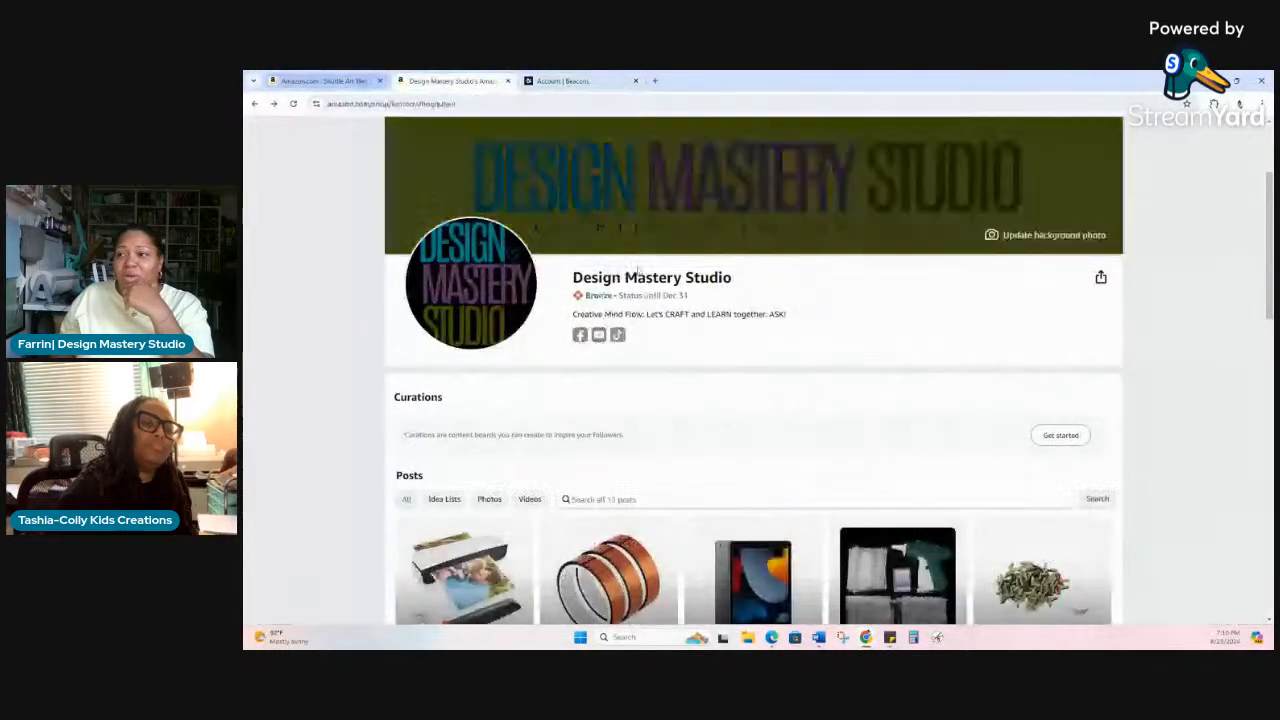
pyautogui.scroll(-1, 654, 281)
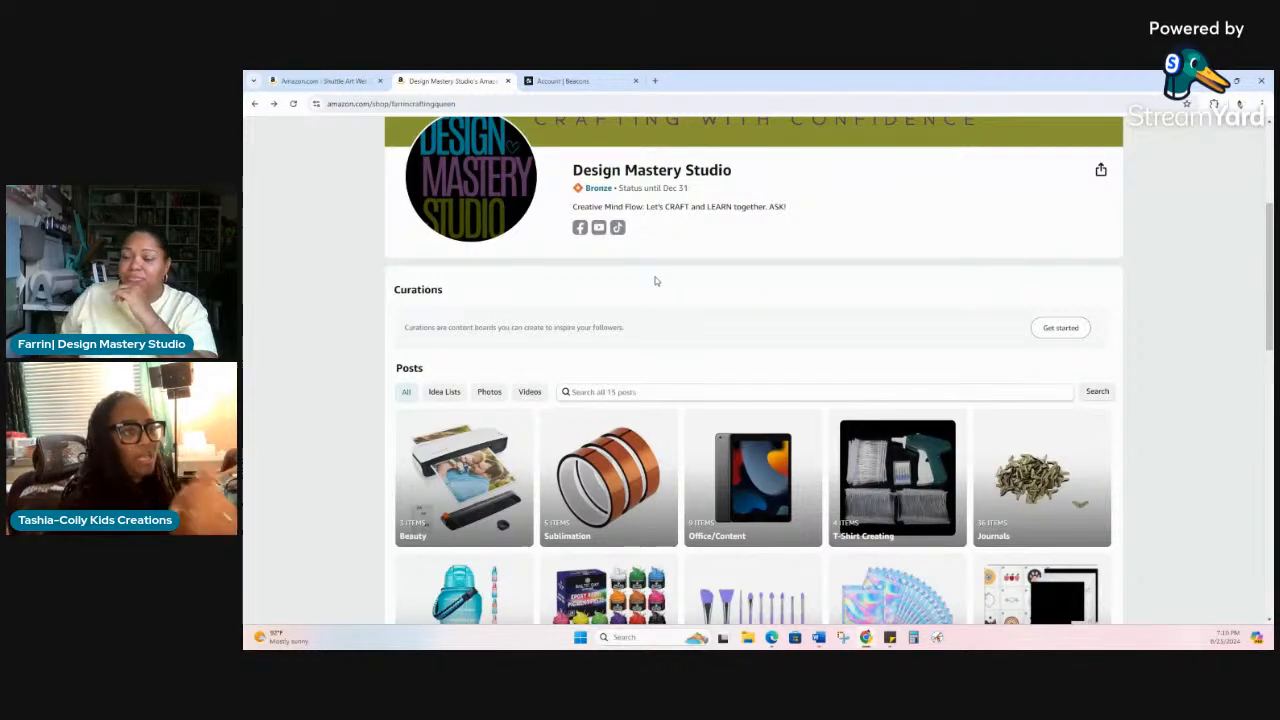
pyautogui.moveTo(865, 640)
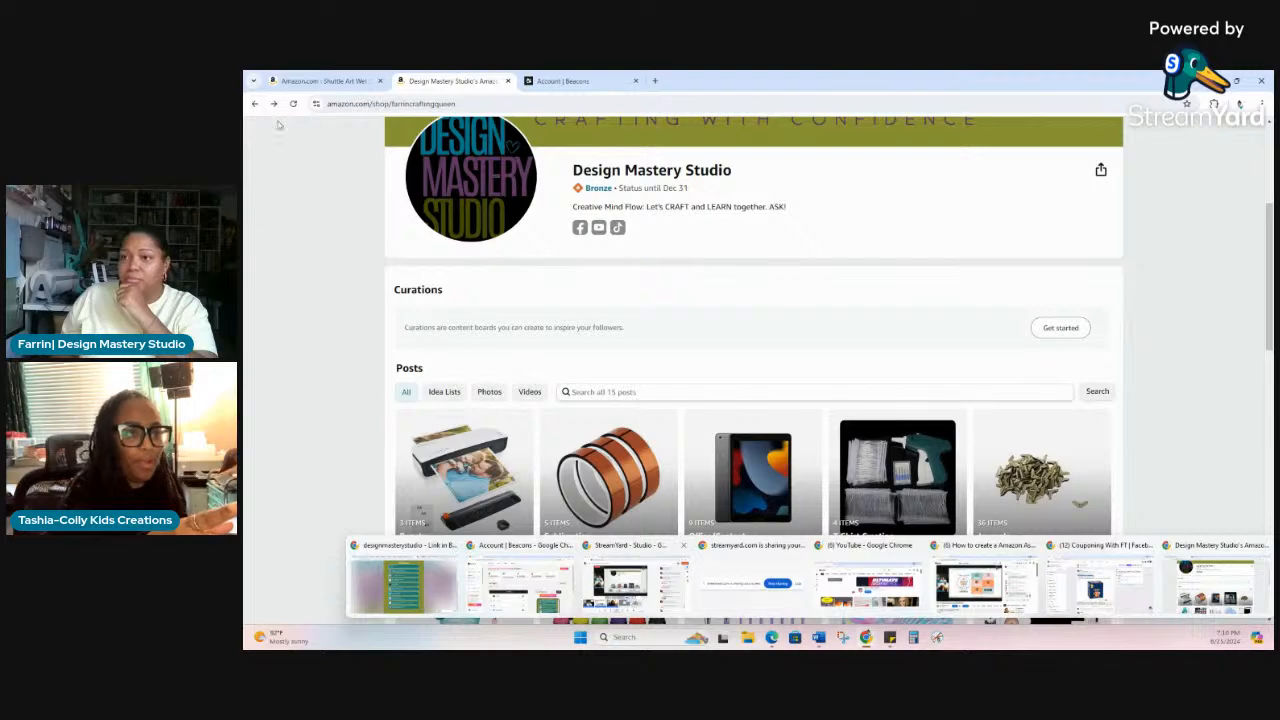
pyautogui.scroll(2, 547, 231)
pyautogui.scroll(-1, 547, 231)
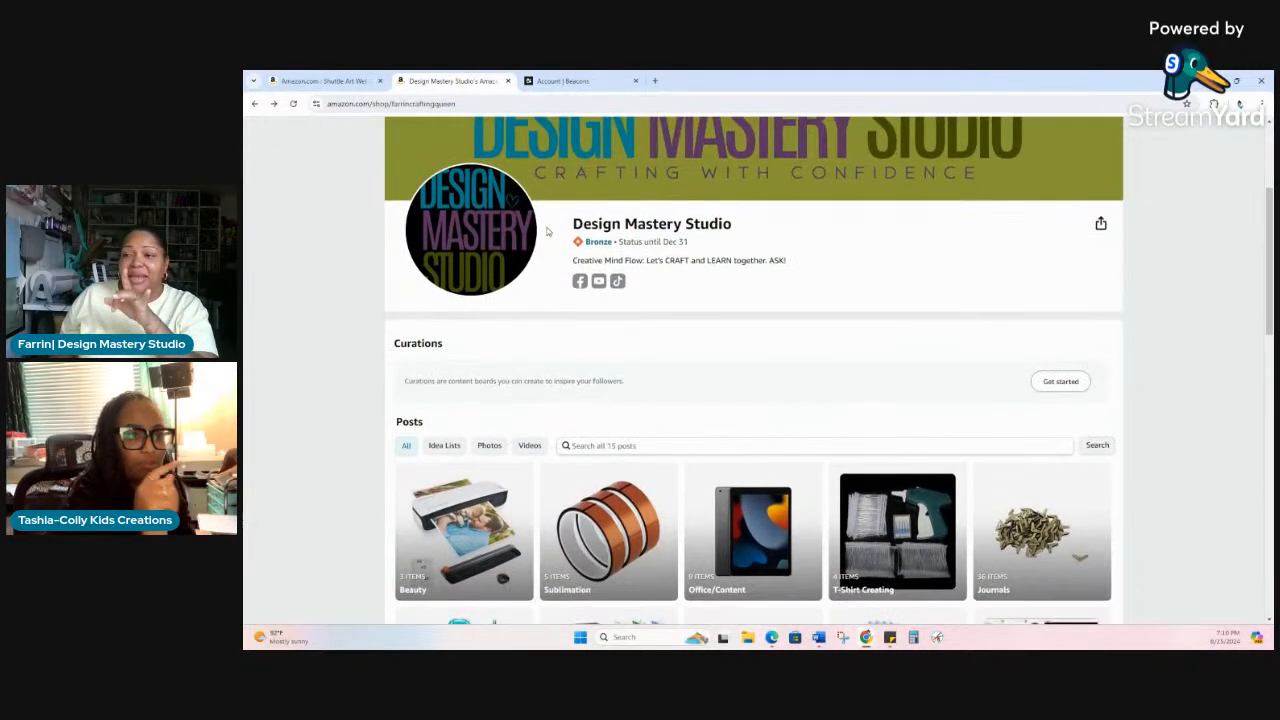
pyautogui.scroll(4, 547, 232)
pyautogui.click(463, 240)
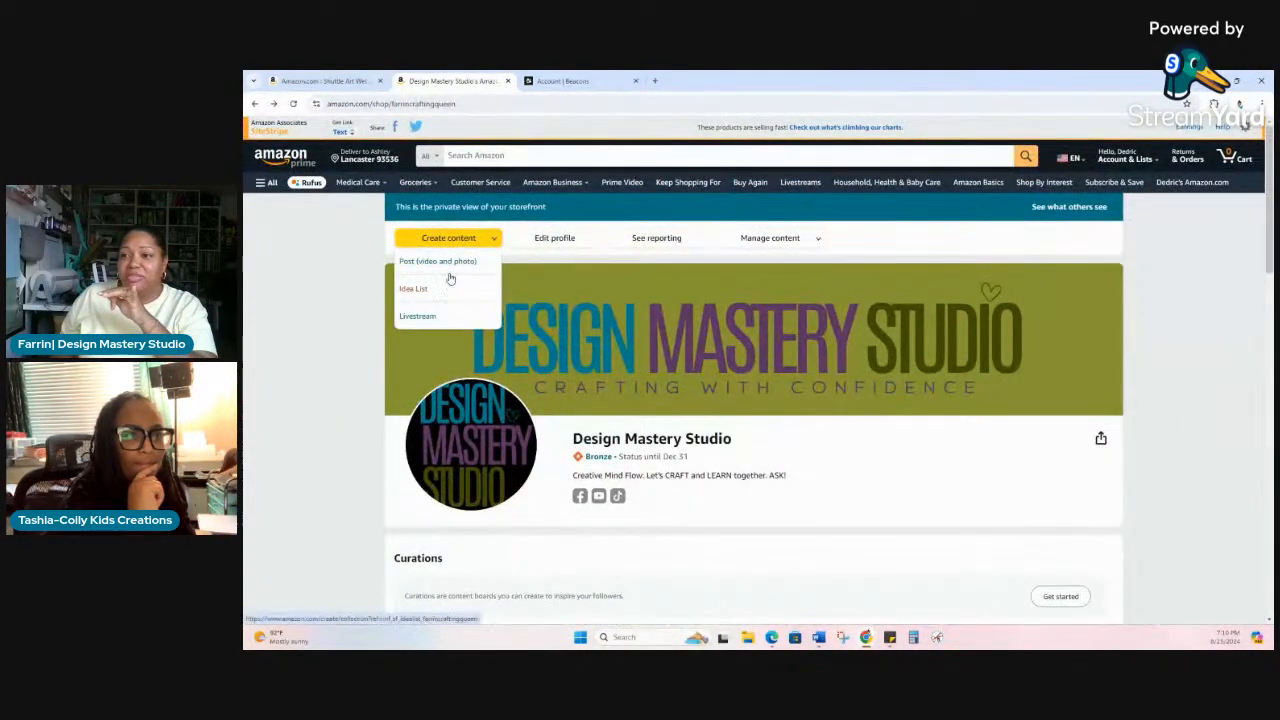
pyautogui.click(451, 278)
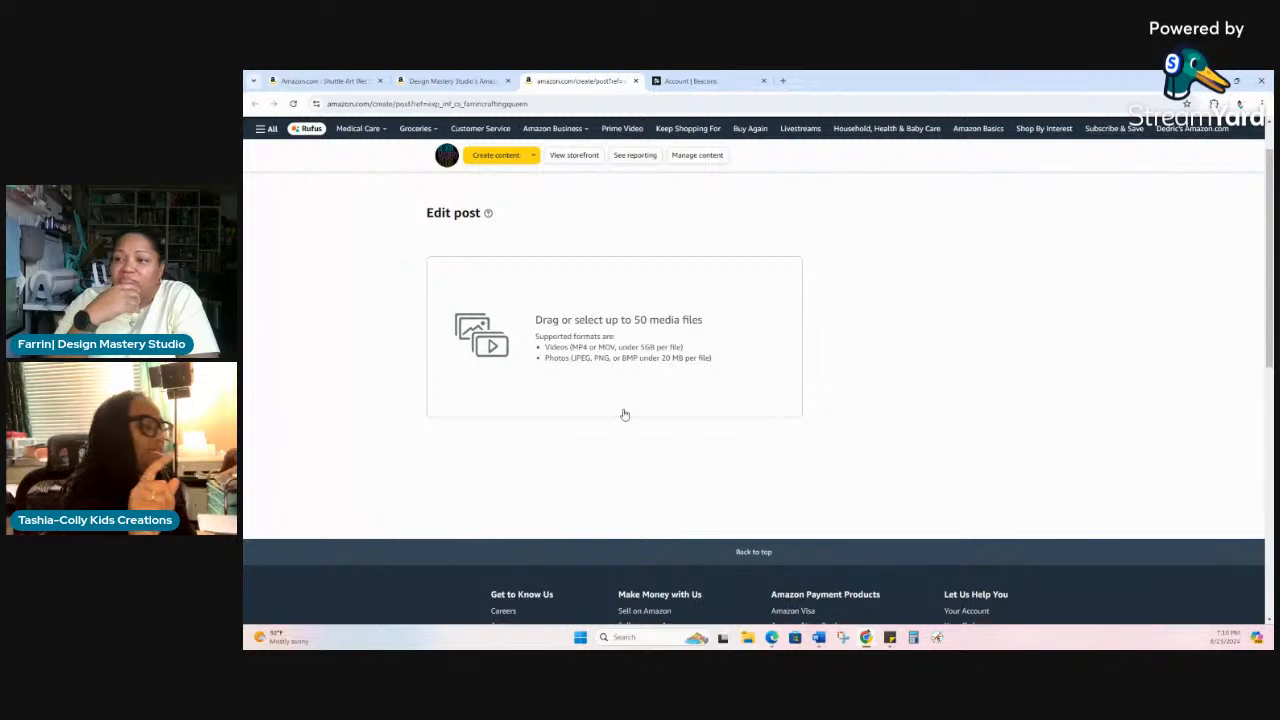
pyautogui.scroll(-1, 663, 381)
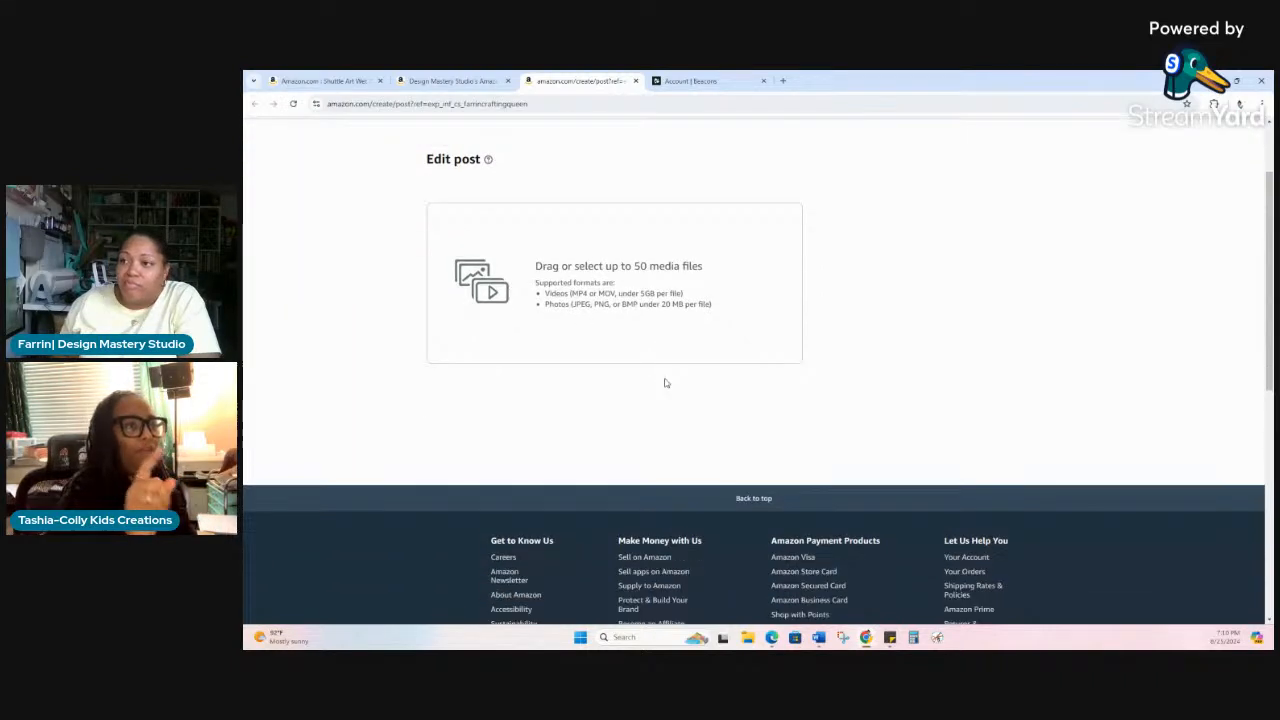
pyautogui.scroll(1, 663, 381)
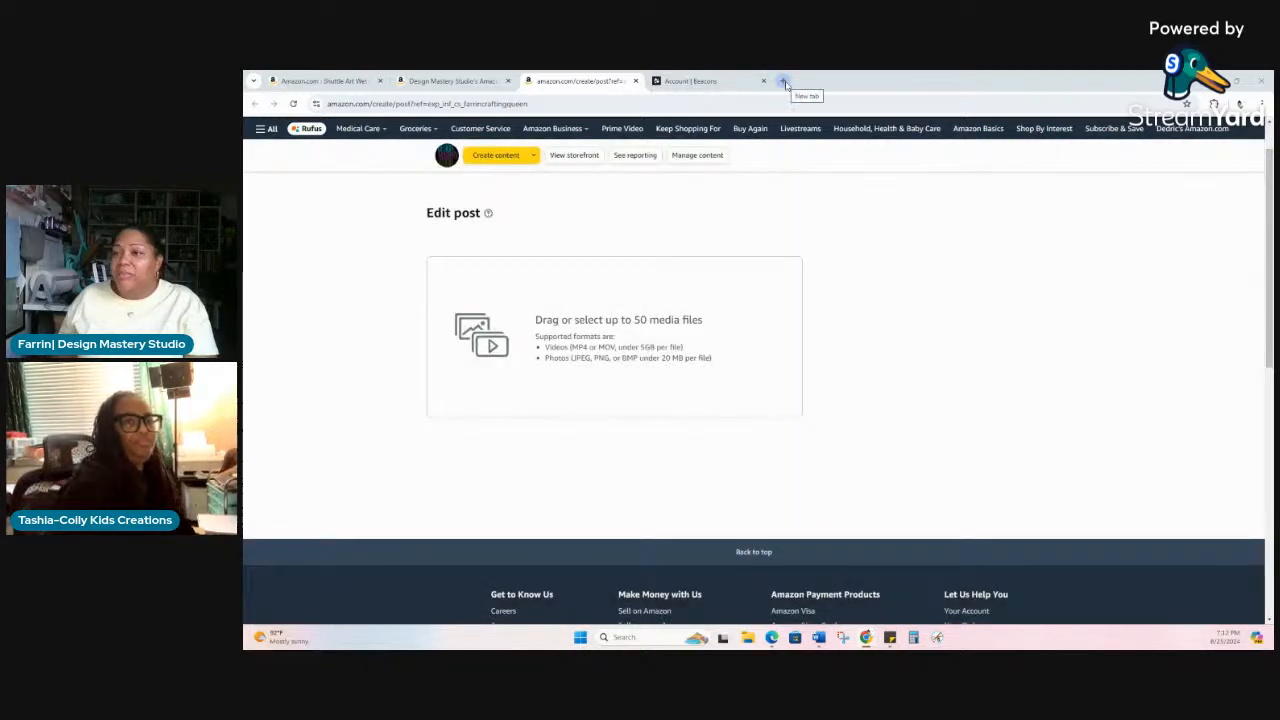
# - Open the coilykidscreations profile on TikTok and follow its bio link through to the Coily Kids Creations Amazon store
pyautogui.click(785, 81)
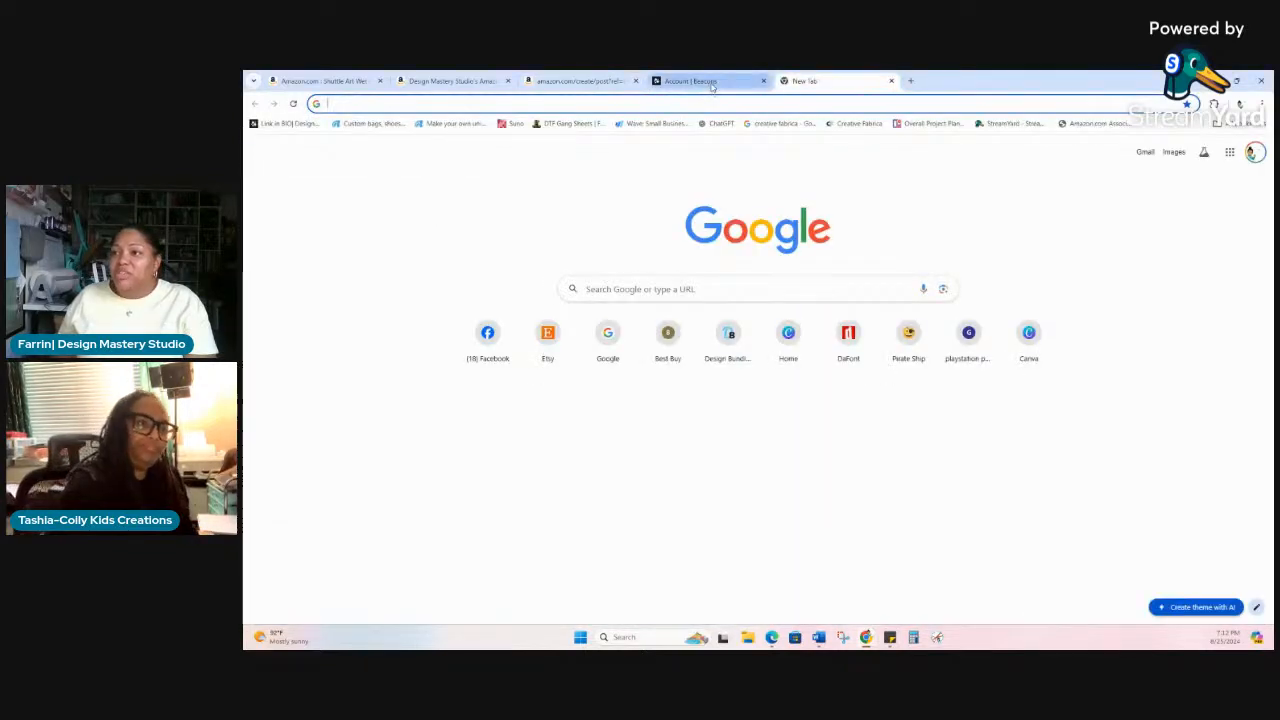
pyautogui.click(739, 88)
pyautogui.moveTo(866, 640)
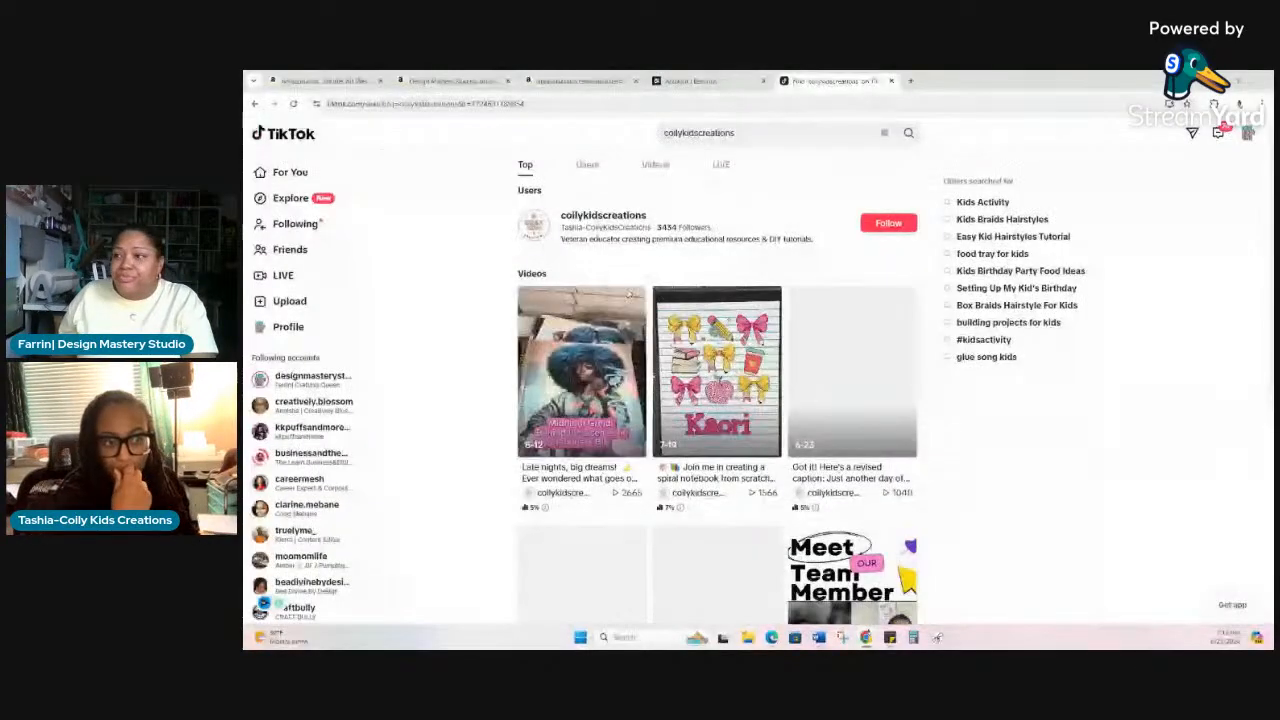
pyautogui.click(520, 237)
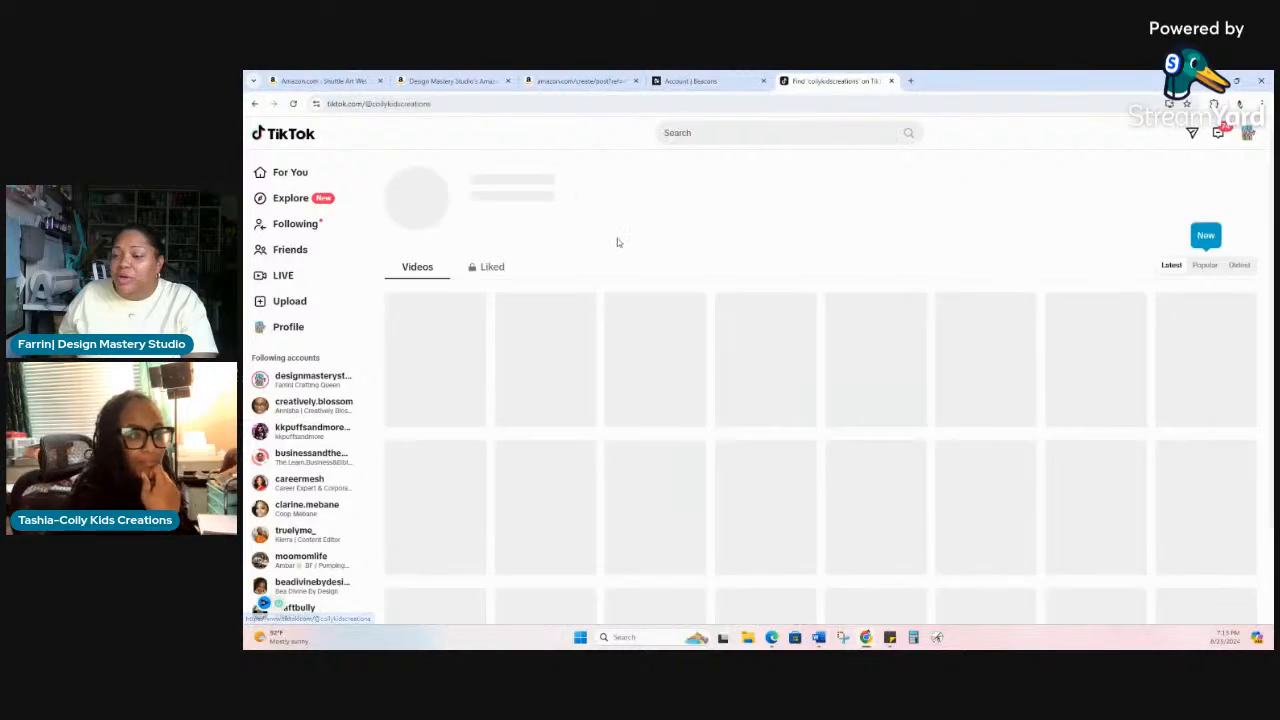
pyautogui.click(589, 268)
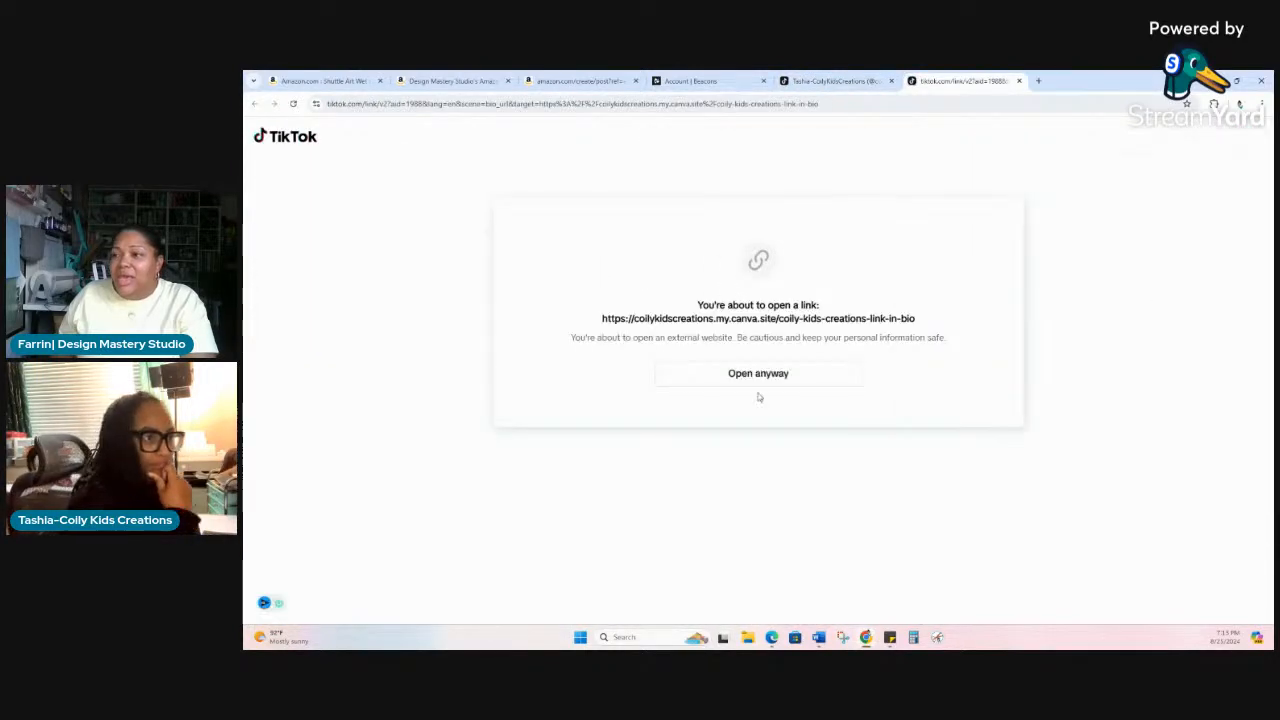
pyautogui.click(758, 373)
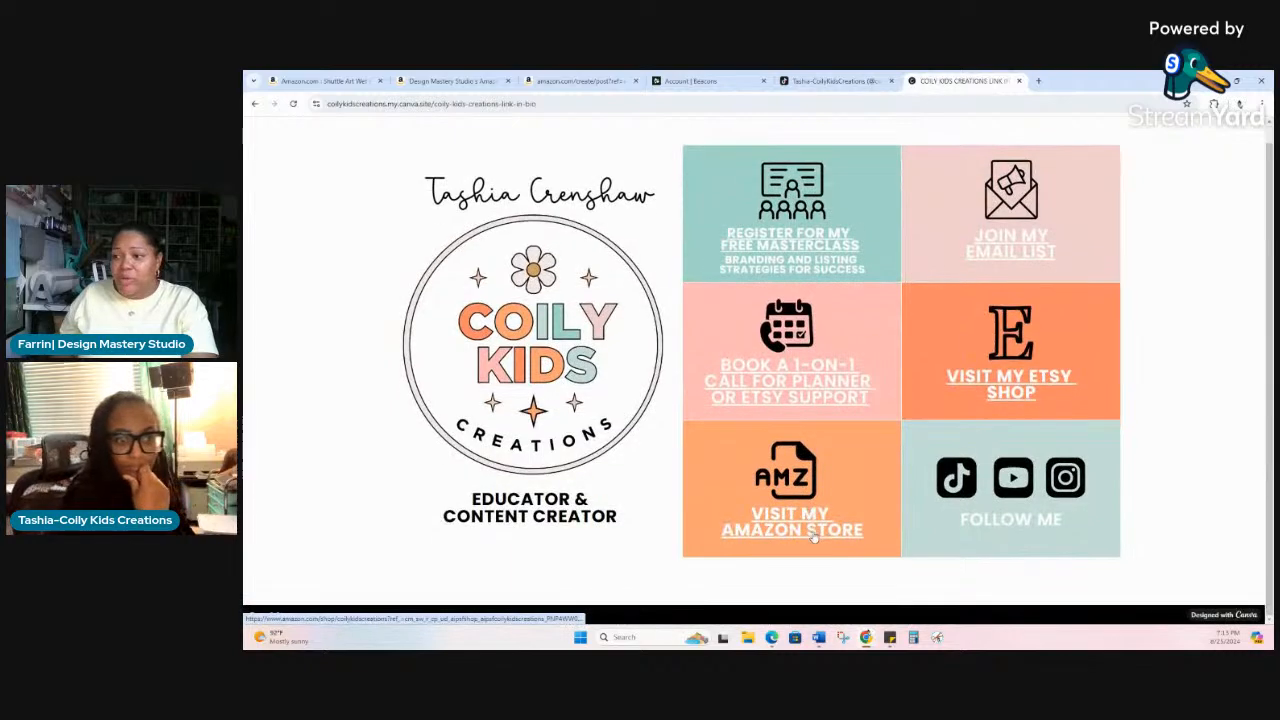
pyautogui.click(814, 534)
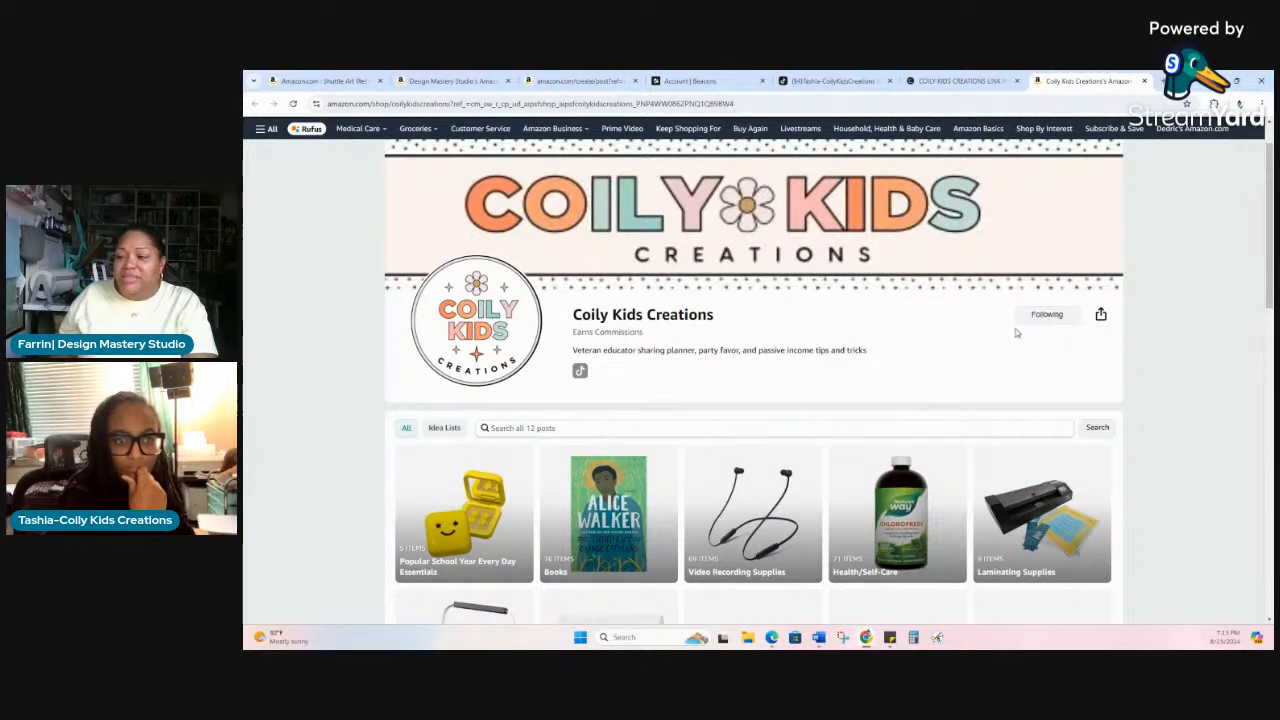
# - Browse the Coily Kids Creations storefront's header and idea lists as an example of an organized storefront
pyautogui.scroll(-3, 1000, 348)
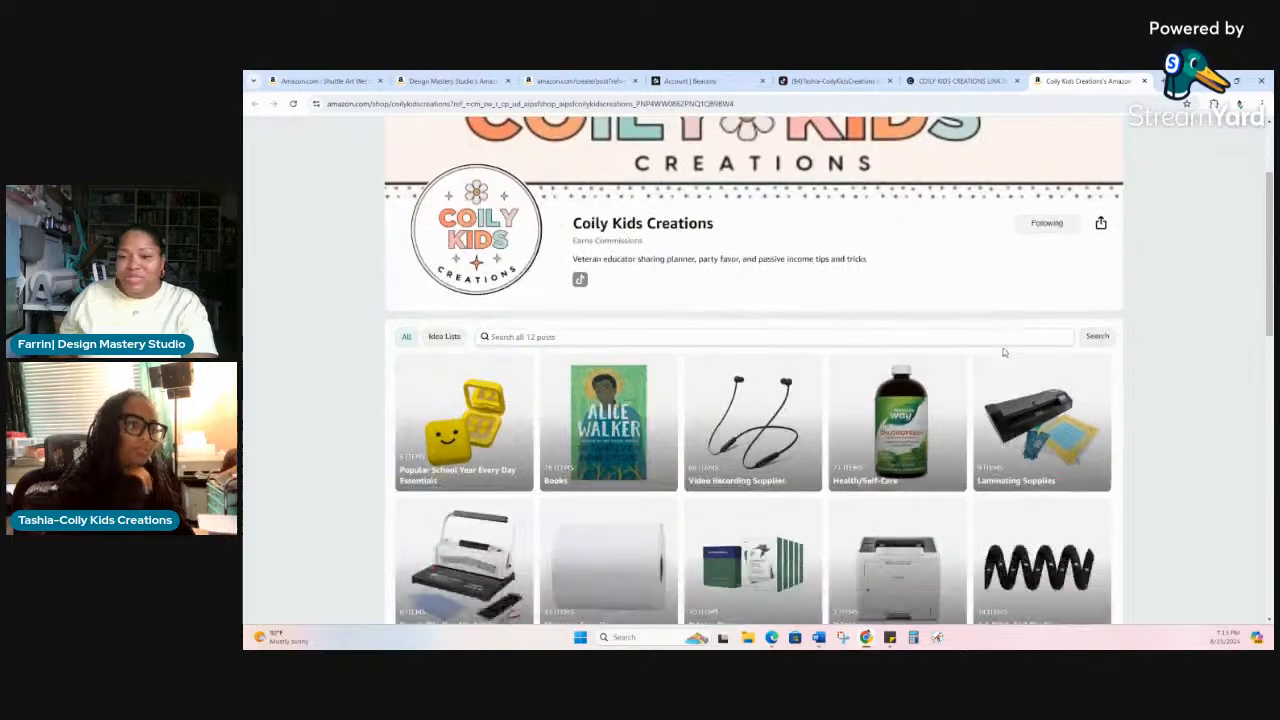
pyautogui.scroll(2, 948, 377)
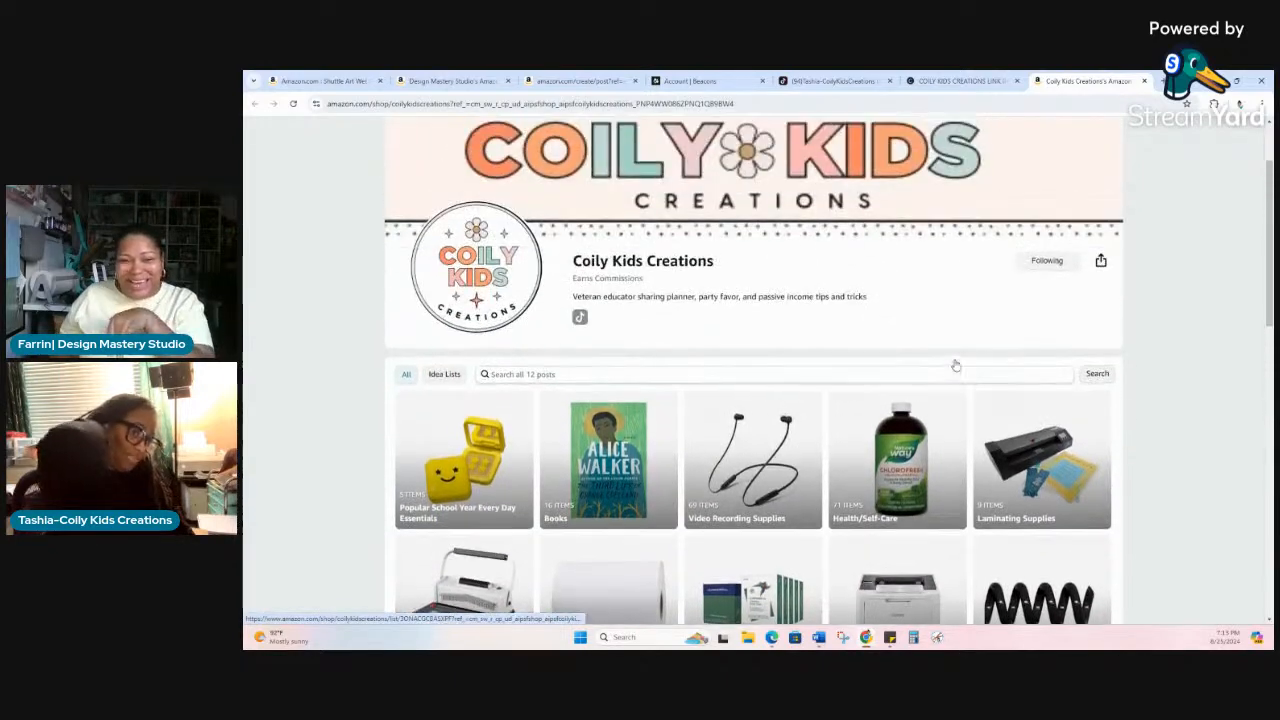
pyautogui.scroll(1, 959, 362)
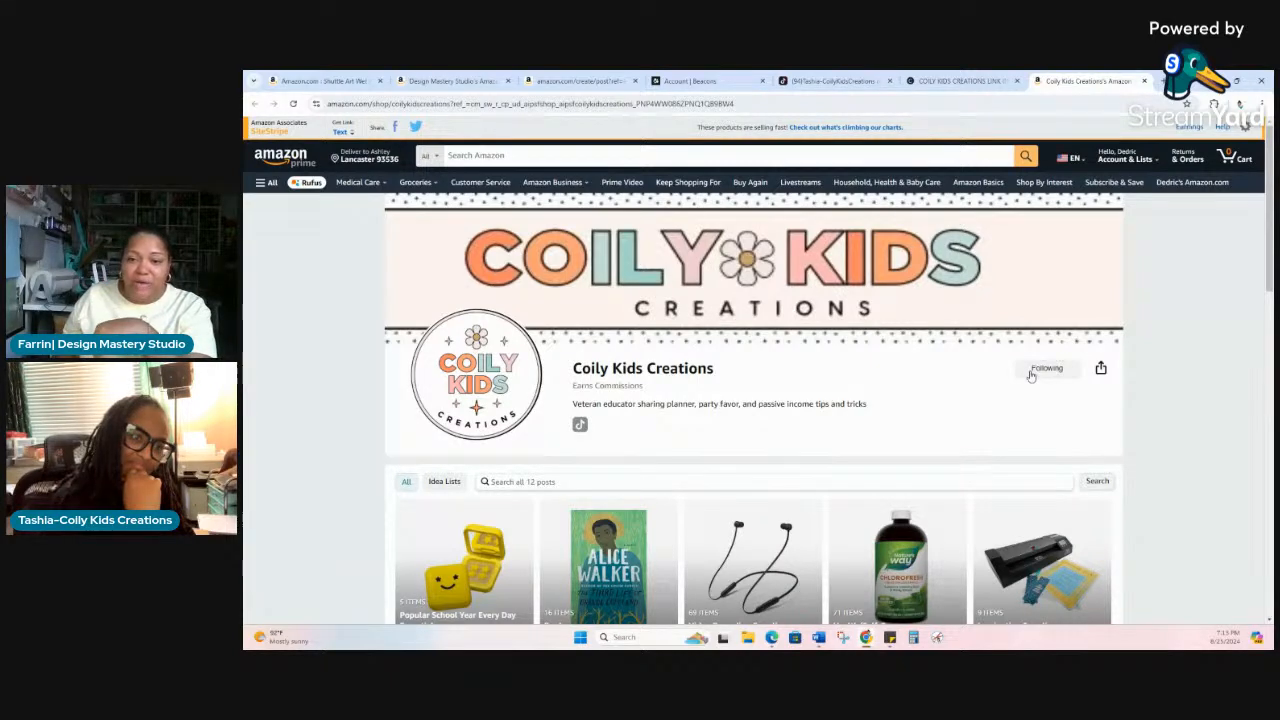
pyautogui.scroll(-2, 1031, 375)
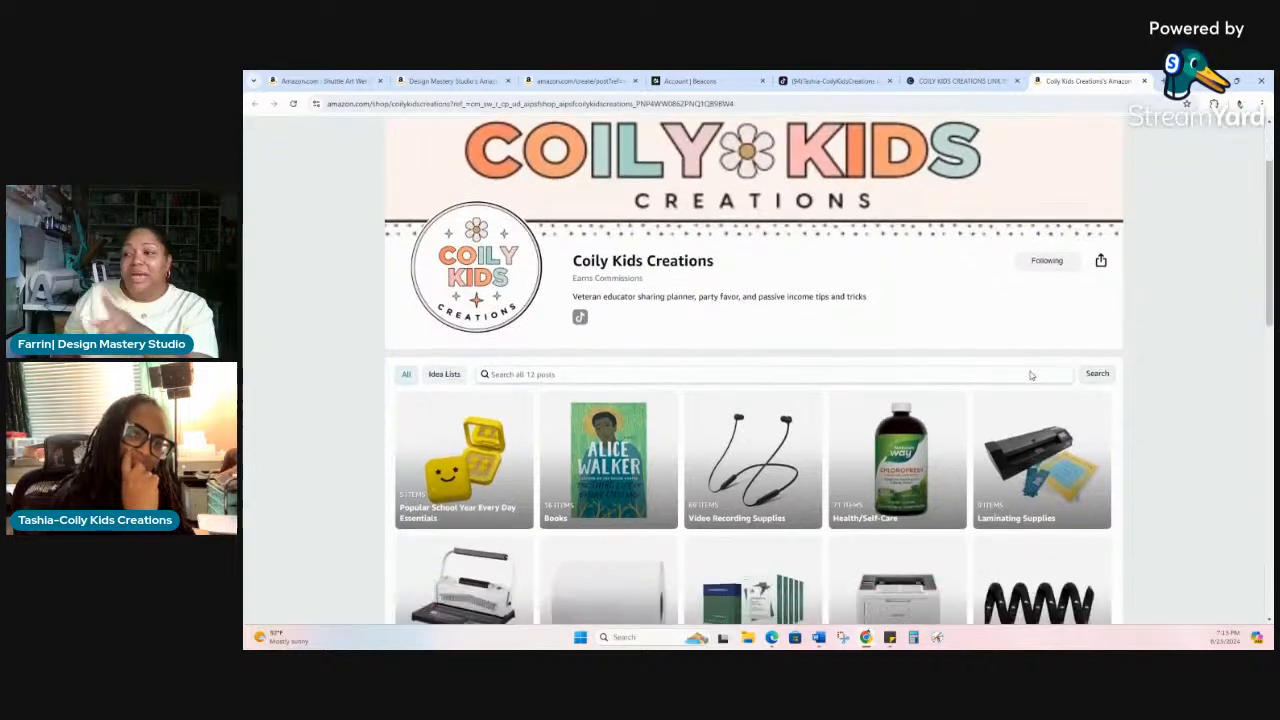
pyautogui.scroll(-2, 1031, 372)
pyautogui.scroll(-1, 1031, 372)
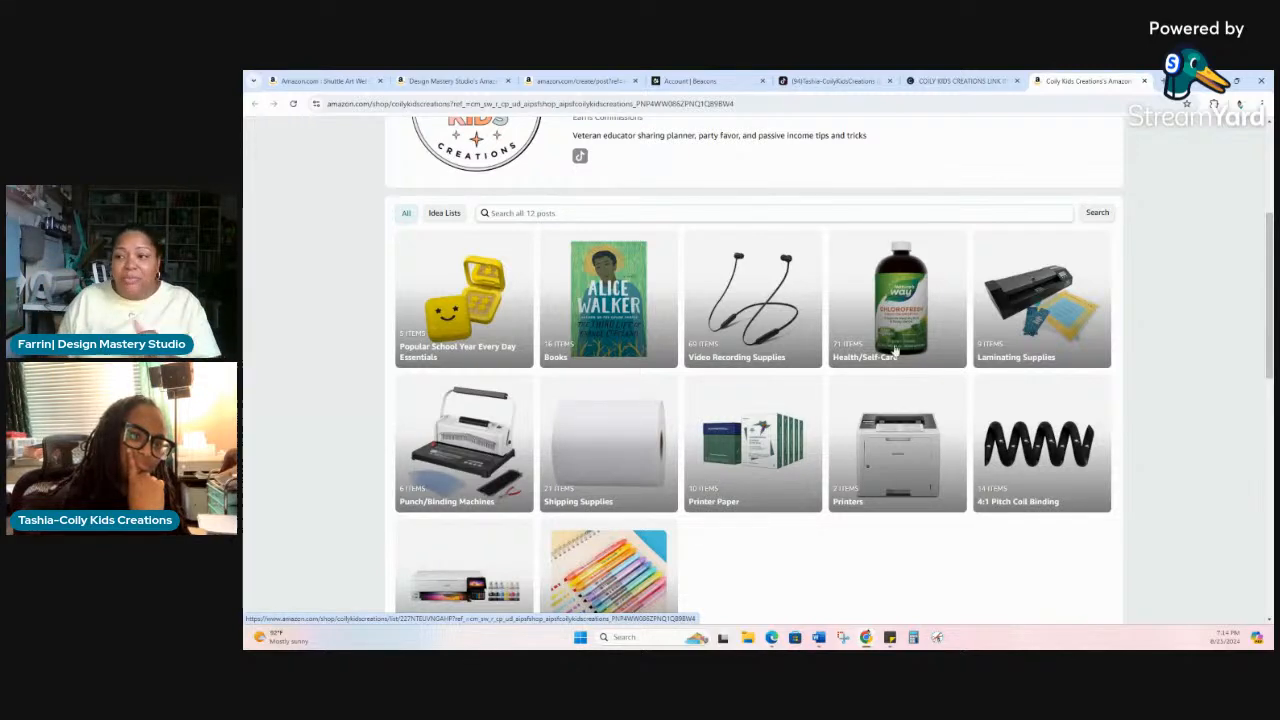
pyautogui.scroll(-1, 884, 340)
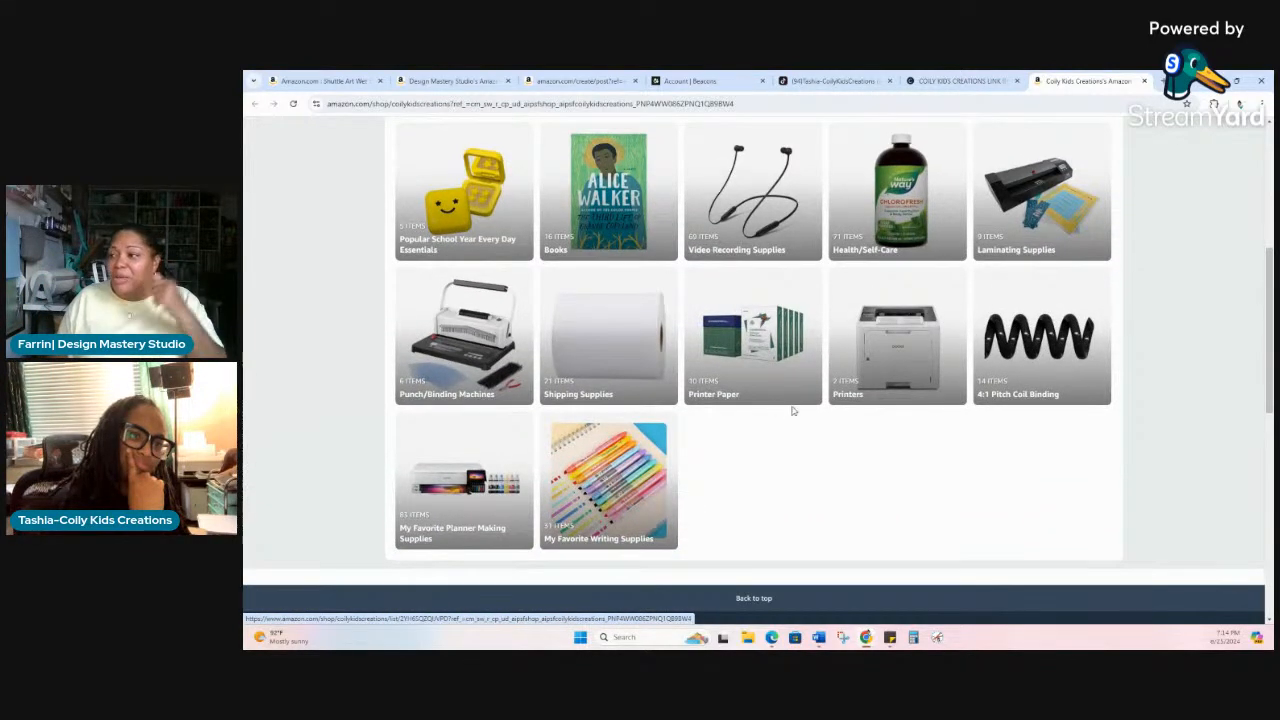
pyautogui.scroll(1, 968, 336)
pyautogui.scroll(-1, 968, 336)
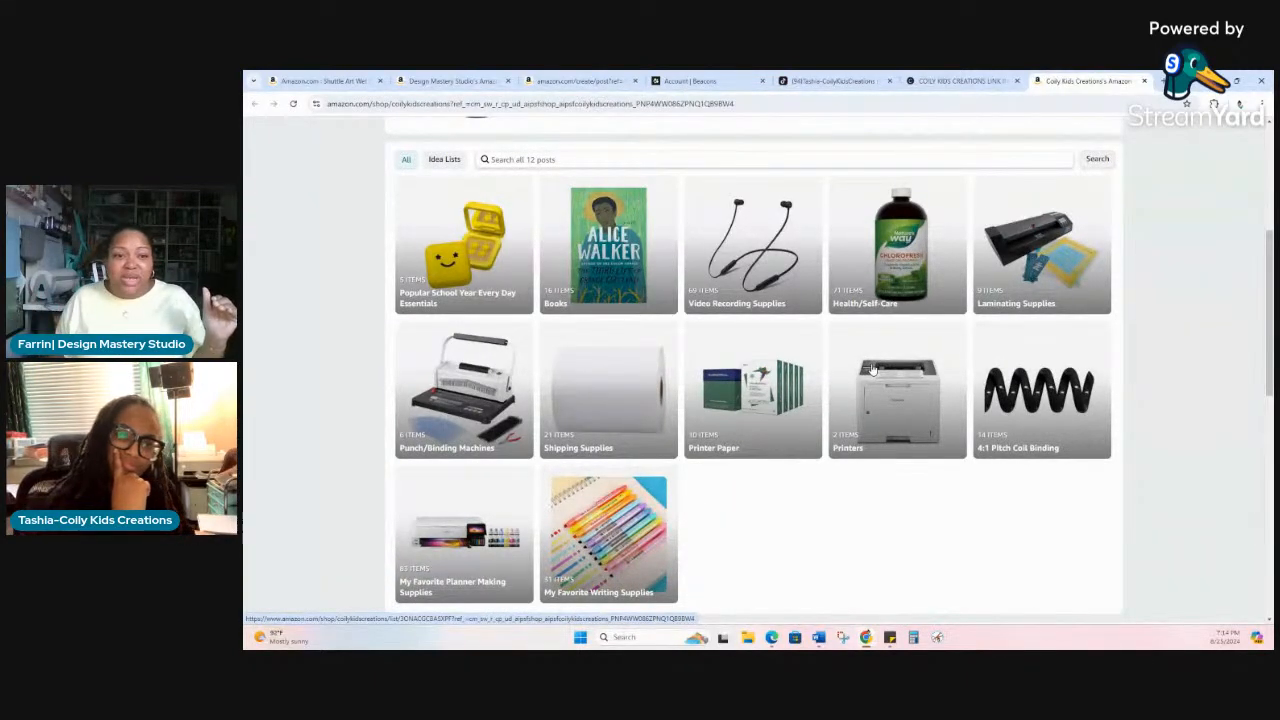
pyautogui.scroll(1, 872, 370)
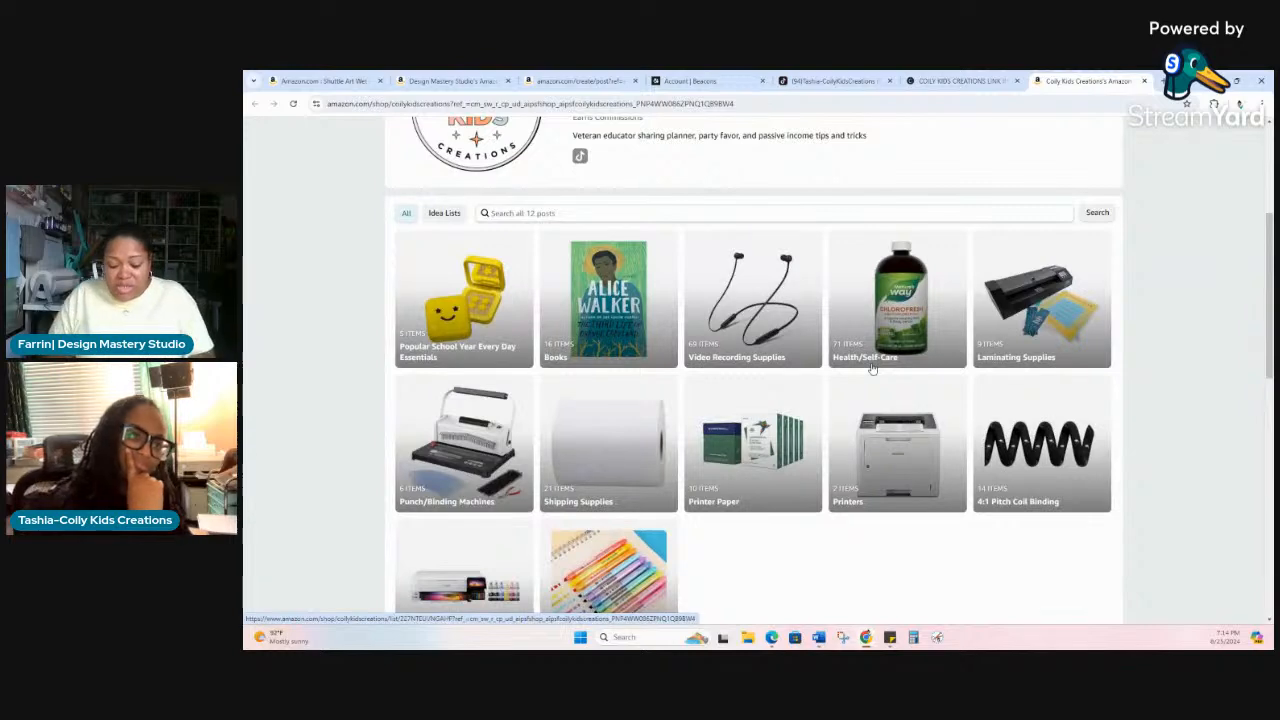